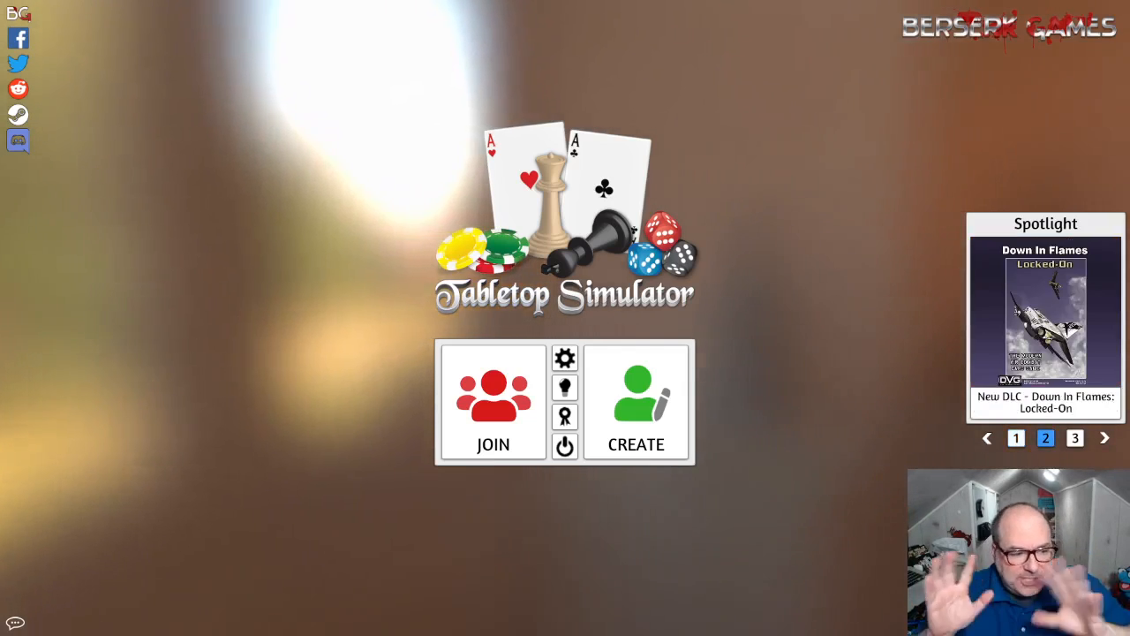
- Create a new singleplayer game and dismiss the game selection to leave an empty table
left_click(629, 432)
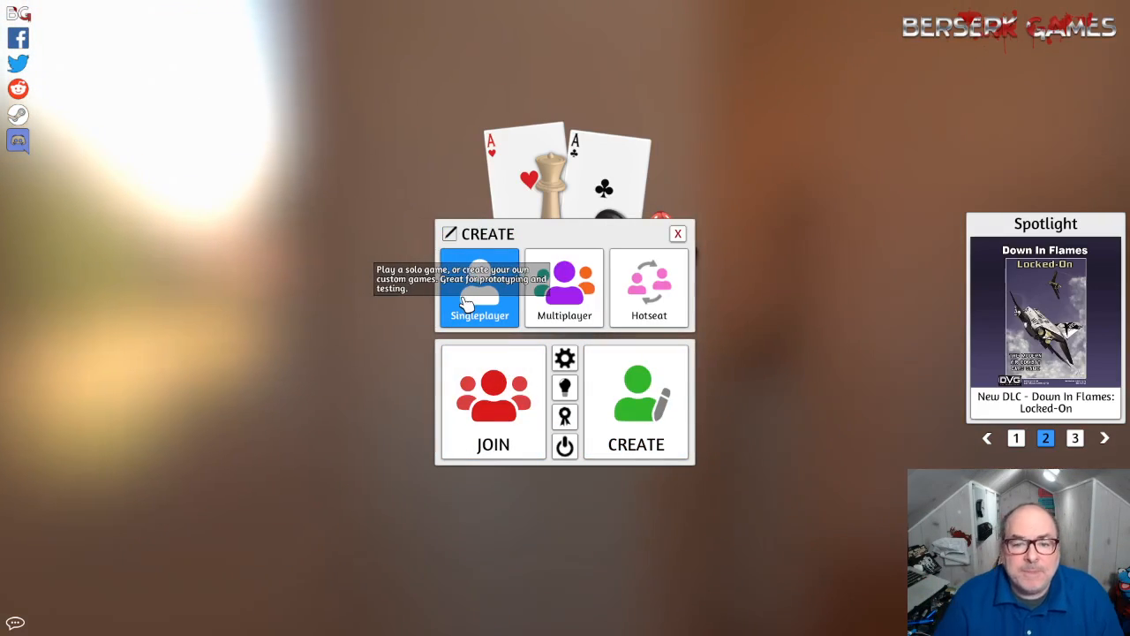
left_click(460, 303)
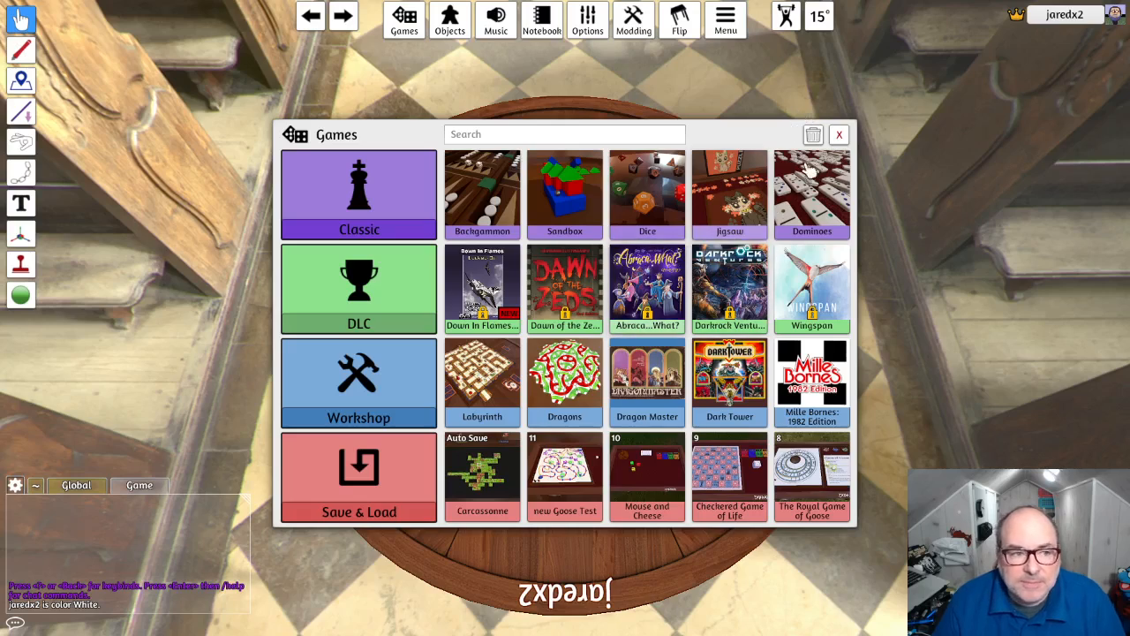
left_click(838, 135)
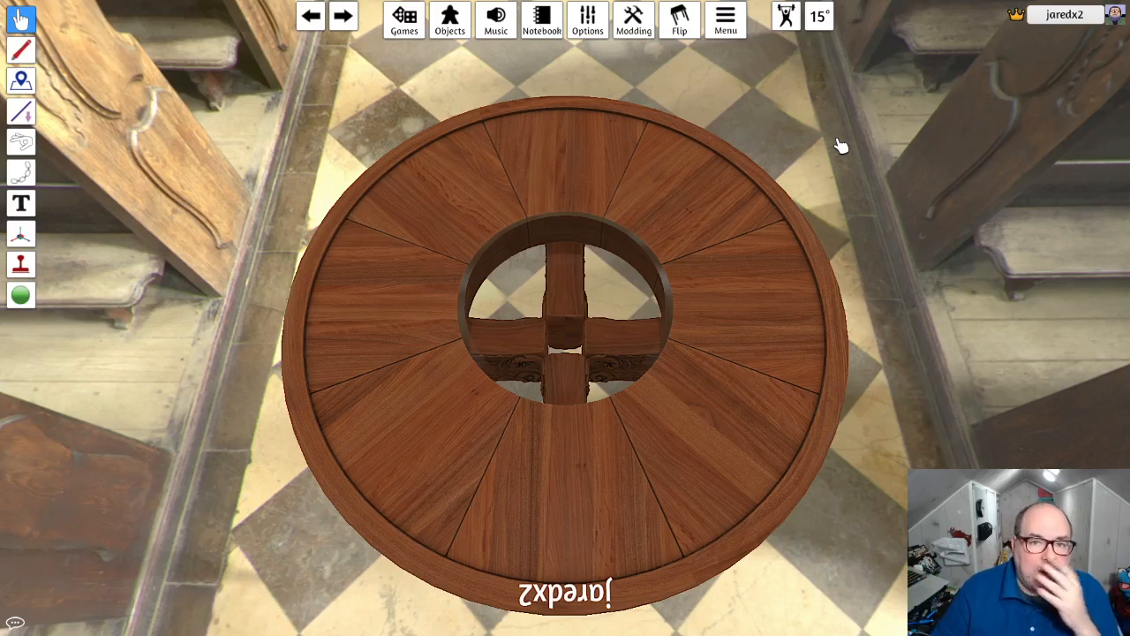
- Replace the round table with the Rectangle table
left_click(449, 20)
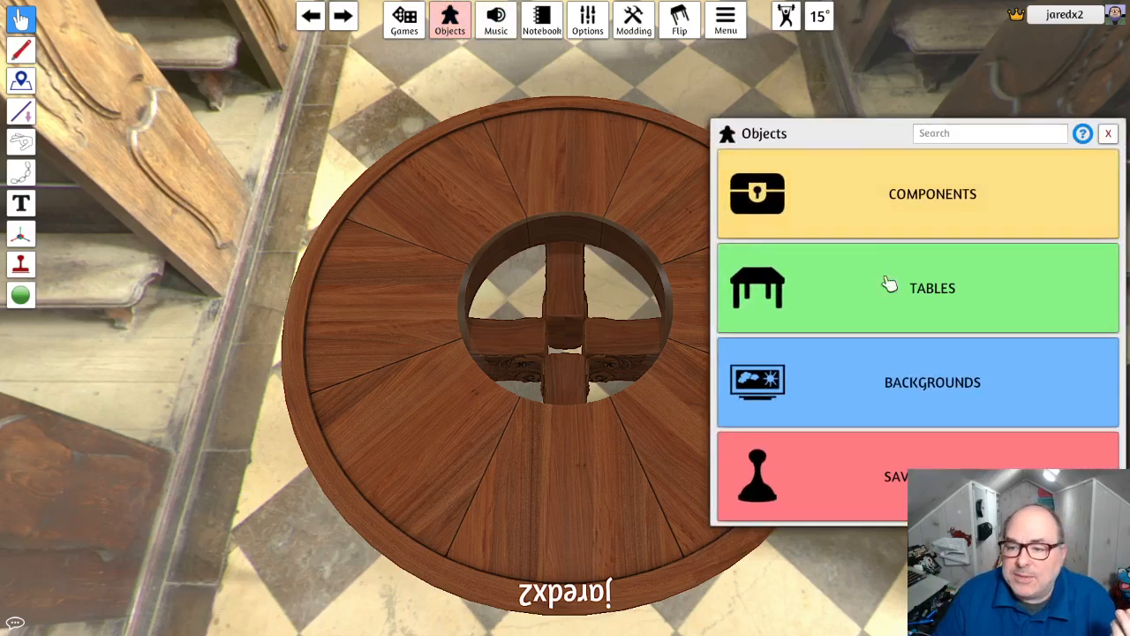
left_click(960, 292)
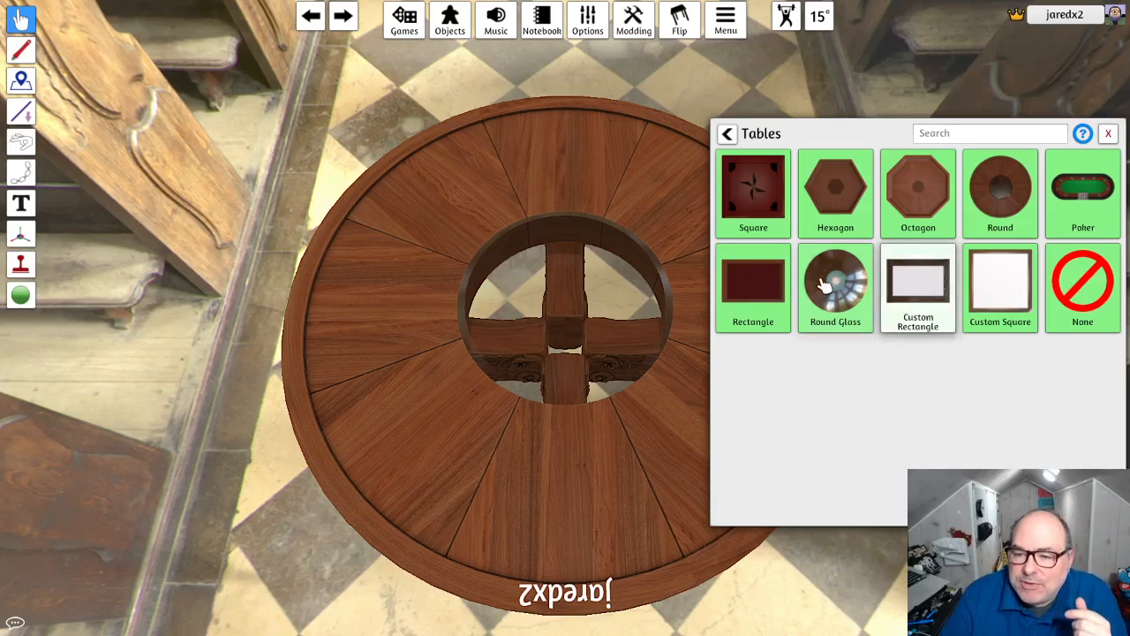
left_click(775, 285)
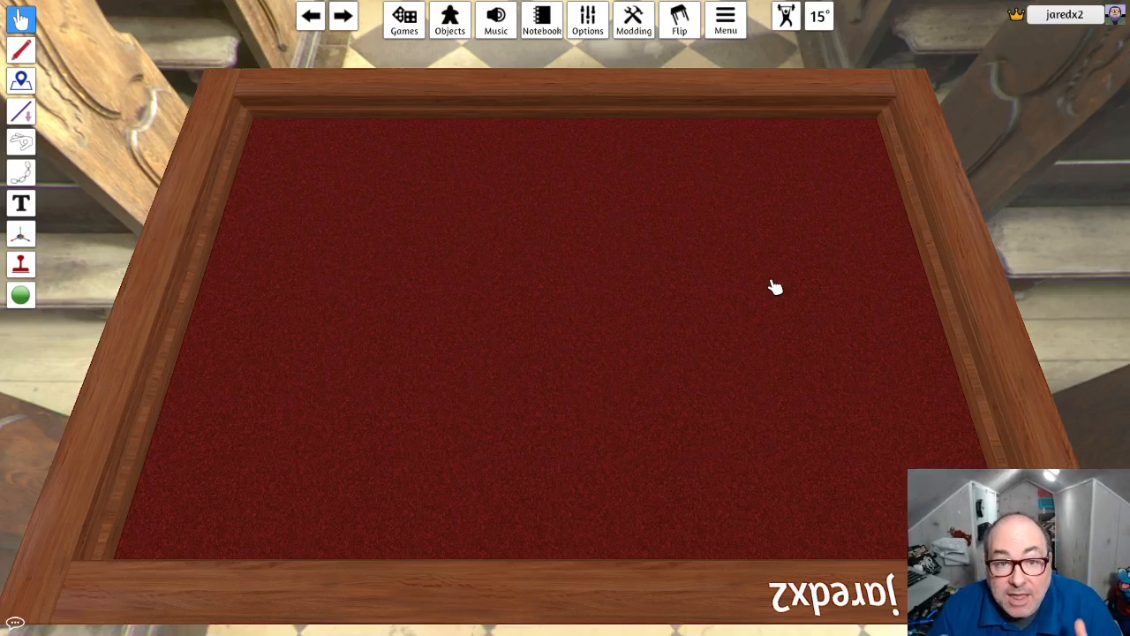
- Place one Custom Board from the board components on the left half of the table and stop placing copies
left_click(449, 20)
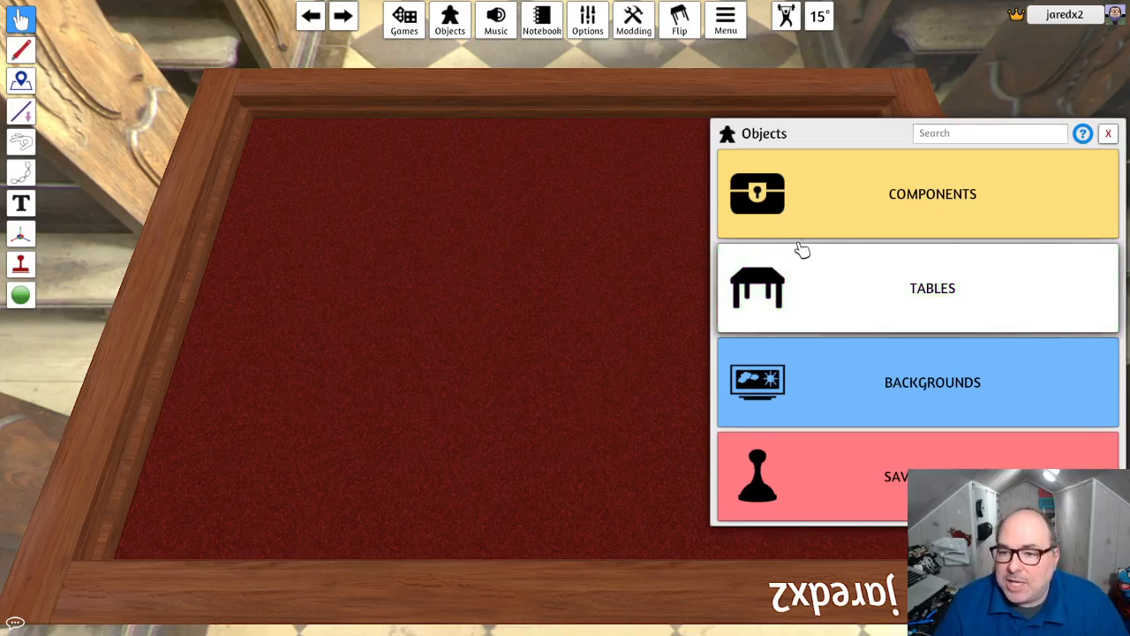
left_click(853, 215)
left_click(857, 212)
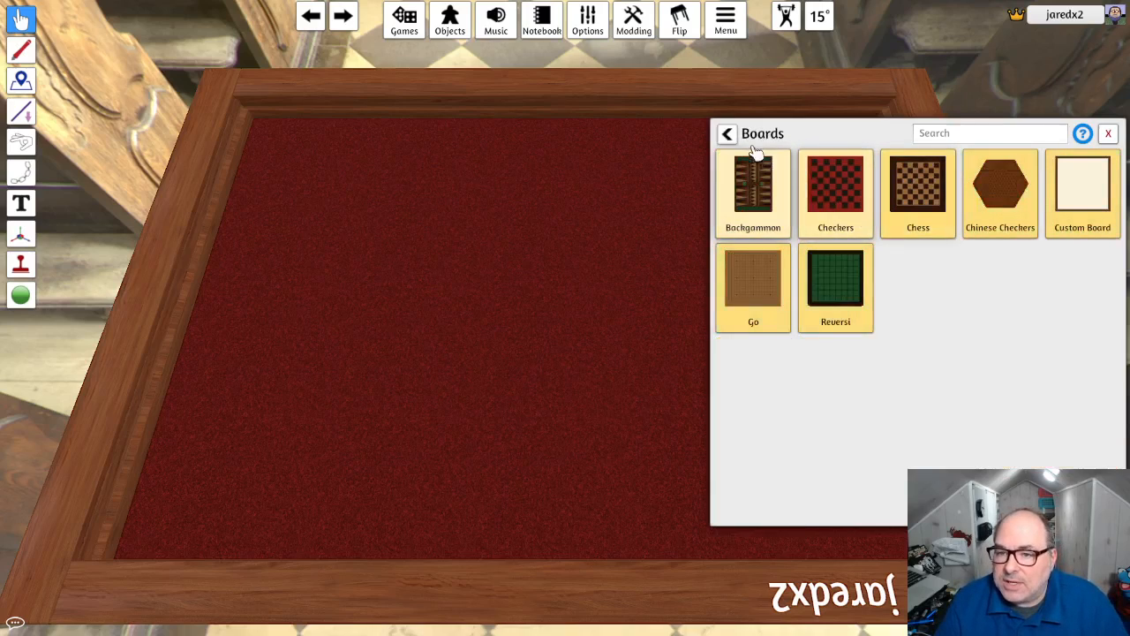
left_click(1033, 190)
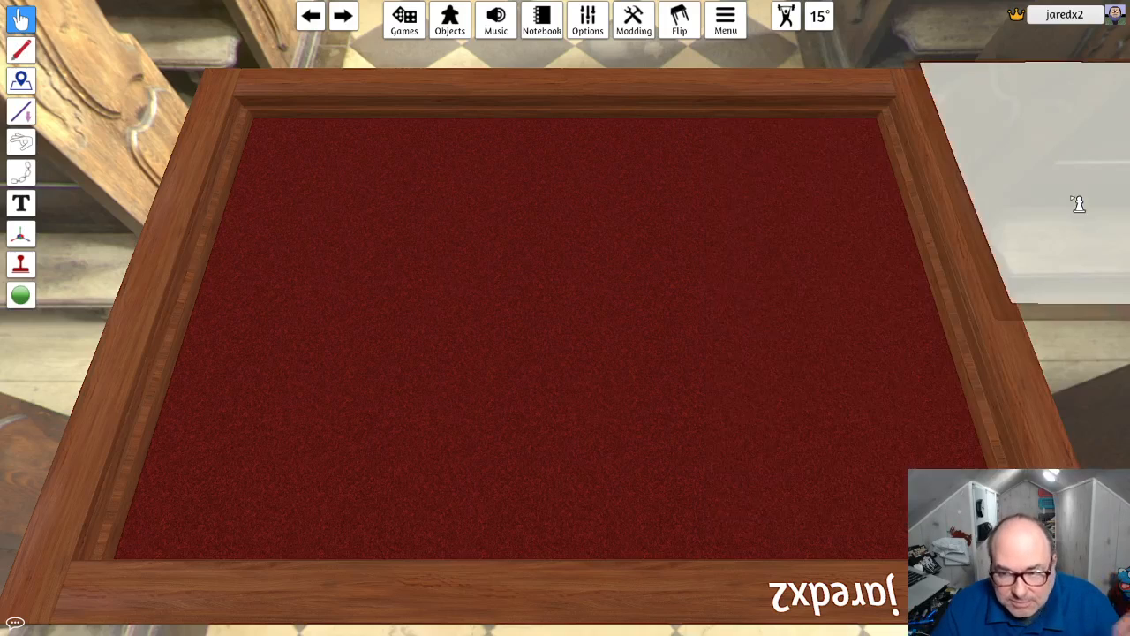
left_click_drag(1078, 203, 435, 271)
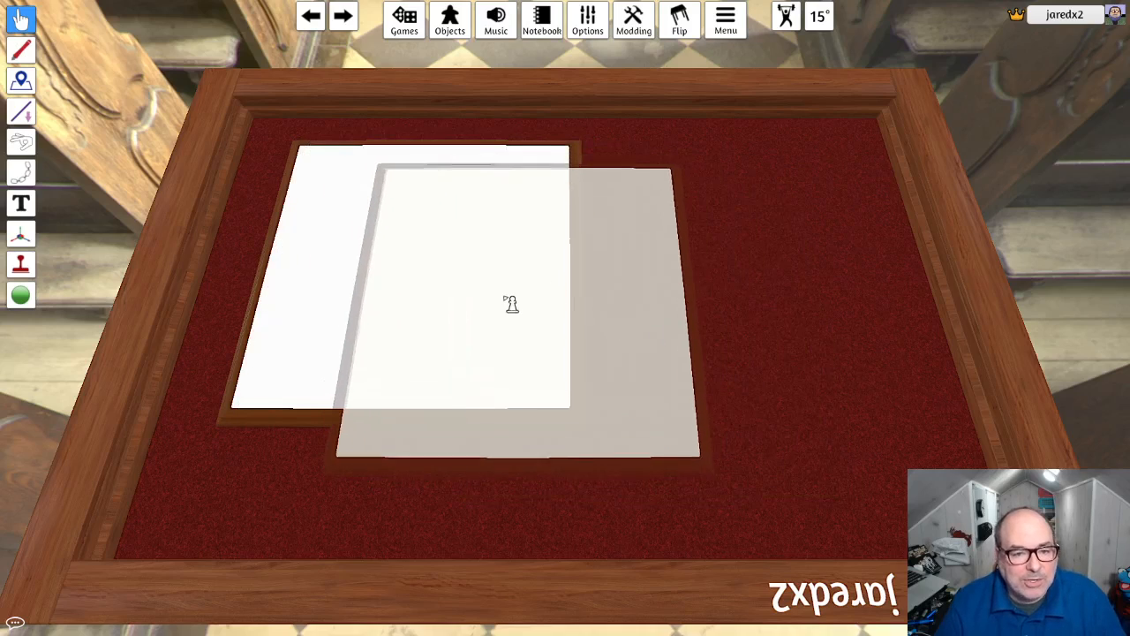
left_click(499, 301)
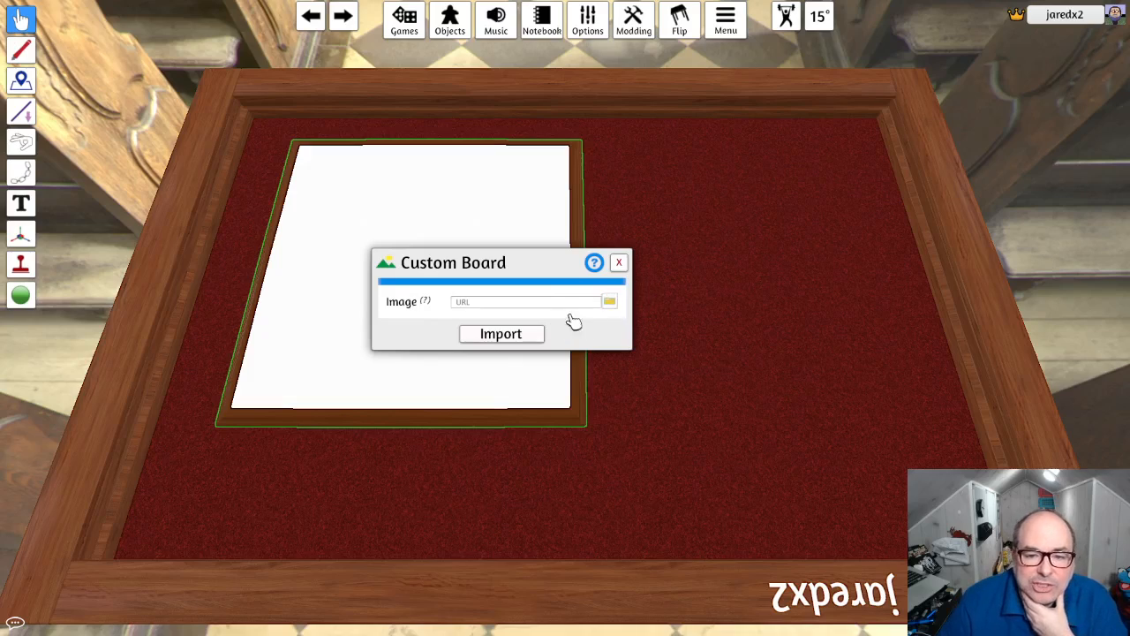
- Choose TheBoard.png from the Circulation folder in Desktop\Serious Game Design as the custom board's image
left_click(610, 302)
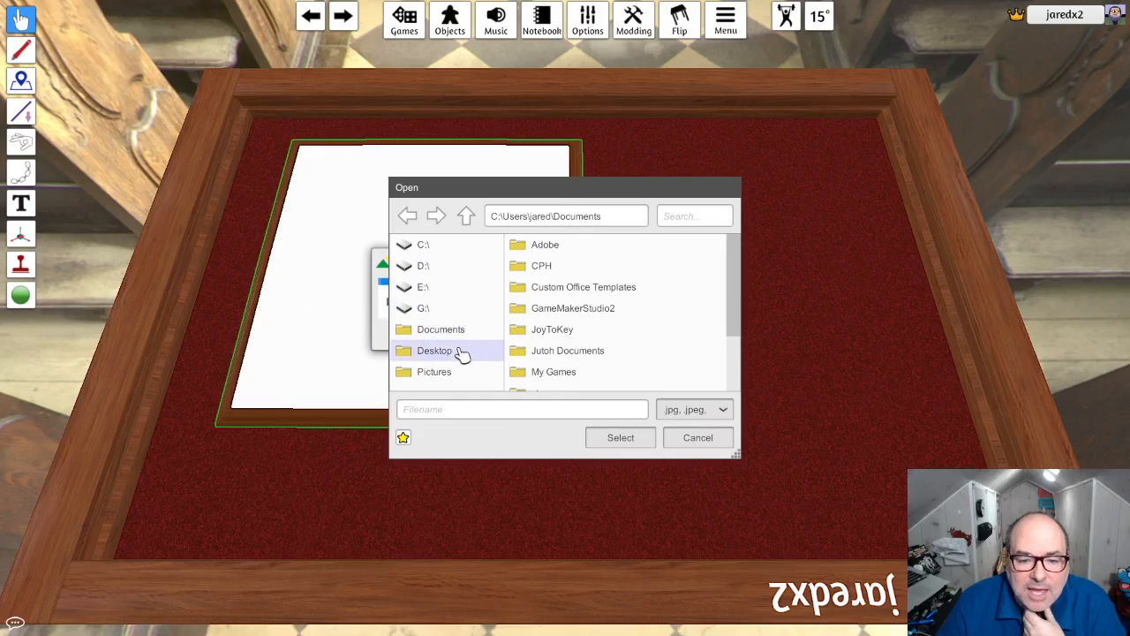
left_click(459, 350)
left_click(599, 294)
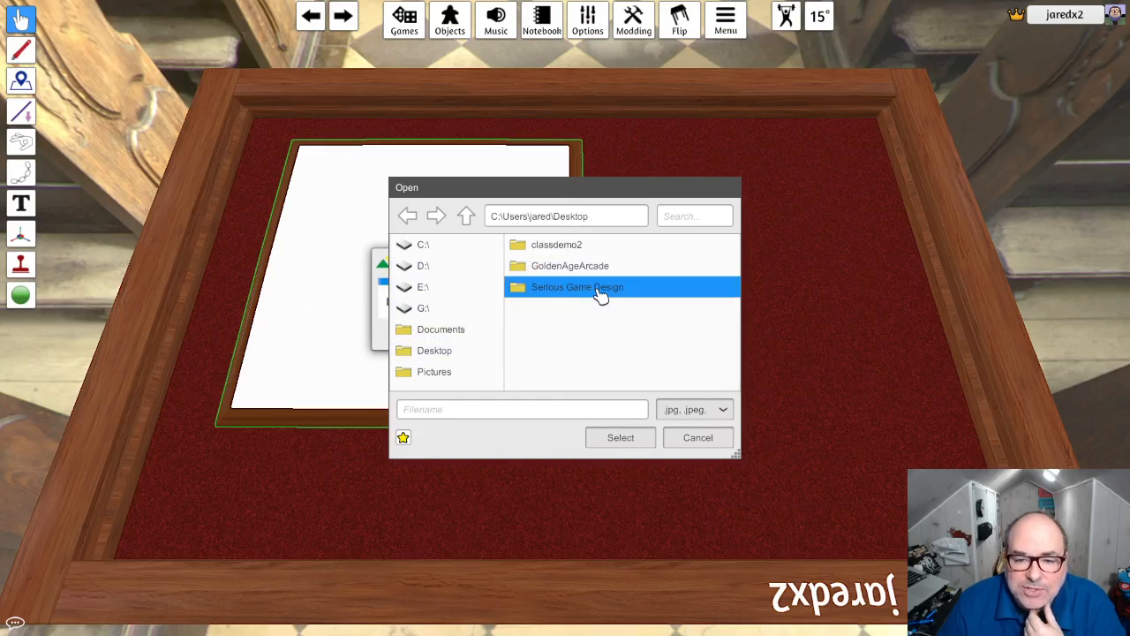
double_click(577, 295)
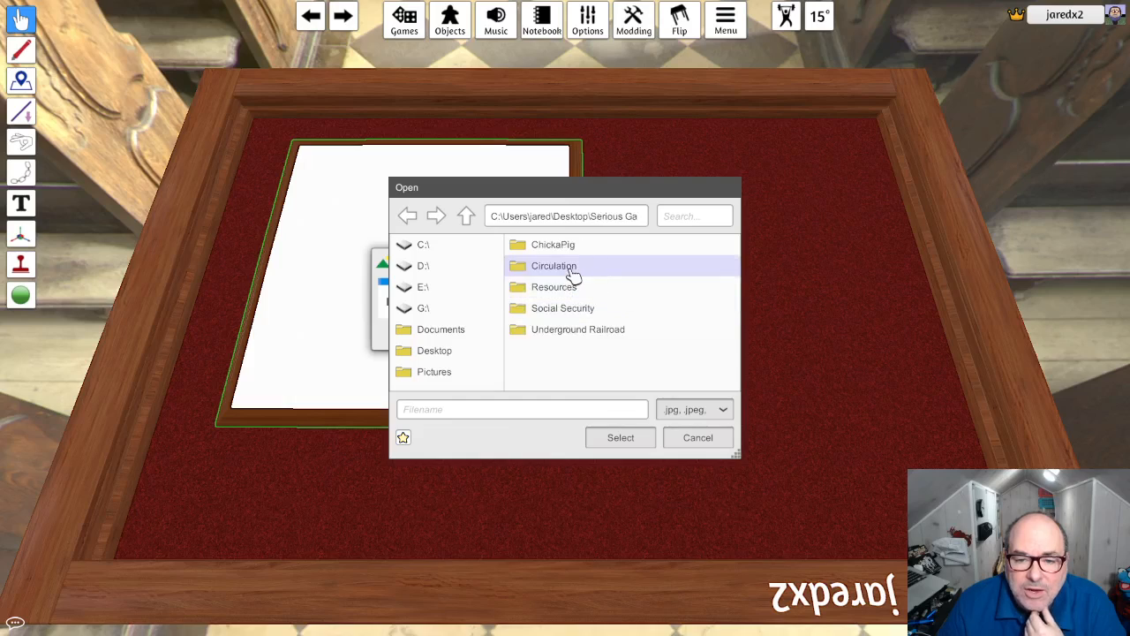
double_click(574, 267)
left_click_drag(739, 273, 740, 380)
left_click(589, 369)
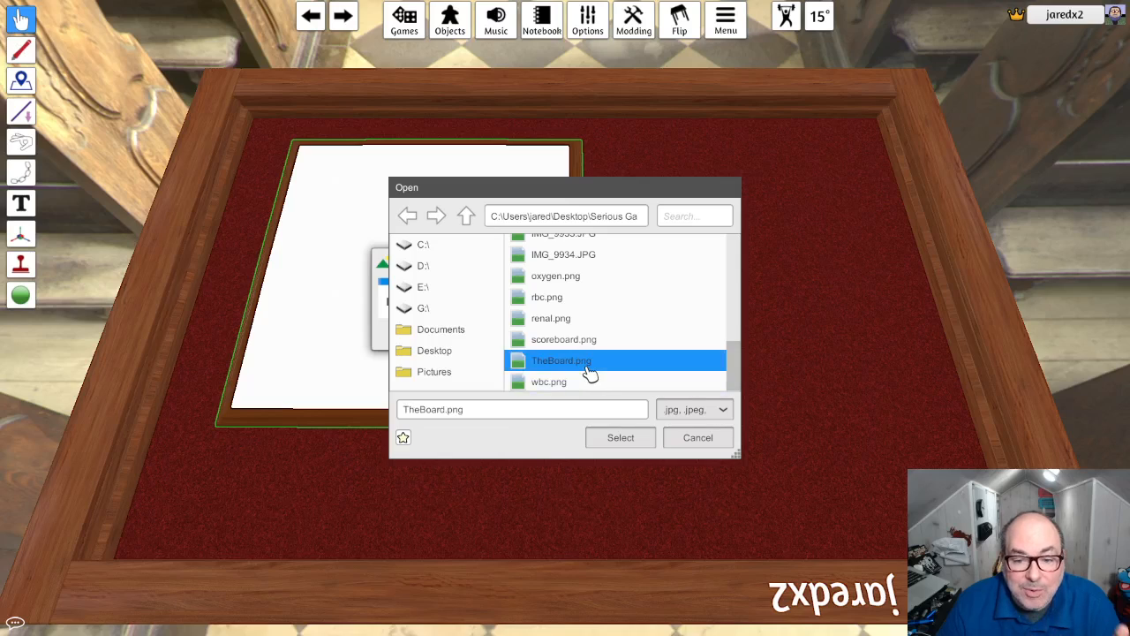
left_click(622, 439)
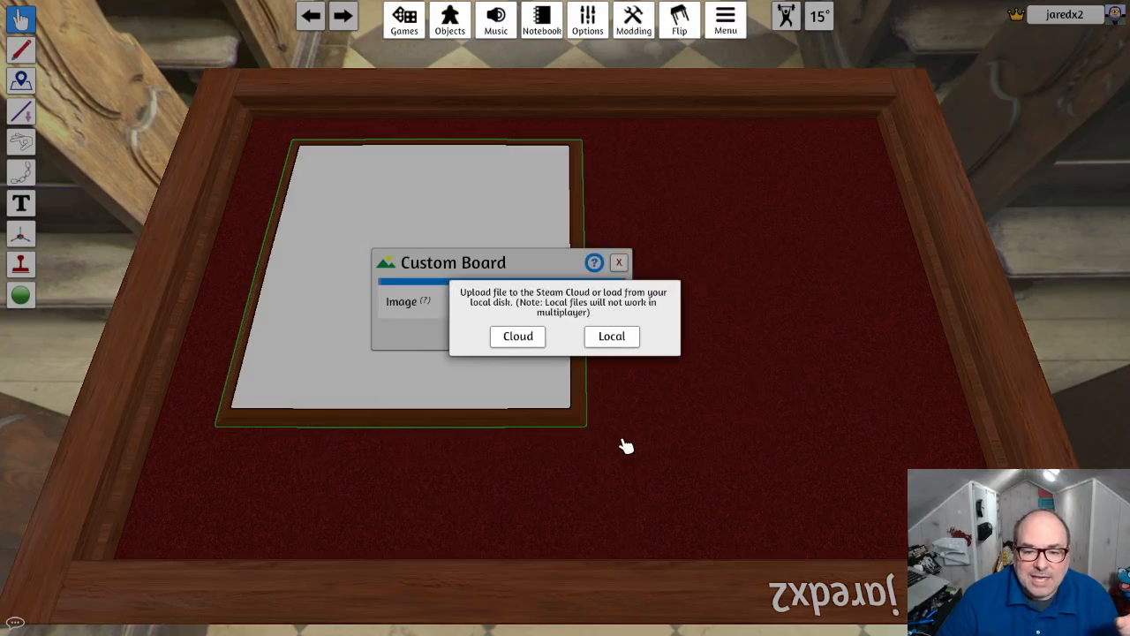
- Upload the image to the Steam Cloud root folder as TheBoard and import it onto the board
left_click(518, 338)
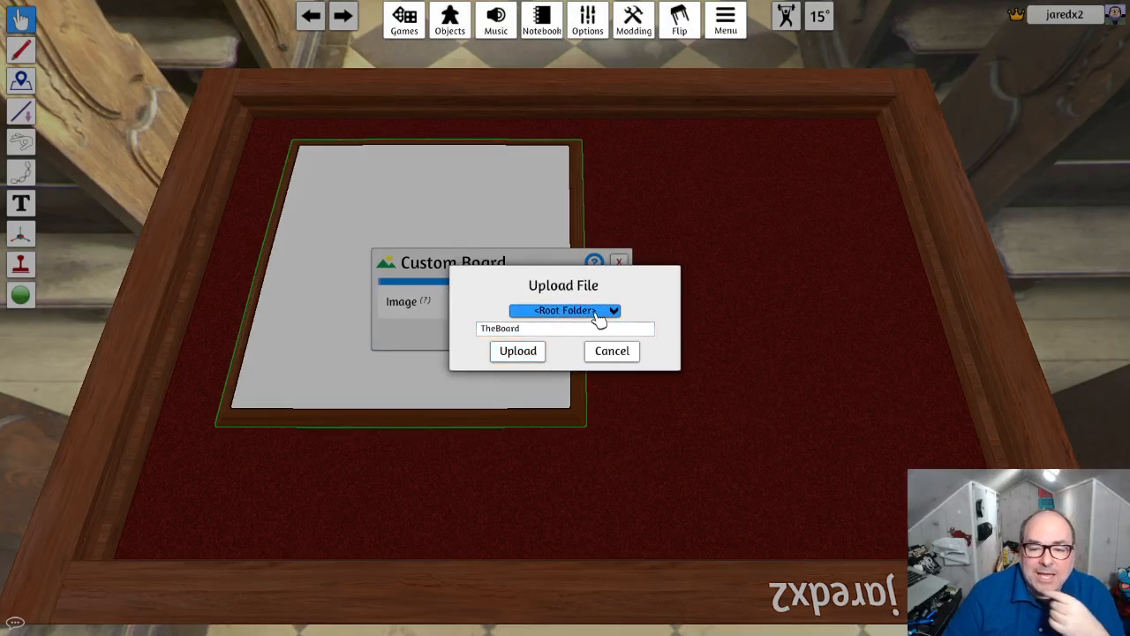
left_click(547, 331)
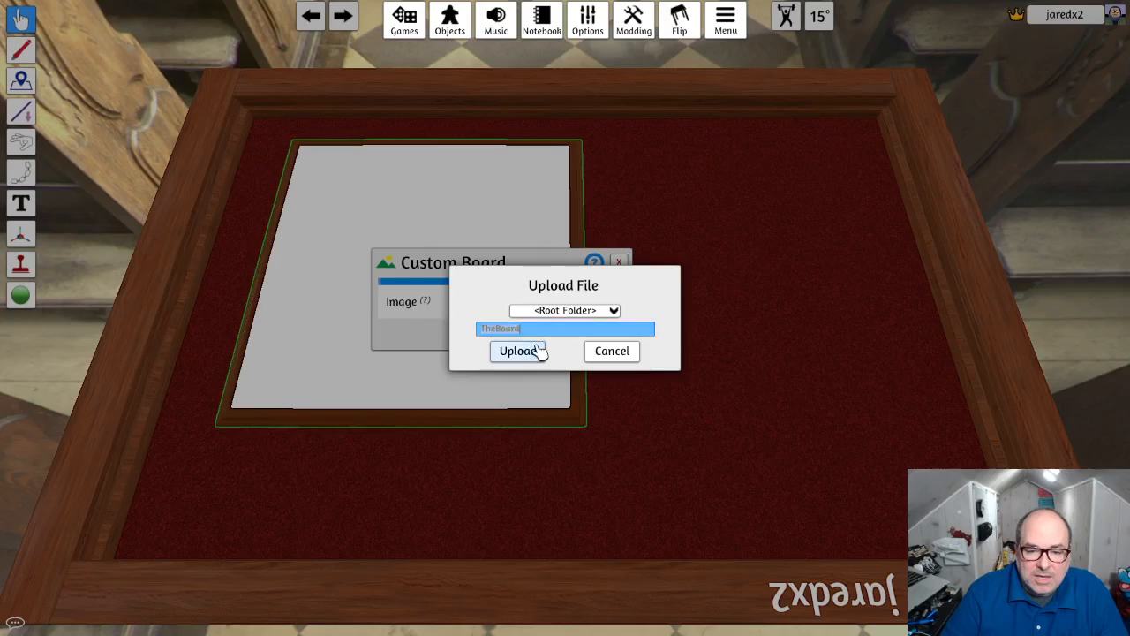
left_click(538, 350)
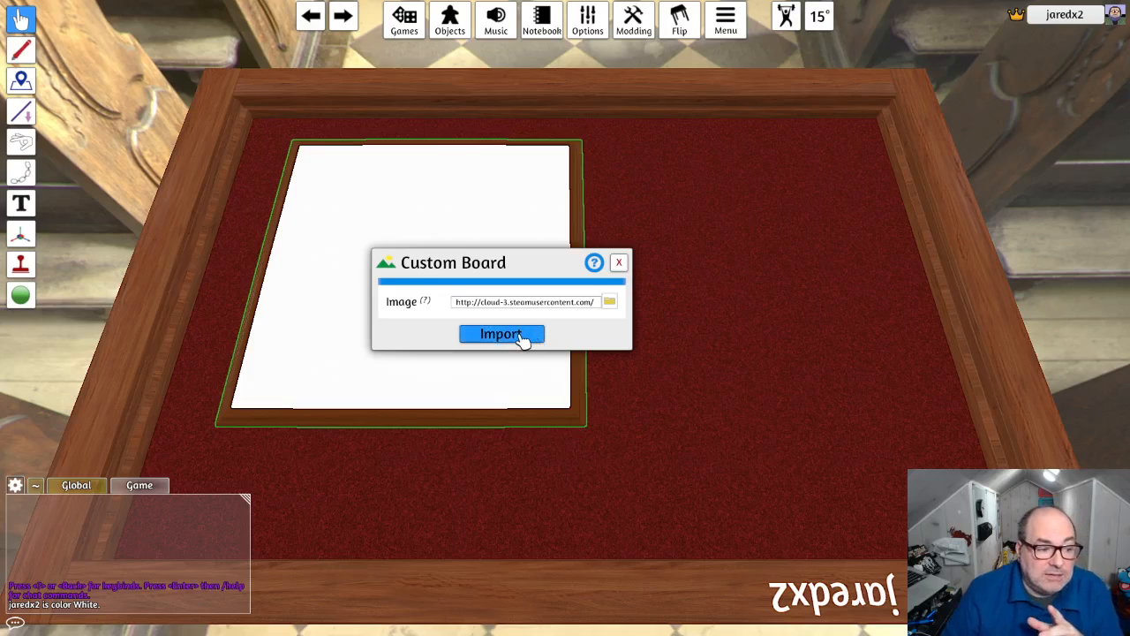
left_click(501, 334)
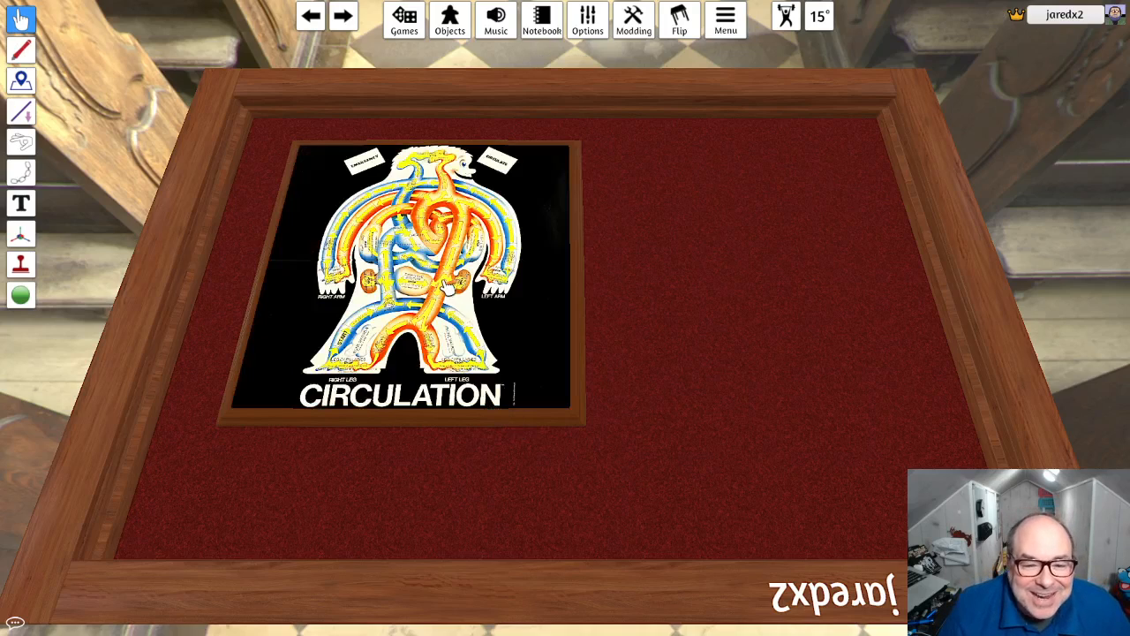
- Unlock the Circulation board and move it toward the table's left edge
left_click(22, 21)
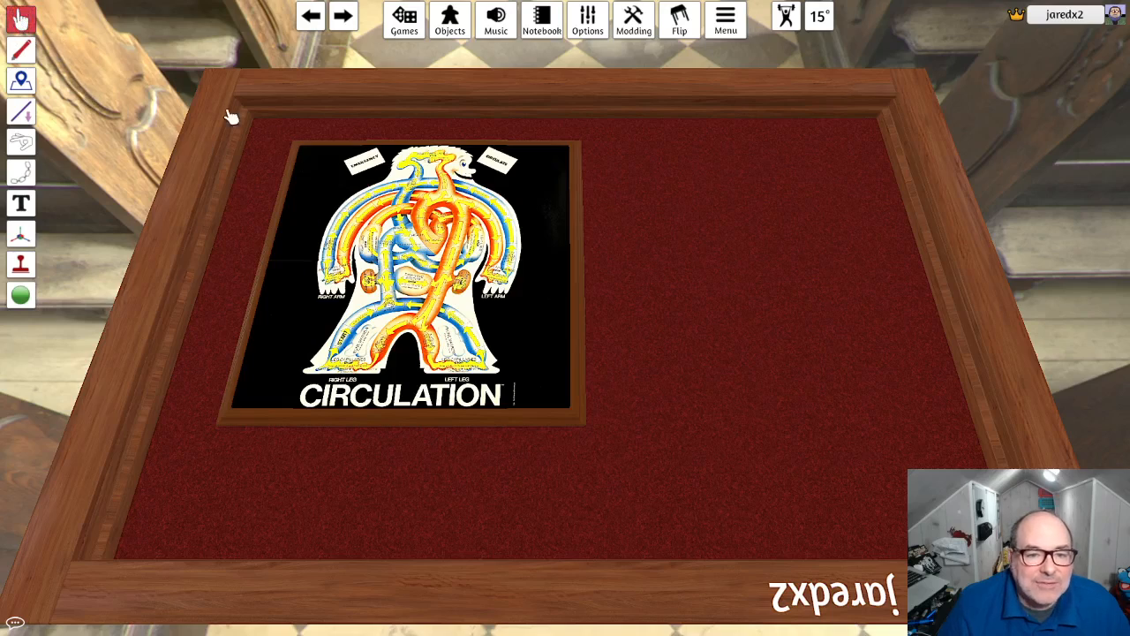
right_click(340, 182)
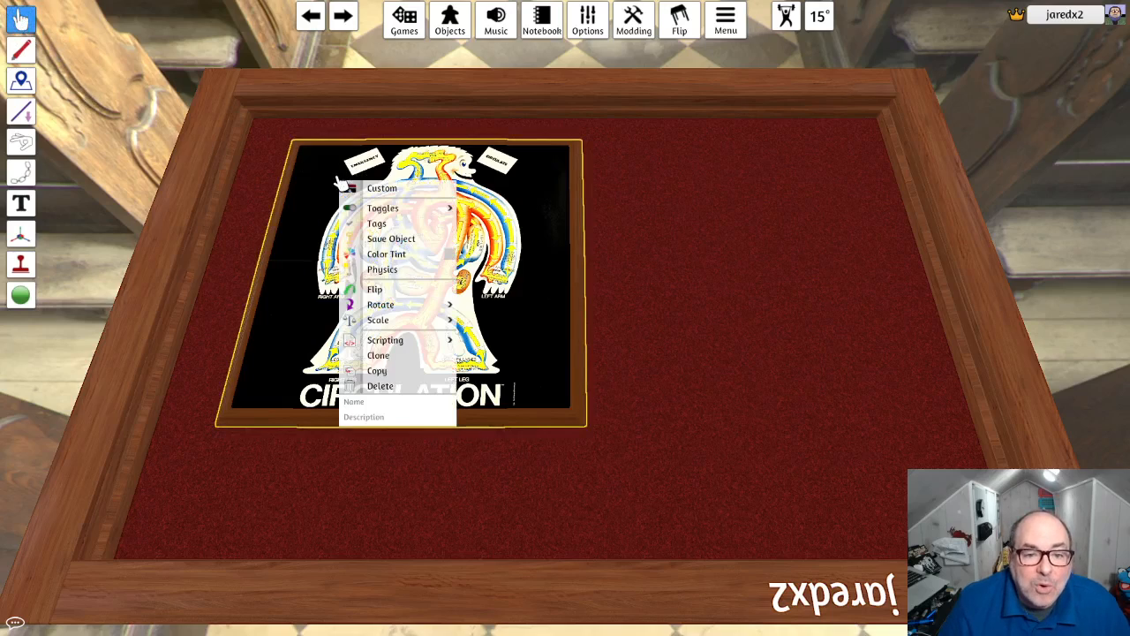
mouse_move(394, 209)
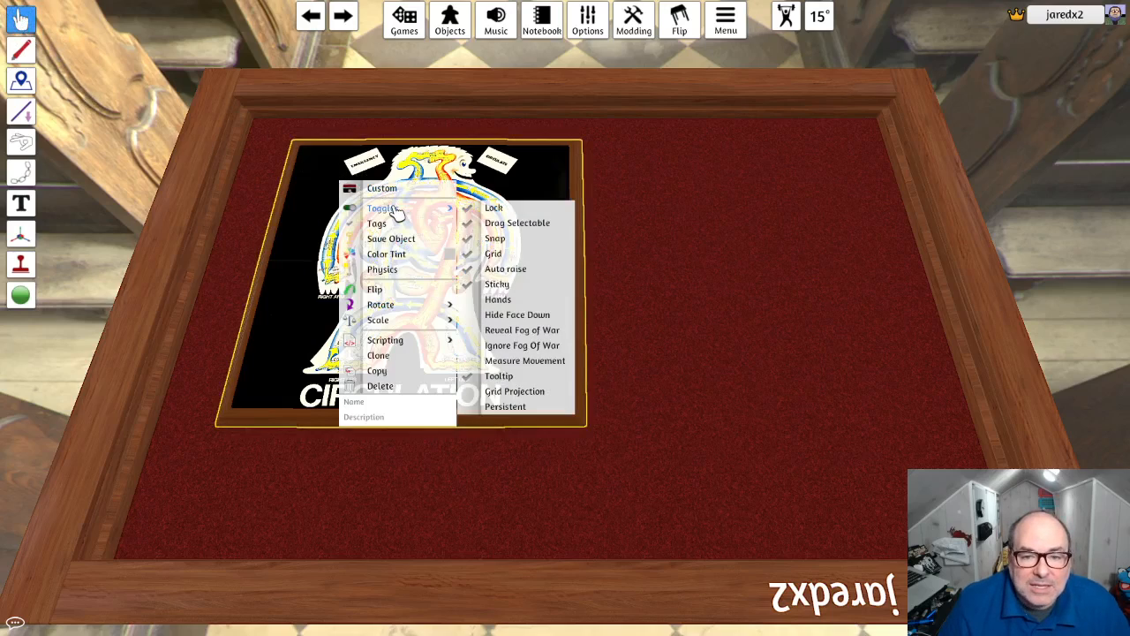
left_click(516, 213)
left_click_drag(311, 212, 137, 251)
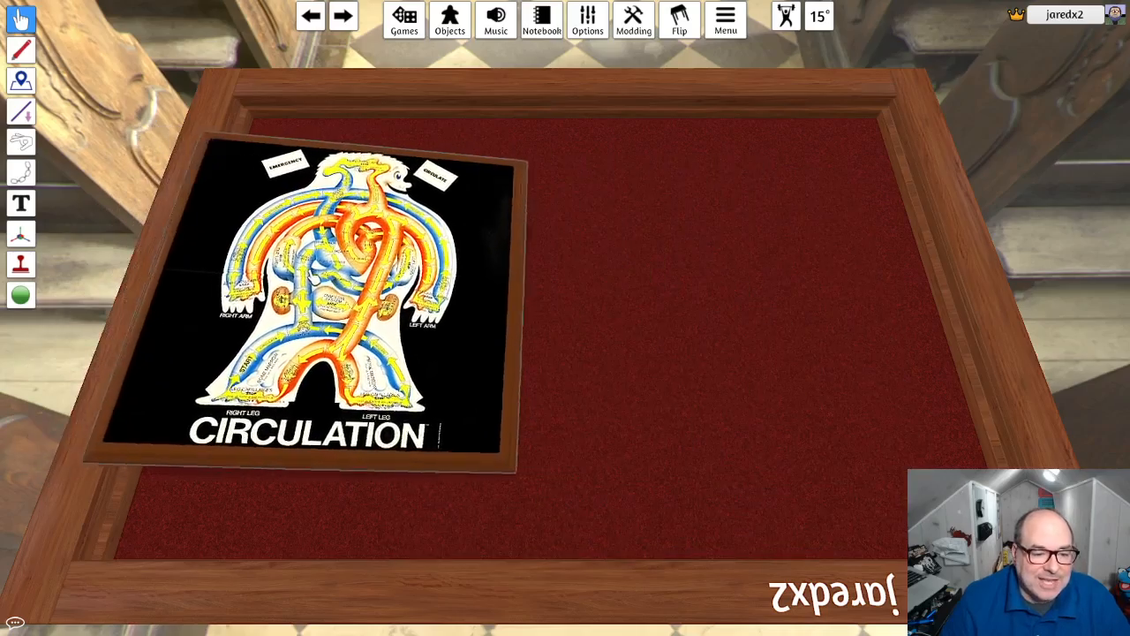
- Reposition the Circulation board on the left part of the table and scale it up to span nearly the felt's full depth
left_click_drag(237, 285, 331, 275)
key("minus")
key("minus")
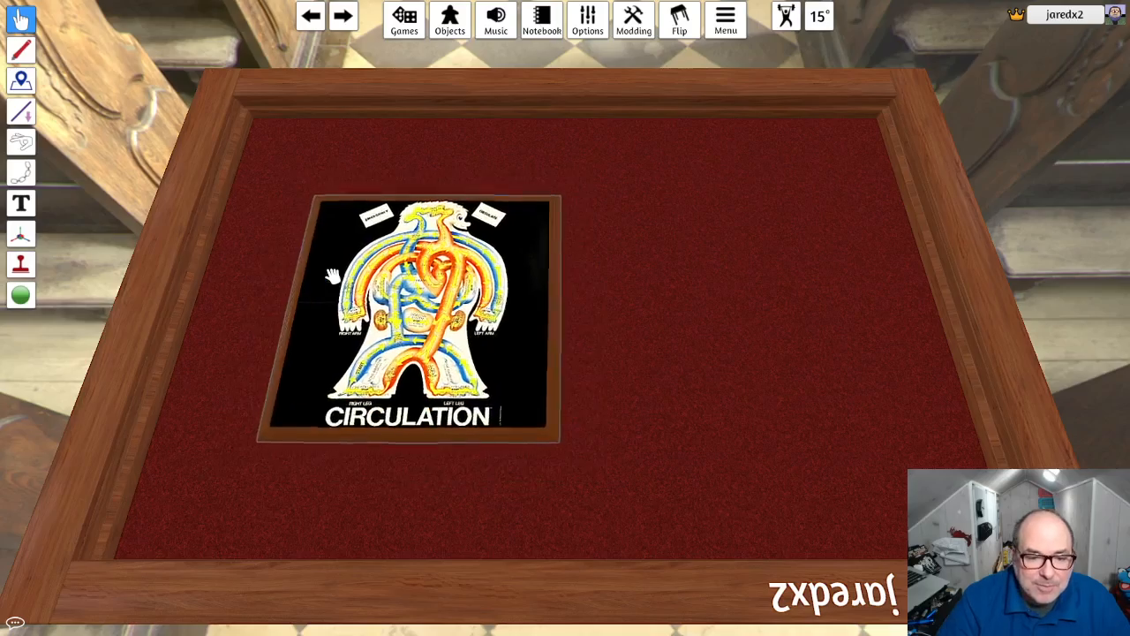
key("plus")
key("plus")
key("minus")
key("plus")
key("plus")
key("minus")
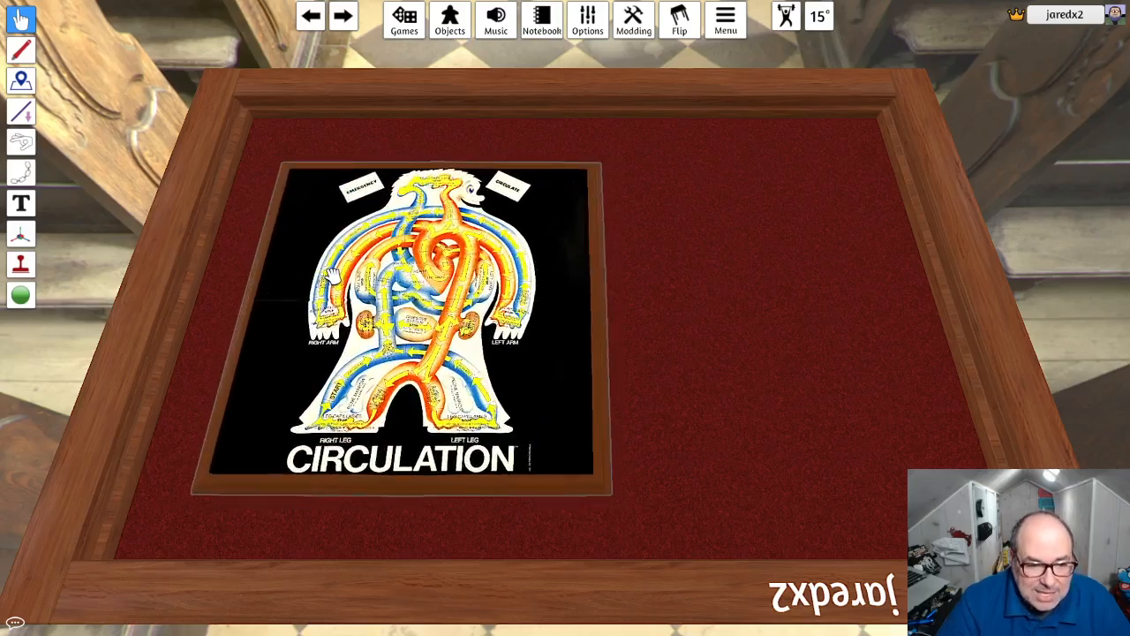
key("plus")
key("plus")
key("plus")
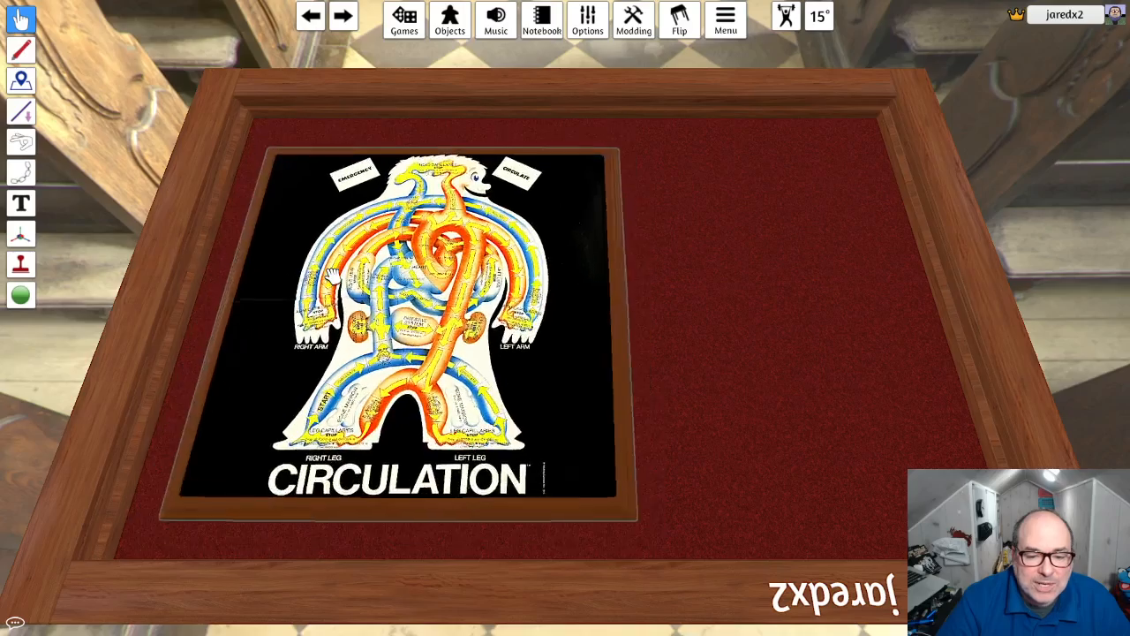
key("plus")
key("minus")
key("plus")
key("plus")
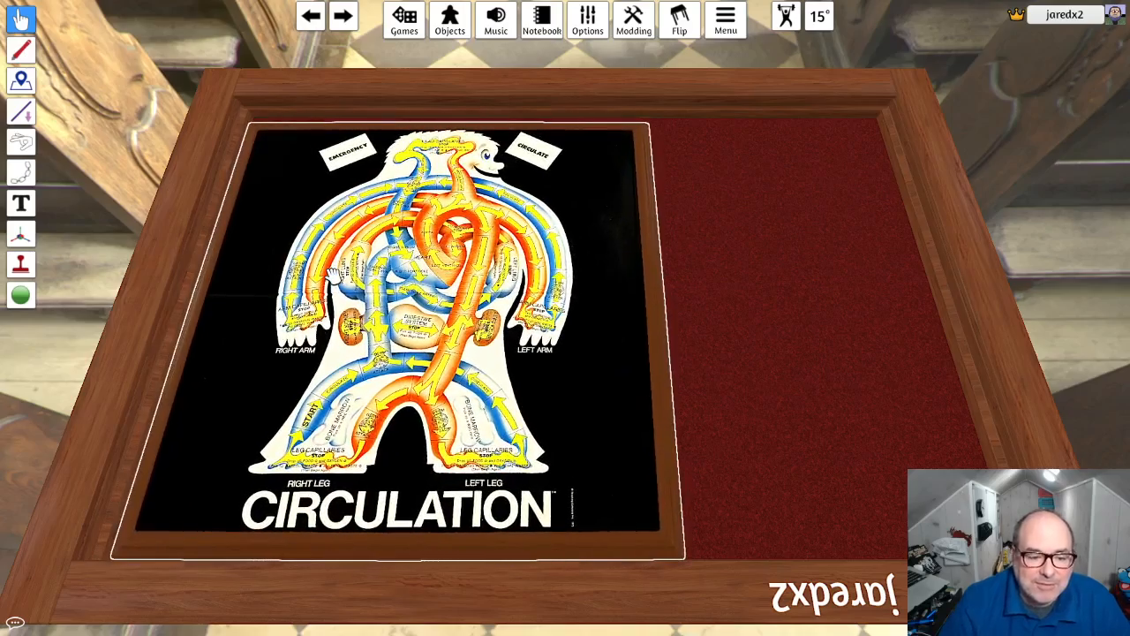
key("minus")
key("plus")
key("plus")
key("plus")
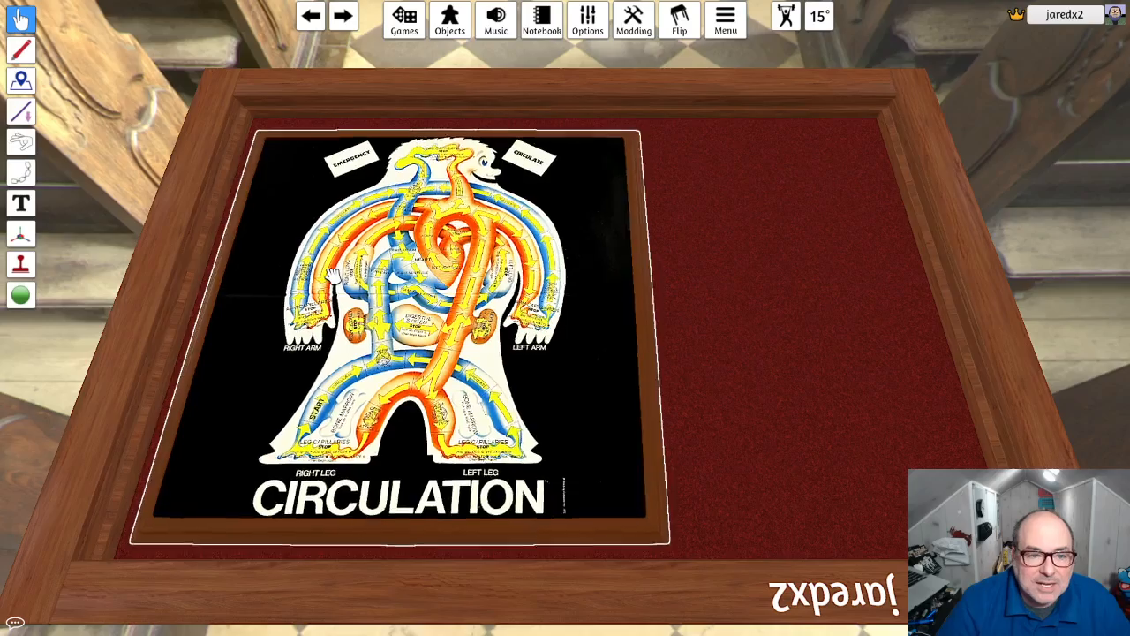
key("plus")
key("plus")
key("plus")
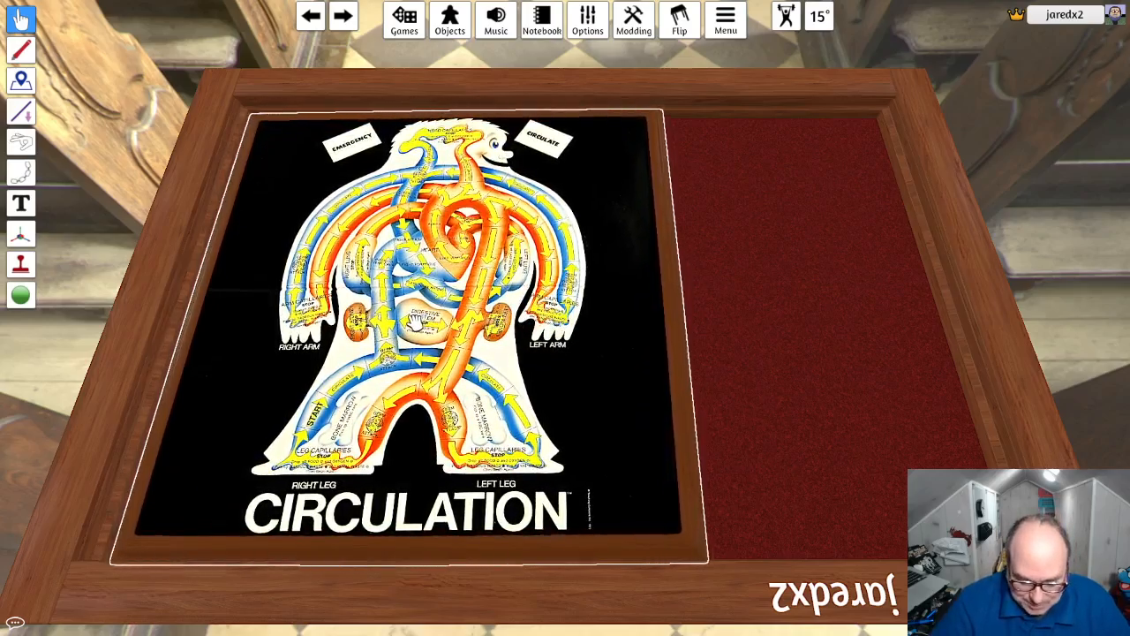
key("minus")
key("minus")
key("plus")
key("plus")
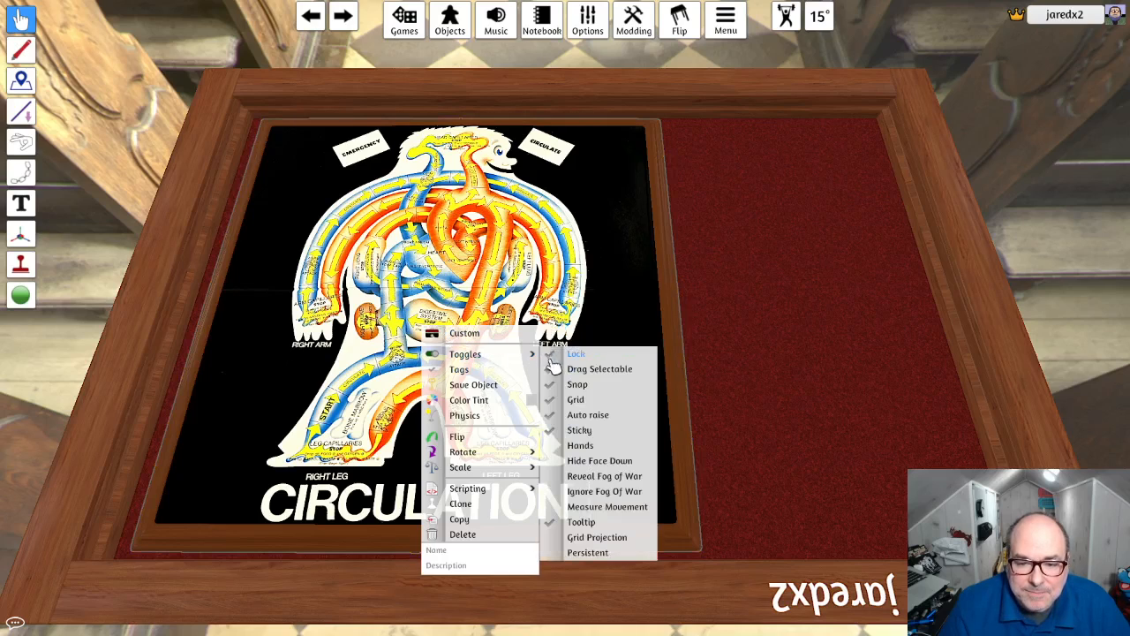
- Examine the Circulation board's artwork up close, from the right arm across to the left arm
scroll(436, 161, "up", 5)
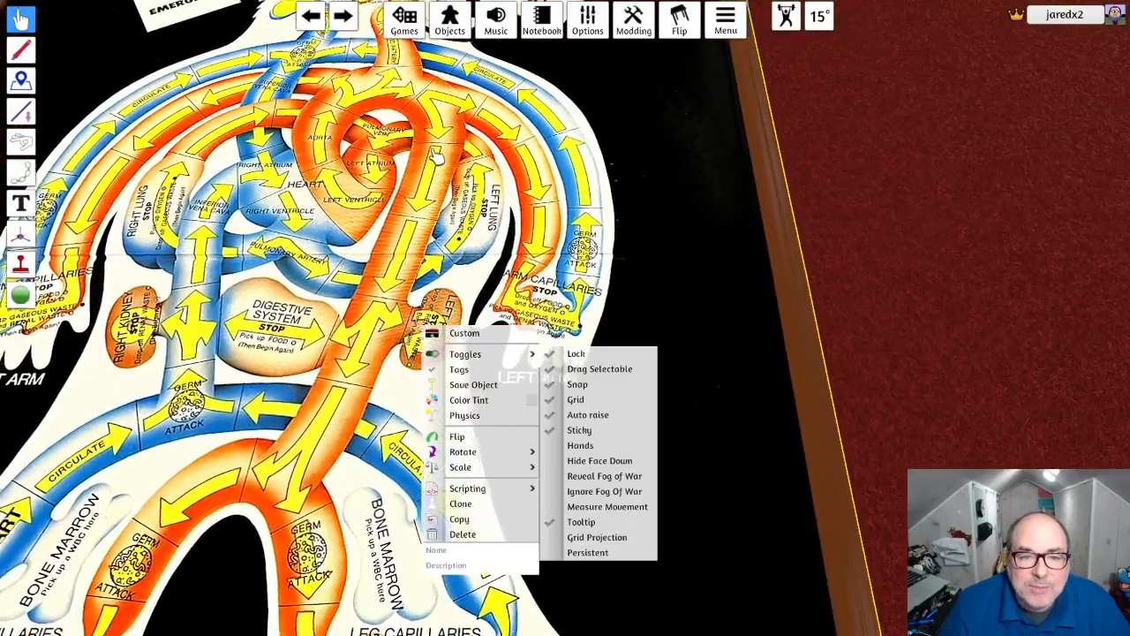
middle_click_drag(436, 157, 665, 143)
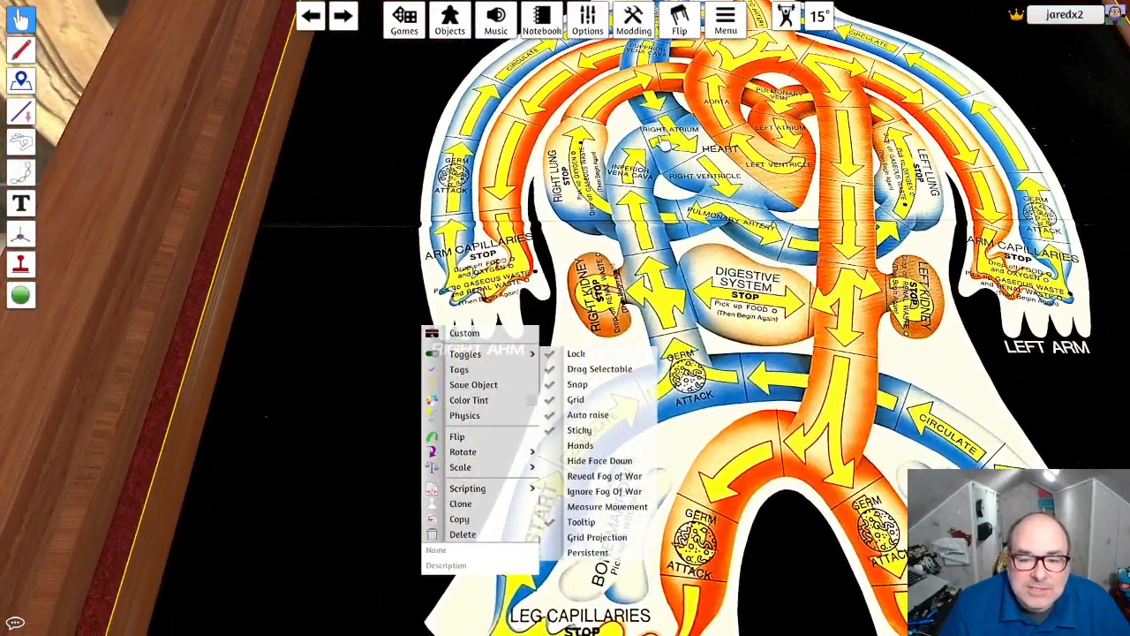
left_click(664, 146)
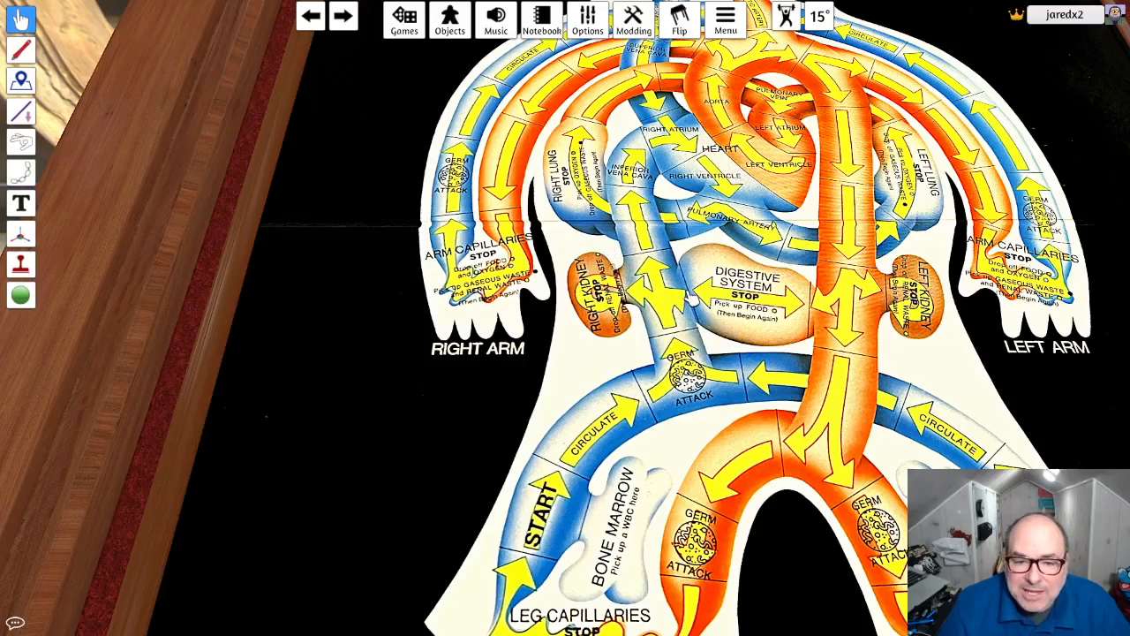
middle_click_drag(690, 299, 472, 342)
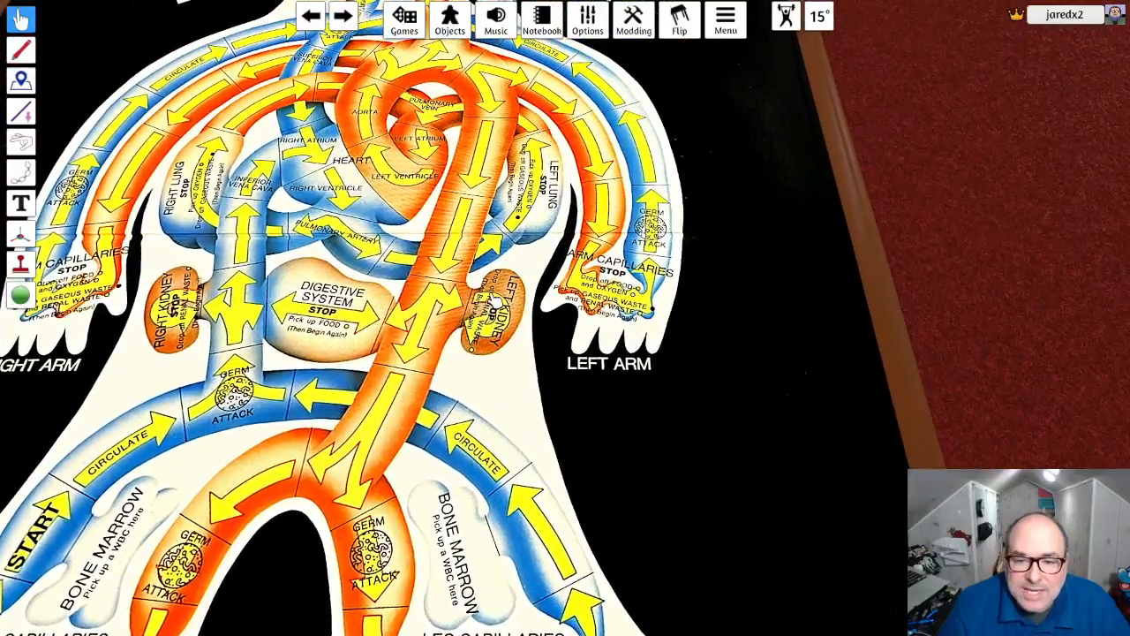
- Lower the ambient intensity in the lighting settings and fine-tune the light intensity to reduce the board's brightness
middle_click_drag(413, 200, 515, 268)
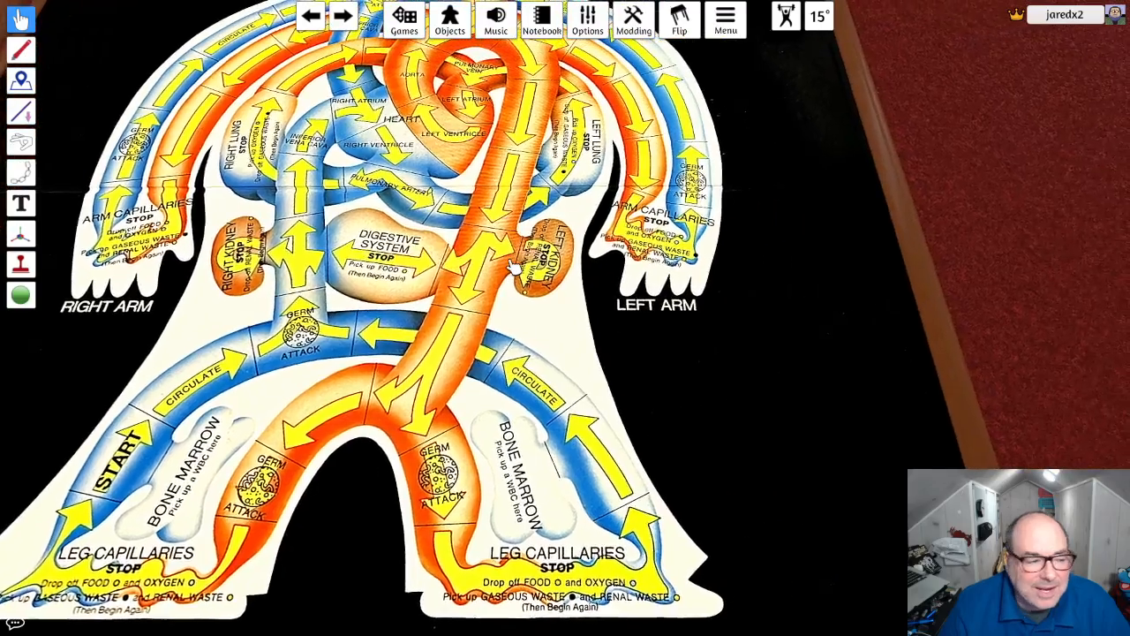
scroll(515, 267, "down", 6)
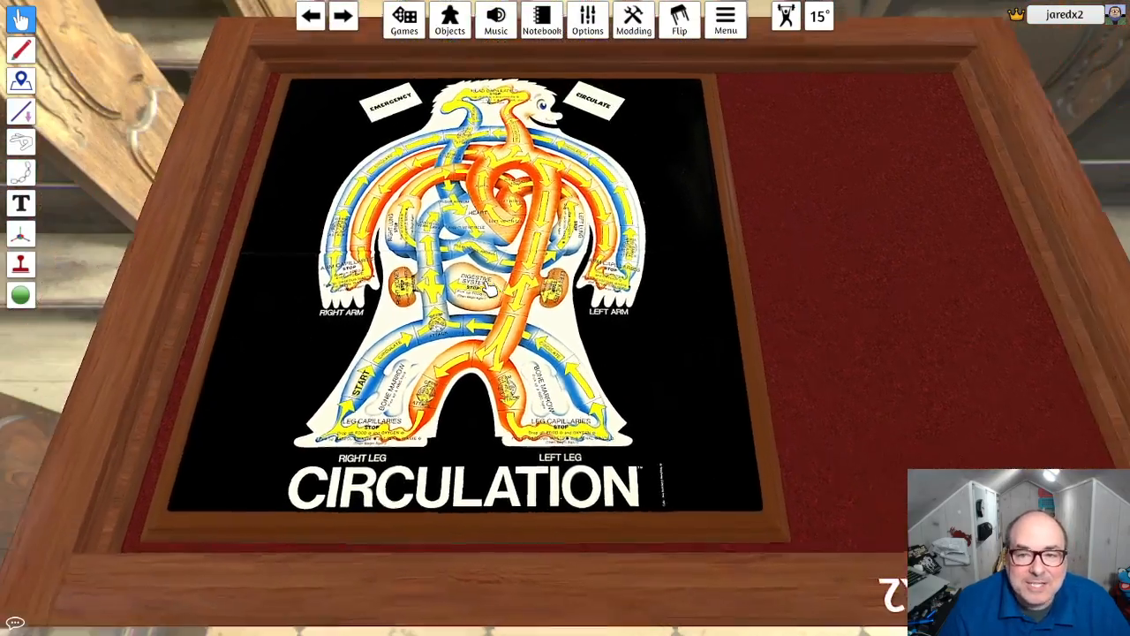
scroll(490, 288, "down", 2)
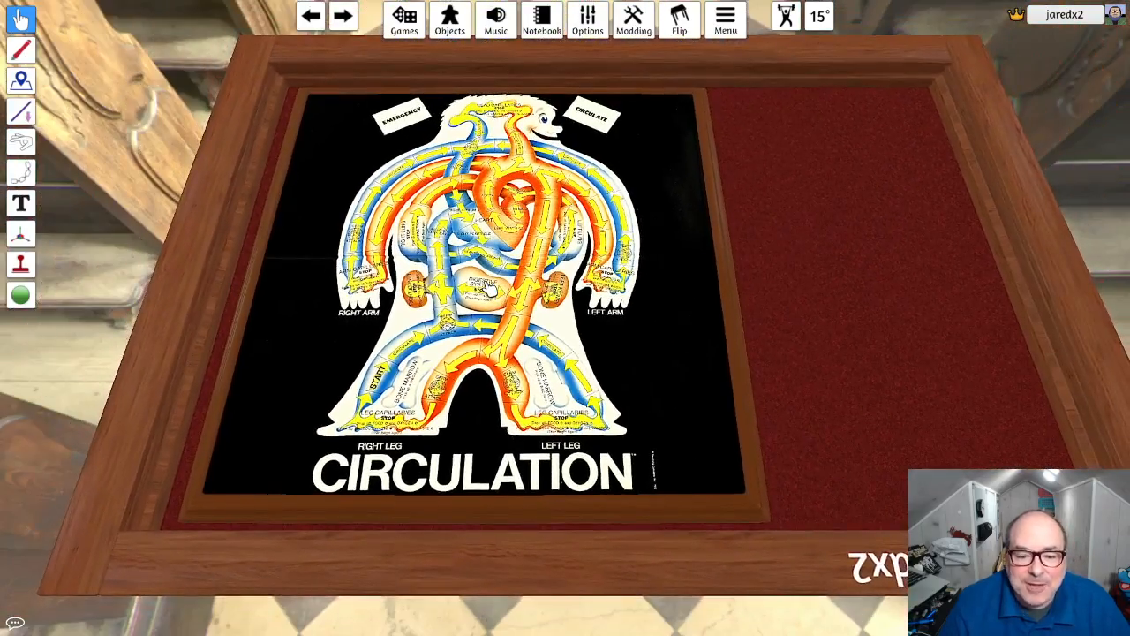
right_click_drag(521, 272, 537, 180)
scroll(519, 283, "up", 3)
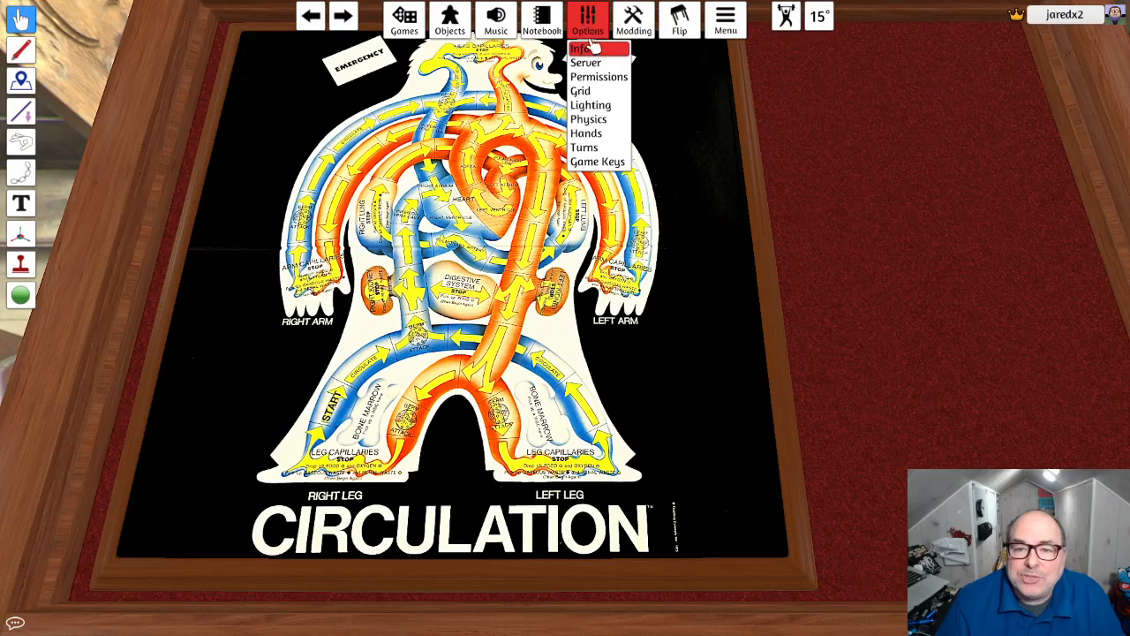
left_click(593, 105)
left_click_drag(565, 137, 826, 155)
mouse_move(861, 256)
left_mouse_down()
mouse_move(825, 256)
mouse_move(845, 253)
left_mouse_up()
mouse_move(834, 194)
left_mouse_down()
mouse_move(848, 192)
mouse_move(813, 194)
mouse_move(836, 196)
left_mouse_up()
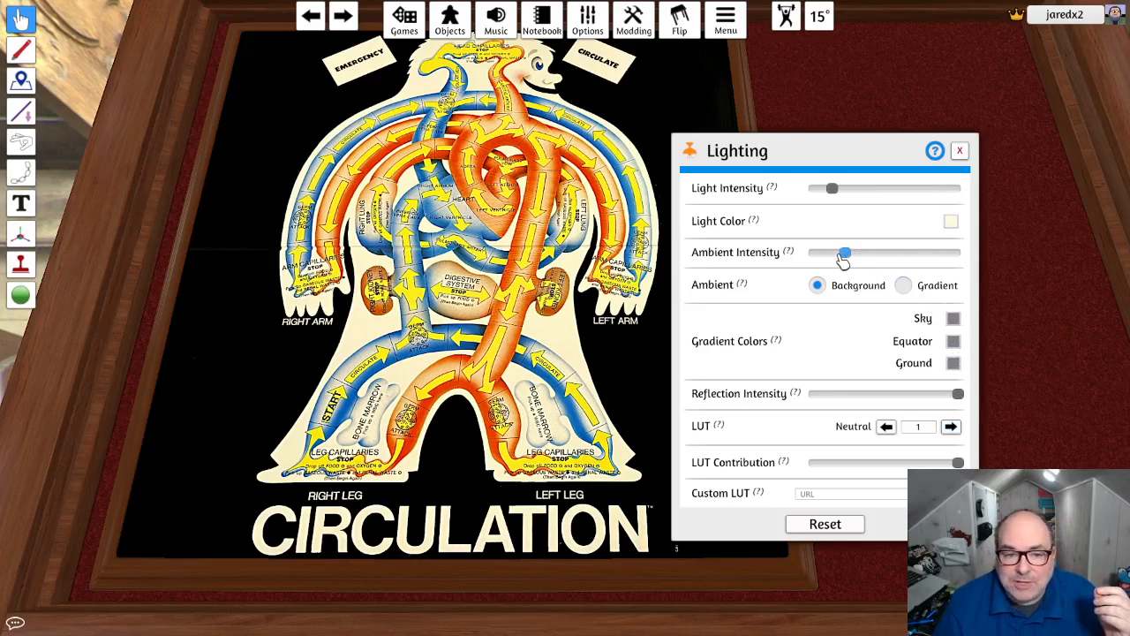
mouse_move(843, 258)
left_mouse_down()
mouse_move(853, 255)
mouse_move(842, 257)
left_mouse_up()
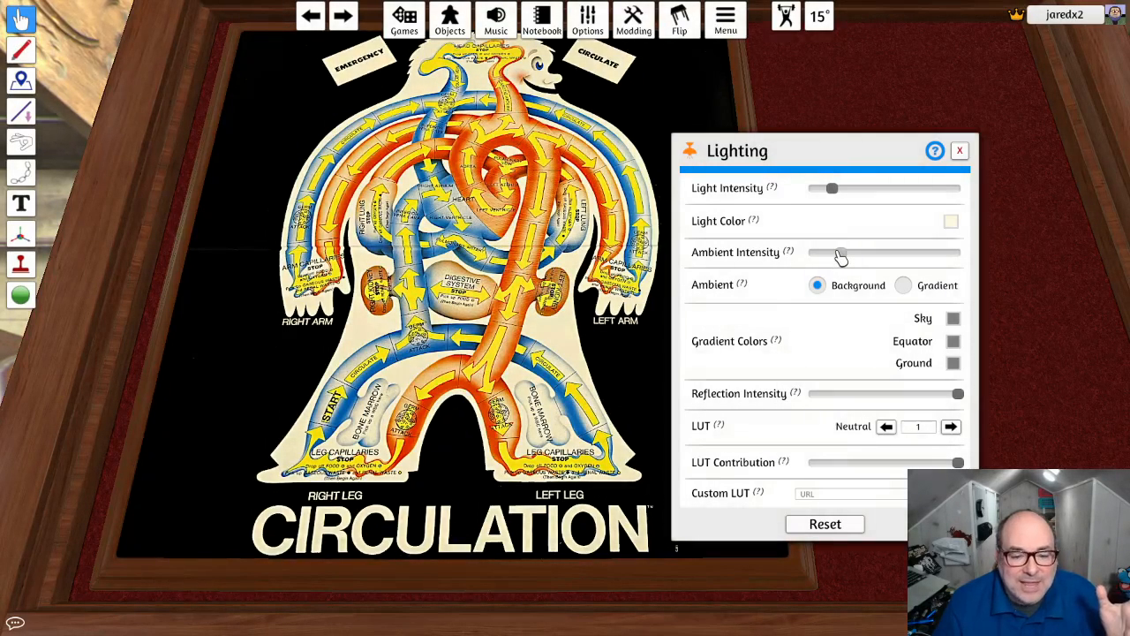
left_click(959, 151)
- Browse the Go and Miscellaneous component categories for a container piece
right_click_drag(655, 241, 664, 218)
right_click_drag(627, 227, 648, 234)
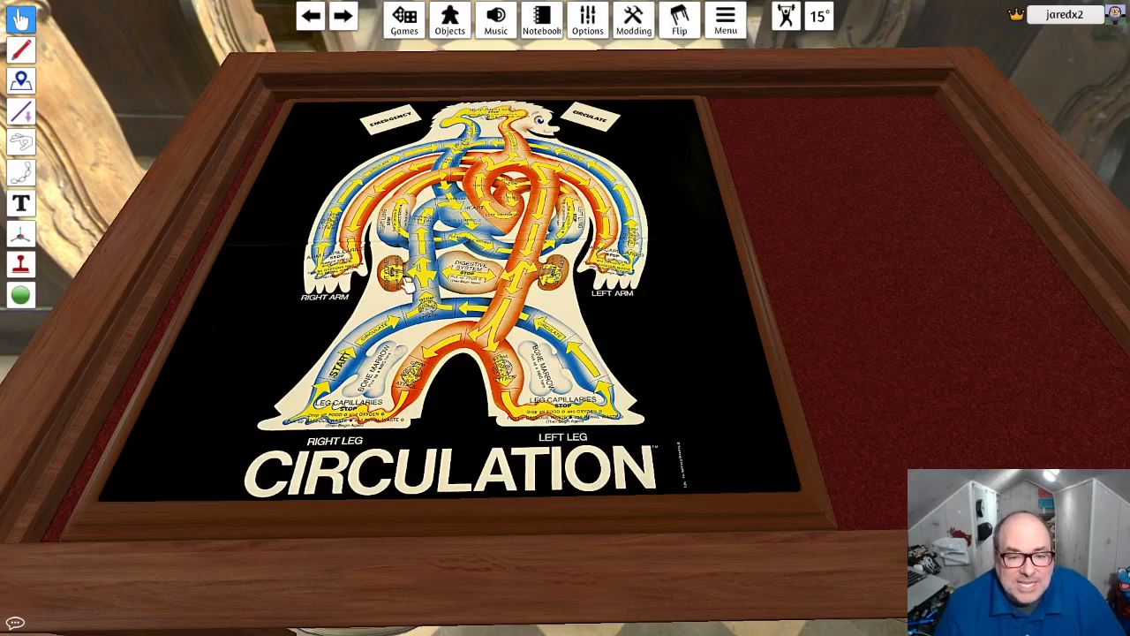
right_click(823, 212)
left_click(450, 20)
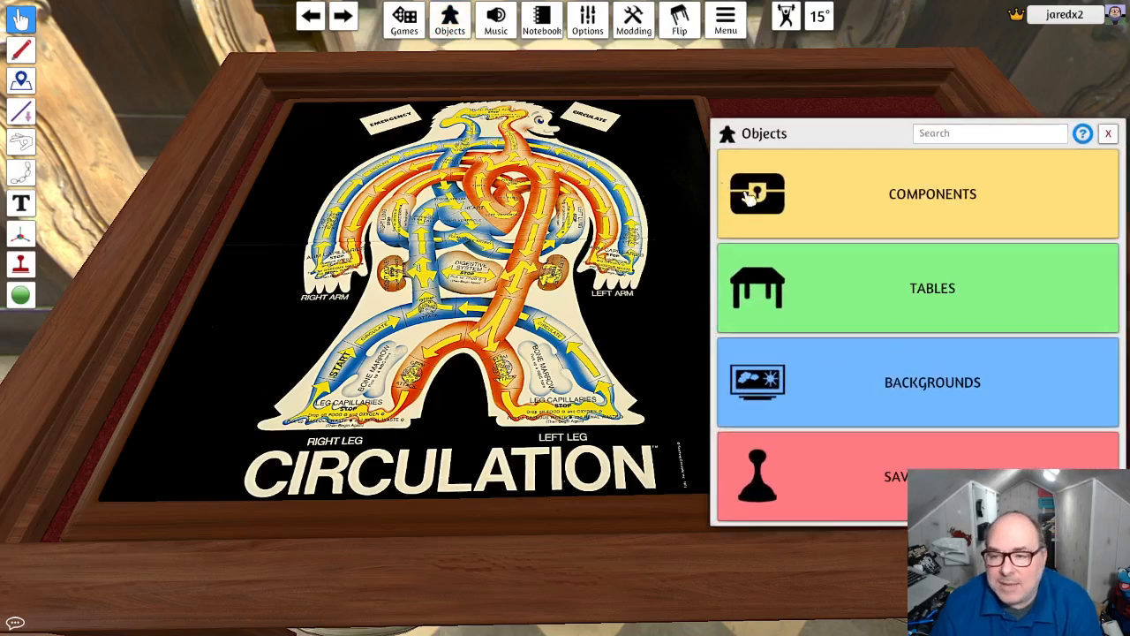
left_click(865, 196)
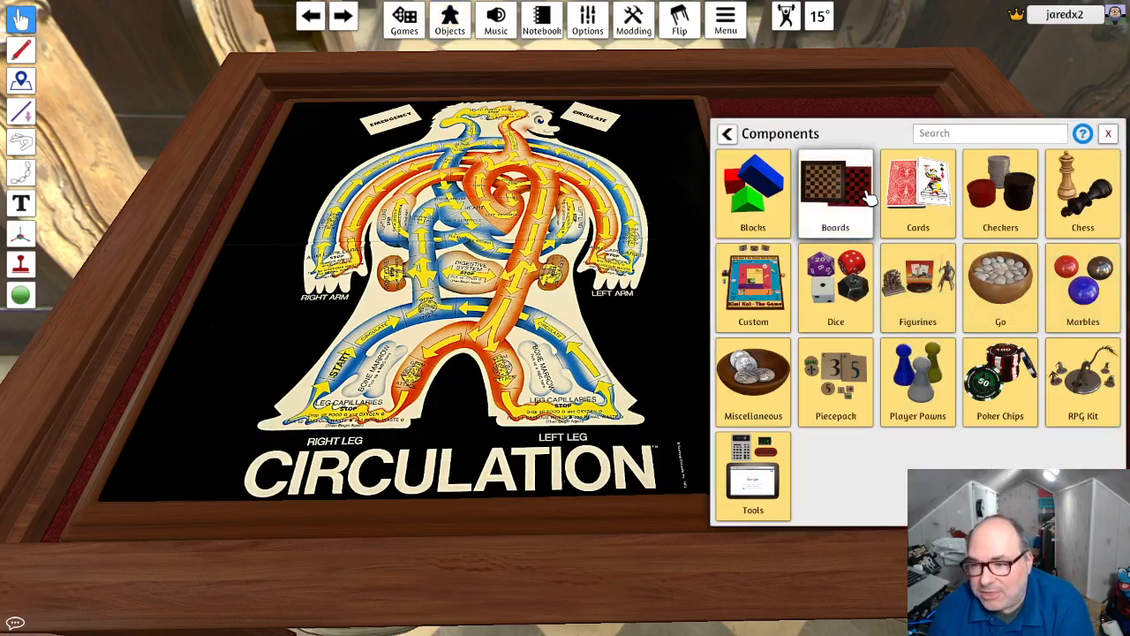
left_click(991, 278)
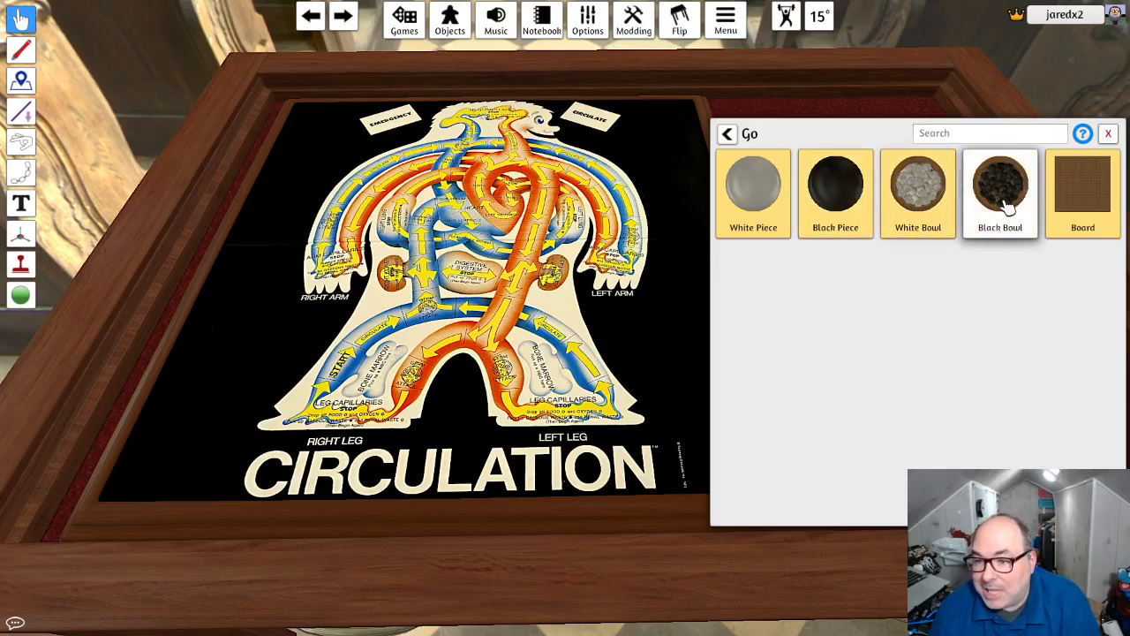
left_click(728, 133)
left_click(777, 371)
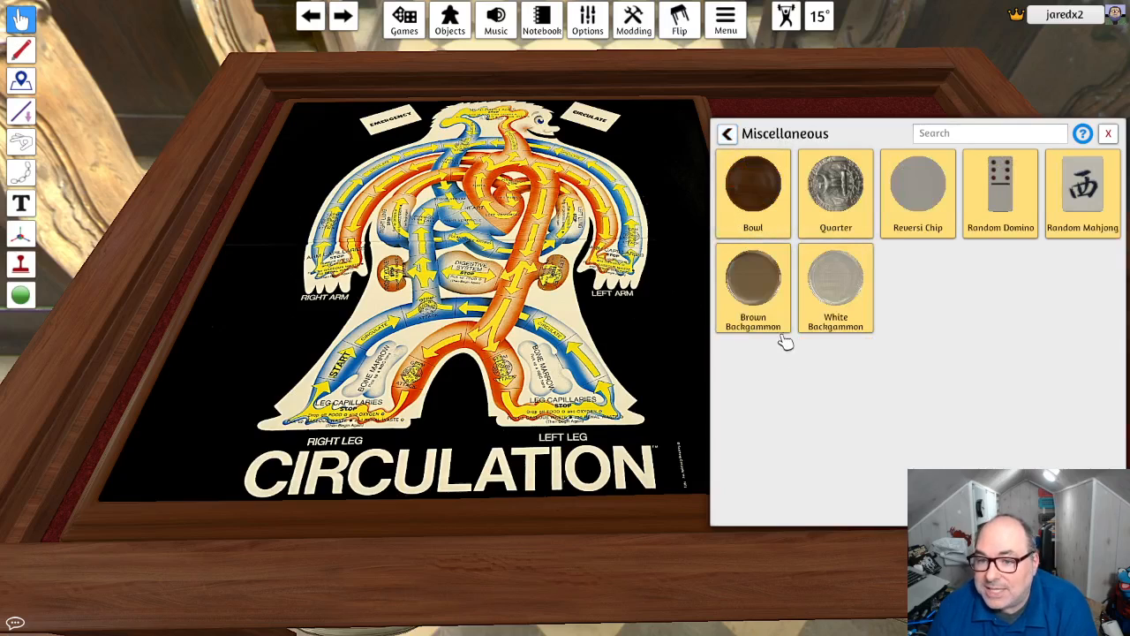
left_click(929, 132)
left_click(728, 133)
- Search the components for "cup", and replace that search with "bowl"
left_click(969, 139)
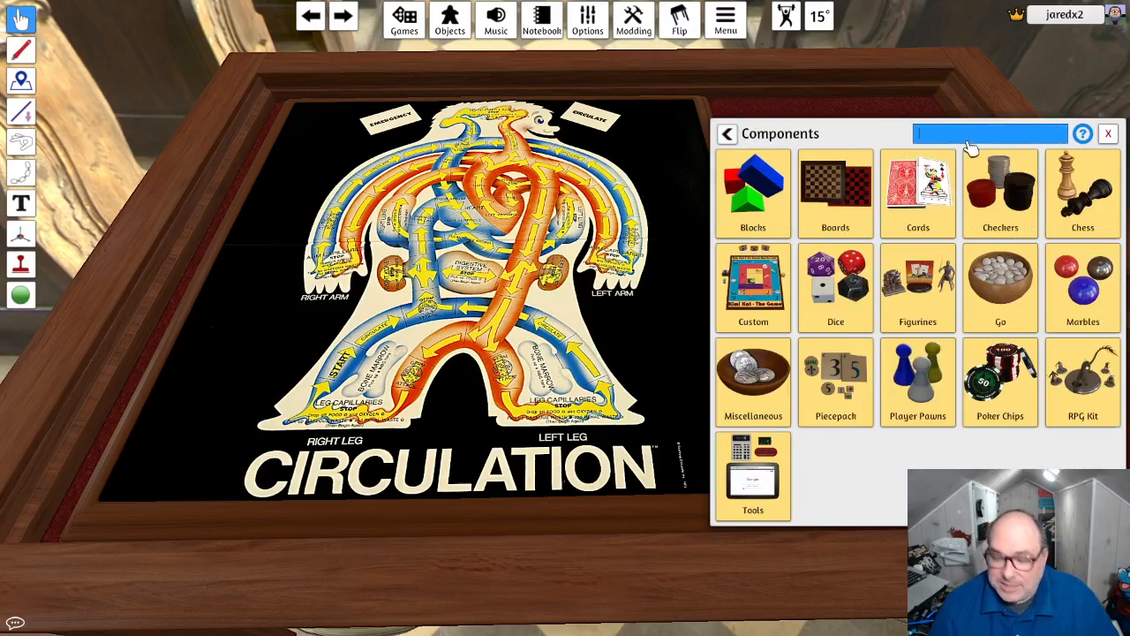
type("cu")
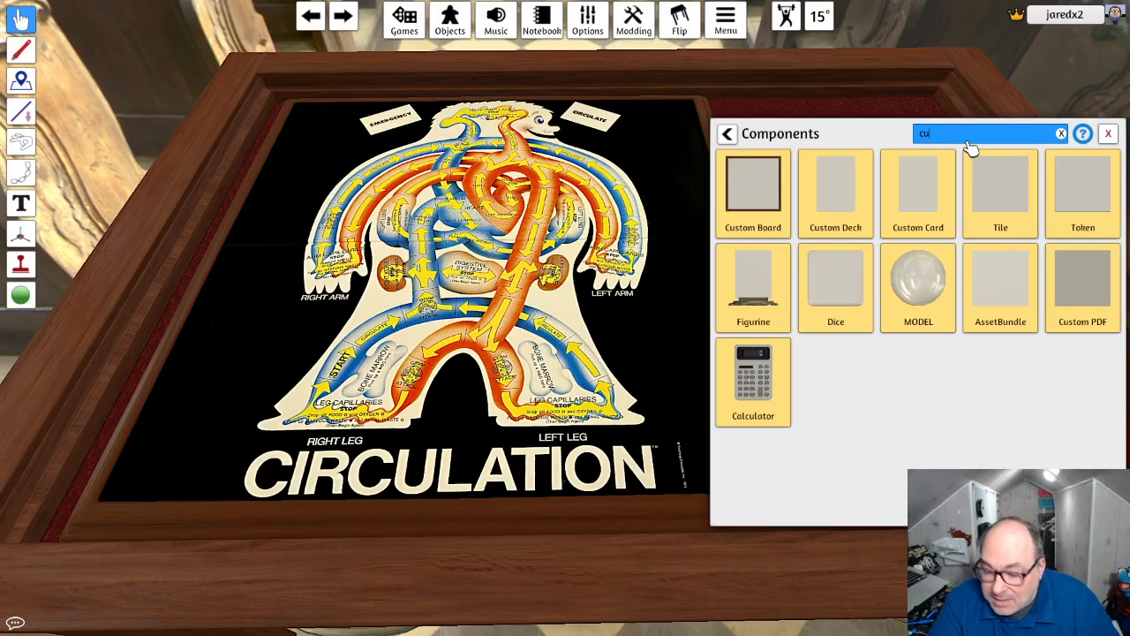
type("p")
key("BackSpace")
key("BackSpace")
key("BackSpace")
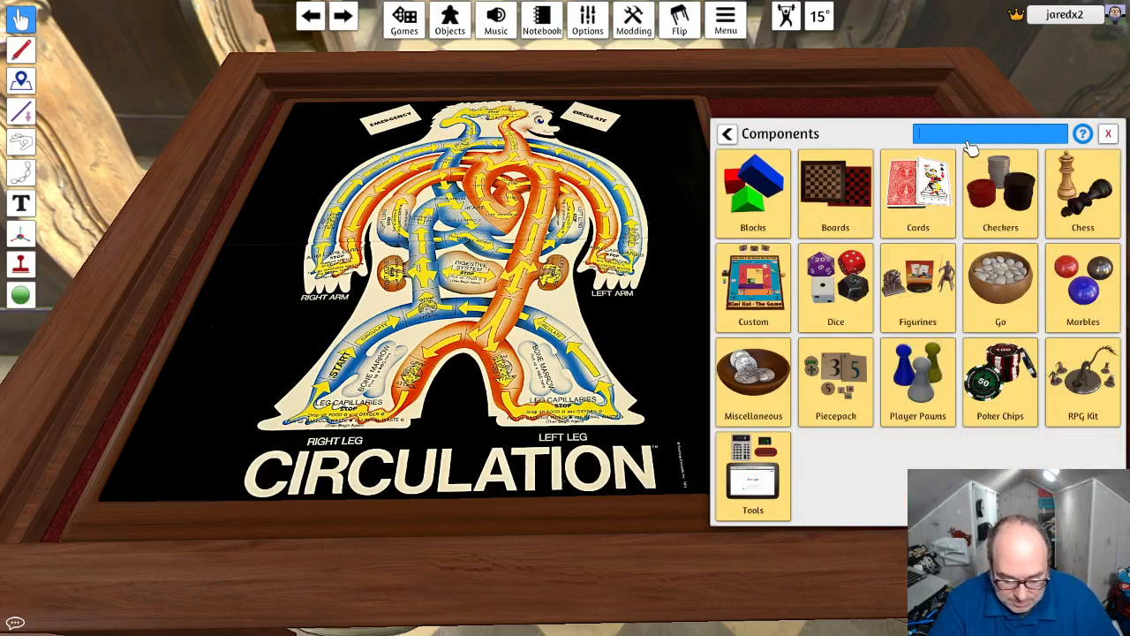
type("bowl")
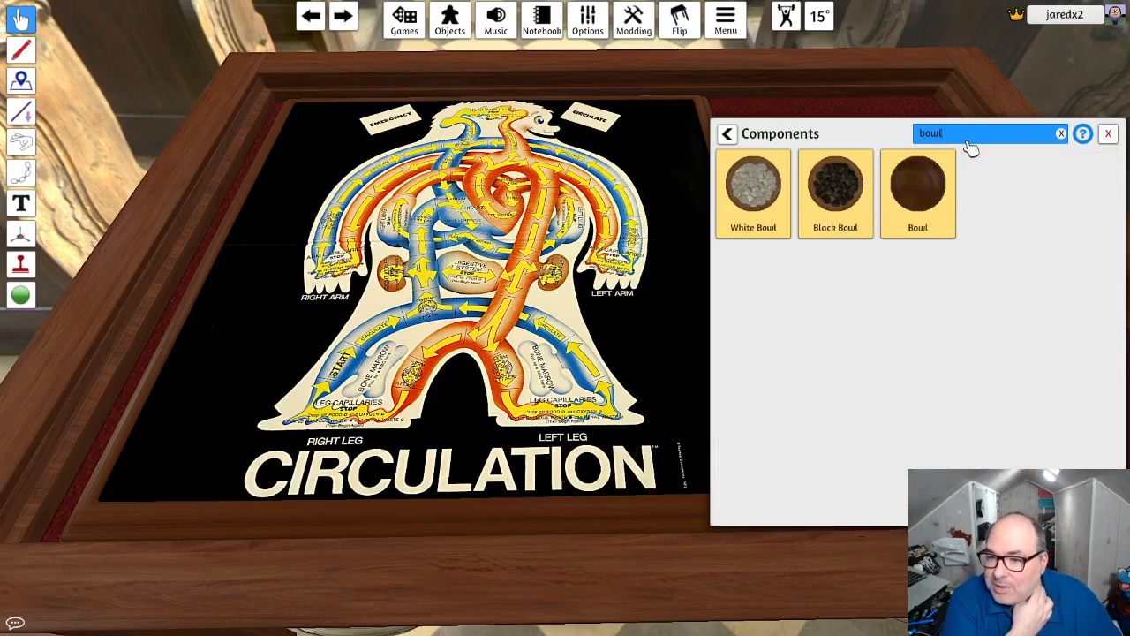
key("Return")
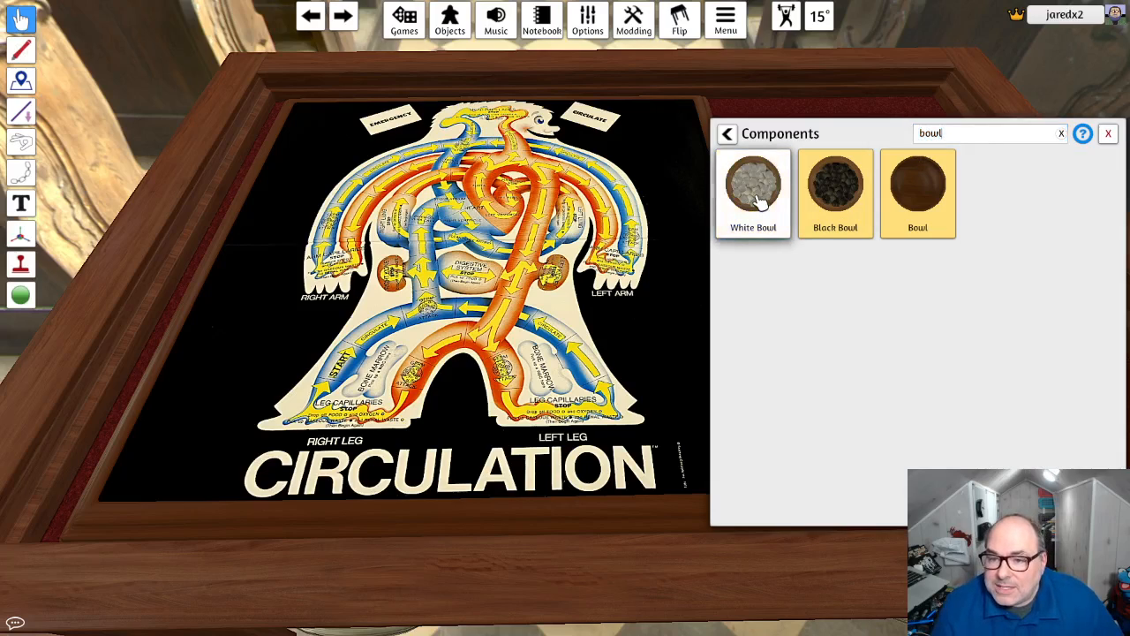
- Place a White Bowl of Go stones on the felt beside the board's upper part
right_click(760, 208)
left_click(784, 237)
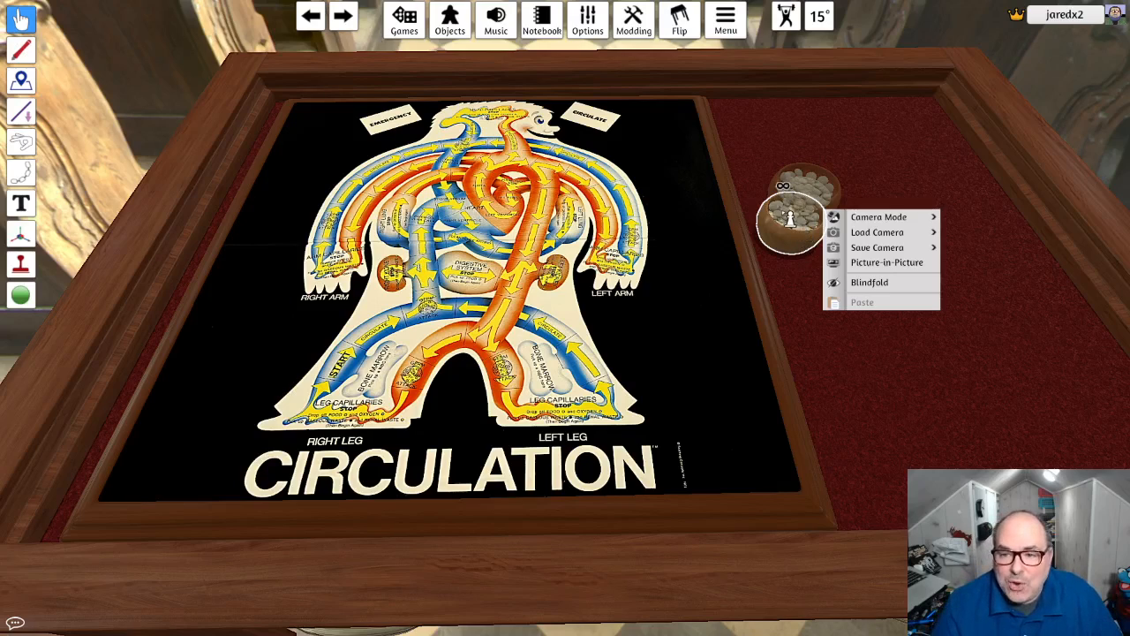
left_click(20, 19)
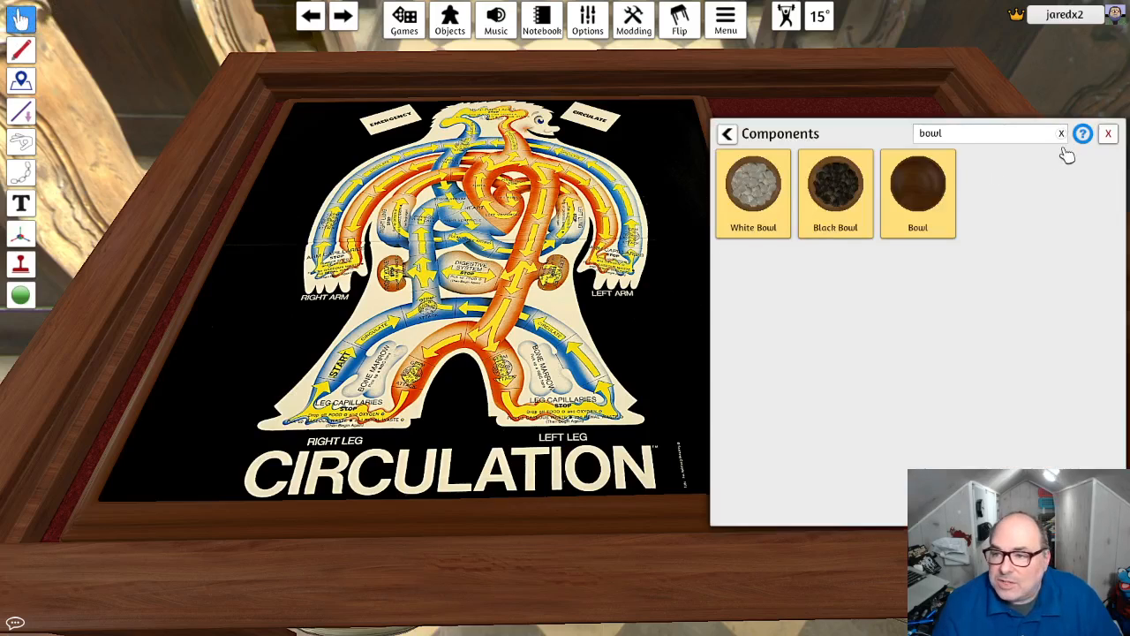
- Place an empty wooden Bowl on the felt beside the board and remove the bowls of white stones
left_click(921, 201)
left_click(877, 167)
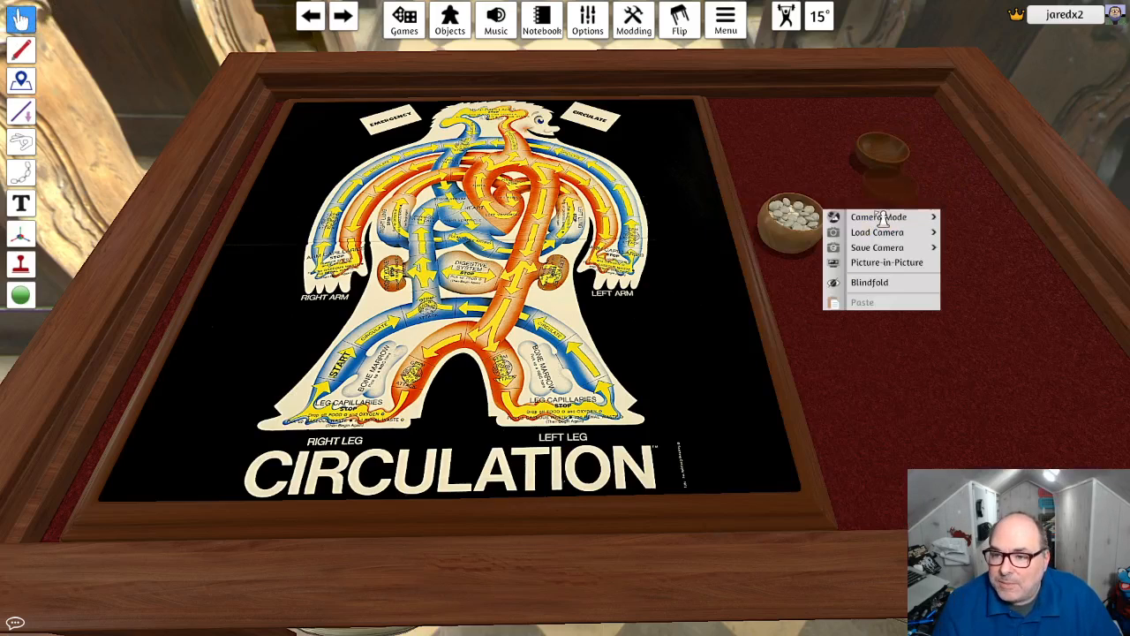
left_click(753, 190)
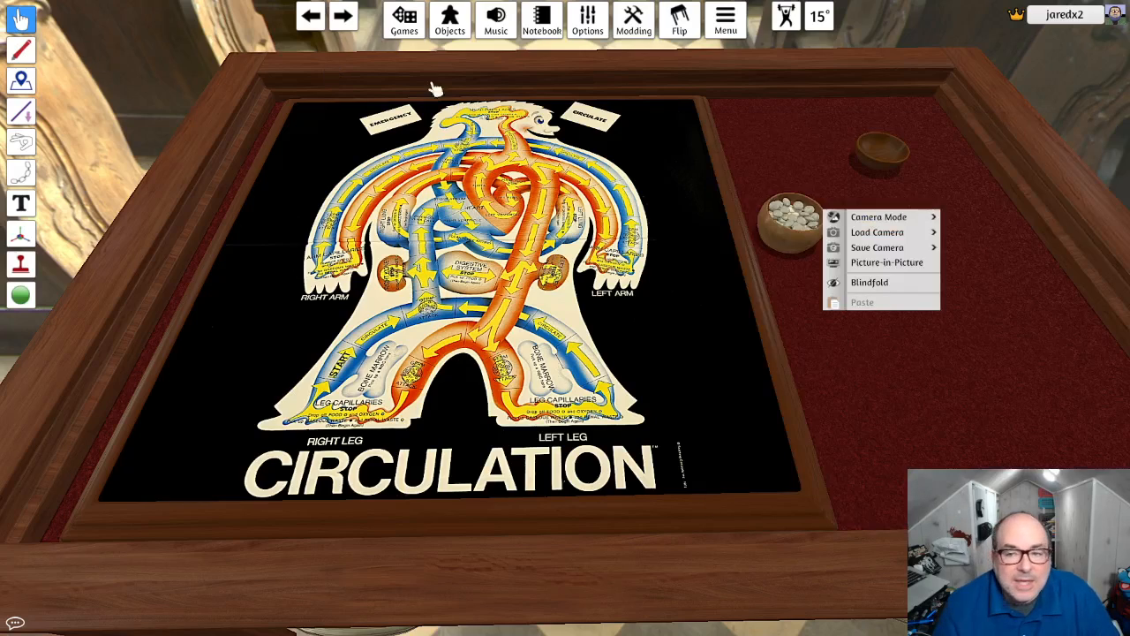
key("Escape")
key("Escape")
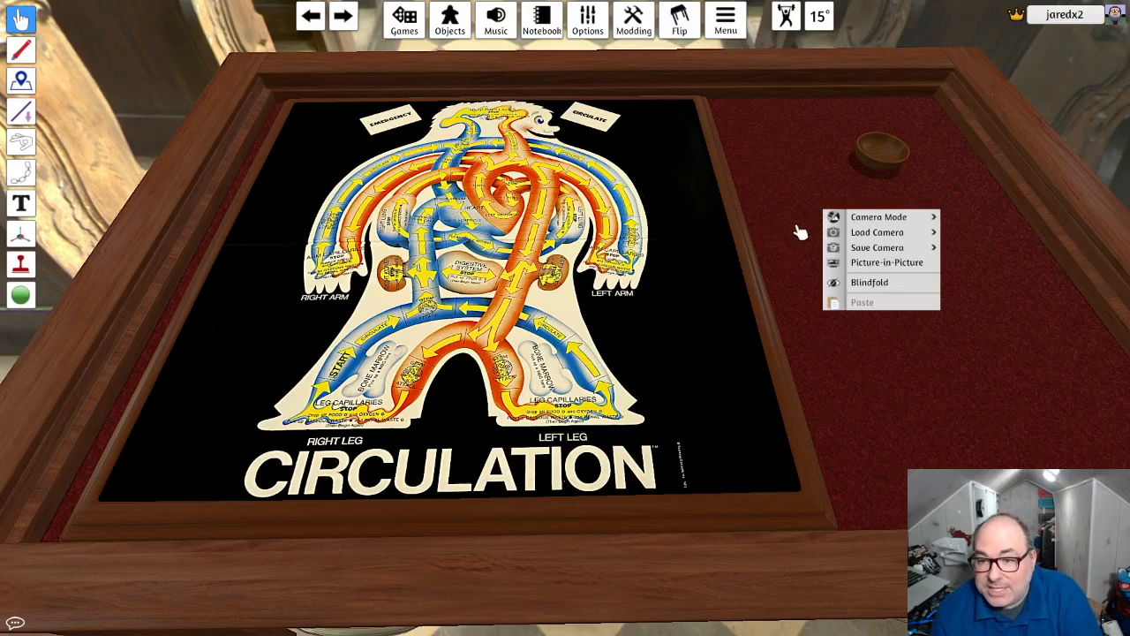
- Try the bowl between the legs and on the chest, and set it on the board's black area below the left arm
left_click_drag(876, 152, 503, 388)
right_click_drag(515, 362, 527, 411)
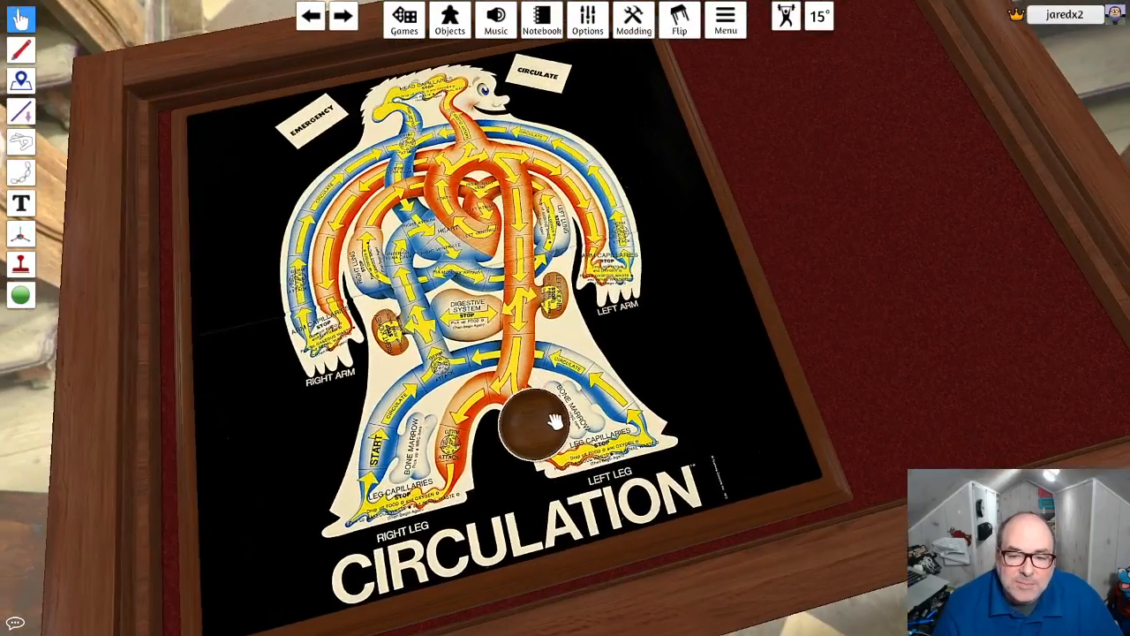
left_click_drag(555, 422, 499, 190)
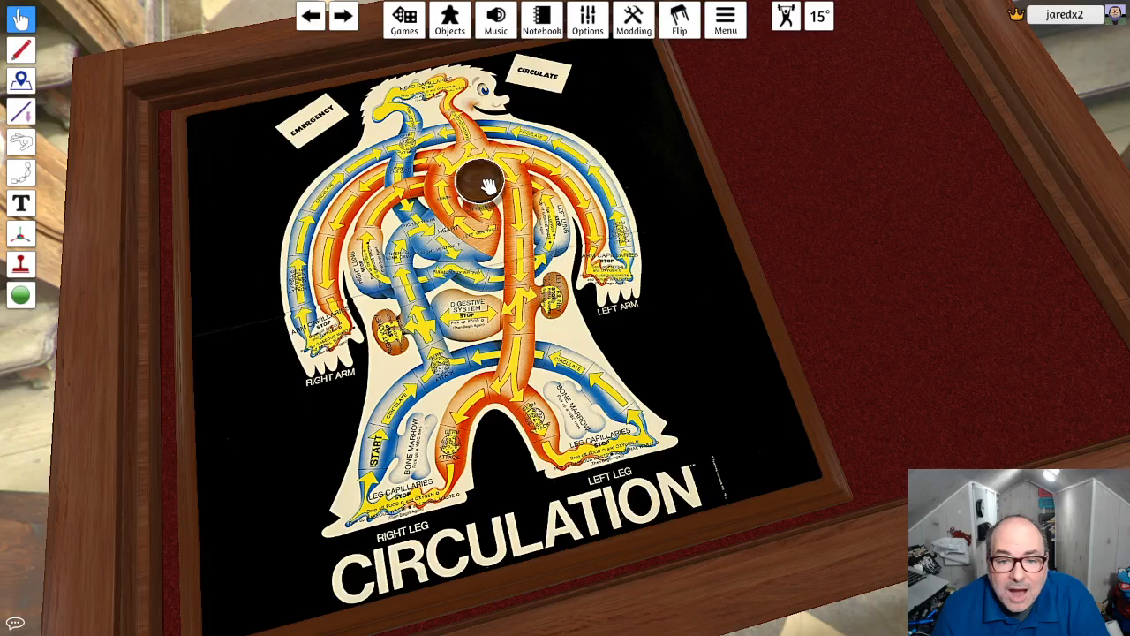
left_click_drag(488, 185, 732, 333)
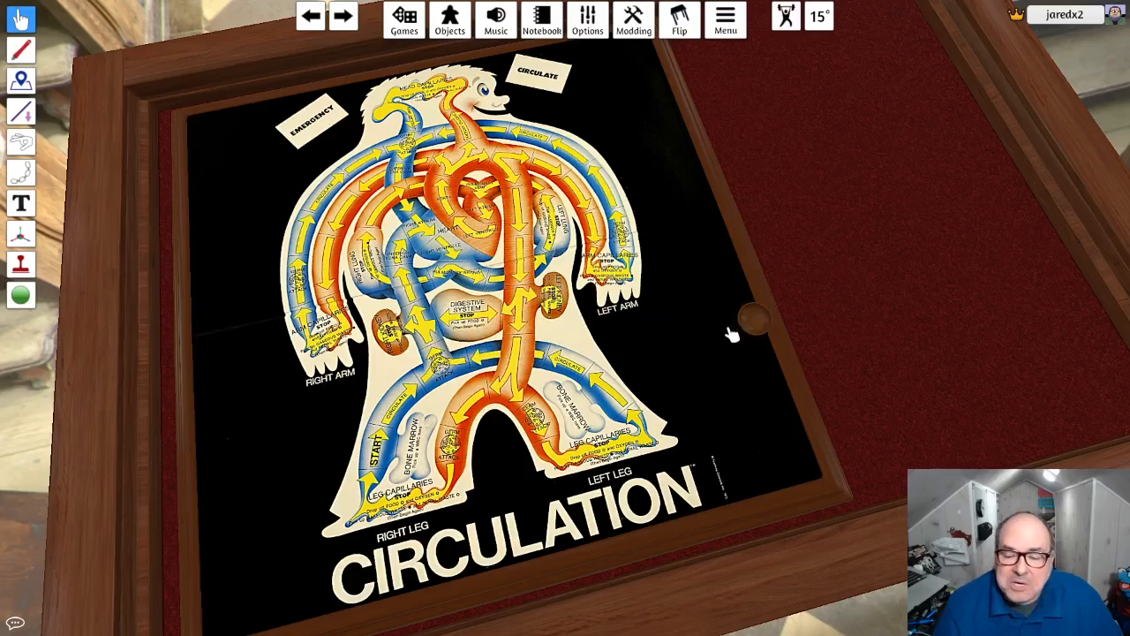
scroll(724, 336, "up", 3)
right_click_drag(706, 345, 681, 315)
left_click_drag(782, 334, 687, 330)
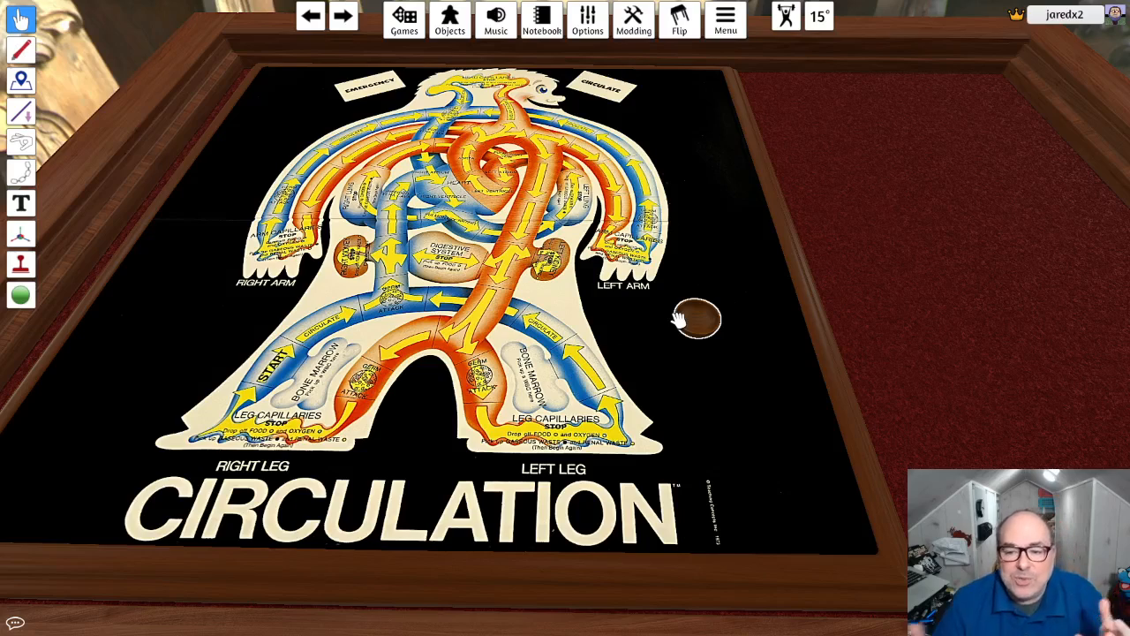
- Tint the bowl below the left arm pure red (FF0000)
right_click(694, 318)
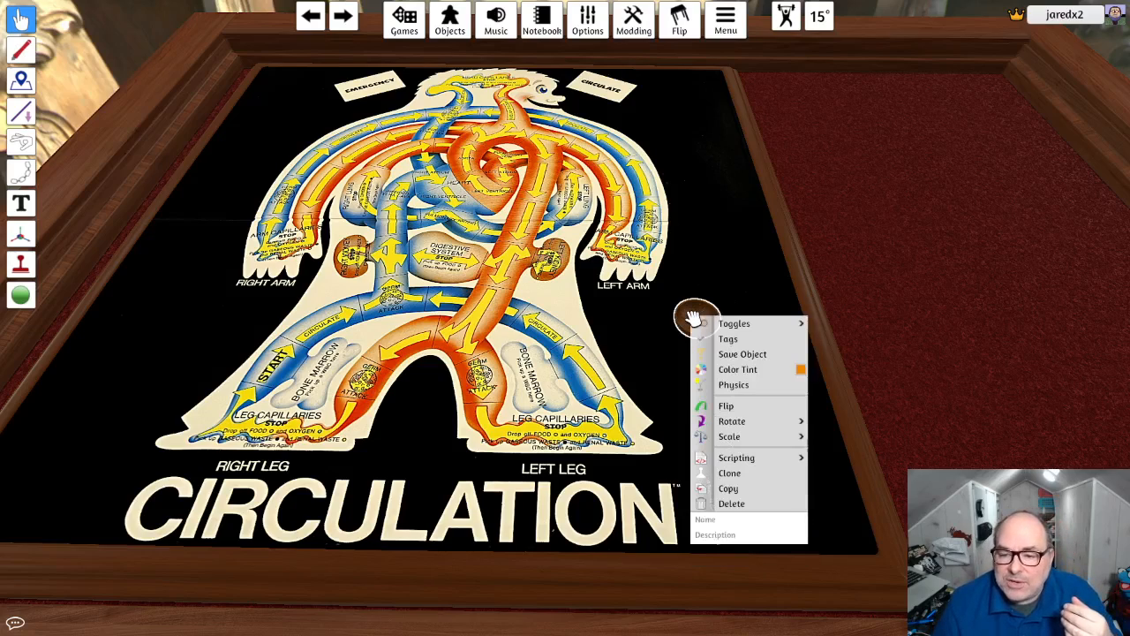
left_click(800, 371)
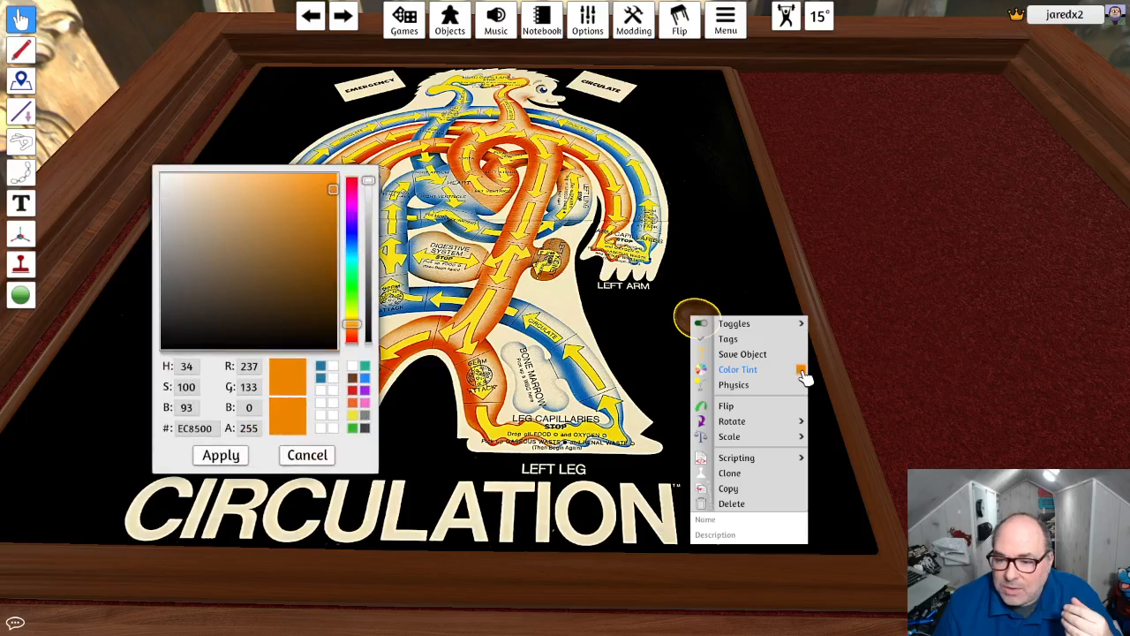
left_click_drag(357, 245, 342, 176)
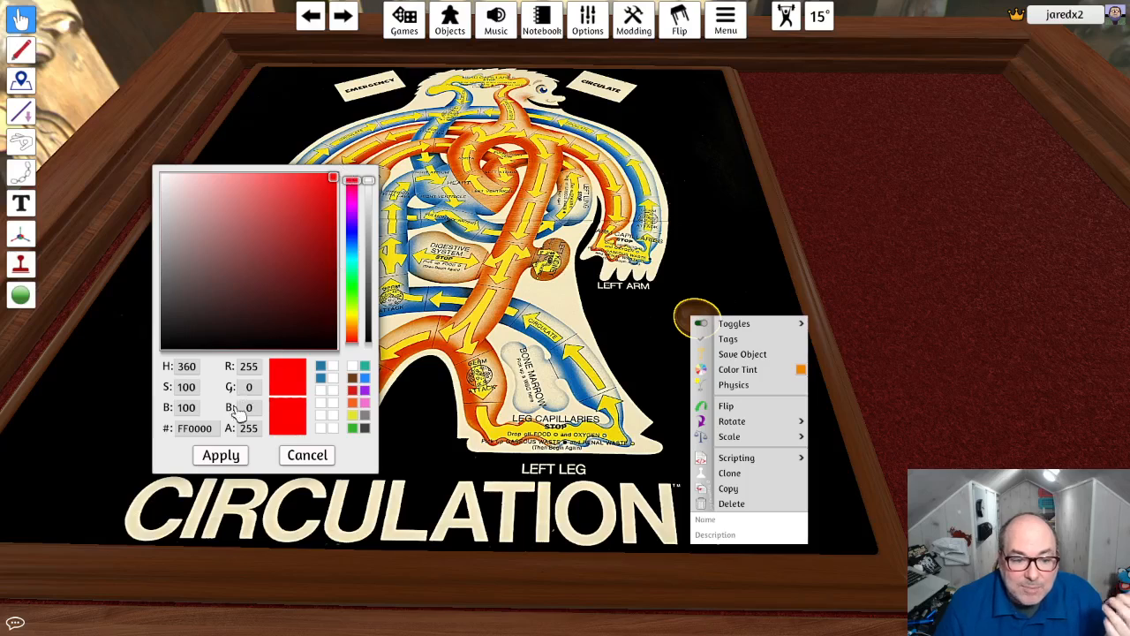
left_click(232, 457)
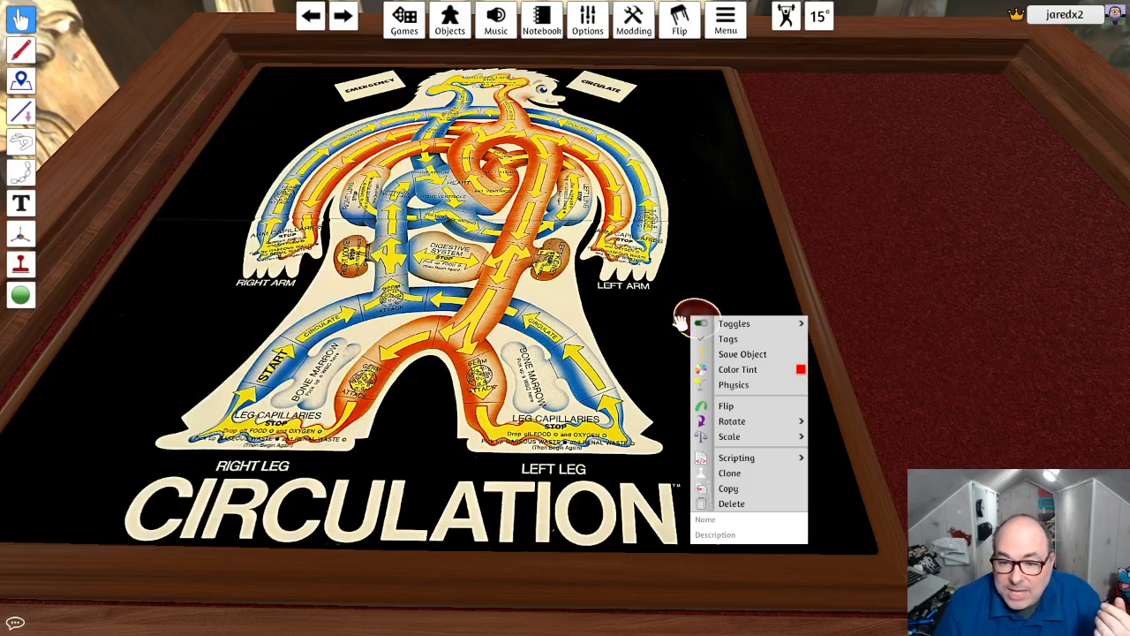
mouse_move(798, 327)
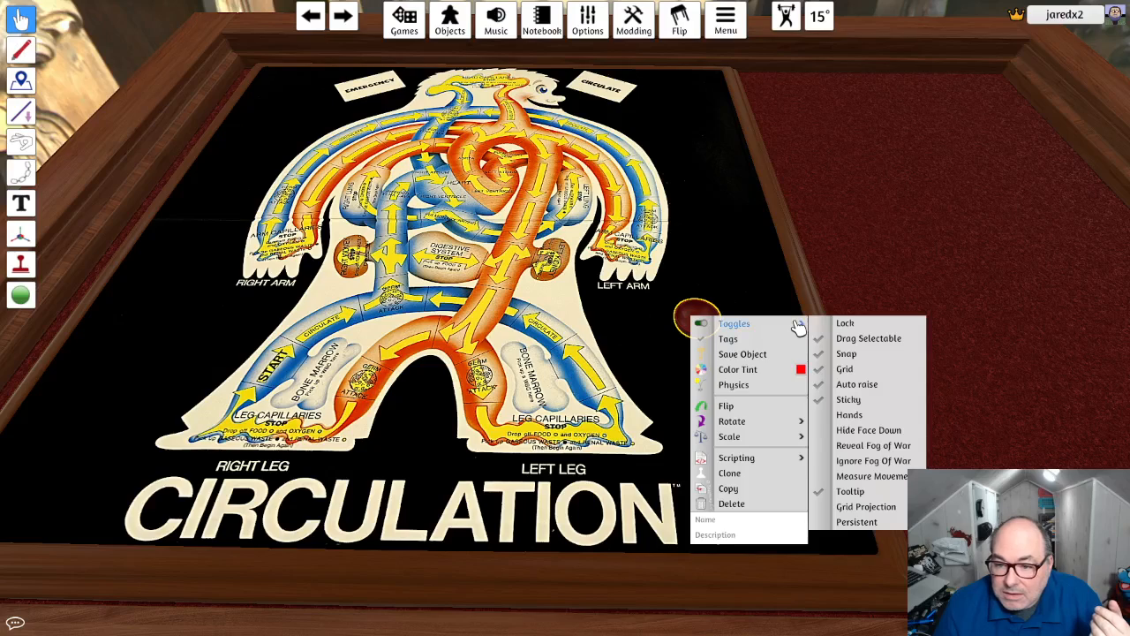
left_click(689, 313)
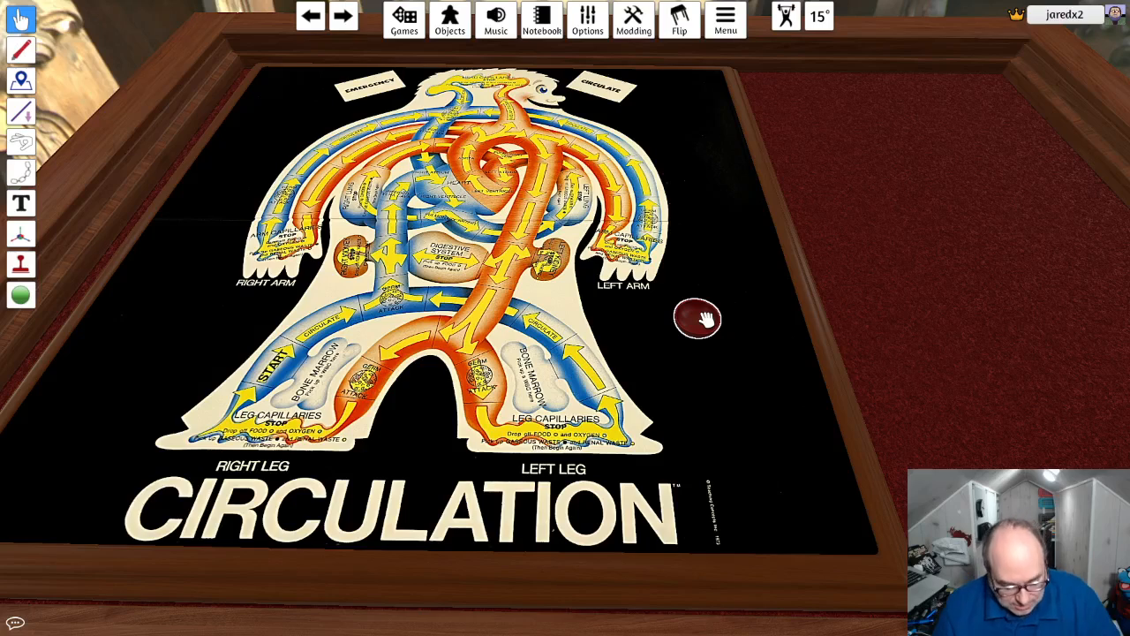
- Clone the red bowl three times, placing the copies on the black area around the left leg
right_click(706, 319)
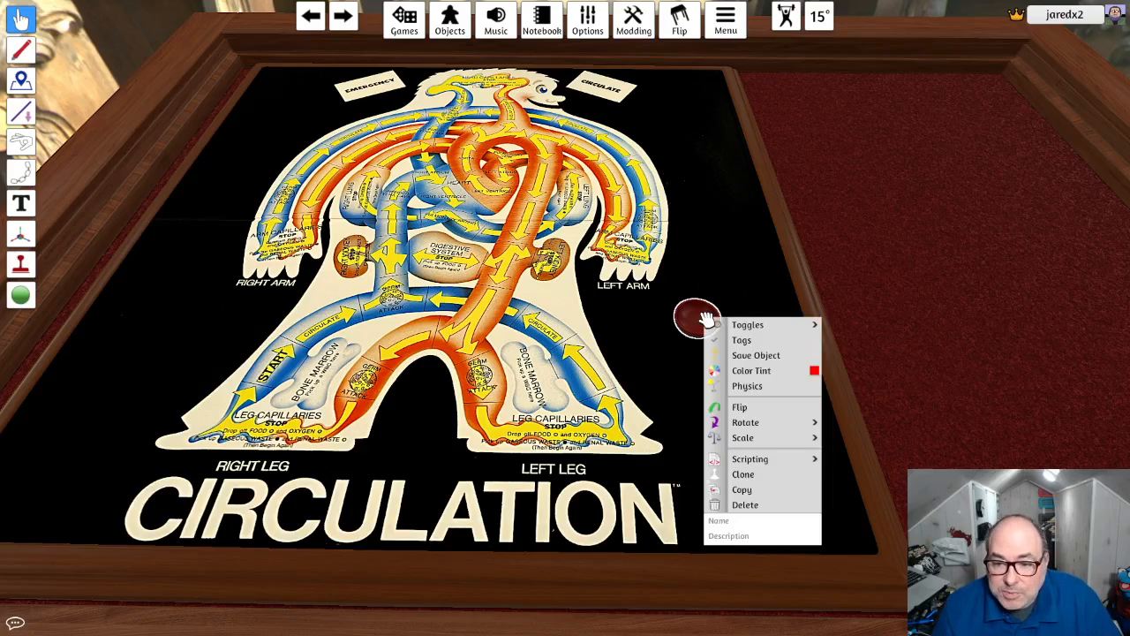
left_click(745, 477)
left_click(770, 378)
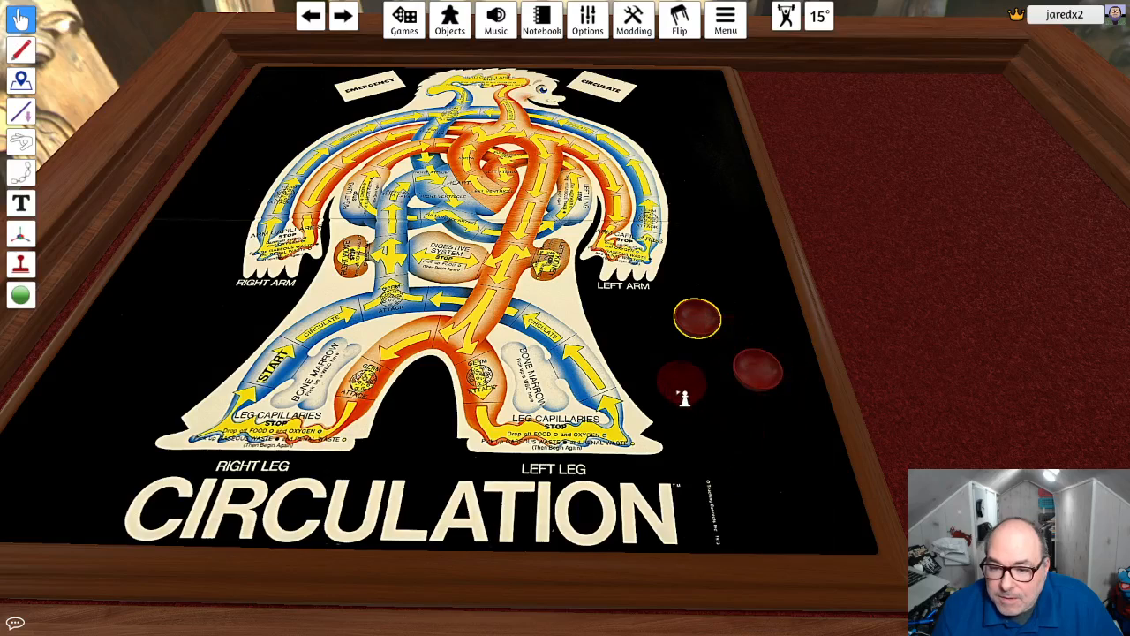
left_click(679, 395)
left_click(742, 456)
key("Escape")
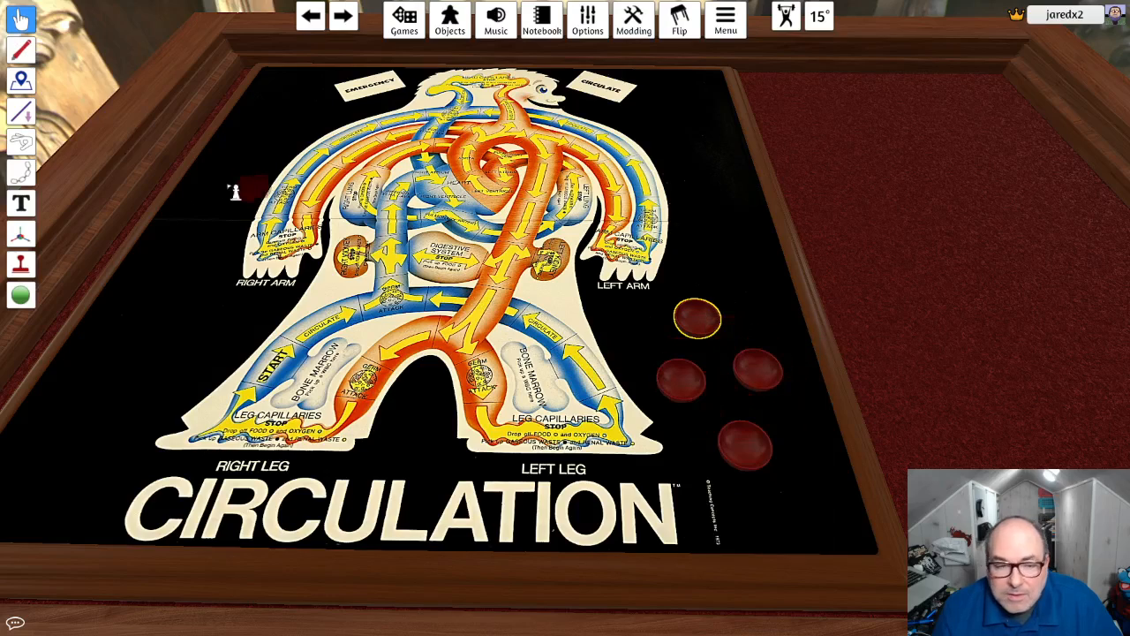
key("Escape")
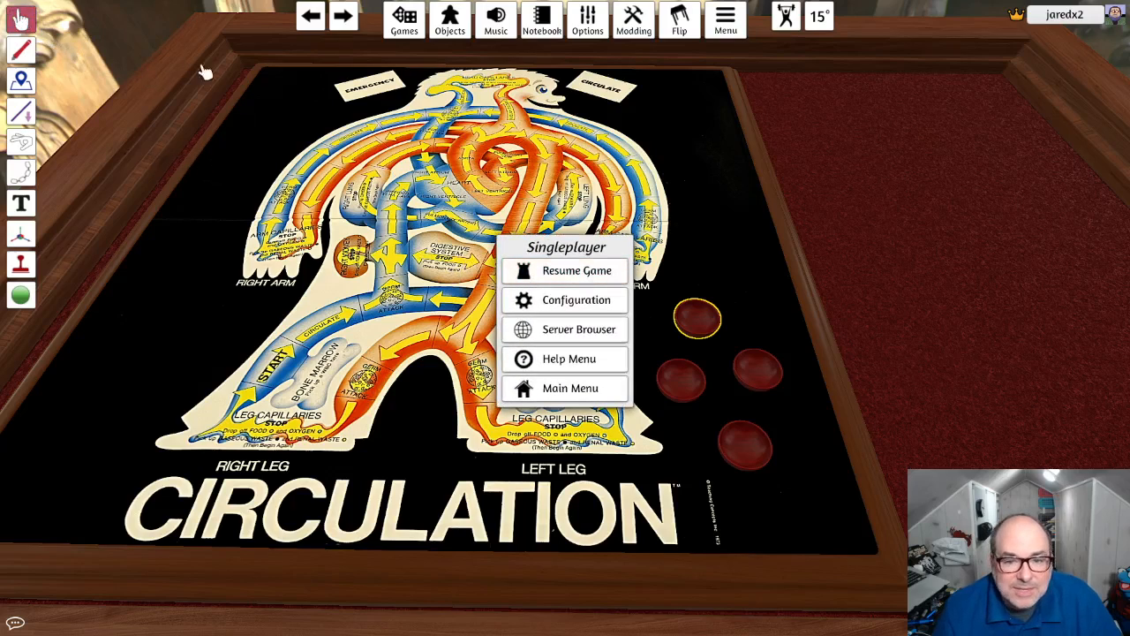
key("Escape")
- Tint the red bowl nearest the board's outer edge cyan
right_click(762, 378)
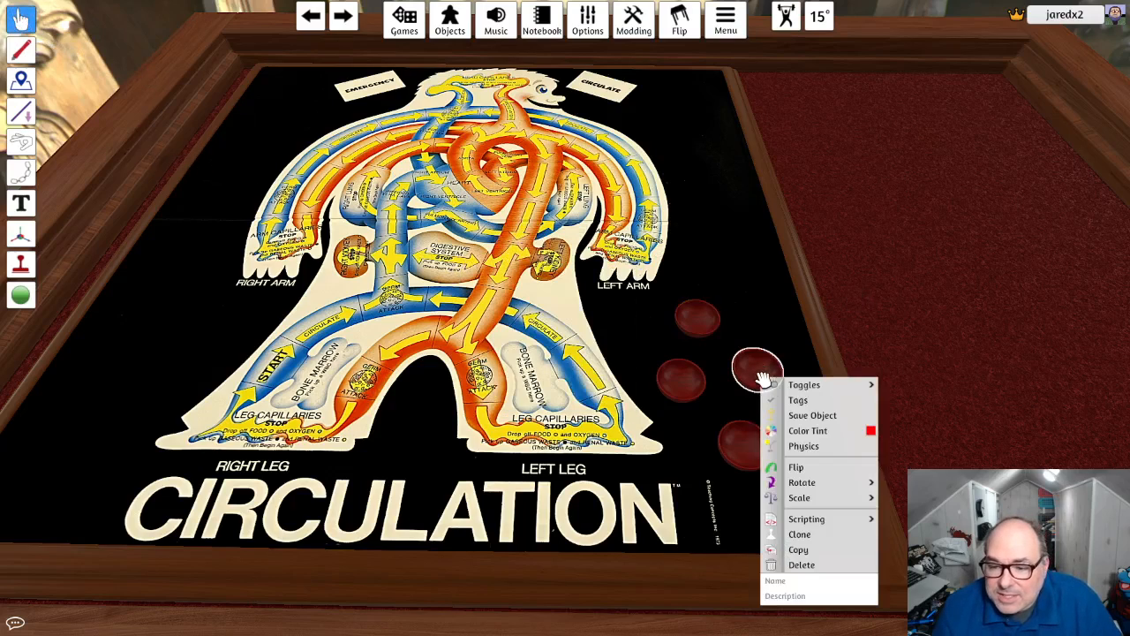
left_click(831, 431)
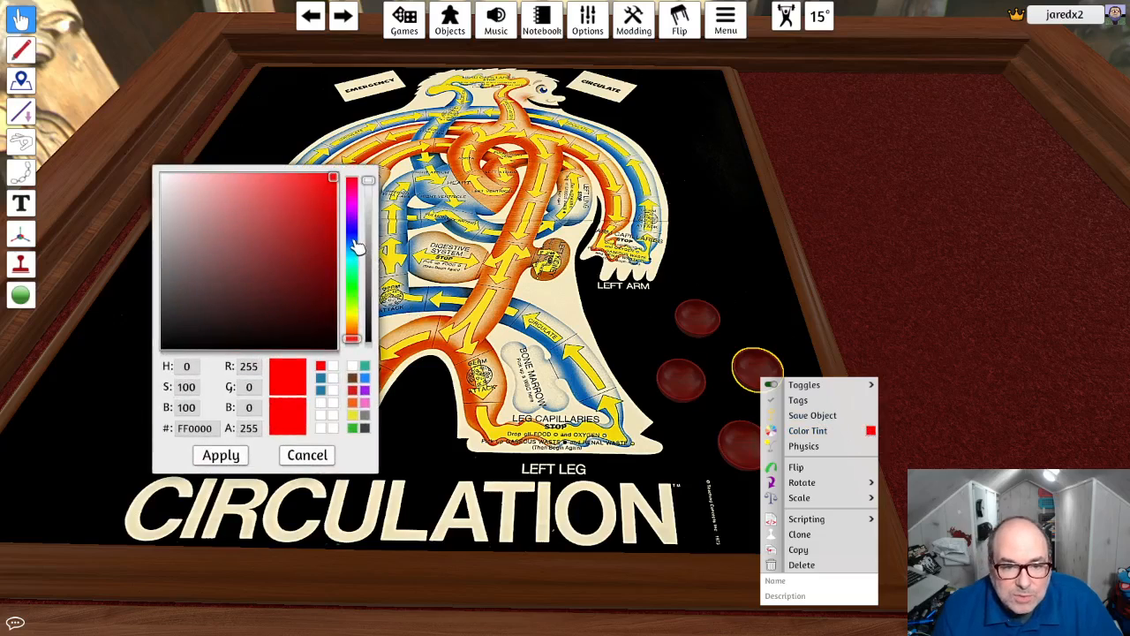
left_click(351, 230)
left_click_drag(351, 255, 352, 259)
left_click(222, 455)
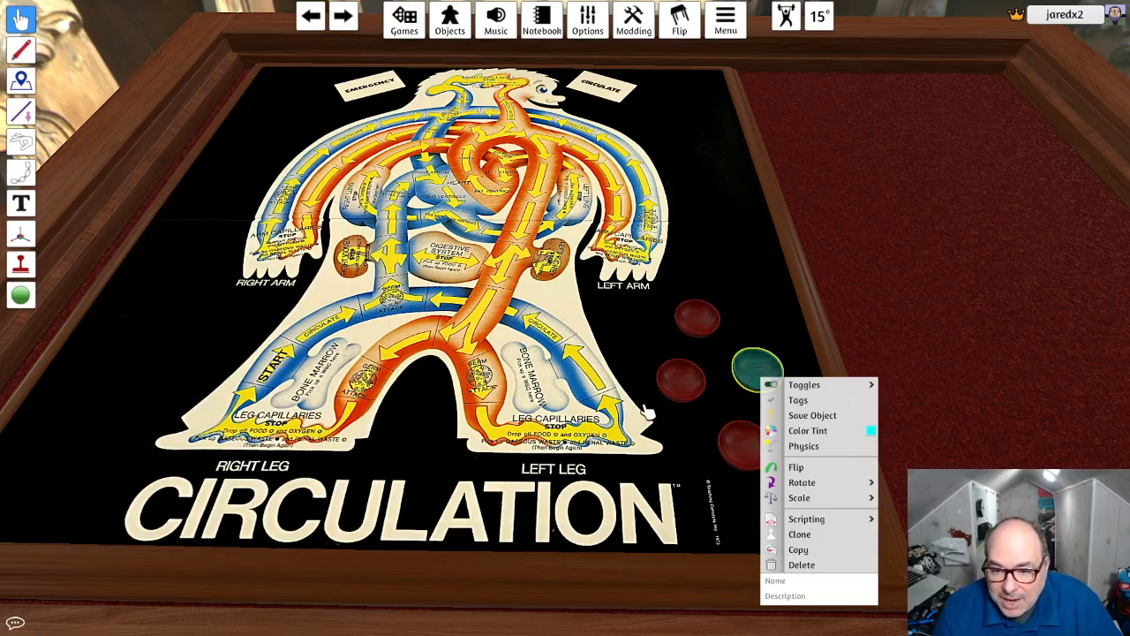
- Tint the red bowl closest to the left leg bright green (00FF05)
right_click(685, 386)
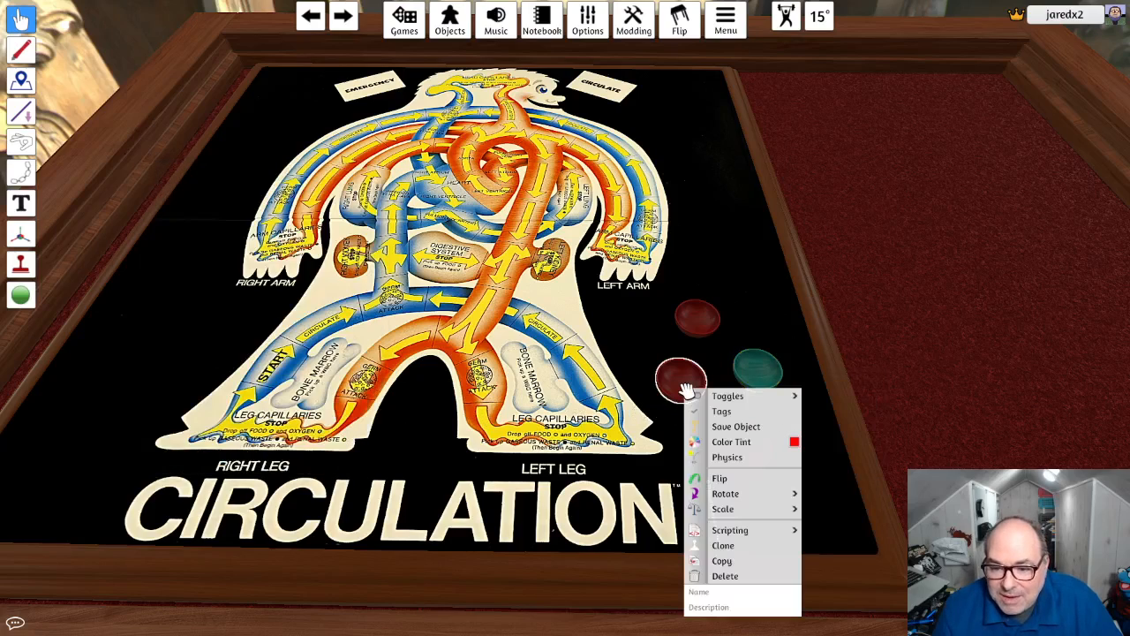
left_click(794, 443)
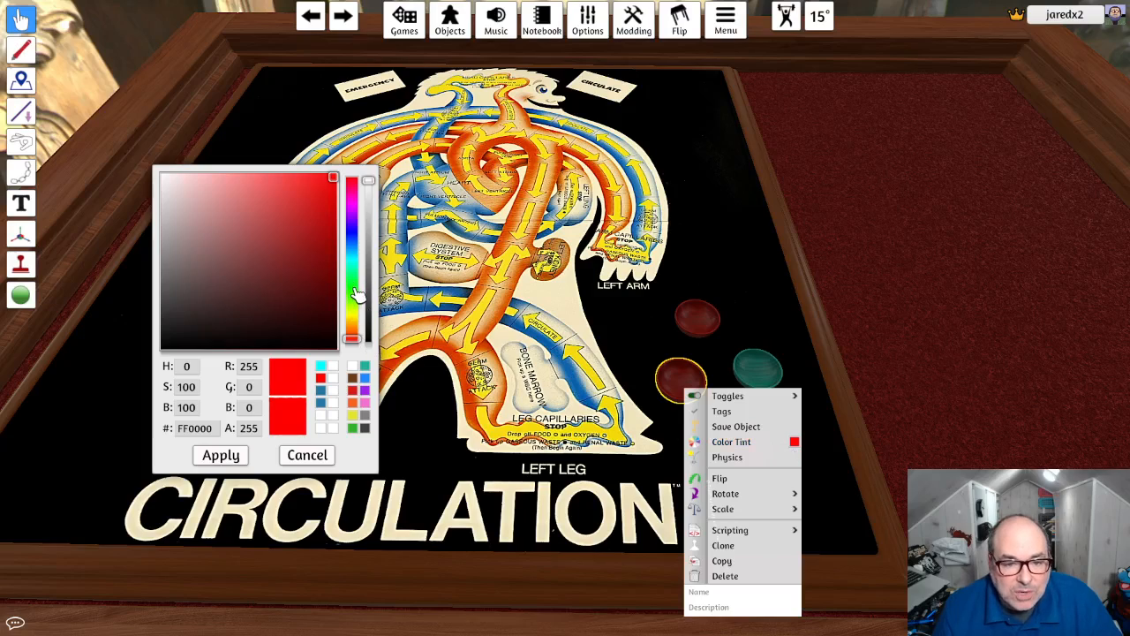
left_click_drag(356, 294, 352, 284)
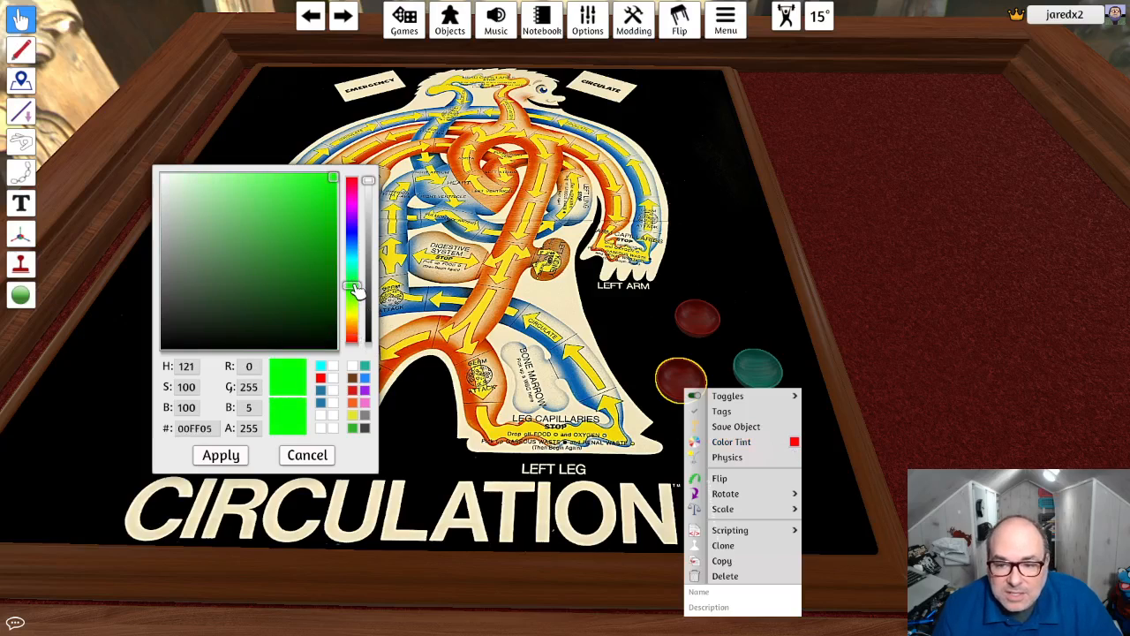
left_click(220, 454)
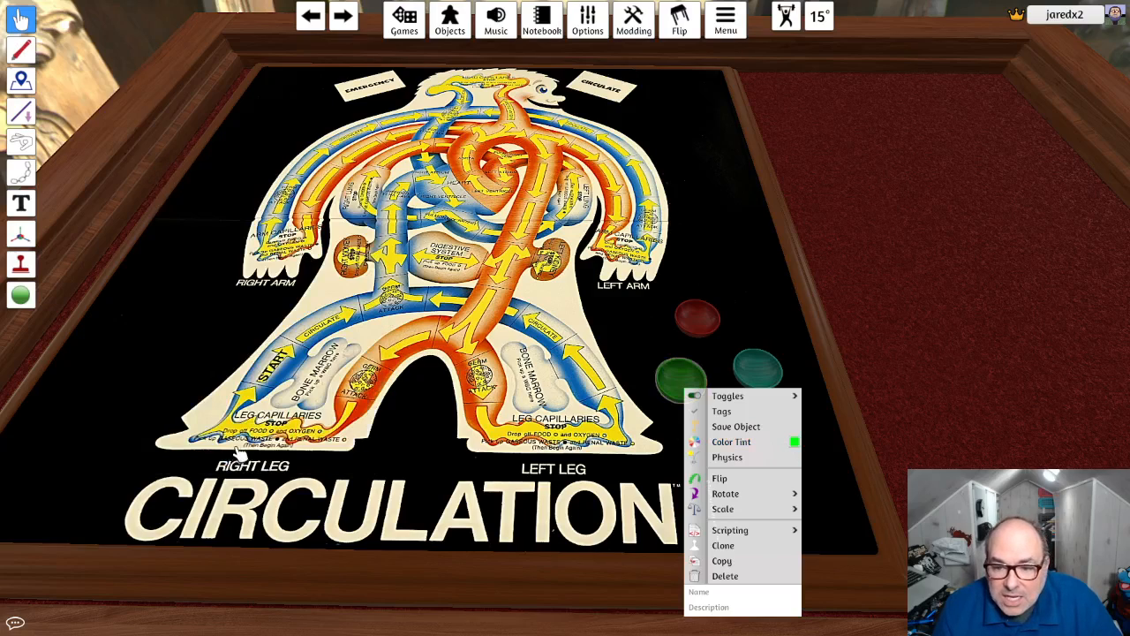
- Change the color tint of the cyan bowl beside the green one to blue
left_click(760, 372)
right_click(772, 378)
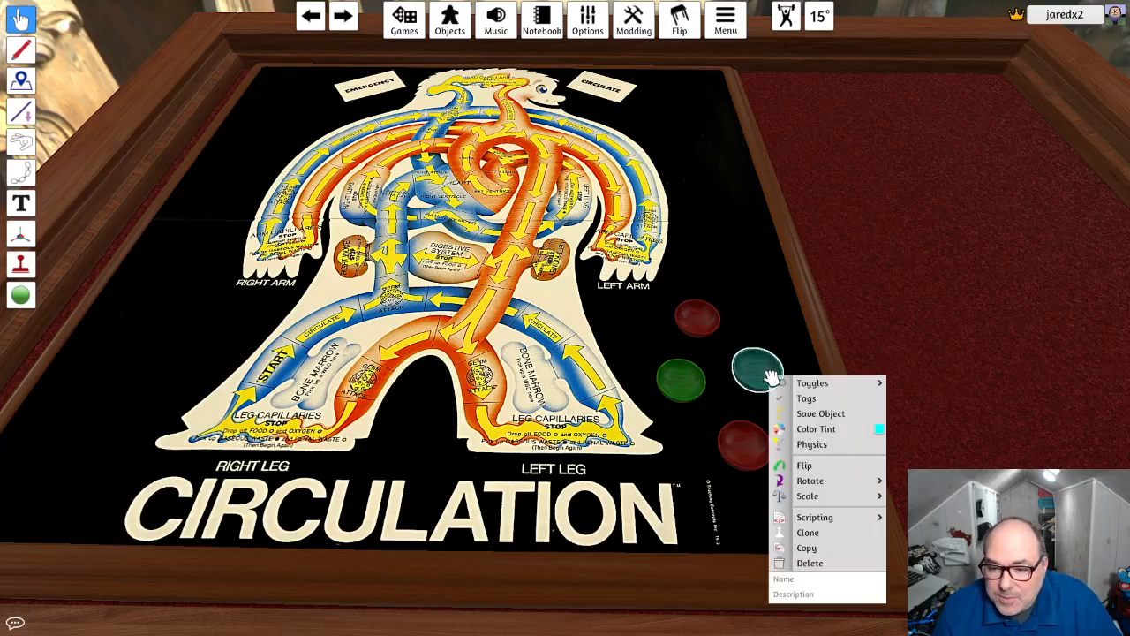
left_click(880, 430)
left_click_drag(354, 257, 350, 251)
left_click(221, 455)
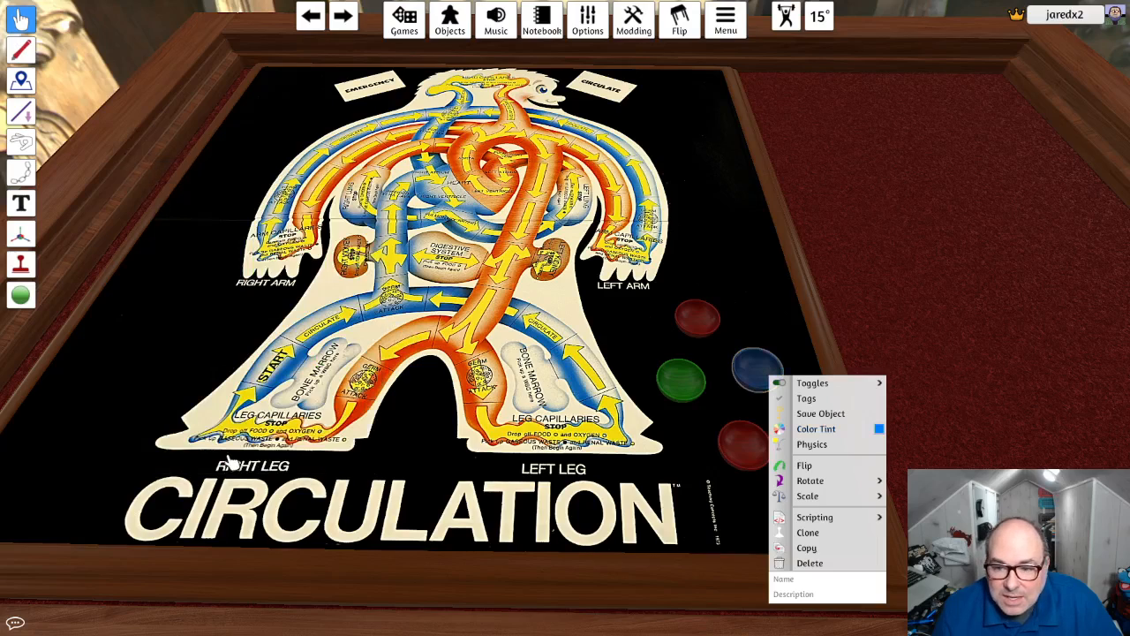
- Tint the lowest red bowl, beside the left leg, yellow (FFF700)
right_click(746, 444)
left_click(856, 463)
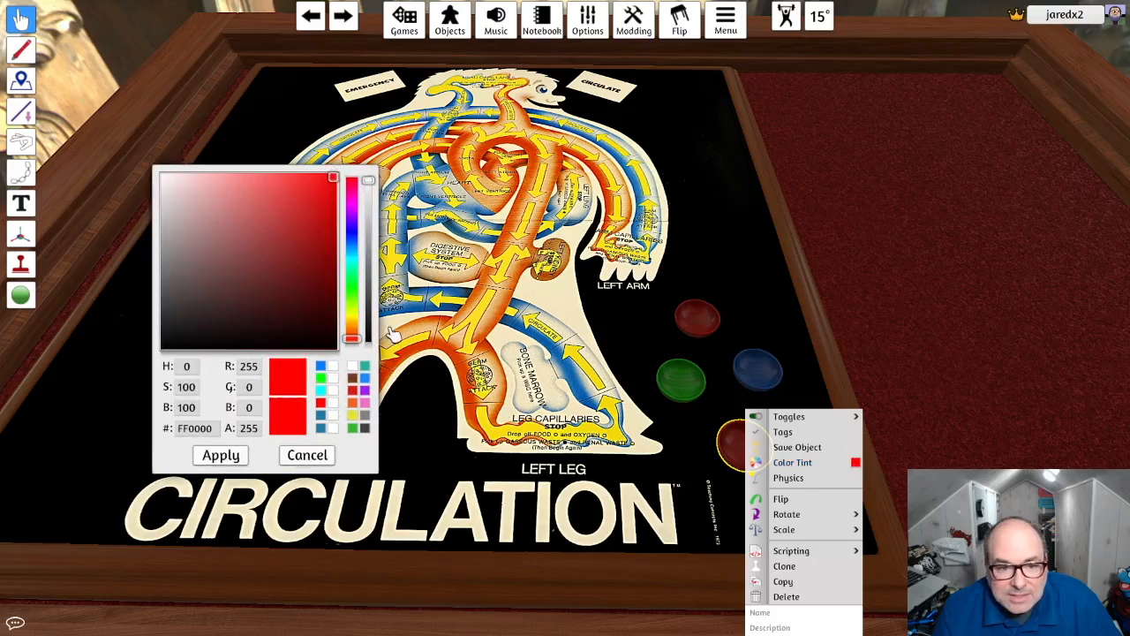
left_click_drag(351, 322, 353, 317)
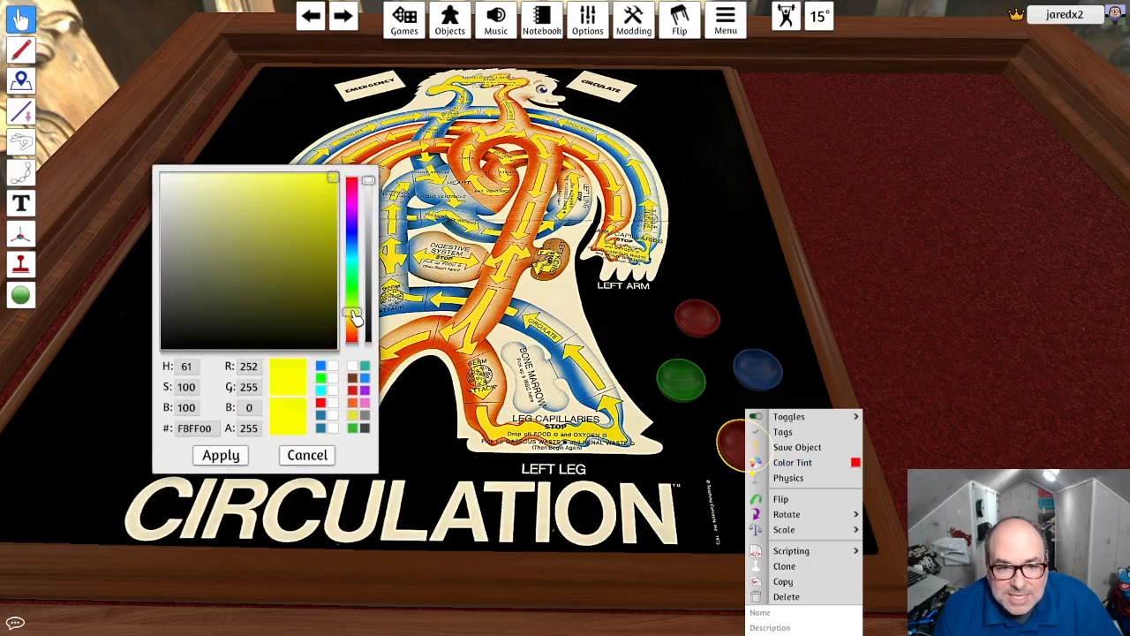
left_click(221, 455)
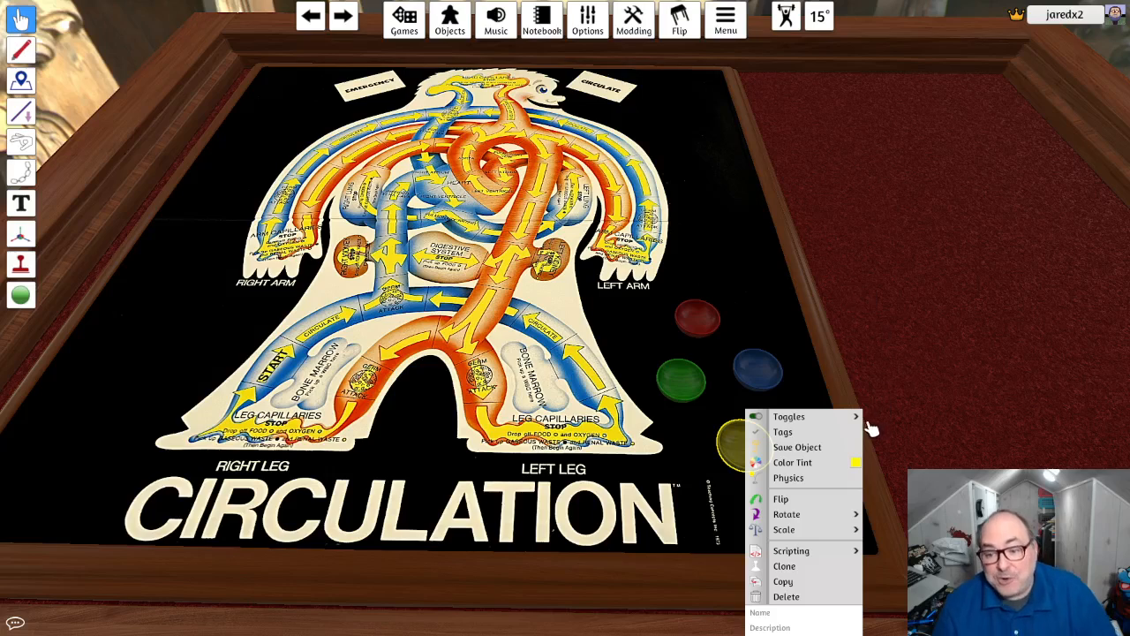
left_click(891, 391)
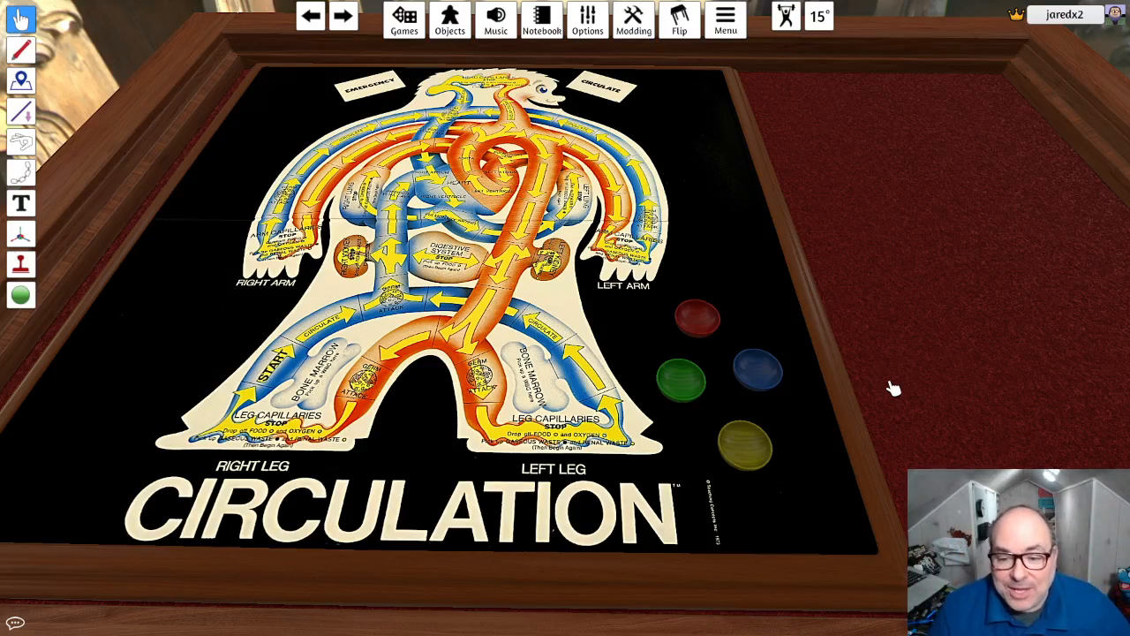
- Shift the red and blue bowls closer to the board's outer edge and move the green bowl up between them
scroll(771, 256, "up", 3)
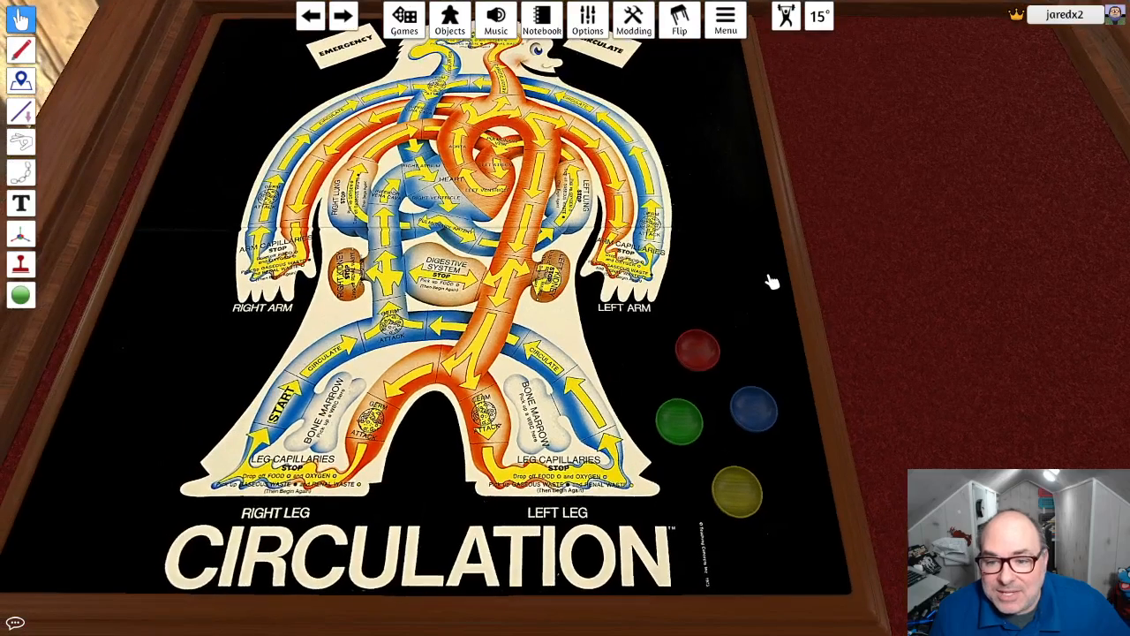
left_click_drag(697, 349, 727, 345)
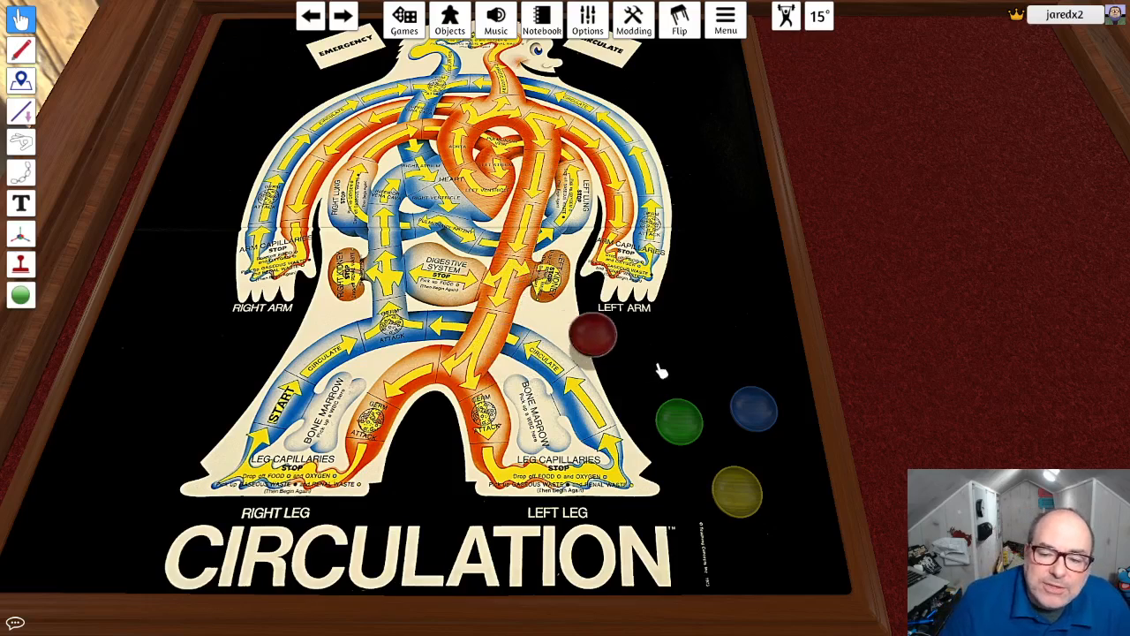
left_click_drag(751, 408, 777, 412)
left_click_drag(690, 428, 697, 399)
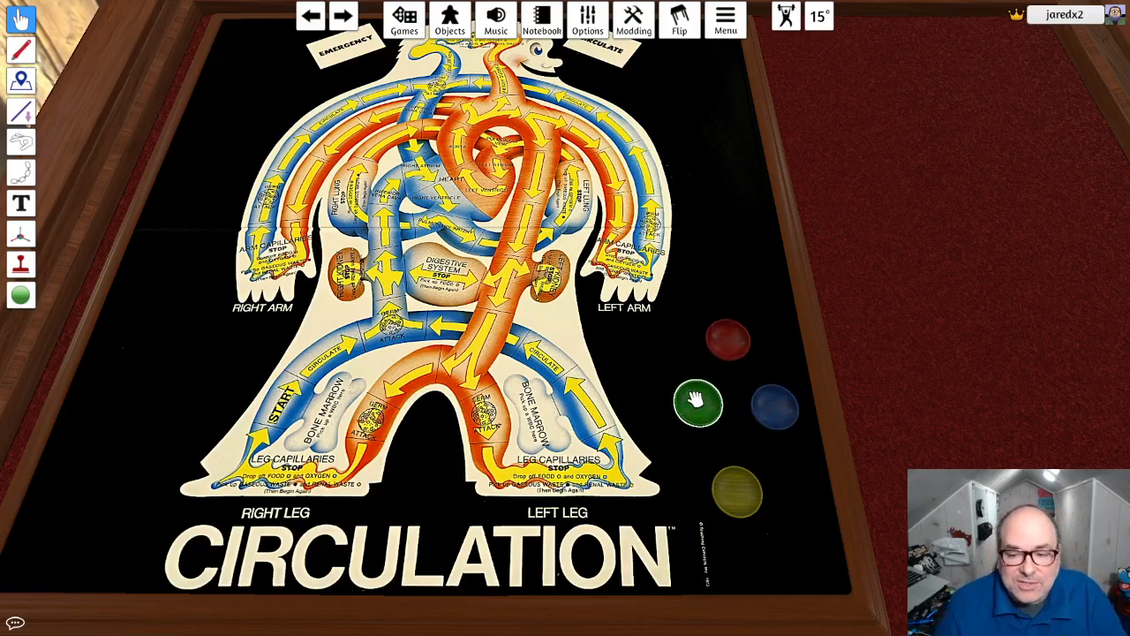
right_click(706, 405)
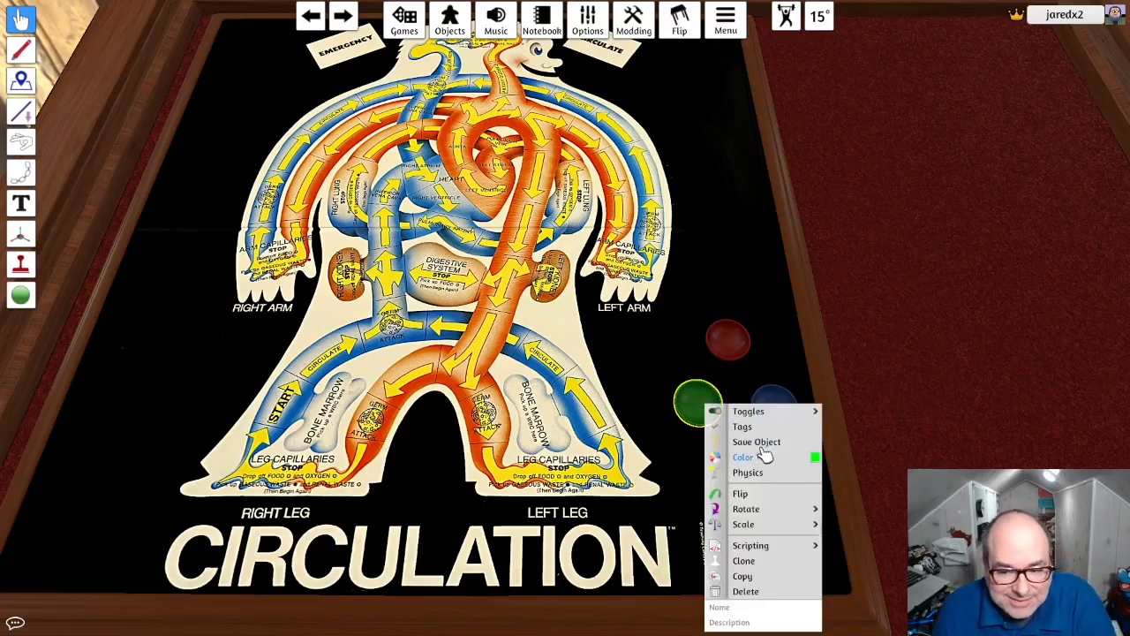
left_click(829, 340)
- Try the green bowl on the body's path, then set it on the black area between the left leg and the blue bowl
mouse_move(523, 301)
right_mouse_down()
mouse_move(520, 281)
mouse_move(571, 226)
mouse_move(625, 311)
mouse_move(619, 371)
mouse_move(536, 357)
mouse_move(521, 315)
right_mouse_up()
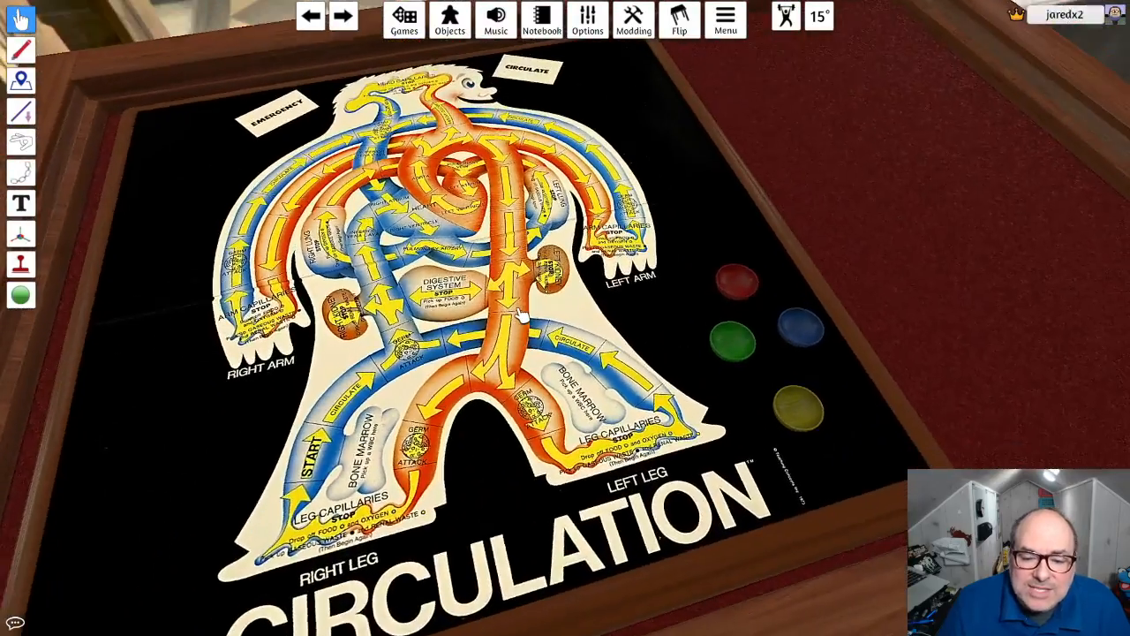
left_click_drag(733, 340, 637, 351)
left_click_drag(530, 307, 696, 333)
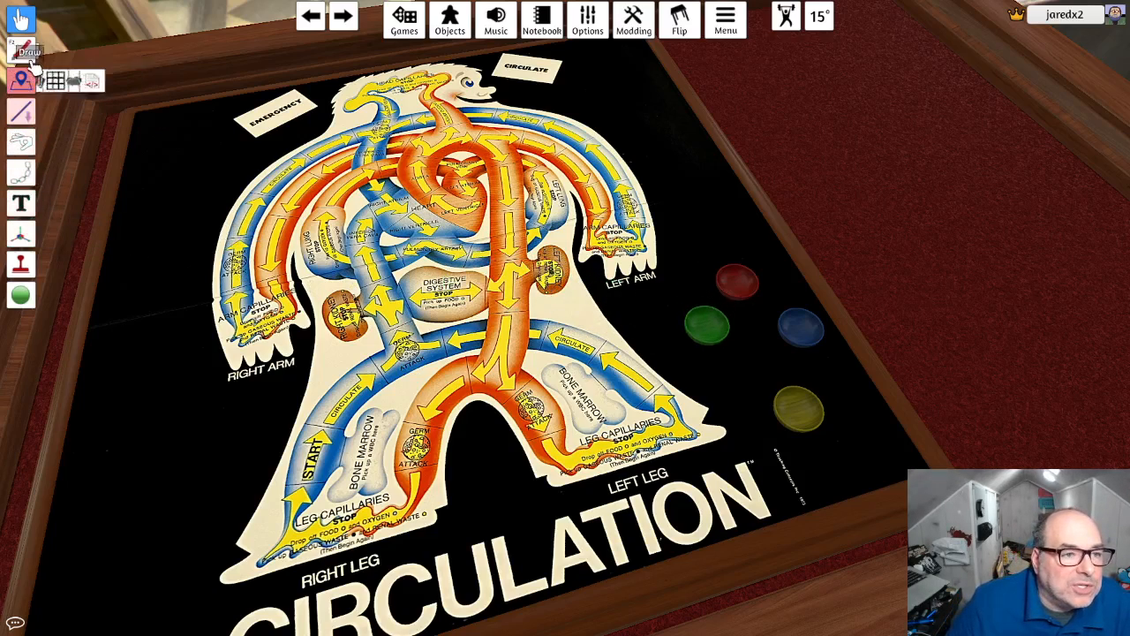
- With the Snap point tool, add snap points on the right kidney, the blue space beside it, the digestive system and the germ attack below
mouse_move(30, 90)
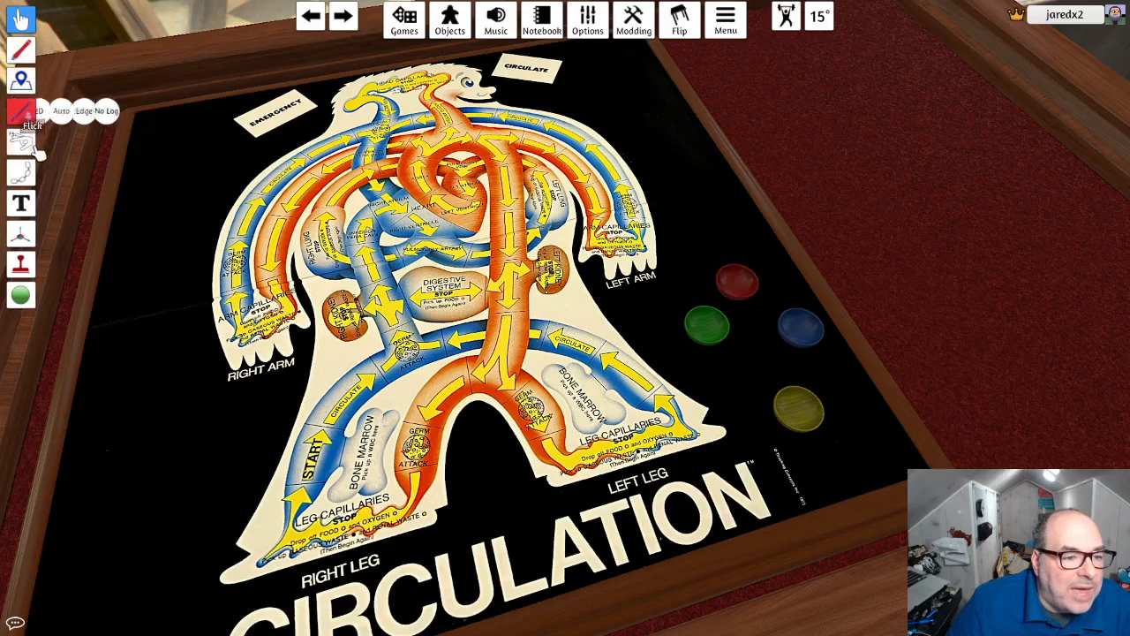
mouse_move(22, 228)
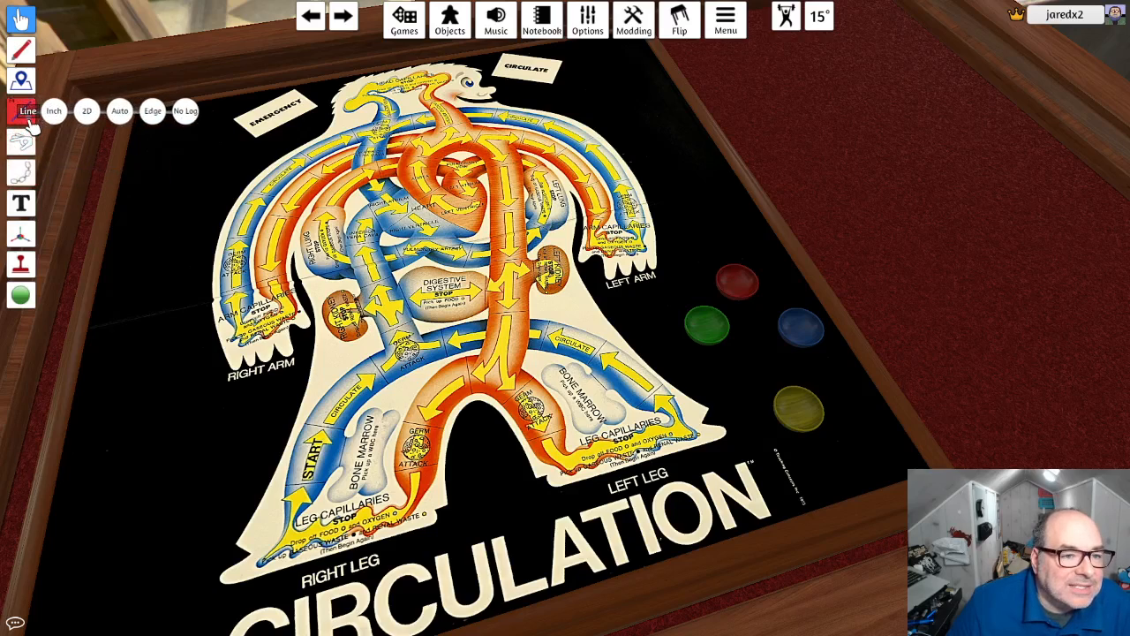
mouse_move(25, 295)
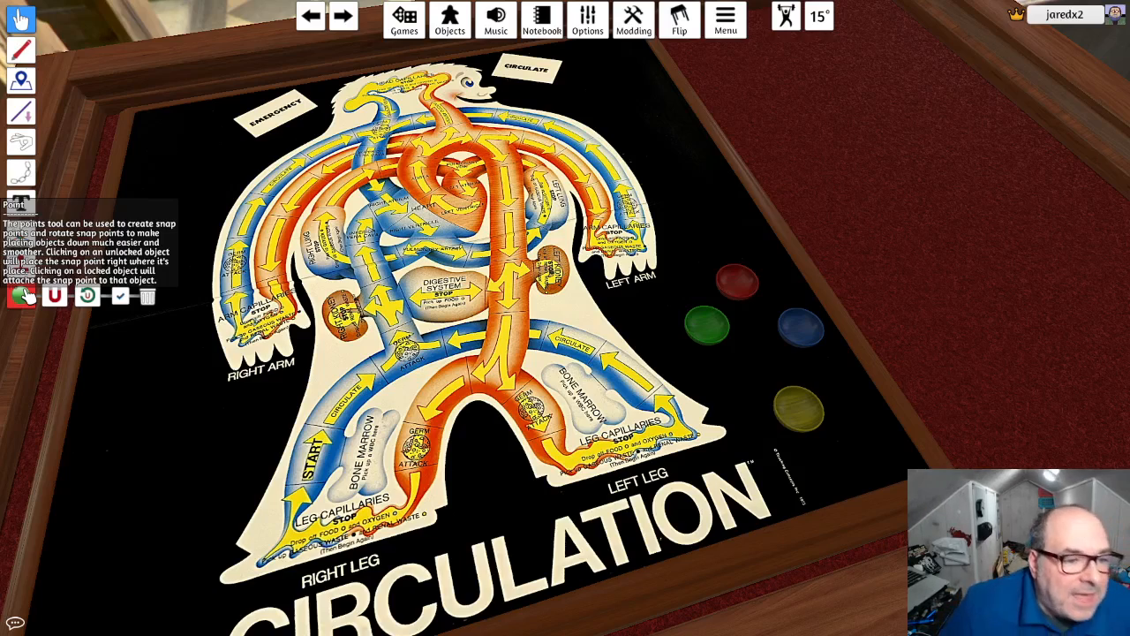
left_click(58, 295)
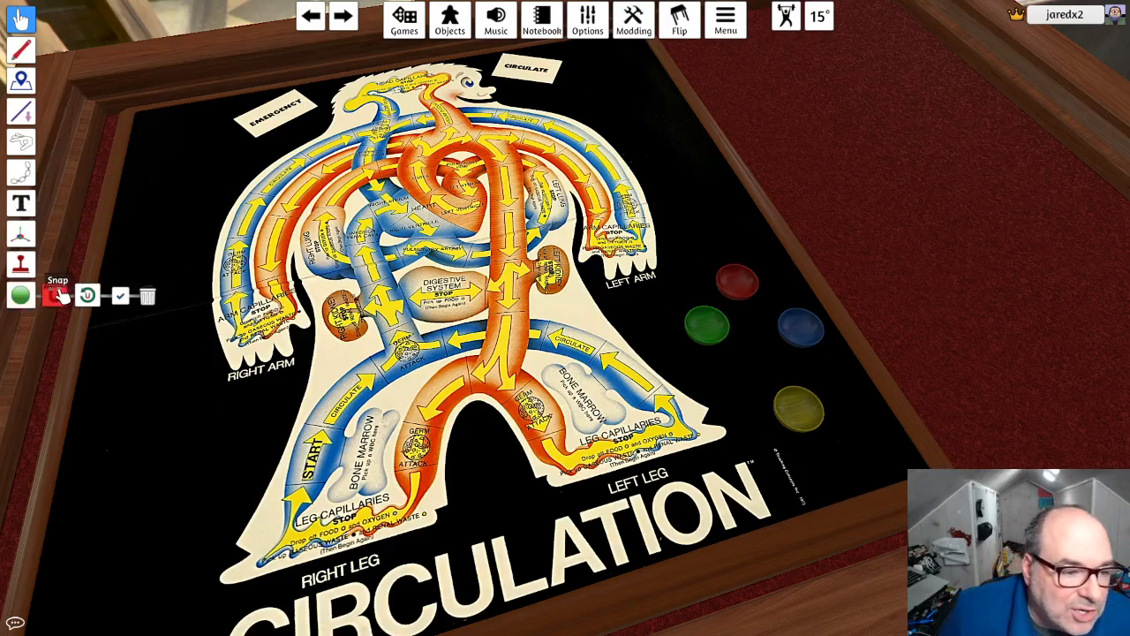
left_click(57, 296)
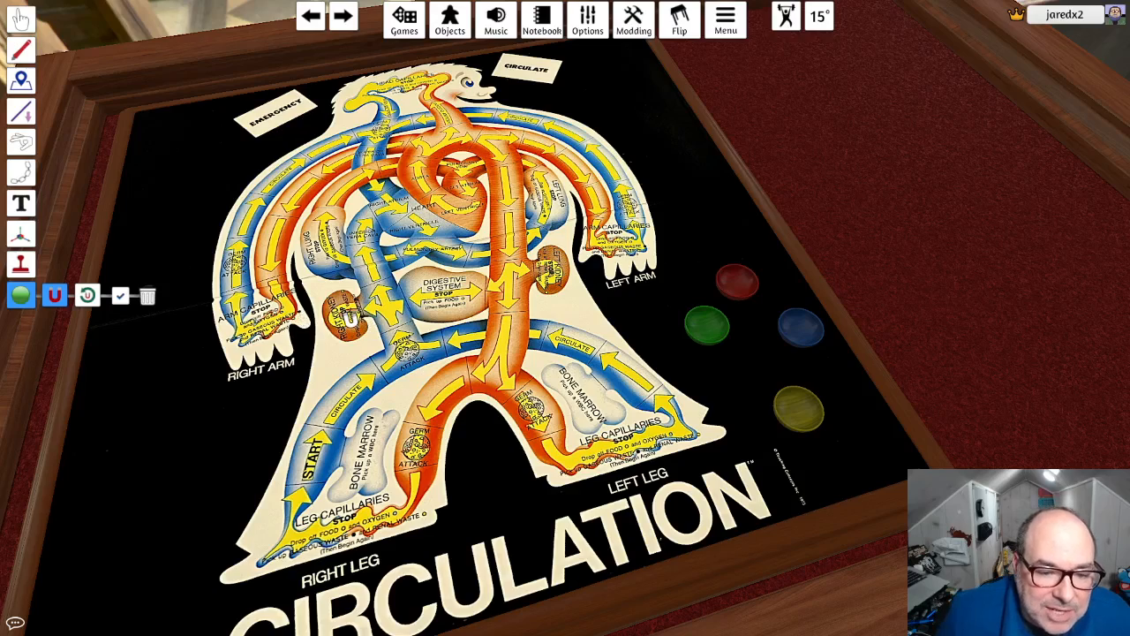
left_click(387, 307)
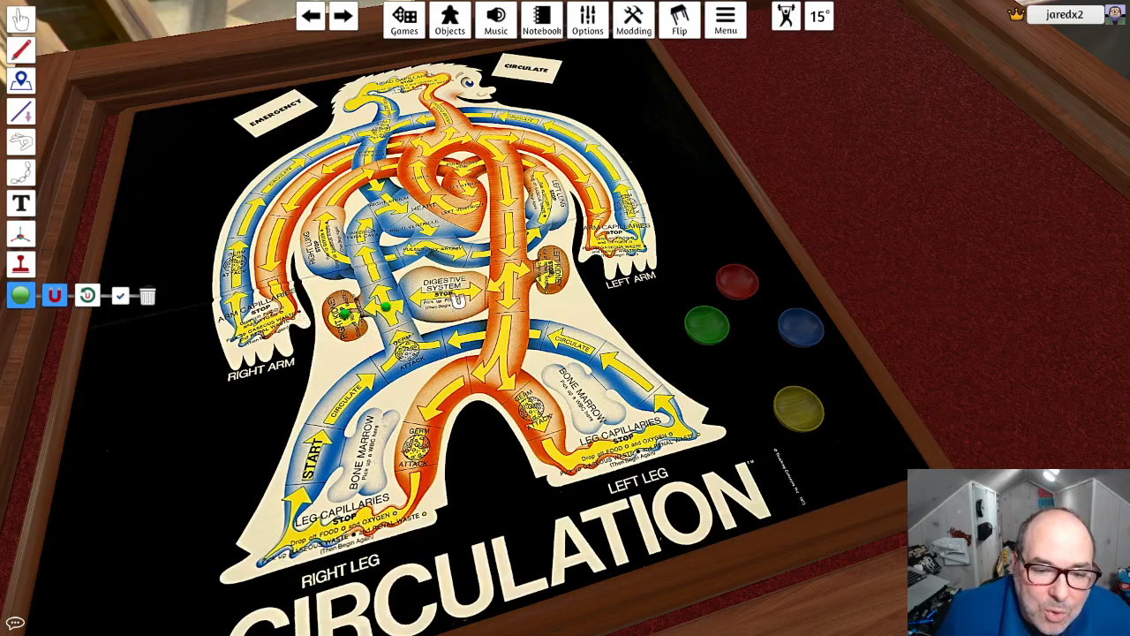
left_click(449, 293)
left_click(406, 351)
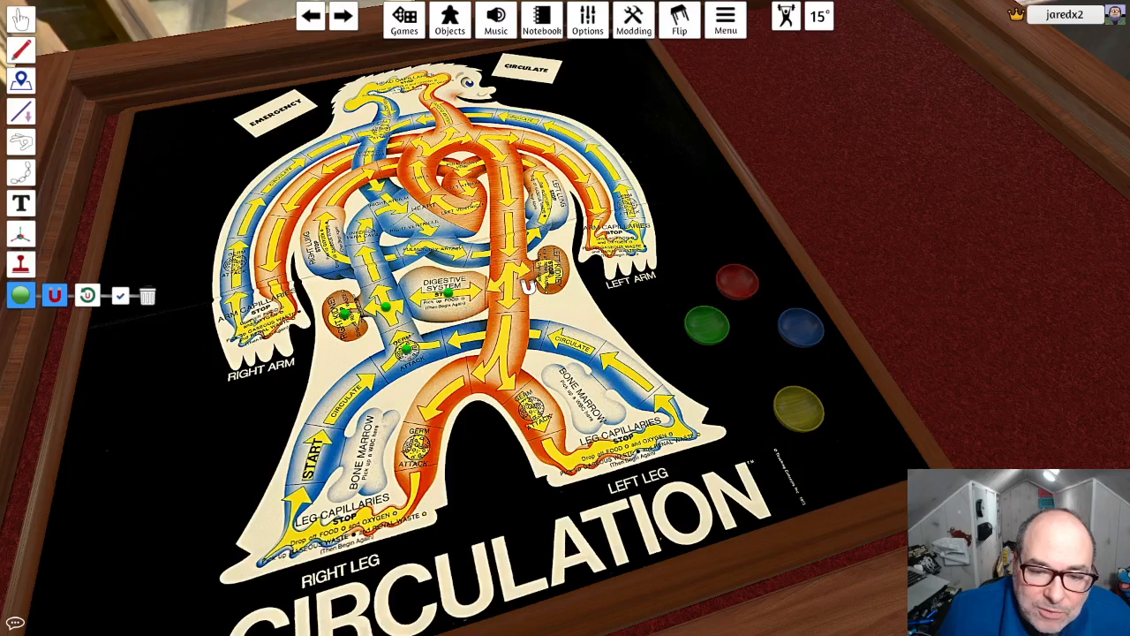
- Add snap points down the red vessel beside the digestive system and on the path, germ attack, bone marrow and capillary spaces of both legs
left_click(511, 288)
left_click(503, 353)
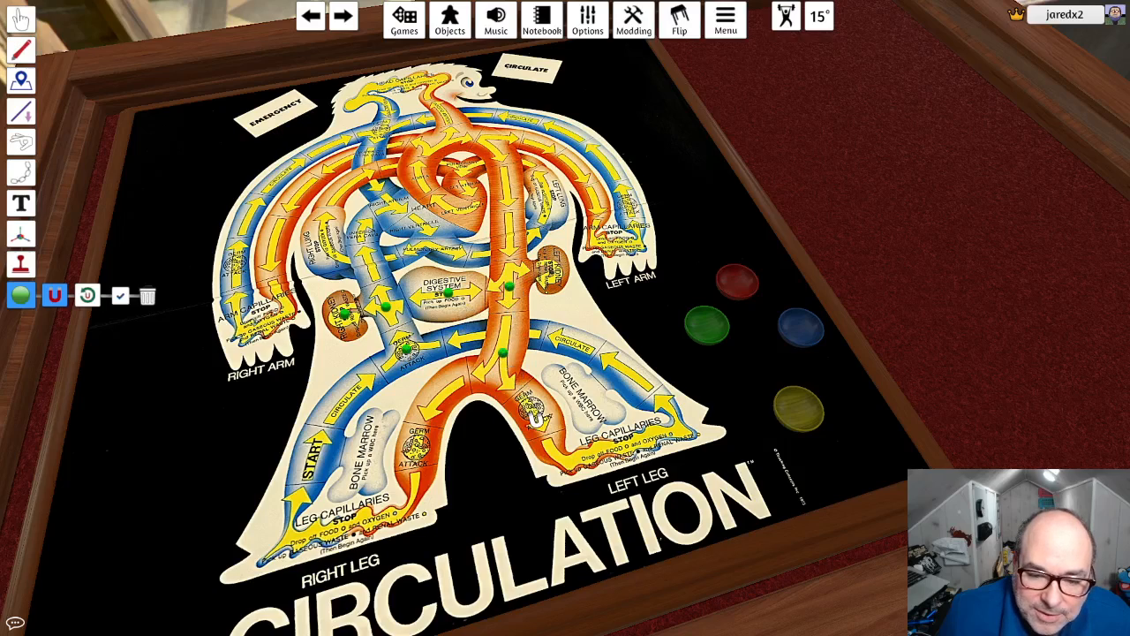
left_click(530, 410)
left_click(582, 396)
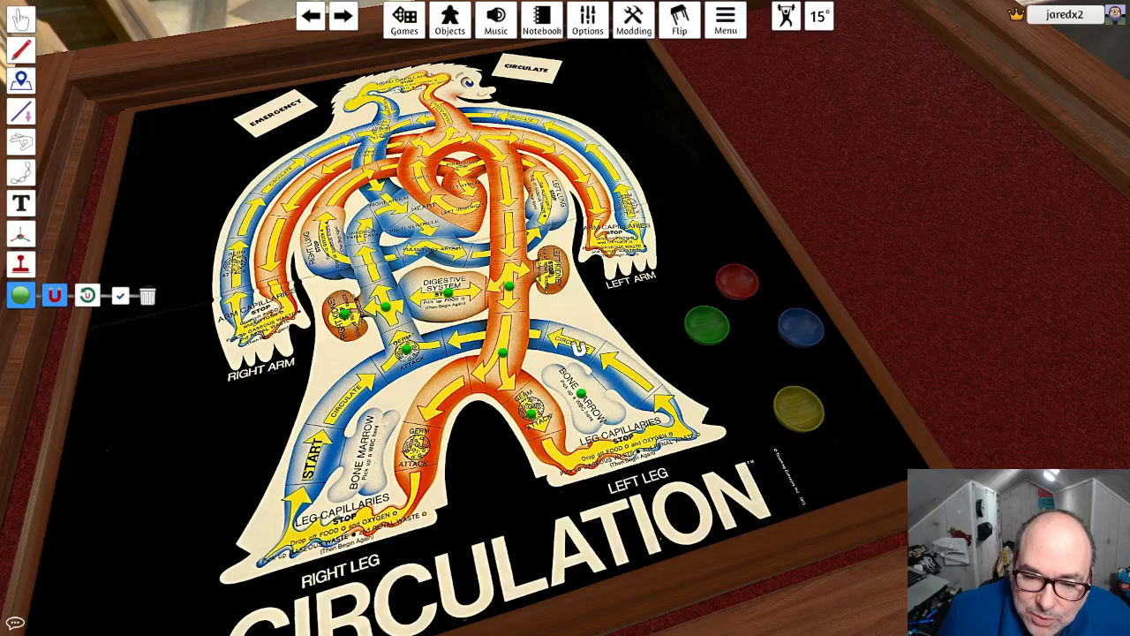
left_click(576, 345)
left_click(628, 373)
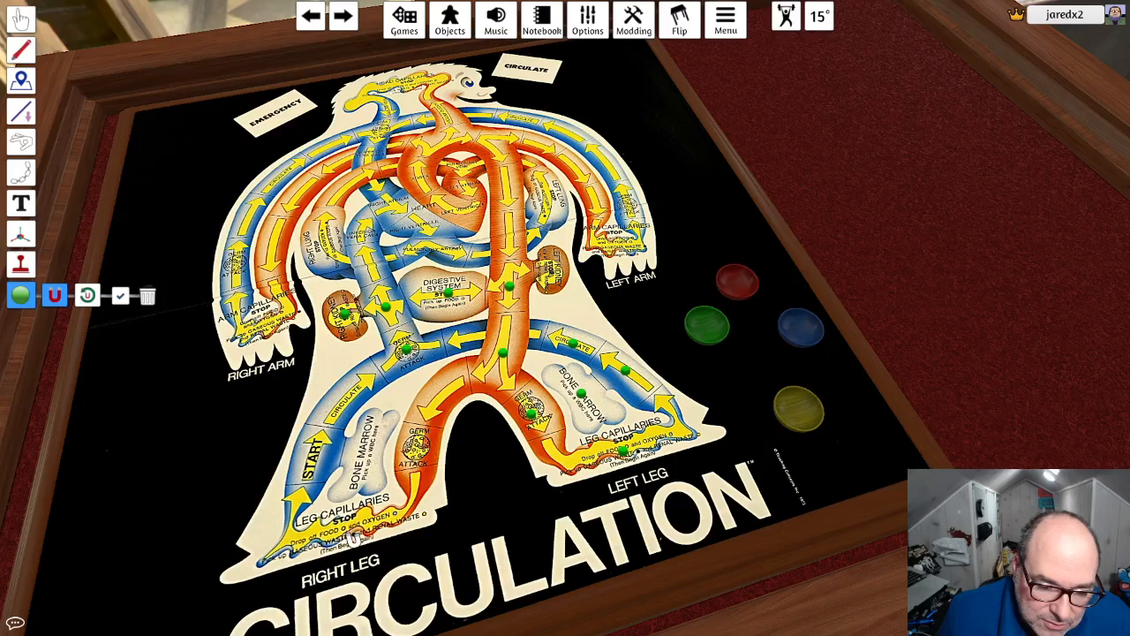
left_click(351, 537)
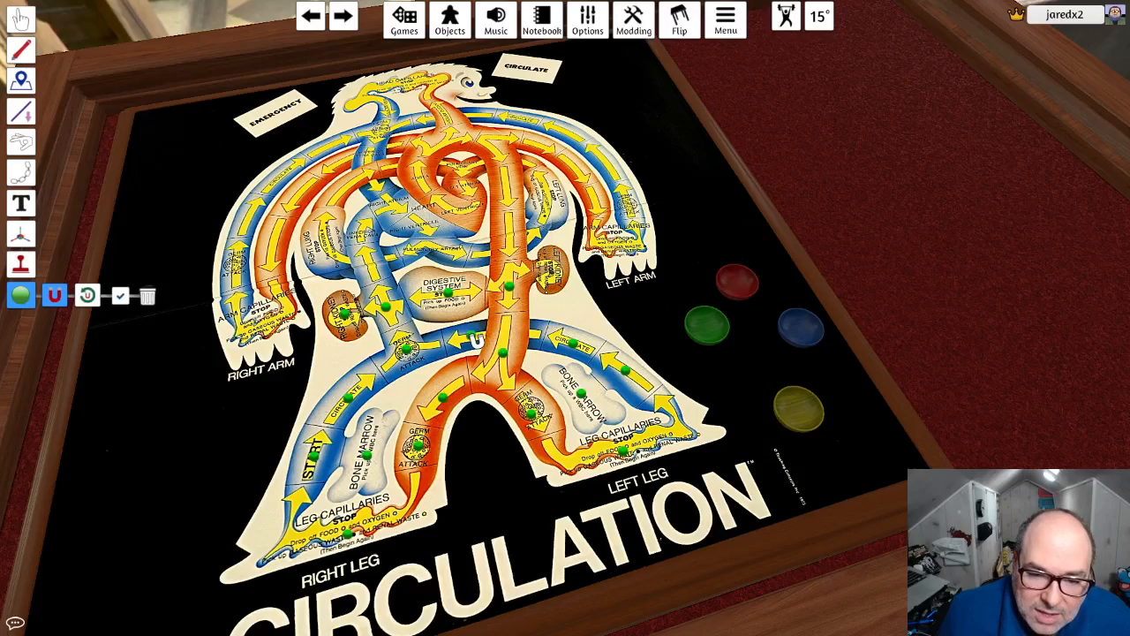
- Add snap points on the right arm's capillaries, along its blue and red vessel spaces, and on the right lung
scroll(500, 298, "up", 2)
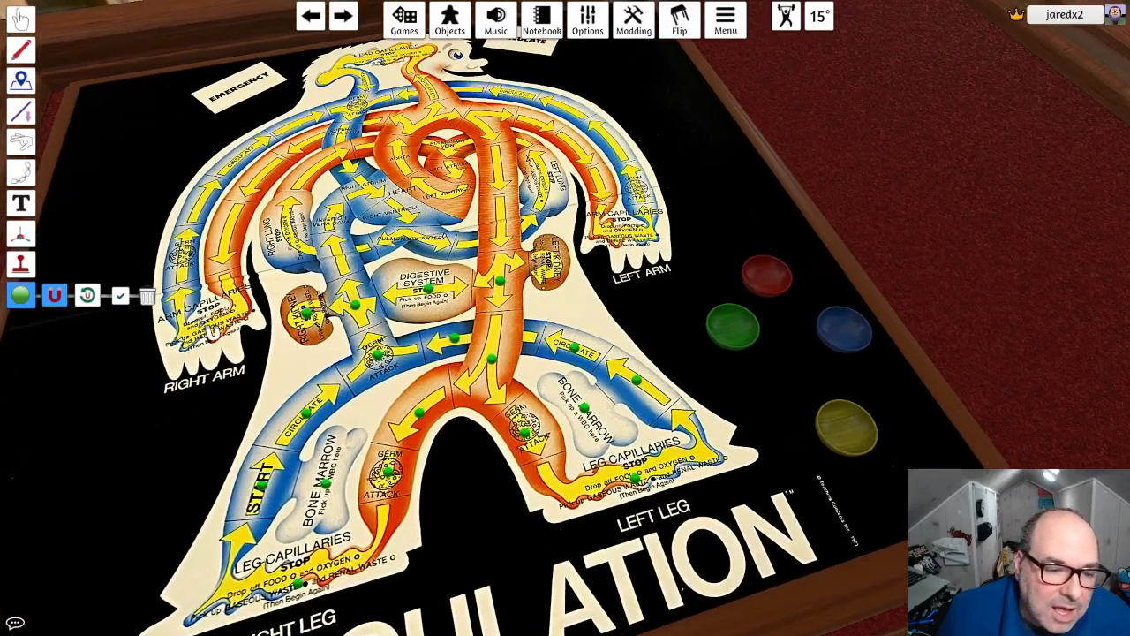
left_click(181, 254)
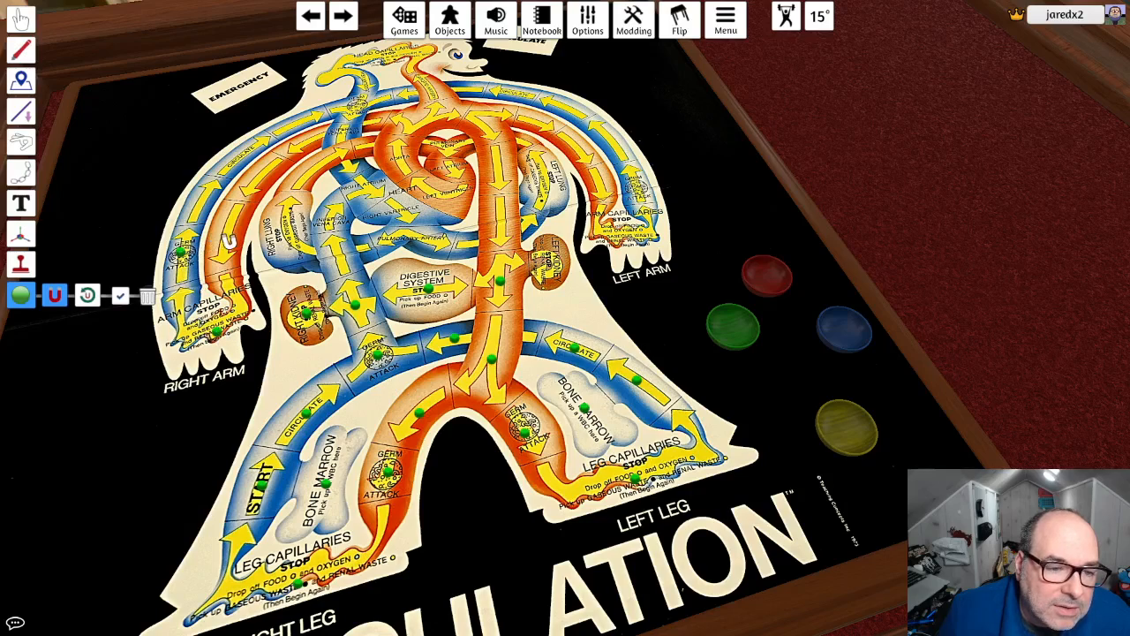
left_click(228, 233)
left_click(203, 198)
left_click(247, 155)
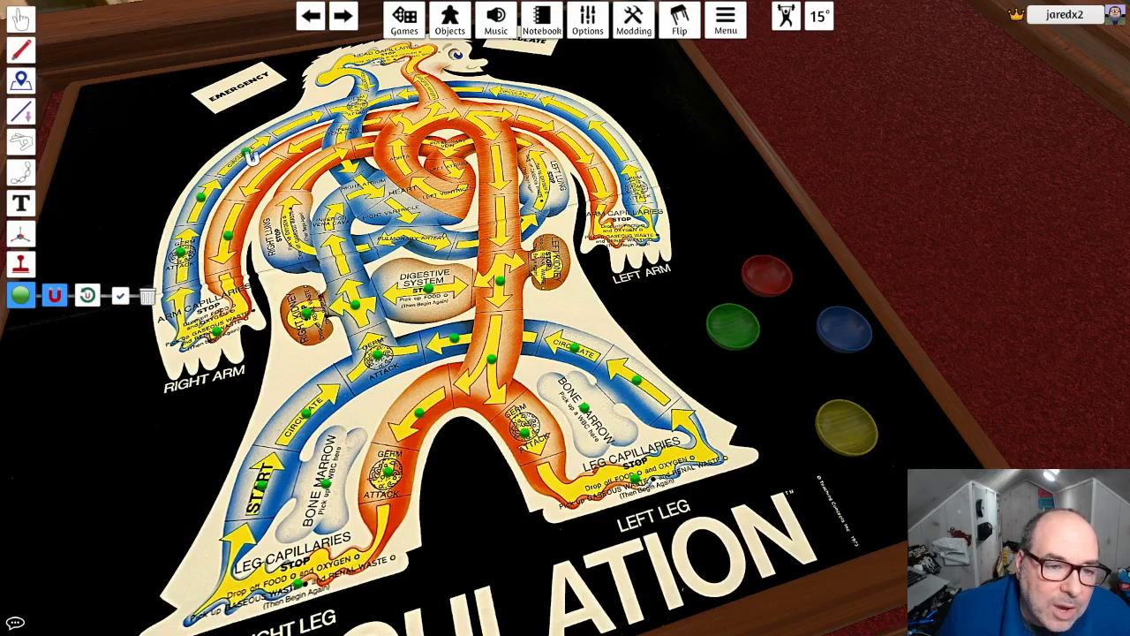
left_click(257, 182)
left_click(299, 234)
- Add snap points on the head capillaries, neck, heart, left lung, left kidney, left arm and the remaining vessel spaces of the upper body
scroll(343, 269, "up", 1)
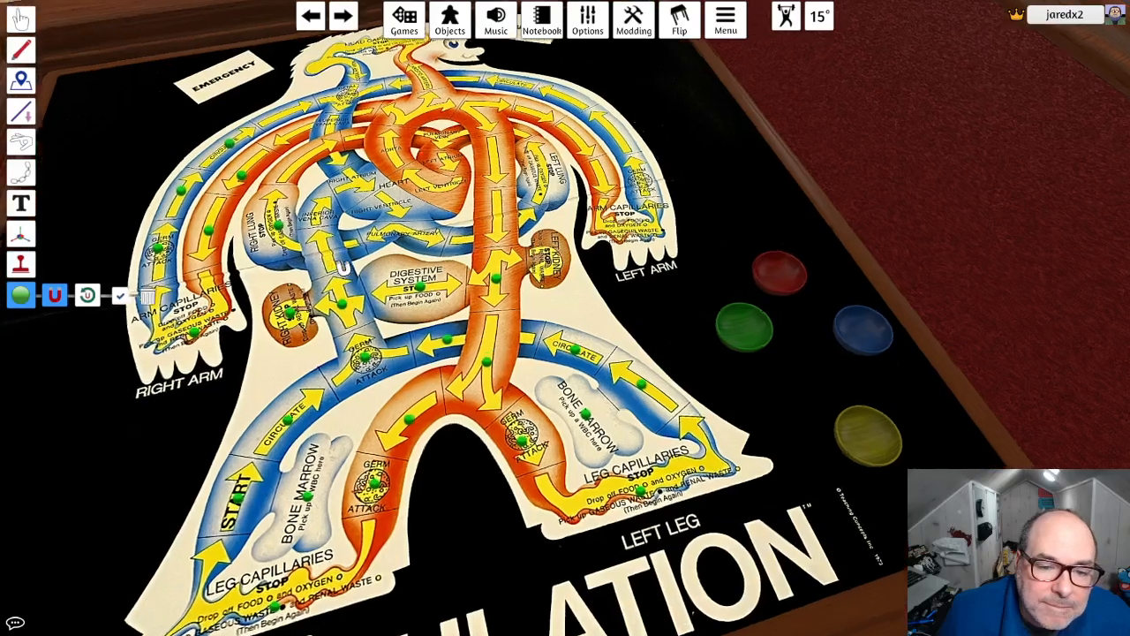
scroll(397, 254, "down", 4)
right_click_drag(474, 227, 486, 293)
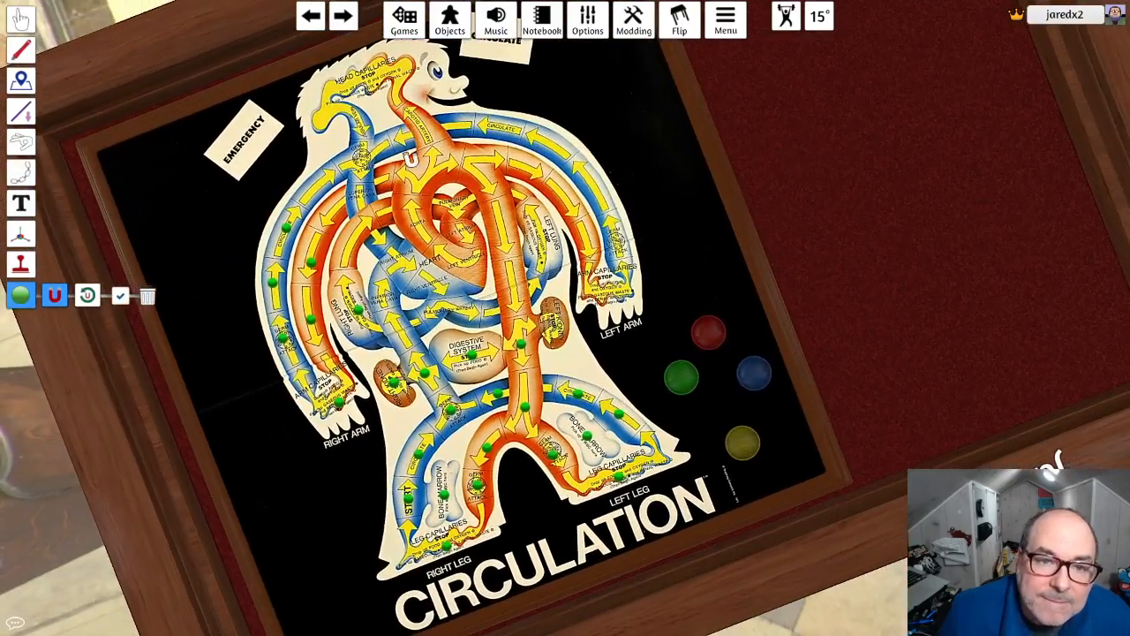
left_click(362, 78)
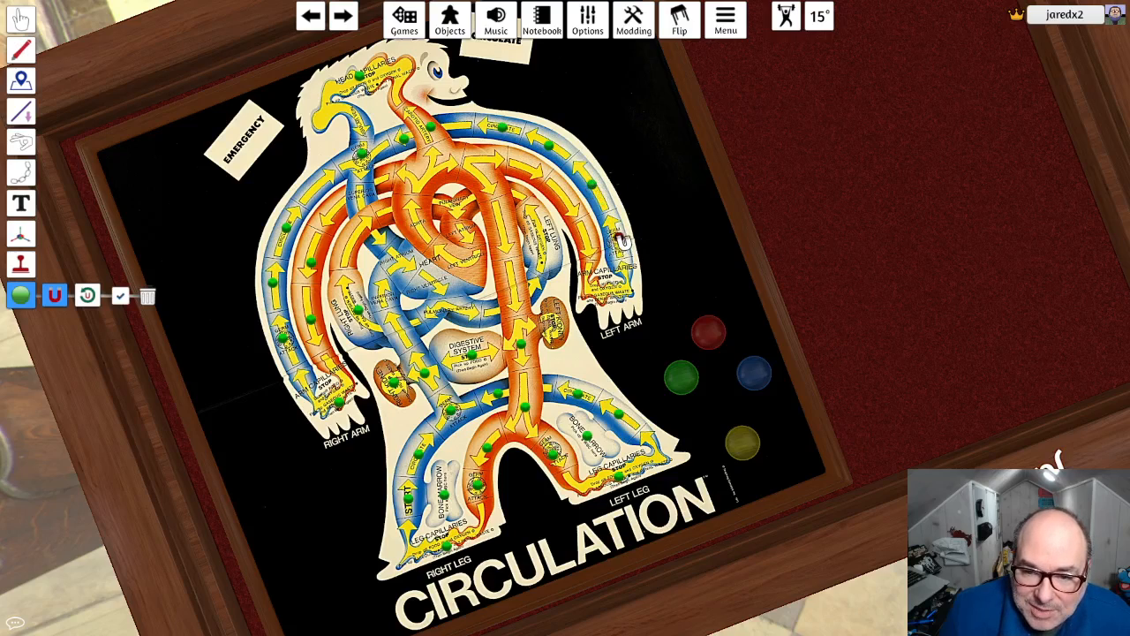
right_click(622, 238)
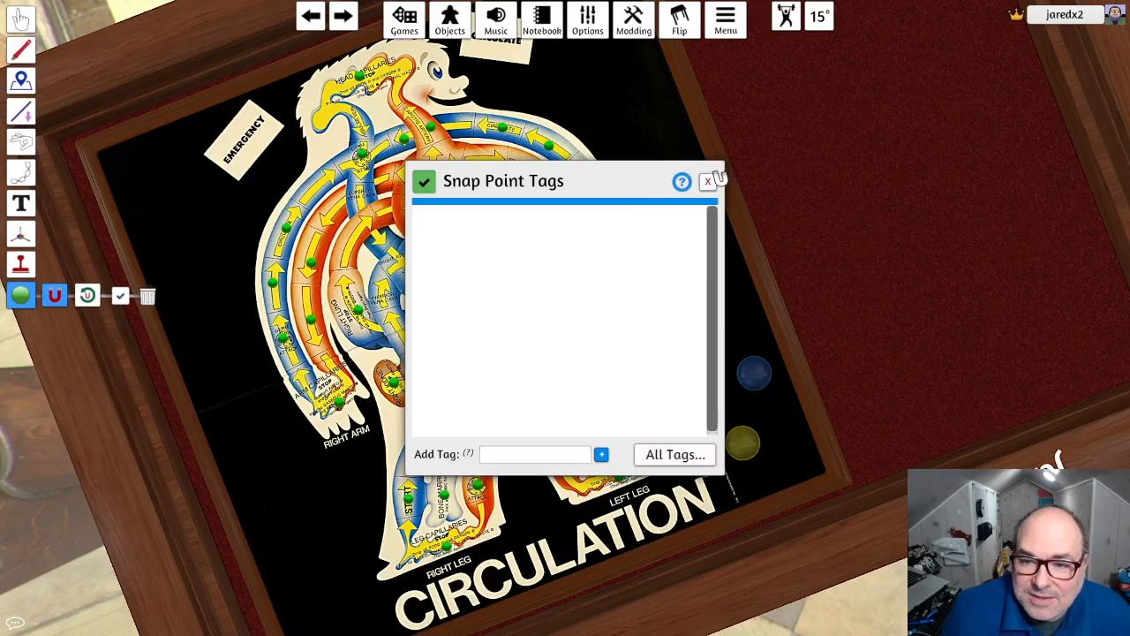
left_click(708, 181)
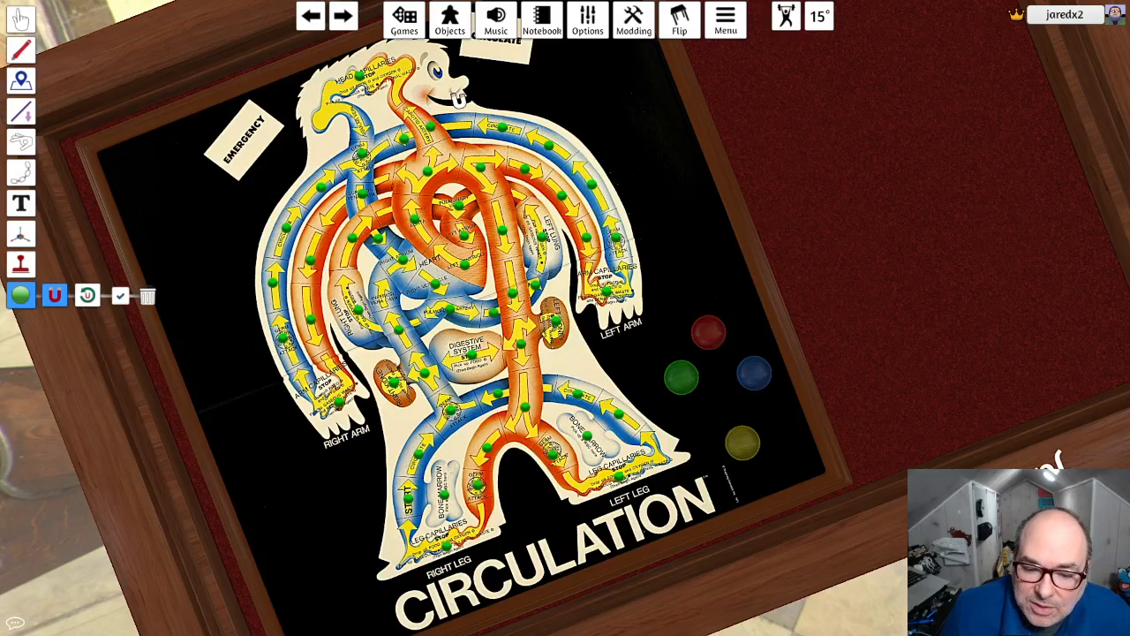
scroll(308, 396, "down", 2)
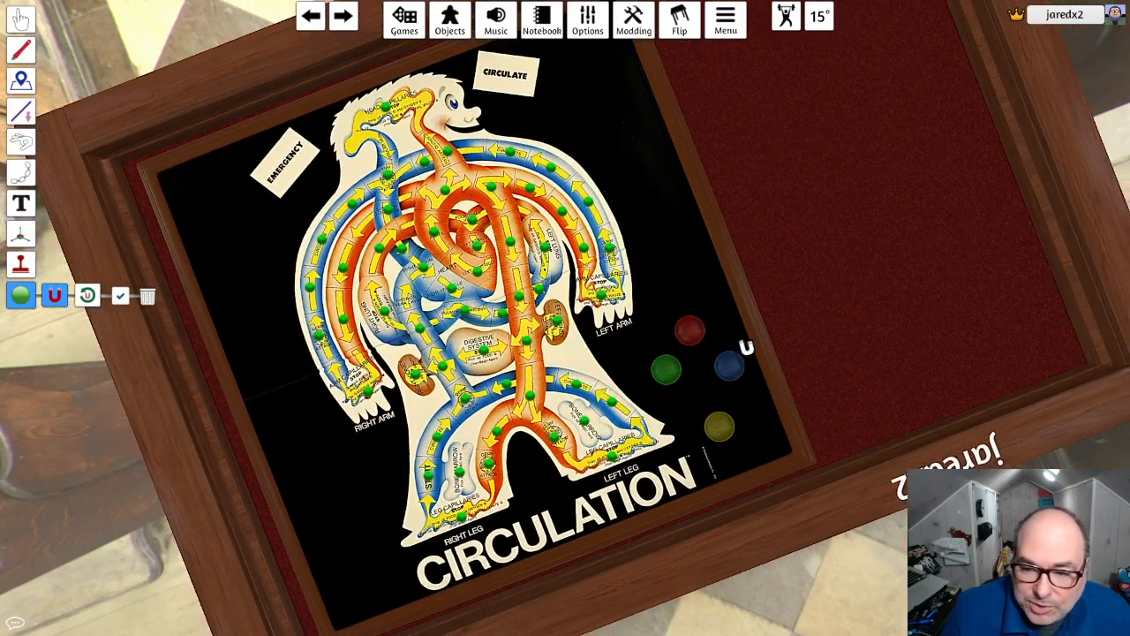
- Leave the Snap point tool and regroup the bowls on the black area beside the left leg, with green below yellow and red near blue
left_click(22, 17)
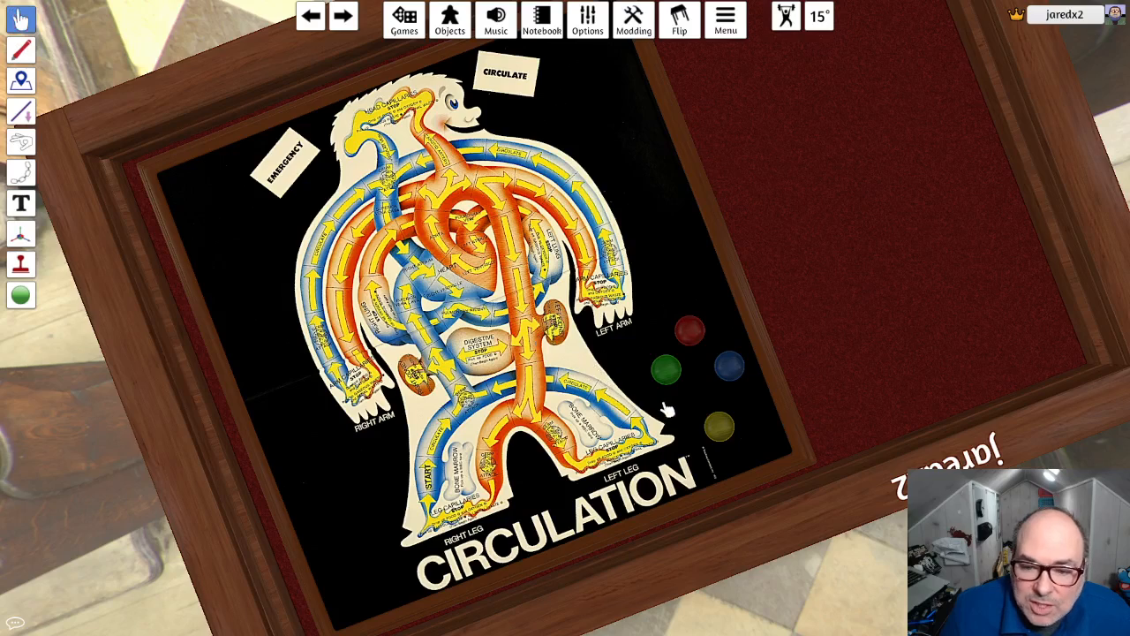
left_click_drag(660, 378, 718, 410)
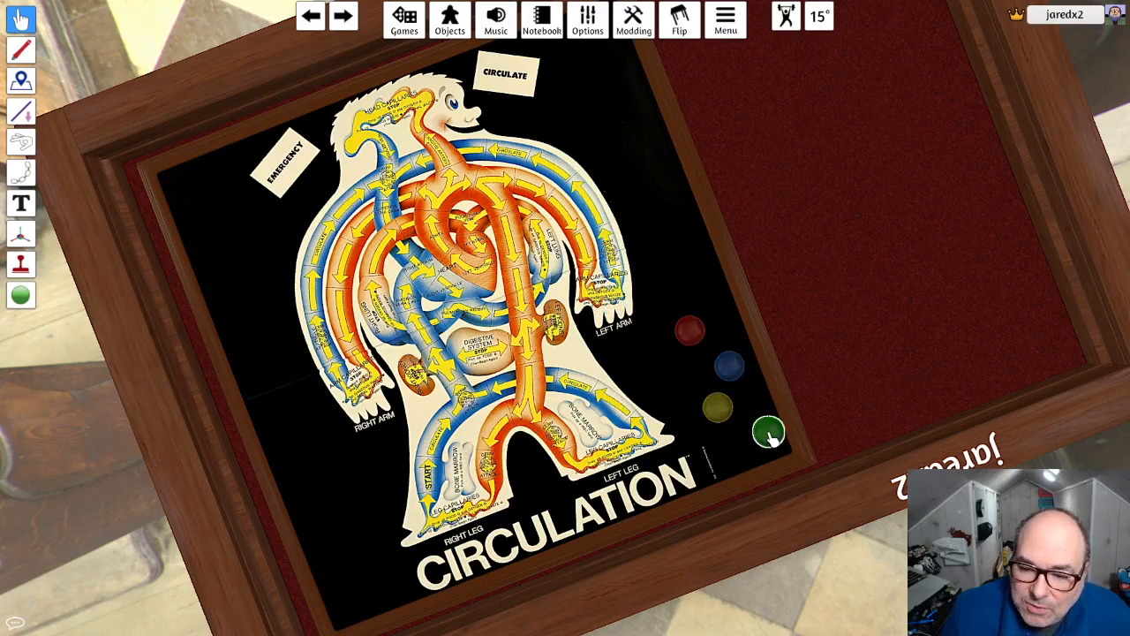
left_click_drag(771, 435, 751, 439)
left_click_drag(685, 327, 702, 365)
scroll(712, 371, "up", 1)
scroll(779, 280, "down", 2)
right_click_drag(780, 279, 759, 232)
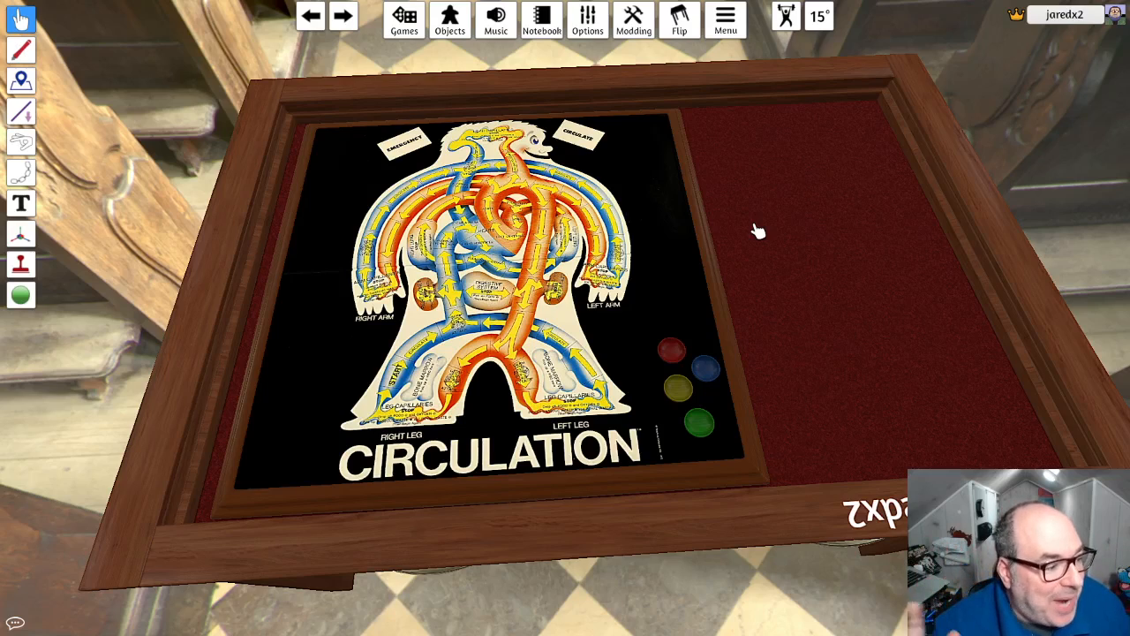
- Save the game in the root folder under the name Circulation
left_click(405, 22)
left_click(402, 455)
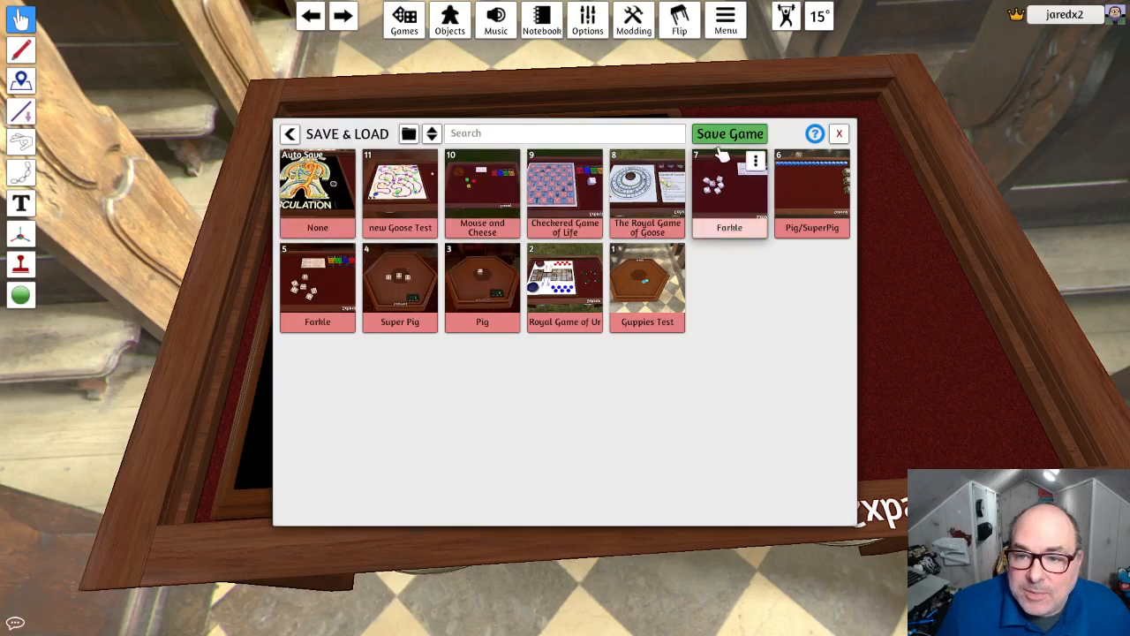
left_click(720, 140)
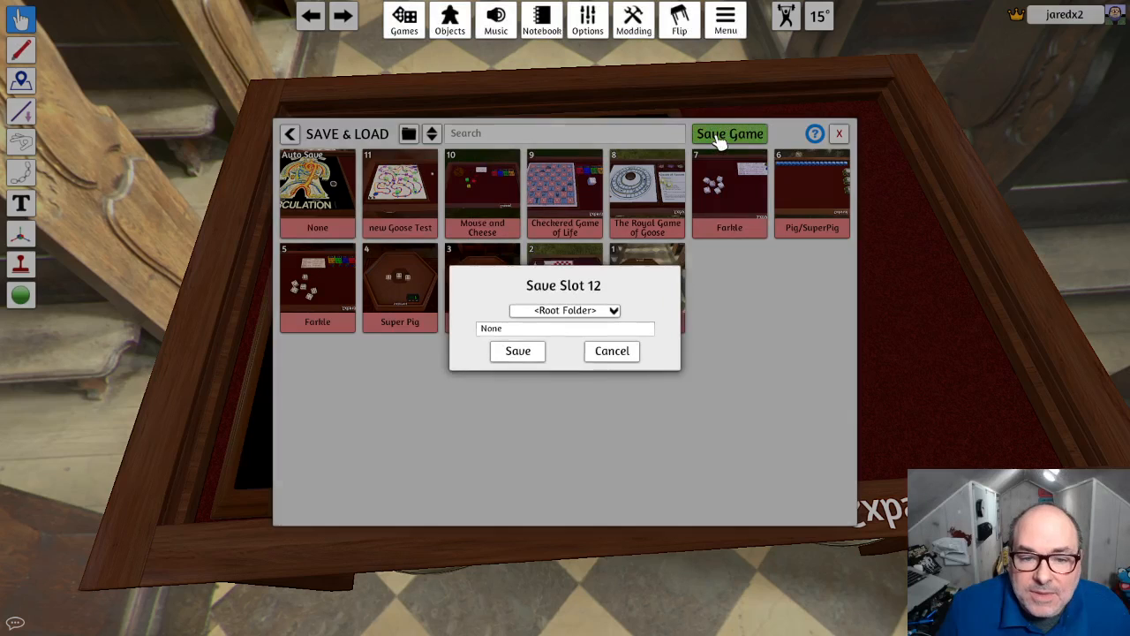
double_click(549, 336)
left_click_drag(547, 334, 453, 331)
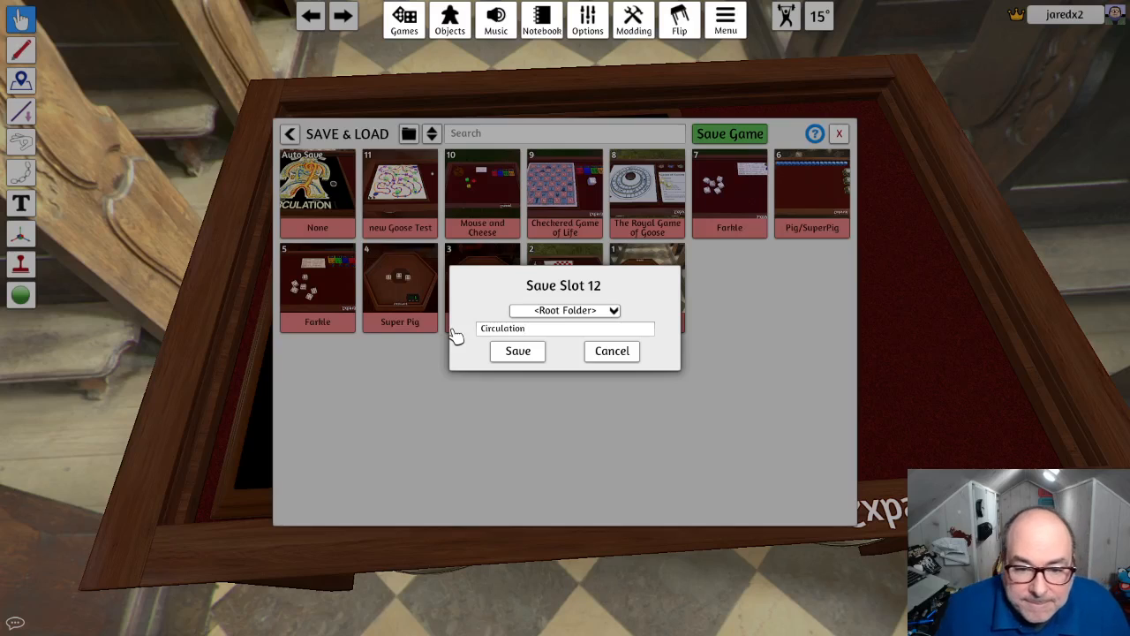
left_click(517, 352)
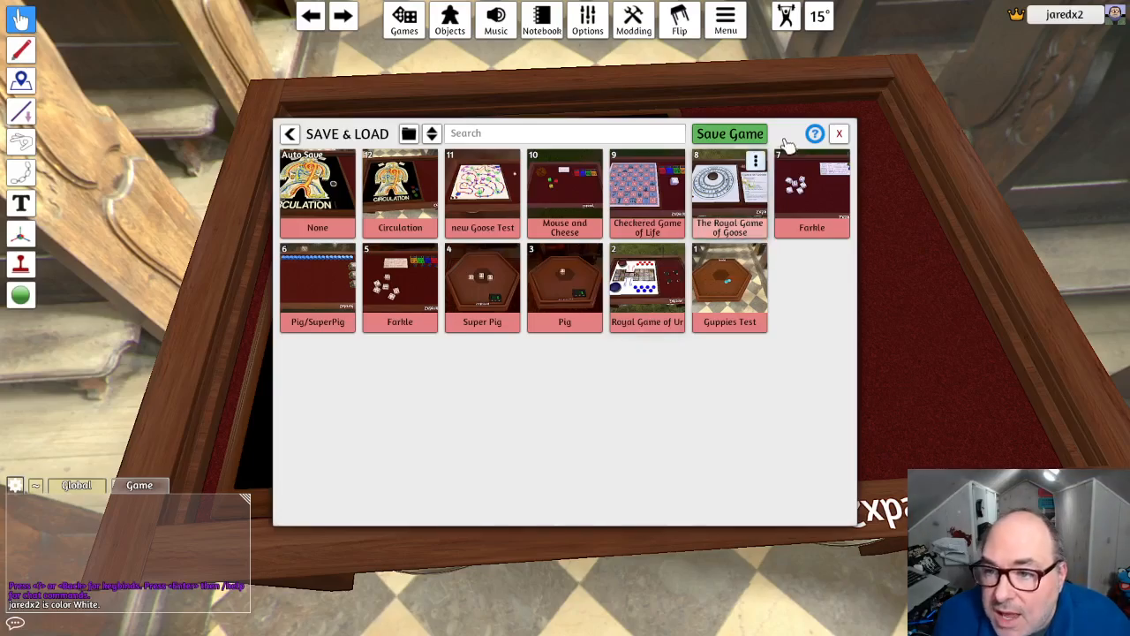
left_click(838, 134)
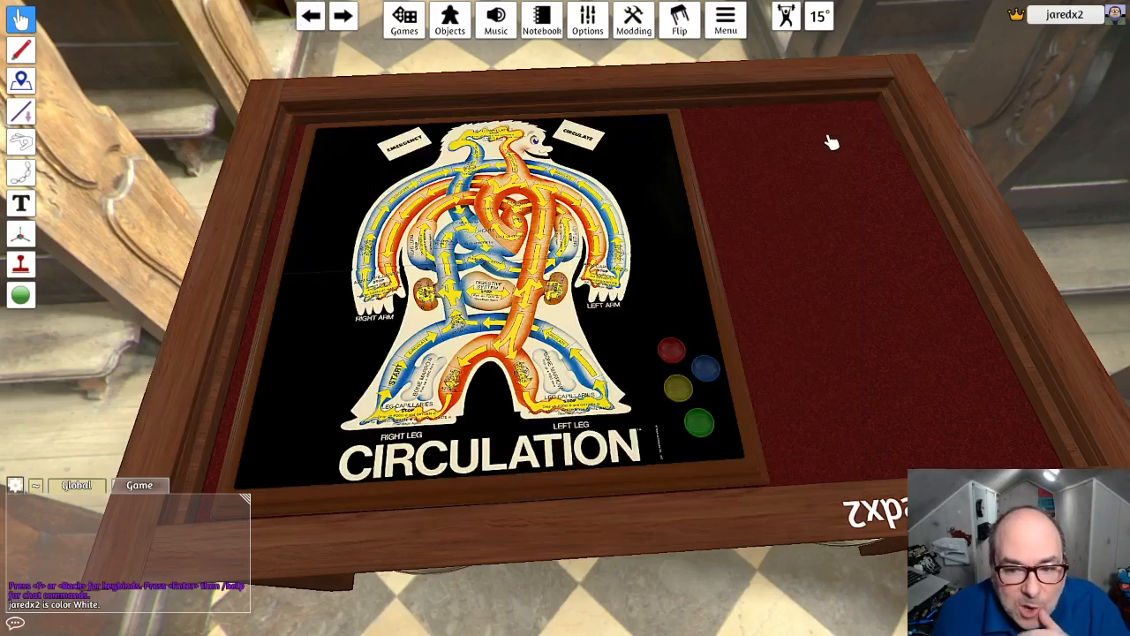
- Place one custom die on the red felt beside the board and open its Custom Dice settings
right_click_drag(819, 242, 762, 235)
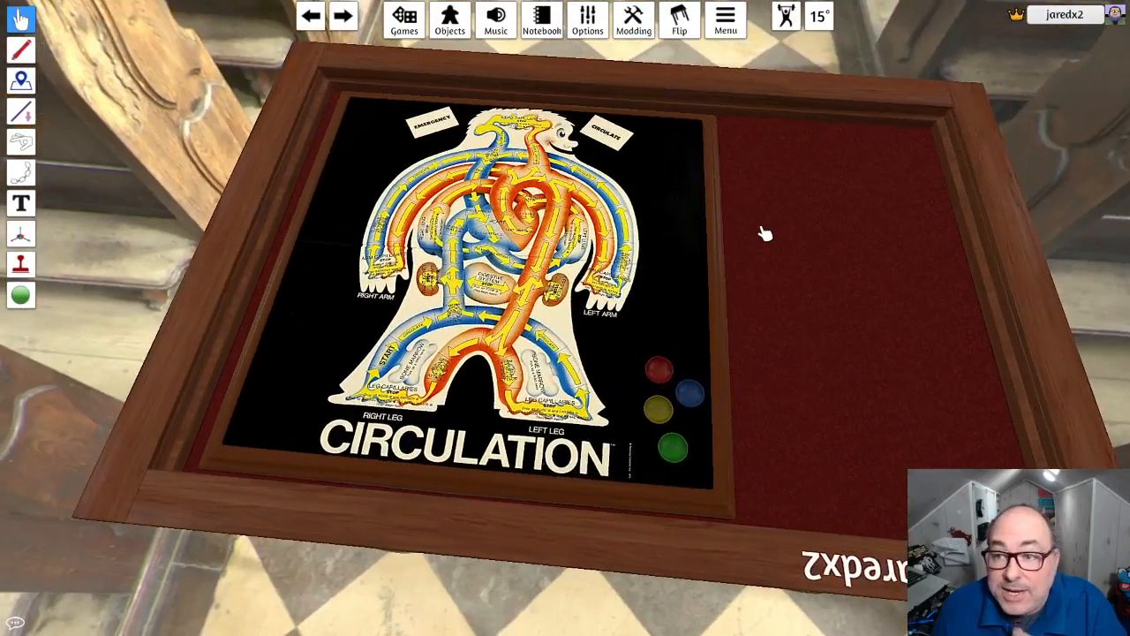
left_click(452, 26)
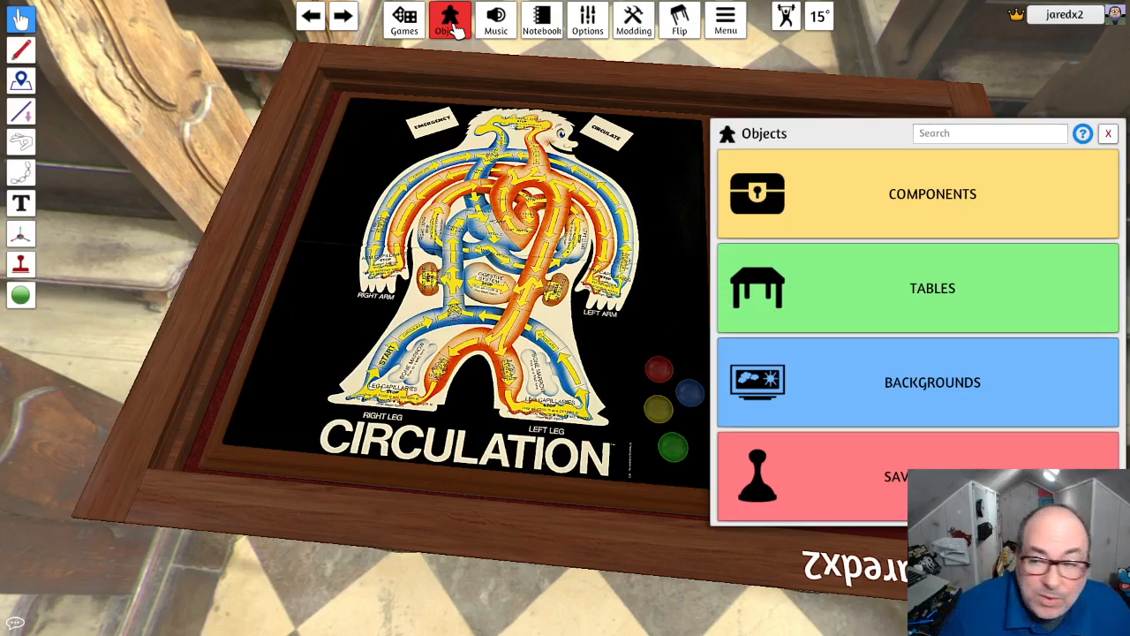
left_click(919, 193)
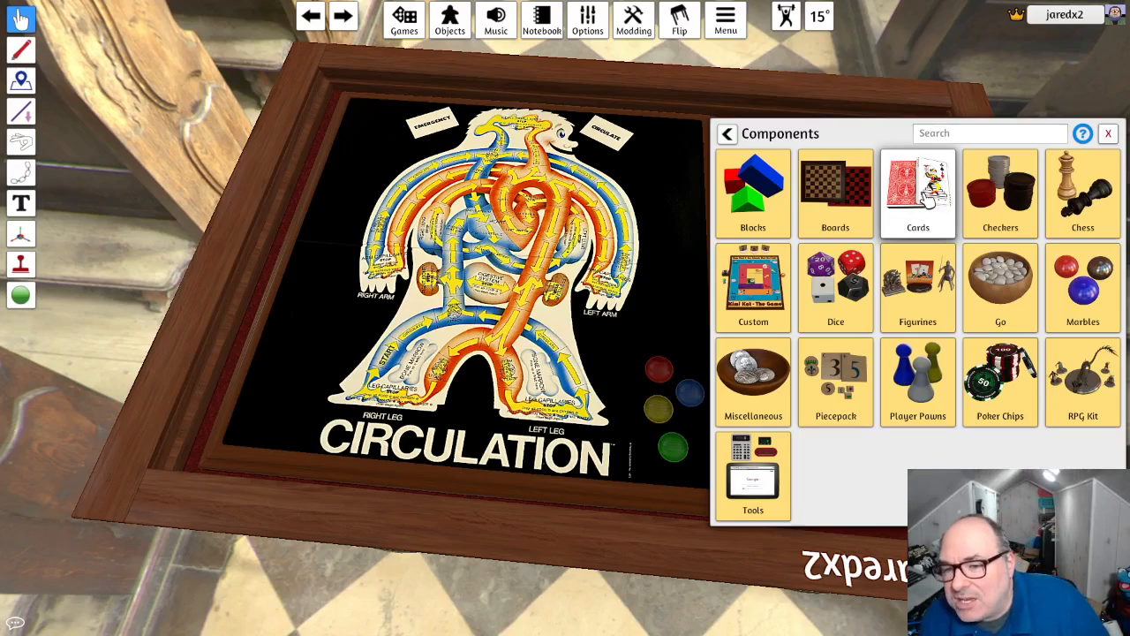
left_click(755, 305)
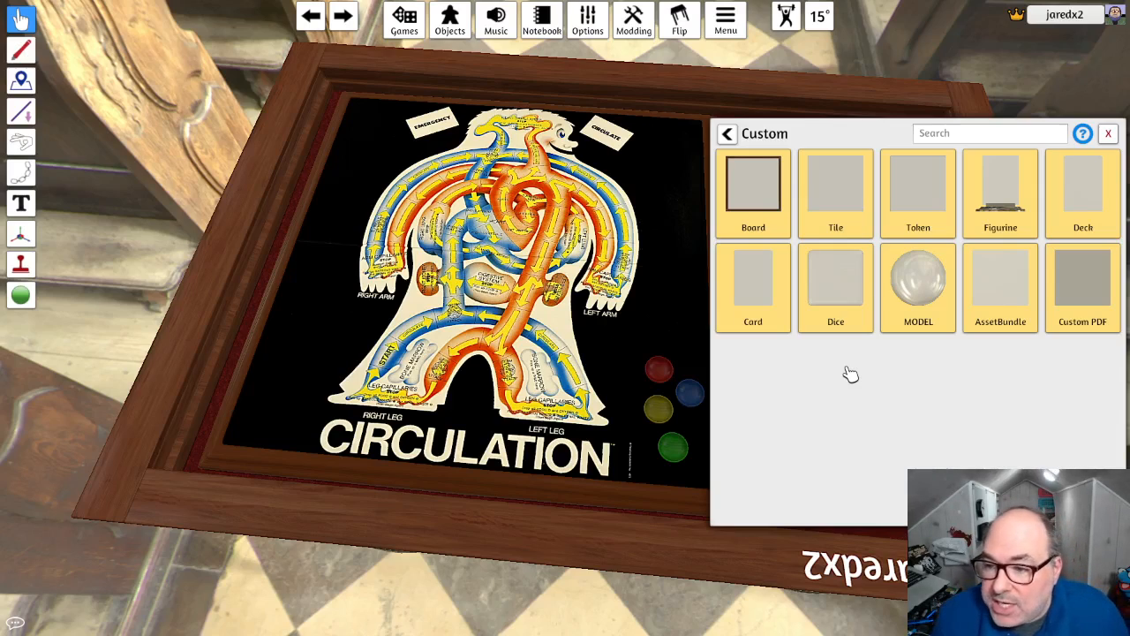
left_click(833, 306)
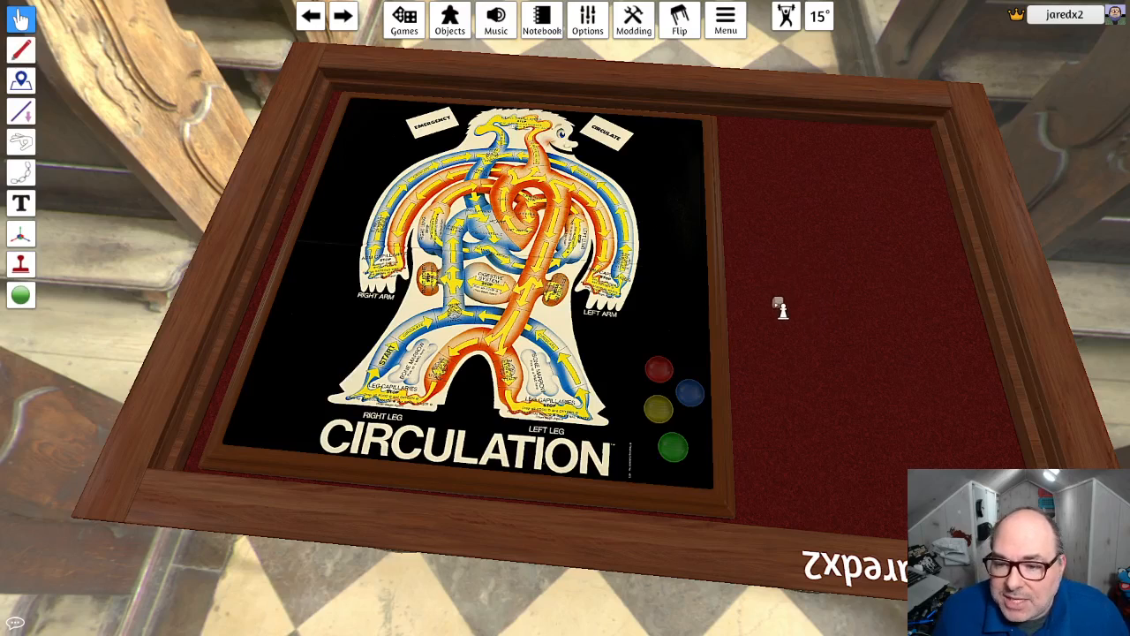
left_click(778, 303)
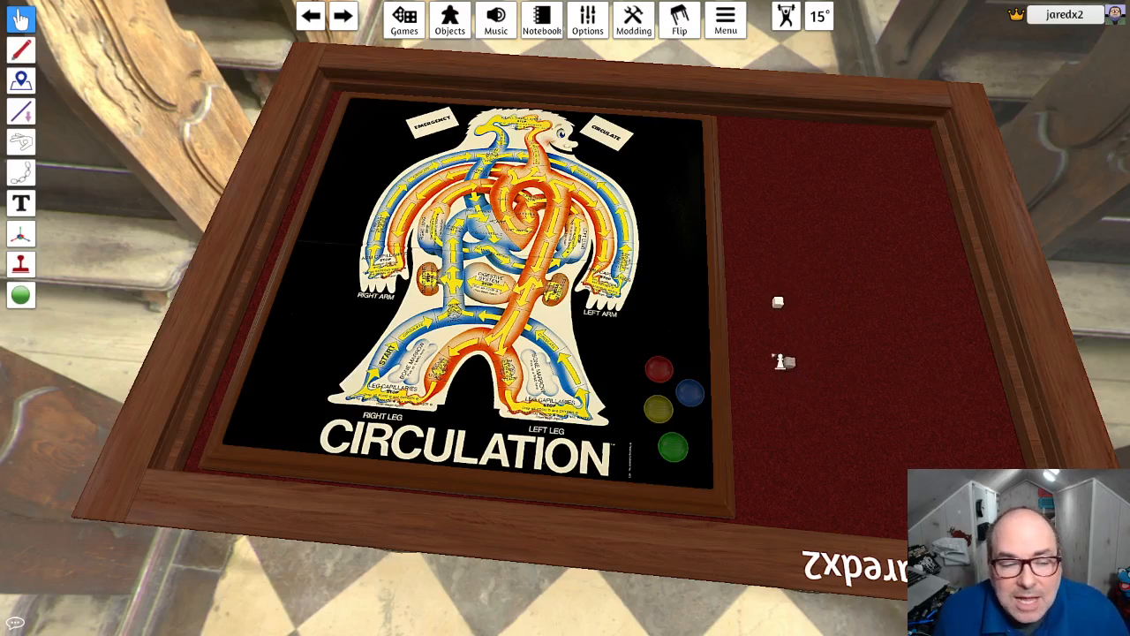
right_click(775, 353)
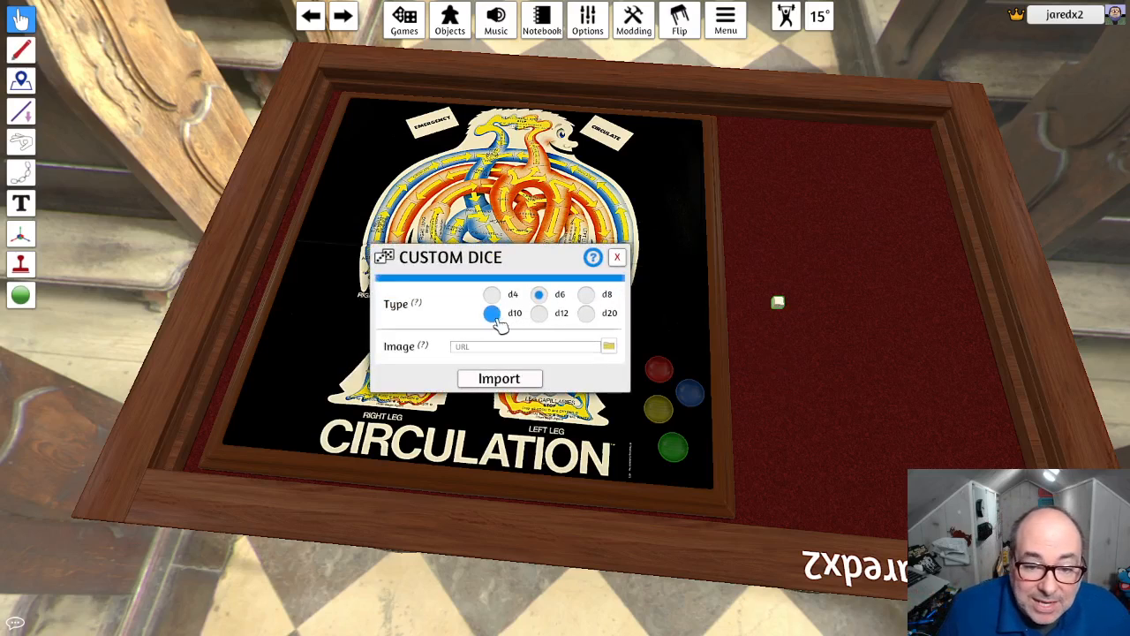
- Make the custom die a d10 with the image D10-circulation.png, uploaded to the Steam Cloud, and import it
left_click(492, 313)
left_click(609, 347)
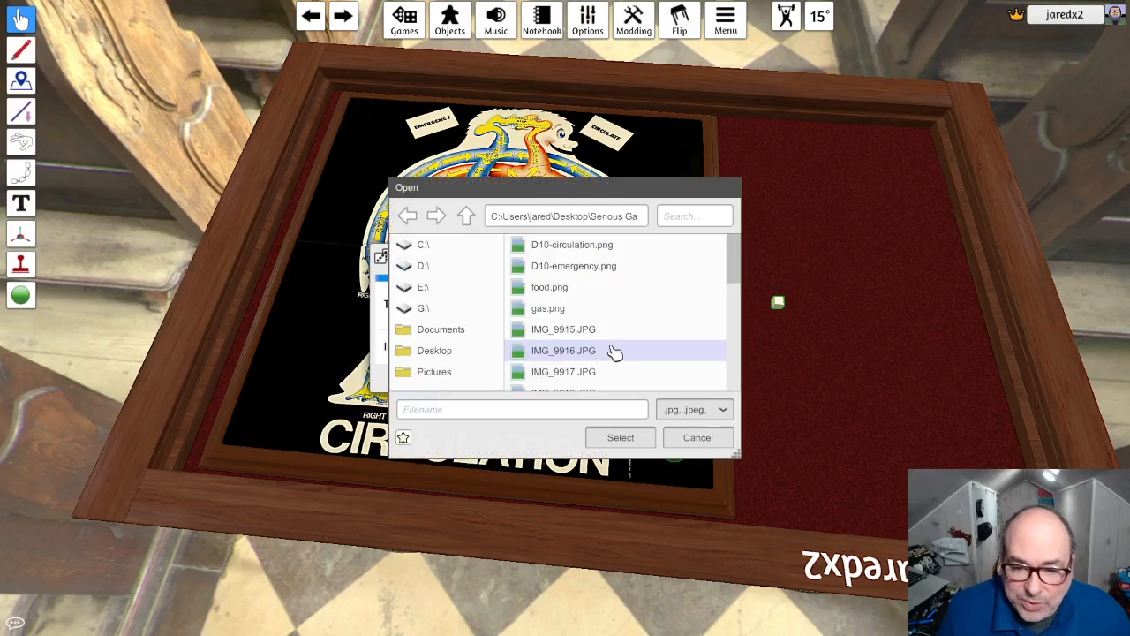
left_click(608, 247)
left_click(631, 438)
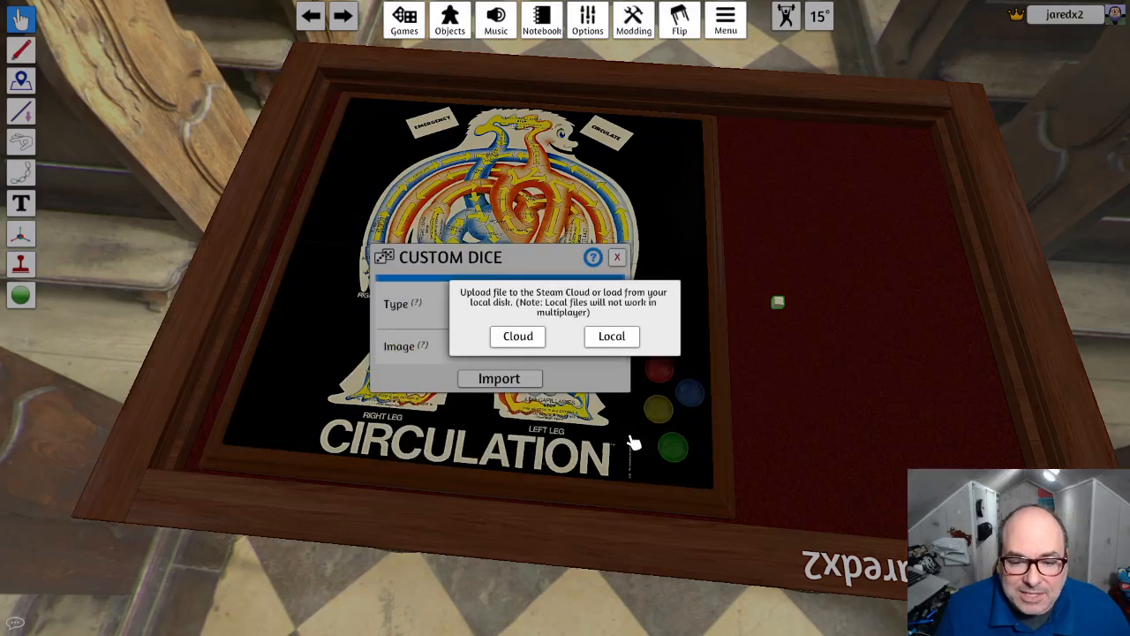
left_click(520, 339)
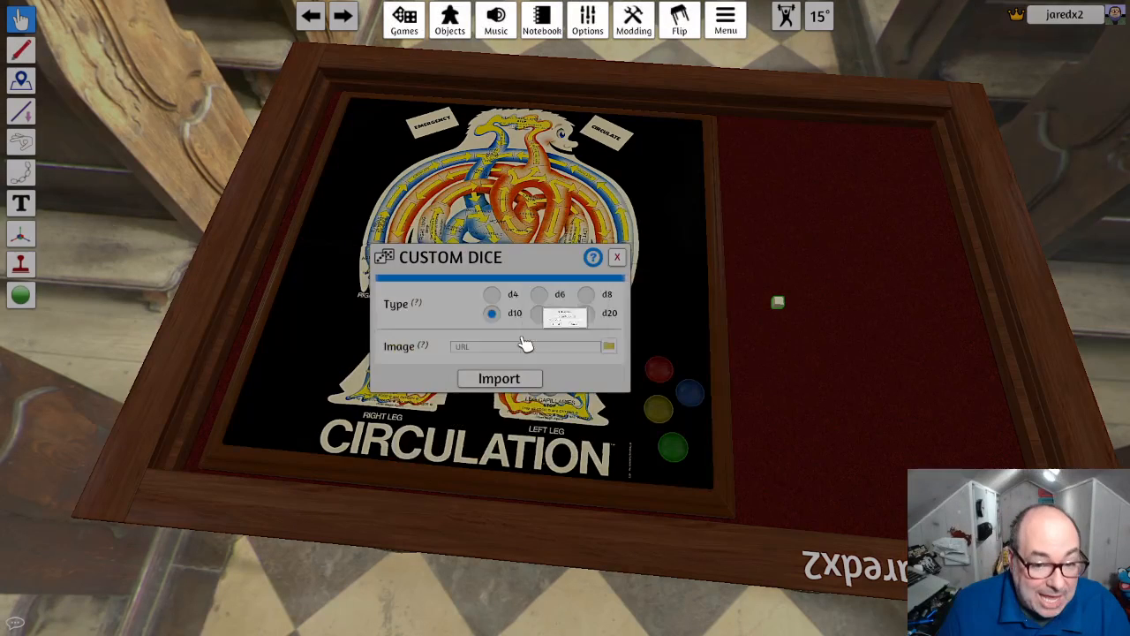
left_click(518, 352)
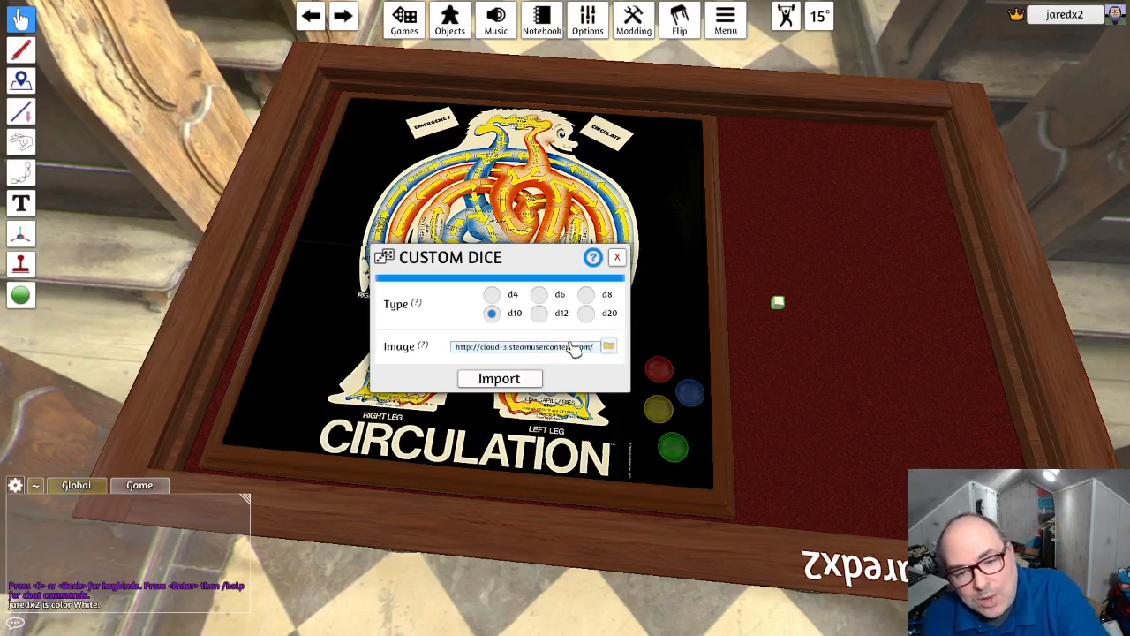
left_click(498, 379)
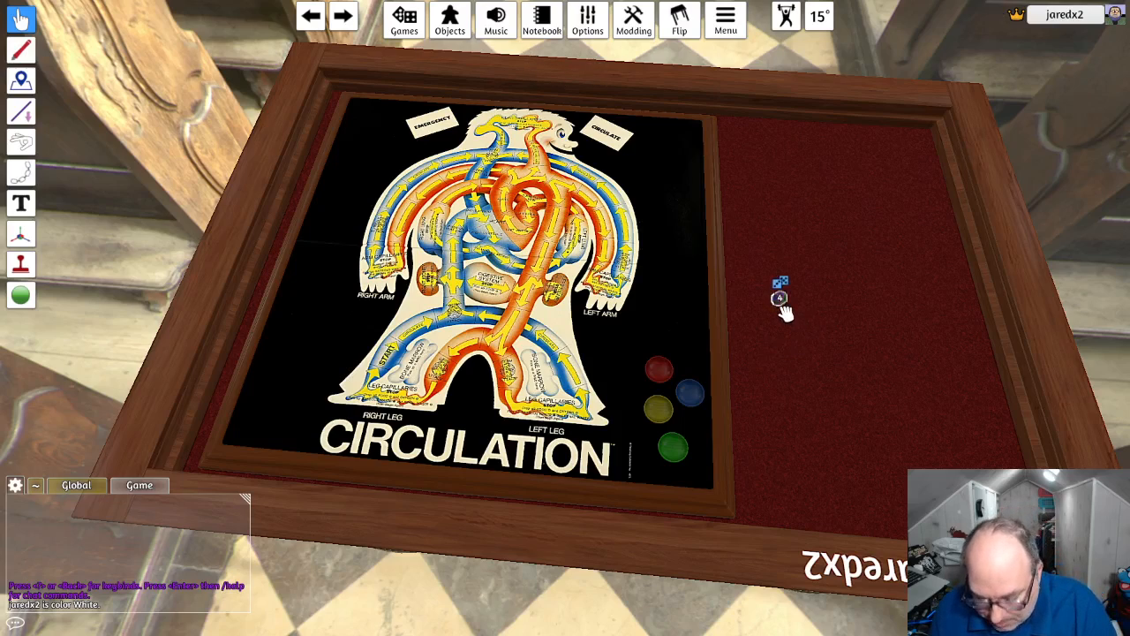
- Enlarge the d10 to several times its size and roll it twice
key("plus")
key("plus")
key("plus")
key("plus")
key("plus")
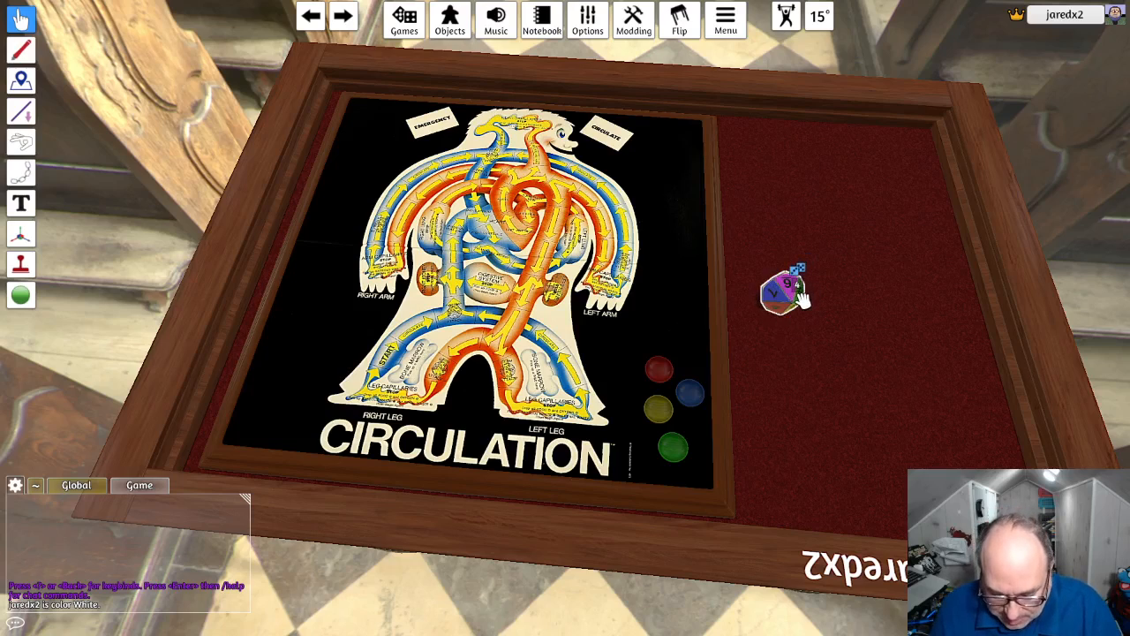
key("r")
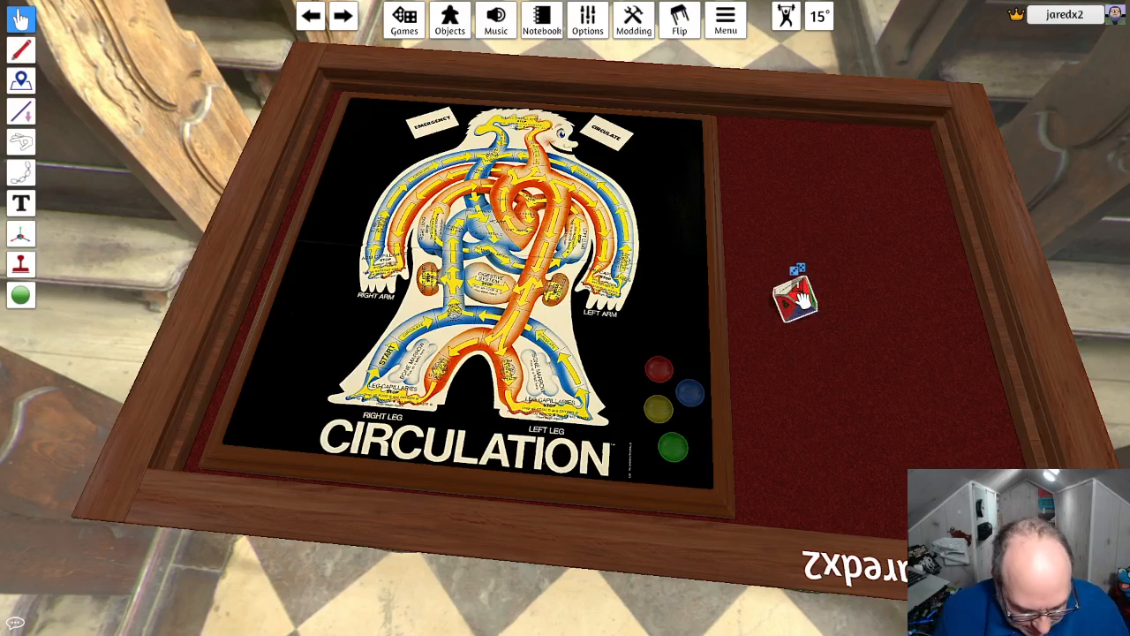
key("r")
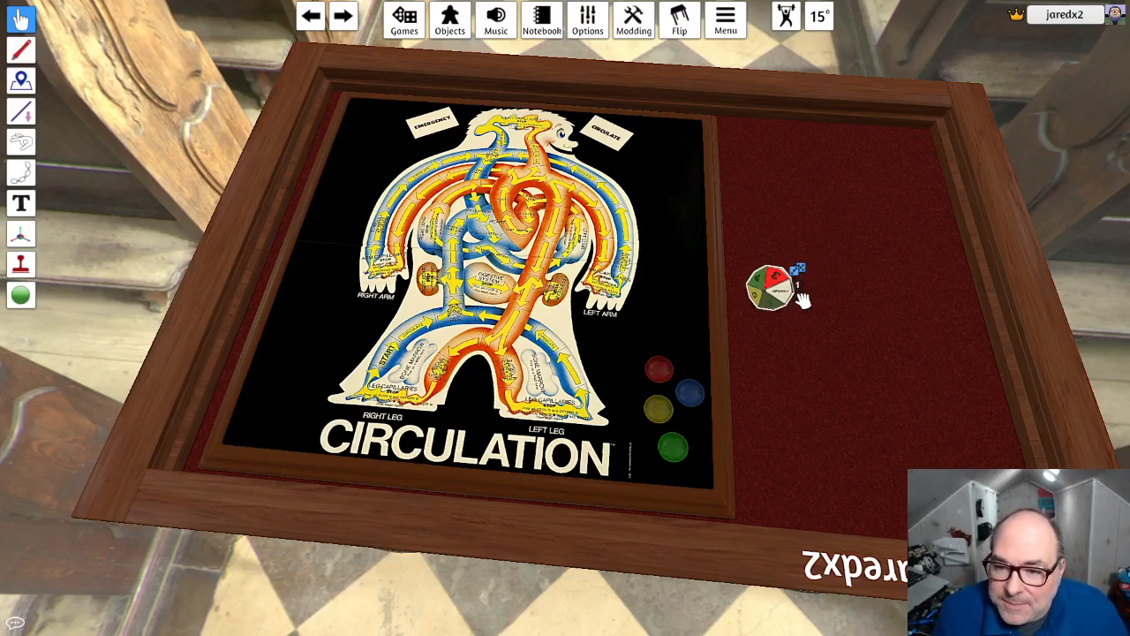
- Turn the d10 to rotation value 1
right_click(776, 287)
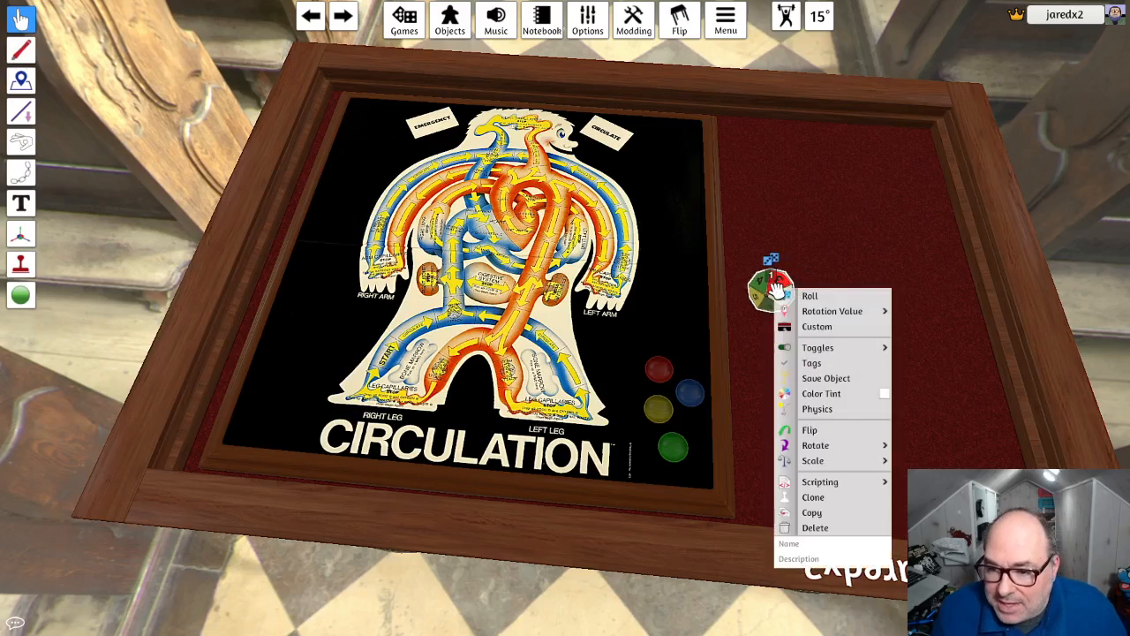
mouse_move(847, 316)
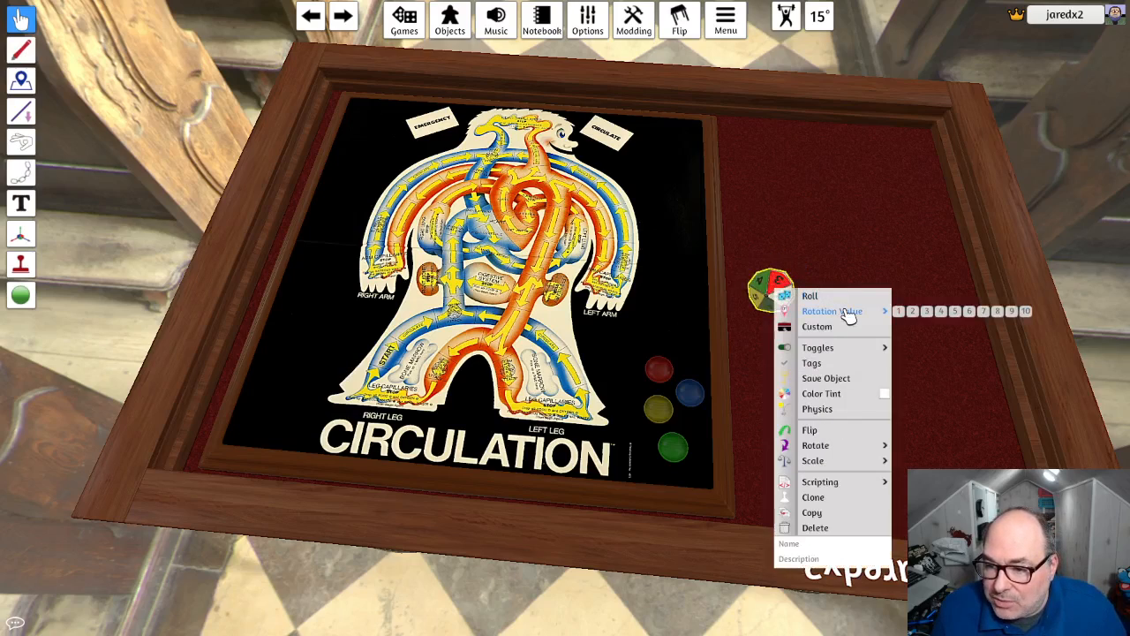
left_click(898, 310)
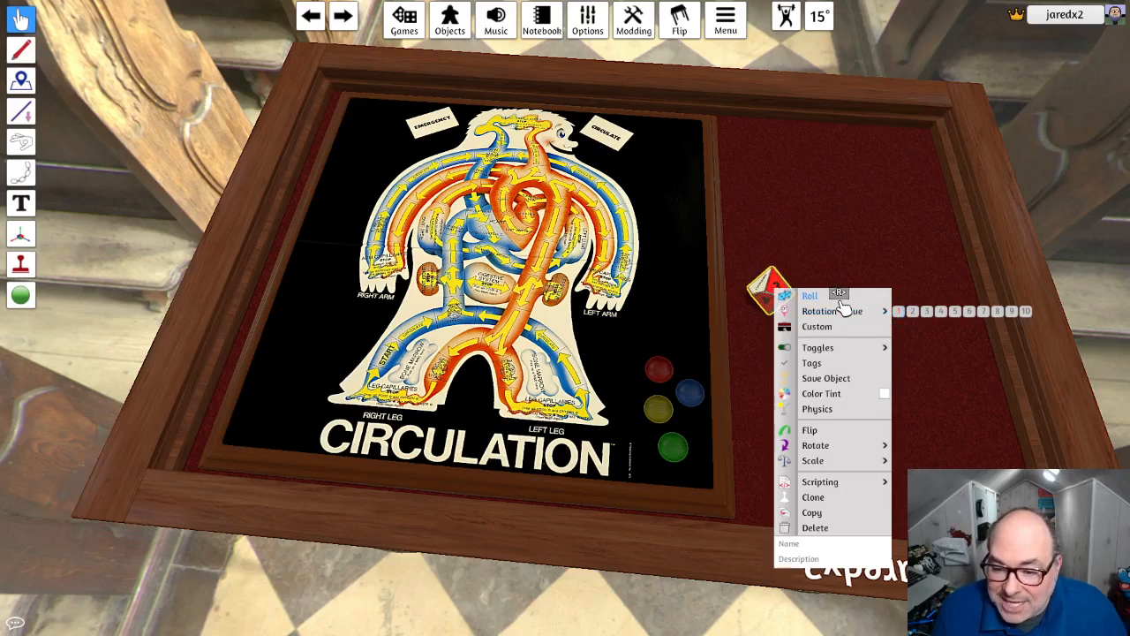
right_click(770, 288)
key("Escape")
key("Escape")
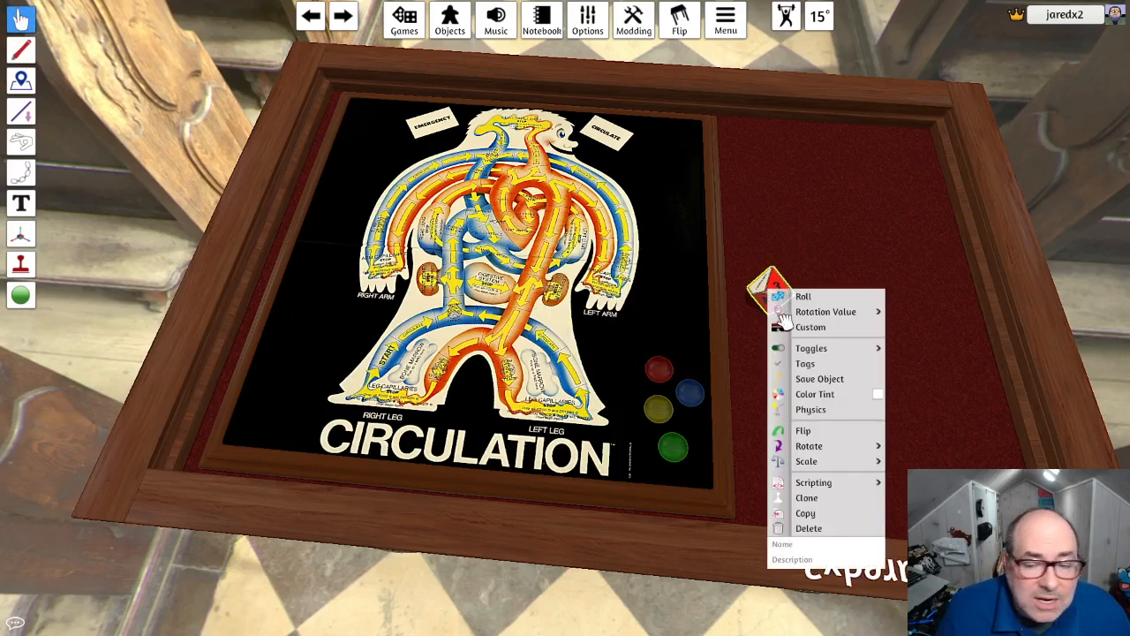
left_click(777, 281)
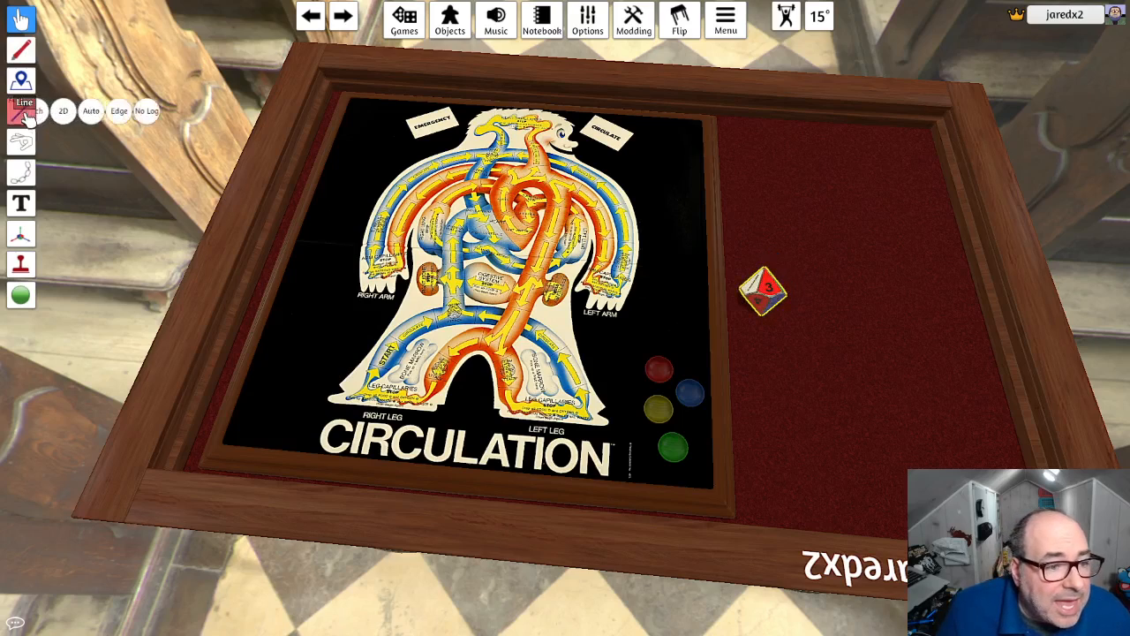
- Open the rotation list of the d10 with the Rotation Value gizmo tool and turn the die to its first rotation
mouse_move(26, 232)
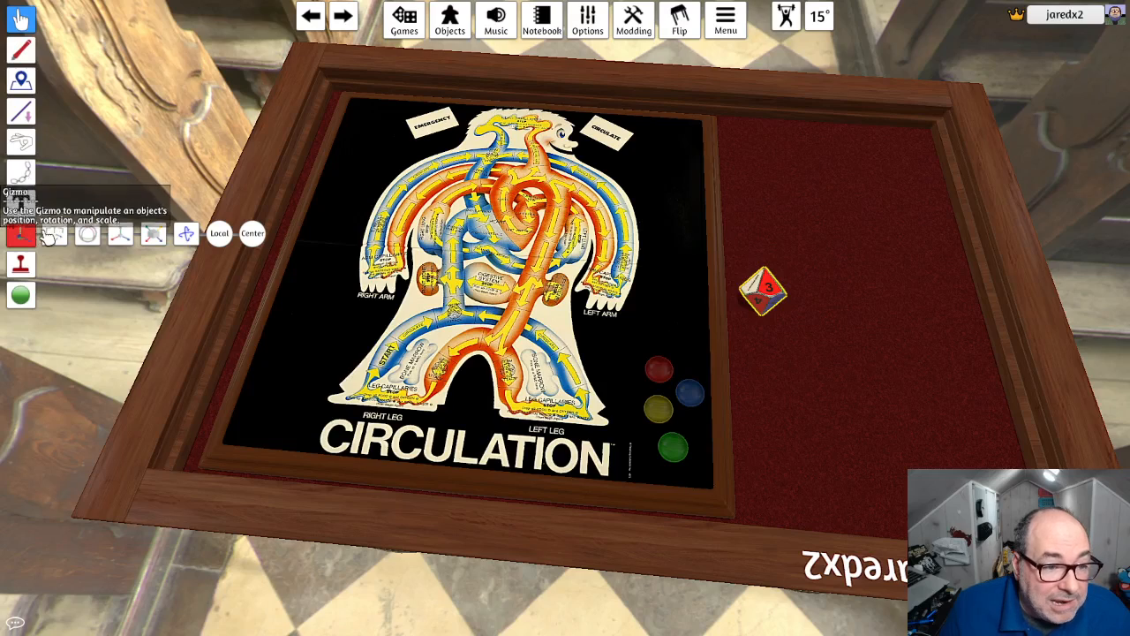
left_click(196, 241)
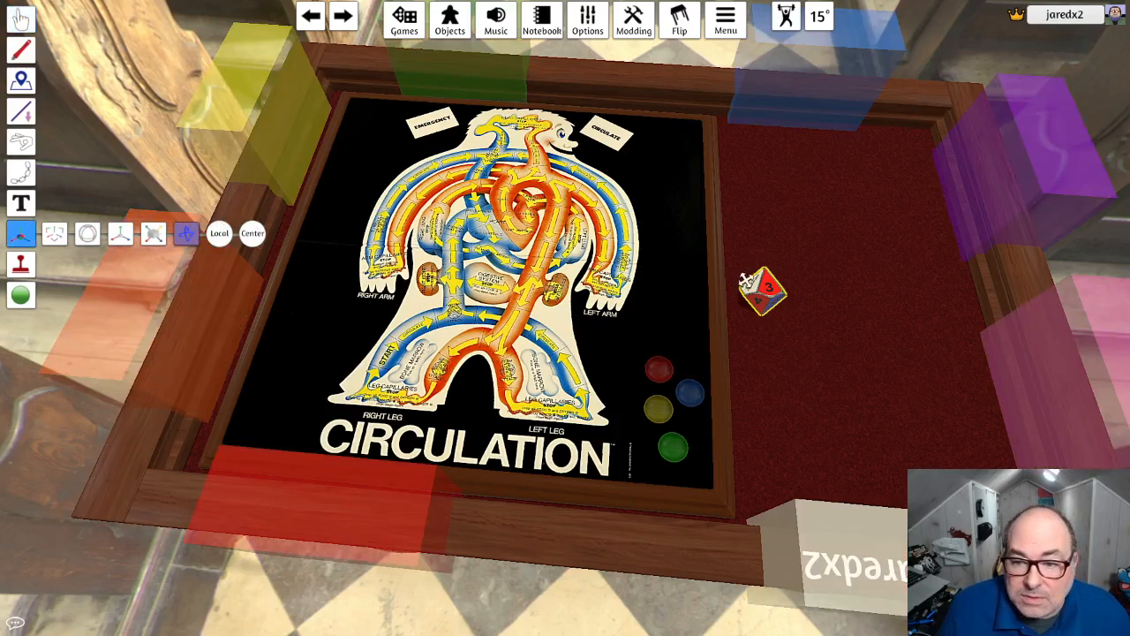
left_click(761, 290)
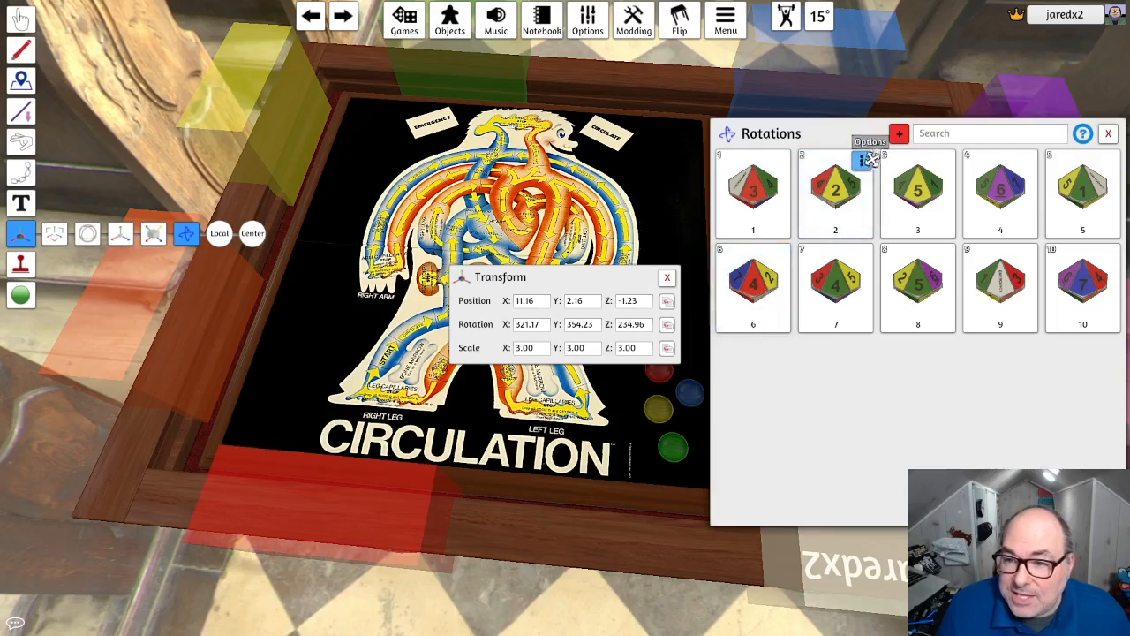
left_click(808, 198)
left_click(781, 223)
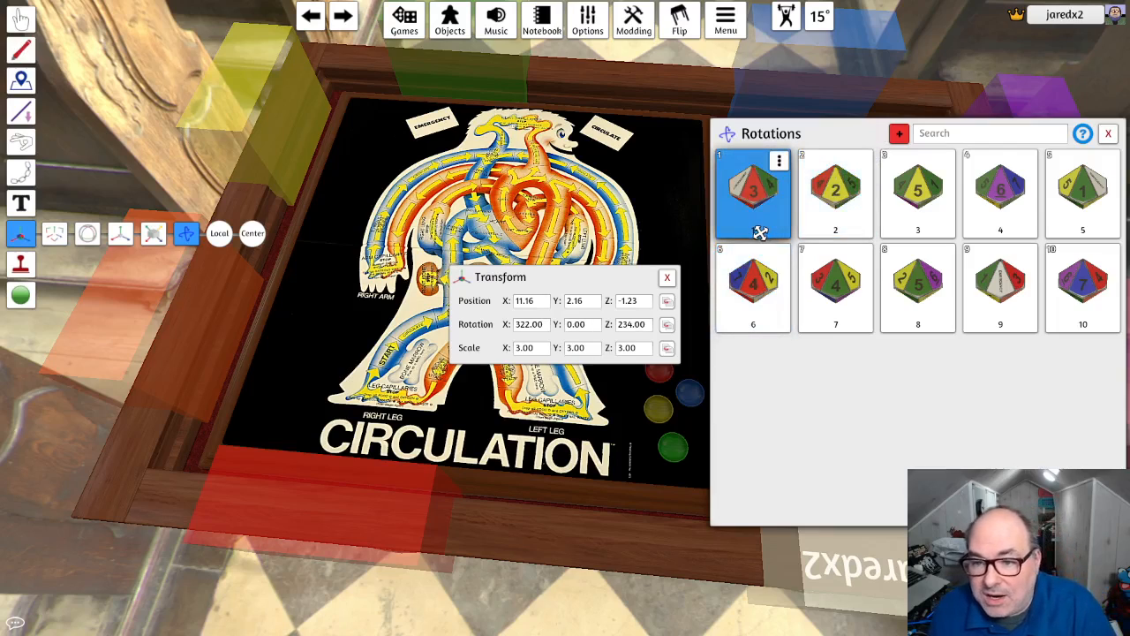
- Set the value of the d10's first rotation, the red face, to 3 and submit it
left_click(779, 161)
left_click(788, 192)
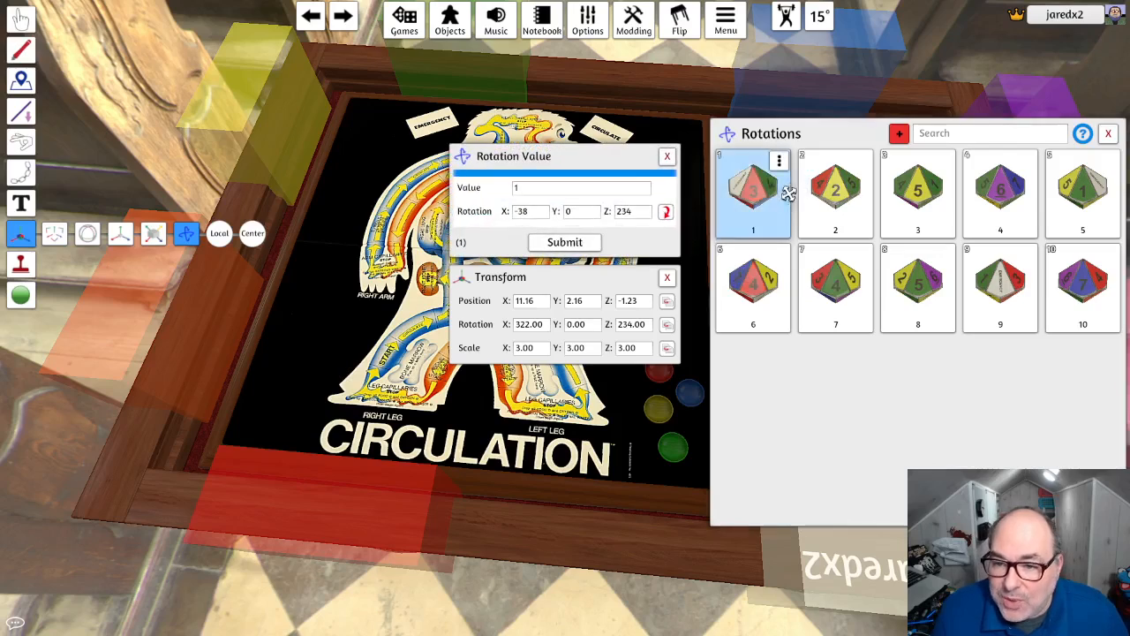
left_click_drag(519, 189, 497, 192)
type("3")
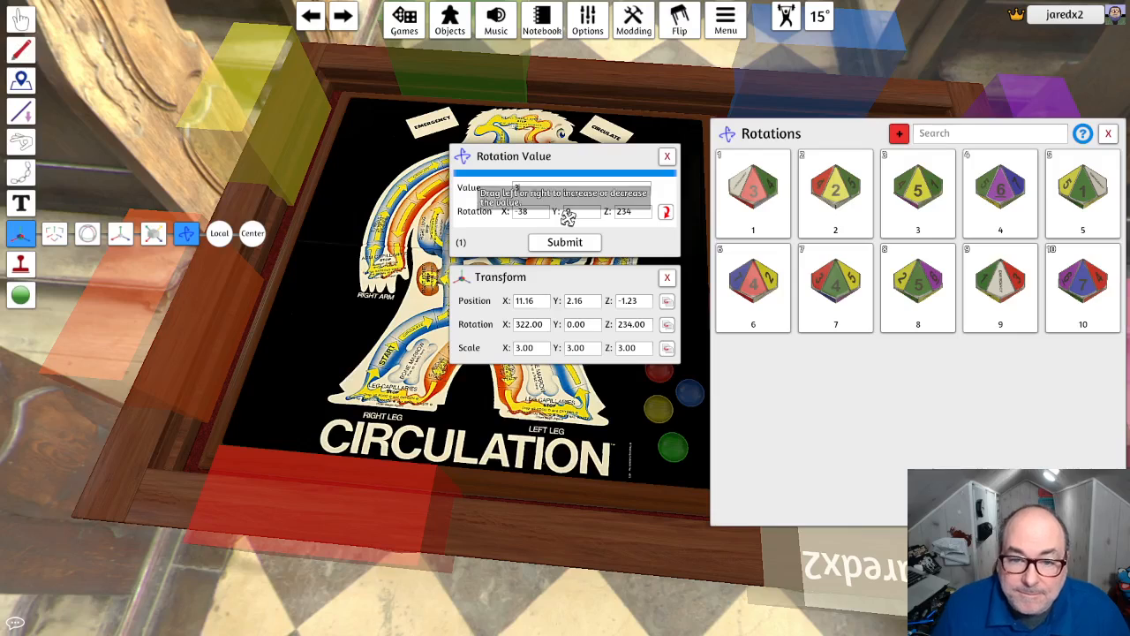
left_click(566, 242)
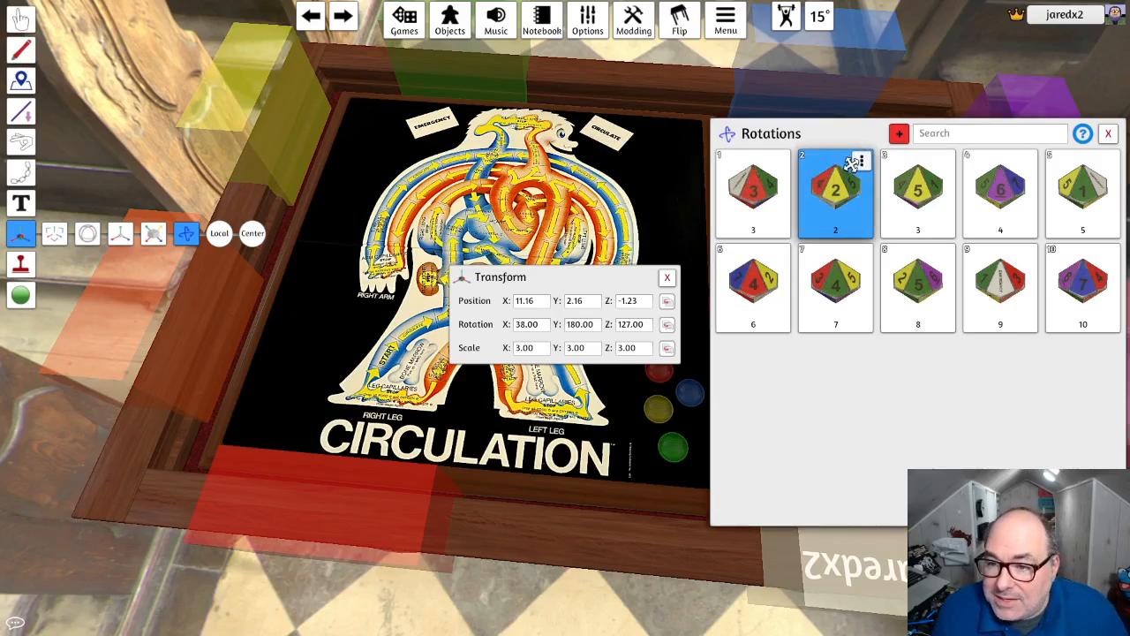
left_click(861, 160)
left_click(866, 182)
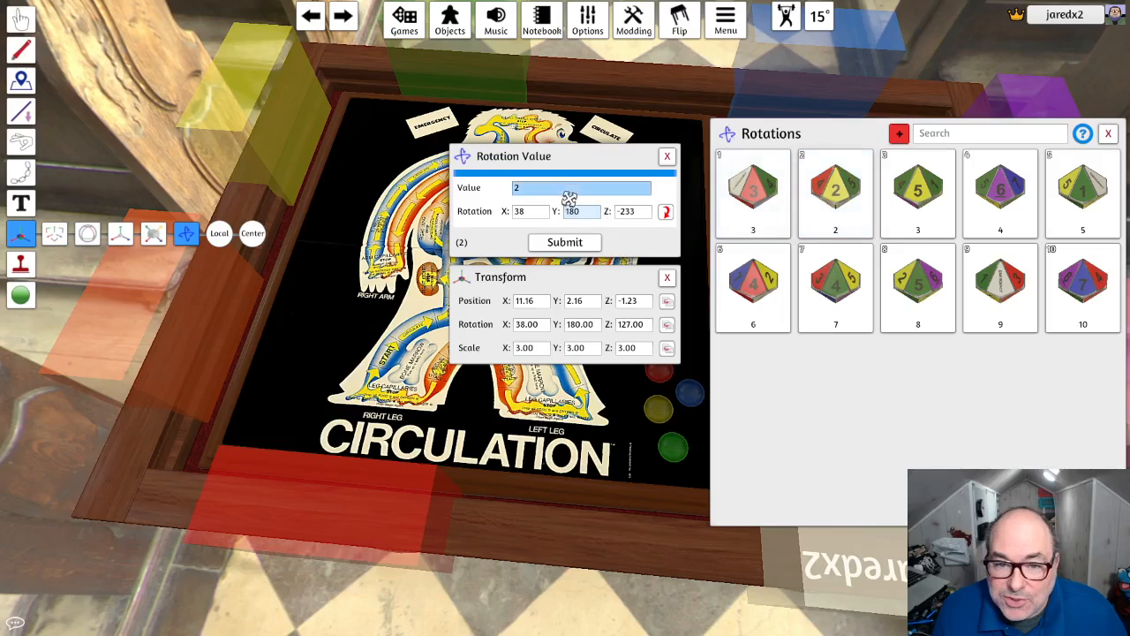
left_click(667, 156)
left_click(950, 160)
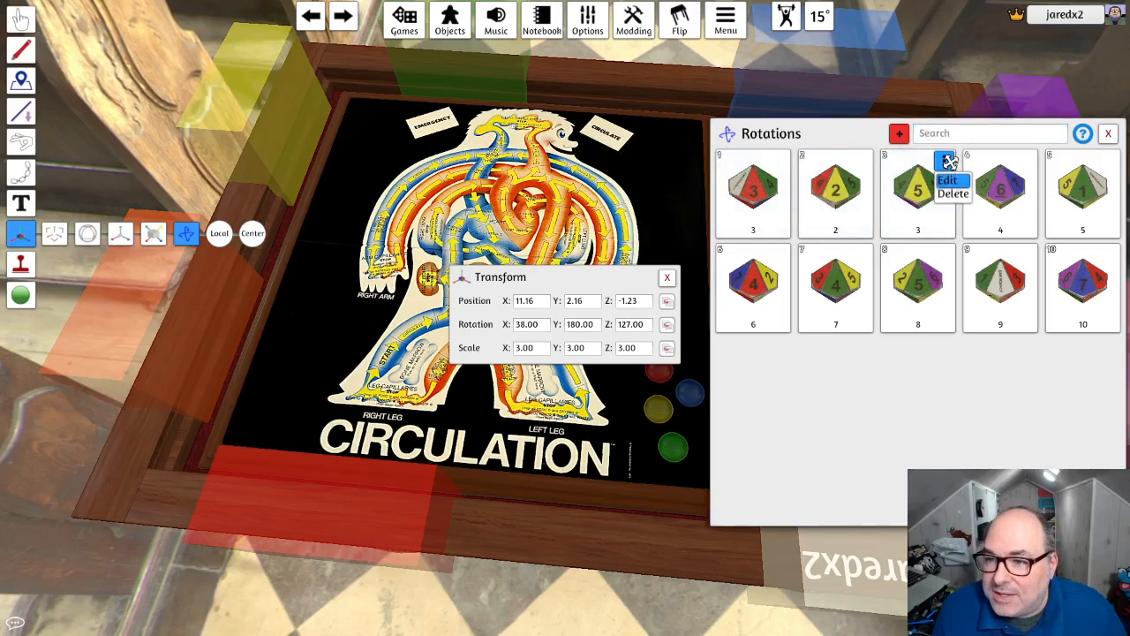
left_click(954, 182)
left_click(567, 189)
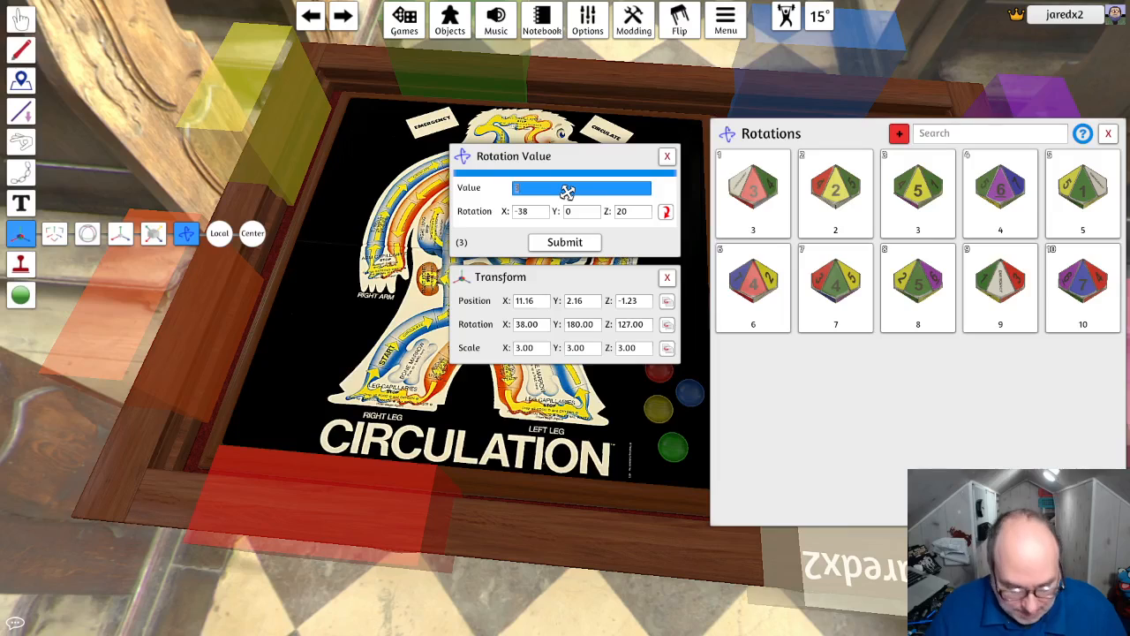
left_click(667, 155)
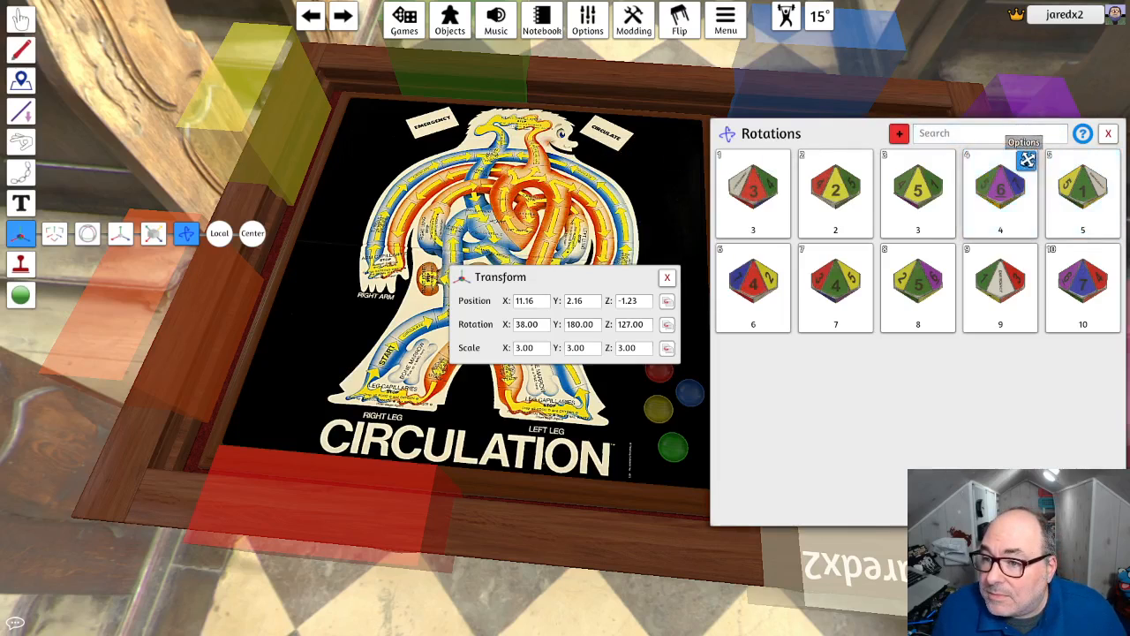
- Set the value of the third rotation, whose yellow face reads 5, to 5 and submit it
left_click(945, 160)
left_click(948, 183)
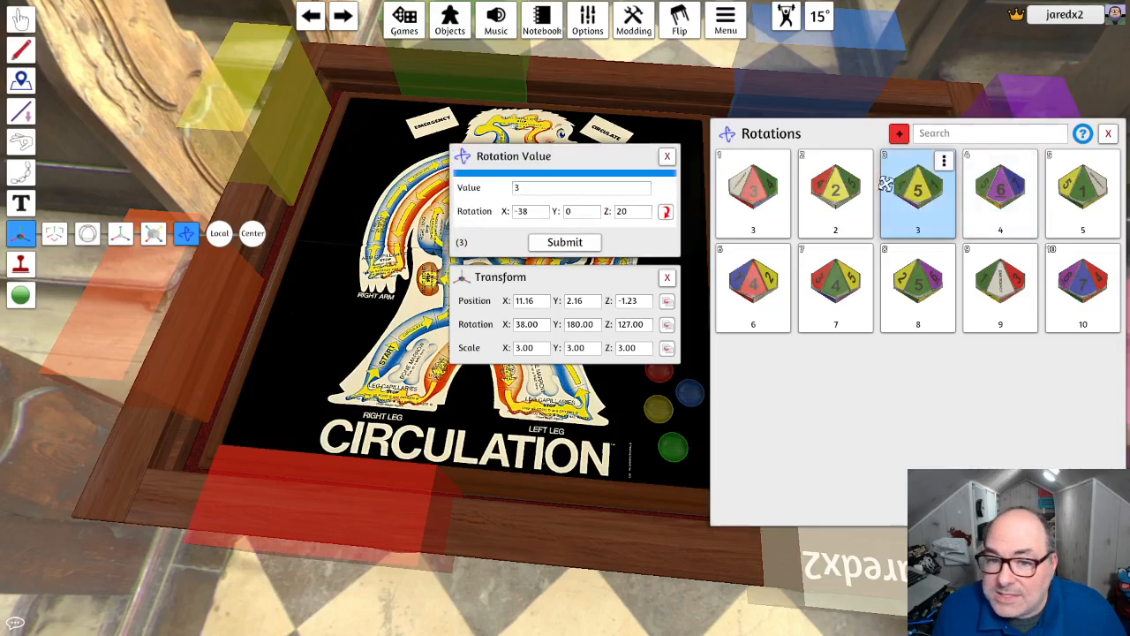
double_click(554, 189)
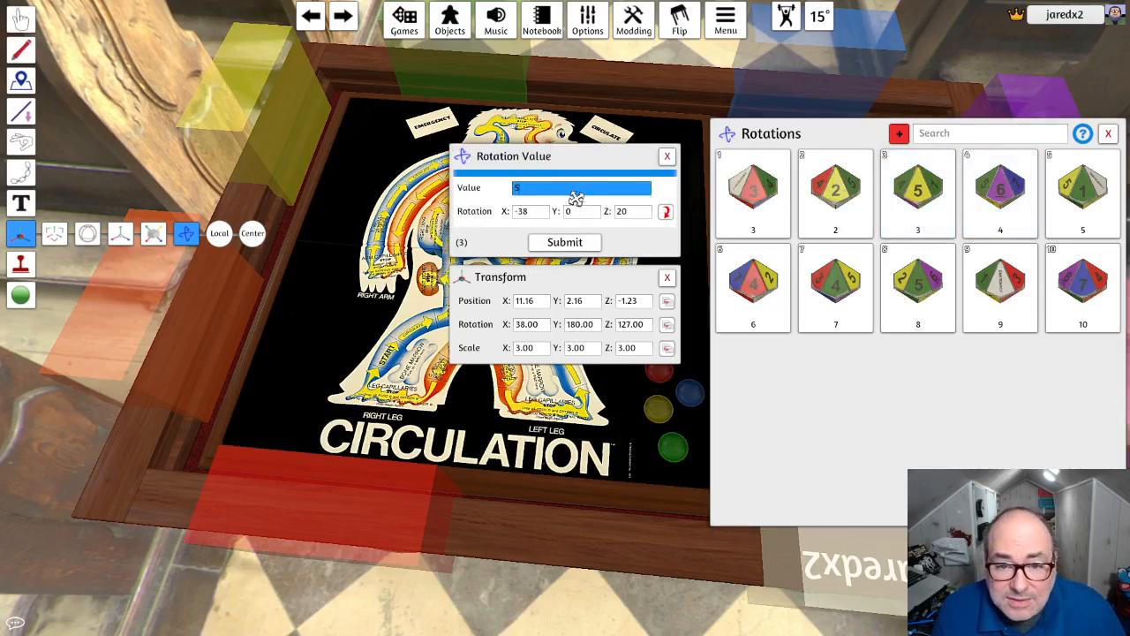
type("5")
left_click(565, 242)
- Set the value of the fourth rotation, showing the purple face, to 6 and submit it
left_click(1026, 161)
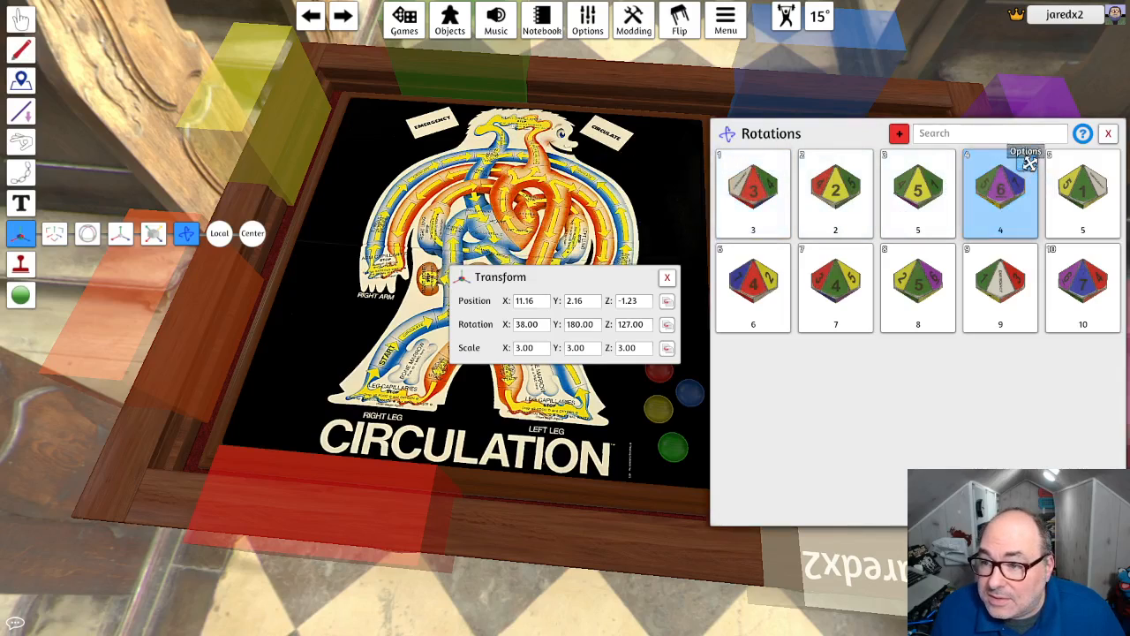
left_click(1031, 181)
double_click(553, 187)
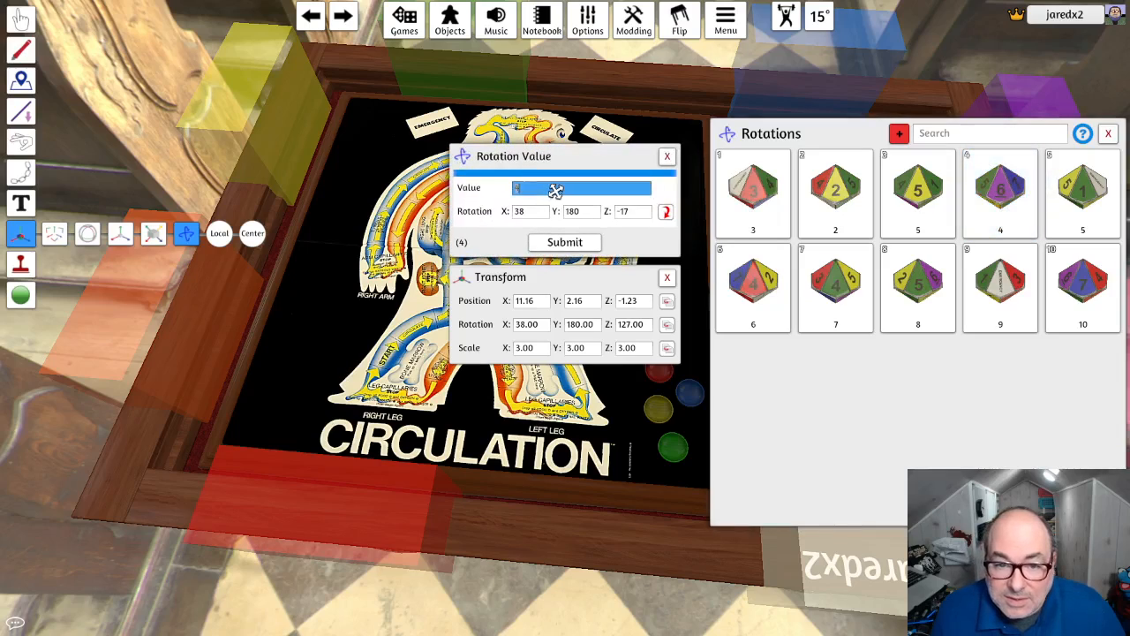
type("6")
left_click(557, 242)
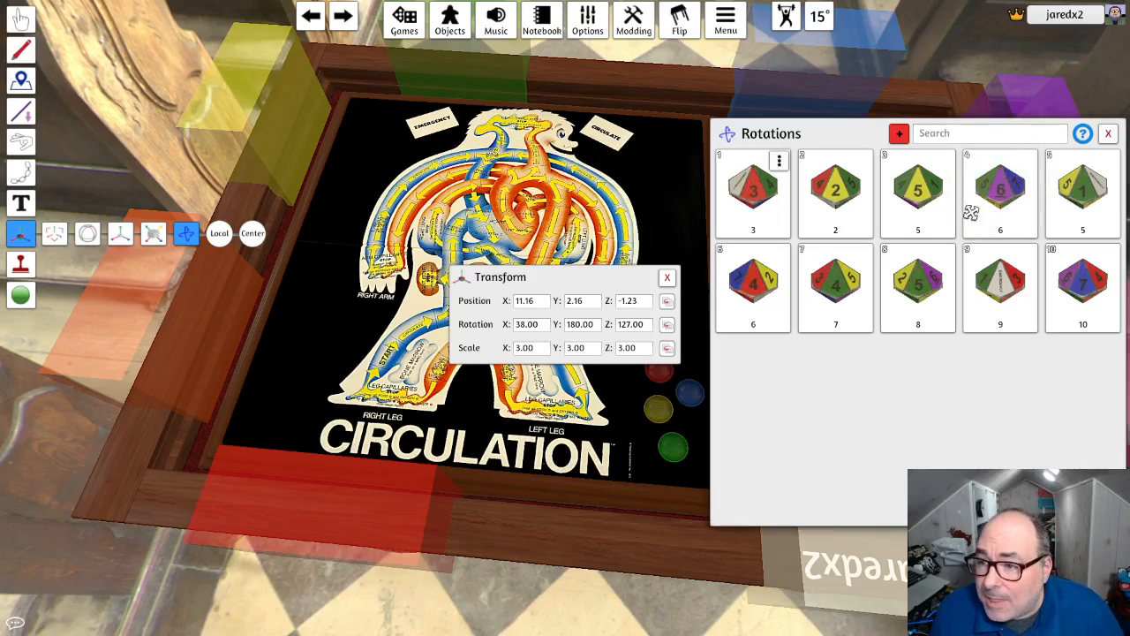
- Set the value of the fifth rotation, showing the green 1 face, to 1 and submit it
left_click(1110, 162)
left_click(1112, 180)
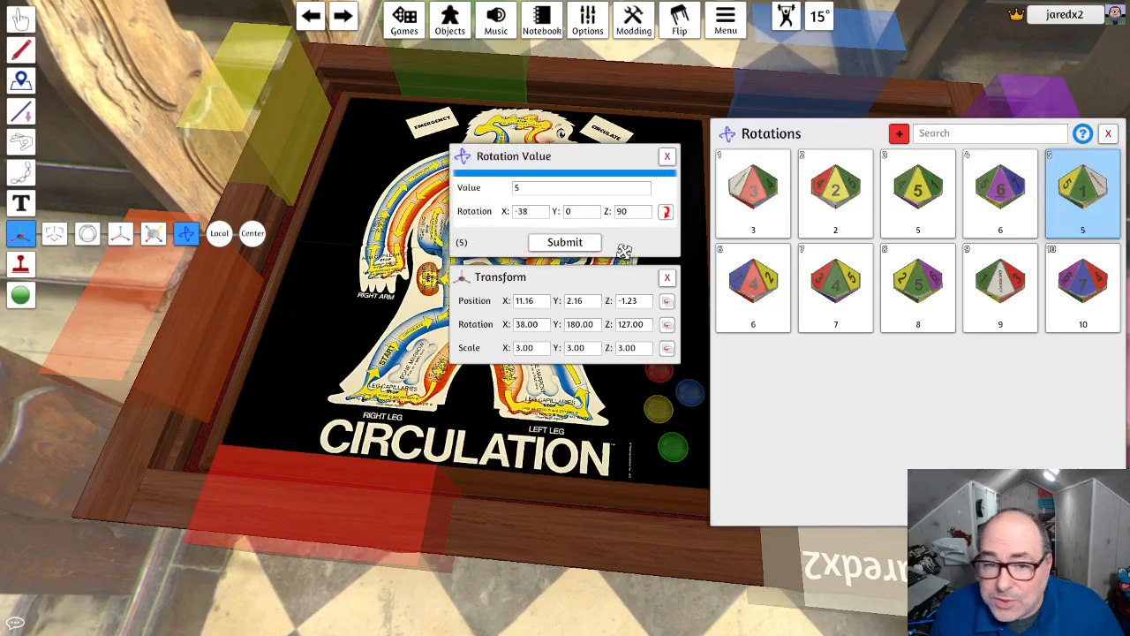
double_click(550, 188)
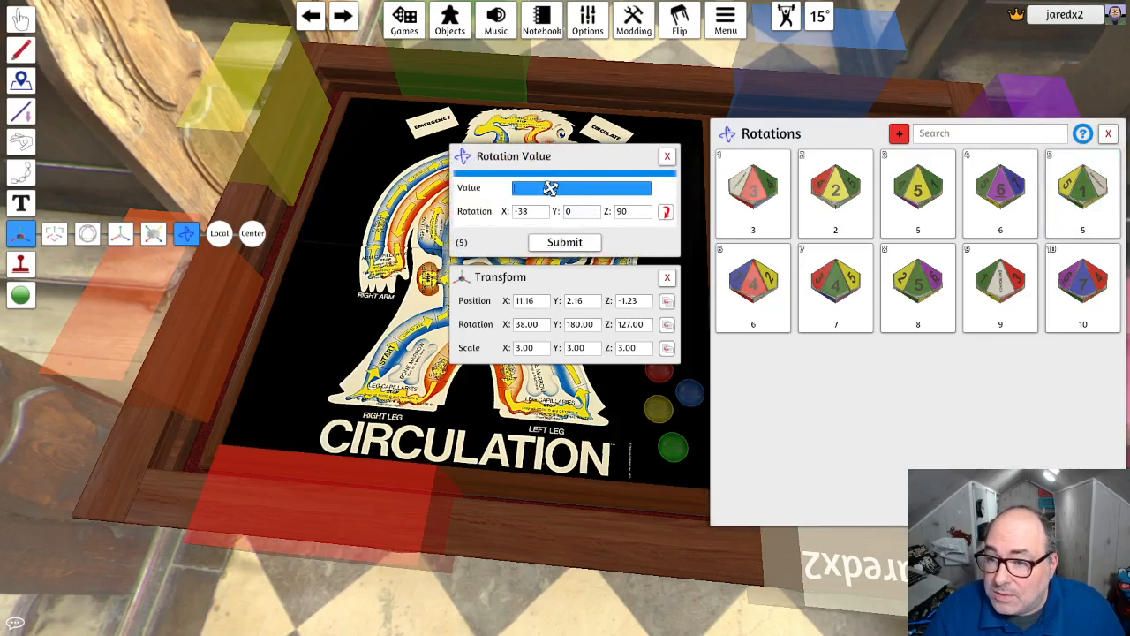
type("1")
left_click(564, 242)
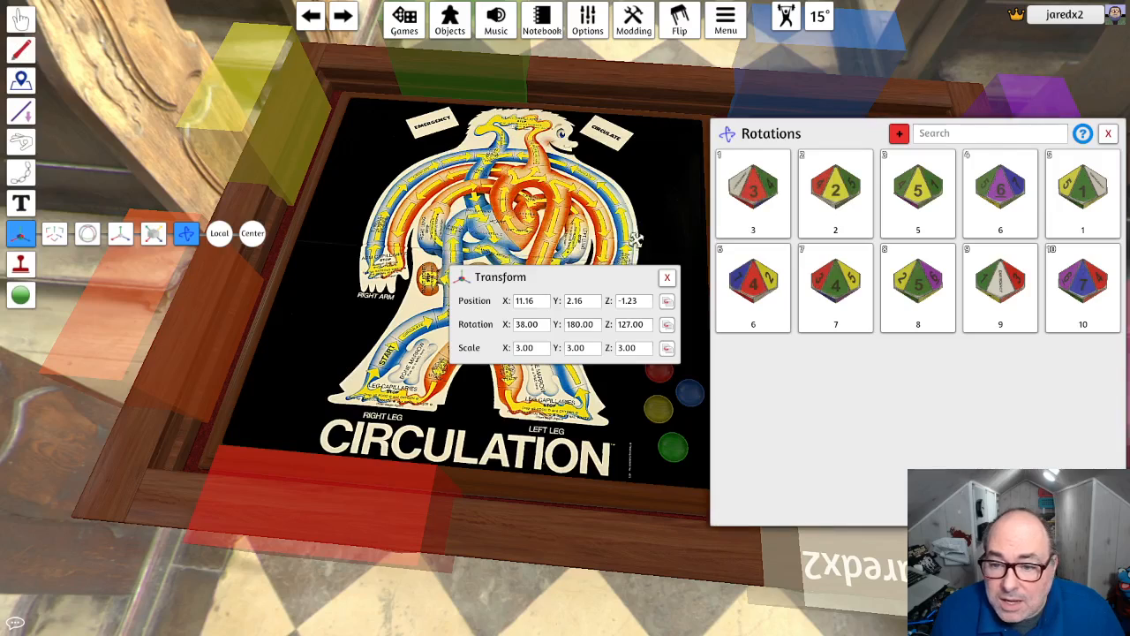
left_click(781, 256)
left_click(783, 275)
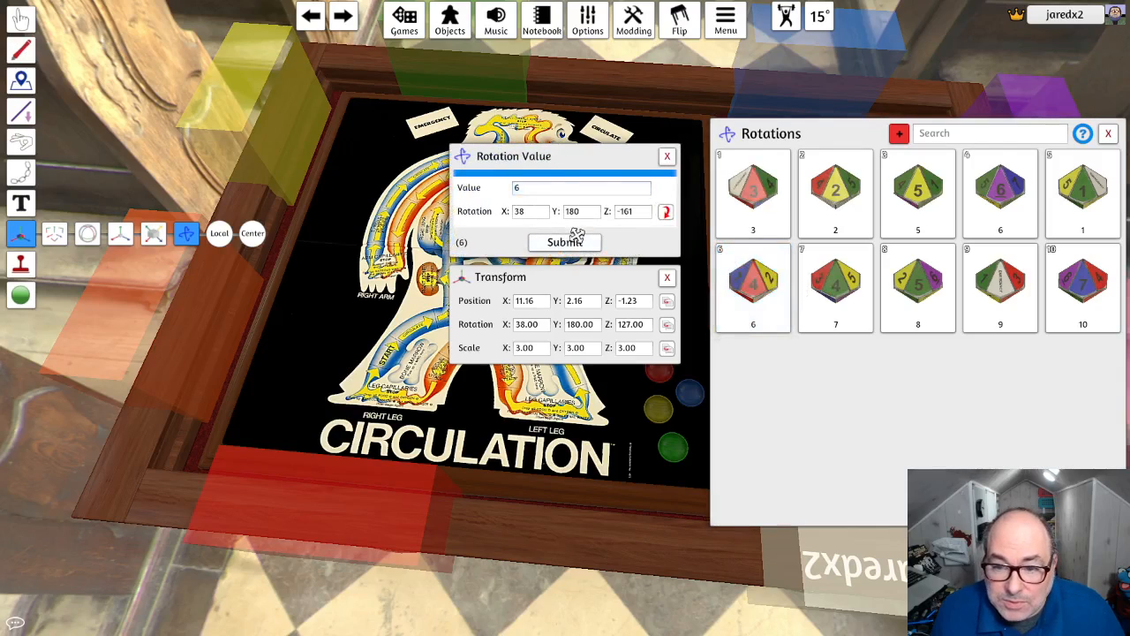
left_click(667, 156)
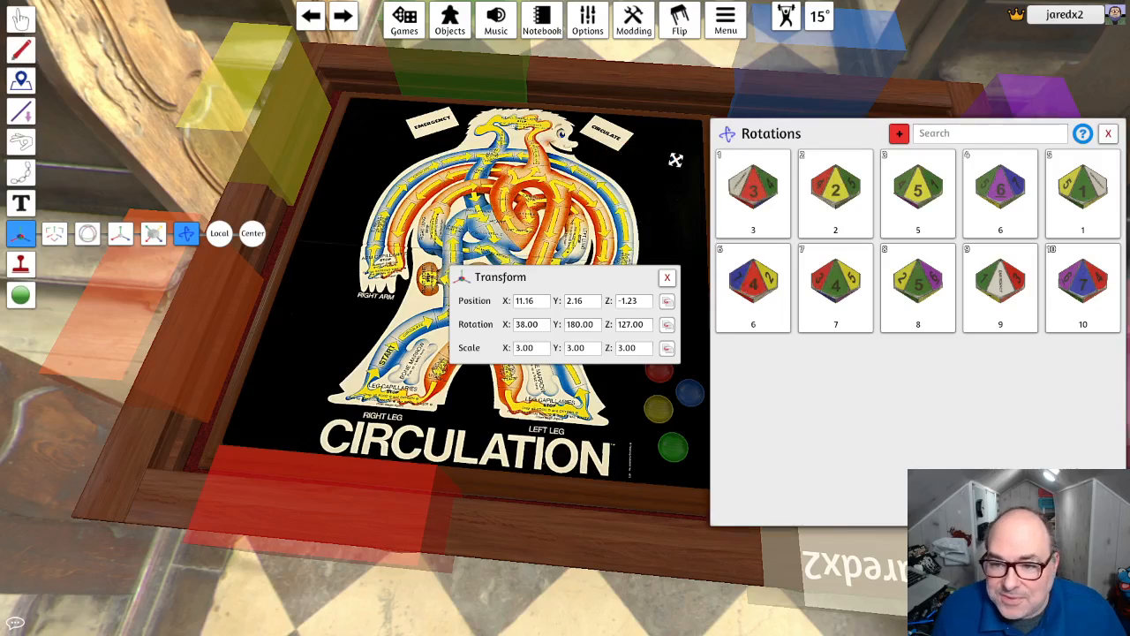
- Set the value of the sixth rotation, showing the red 4 face, to 4 and submit it
left_click(780, 256)
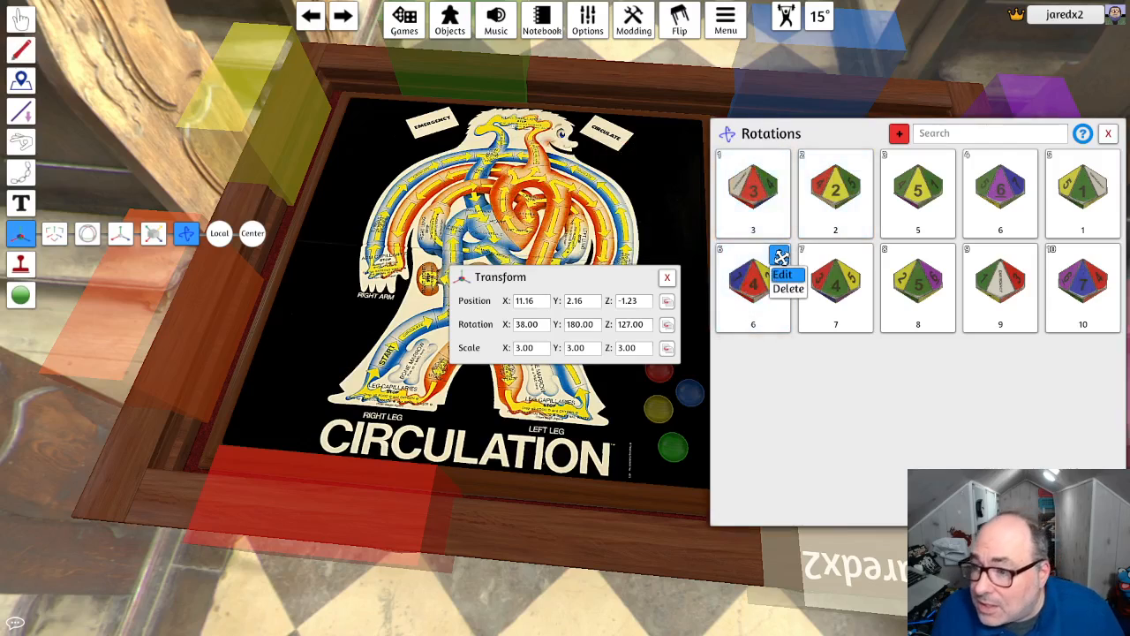
left_click(786, 278)
left_click(558, 190)
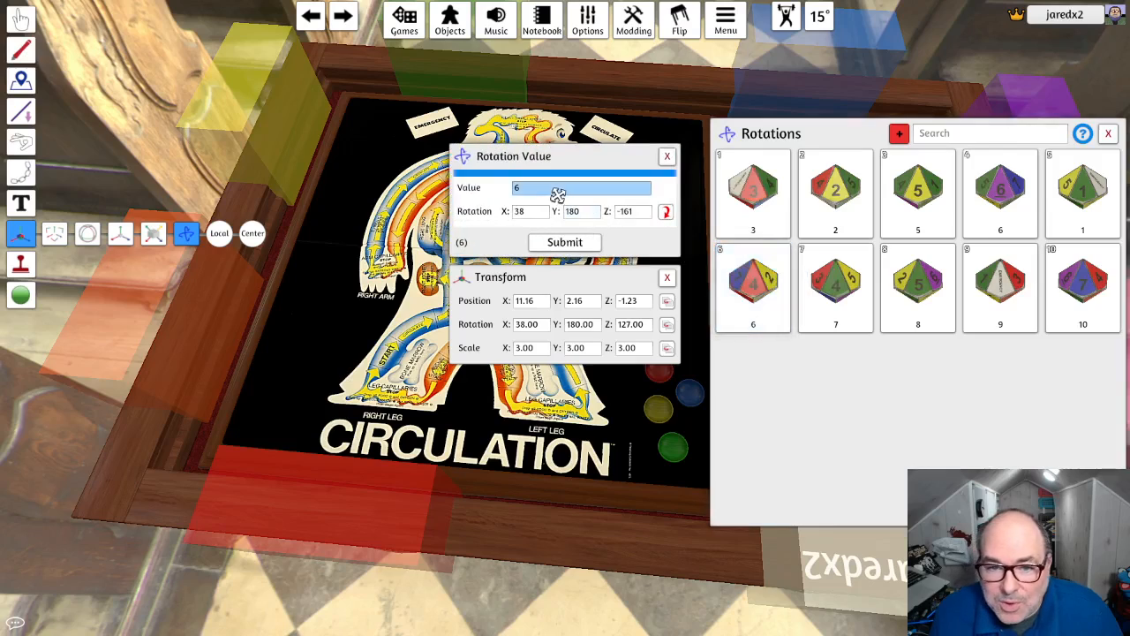
left_click(564, 242)
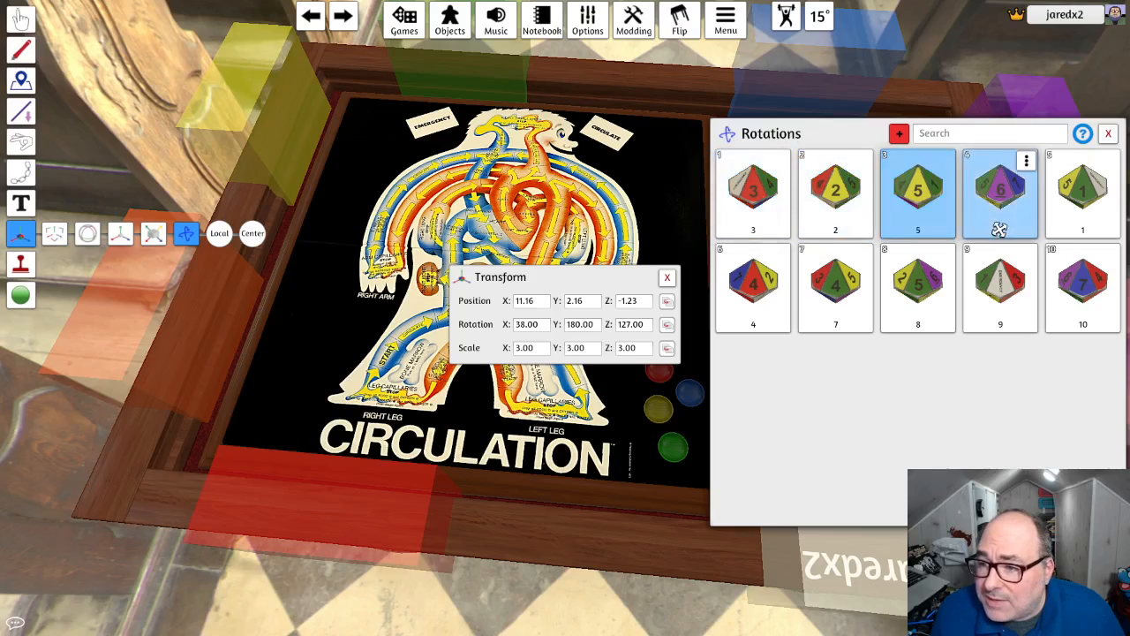
- Set the value of the seventh rotation, showing the green 4 face, to 4 and submit it
left_click(863, 257)
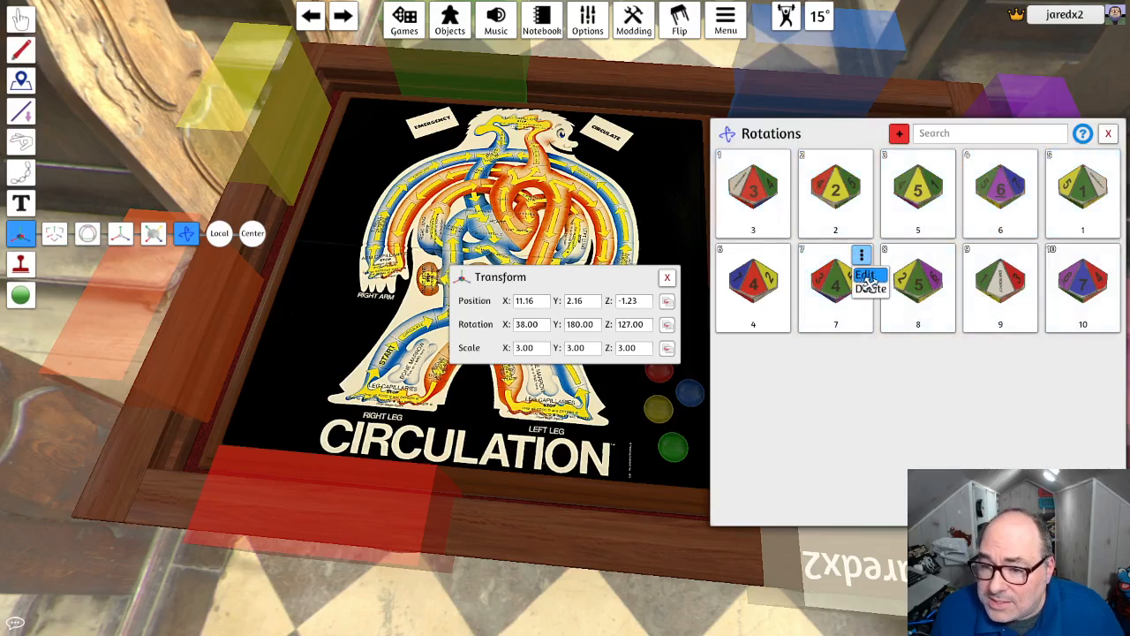
left_click(871, 277)
left_click(542, 206)
left_click(534, 190)
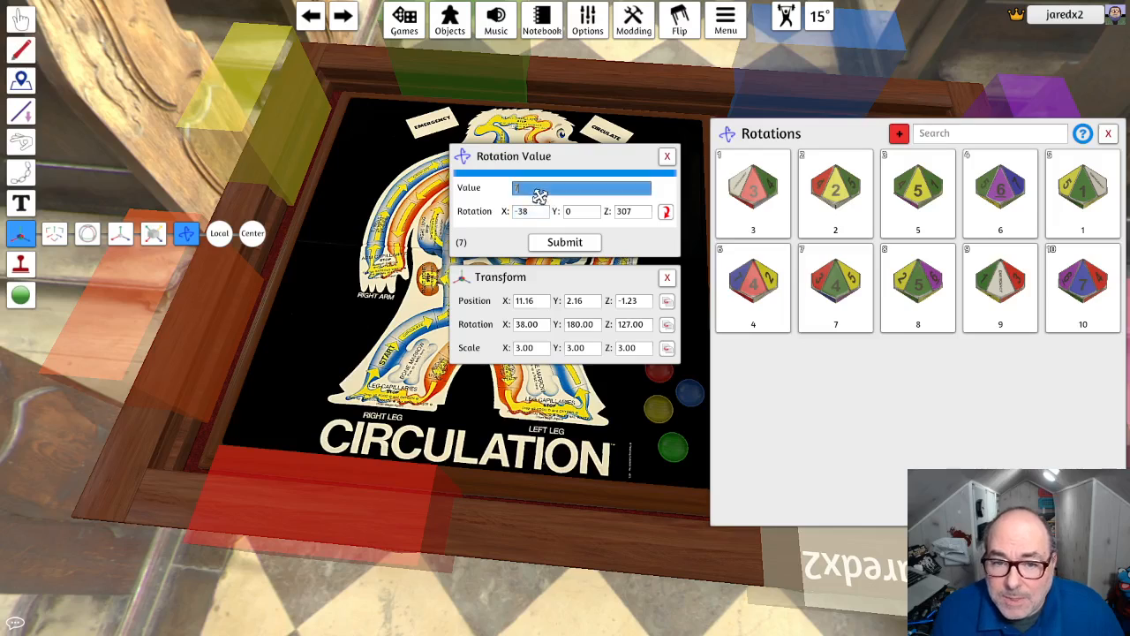
type("4")
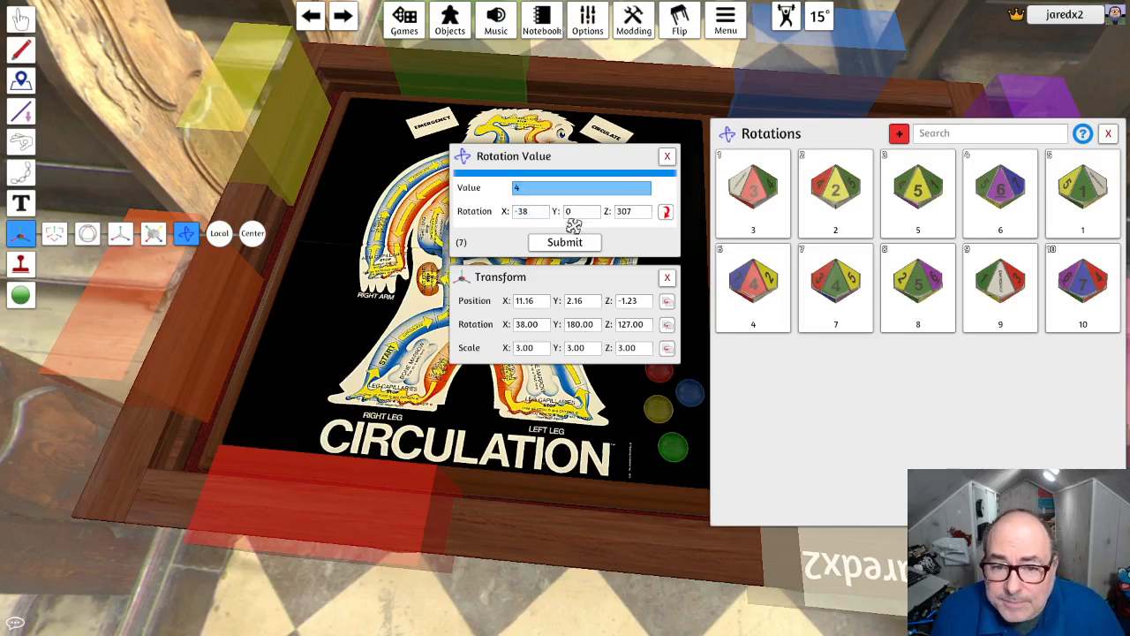
left_click(567, 243)
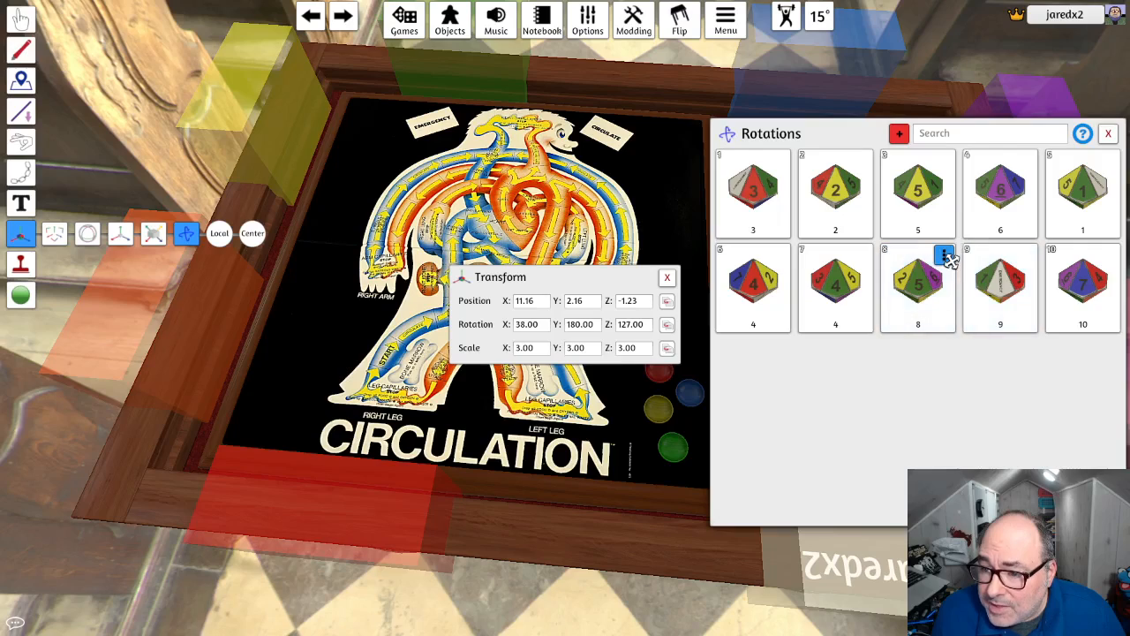
- Set the value of the eighth rotation, showing the green 5 face, to 5 and submit it
left_click(947, 256)
left_click(953, 274)
left_click(556, 189)
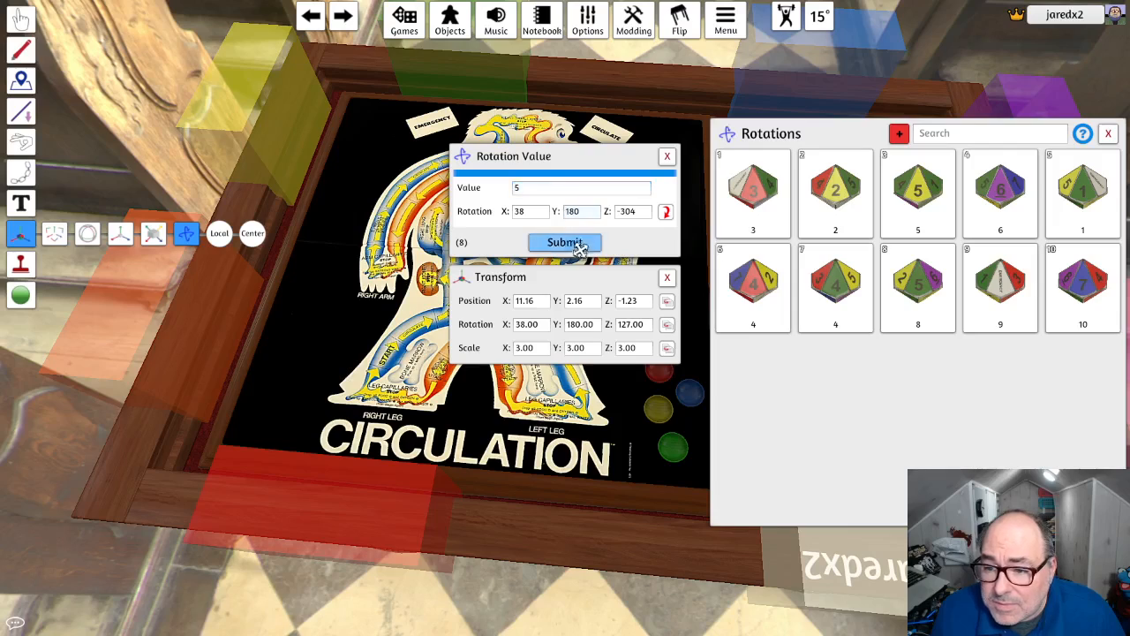
left_click(569, 242)
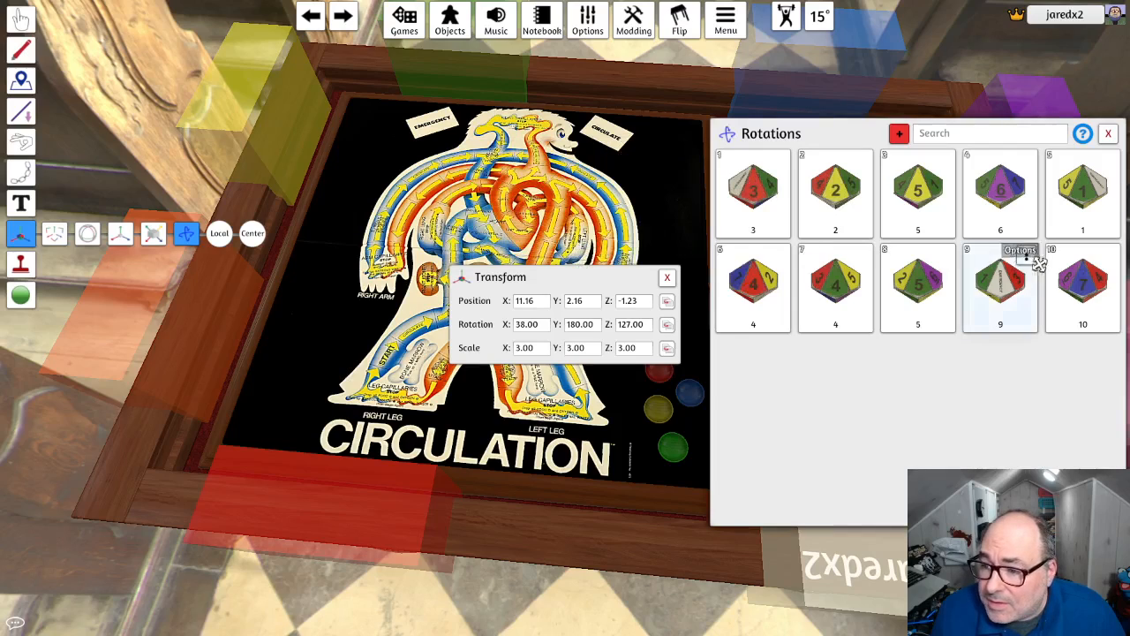
- Set the value of the tenth rotation, showing the blue 7 face, to 7 and submit it
left_click(1108, 256)
left_click(1116, 275)
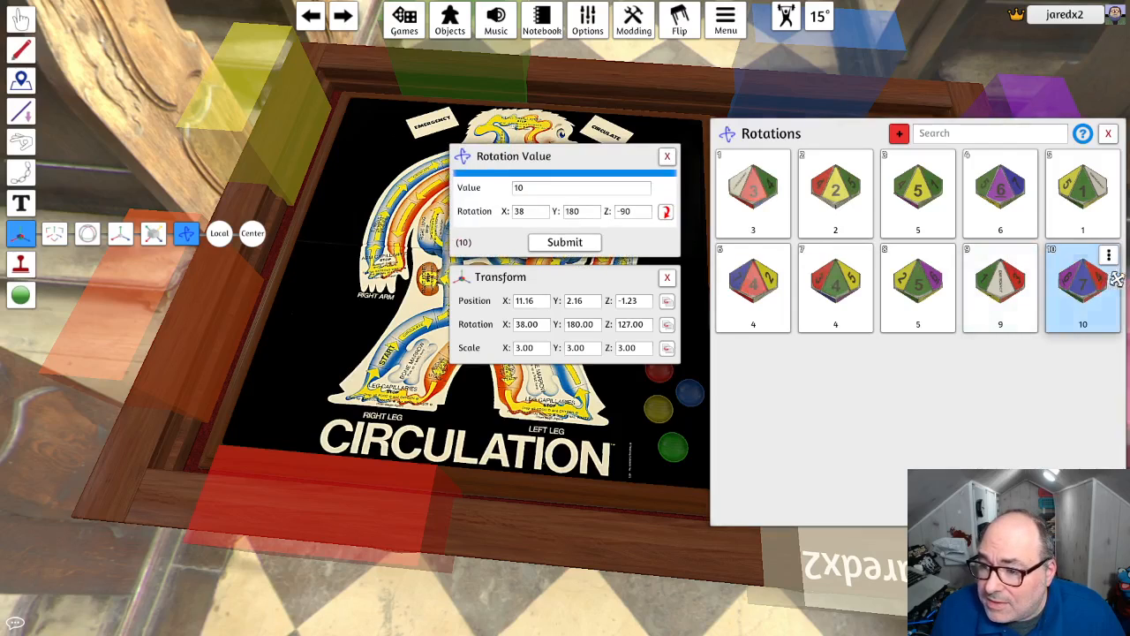
left_click(614, 190)
type("7")
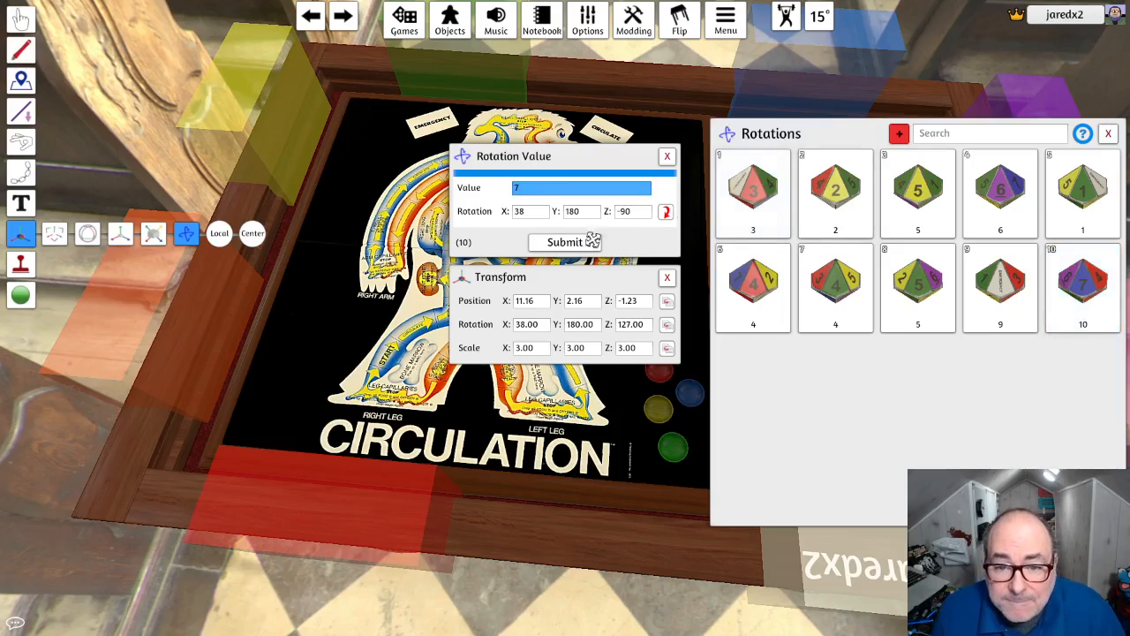
left_click(565, 242)
- Set the value of the ninth rotation, showing the white face, to Emergency, submit it and close the rotation list, returning to the Grab tool
left_click(1027, 255)
left_click(1034, 276)
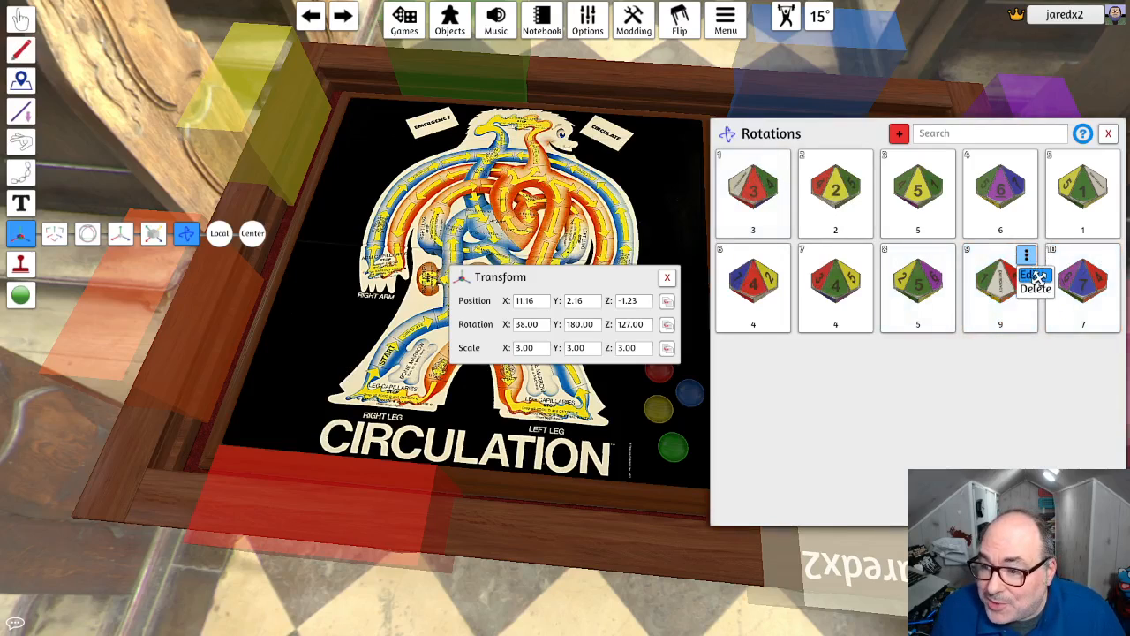
left_click(536, 192)
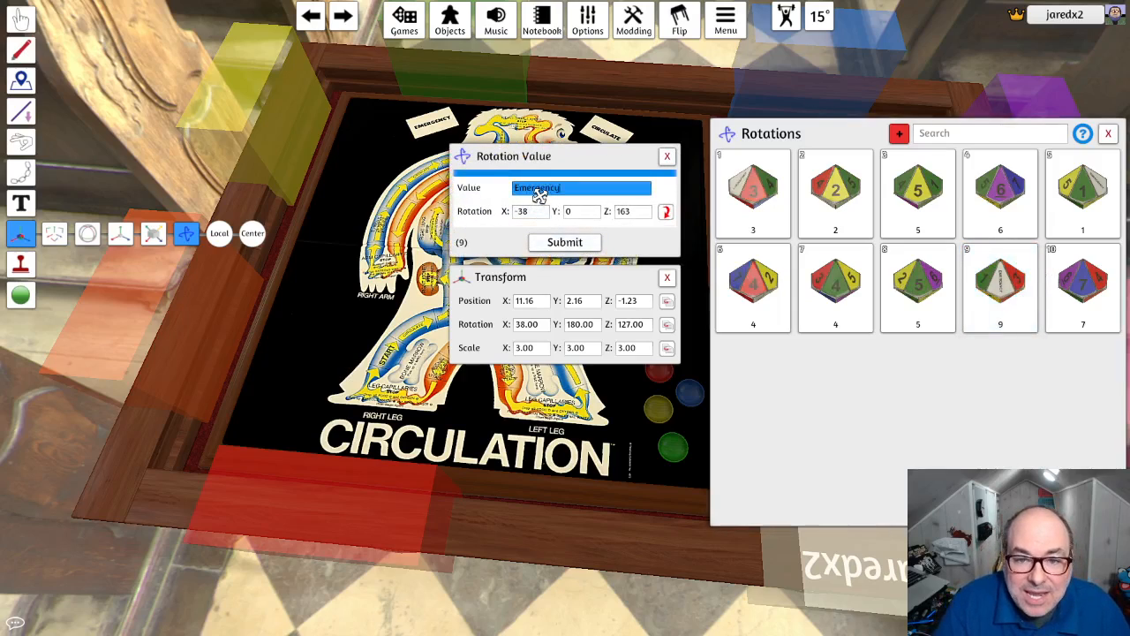
left_click(565, 242)
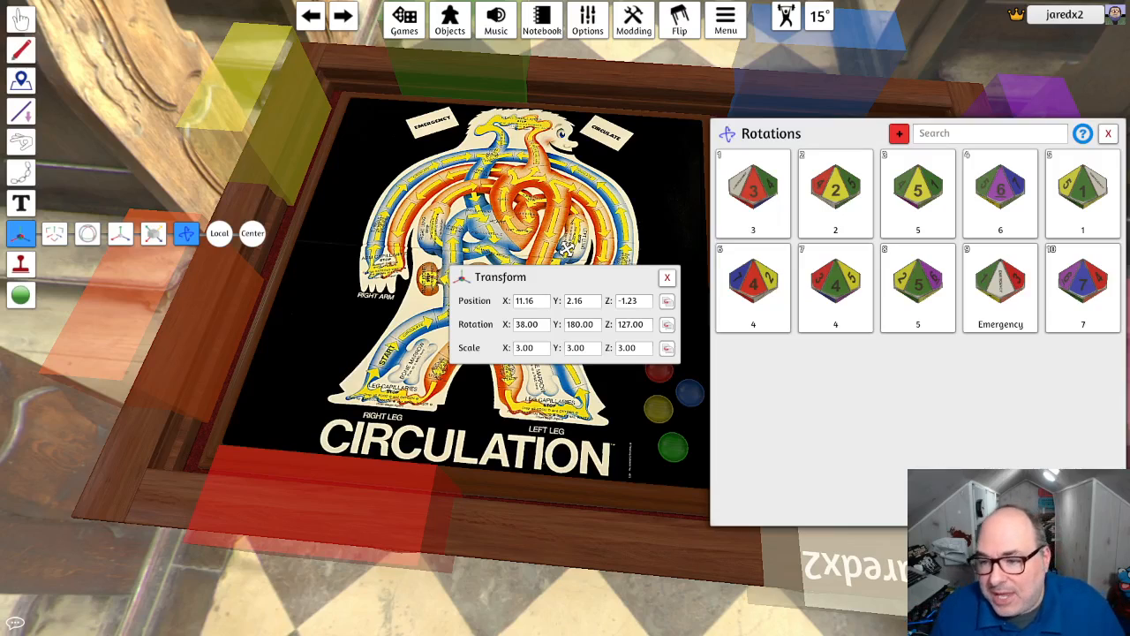
left_click(1109, 136)
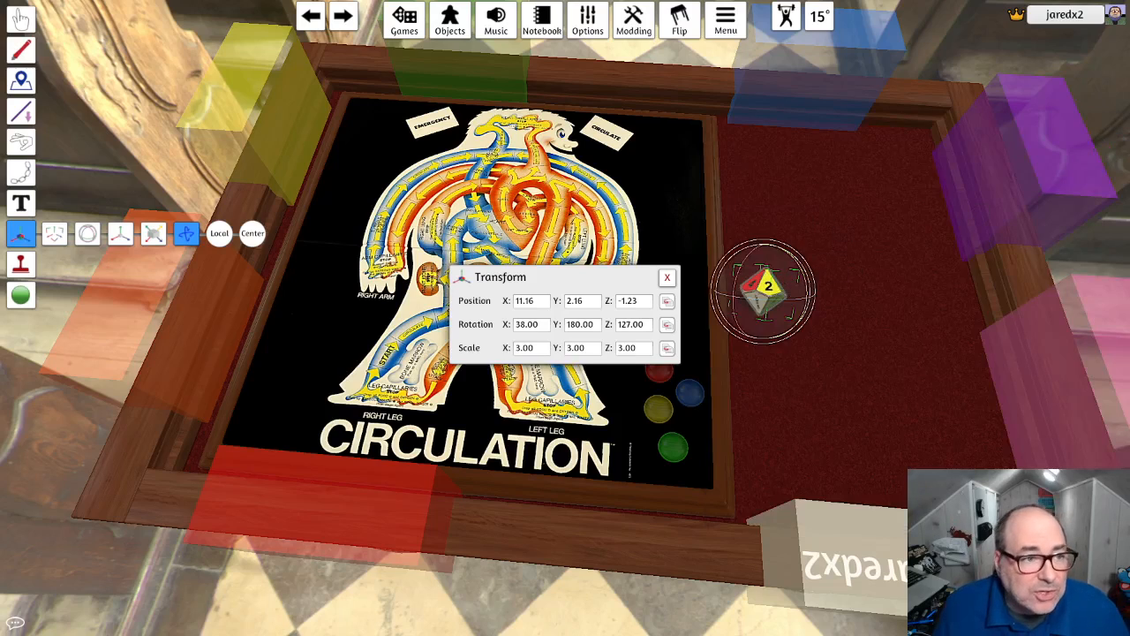
left_click(20, 18)
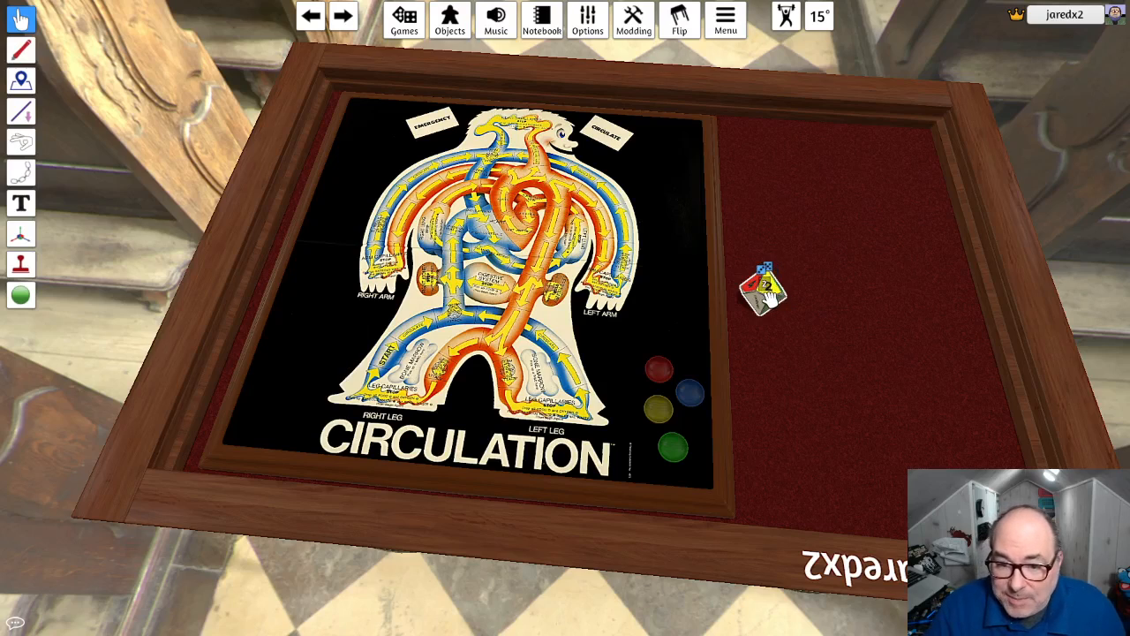
- Test the coloured d10 by moving it across the felt and rolling it repeatedly, checking the value shown for each face
left_click_drag(768, 297, 821, 245)
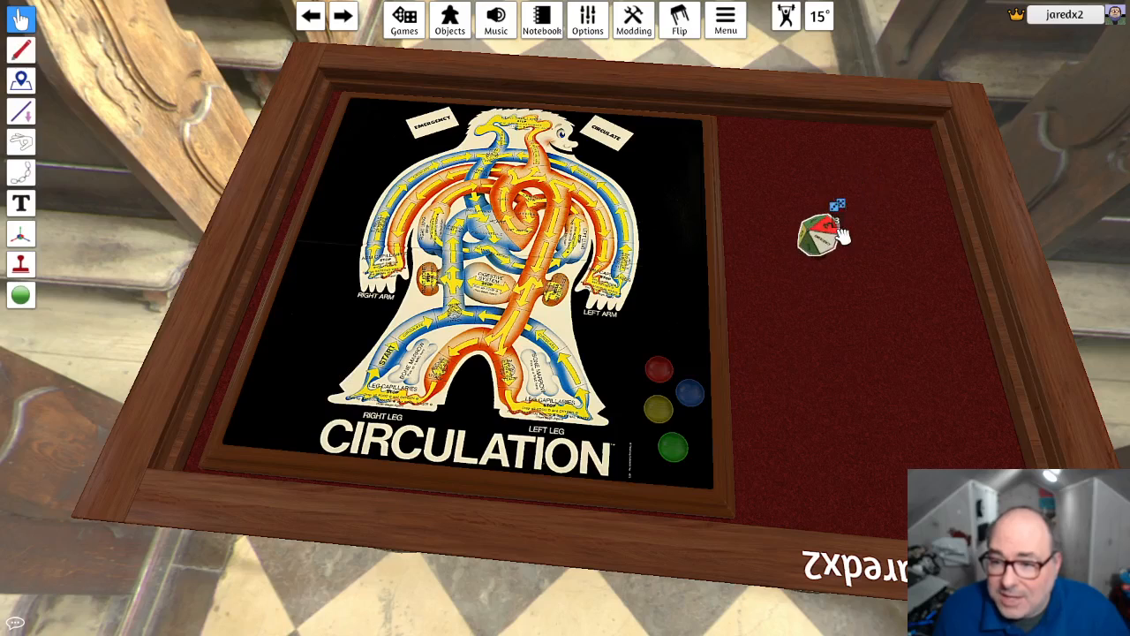
key("r")
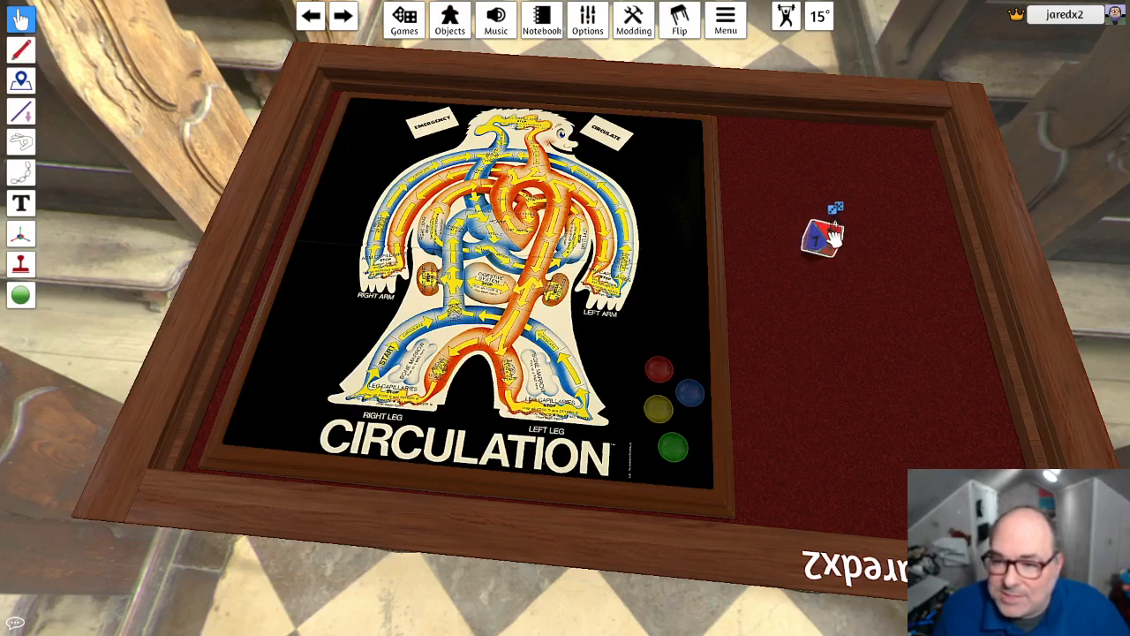
key("r")
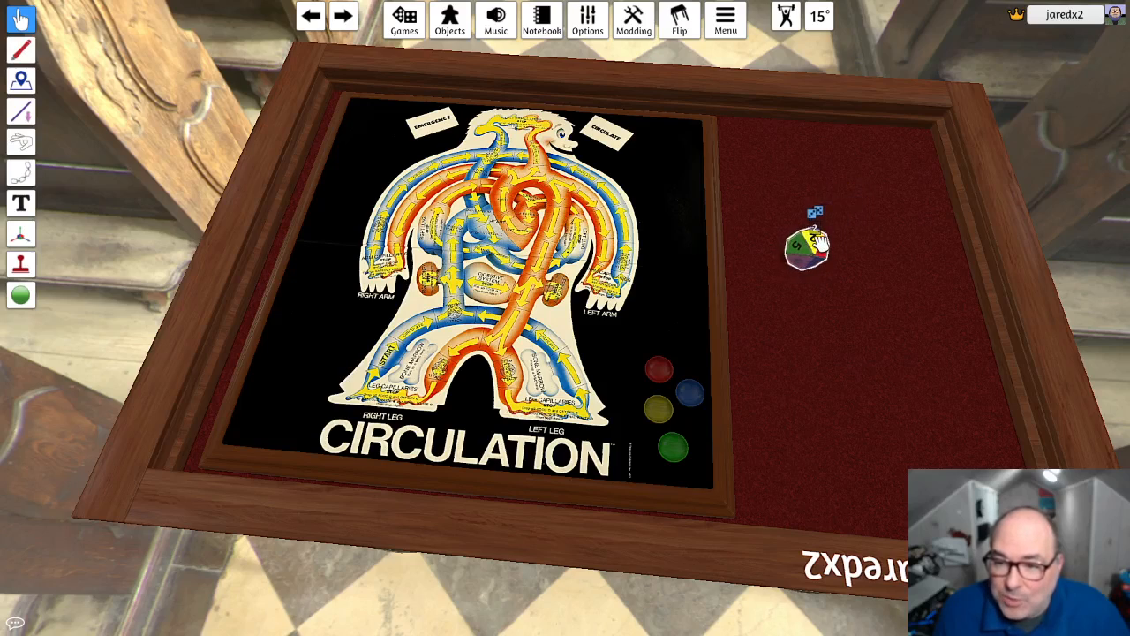
key("r")
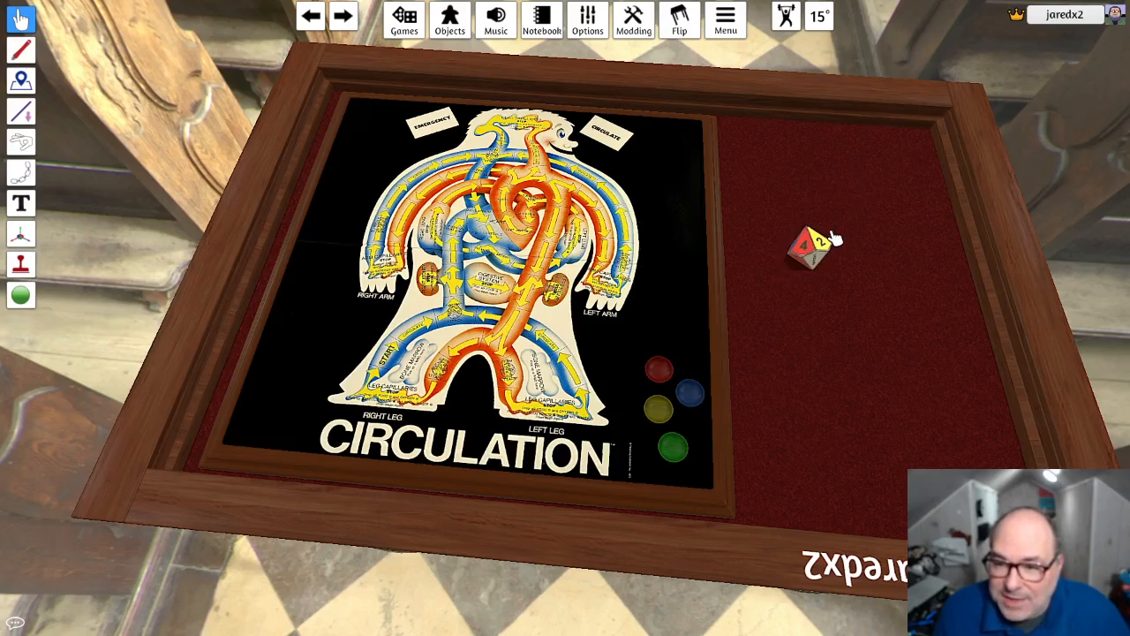
key("r")
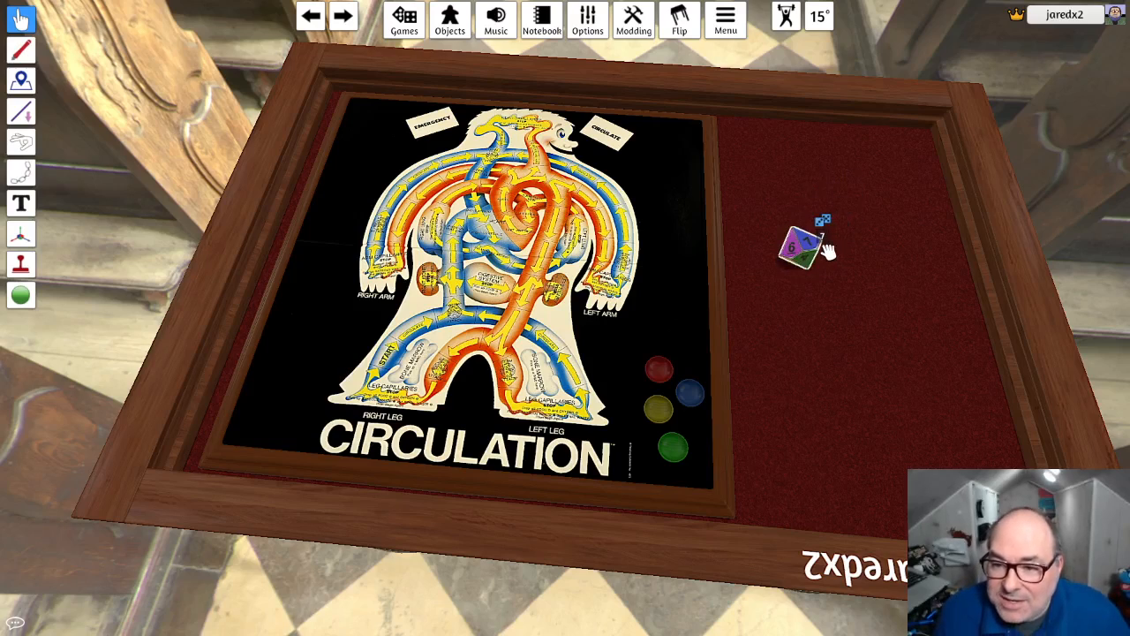
key("r")
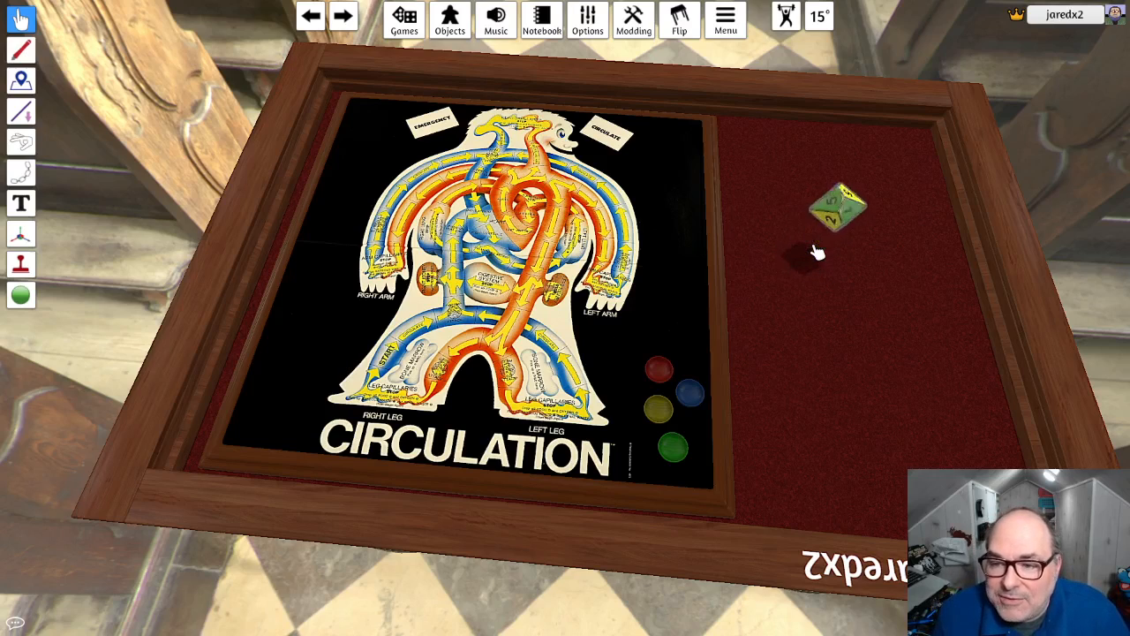
left_click_drag(817, 253, 839, 229)
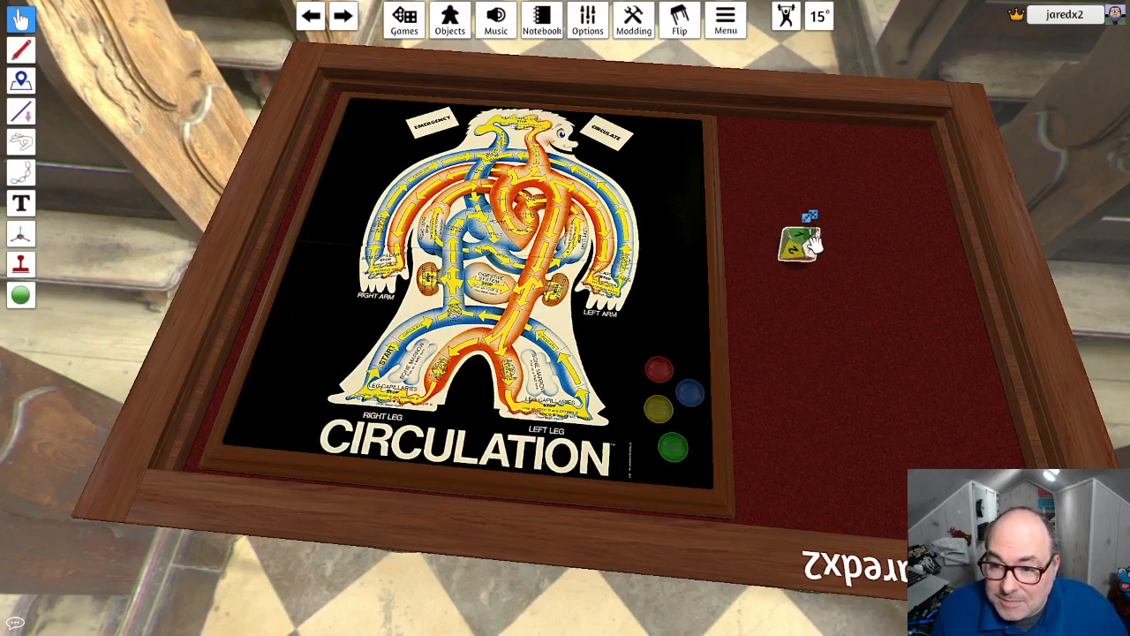
key("r")
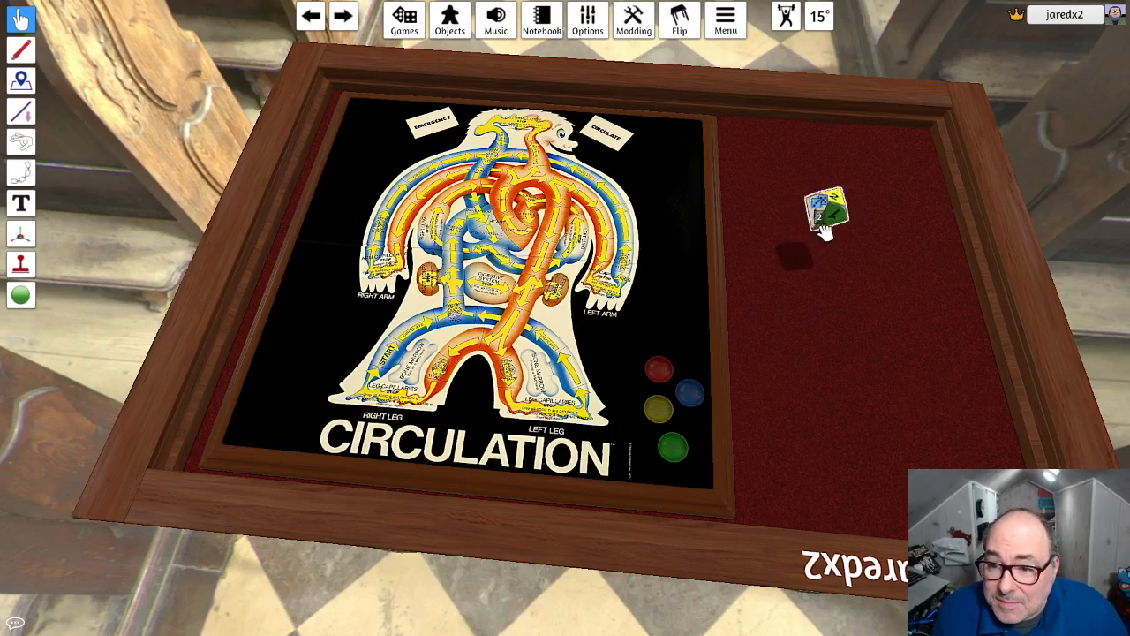
- Turn the coloured d10 to its Emergency face by choosing rotation value 9
right_click(809, 243)
mouse_move(850, 268)
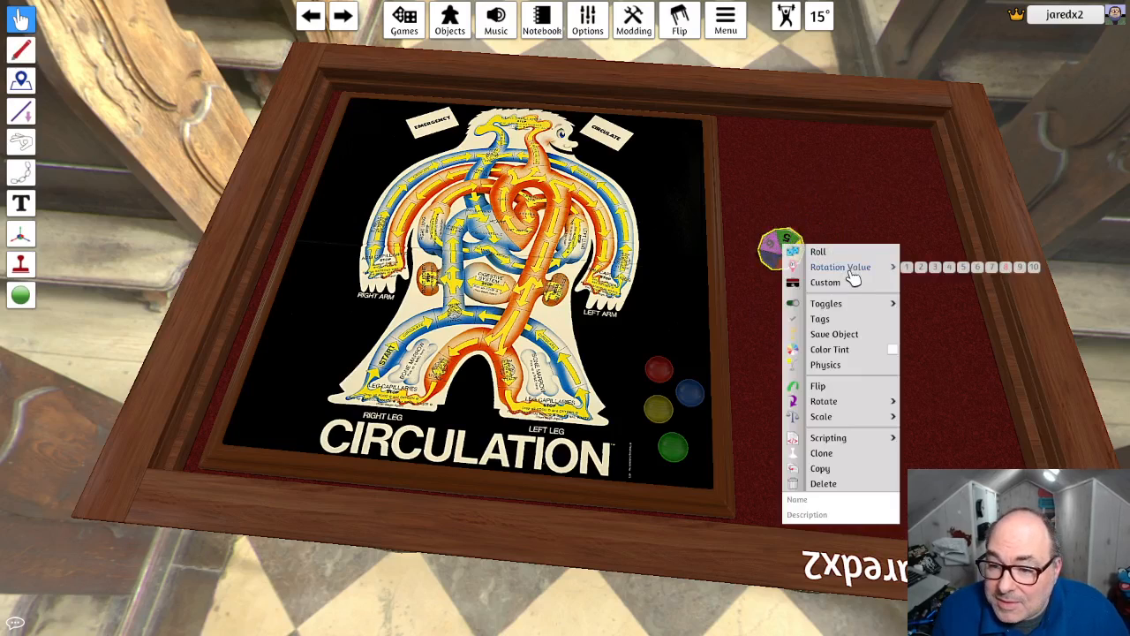
left_click(1025, 276)
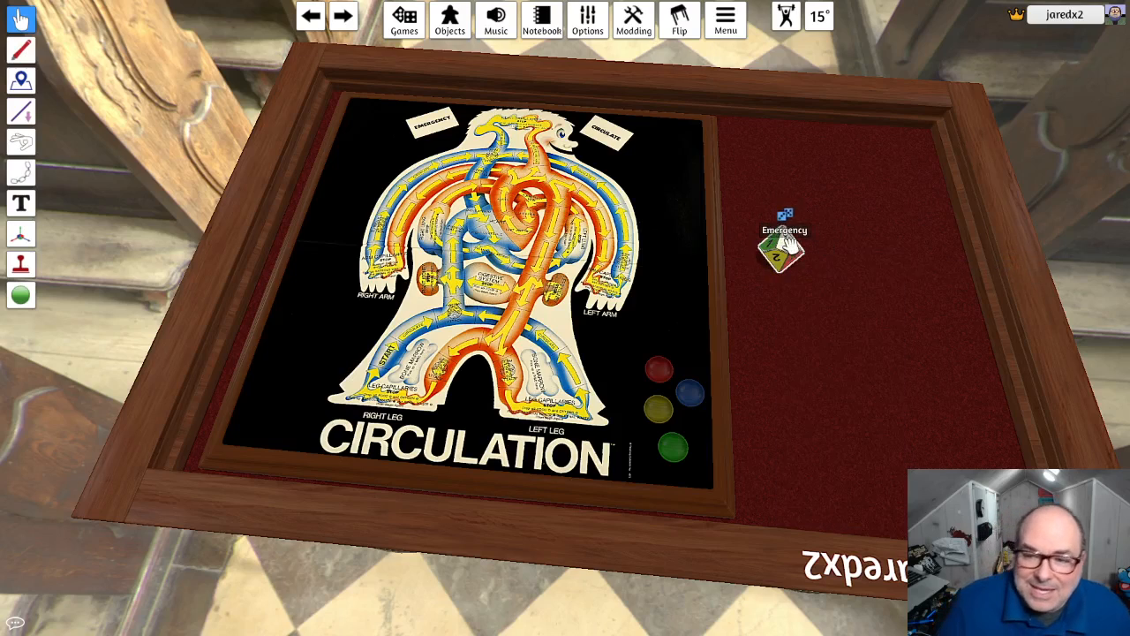
- Move the coloured d10 to the far corner of the felt beside the board, then clone it and place one copy nearer the front
left_click_drag(787, 250, 765, 134)
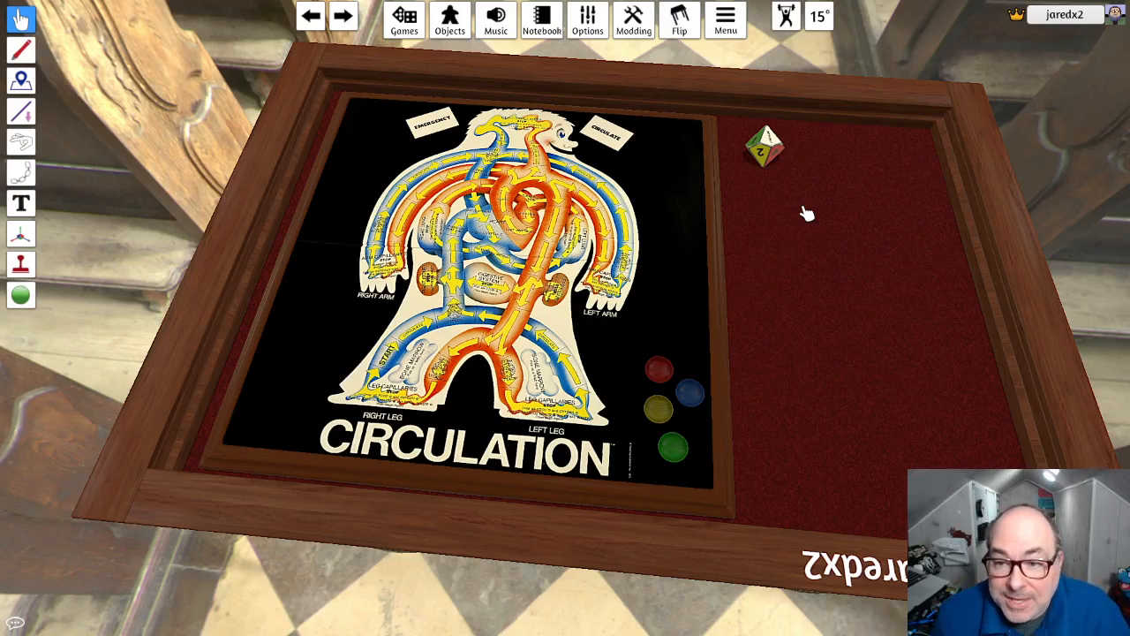
right_click(768, 156)
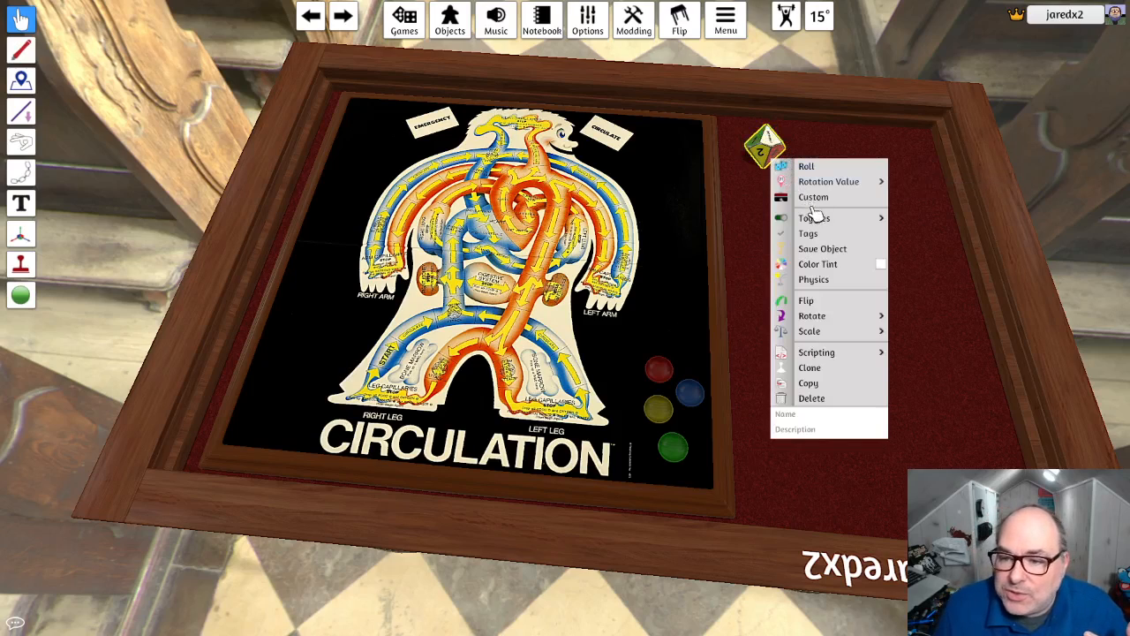
left_click(830, 368)
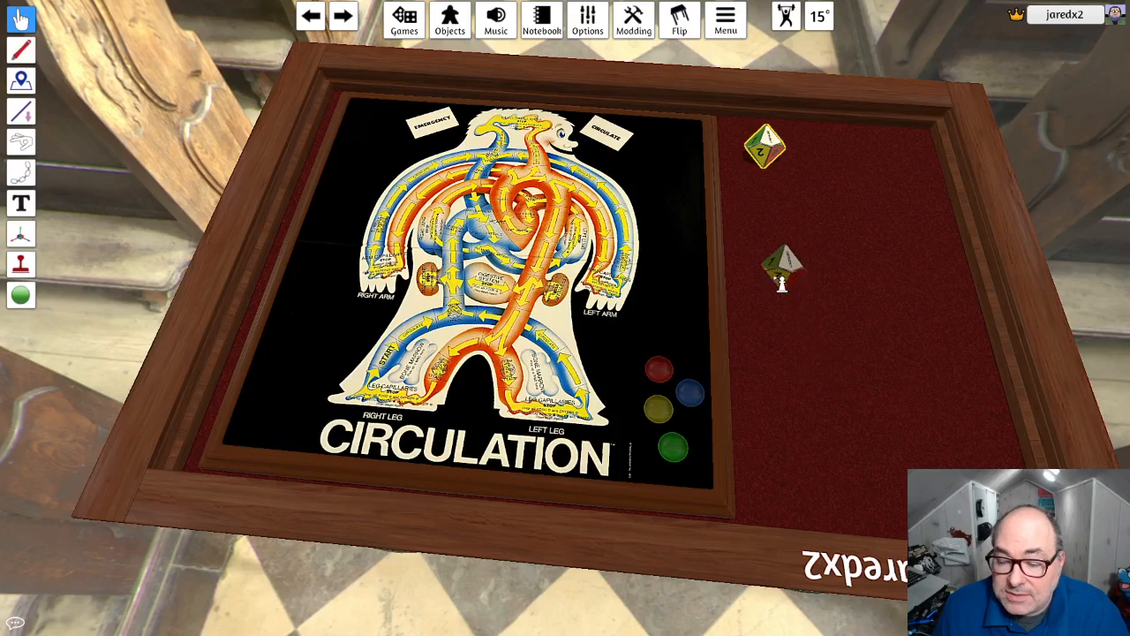
key("Escape")
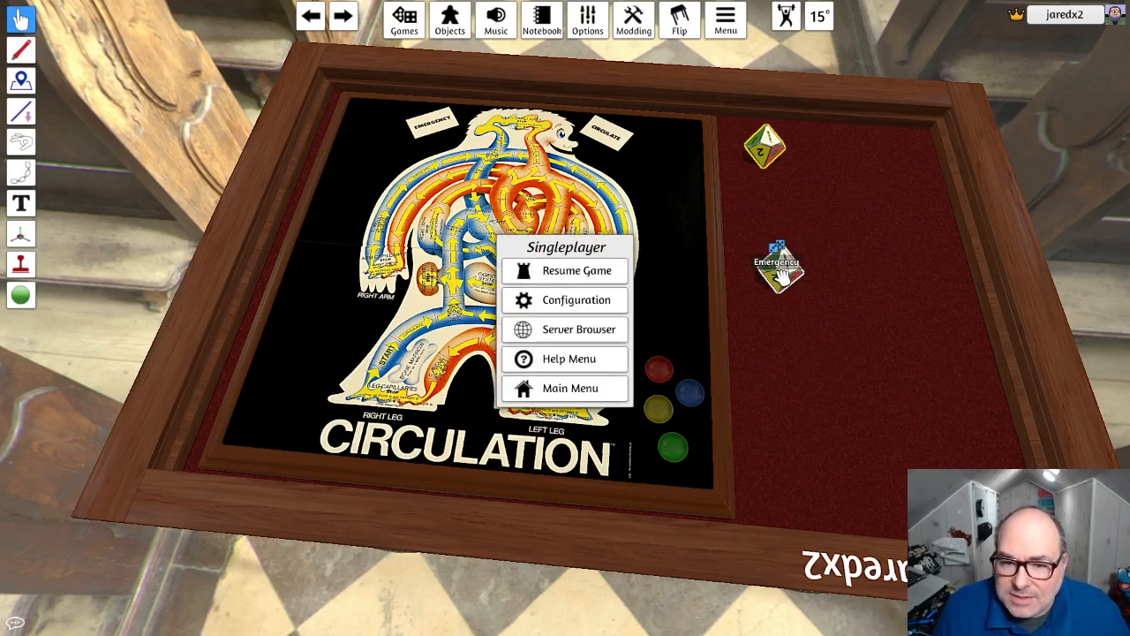
key("Escape")
- Replace the cloned die's image with D10-emergency.png, uploaded to the Steam Cloud root folder, and import it without updating the matching die
right_click(782, 277)
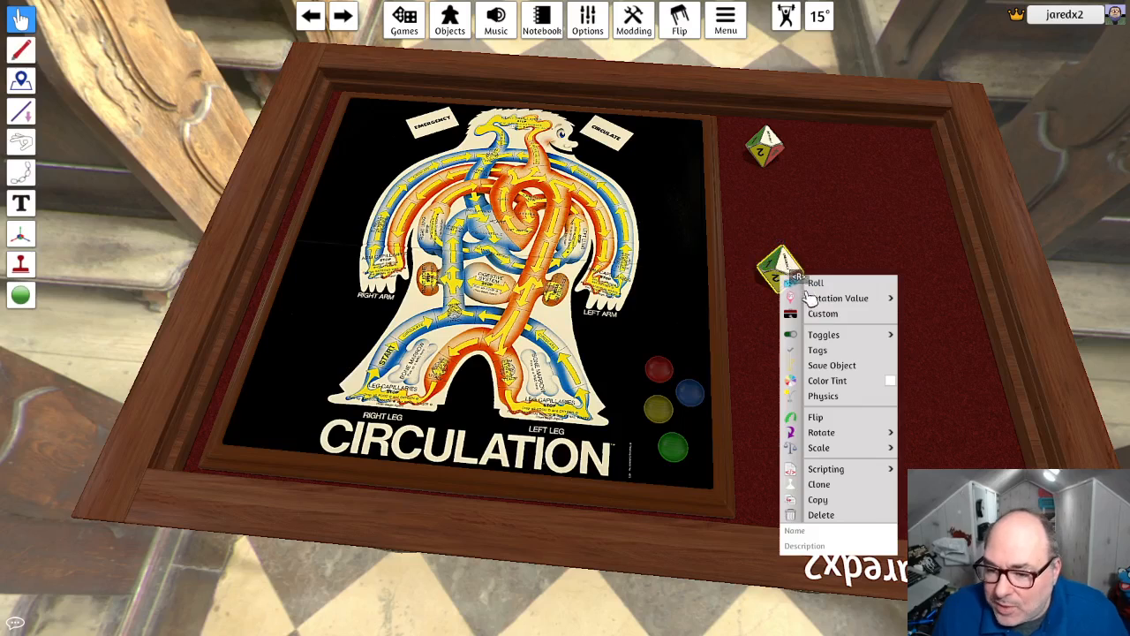
left_click(826, 314)
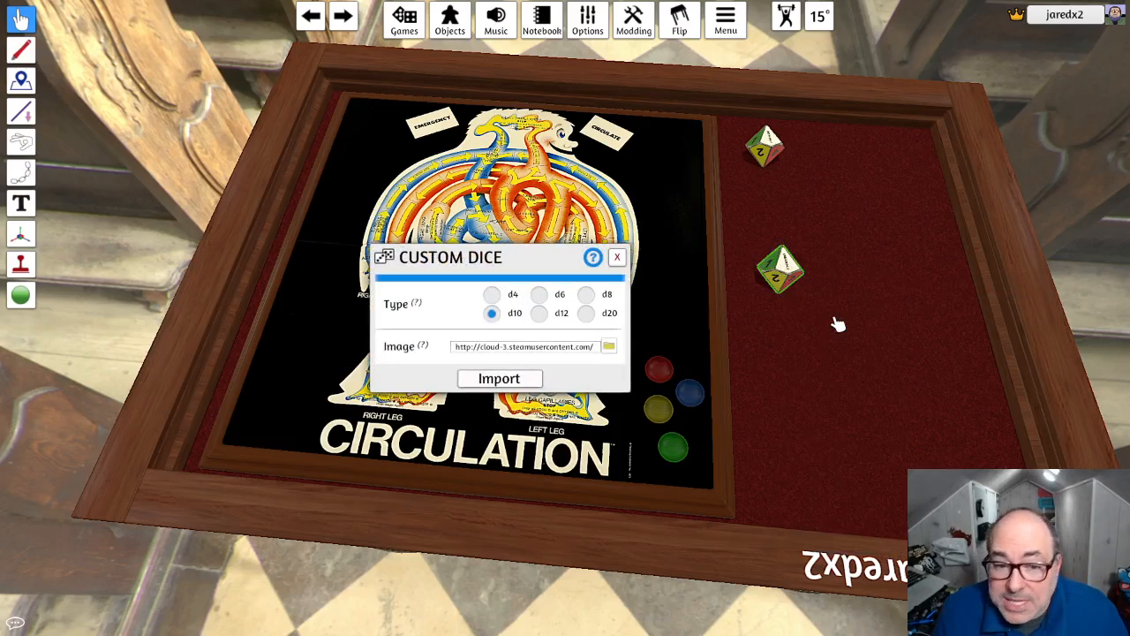
left_click(610, 347)
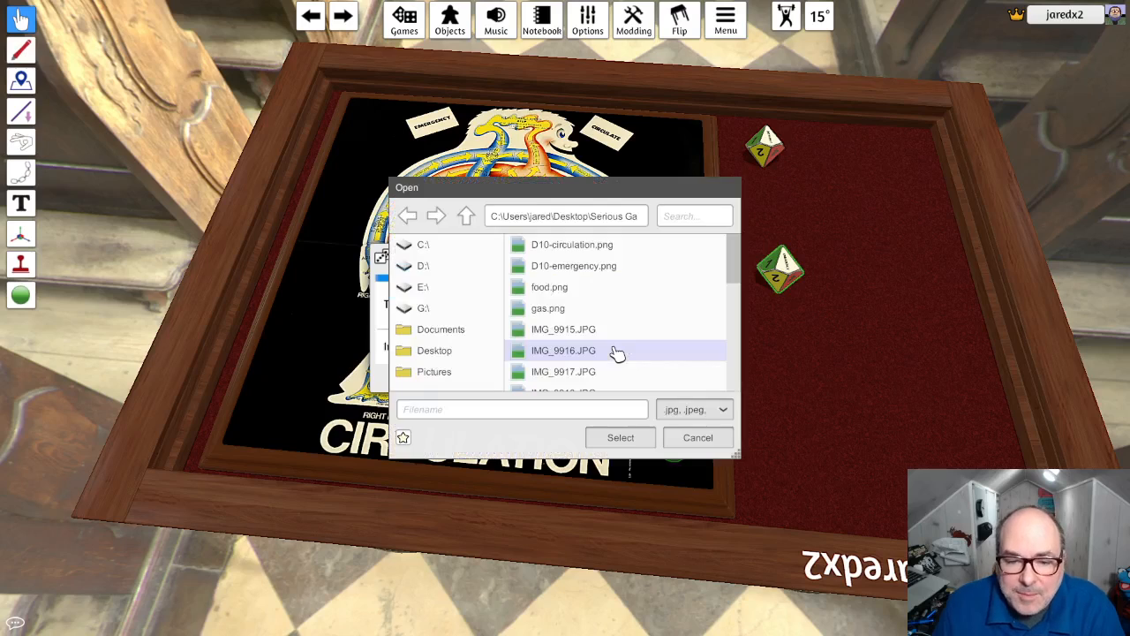
left_click(591, 273)
left_click(620, 437)
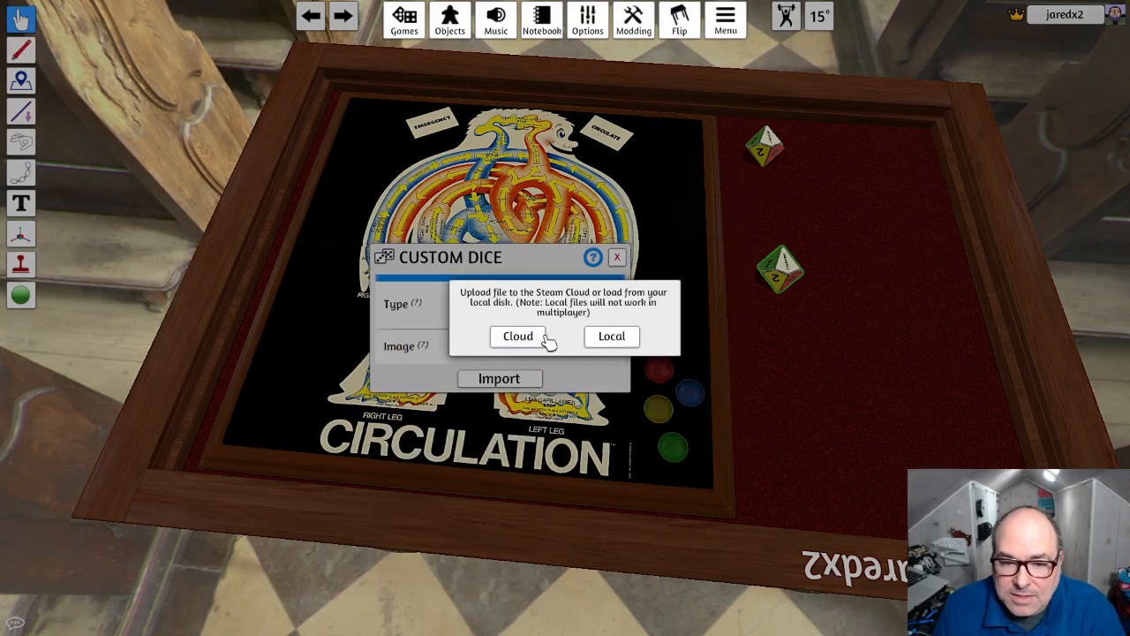
left_click(518, 338)
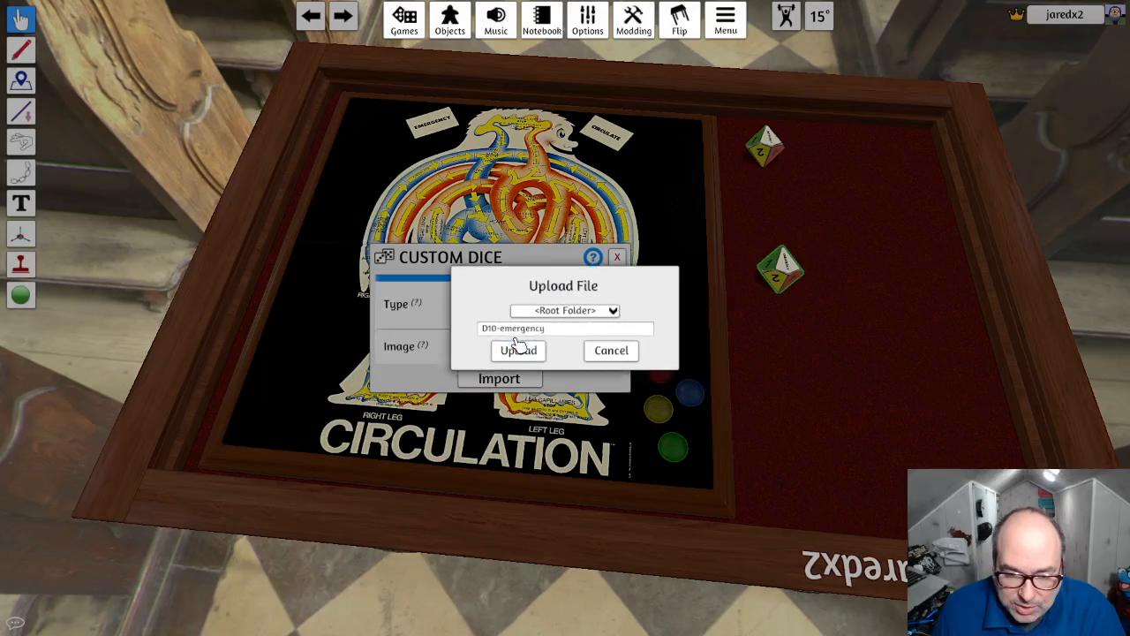
left_click(536, 352)
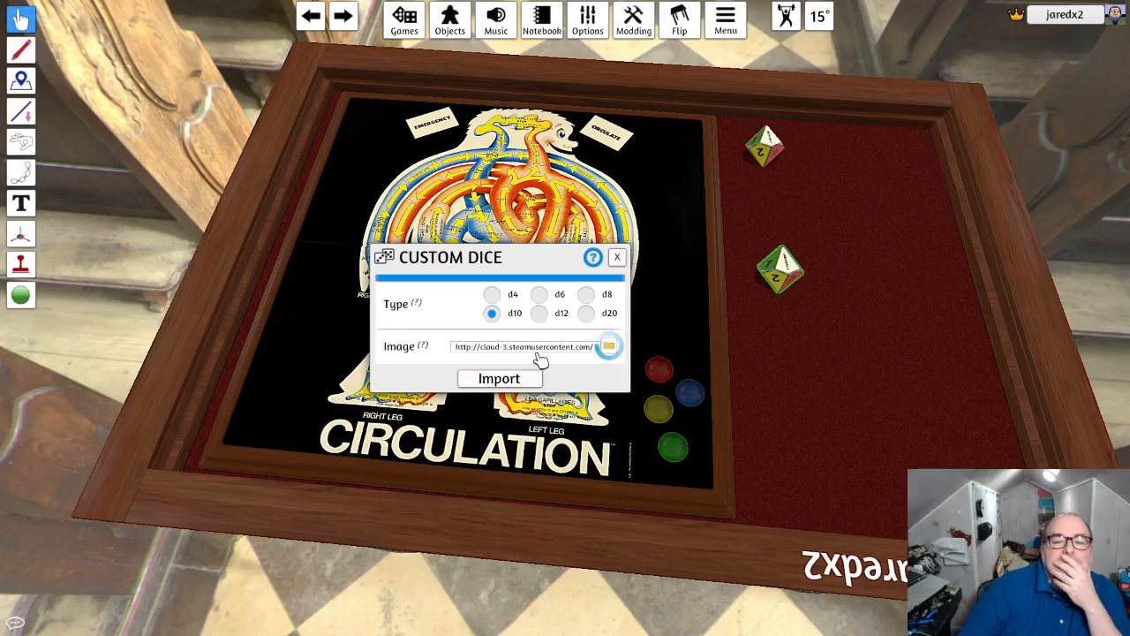
left_click(499, 379)
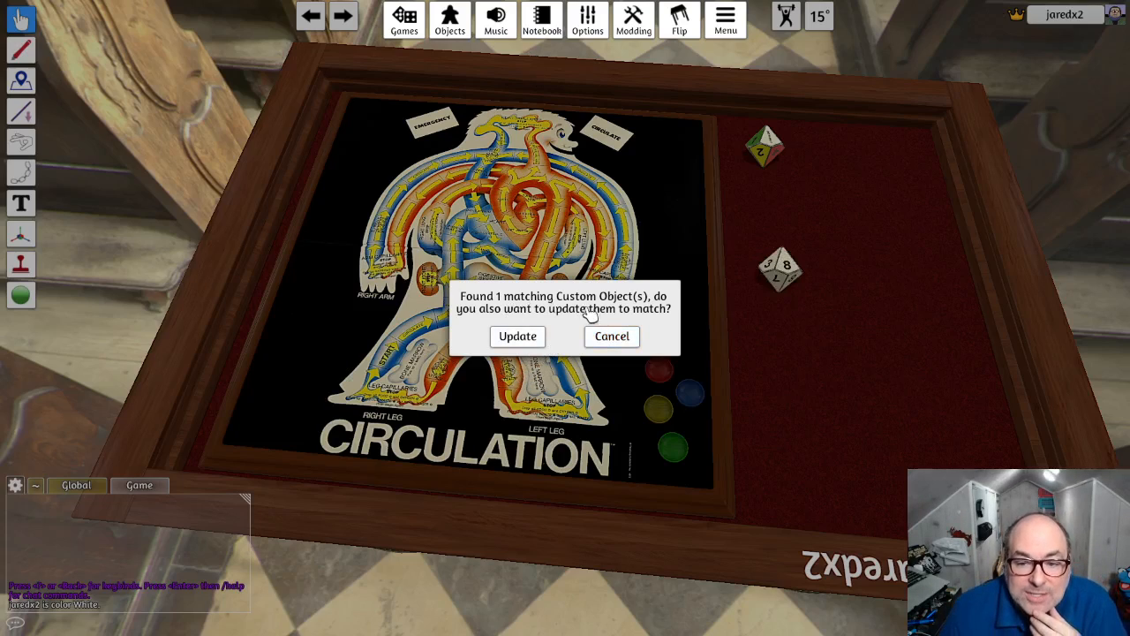
left_click(610, 336)
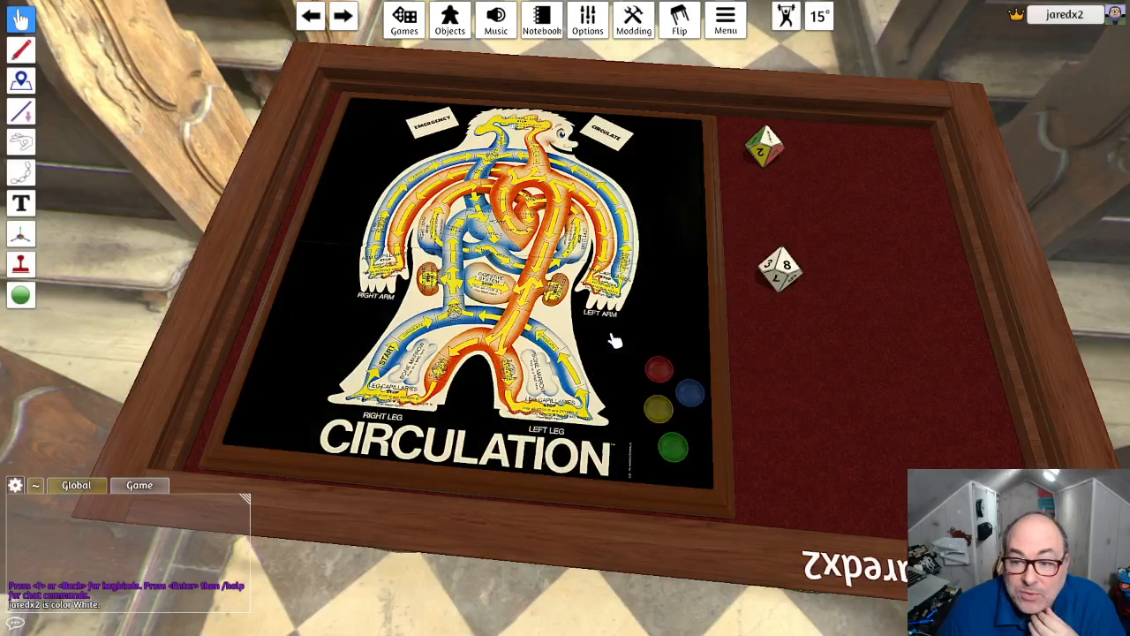
- Move the white emergency die slightly, open its rotation values and set the second rotation, showing the 7 face, to 7
left_click_drag(813, 270, 805, 199)
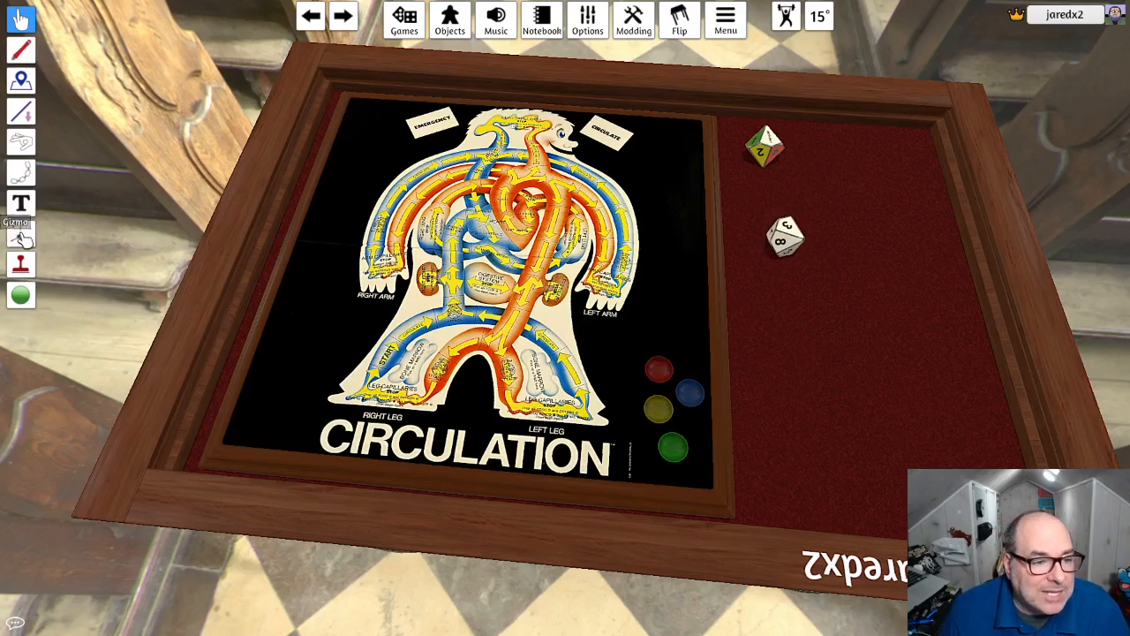
mouse_move(22, 234)
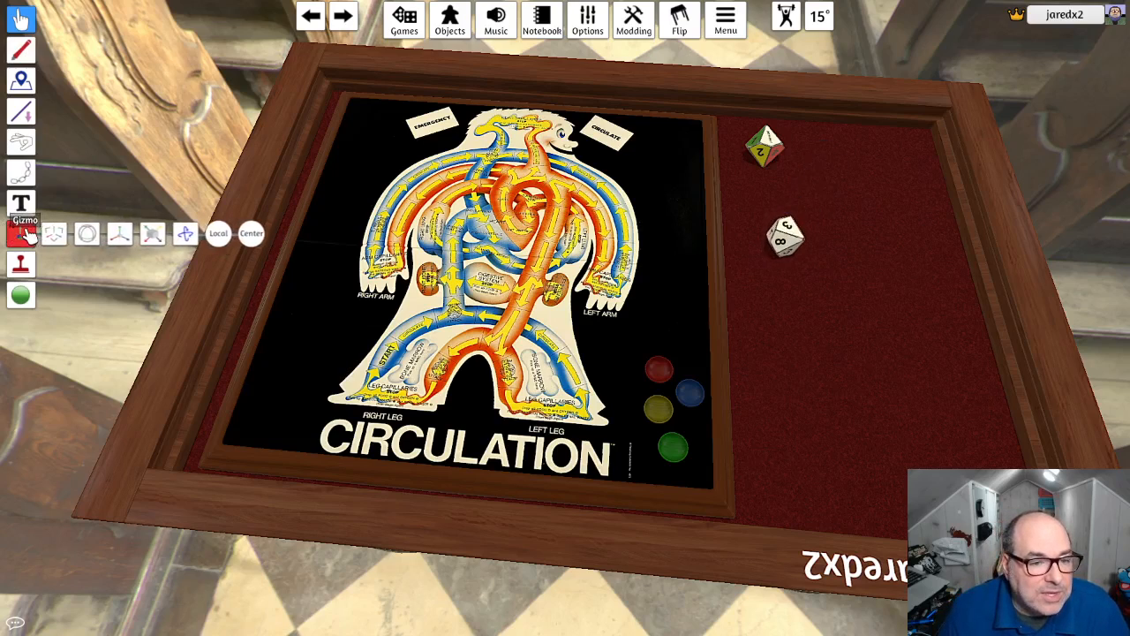
left_click(187, 234)
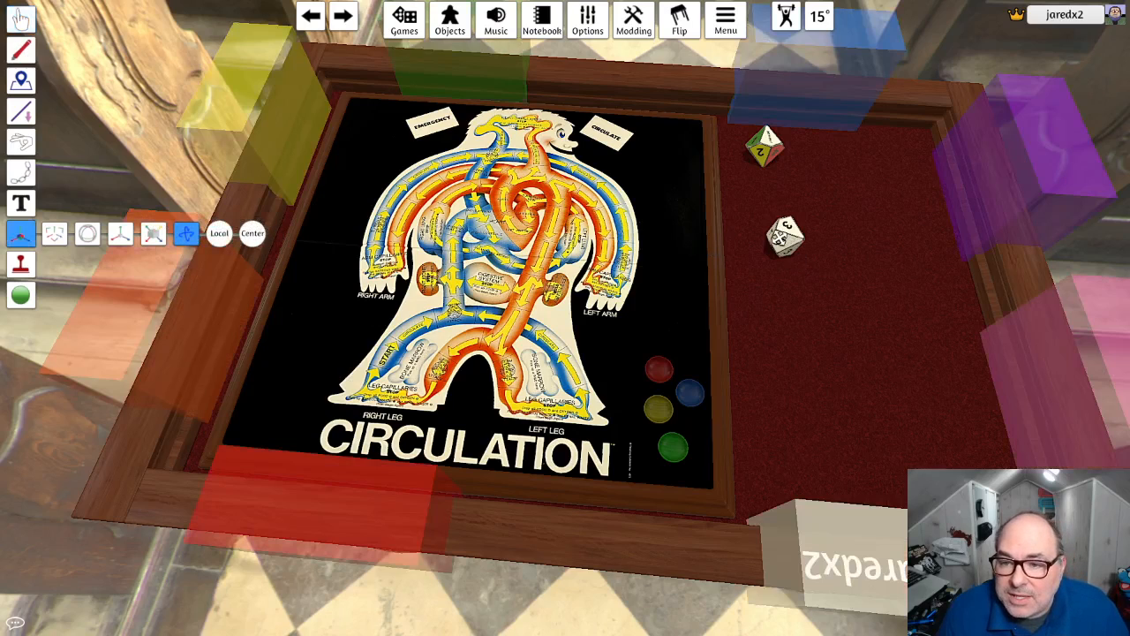
left_click(785, 237)
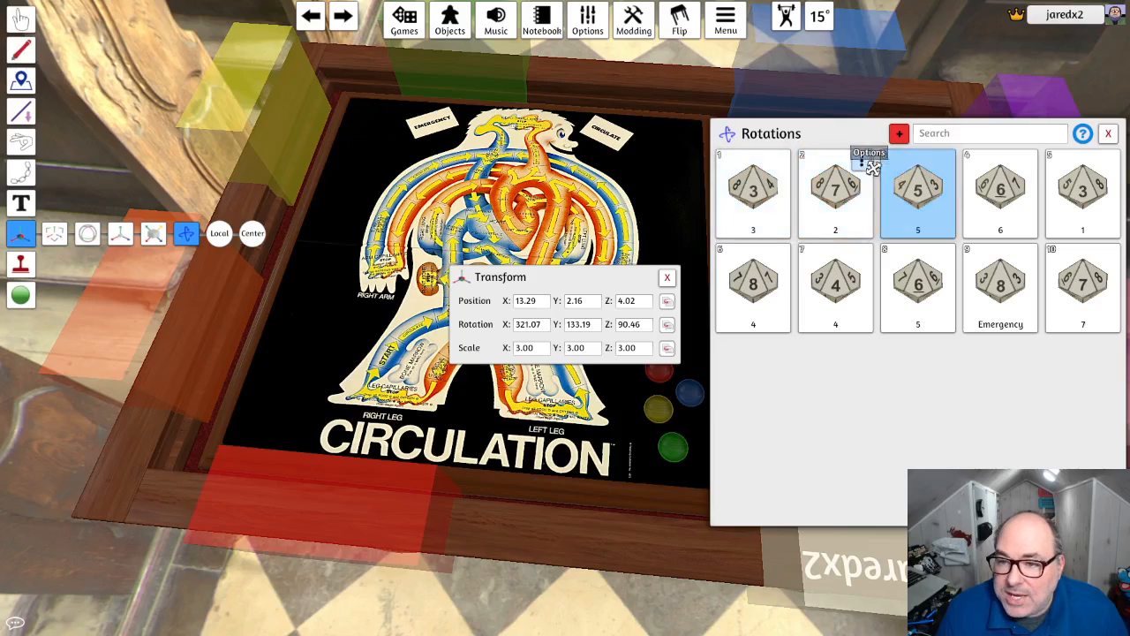
left_click(863, 164)
left_click(869, 189)
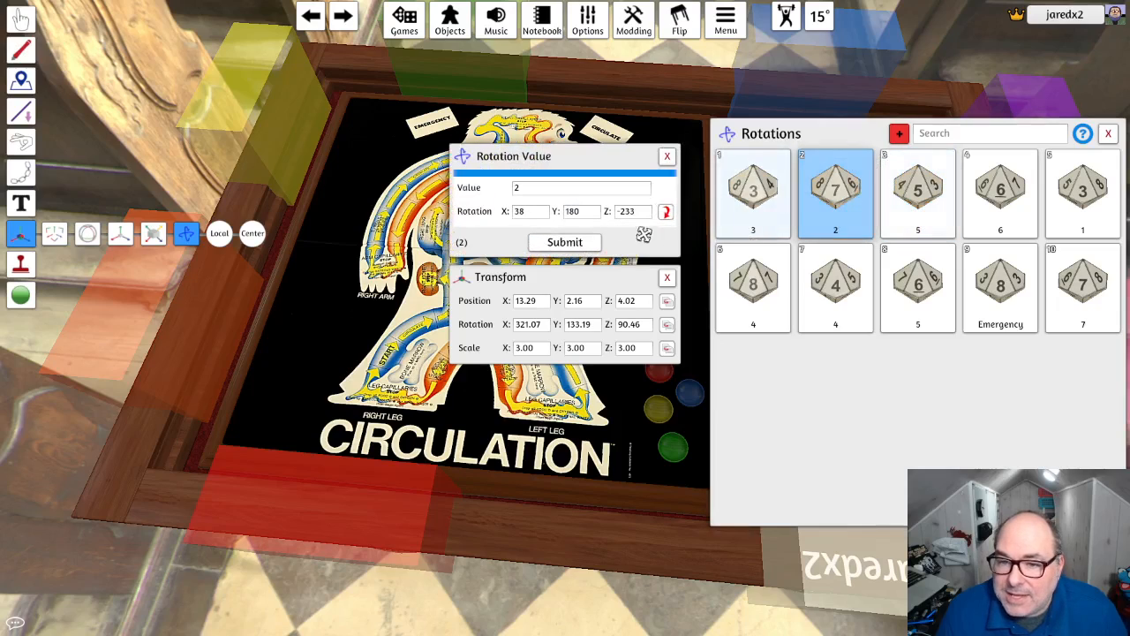
left_click(549, 193)
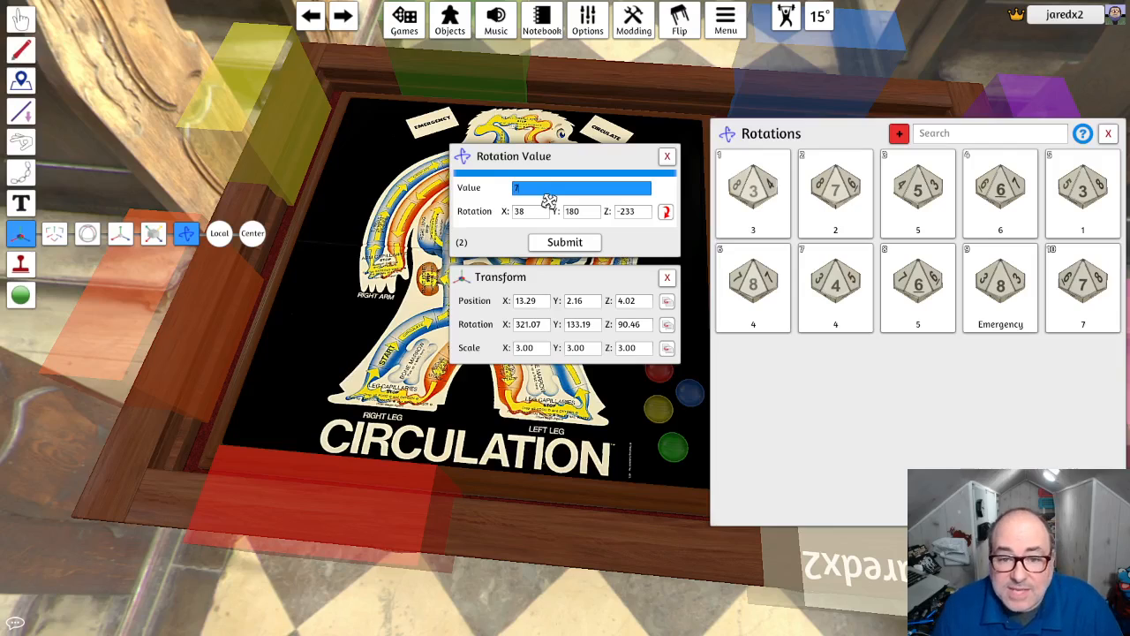
left_click(573, 243)
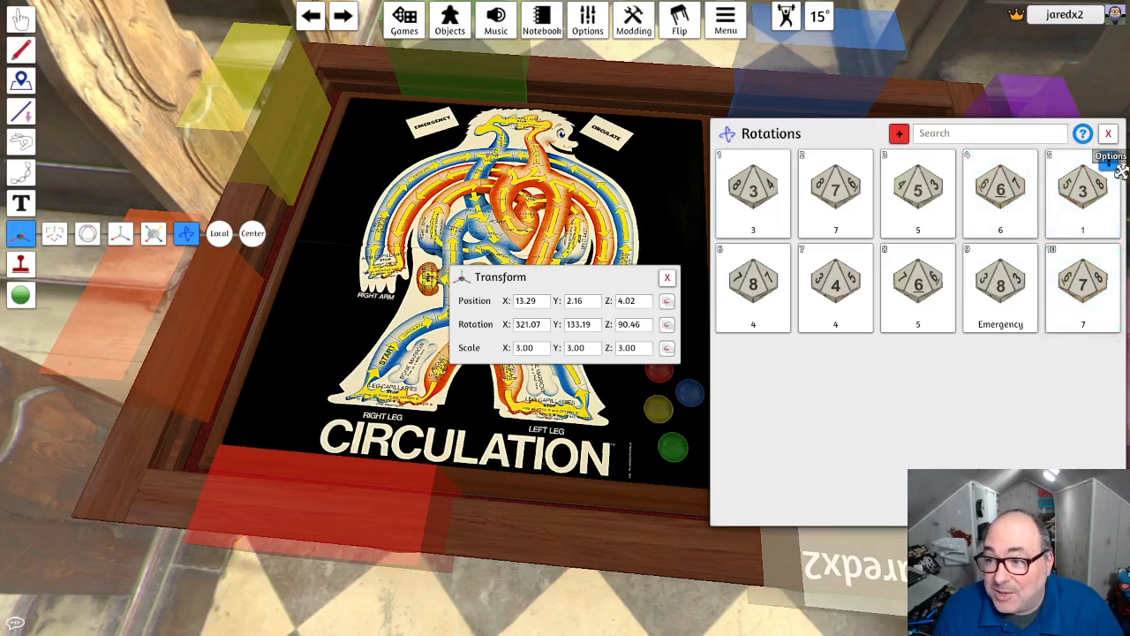
- Set the white emergency die's fifth rotation, which shows the 3 face, to value 3
left_click(1111, 161)
left_click(1113, 180)
left_click(583, 191)
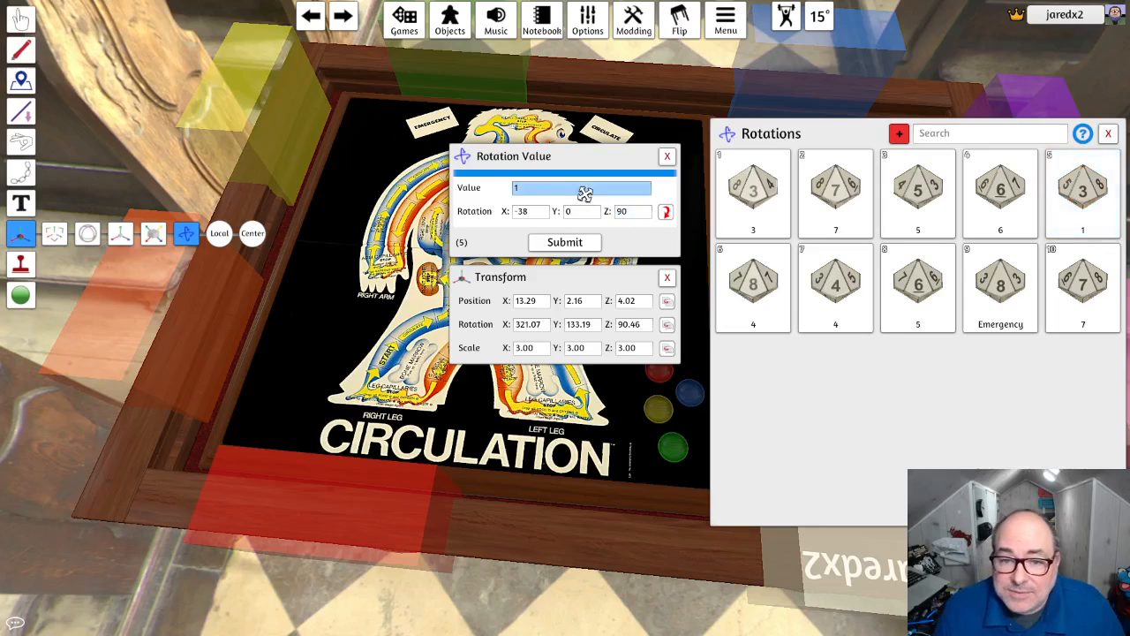
type("3")
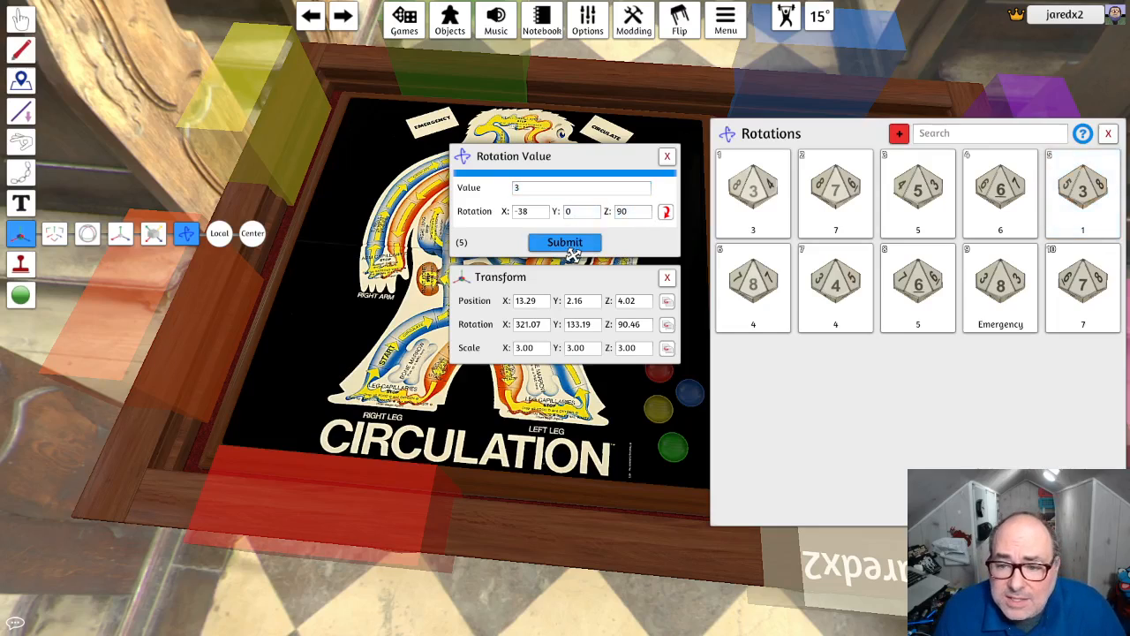
left_click(565, 242)
- Set the white die's sixth rotation, which shows the 8 face, to value 8
left_click(787, 260)
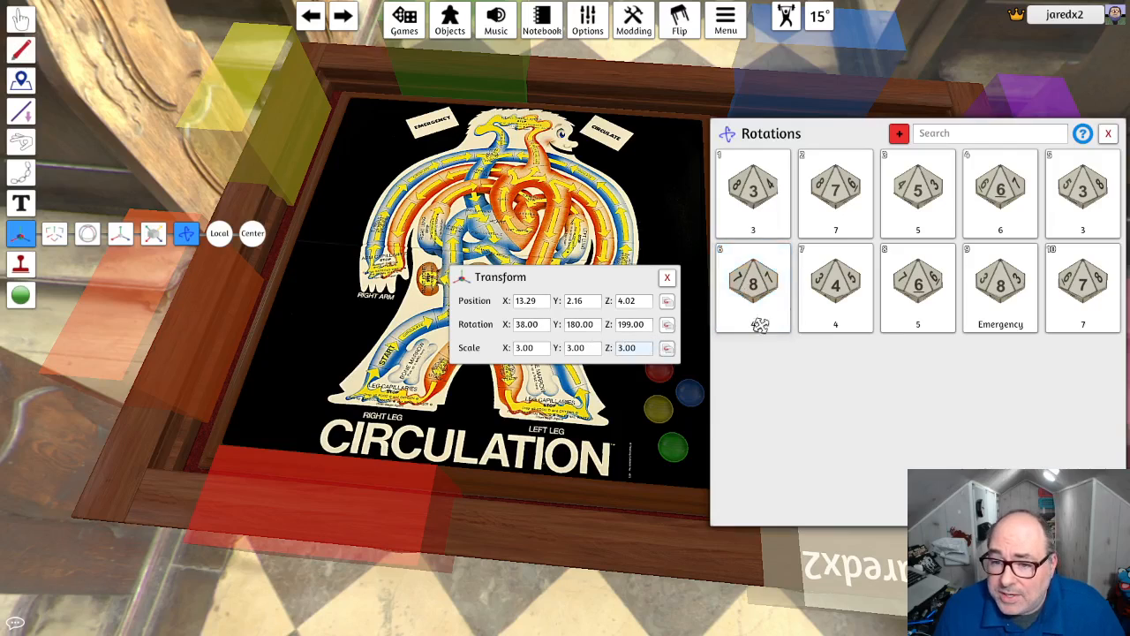
left_click(782, 261)
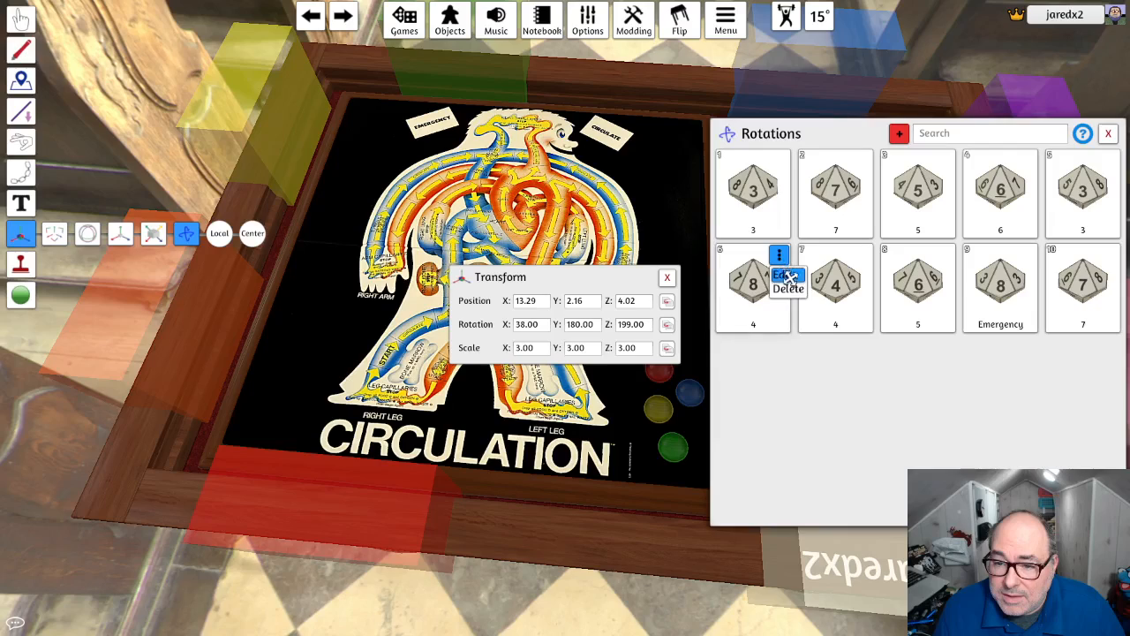
left_click(780, 258)
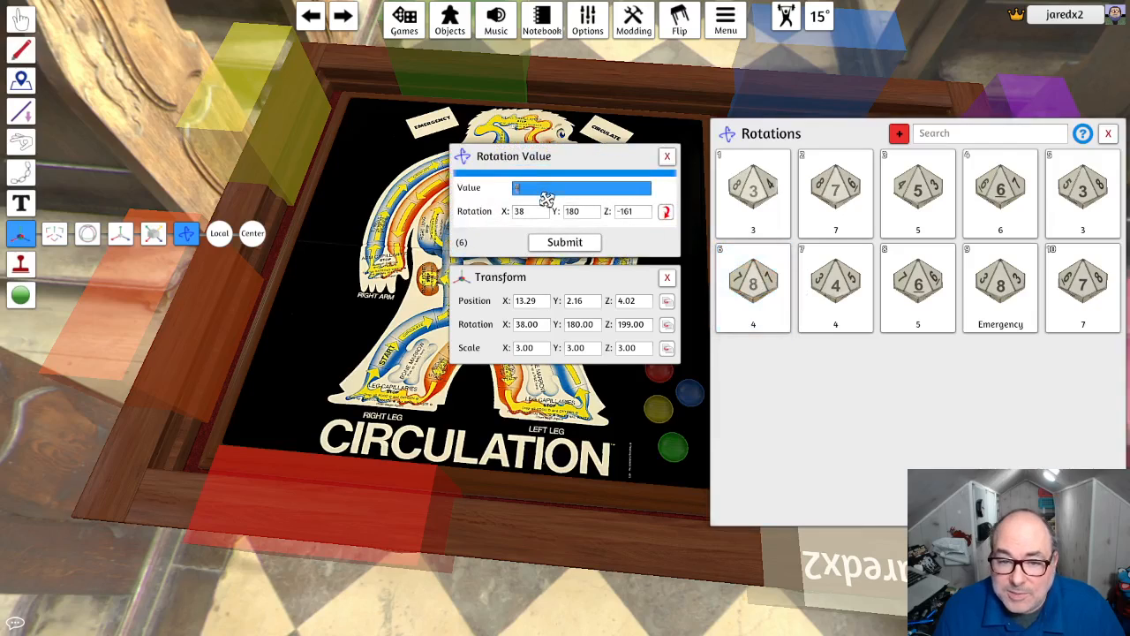
type("8")
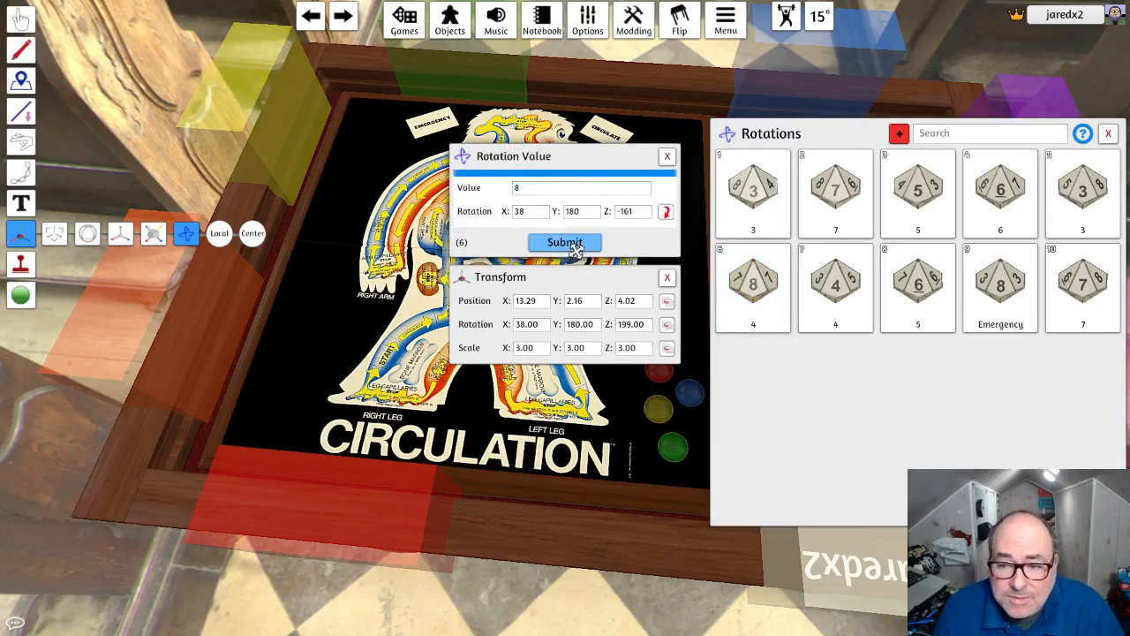
left_click(565, 242)
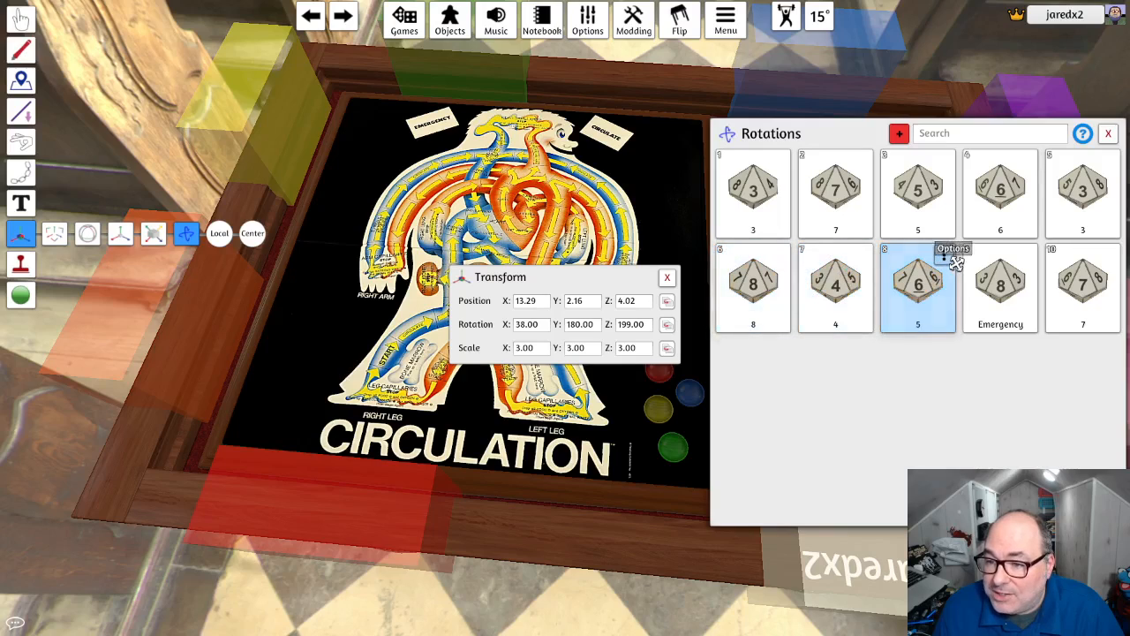
- Set the white die's eighth rotation, which shows the 6 face, to value 6
left_click(944, 255)
left_click(950, 271)
double_click(566, 190)
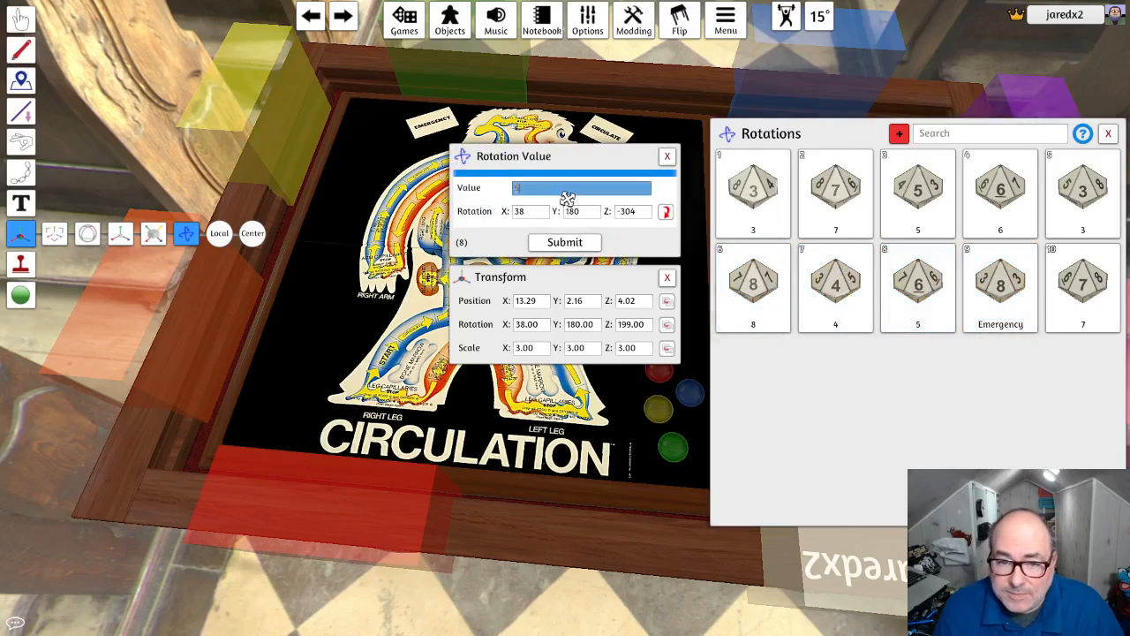
left_click(565, 242)
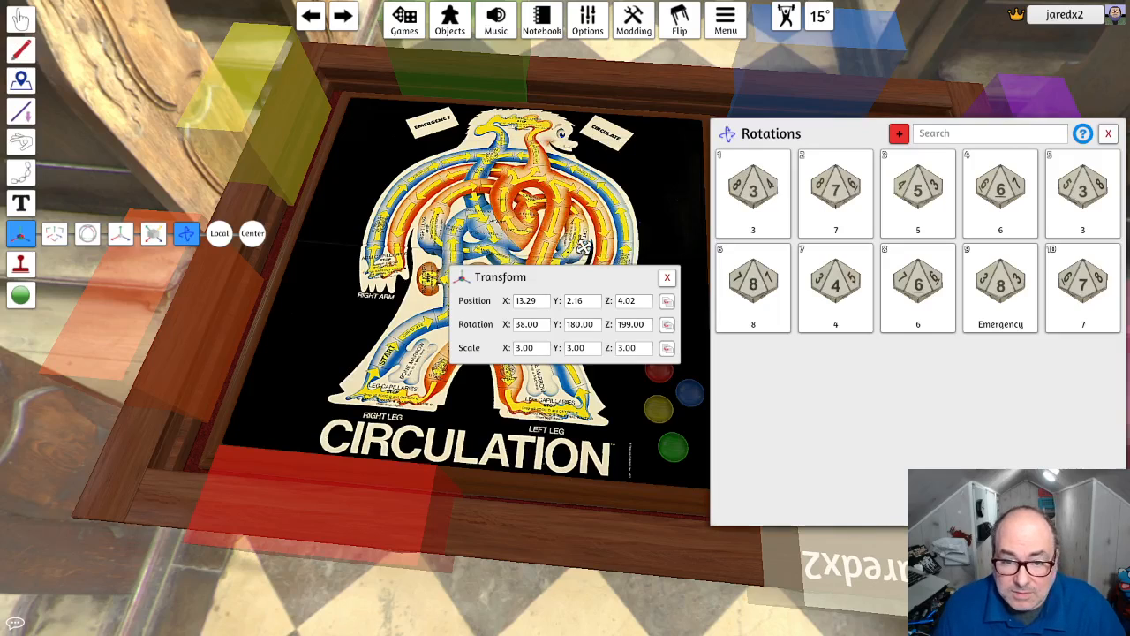
- Replace the ninth rotation's Emergency value with 8 to match its face, and close the white die's rotations list
left_click(1027, 255)
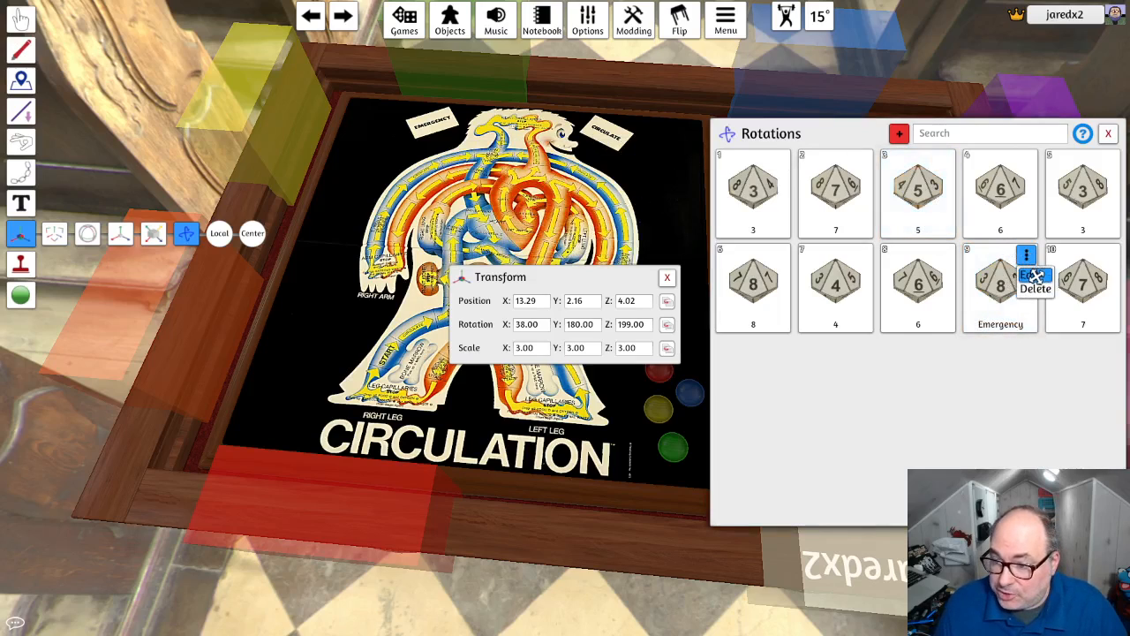
left_click(1032, 271)
left_click_drag(578, 194, 497, 194)
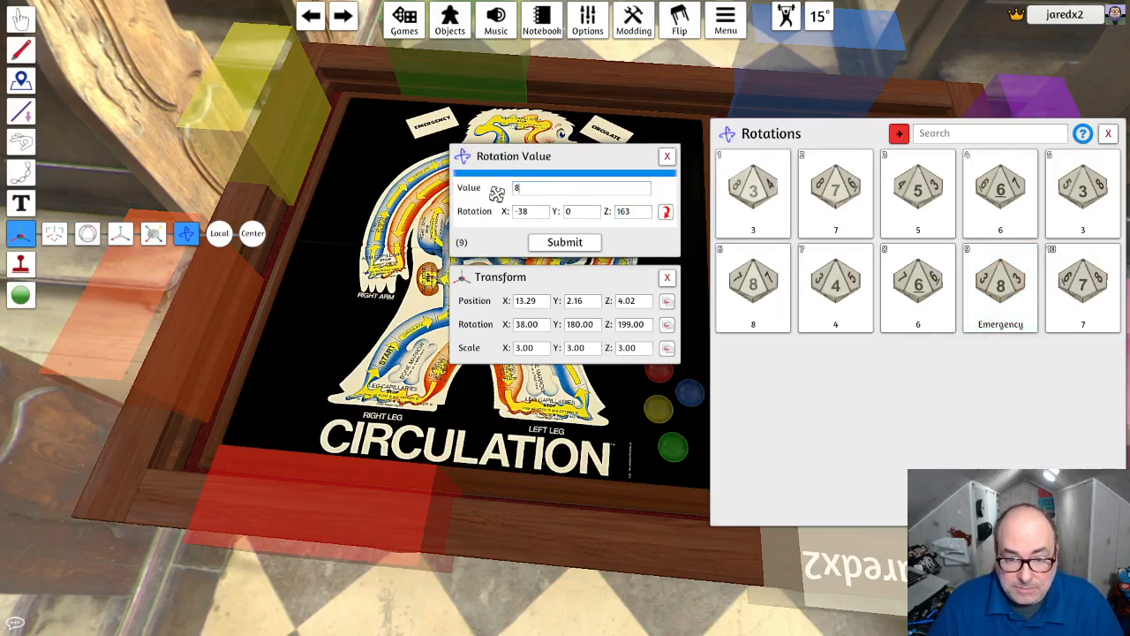
type("8")
left_click(565, 241)
left_click(1084, 309)
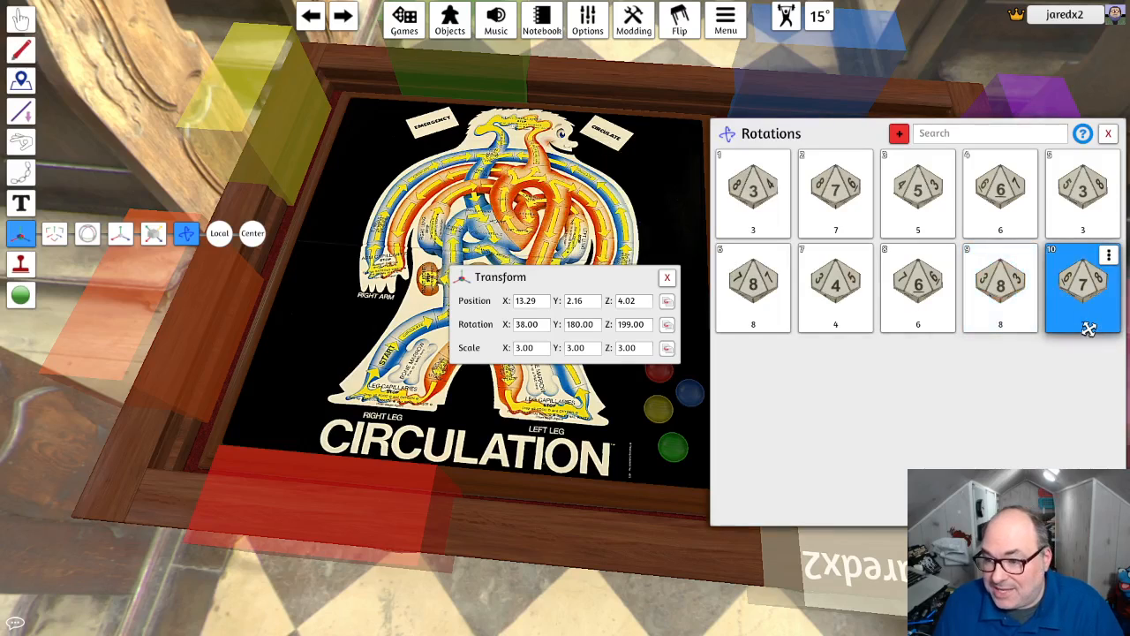
left_click(950, 209)
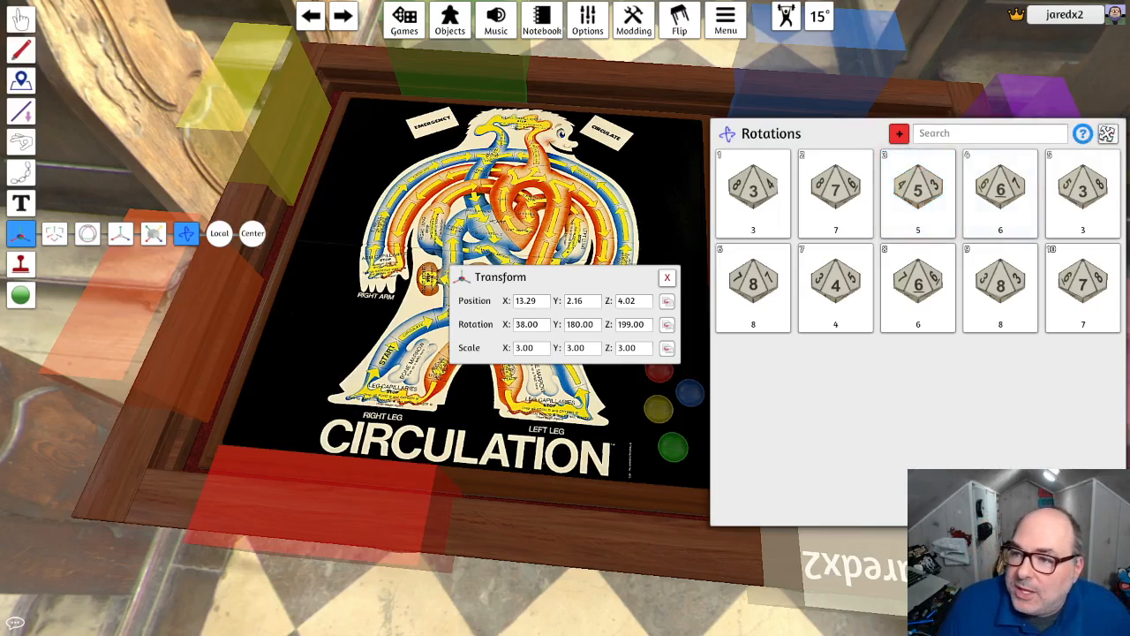
left_click(1108, 133)
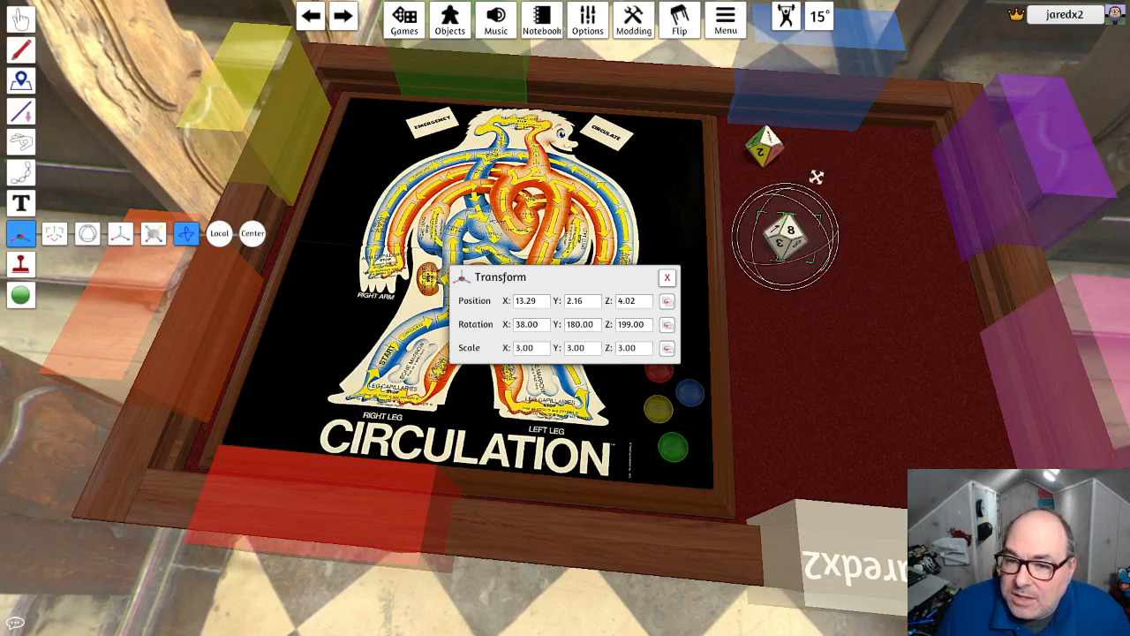
- Switch to the Grab tool and arrange the coloured and white dice side by side in the felt's far corner beside the board
left_click(21, 18)
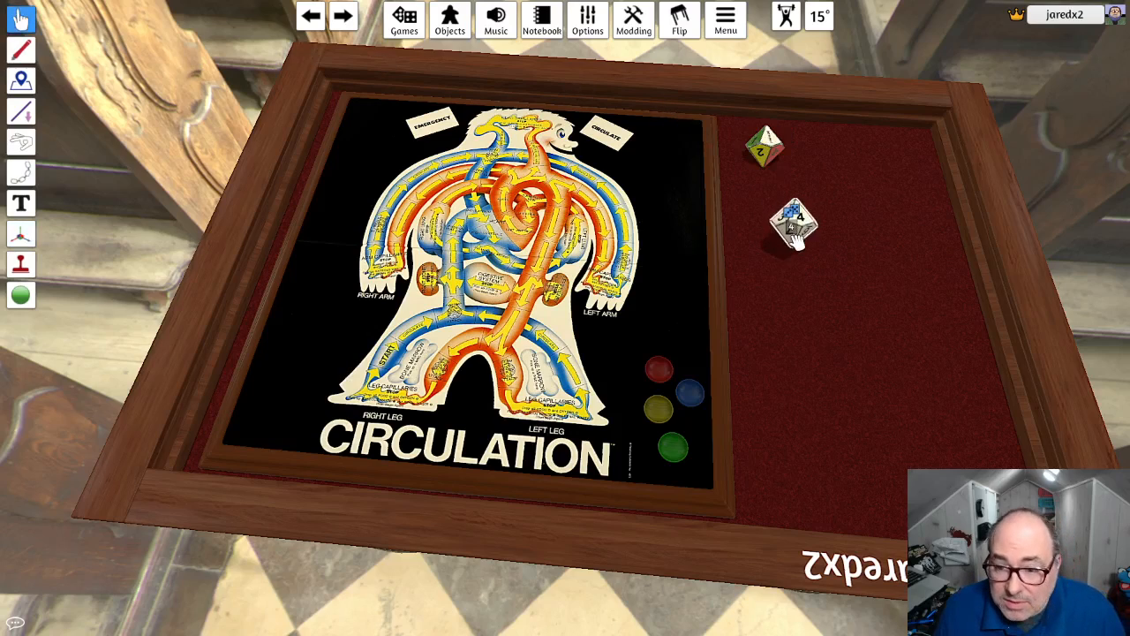
left_click_drag(792, 240, 816, 221)
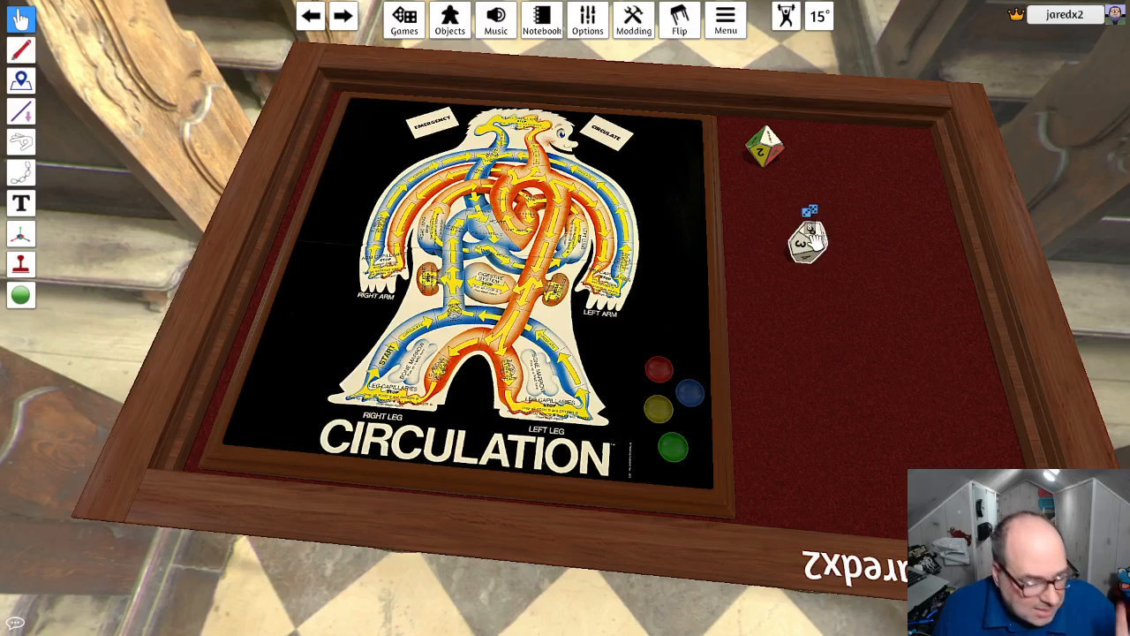
left_click_drag(811, 234, 758, 132)
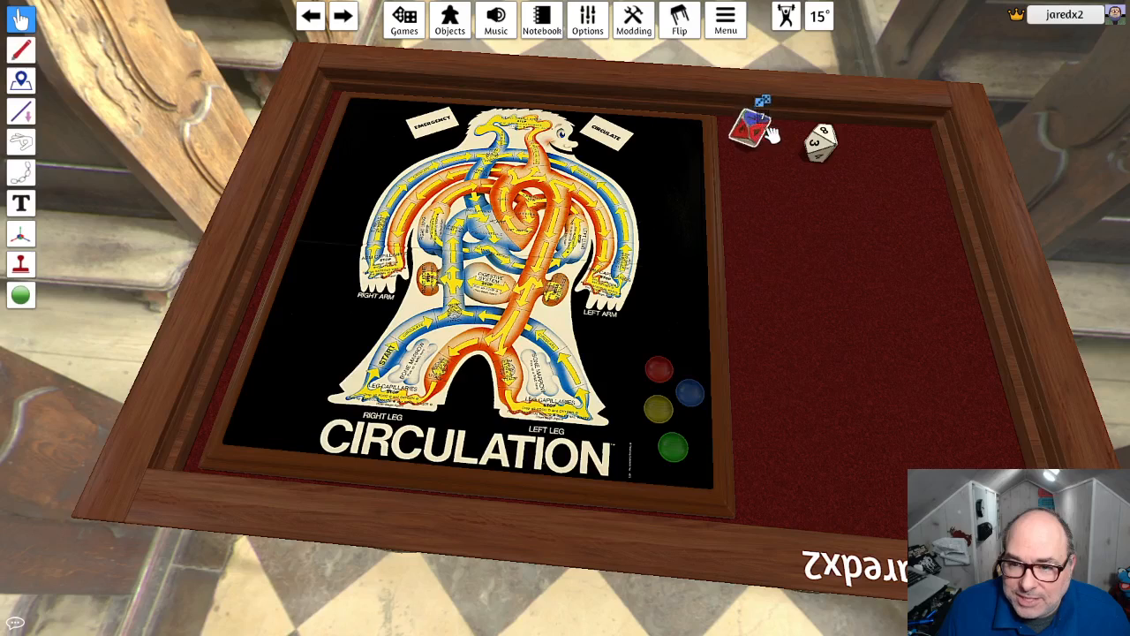
left_click_drag(822, 148, 801, 146)
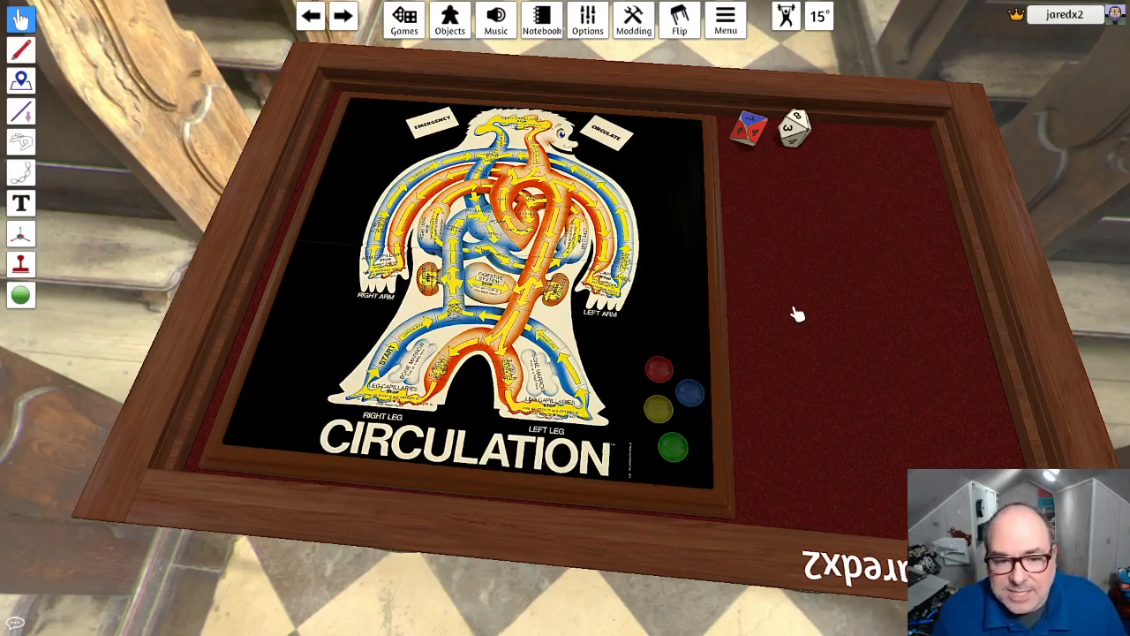
mouse_move(797, 313)
right_mouse_down()
mouse_move(803, 282)
mouse_move(805, 305)
right_mouse_up()
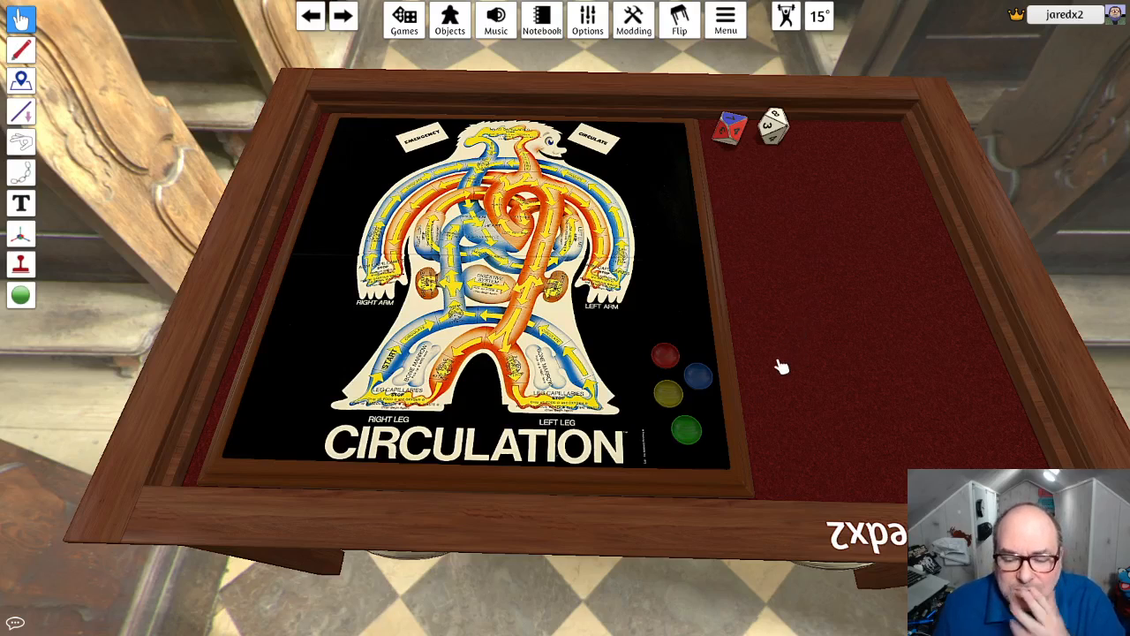
right_click(709, 386)
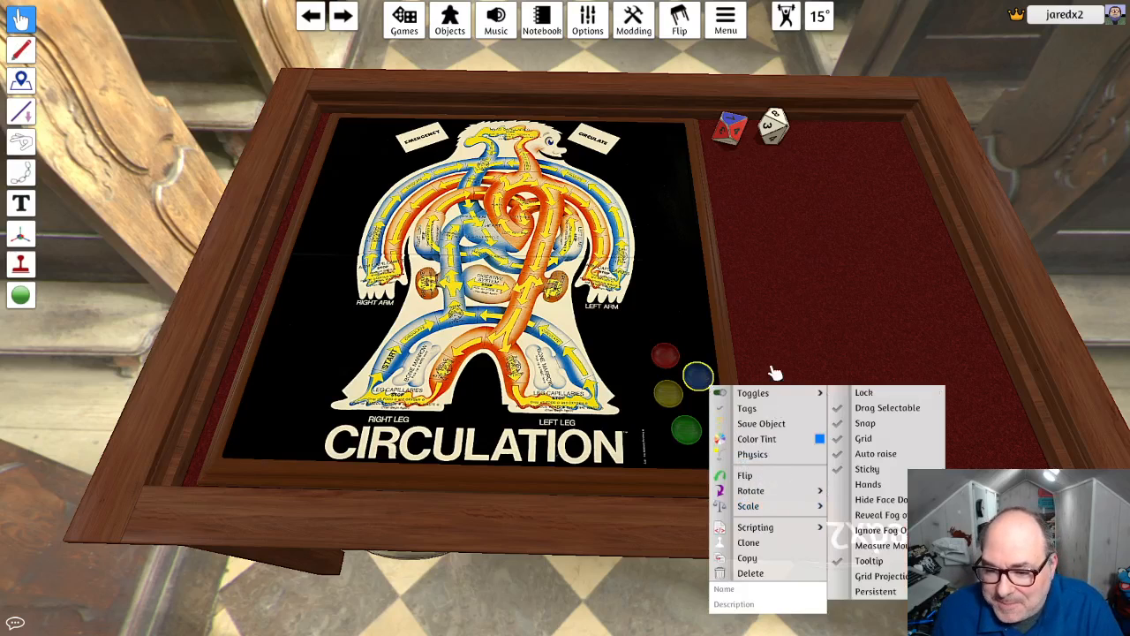
left_click(787, 341)
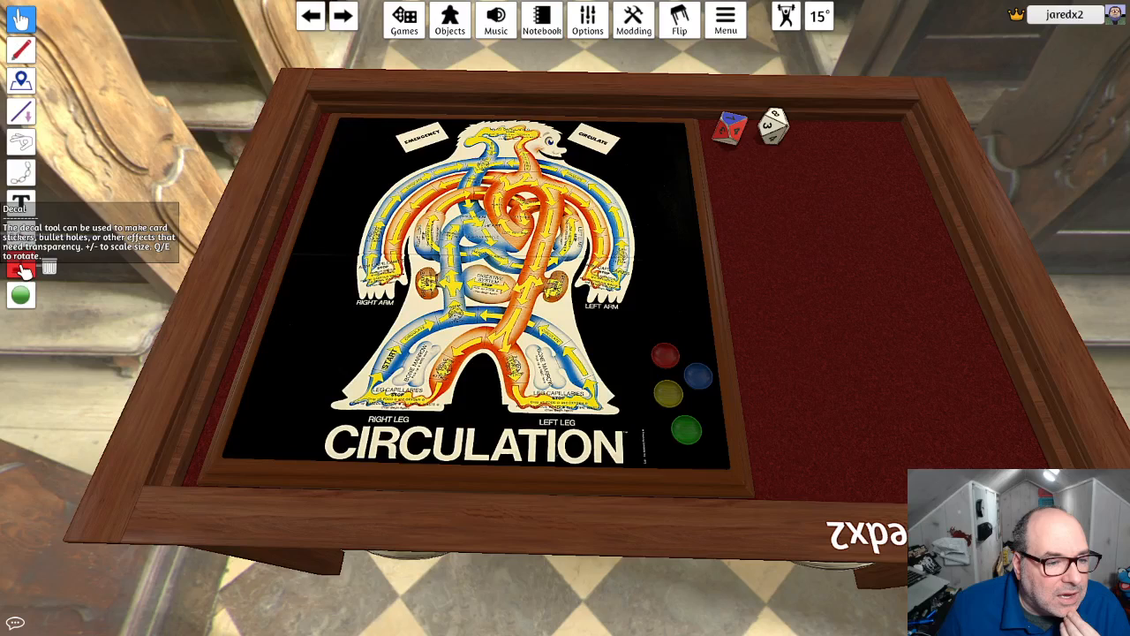
- Start a new decal with the Decal tool and name it RBC
left_click(22, 269)
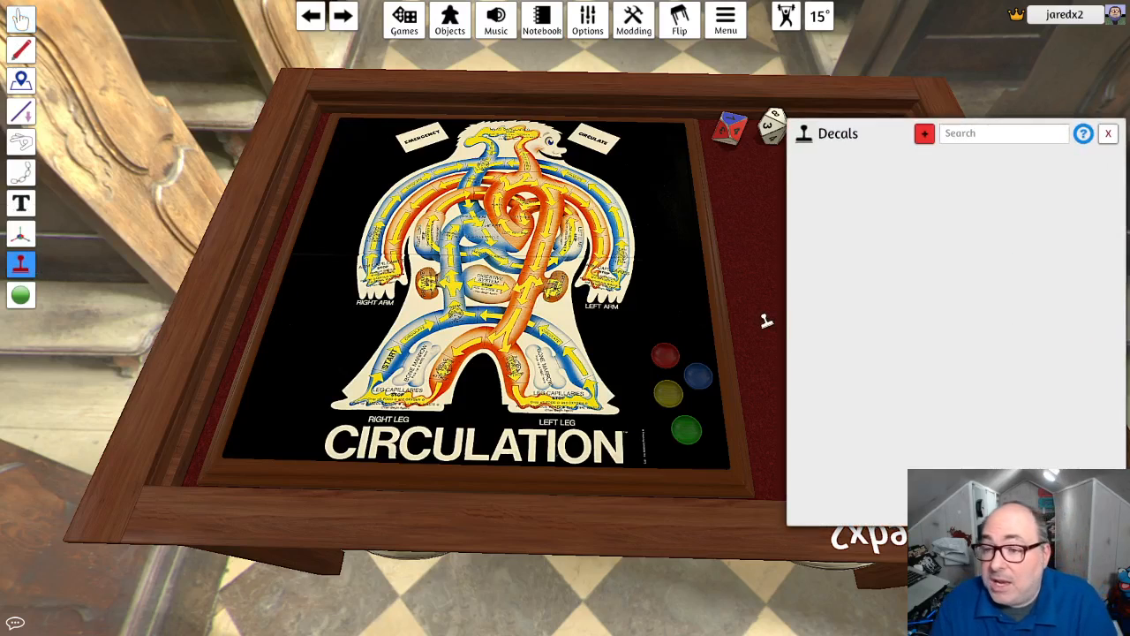
left_click(924, 133)
left_click(572, 267)
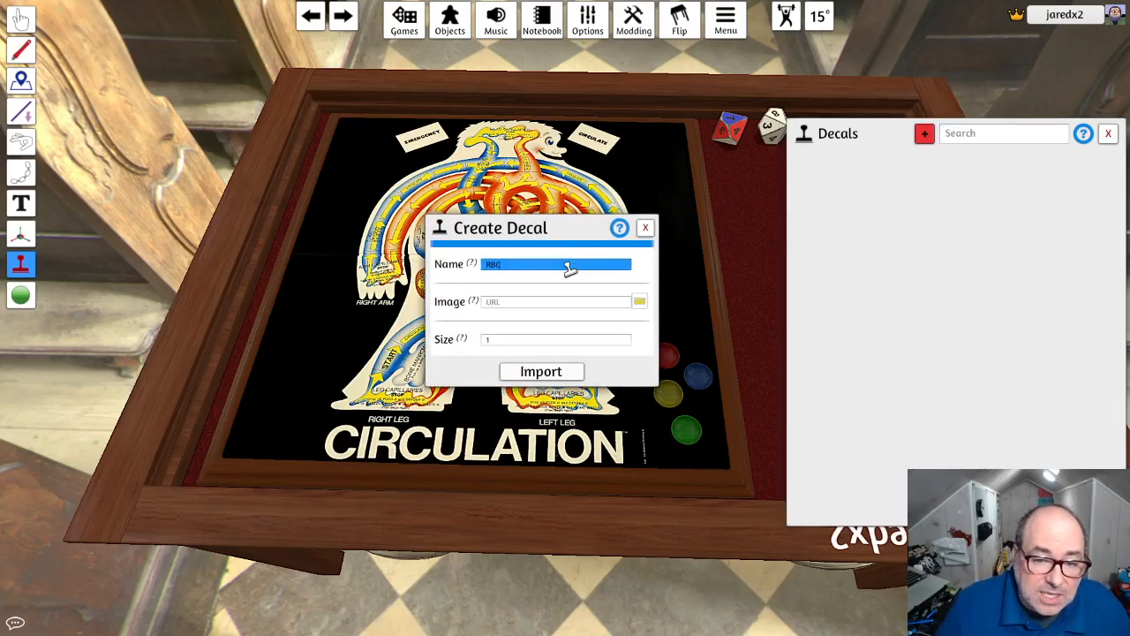
- Use rbc.png as the decal image, upload it to the Steam Cloud root folder as rbc, and import the decal at size 1
left_click(639, 301)
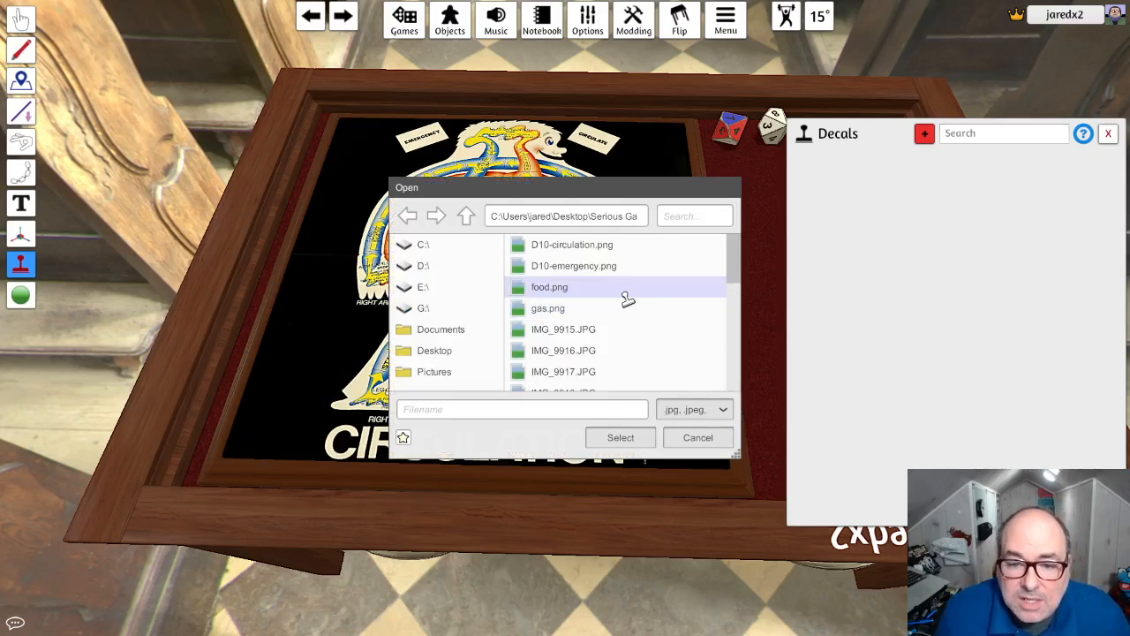
scroll(626, 300, "down", 1)
scroll(627, 301, "down", 7)
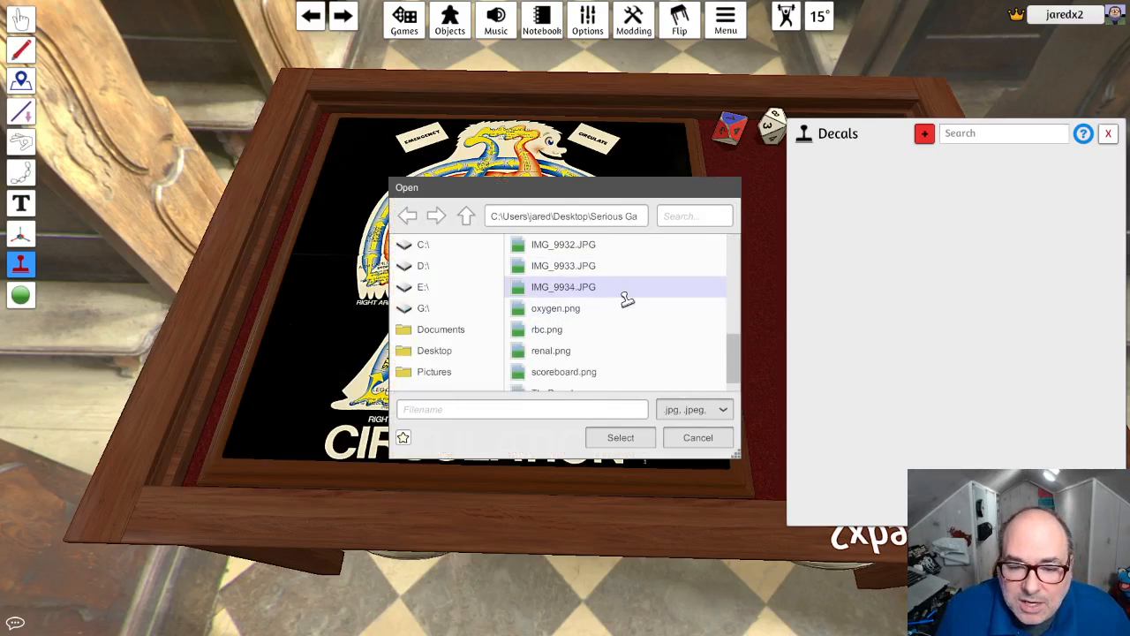
left_click(578, 298)
left_click(641, 437)
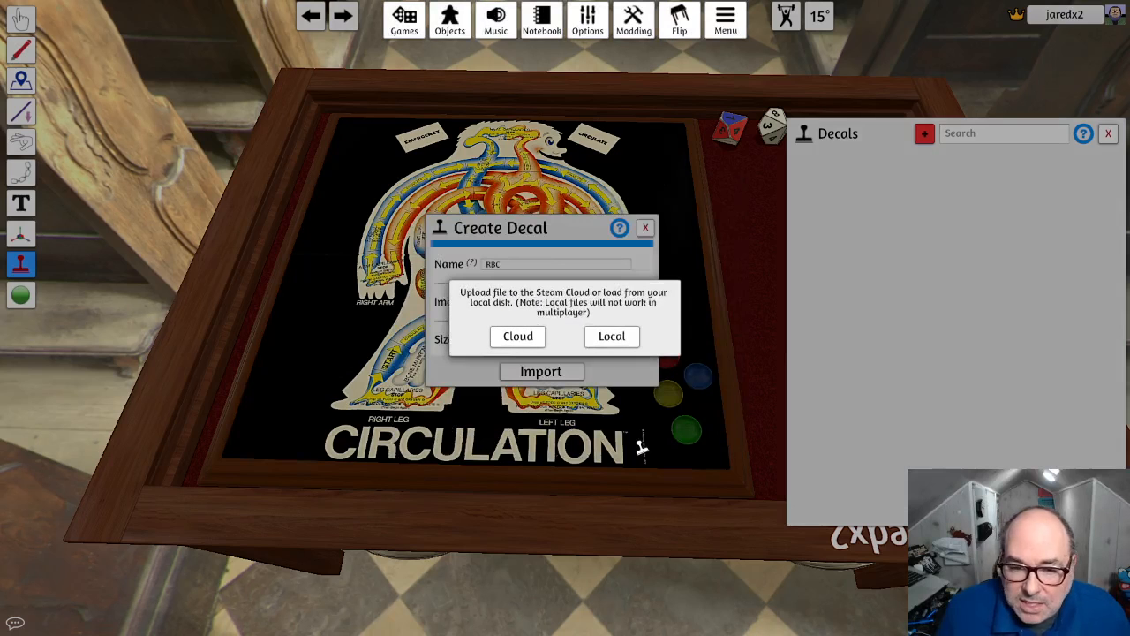
left_click(517, 336)
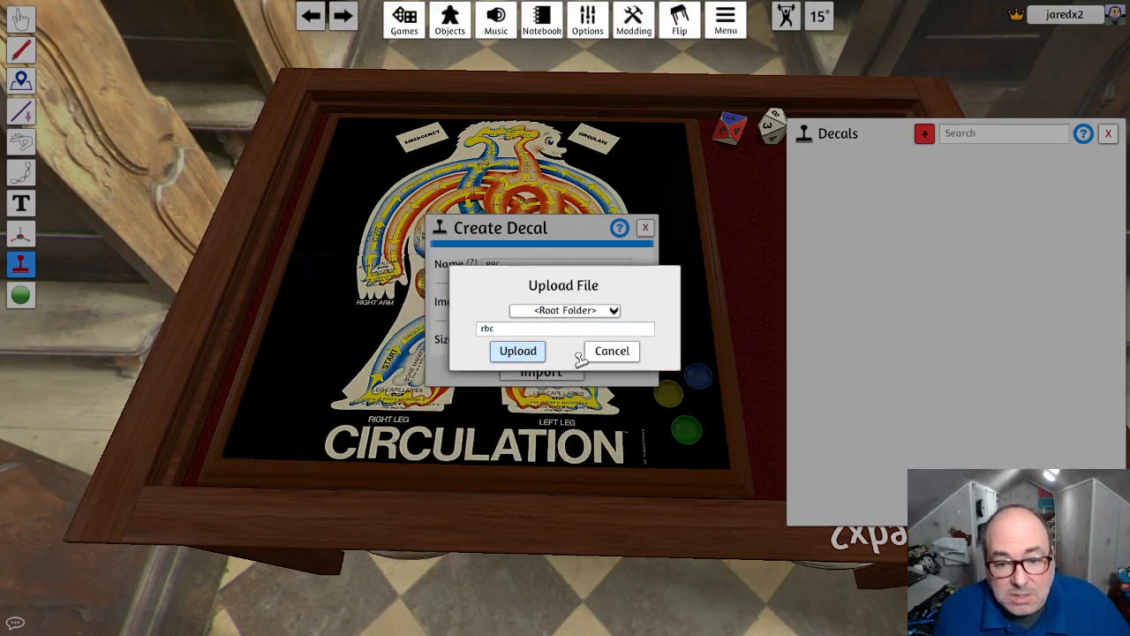
left_click(521, 350)
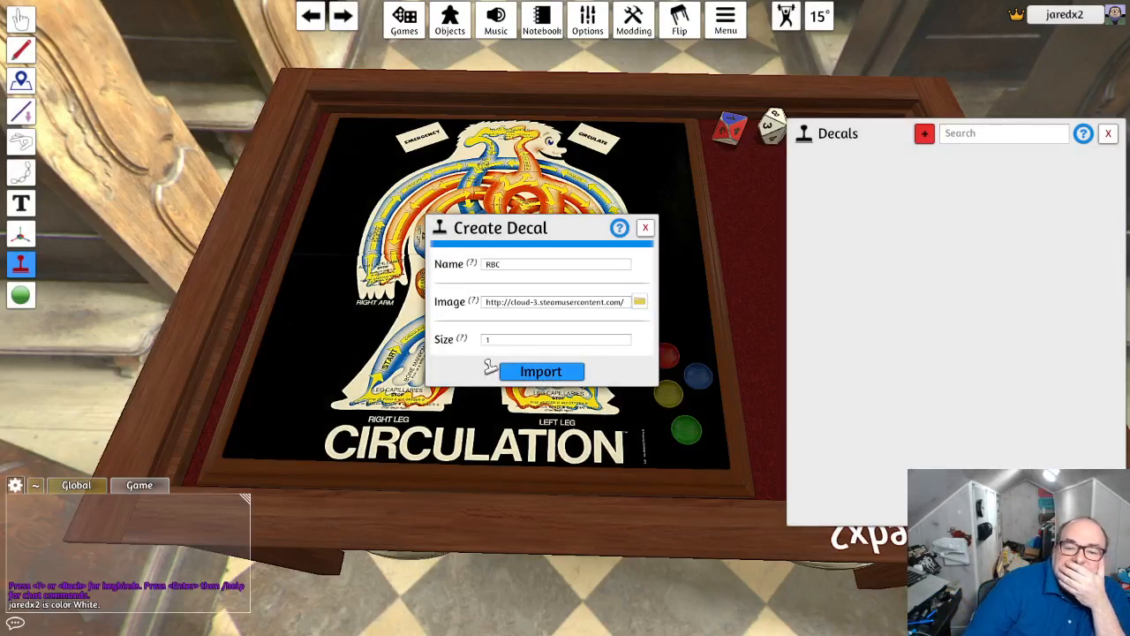
mouse_move(464, 339)
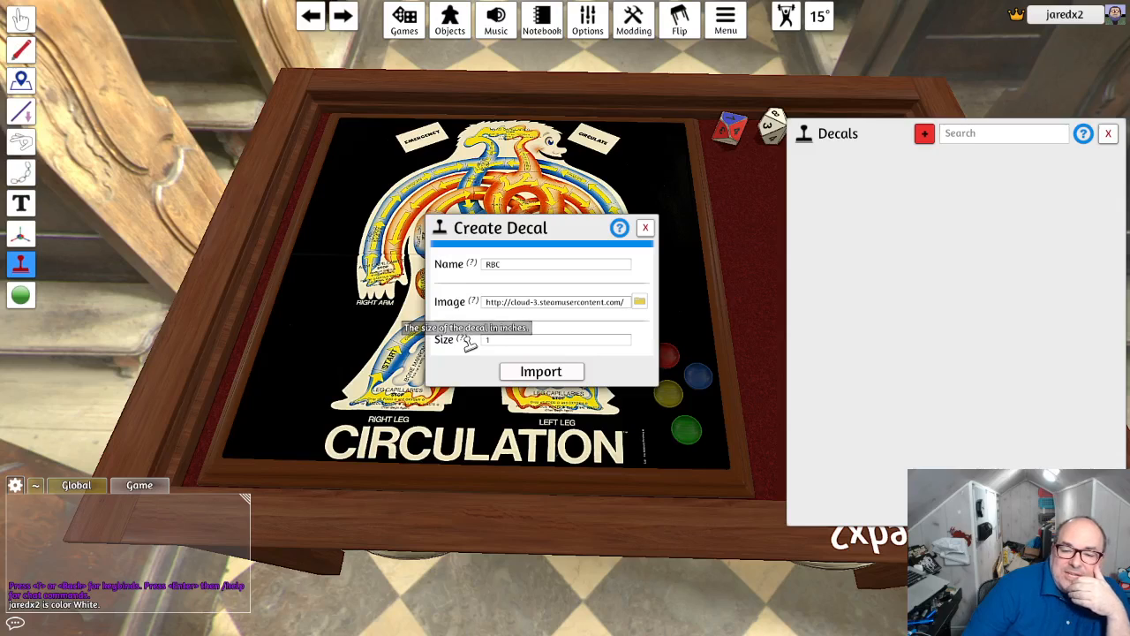
left_click(540, 372)
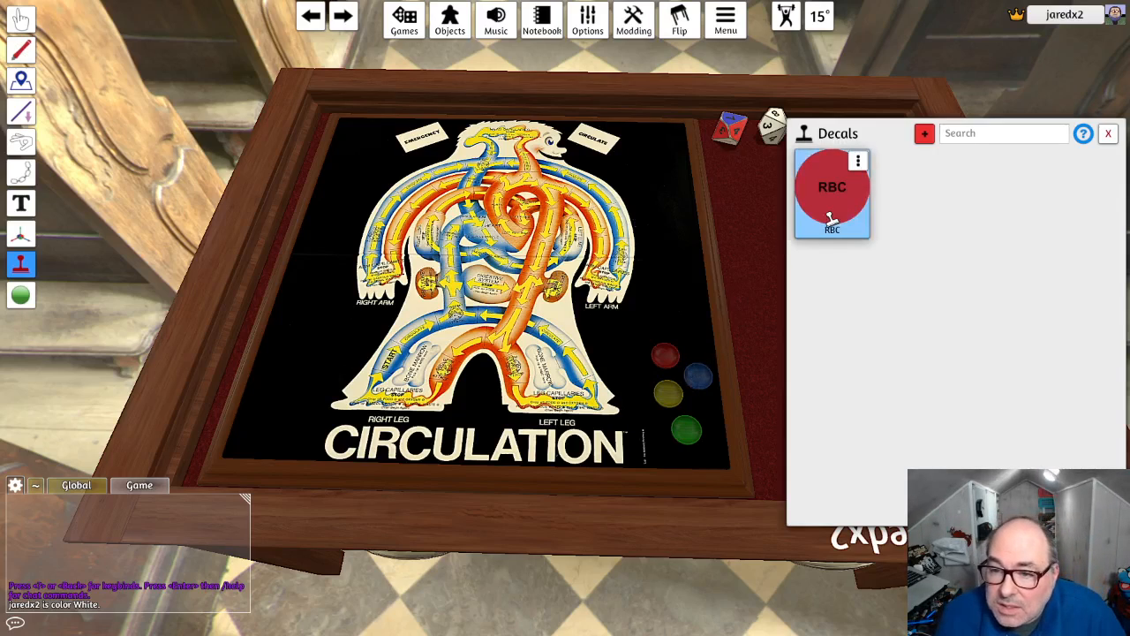
- Stamp the RBC decal inside the blue, green, yellow and red bowls, then close the decals list
left_click(832, 188)
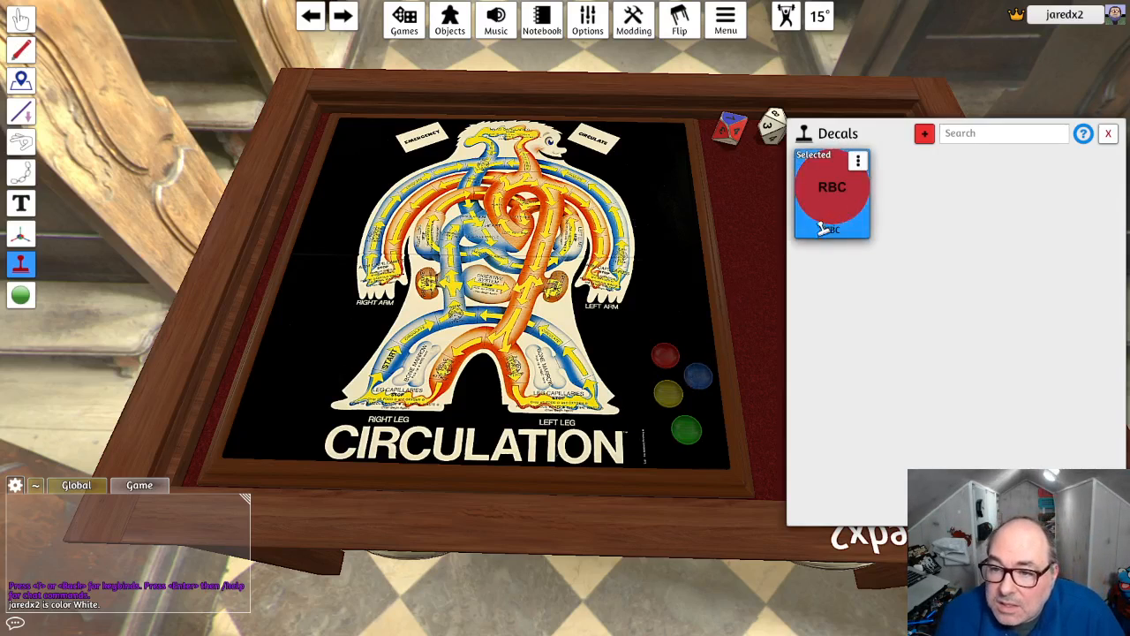
left_click(697, 379)
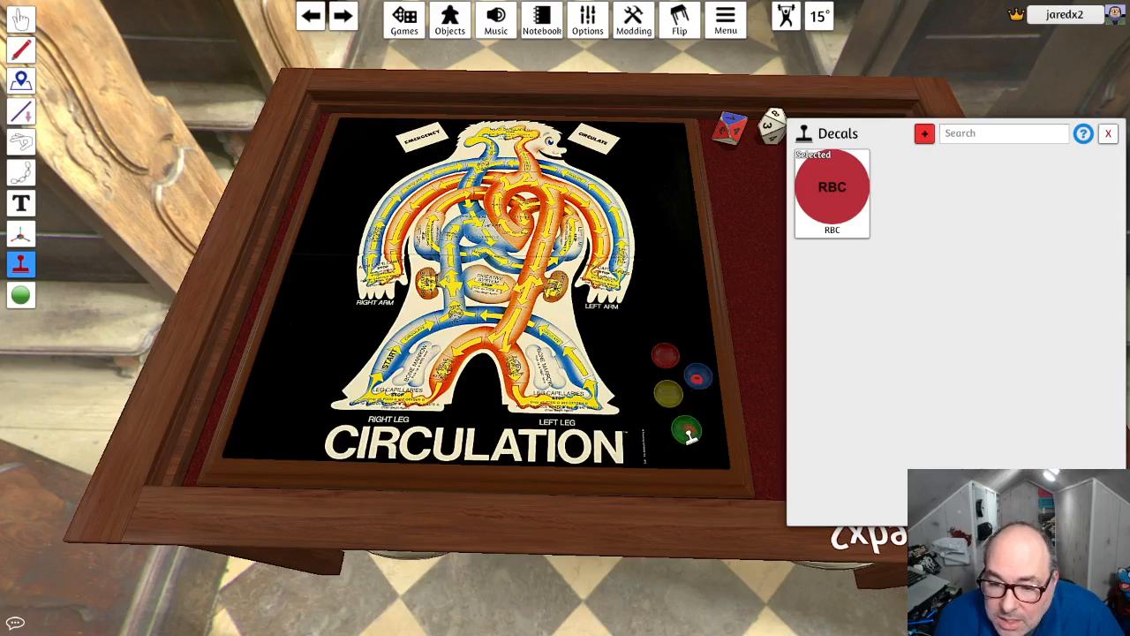
left_click(688, 430)
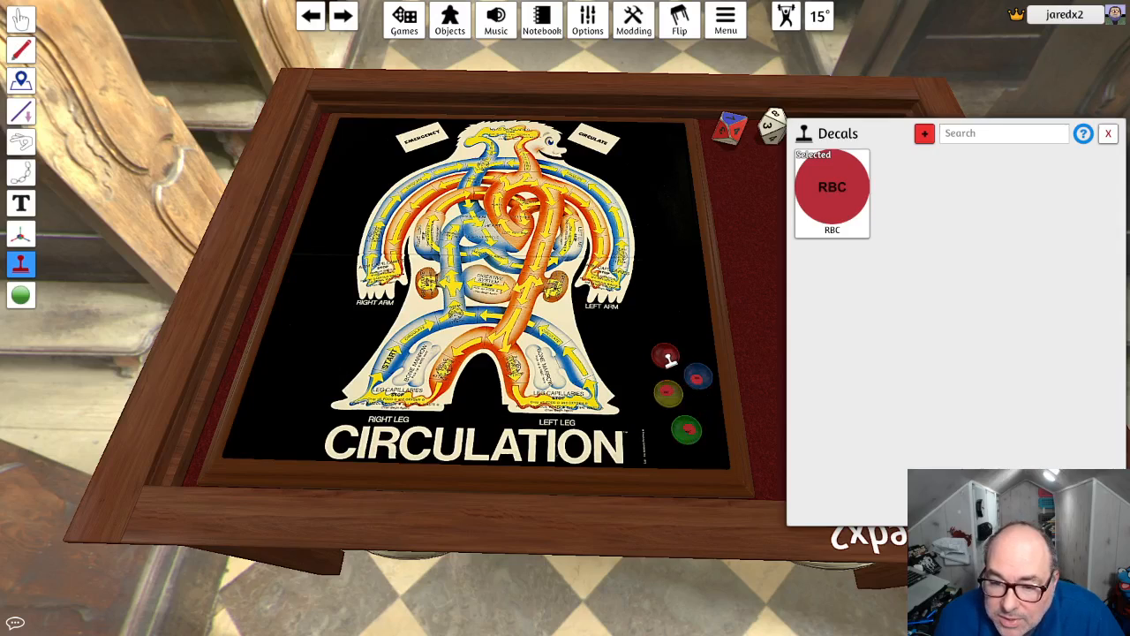
left_click(1108, 134)
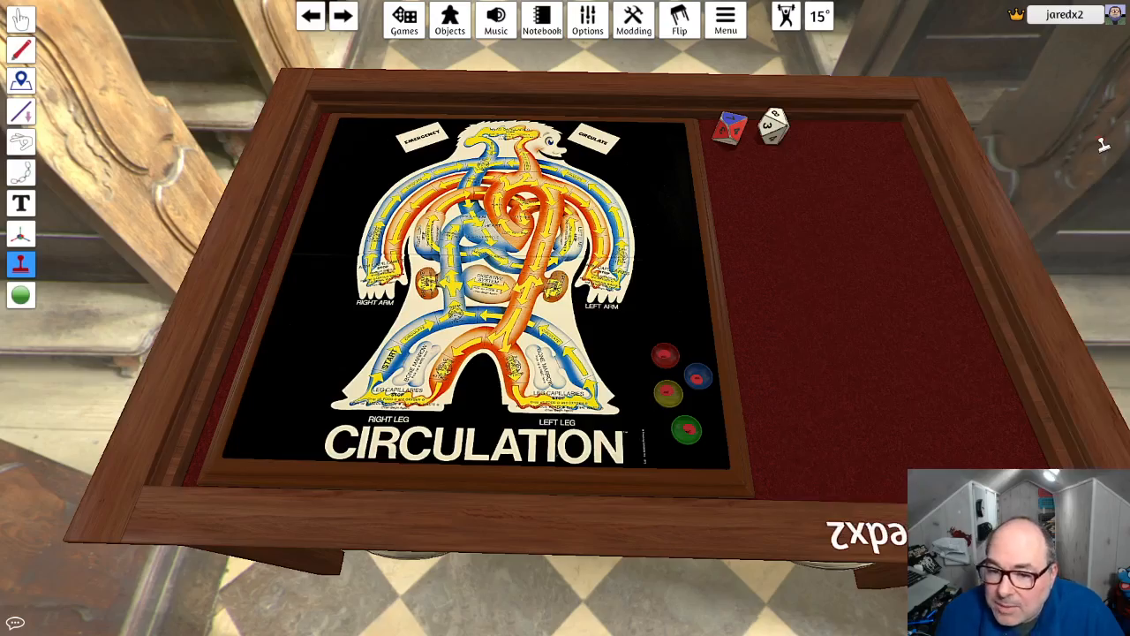
scroll(556, 472, "up", 5)
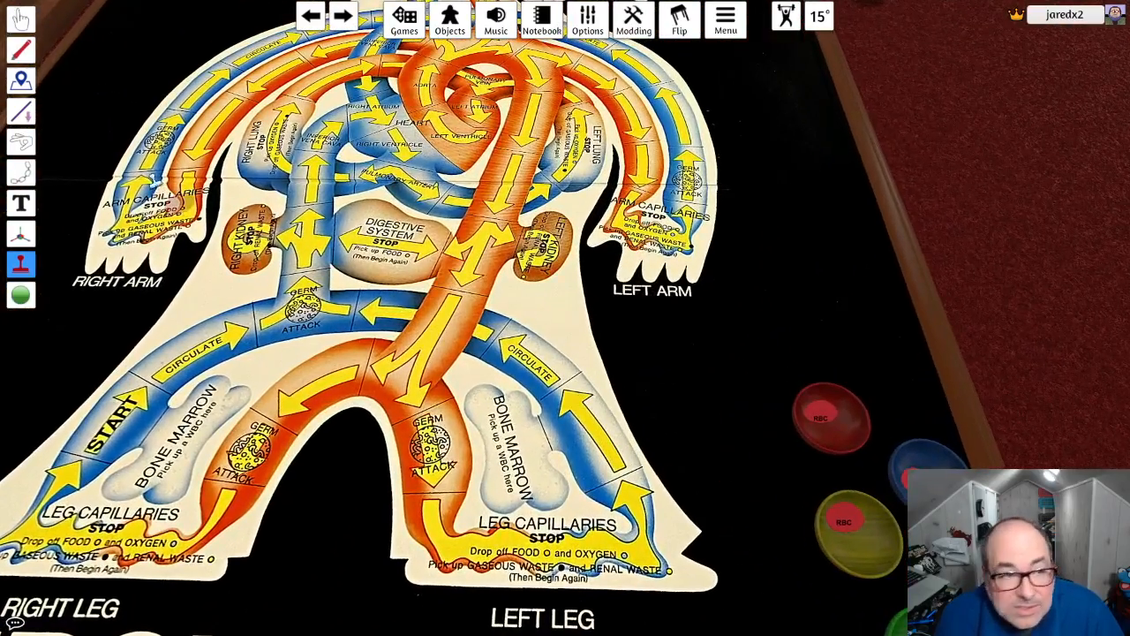
- Switch to the Grab tool, shift the yellow bowl slightly toward the board, and delete all placed decals
left_click(22, 17)
scroll(777, 441, "down", 2)
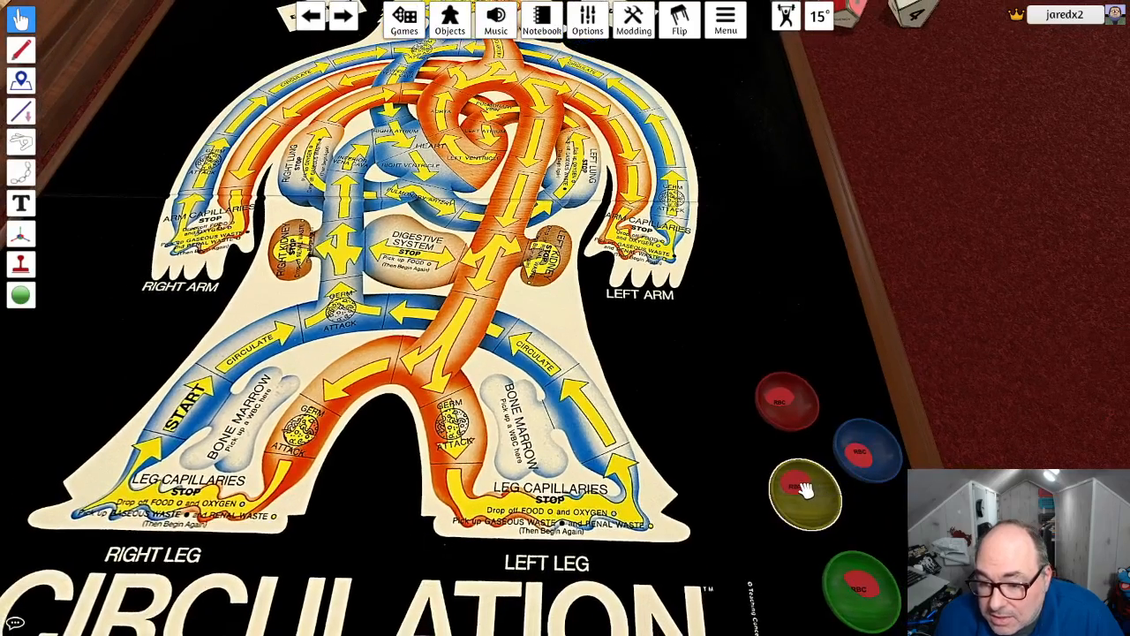
left_click_drag(803, 495, 792, 492)
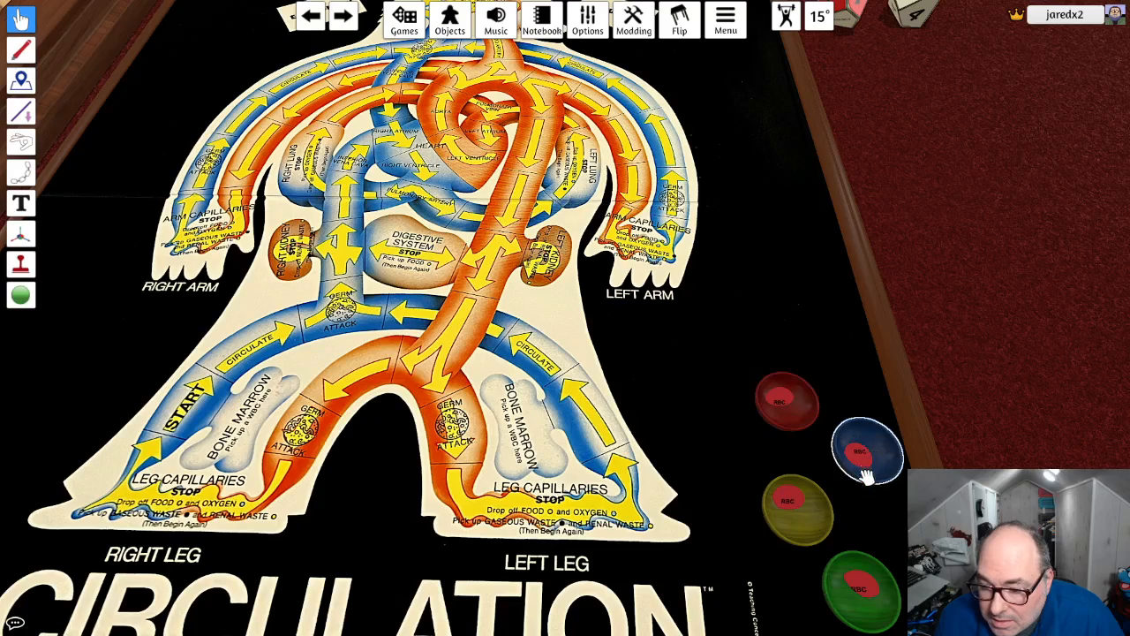
right_click(24, 265)
left_click(533, 340)
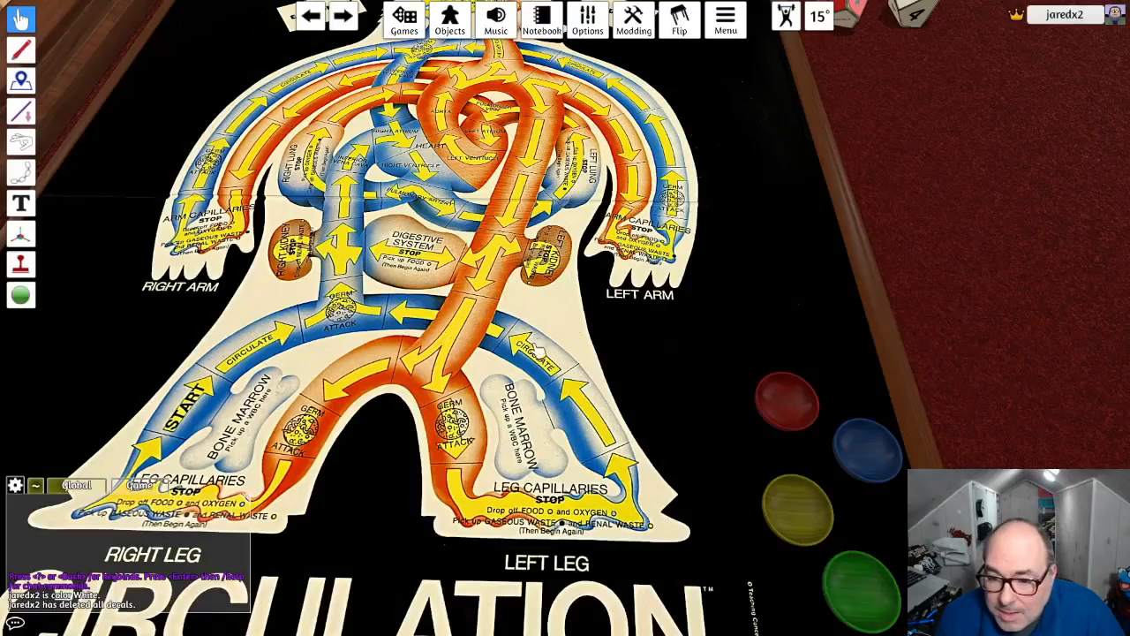
- Recreate the RBC decal with the Decal tool, using the stored cloud image and size 1, and import it
left_click(22, 263)
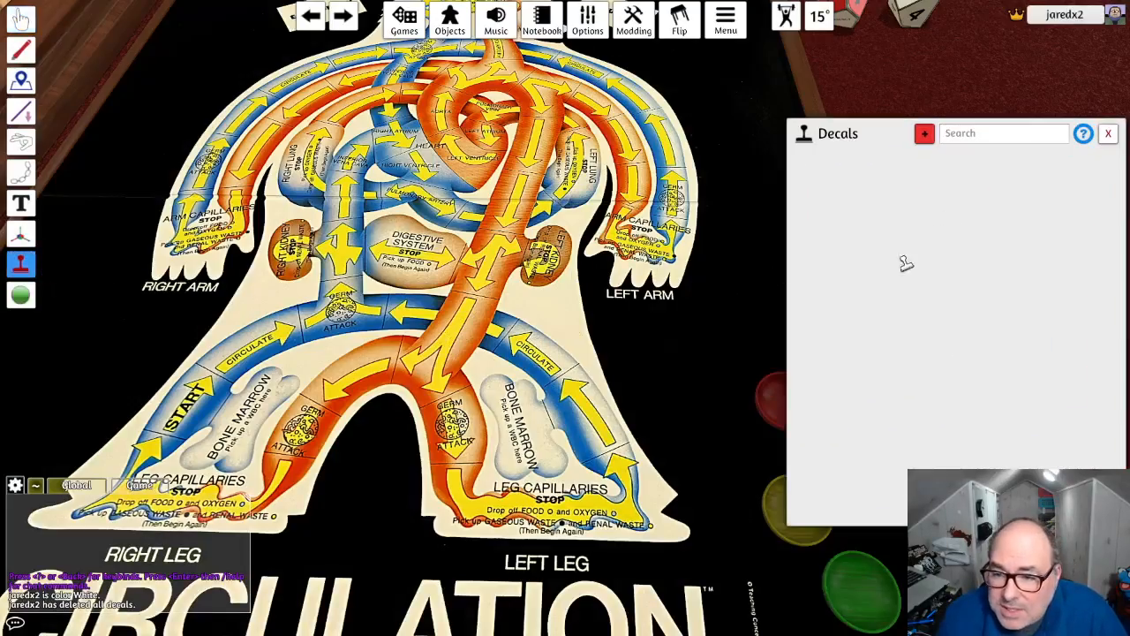
right_click_drag(744, 264, 559, 331)
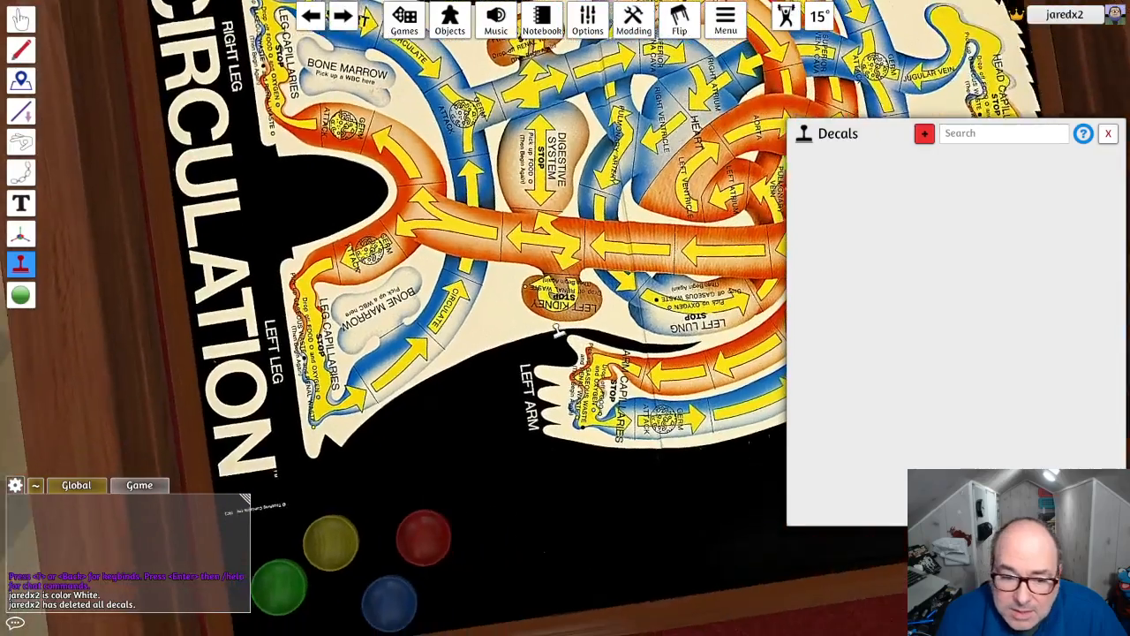
middle_click_drag(504, 347, 625, 262)
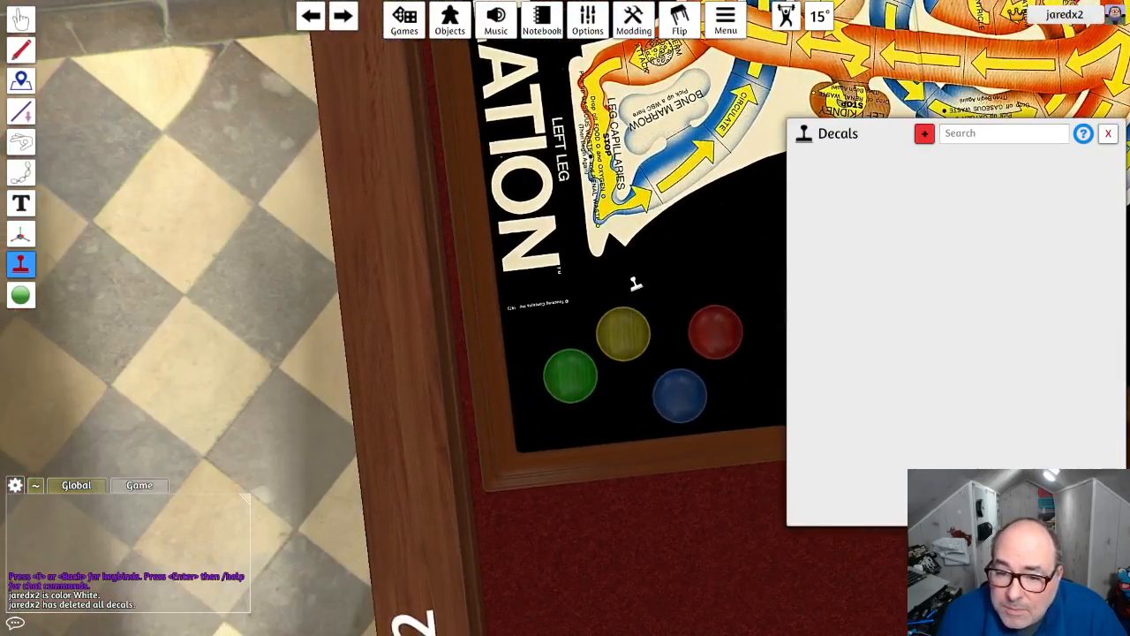
left_click(925, 133)
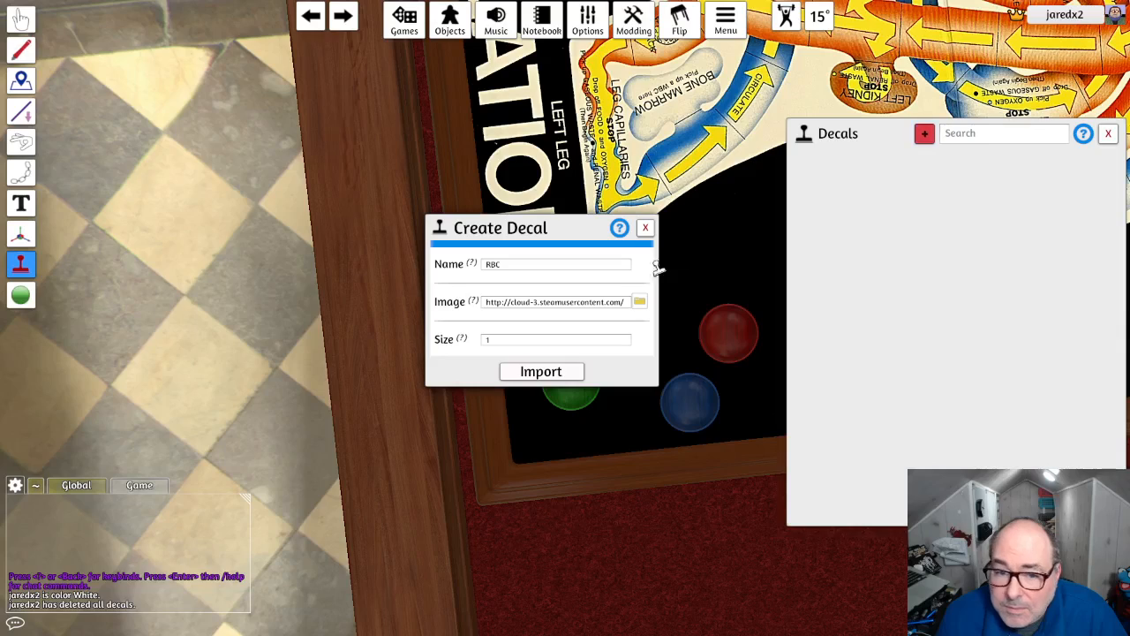
left_click(540, 372)
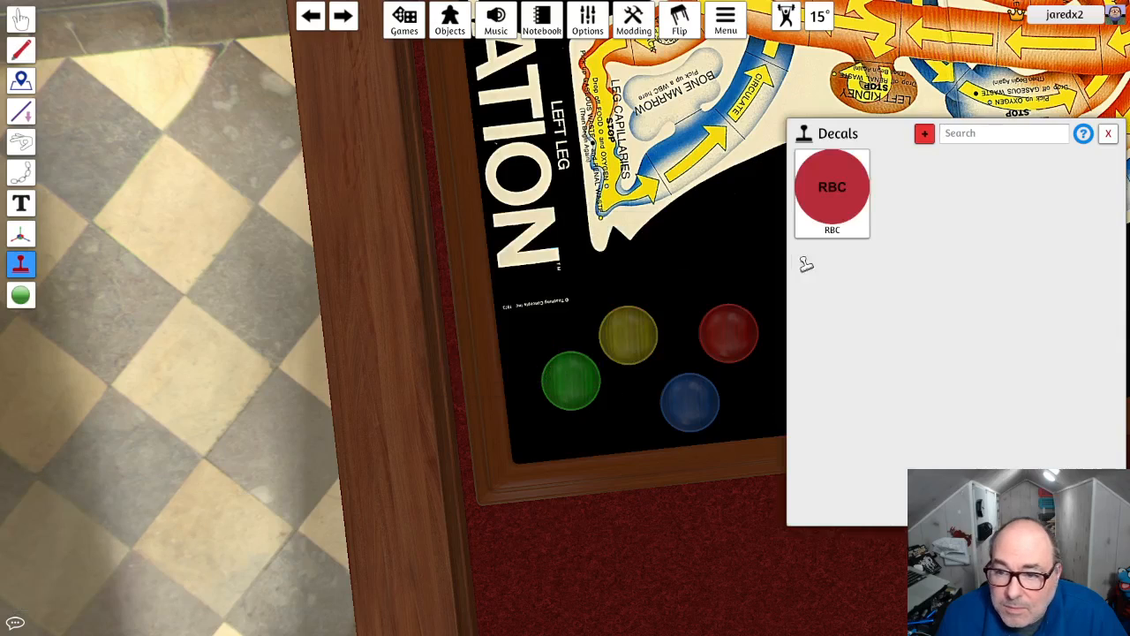
- Stamp the RBC decal at the centre of the red, blue, yellow and green bowls, then close the decals list
left_click(828, 199)
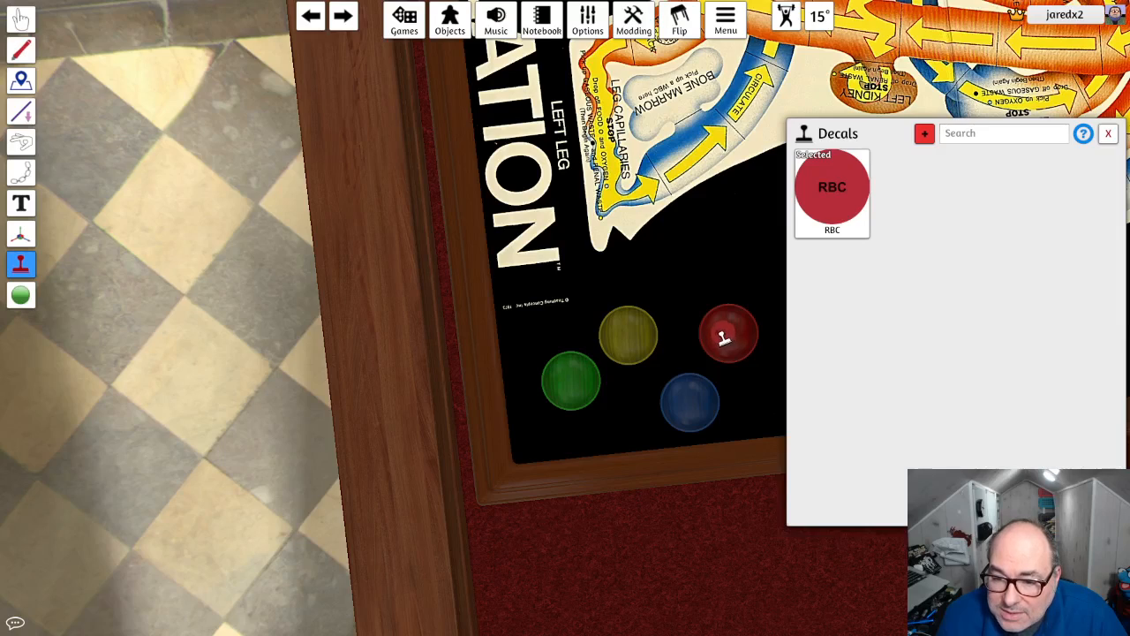
left_click(726, 339)
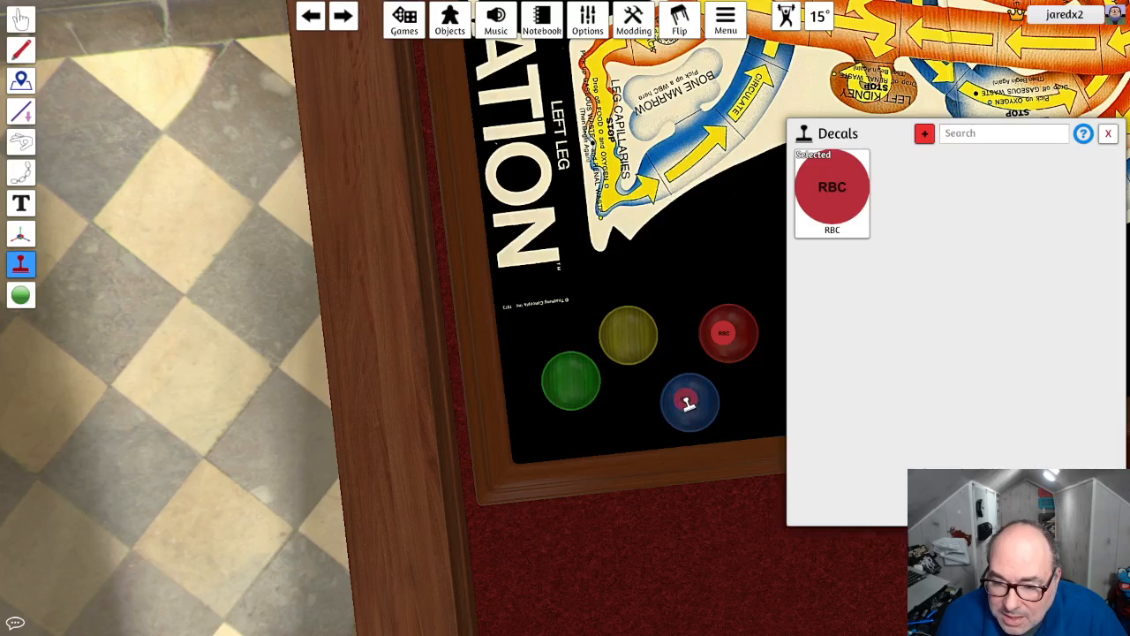
left_click(687, 400)
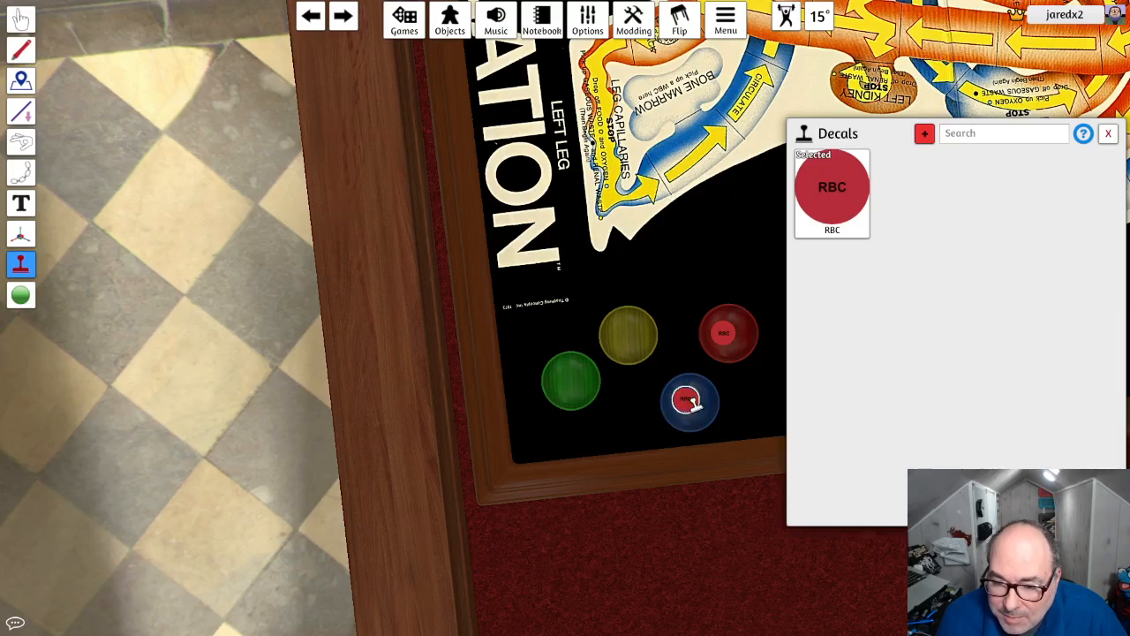
left_click(628, 337)
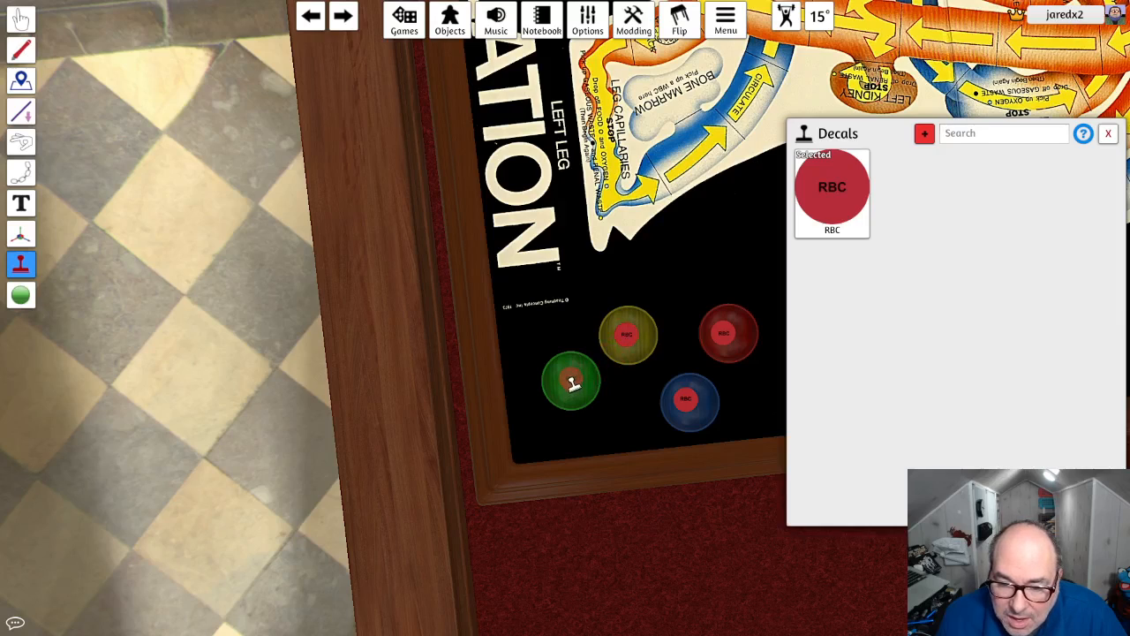
left_click(572, 382)
left_click(1108, 133)
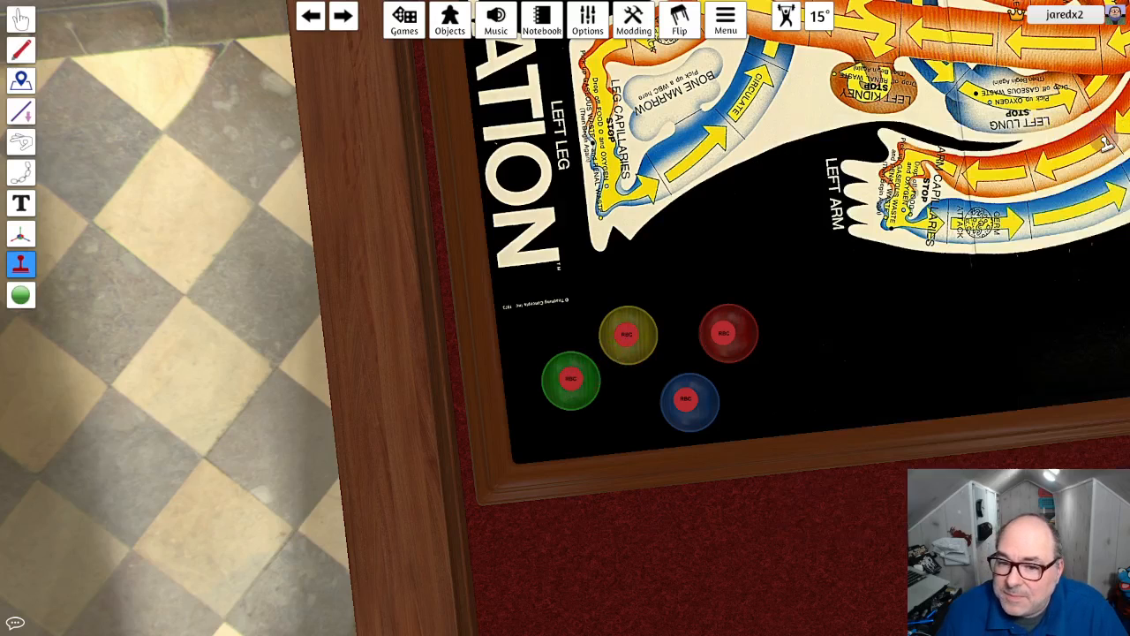
- Switch back to the Grab tool and look over the whole table with the board, dice and labelled bowls
right_click_drag(798, 228, 974, 209)
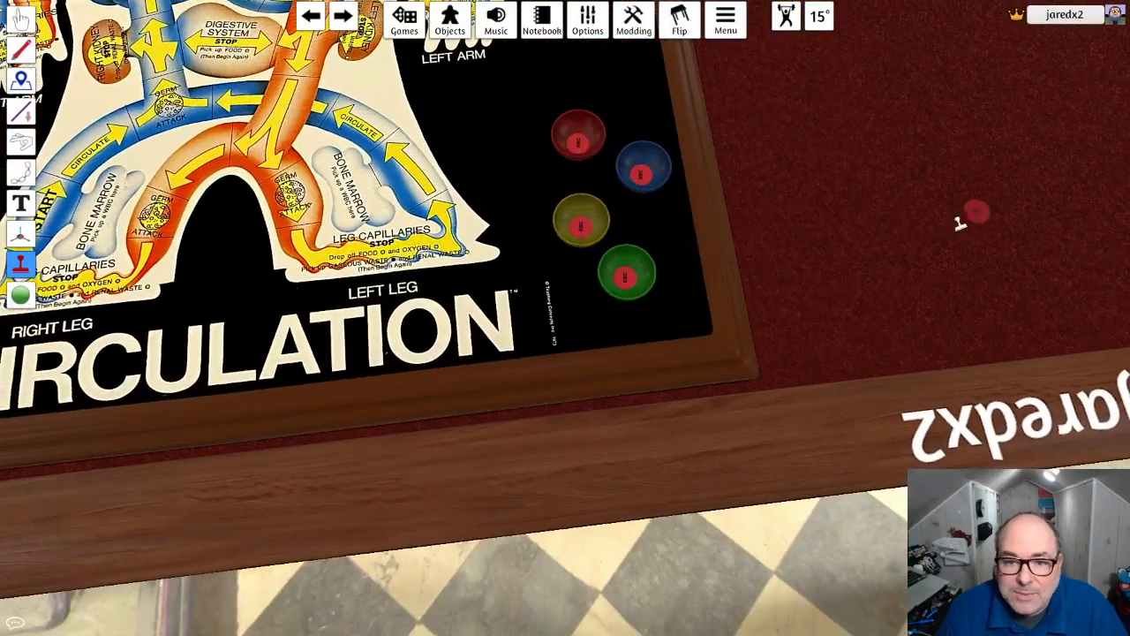
left_click(21, 18)
right_click_drag(406, 168, 385, 138)
scroll(385, 138, "down", 5)
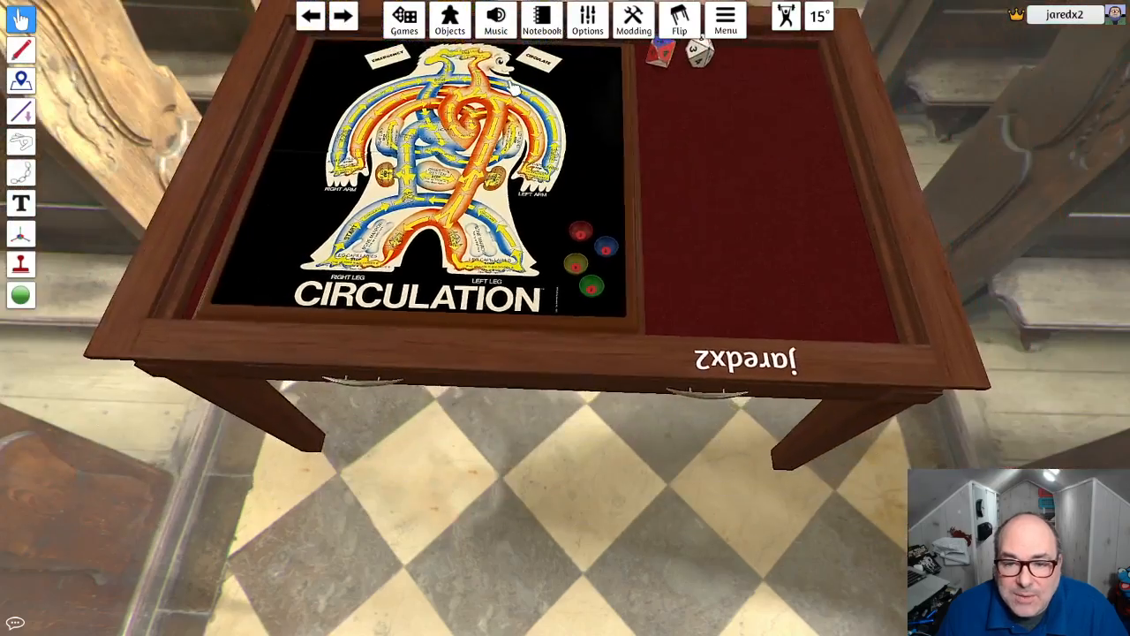
right_click_drag(507, 89, 616, 290)
key("w")
scroll(611, 275, "up", 2)
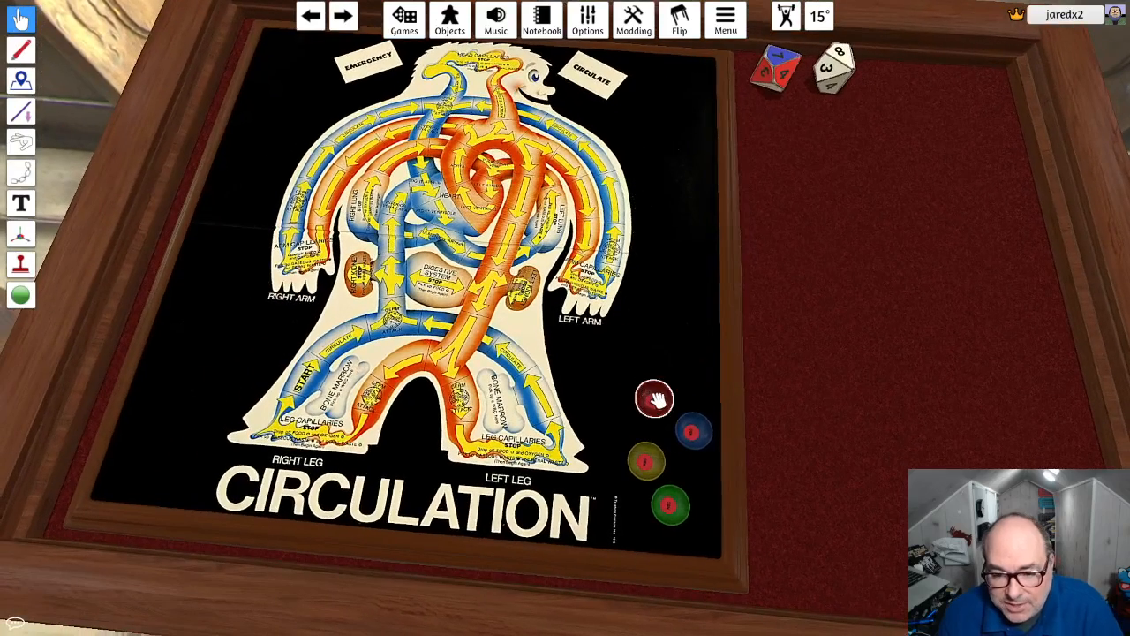
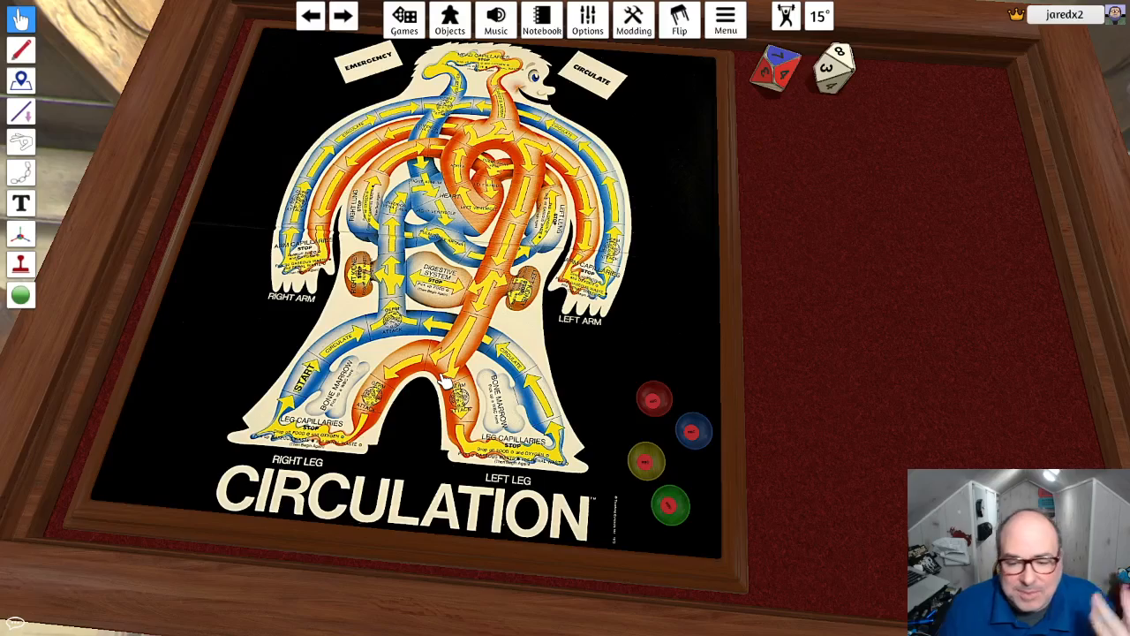
- Add a blank custom token from the custom components to the table beside the board
right_click_drag(718, 385, 787, 330)
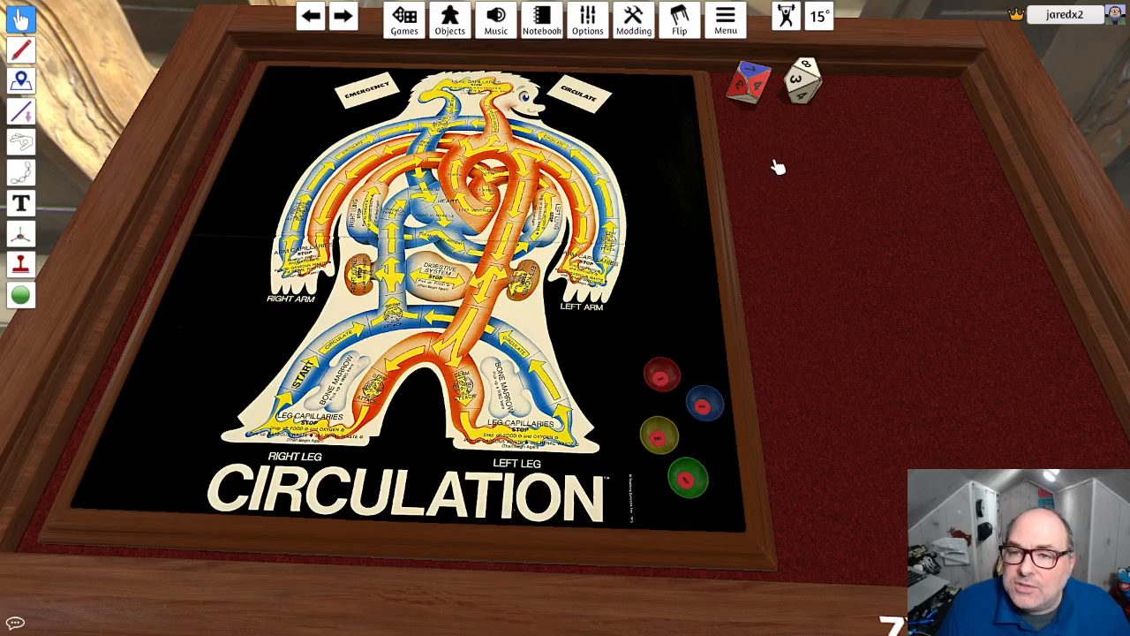
left_click(450, 20)
left_click(924, 196)
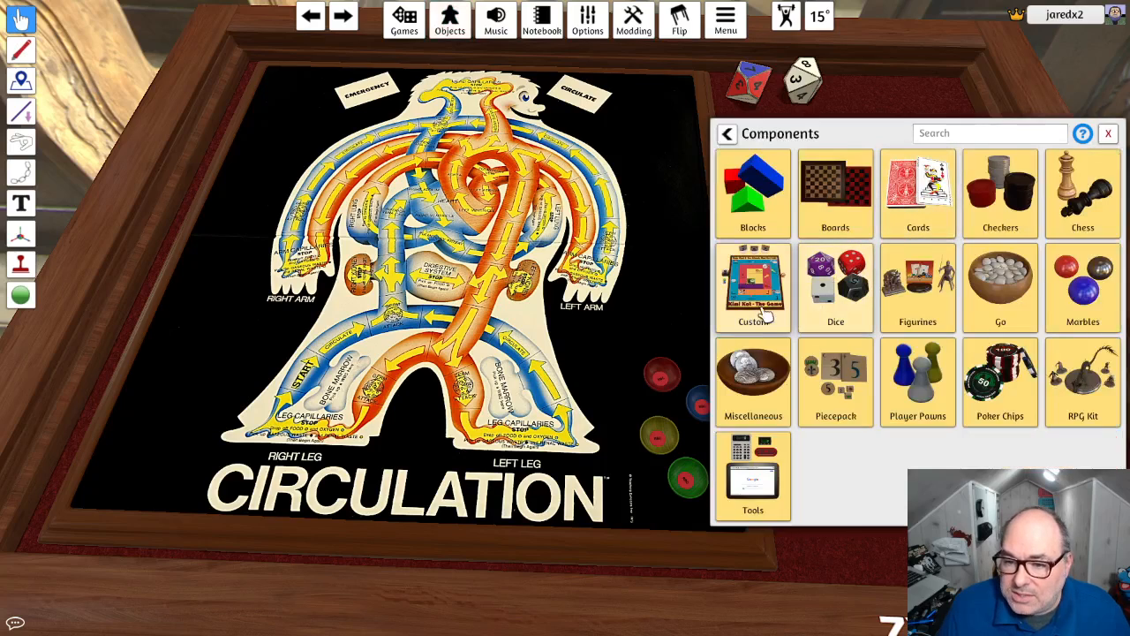
left_click(755, 251)
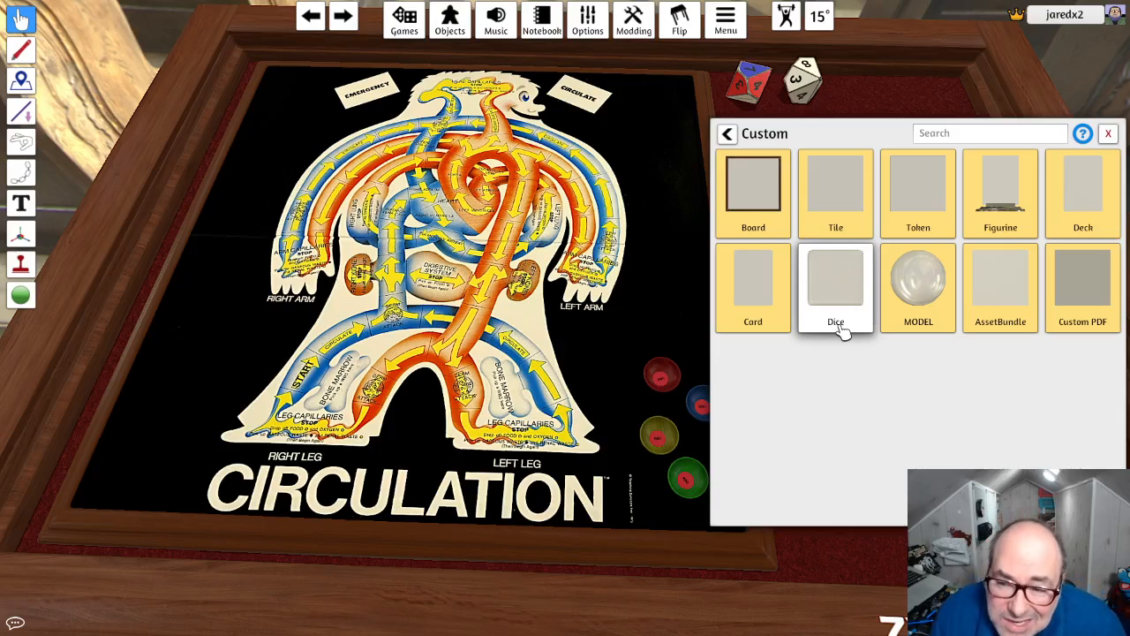
left_click(915, 210)
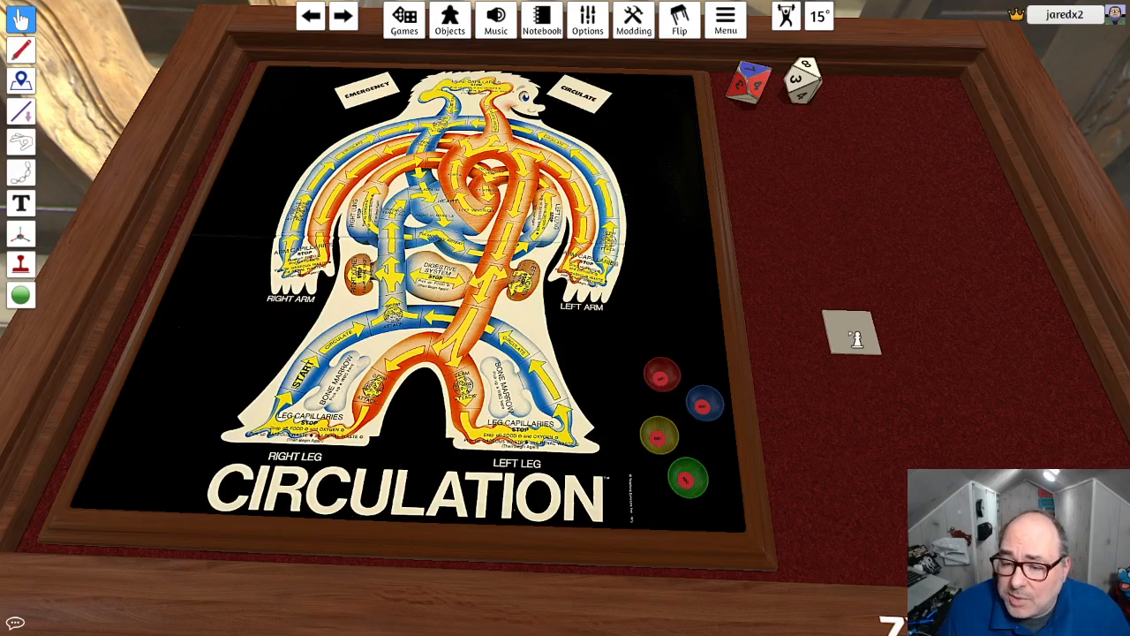
left_click(850, 333)
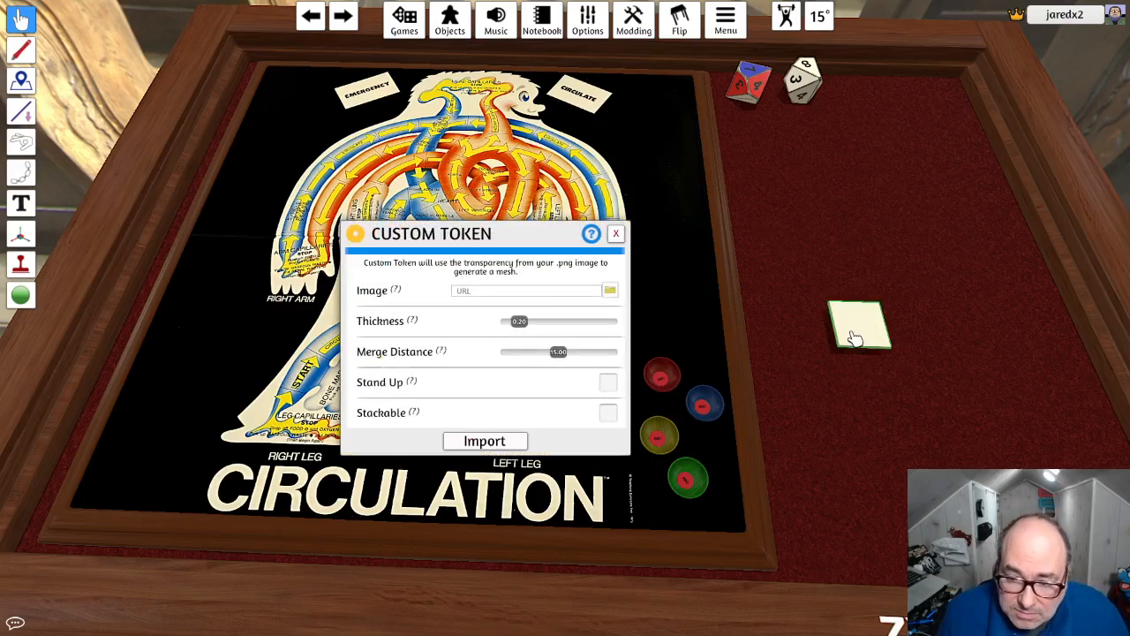
- Choose wbc.png as the custom token's image and upload it to the Steam Cloud
left_click(611, 295)
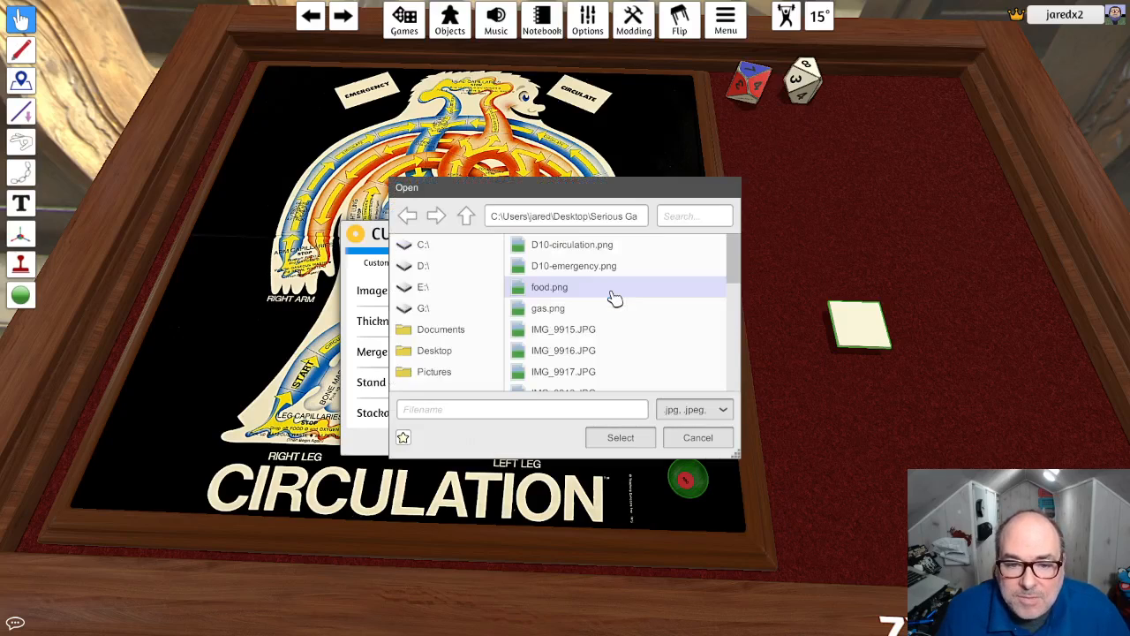
scroll(627, 295, "down", 7)
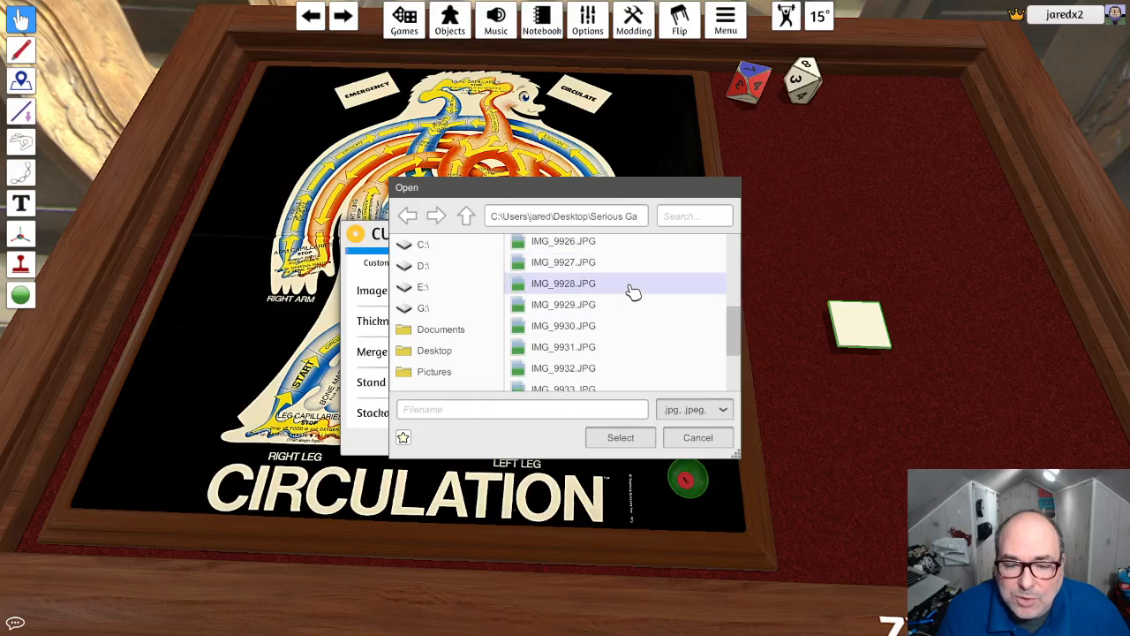
scroll(633, 295, "down", 2)
left_click(587, 381)
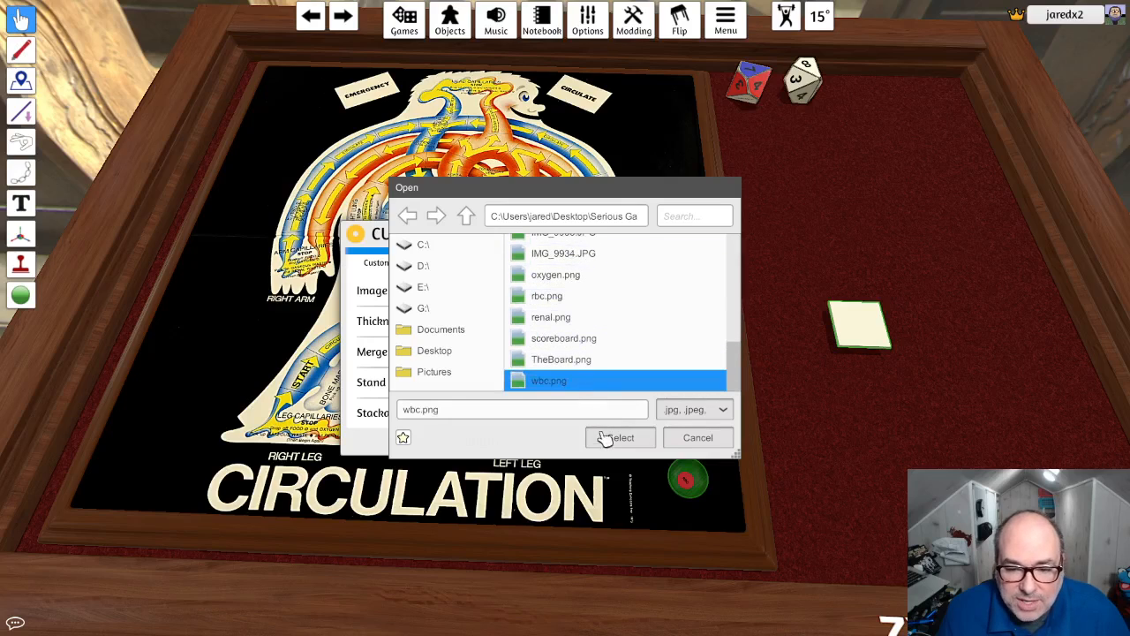
left_click(610, 438)
left_click(519, 336)
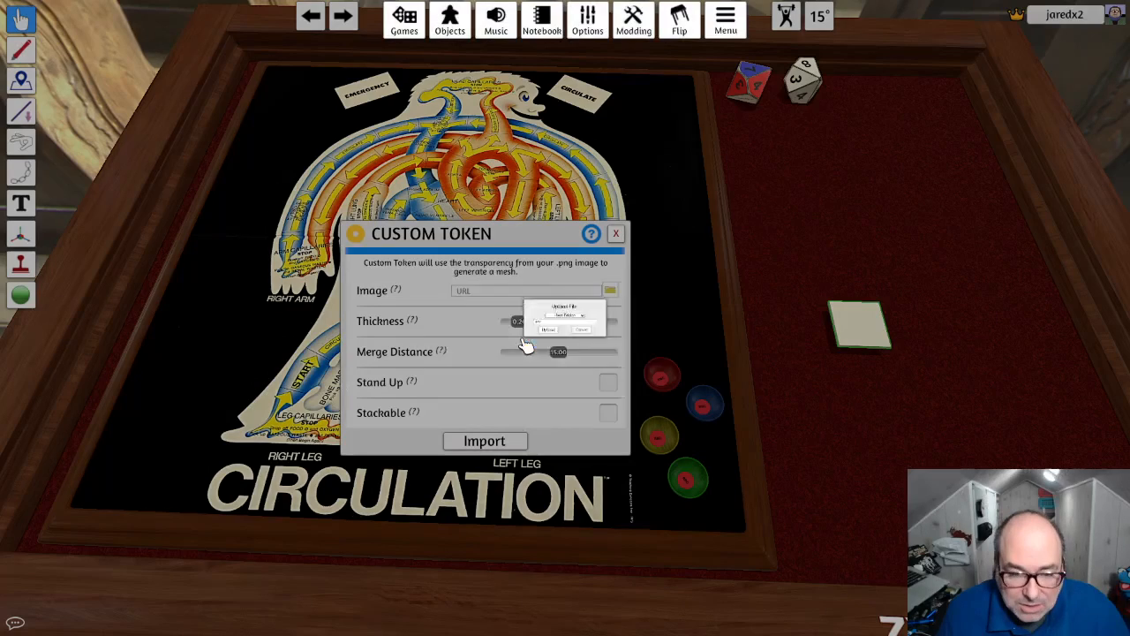
left_click(533, 351)
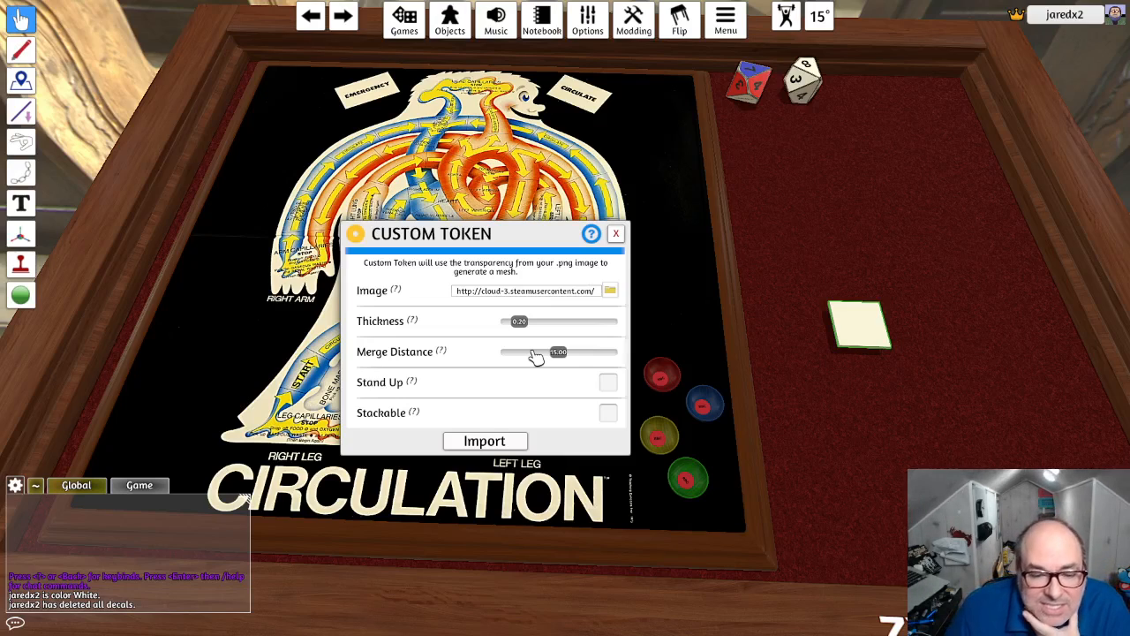
- Make the WBC token stackable and import it with thickness 0.20 and merge distance 15.00
mouse_move(416, 415)
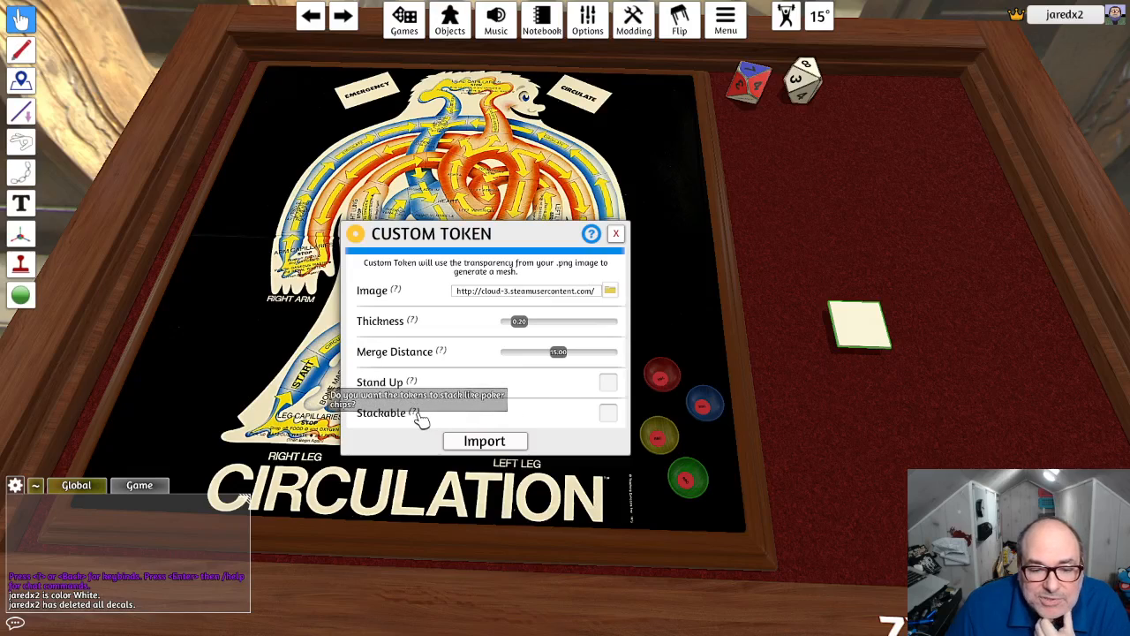
left_click(608, 413)
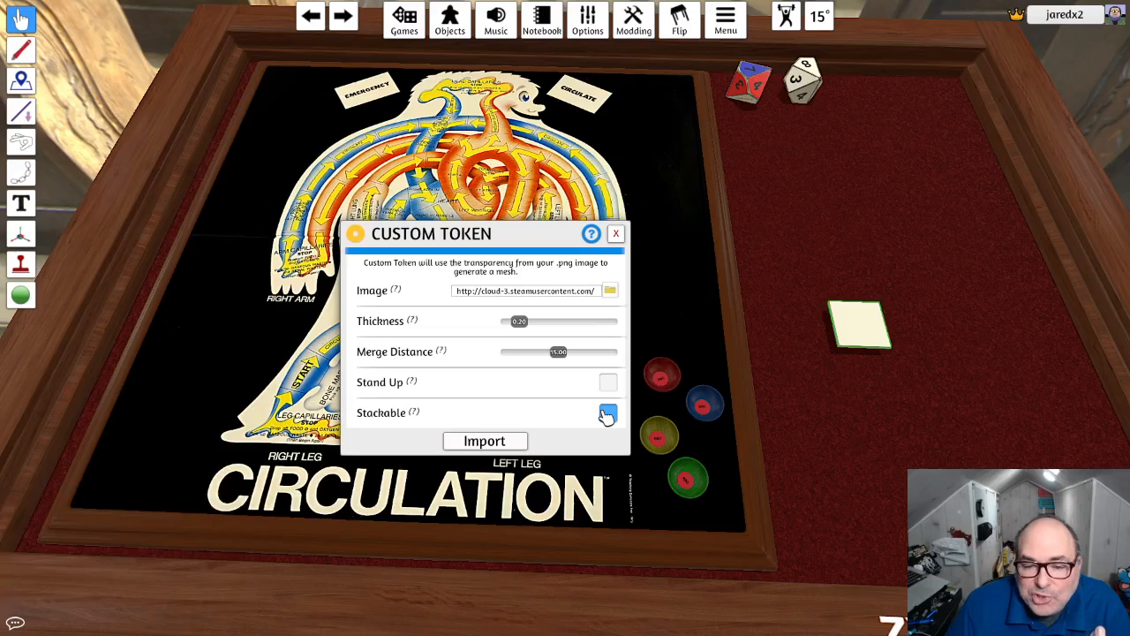
mouse_move(426, 386)
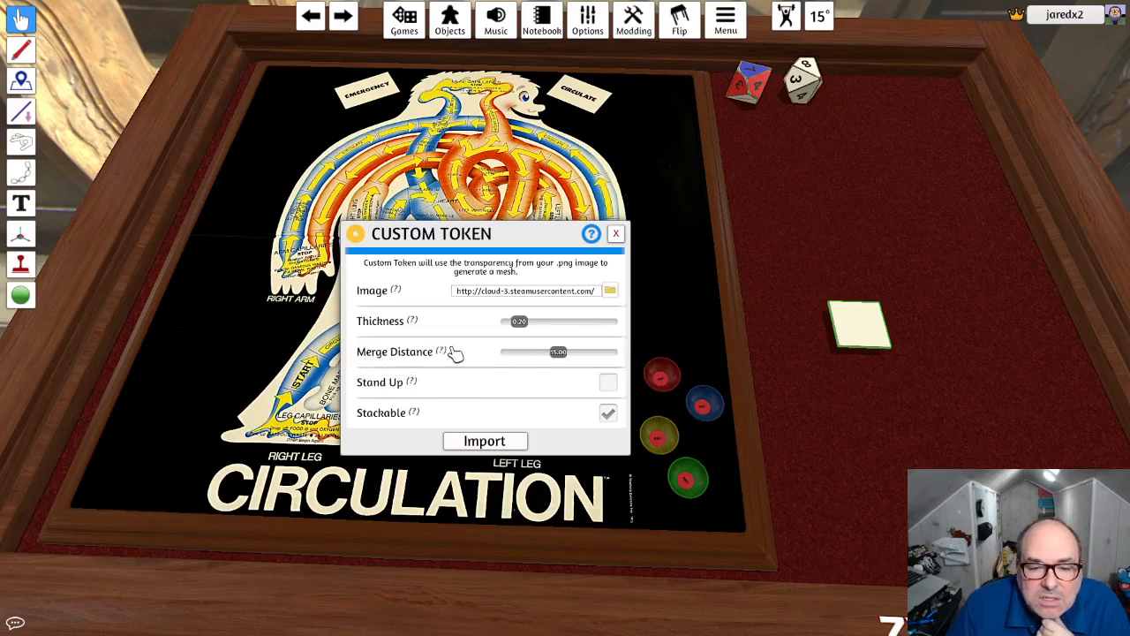
mouse_move(445, 354)
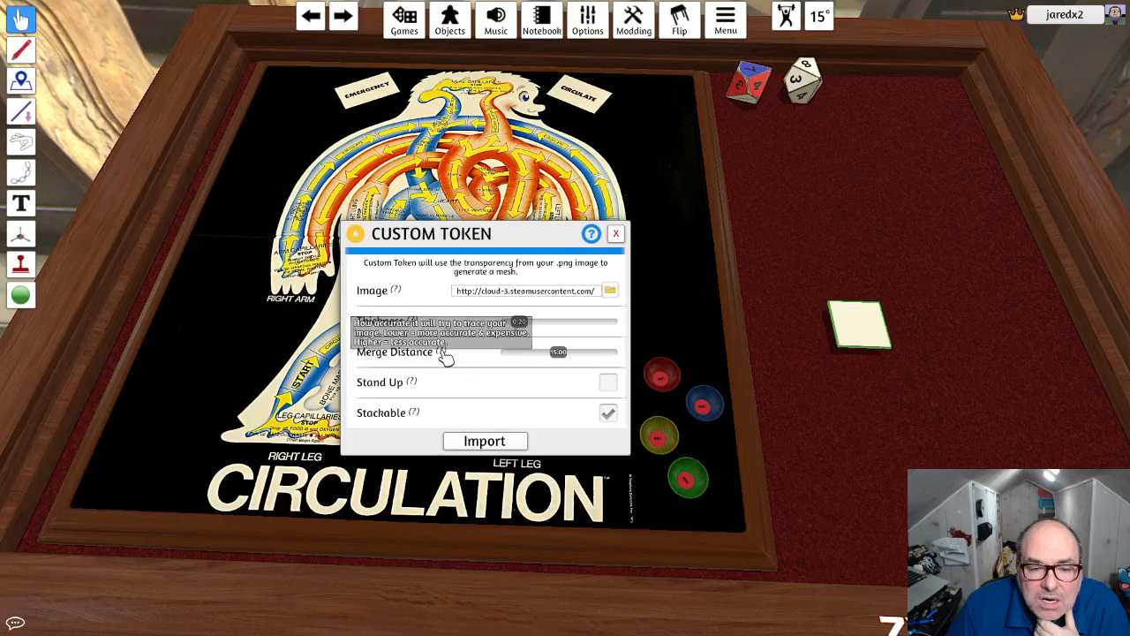
left_click(485, 440)
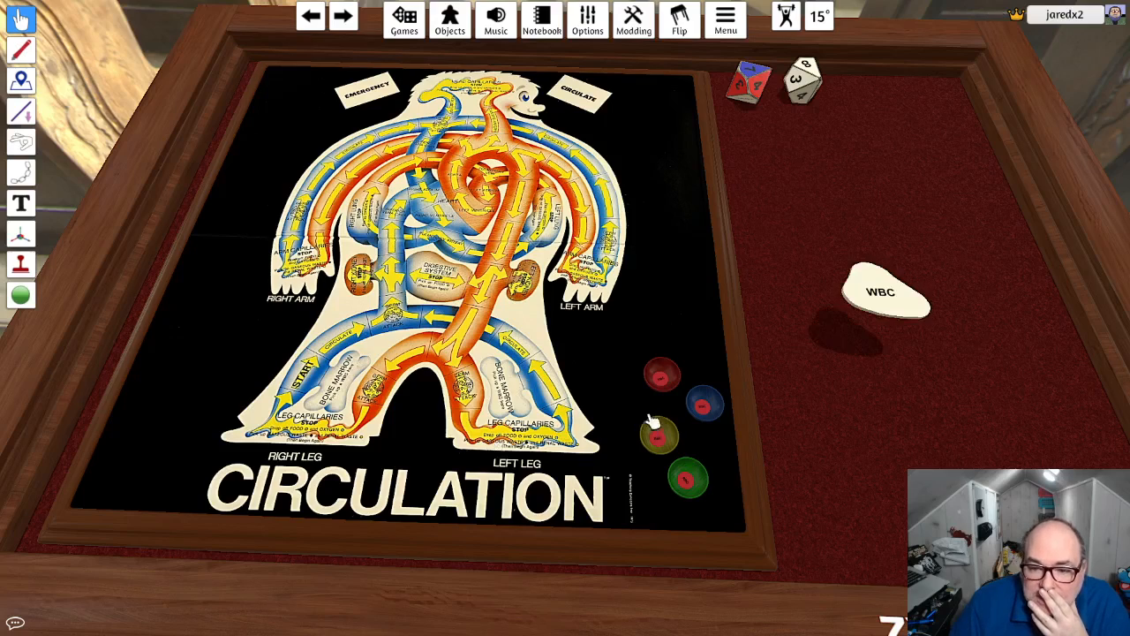
- Move the imported WBC token closer to the bowls and scale it down to a small piece
left_click_drag(878, 315, 799, 357)
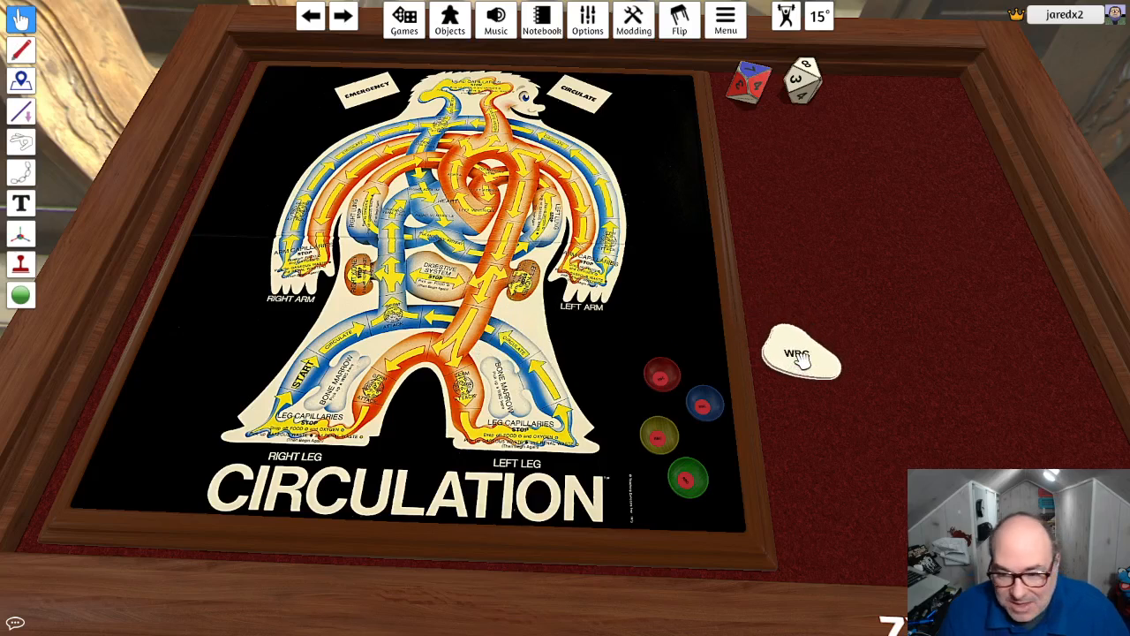
key("minus")
key("minus")
key("minus")
key("minus")
key("minus")
key("minus")
key("minus")
key("minus")
key("minus")
key("minus")
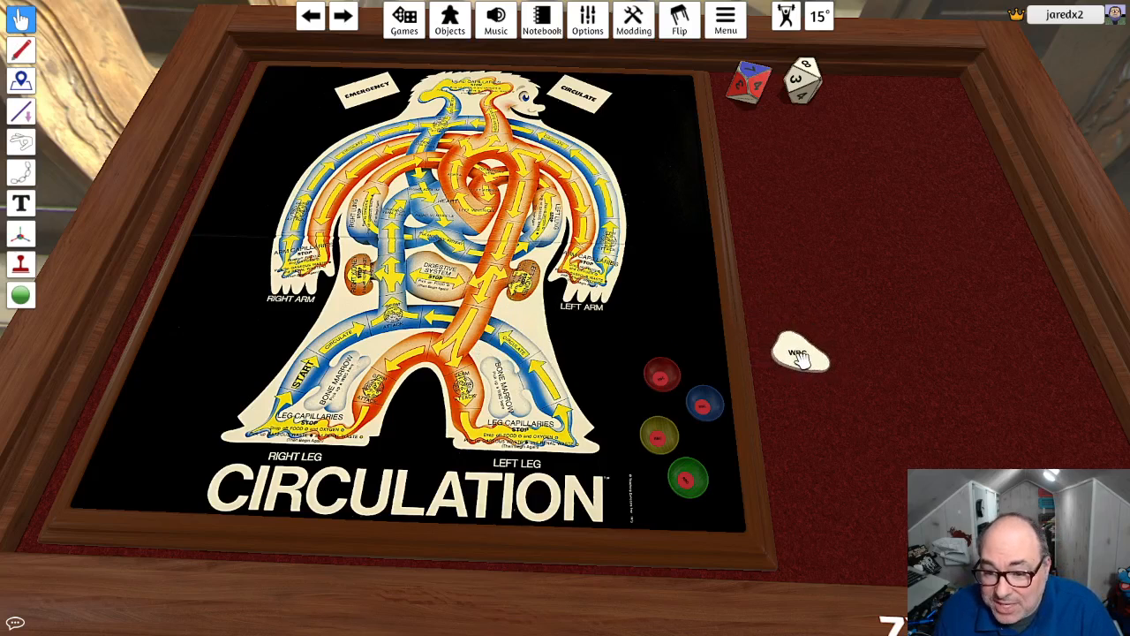
key("plus")
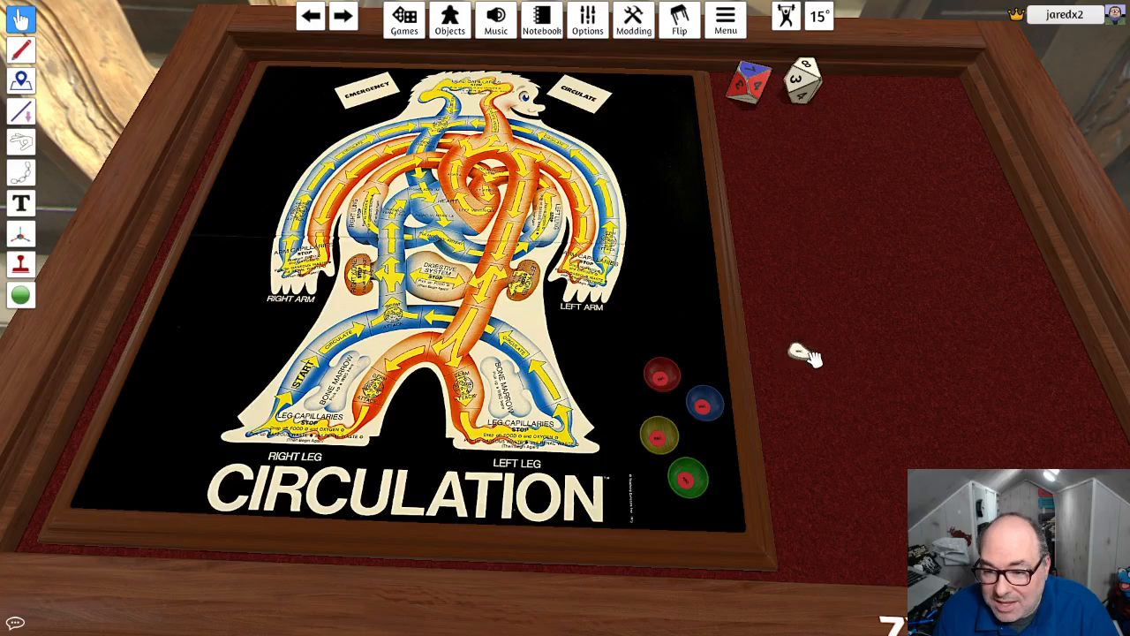
- Inspect the shrunken WBC token up close beside the bowls and delete it from the table
left_click_drag(808, 355, 797, 413)
scroll(794, 413, "up", 5)
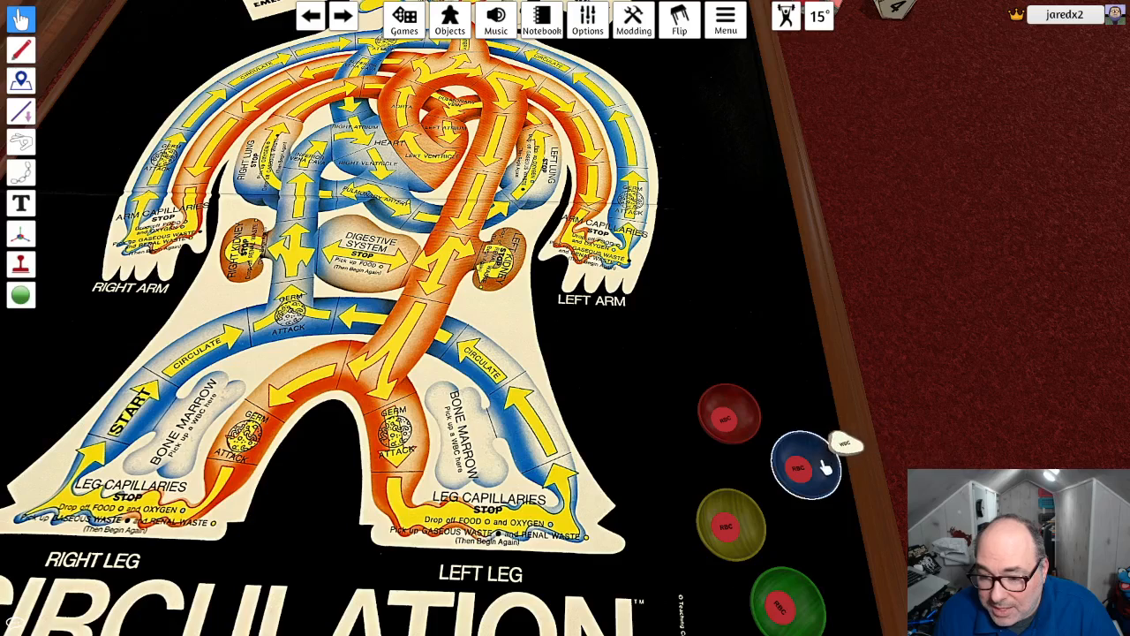
left_click_drag(825, 468, 890, 387)
right_click(887, 388)
scroll(883, 375, "down", 3)
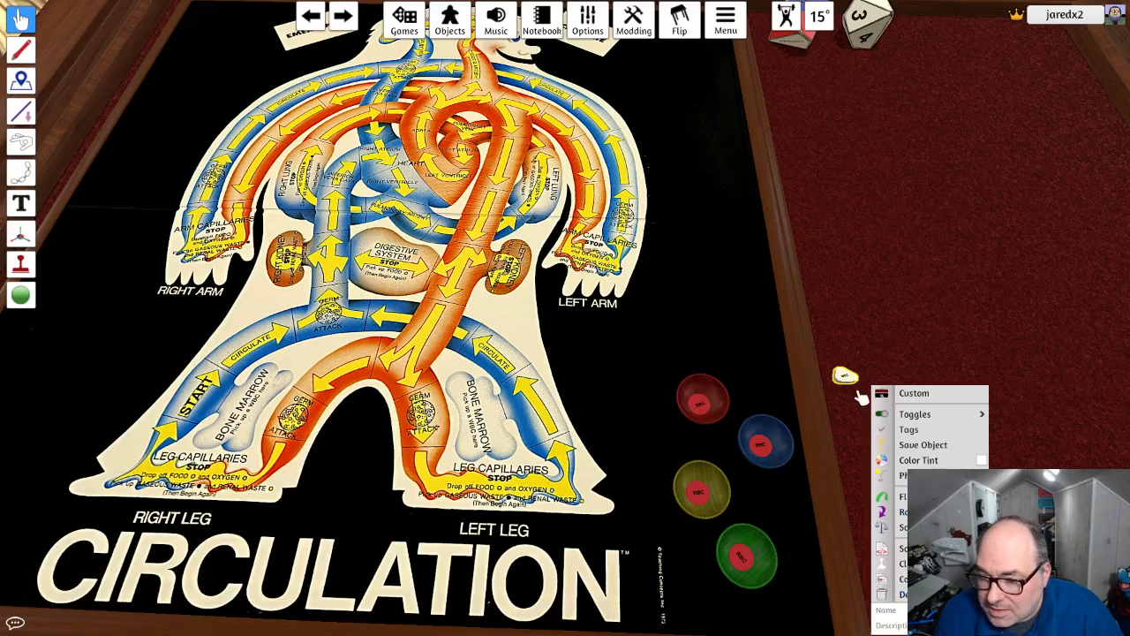
left_click_drag(846, 377, 855, 366)
scroll(856, 365, "up", 3)
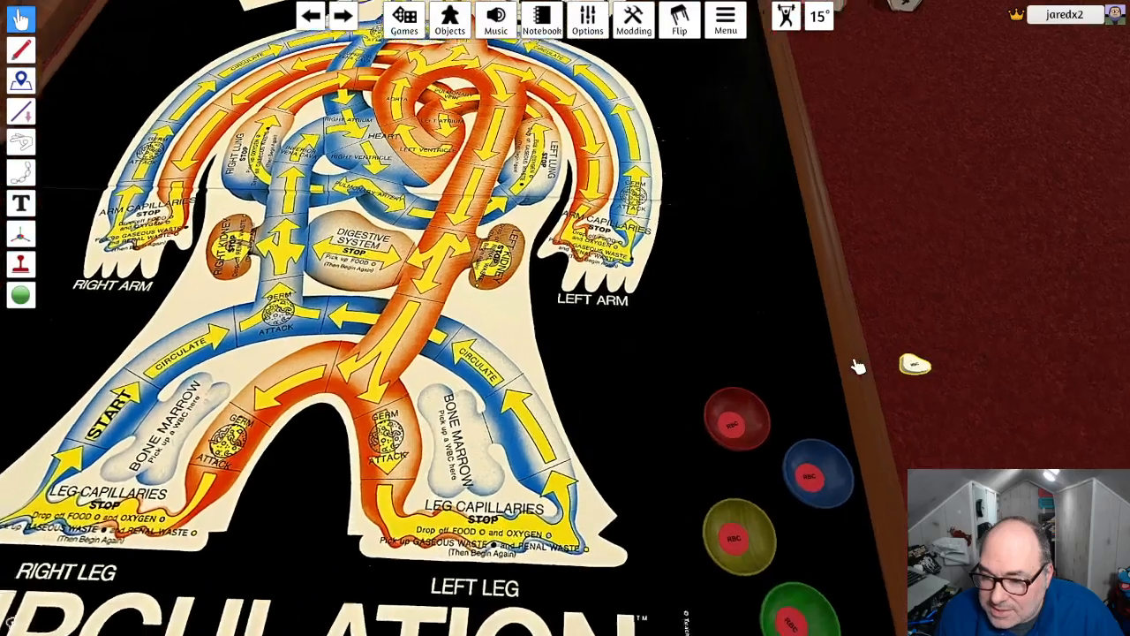
mouse_move(932, 372)
left_mouse_down()
mouse_move(942, 365)
mouse_move(932, 380)
left_mouse_up()
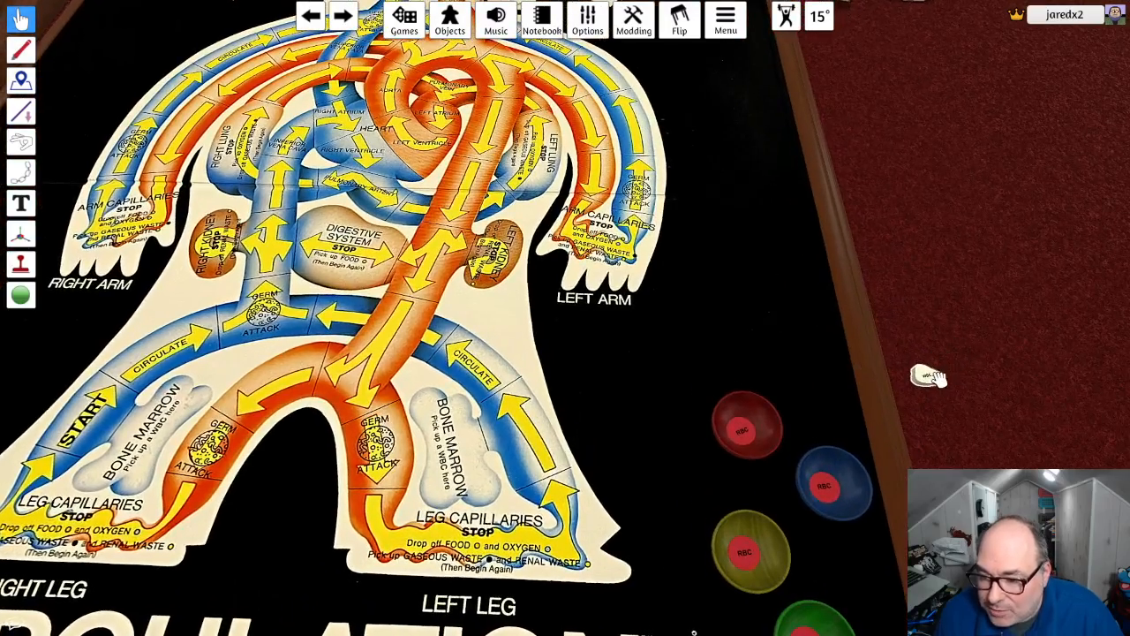
left_click(931, 380)
key("Delete")
scroll(923, 429, "down", 5)
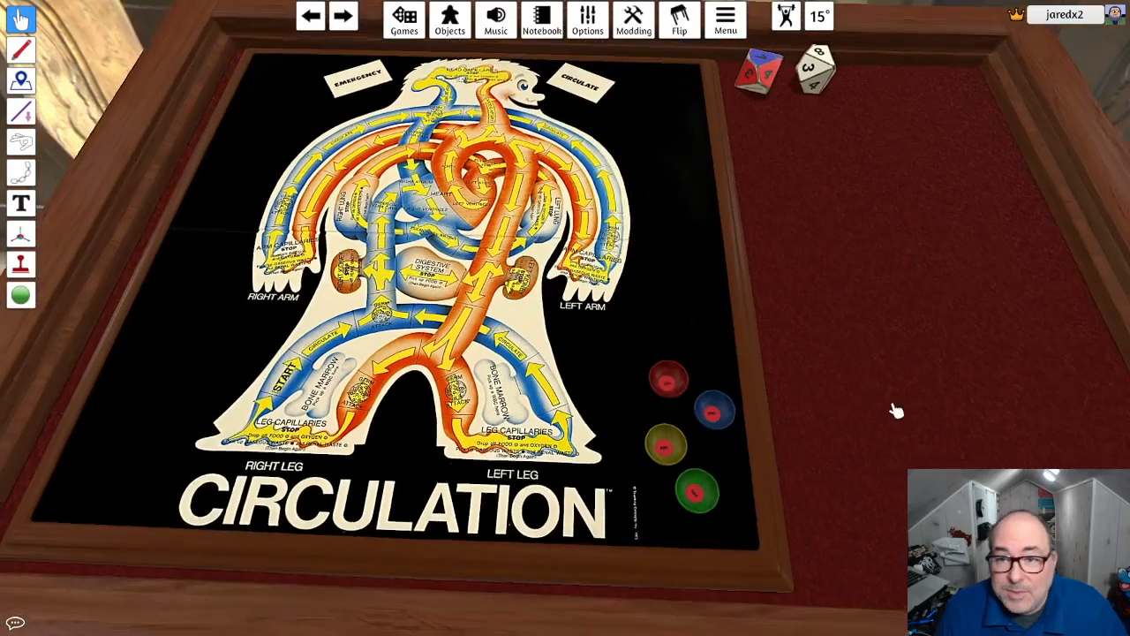
- Place a new blank custom token on the empty table area to replace the deleted WBC token
left_click(442, 28)
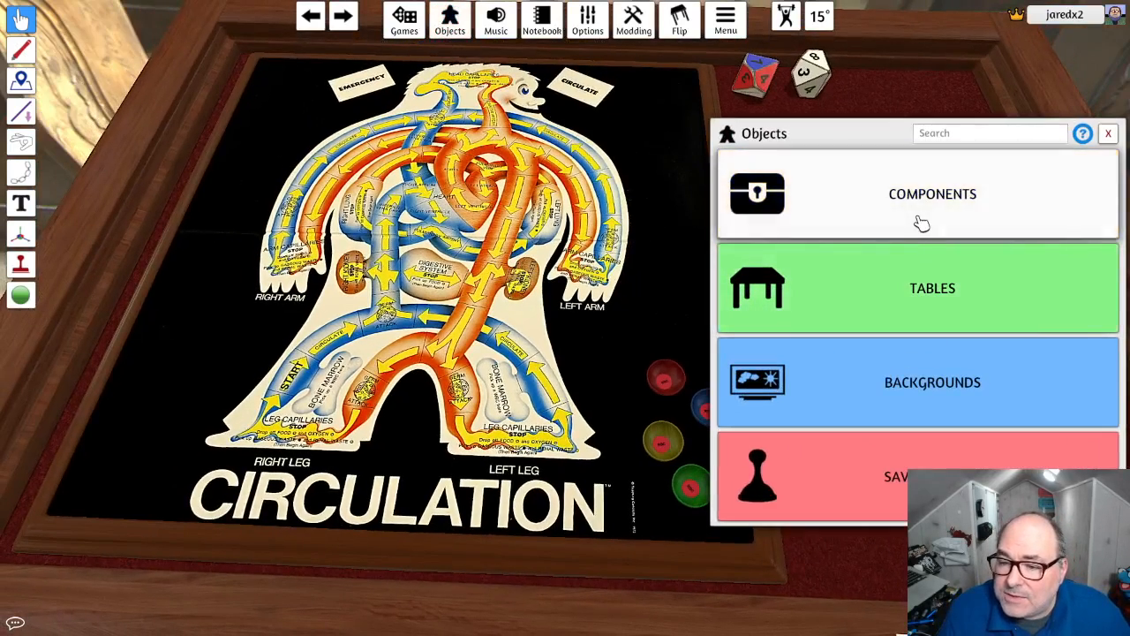
left_click(924, 216)
left_click(758, 280)
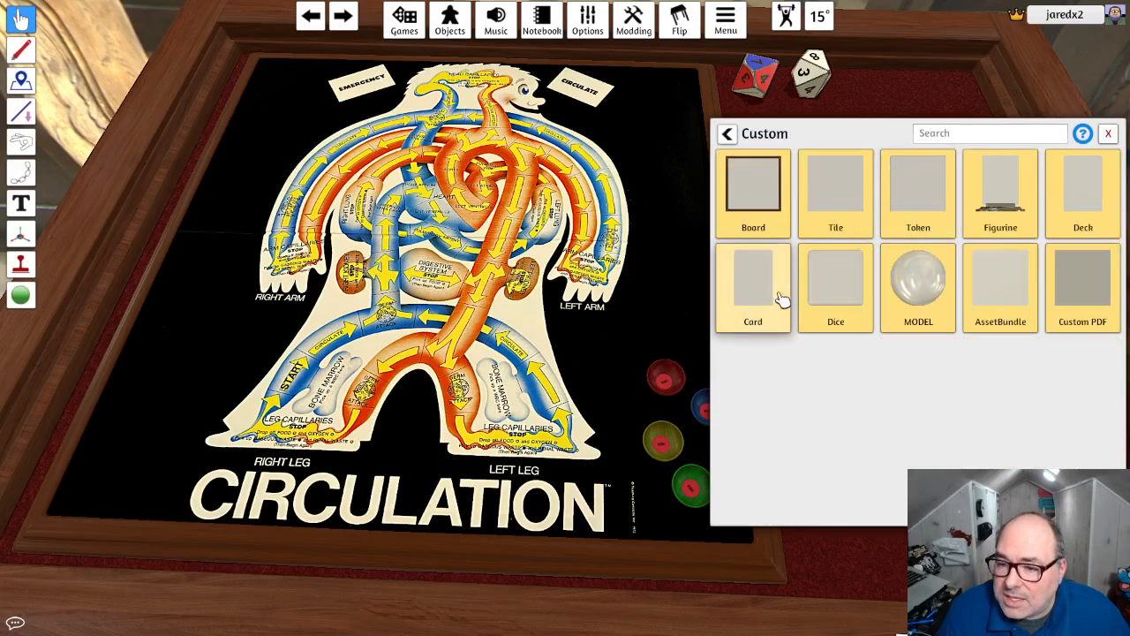
left_click(919, 202)
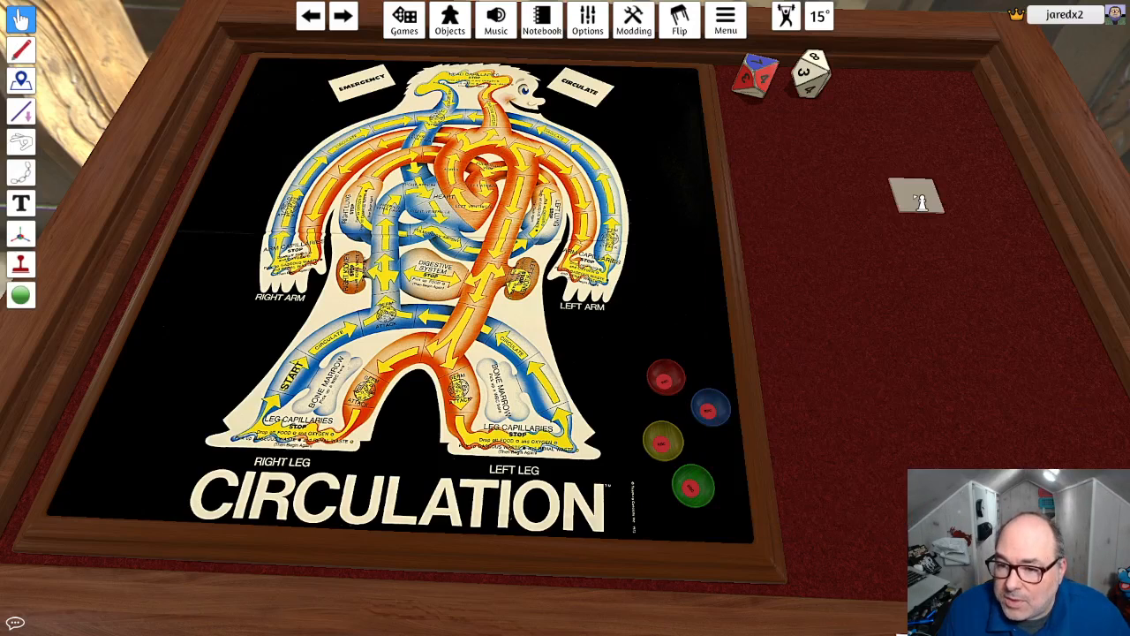
left_click(875, 288)
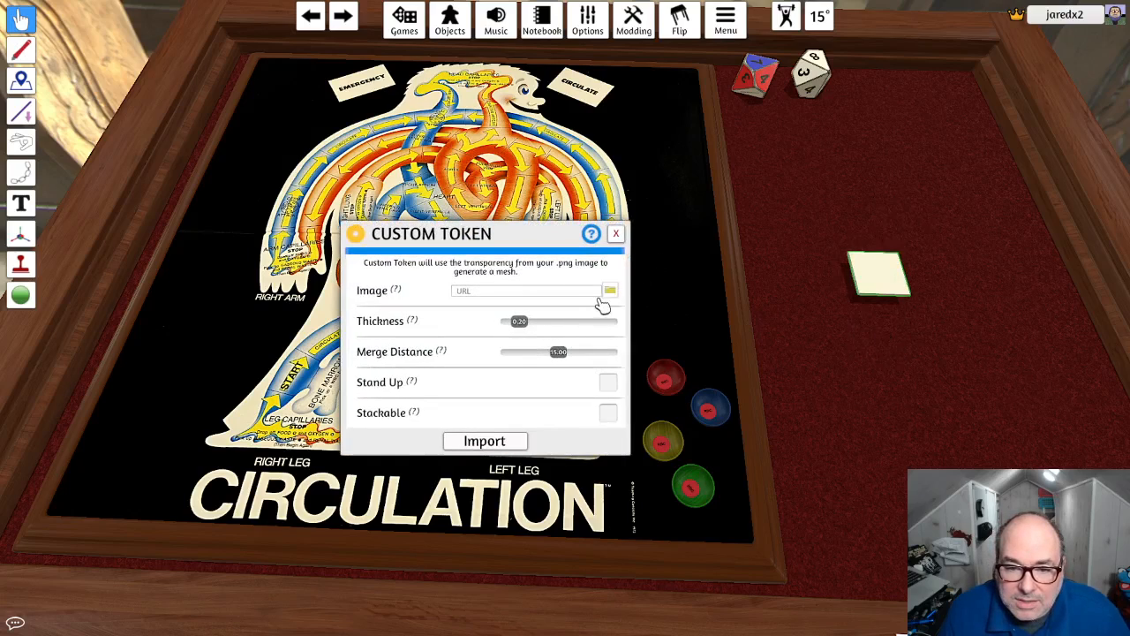
- Upload wbc.png to the Steam Cloud as the token's image, set thickness 0.10, make it stackable, and import it
left_click(574, 292)
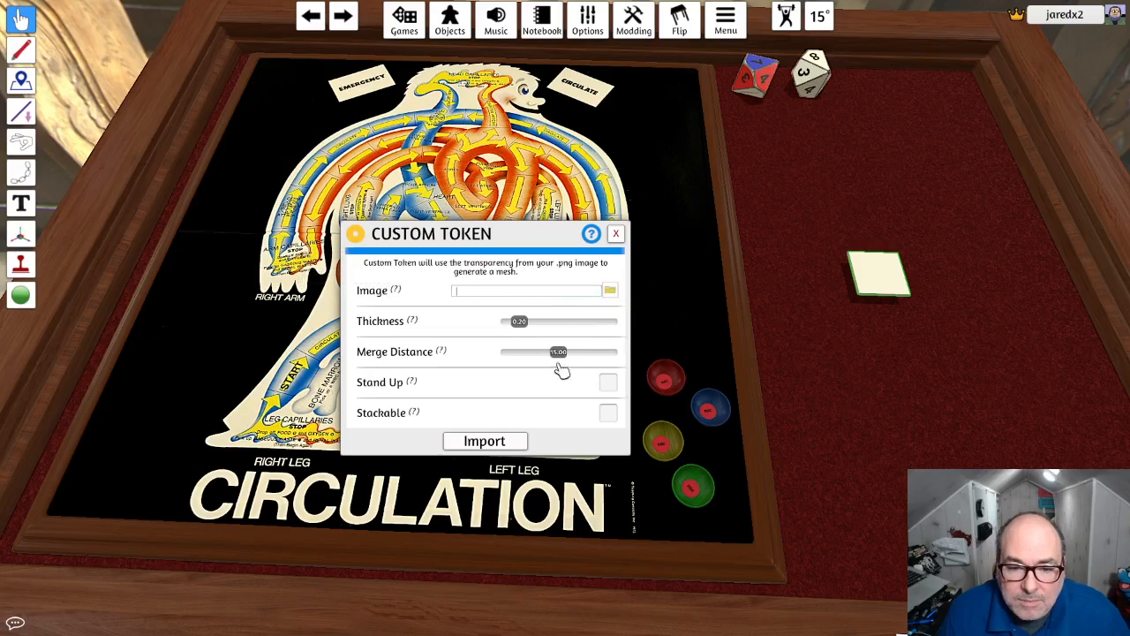
left_click(609, 290)
scroll(612, 296, "down", 10)
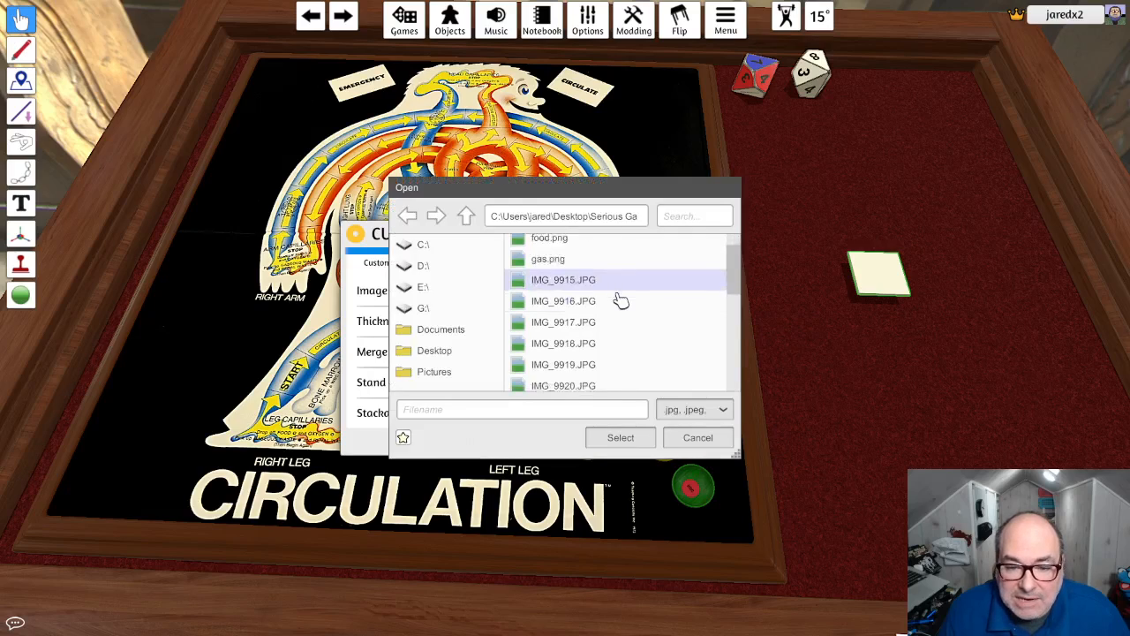
left_click(576, 383)
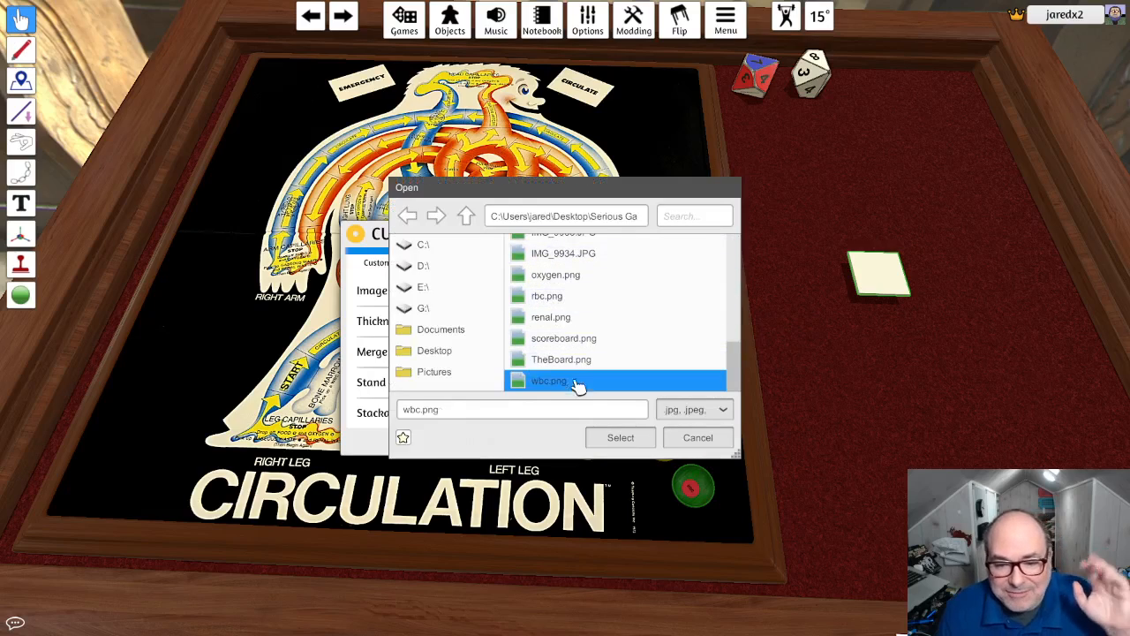
left_click(621, 438)
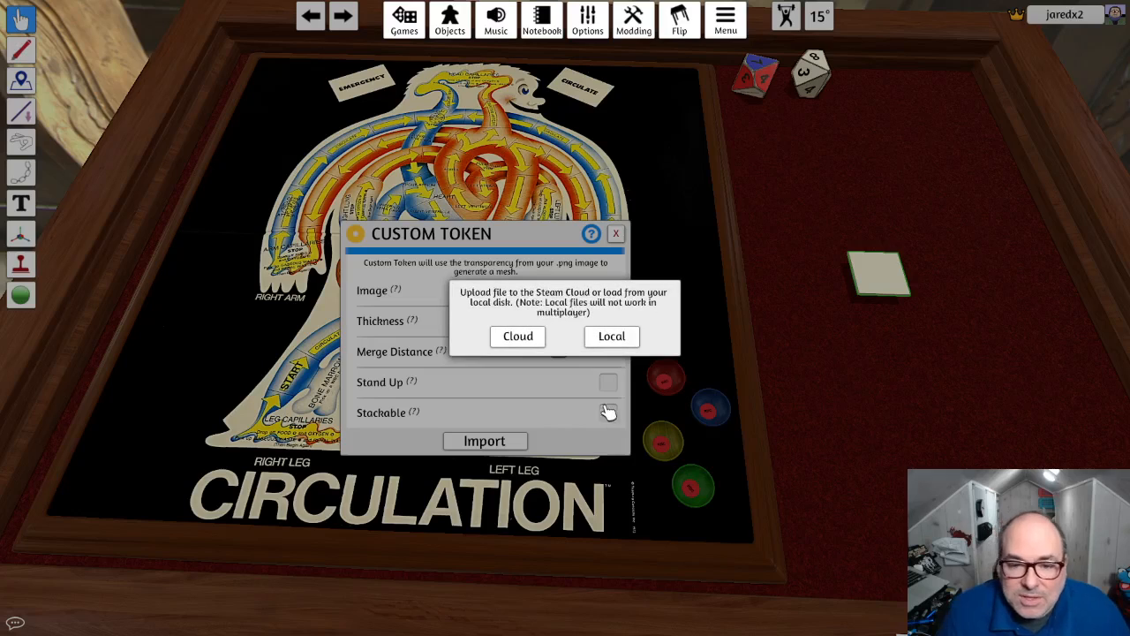
left_click(518, 336)
left_click(535, 351)
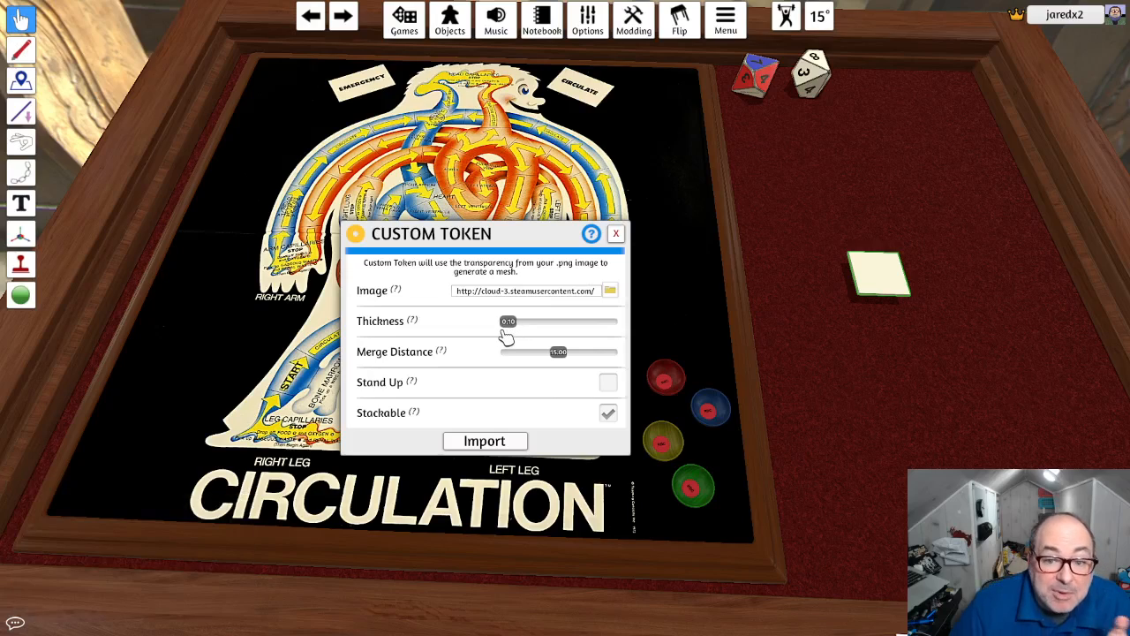
left_click(490, 444)
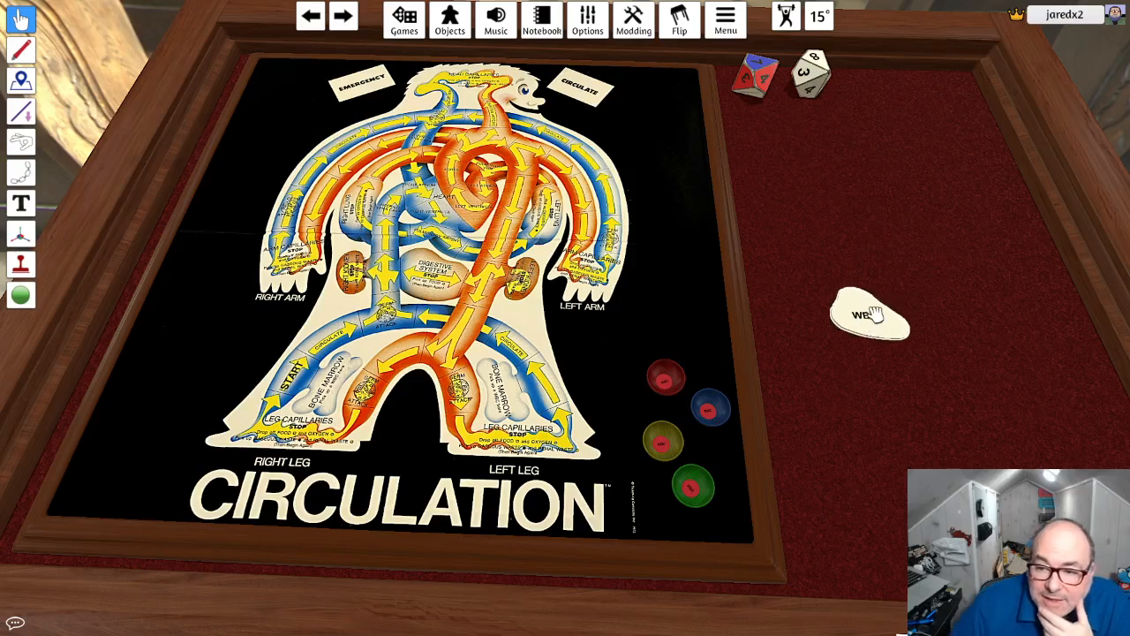
- Scale down the thinner WBC token to bowl size and move it onto the blue bowl
key("minus")
key("minus")
key("minus")
key("minus")
key("minus")
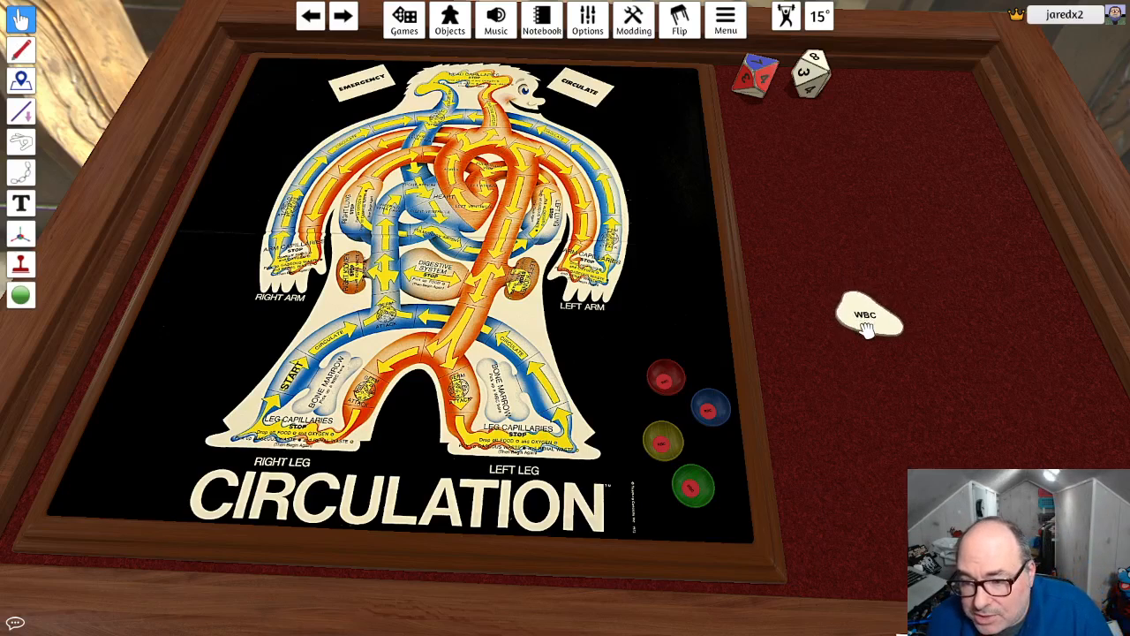
left_click_drag(868, 315, 721, 426)
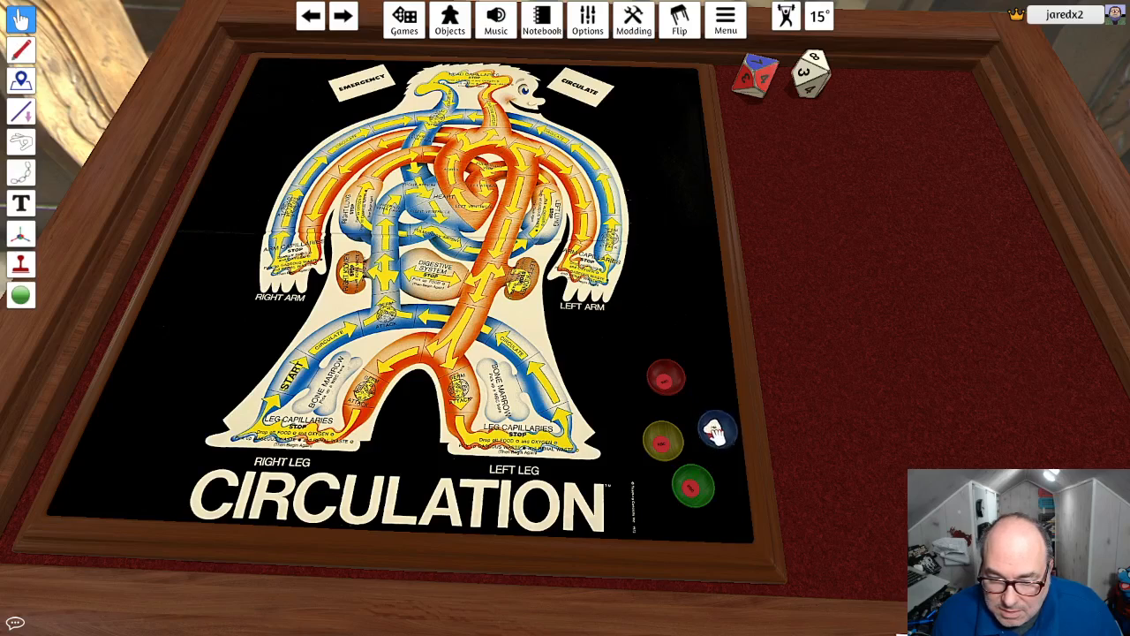
- Try the WBC token in the blue and red bowls, repositioning both bowls near the board's lower right corner
mouse_move(715, 433)
left_mouse_down()
mouse_move(813, 411)
mouse_move(828, 441)
mouse_move(846, 446)
mouse_move(827, 446)
mouse_move(907, 424)
mouse_move(745, 406)
mouse_move(715, 431)
left_mouse_up()
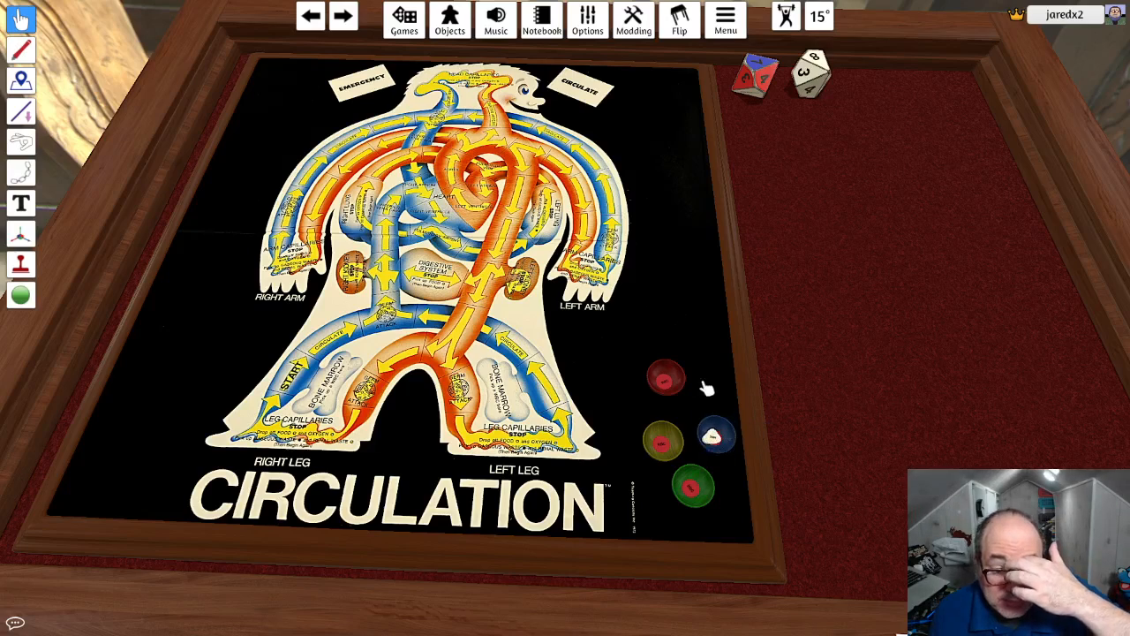
left_click_drag(717, 438, 702, 408)
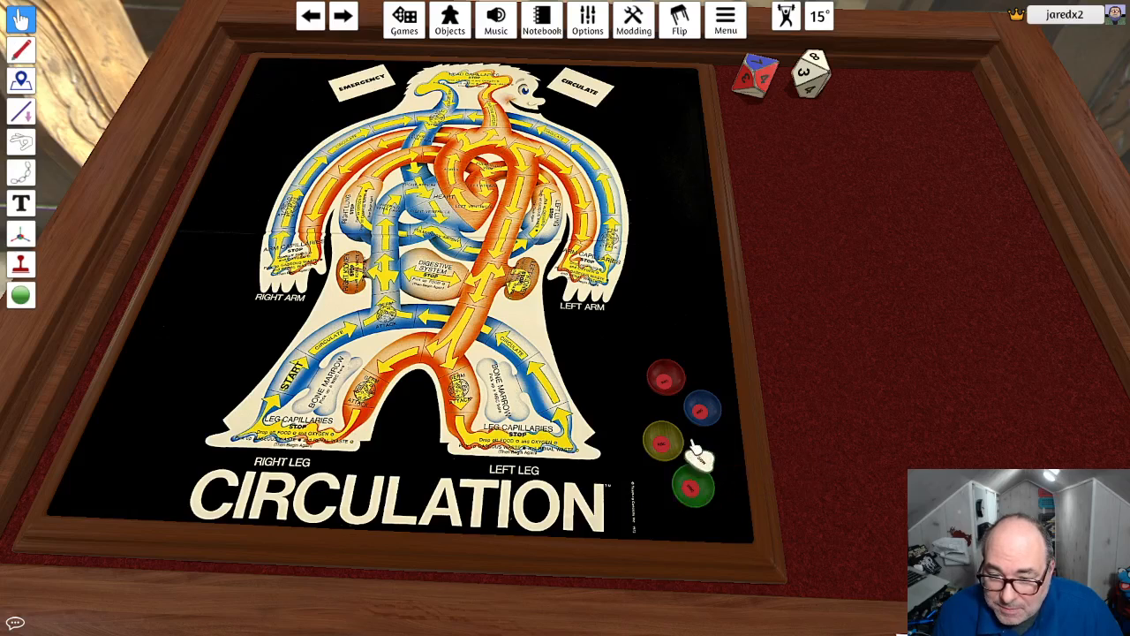
mouse_move(666, 383)
left_mouse_down()
mouse_move(666, 396)
mouse_move(661, 383)
mouse_move(661, 395)
mouse_move(680, 374)
mouse_move(664, 380)
left_mouse_up()
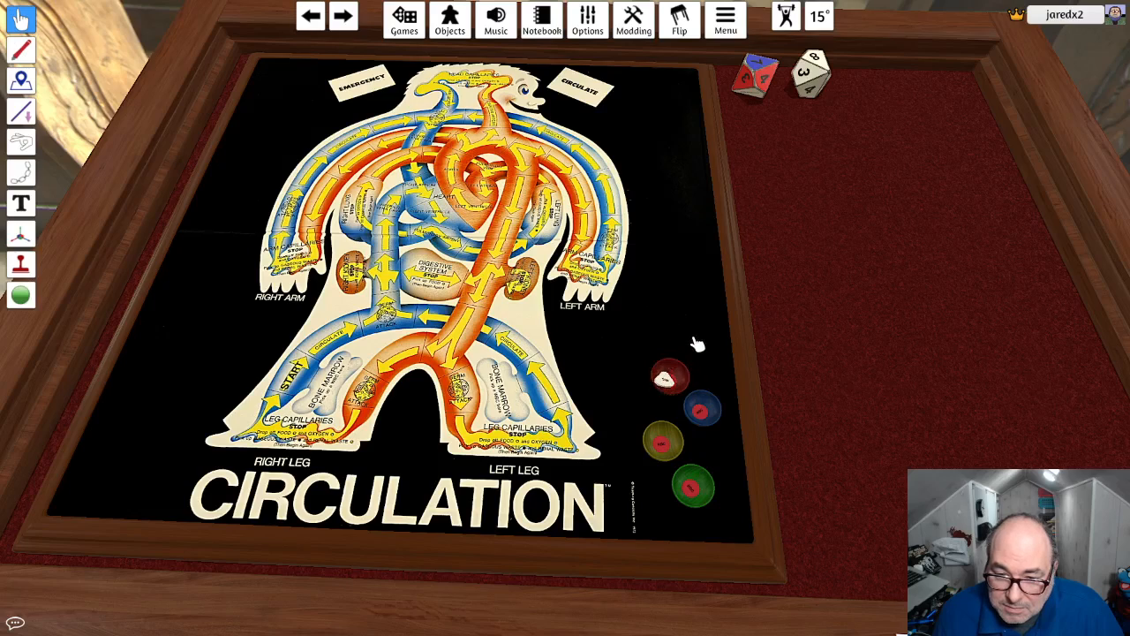
left_click_drag(667, 378, 687, 358)
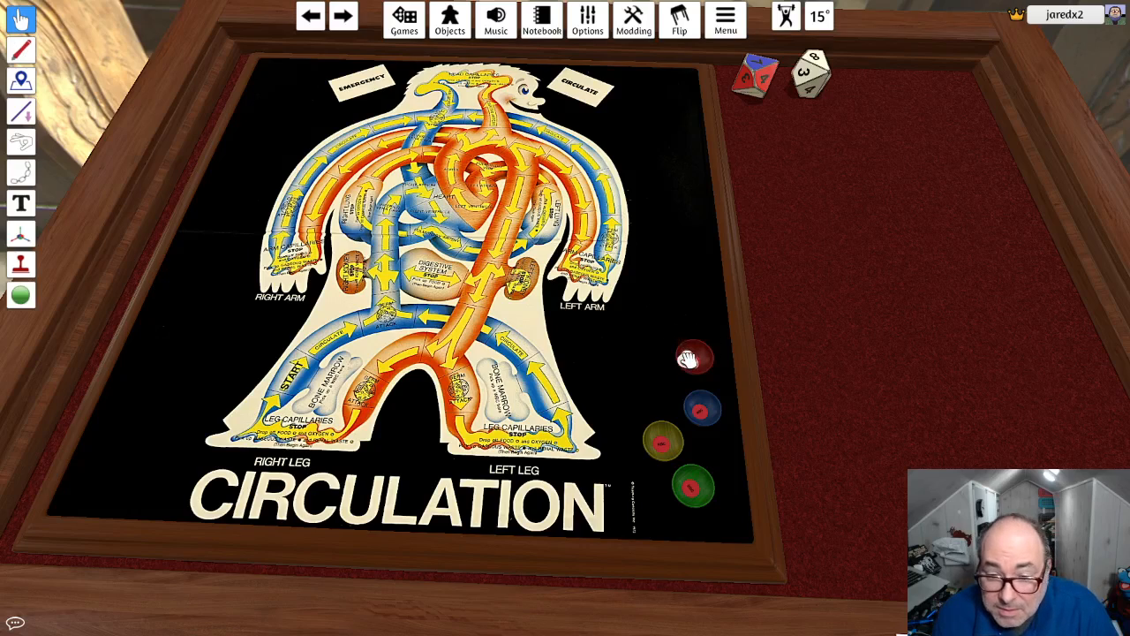
left_click_drag(689, 358, 650, 381)
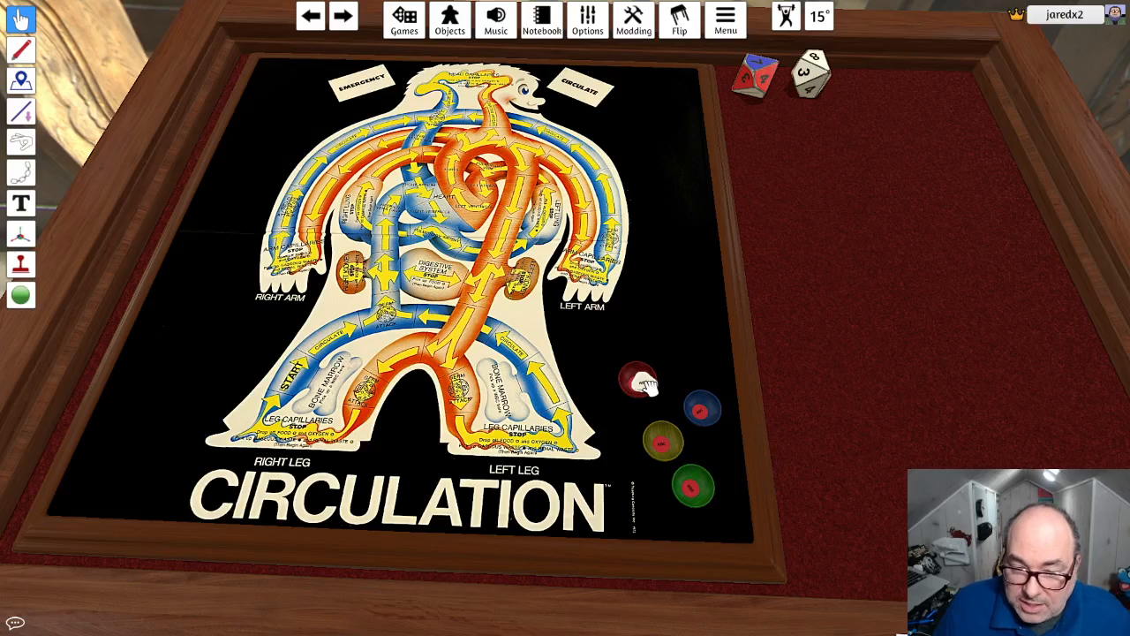
- Clone the WBC token and place the copy on the empty black area above the bowls
right_click(645, 381)
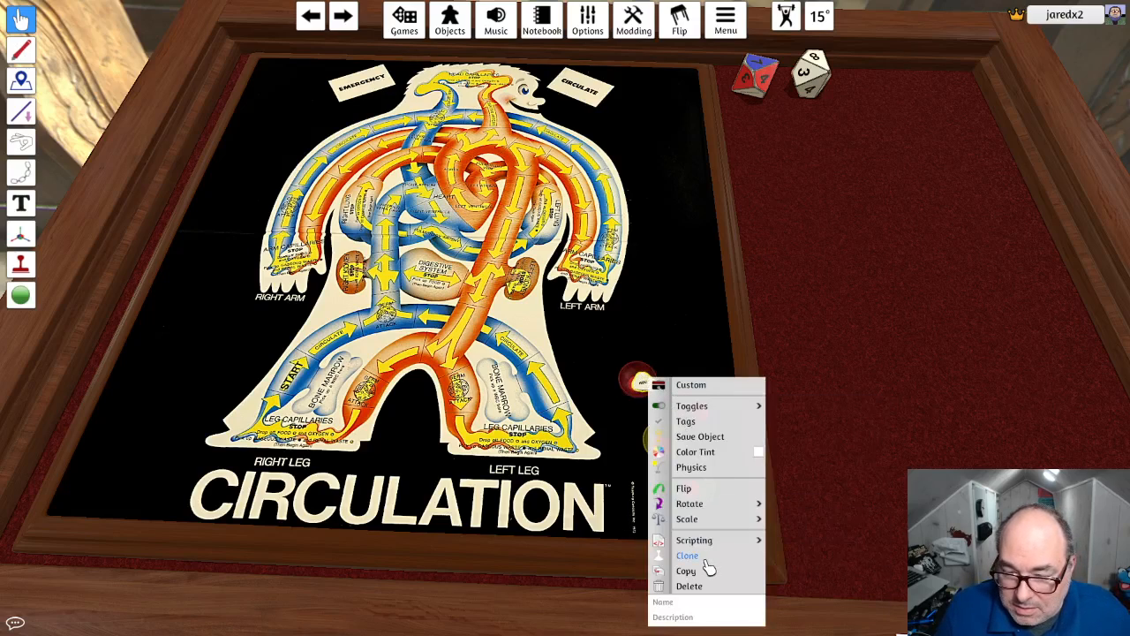
left_click(706, 555)
left_click(716, 328)
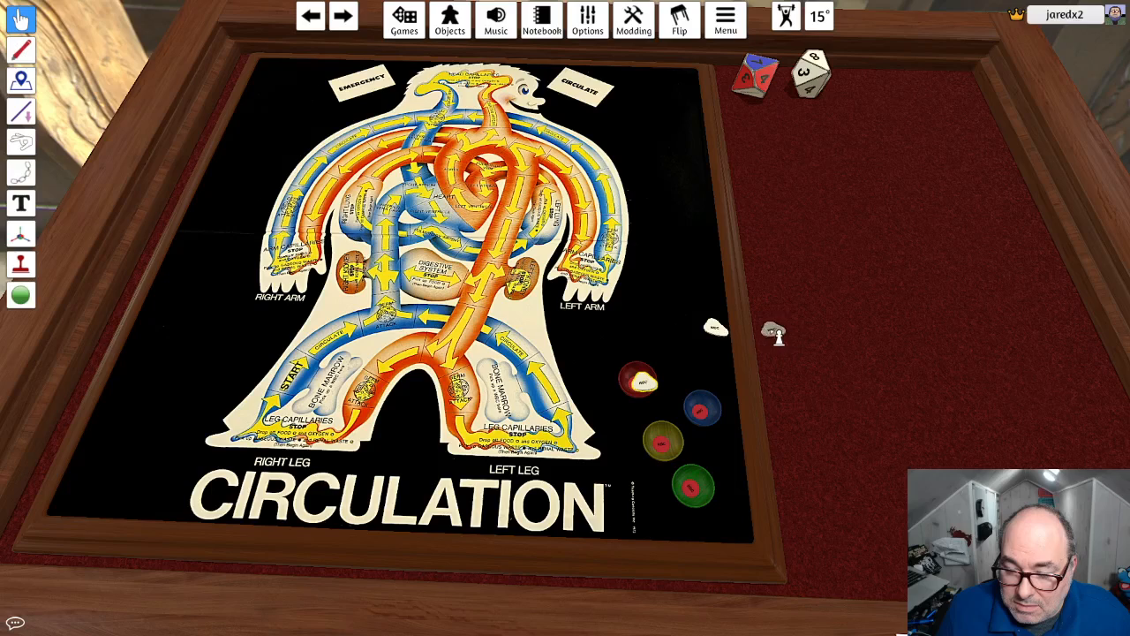
- Open the chat window, check its settings, and close them
key("Return")
key("Return")
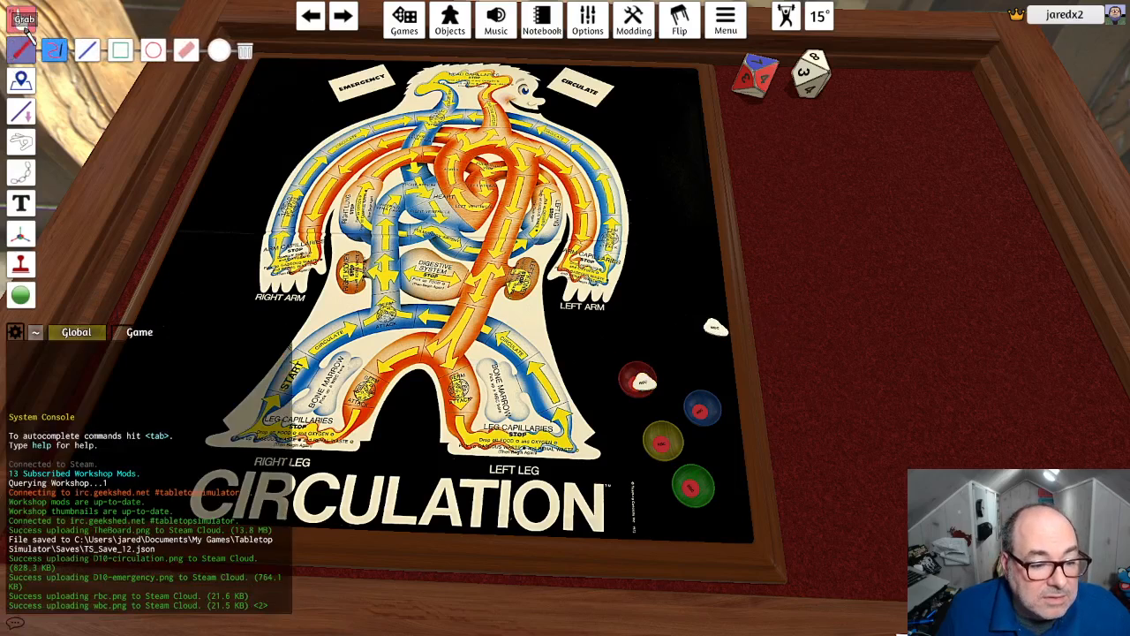
left_click(14, 624)
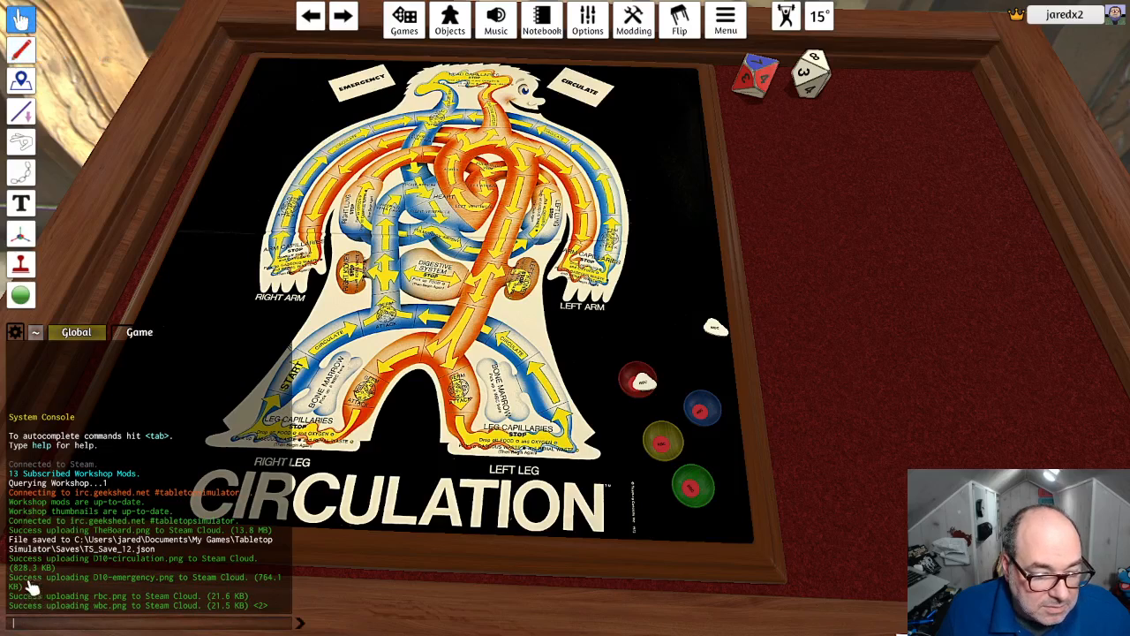
left_click(72, 277)
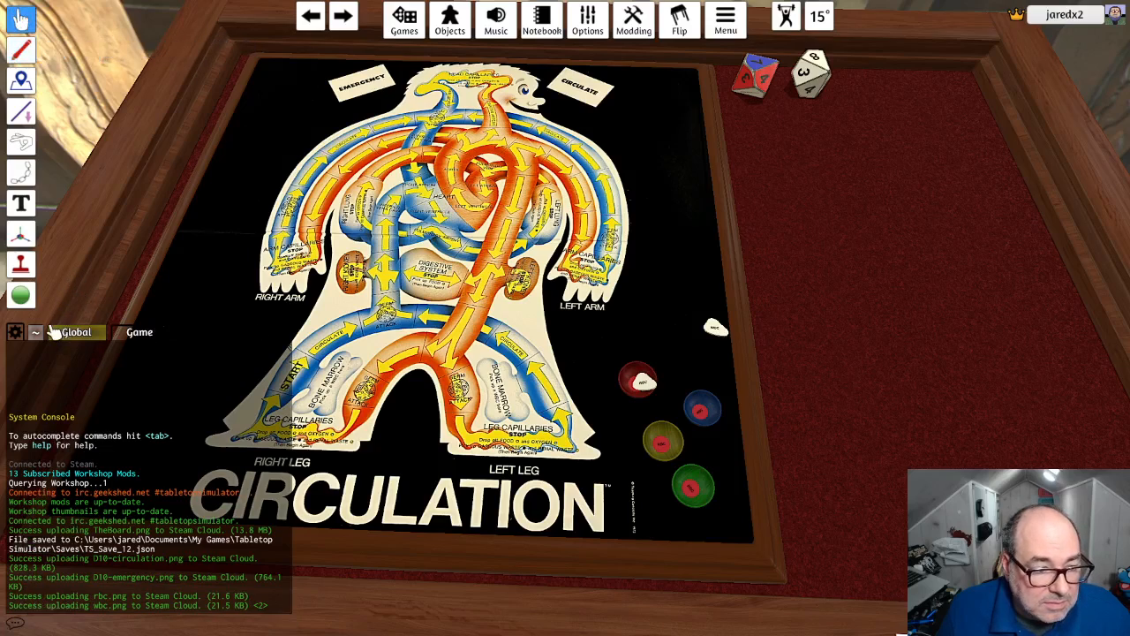
left_click(16, 333)
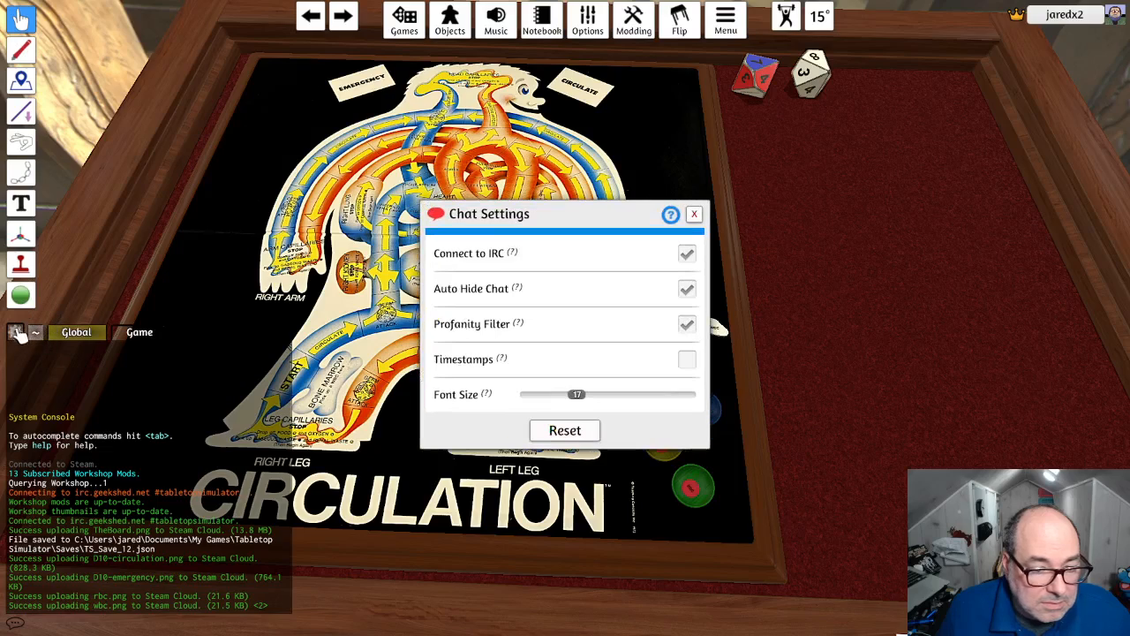
left_click(695, 216)
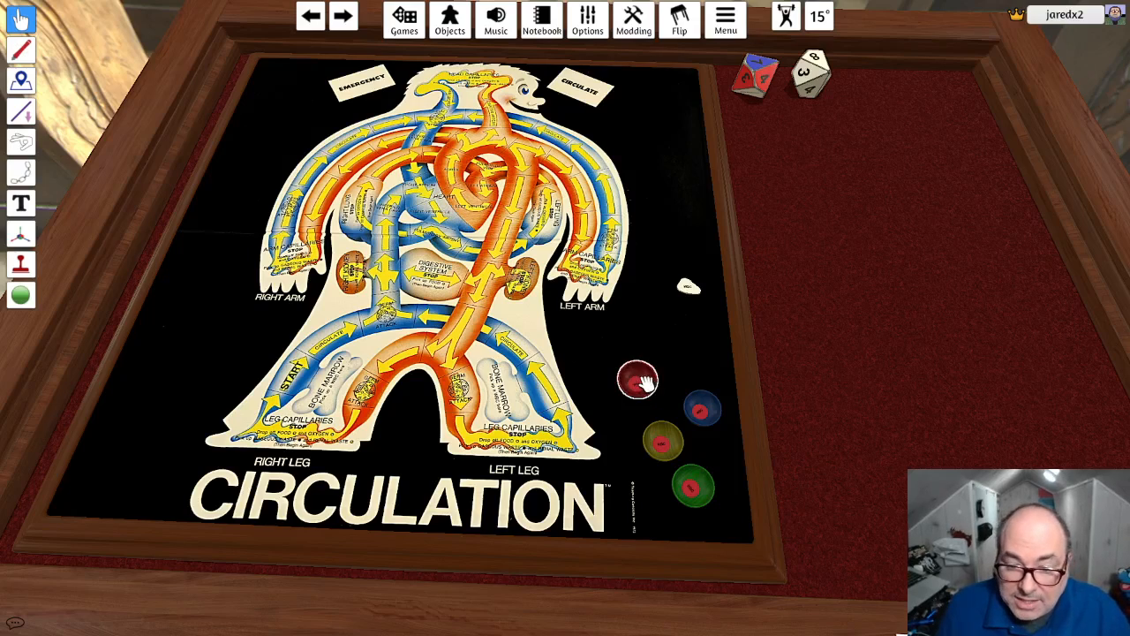
- Regroup the blue, green, yellow and red bowls closer to the board's lower right corner, clear of the WBC tokens
left_click_drag(647, 383, 704, 396)
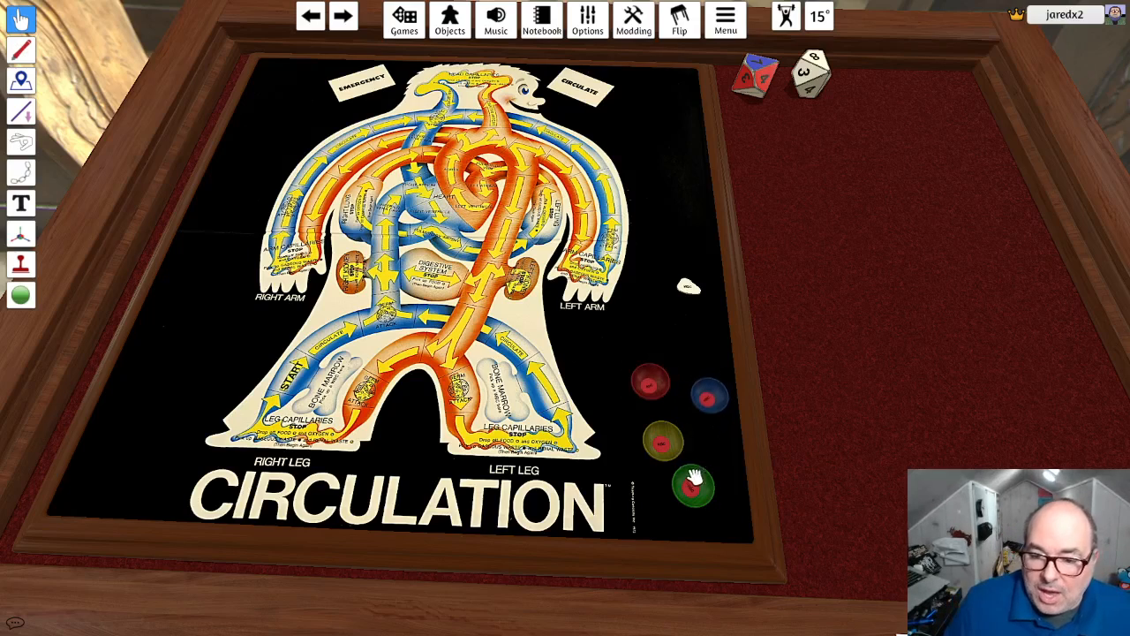
left_click_drag(695, 478, 701, 508)
left_click_drag(662, 439, 662, 459)
left_click_drag(694, 403, 709, 490)
left_click_drag(651, 382, 697, 446)
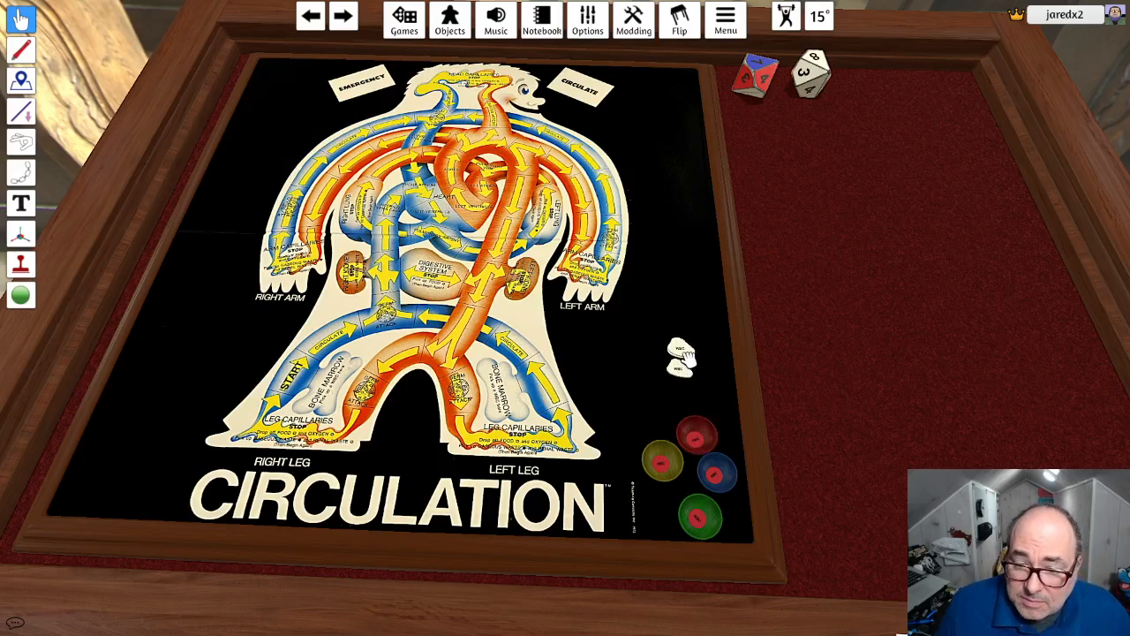
- Stack the two WBC tokens, split them again, and shift the red bowl up from the other bowls
left_click_drag(664, 351, 687, 353)
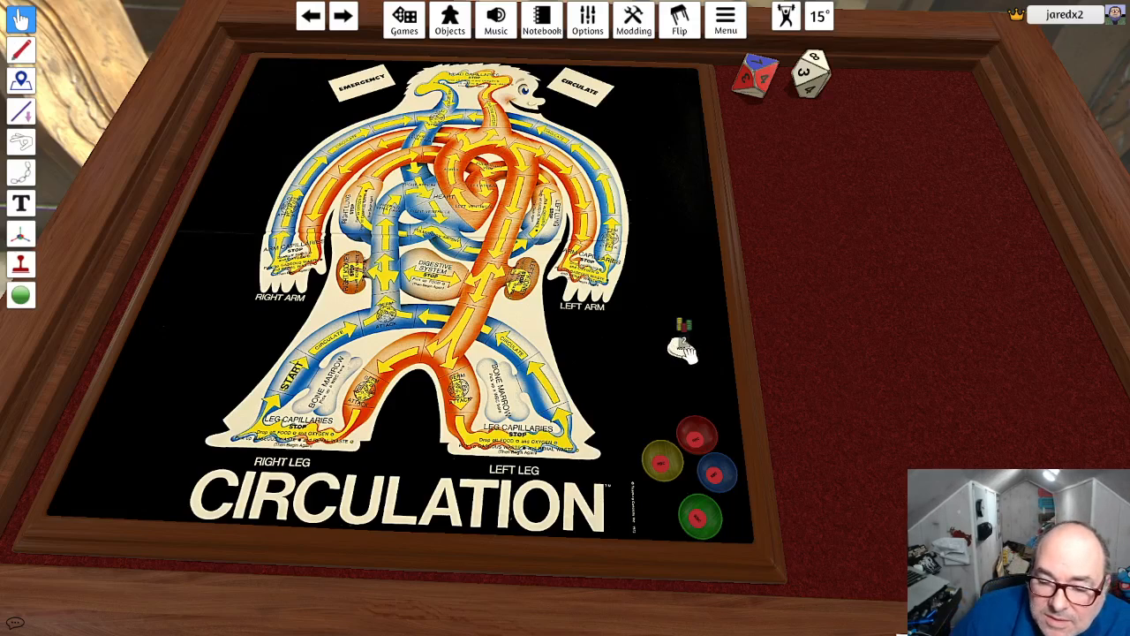
left_click_drag(681, 349, 697, 433)
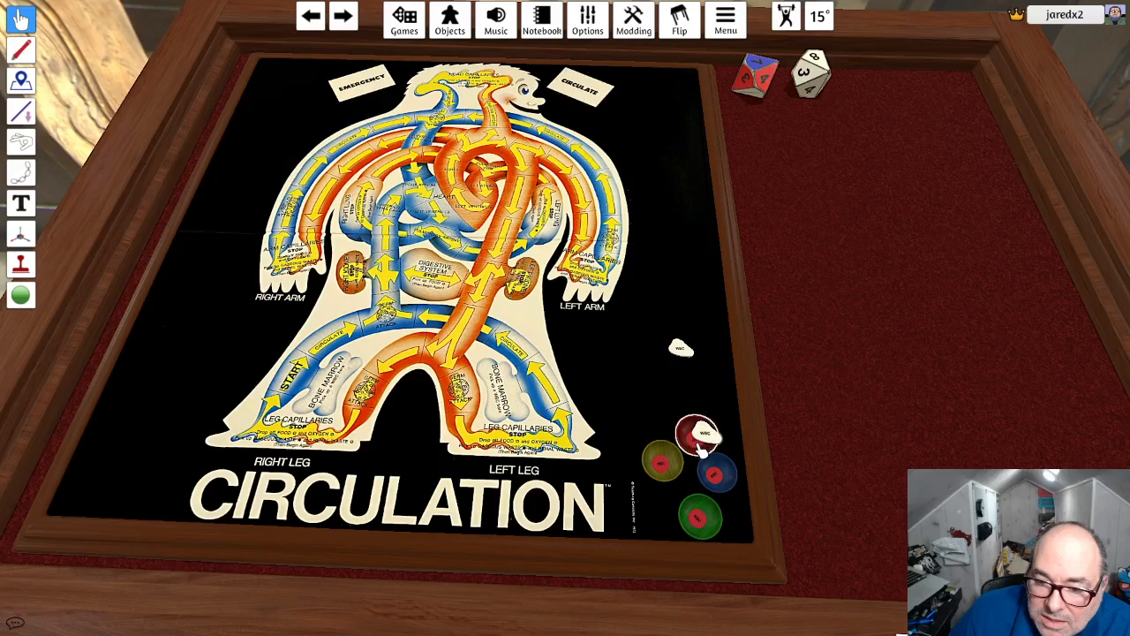
left_click_drag(682, 349, 516, 403)
left_click_drag(709, 444, 696, 408)
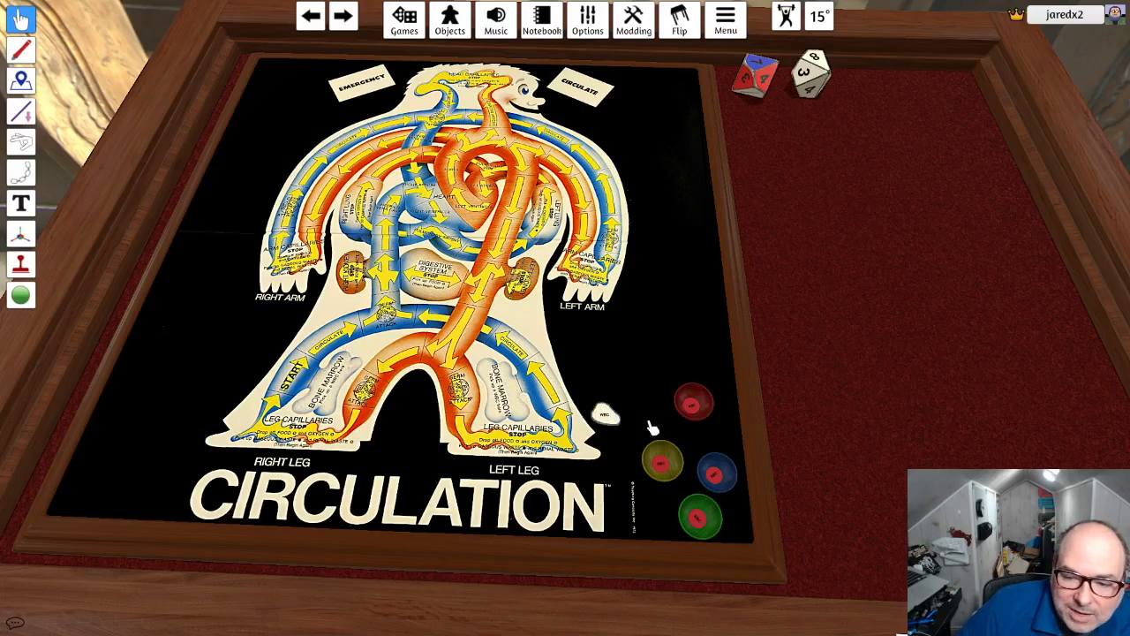
- Move the WBC token beside the red bowl and check the board's snap points, including those on the bone marrow spaces
left_click_drag(607, 414, 657, 367)
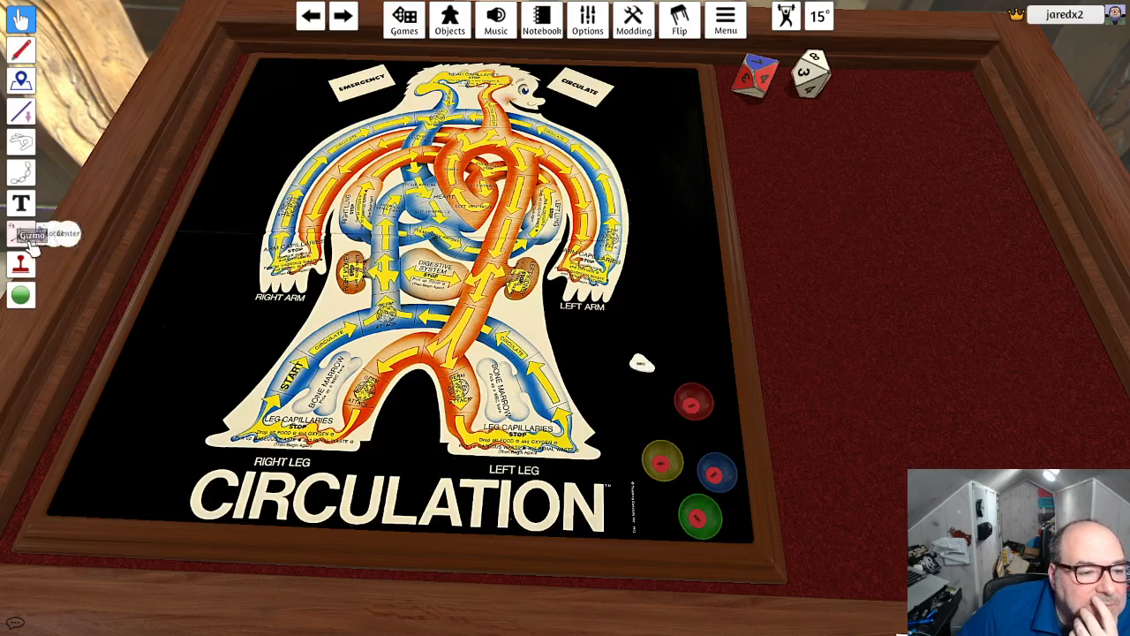
left_click(21, 295)
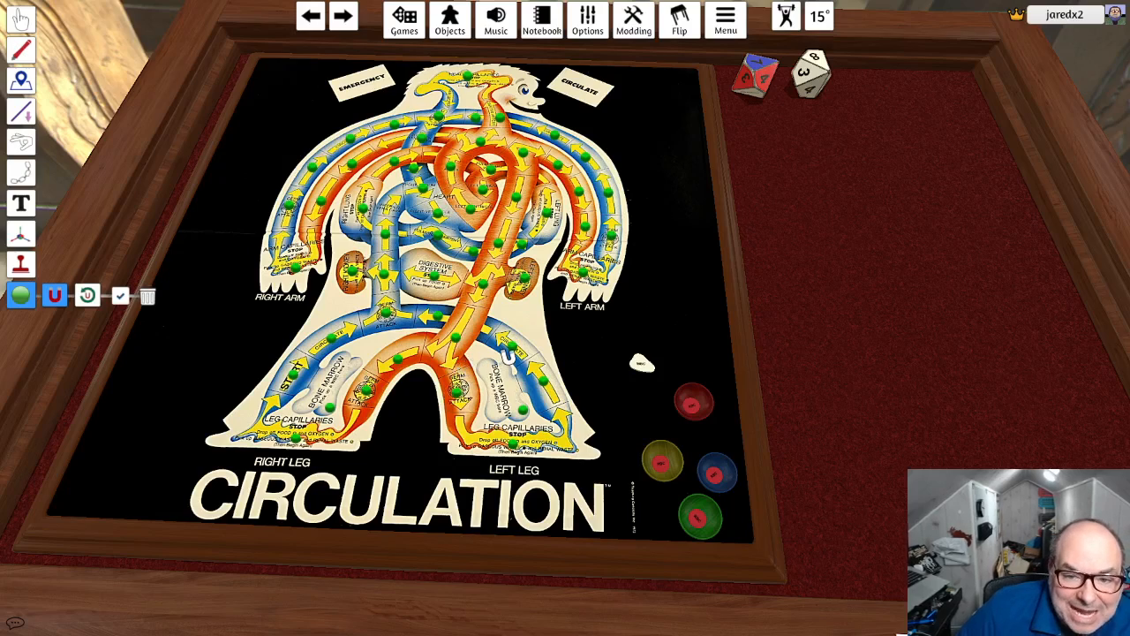
left_click(21, 19)
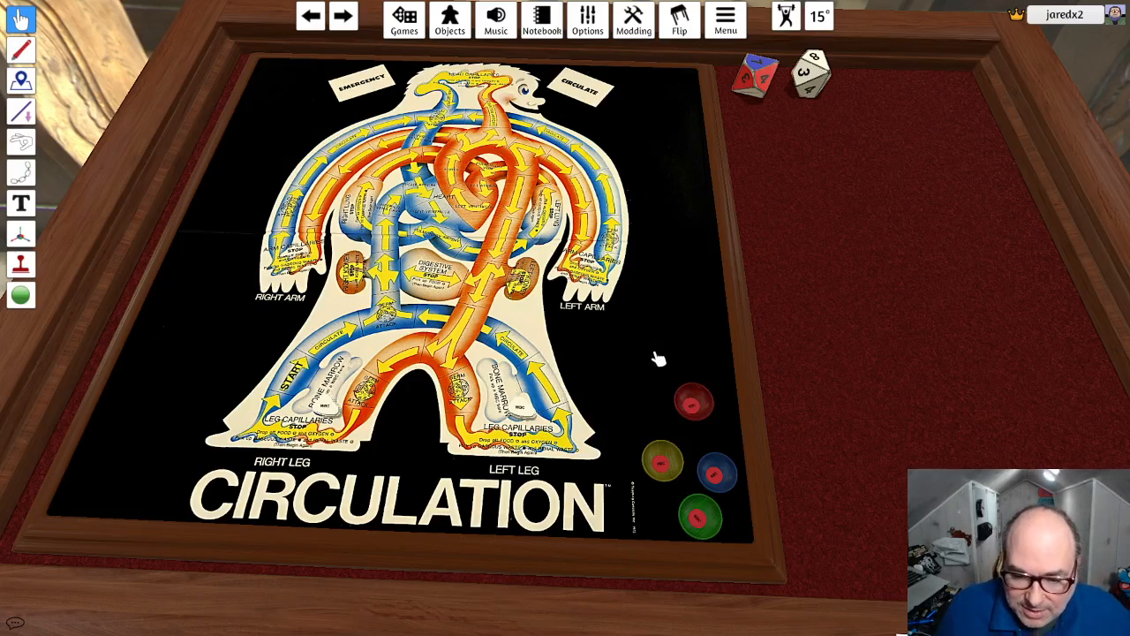
- Paste copies of the WBC token and set one at each of the four coloured bowls
left_click_drag(637, 365, 659, 446)
key("ctrl+v")
key("ctrl+v")
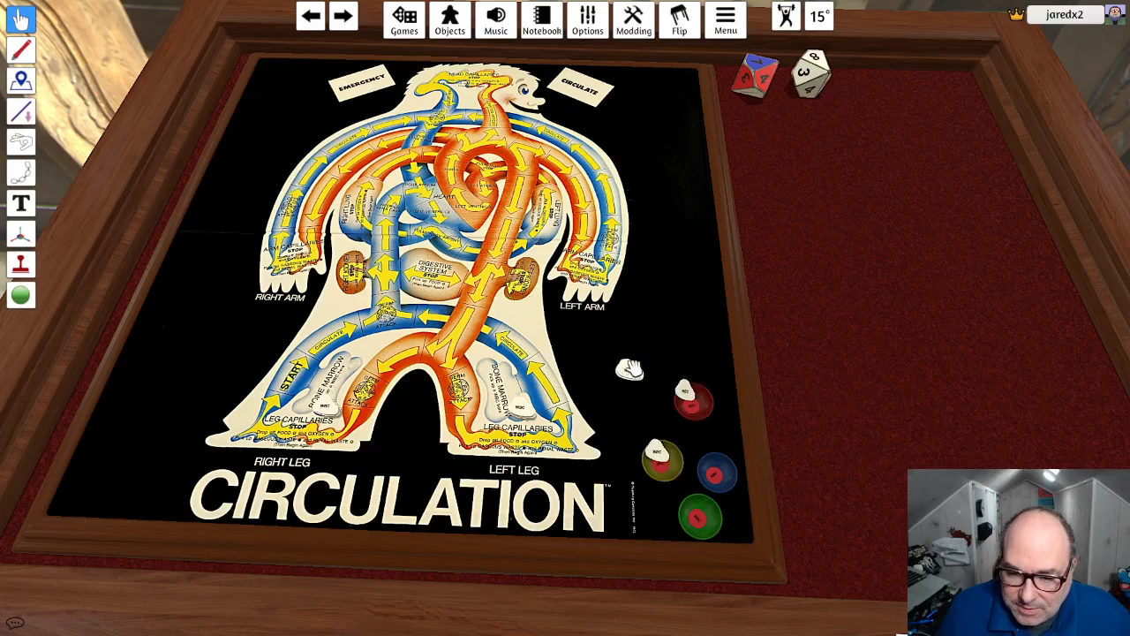
left_click_drag(629, 369, 709, 459)
left_click_drag(596, 347, 700, 526)
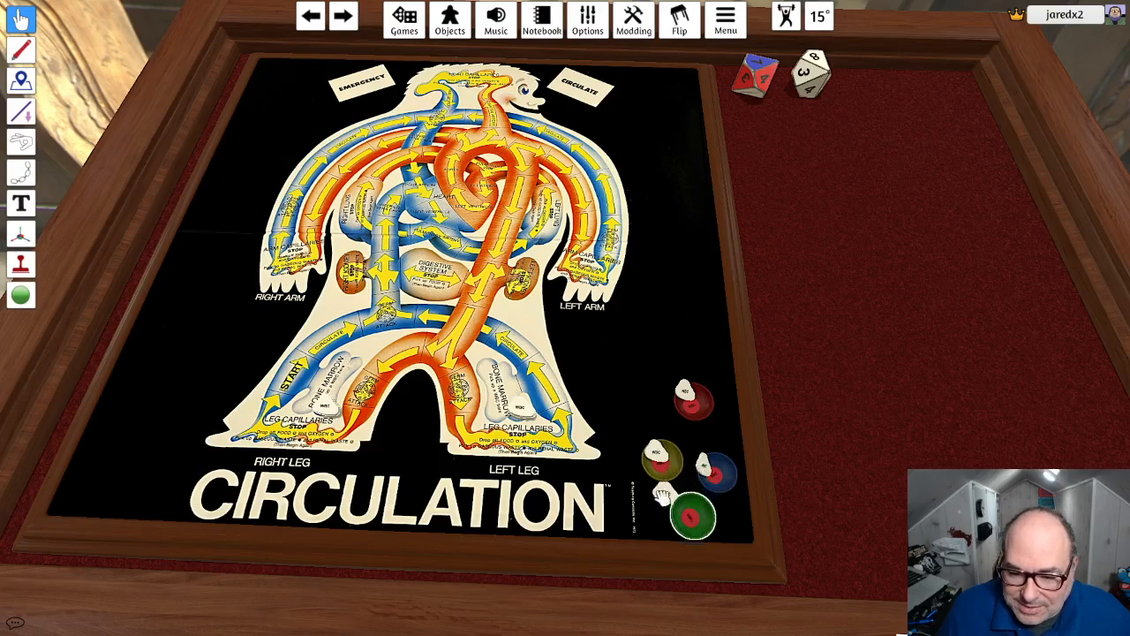
- Seat the WBC tokens inside the coloured bowls on top of their RBC labels
left_click_drag(673, 468, 706, 460)
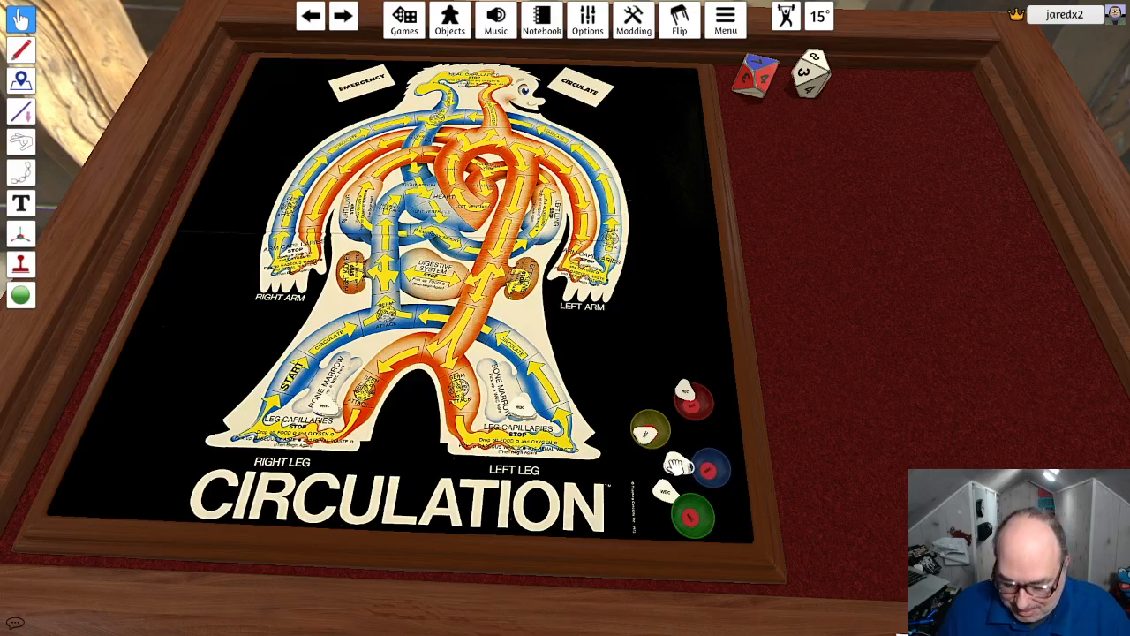
left_click_drag(673, 483, 687, 514)
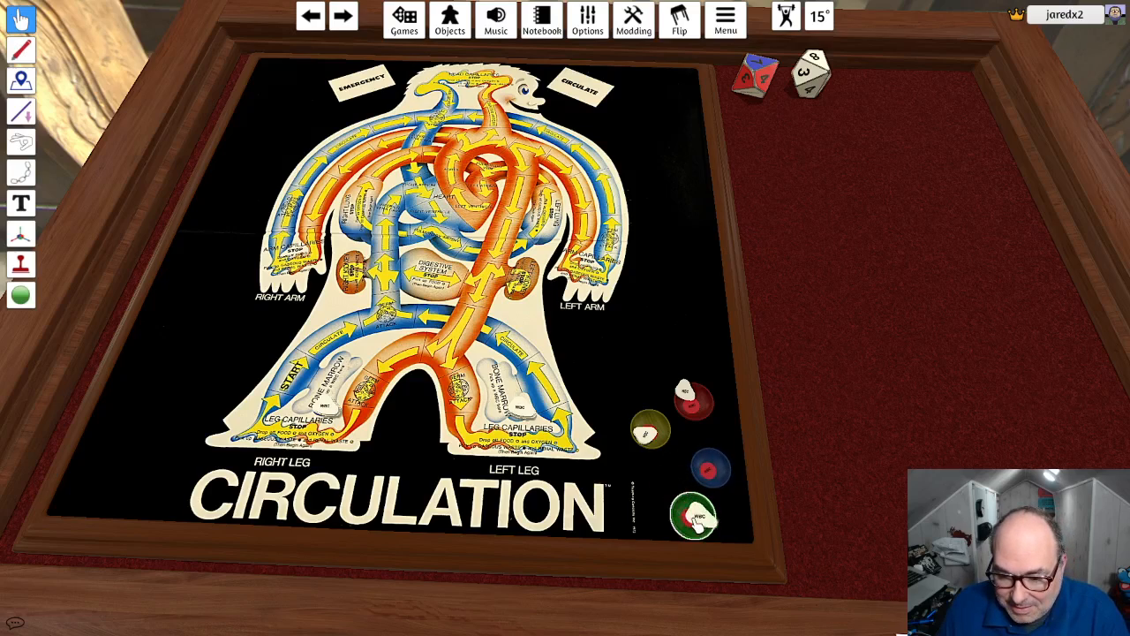
left_click_drag(687, 397, 693, 403)
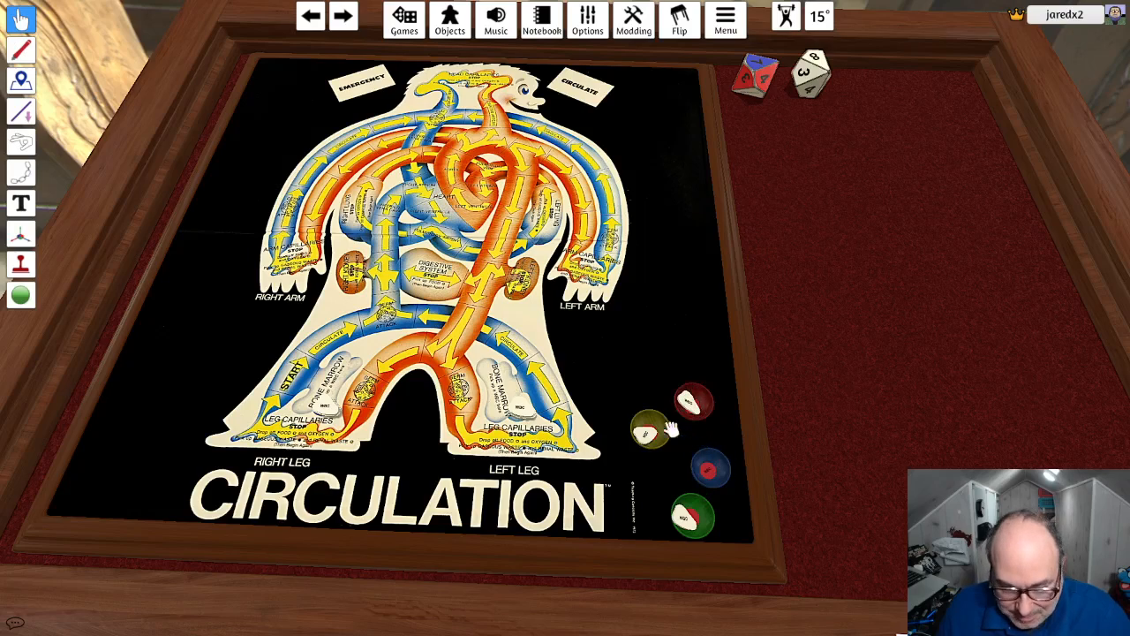
left_click_drag(648, 434, 708, 468)
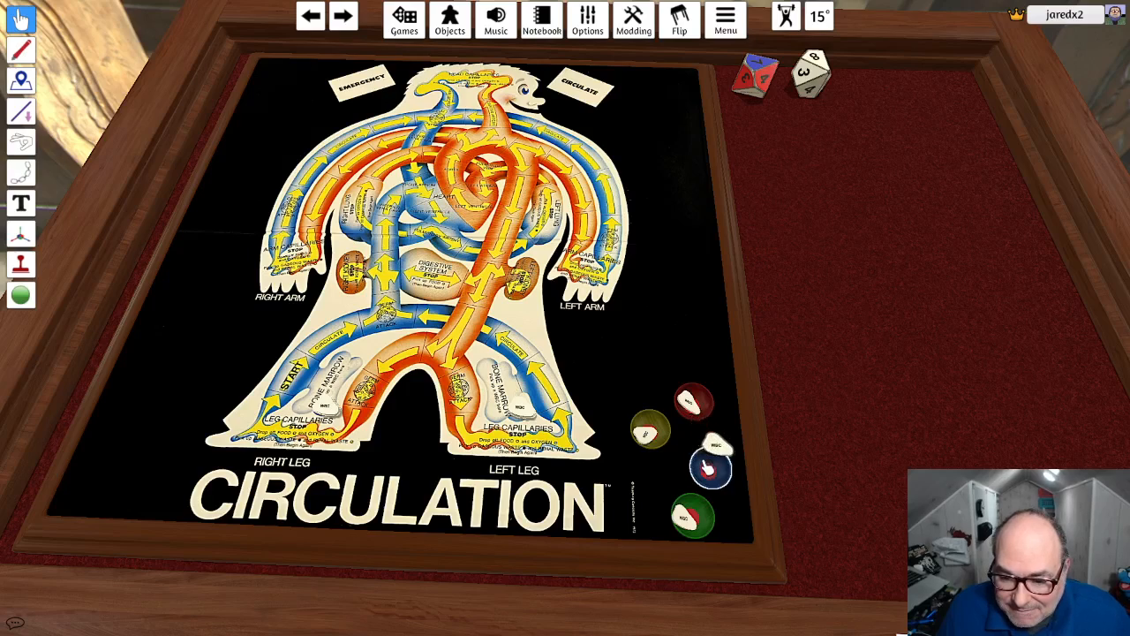
- Arrange the four filled bowls in a compact two-by-two group beside the CIRCULATION title
left_click_drag(694, 516, 655, 510)
left_click_drag(718, 477, 650, 501)
left_click_drag(655, 438, 666, 467)
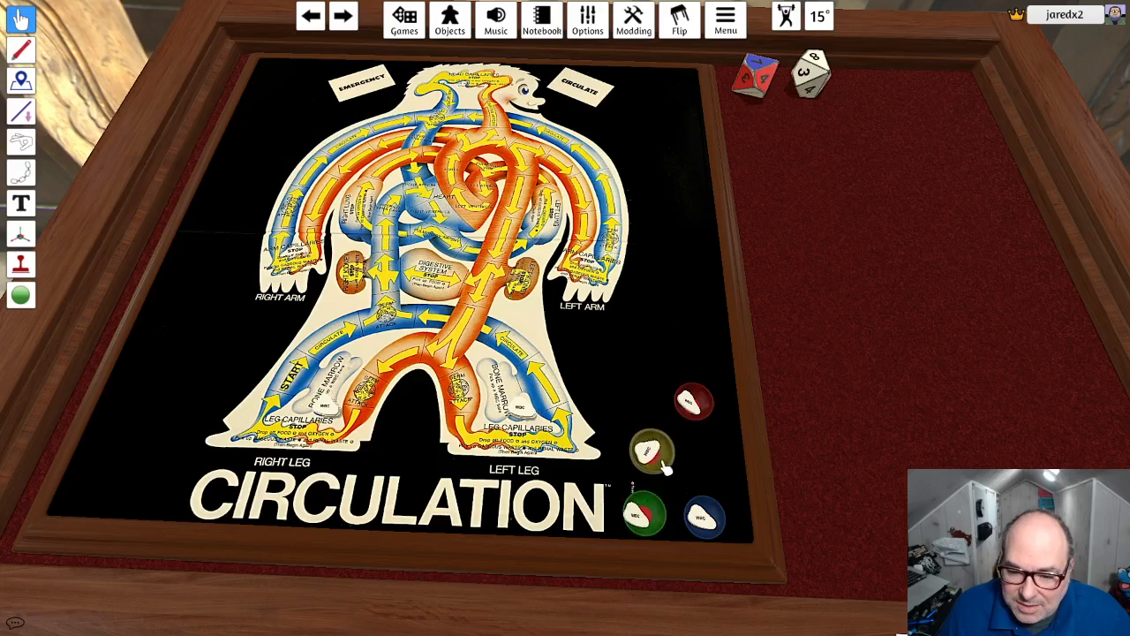
left_click_drag(710, 402, 690, 472)
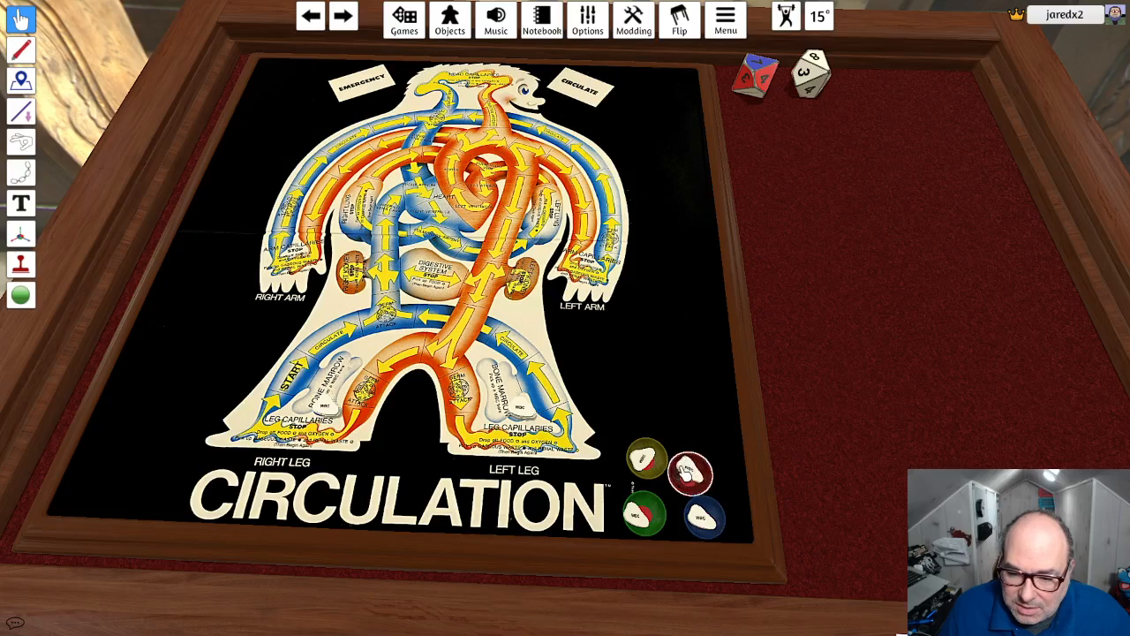
- Adjust the WBC tokens and the red bowl so that the tokens sit neatly inside their bowls
left_click_drag(688, 459, 689, 462)
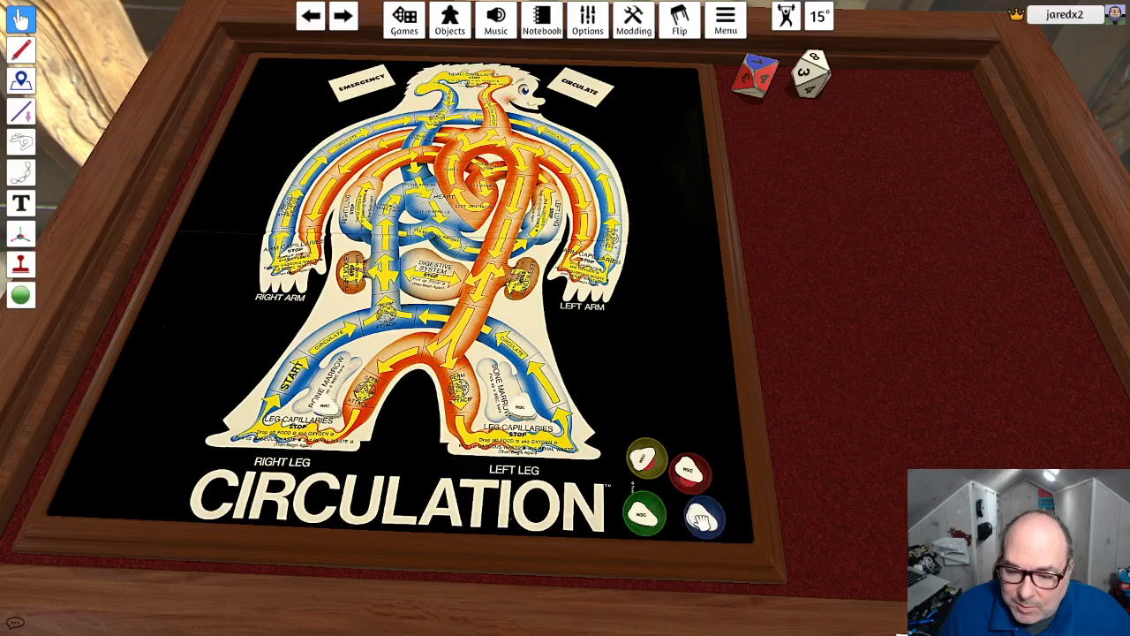
mouse_move(703, 516)
left_mouse_down()
mouse_move(719, 499)
mouse_move(704, 521)
left_mouse_up()
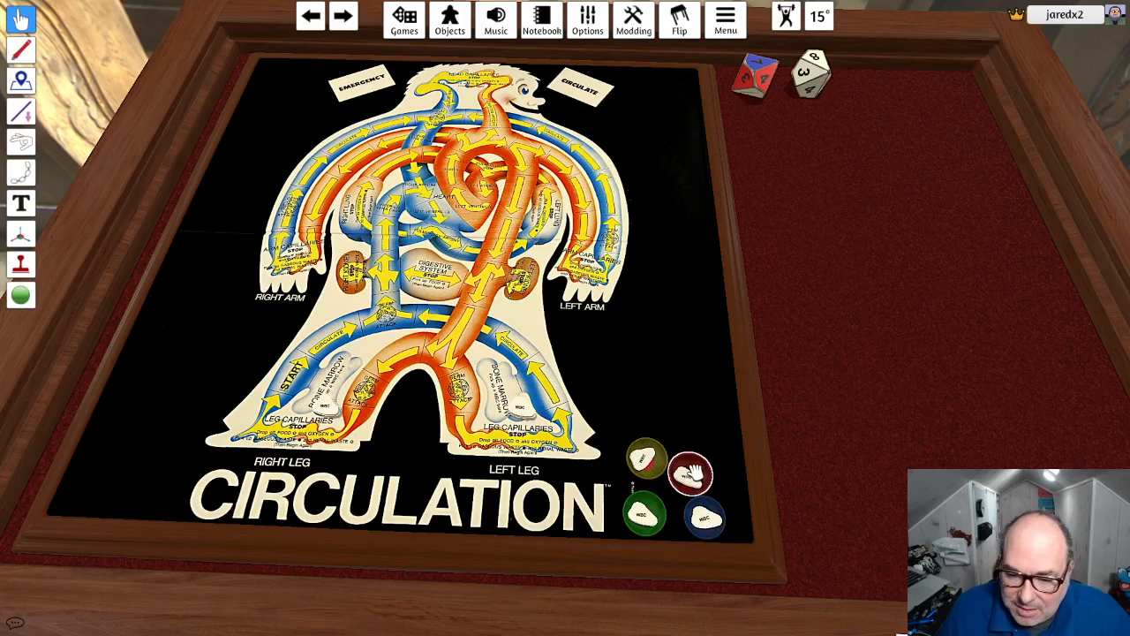
mouse_move(694, 474)
left_mouse_down()
mouse_move(701, 463)
mouse_move(697, 471)
left_mouse_up()
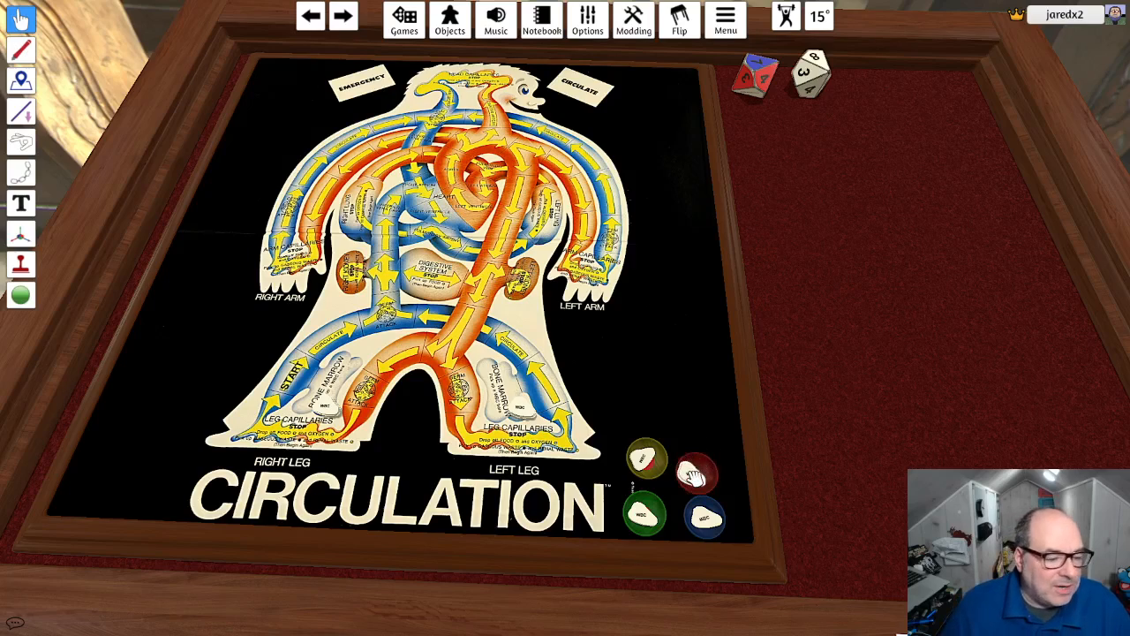
left_click_drag(645, 459, 698, 475)
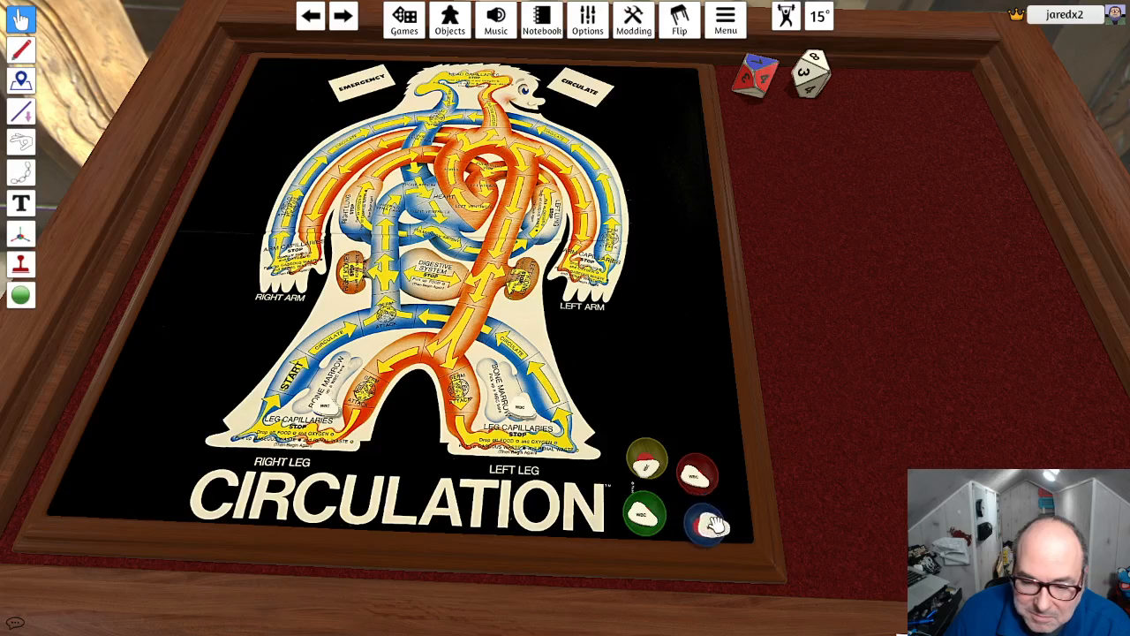
- Move the blue and green bowls above the yellow and red ones, and space the red and blue bowls outward
left_click_drag(713, 526, 673, 421)
left_click_drag(645, 514, 624, 399)
mouse_move(698, 477)
left_mouse_down()
mouse_move(654, 460)
mouse_move(709, 463)
left_mouse_up()
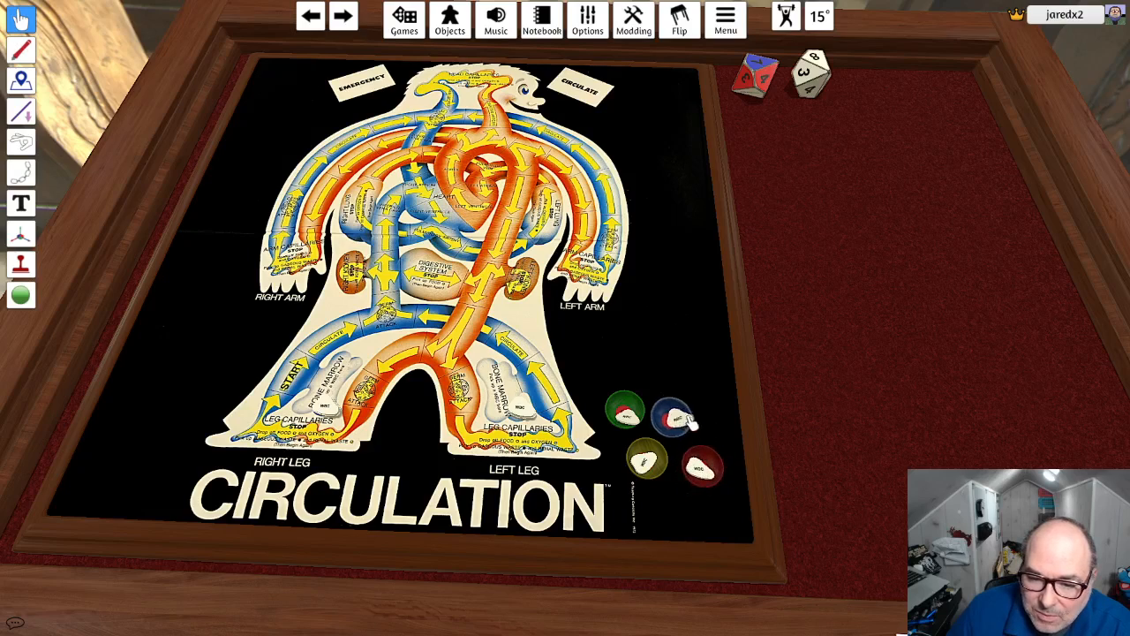
left_click_drag(692, 425, 704, 422)
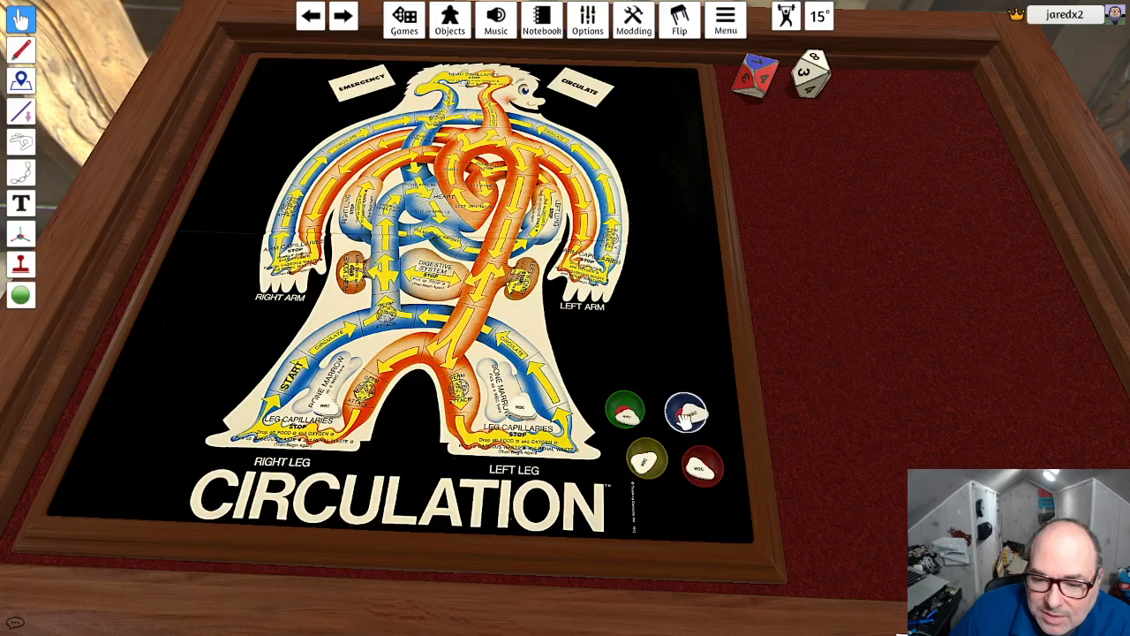
left_click_drag(672, 400, 671, 390)
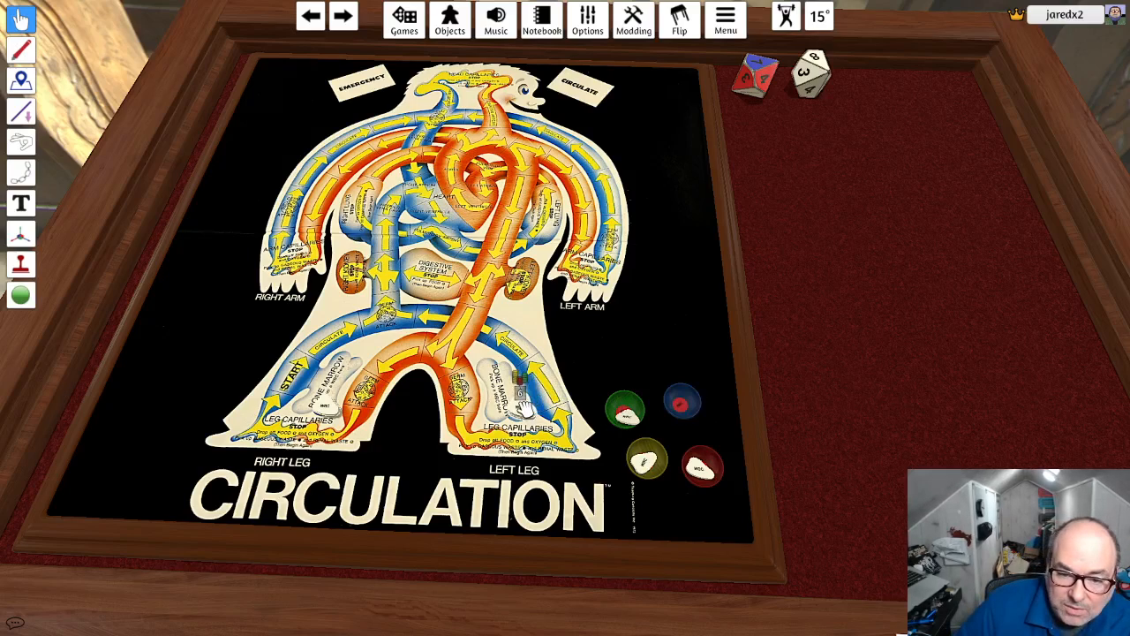
- Take WBC tokens from the left-leg bone marrow, place one in the blue bowl and return the spare to the bone marrow
mouse_move(520, 403)
left_mouse_down()
mouse_move(598, 366)
mouse_move(515, 398)
mouse_move(530, 411)
left_mouse_up()
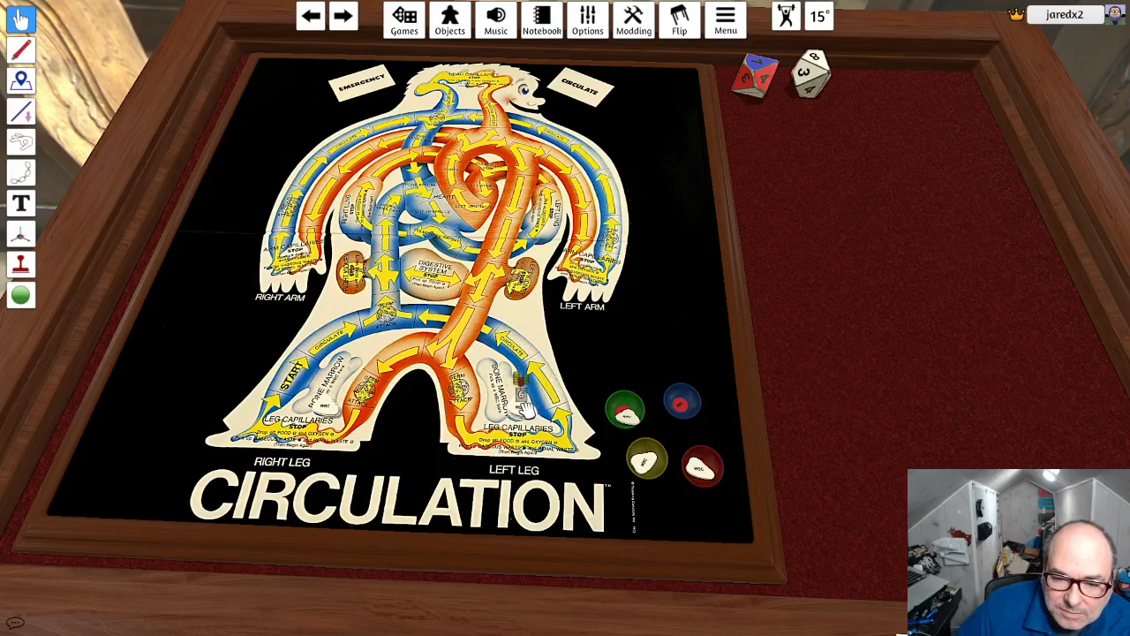
left_click_drag(526, 408, 680, 399)
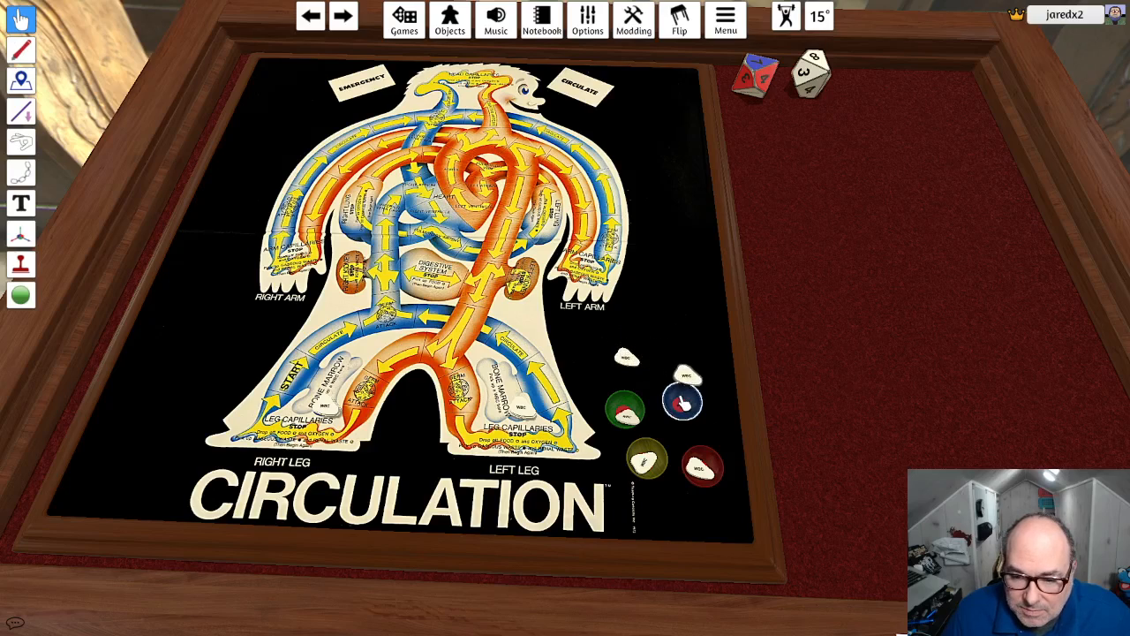
left_click_drag(626, 357, 574, 381)
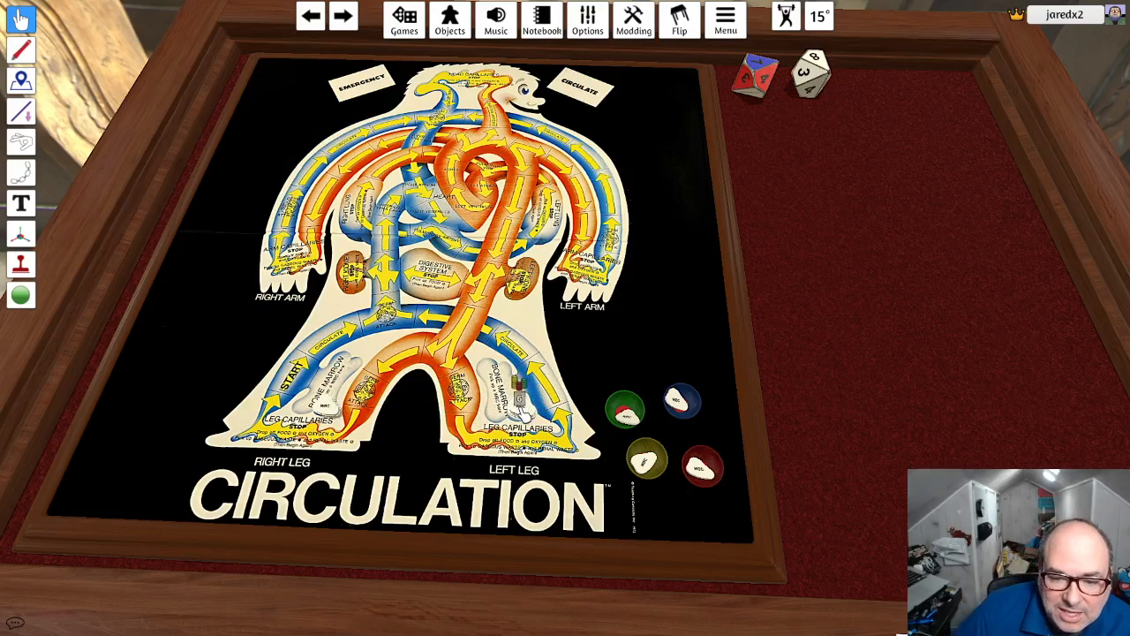
mouse_move(520, 407)
left_mouse_down()
mouse_move(609, 374)
mouse_move(507, 404)
mouse_move(527, 410)
left_mouse_up()
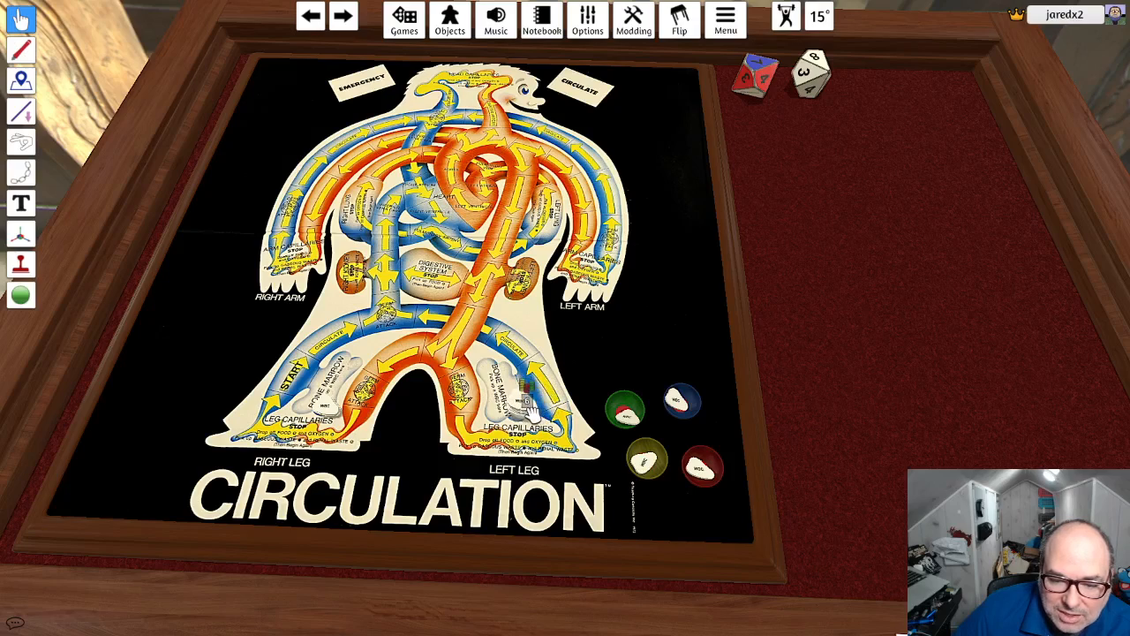
left_click_drag(583, 387, 527, 411)
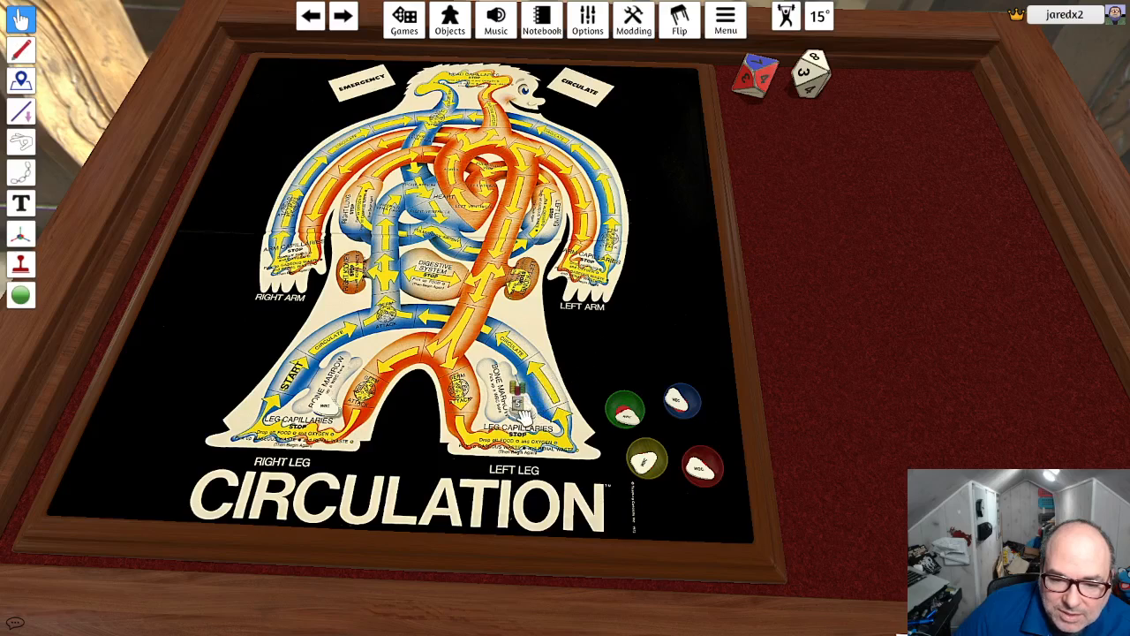
mouse_move(331, 411)
left_mouse_down()
mouse_move(422, 385)
mouse_move(329, 408)
left_mouse_up()
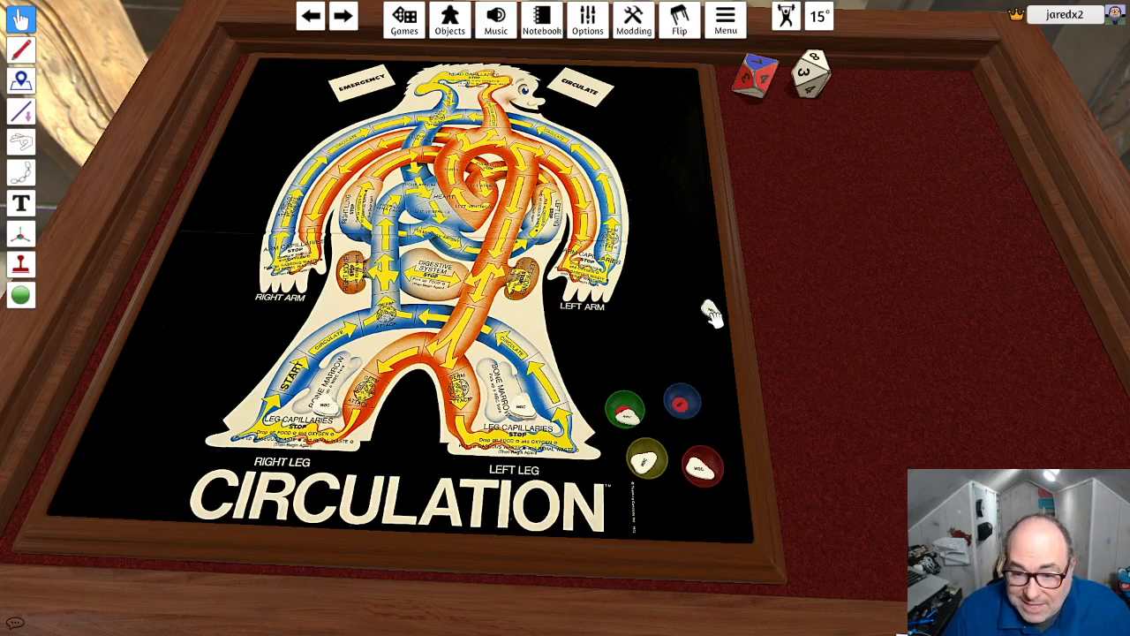
left_click_drag(722, 286, 693, 410)
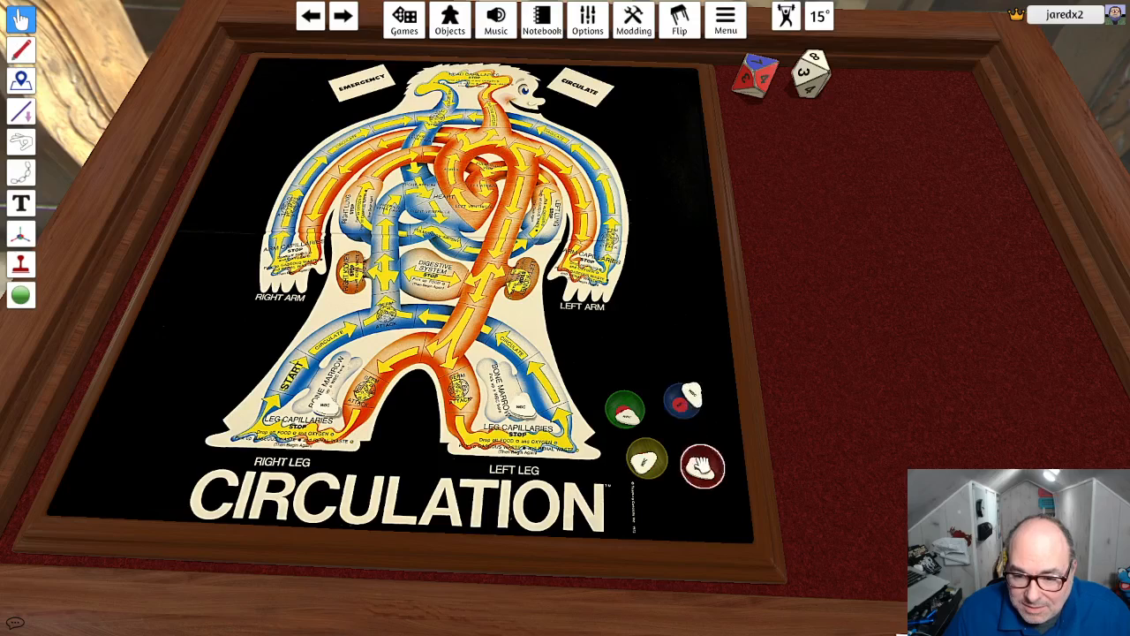
- Reposition the four bowls into a tighter cluster beside the left leg, green and blue above yellow and red, with WBC tokens inside
mouse_move(697, 471)
left_mouse_down()
mouse_move(710, 474)
mouse_move(701, 483)
left_mouse_up()
left_click_drag(688, 399, 621, 399)
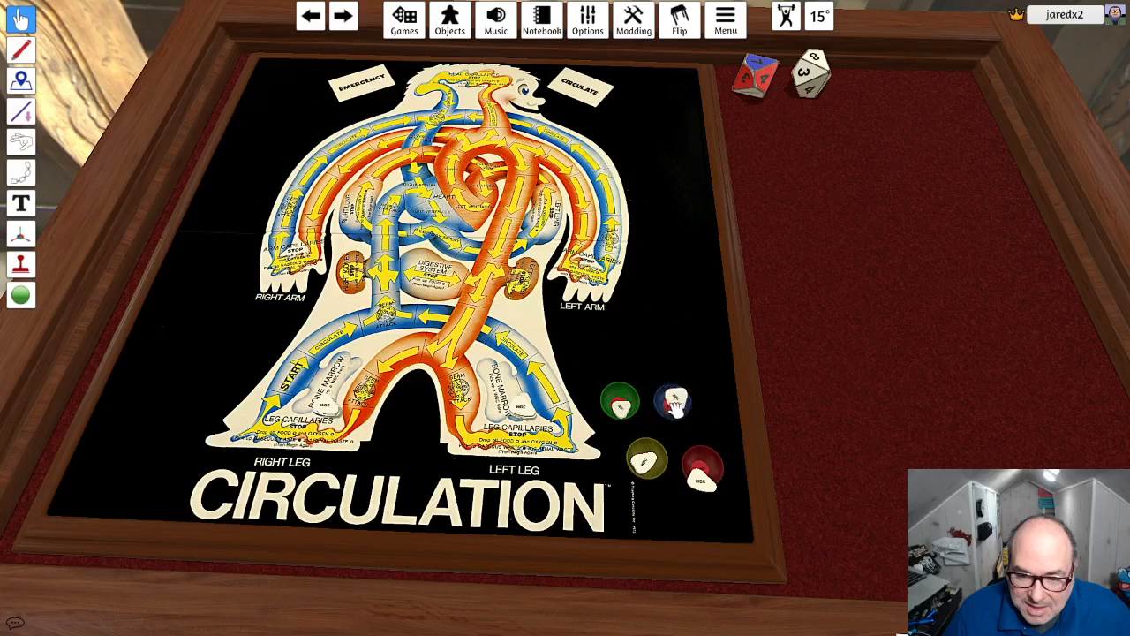
mouse_move(704, 472)
left_mouse_down()
mouse_move(703, 455)
mouse_move(633, 463)
mouse_move(702, 459)
mouse_move(682, 454)
mouse_move(685, 468)
left_mouse_up()
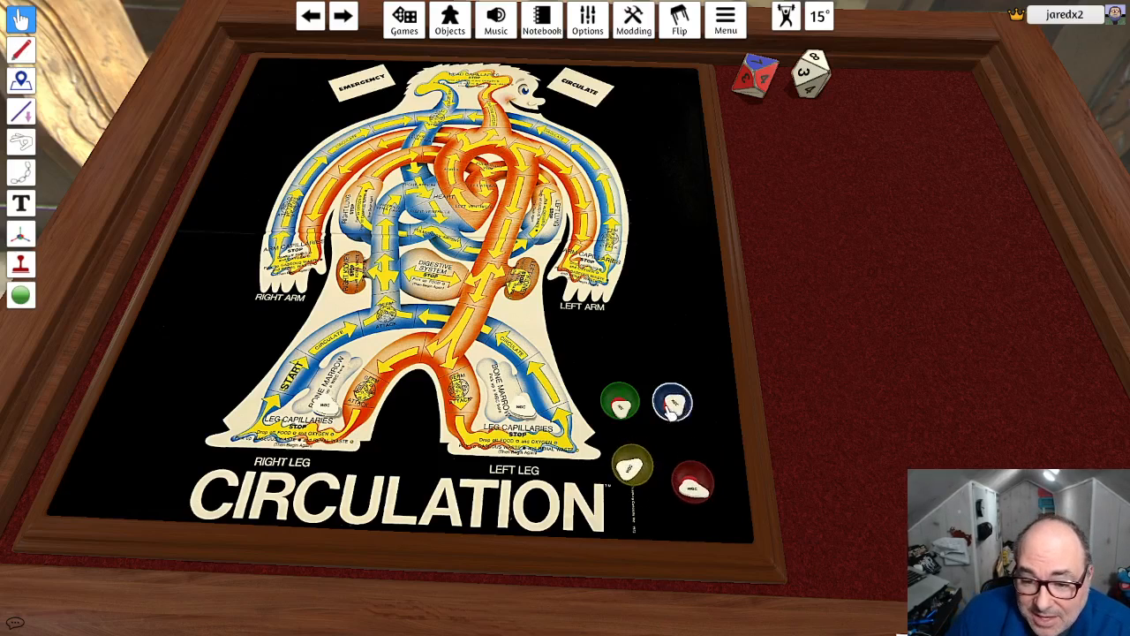
left_click_drag(684, 405, 693, 433)
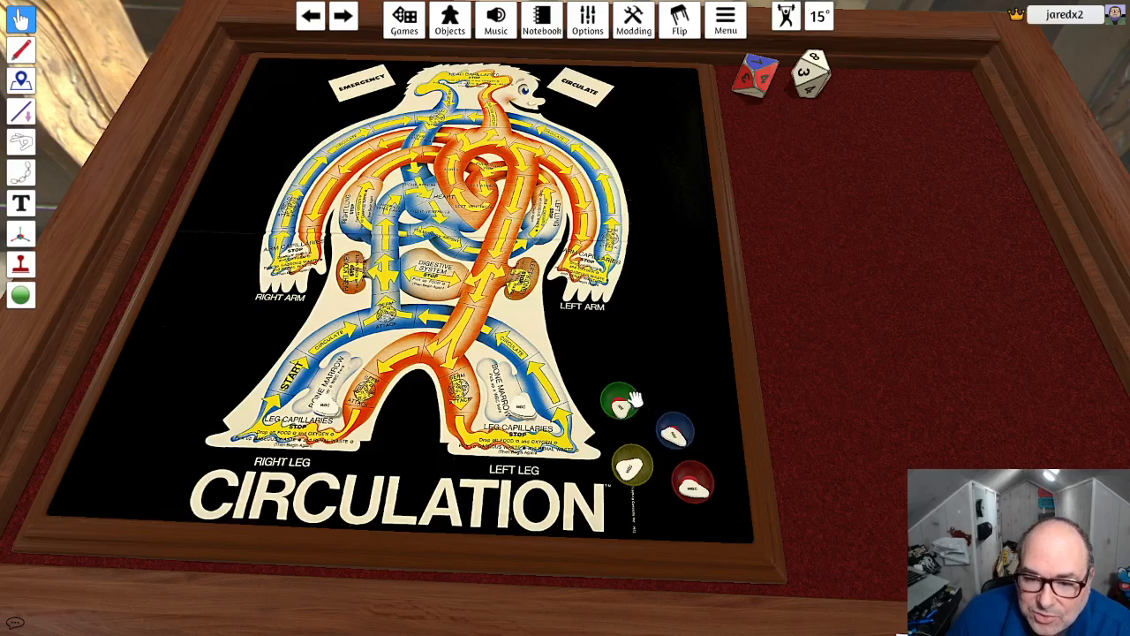
left_click_drag(624, 402, 630, 426)
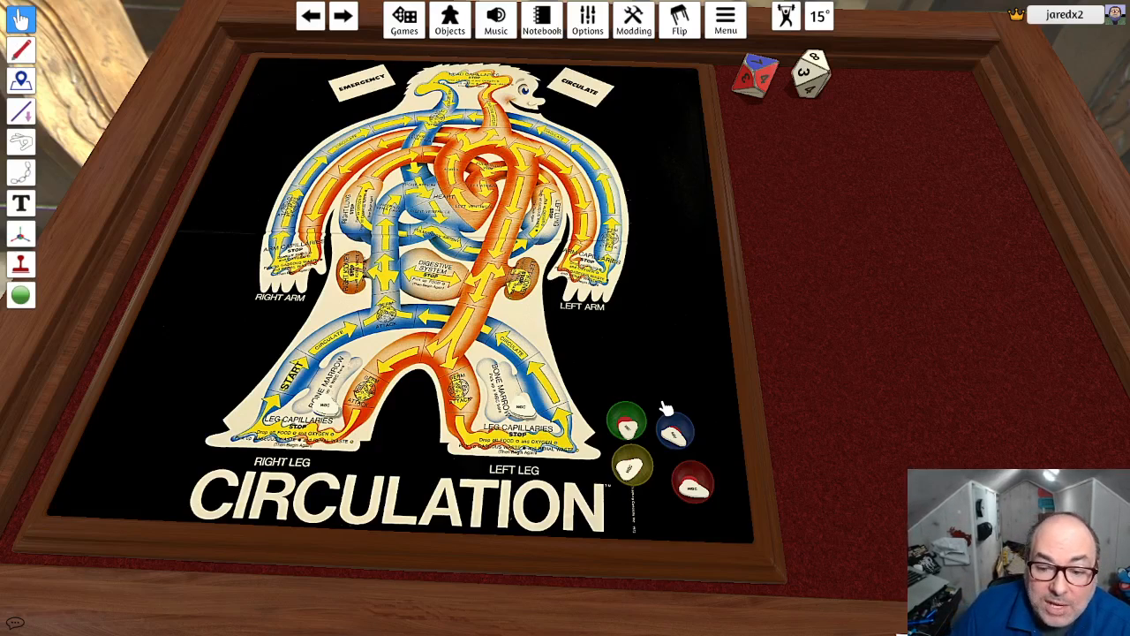
right_click(796, 229)
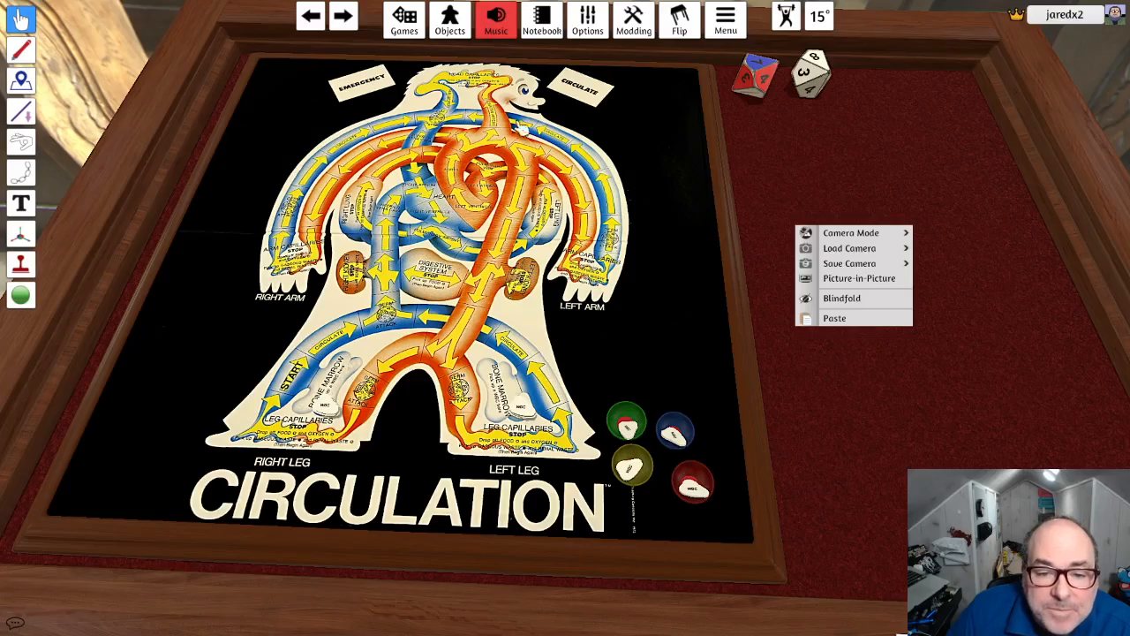
scroll(539, 300, "up", 3)
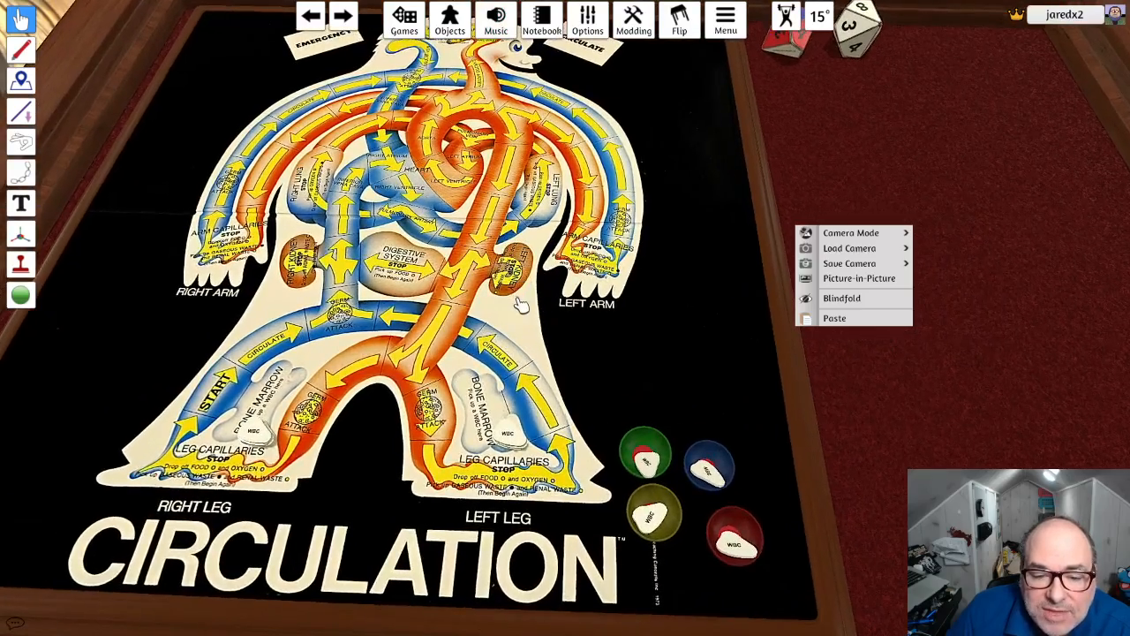
right_click_drag(521, 306, 525, 351)
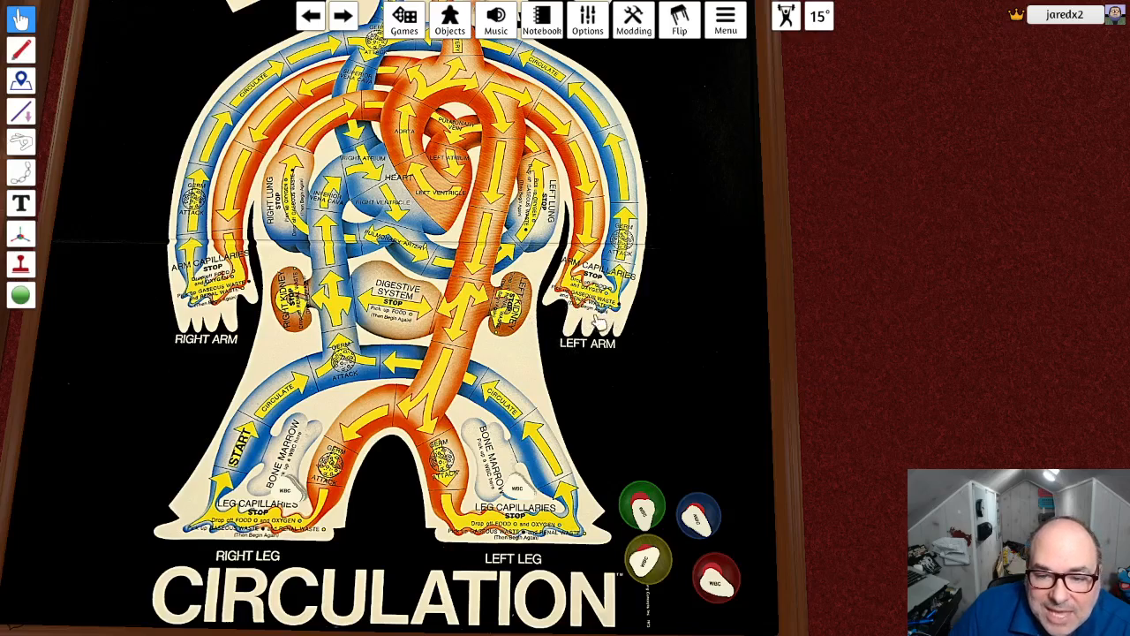
scroll(600, 352, "down", 2)
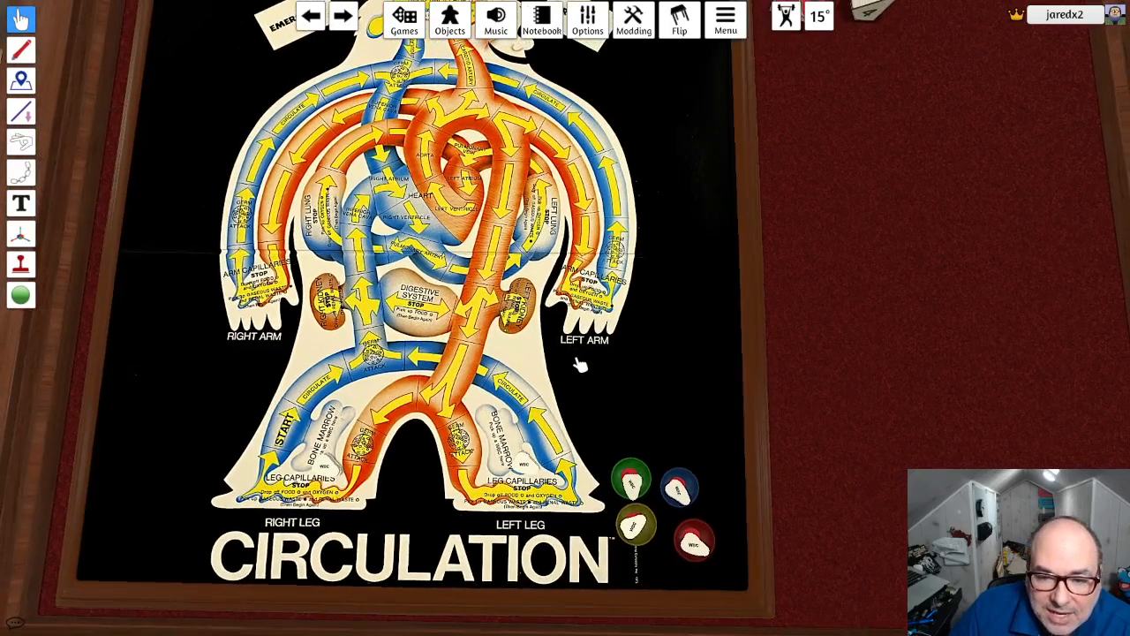
right_click_drag(580, 364, 580, 351)
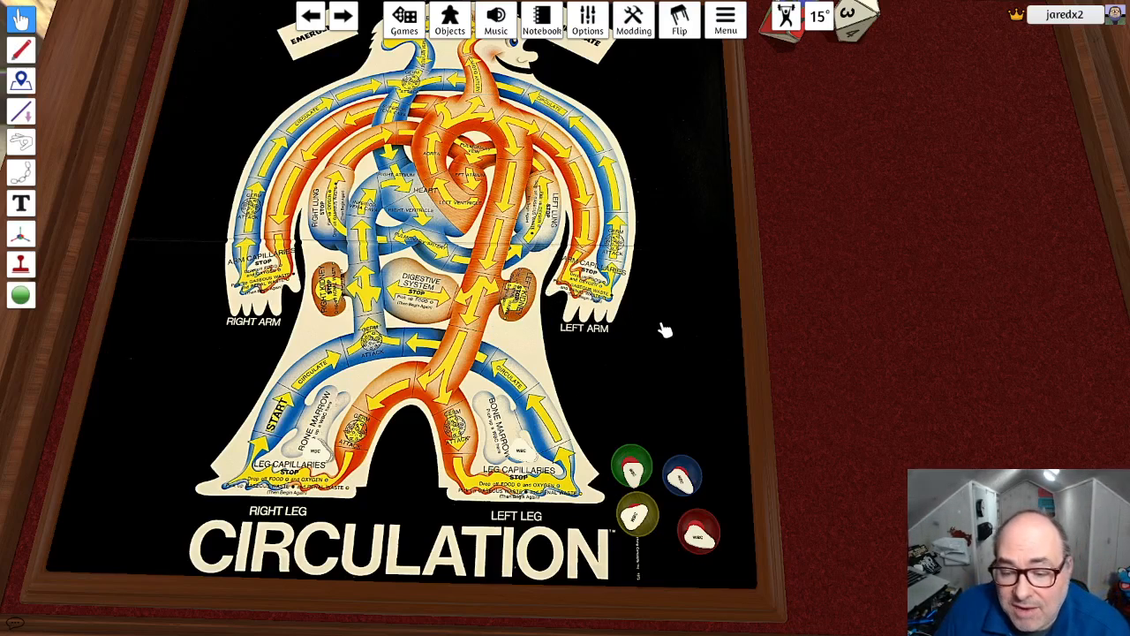
scroll(660, 328, "down", 2)
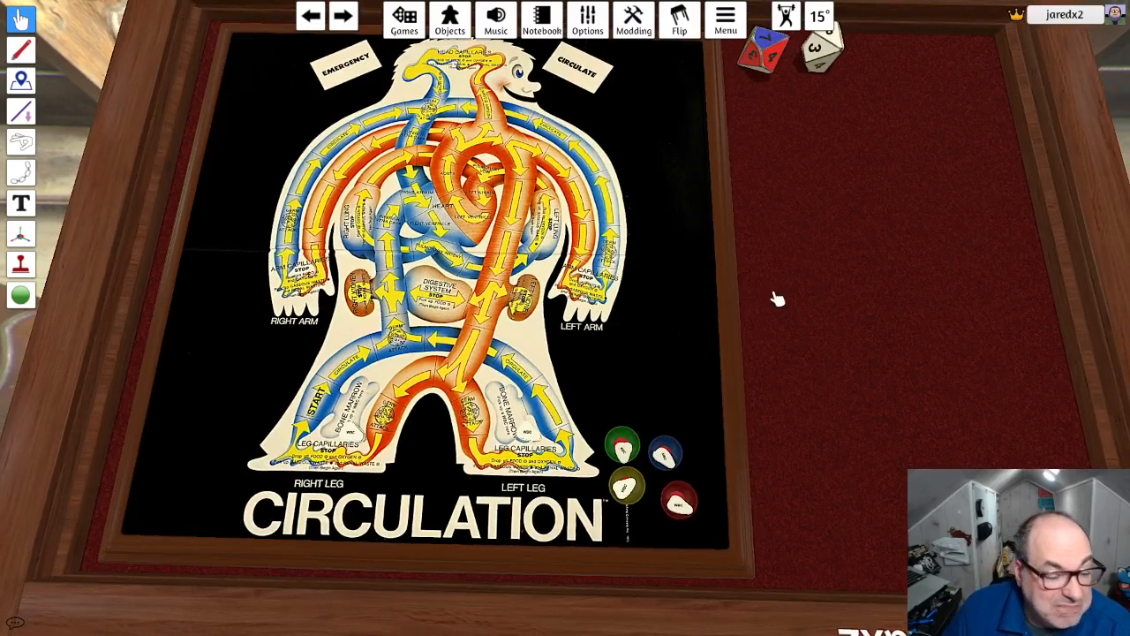
- Place two blank custom tokens on the red felt beside the board
left_click(448, 26)
left_click(765, 178)
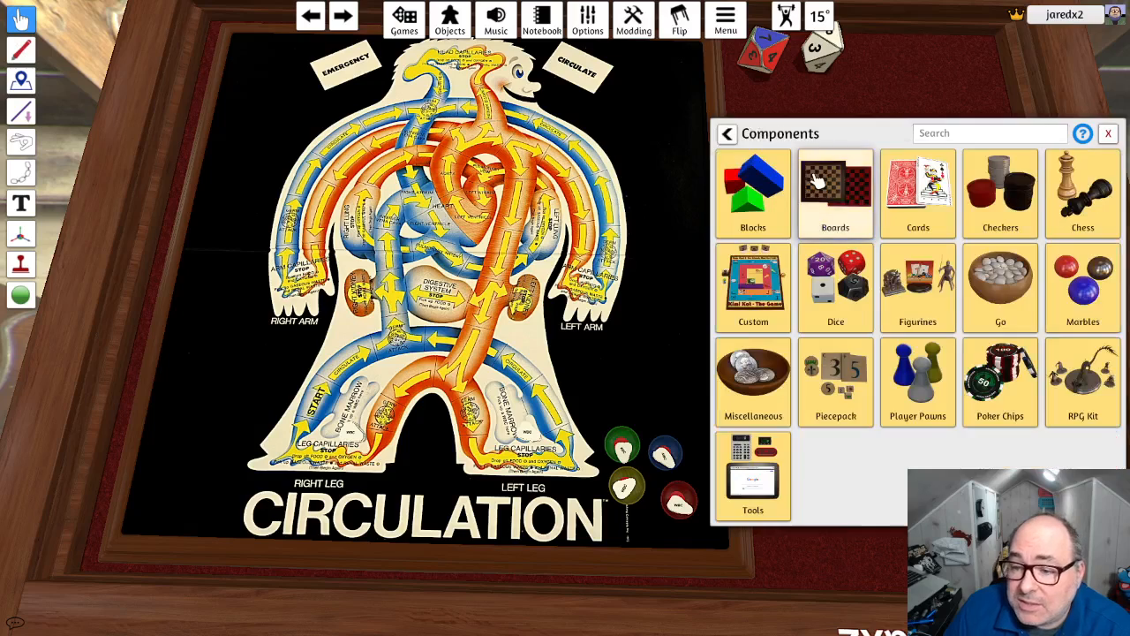
left_click(759, 296)
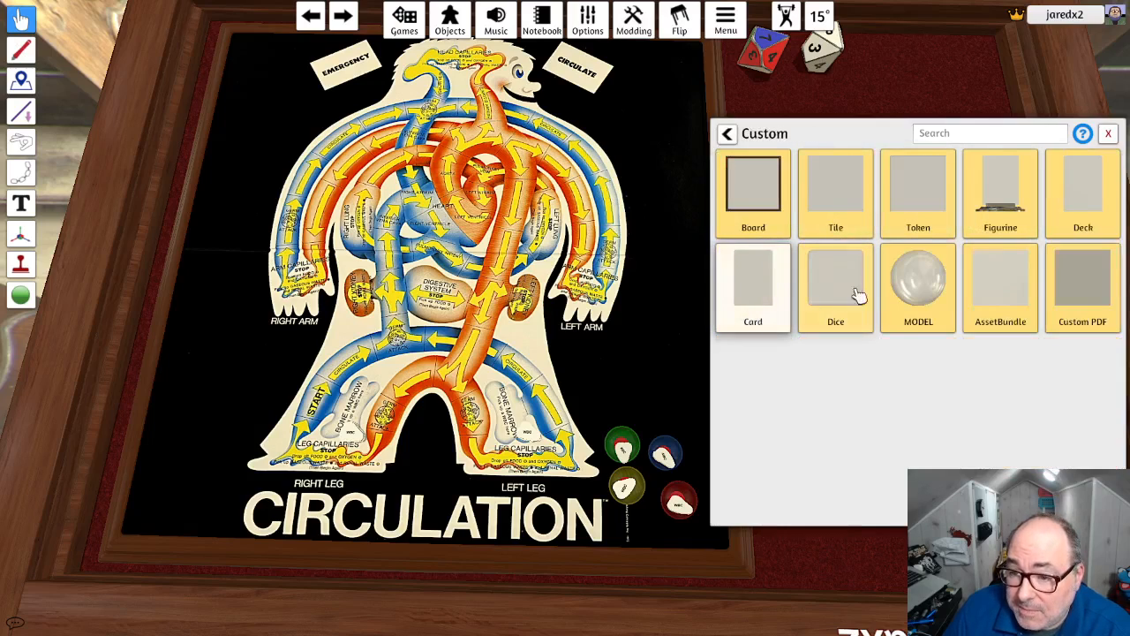
left_click(918, 212)
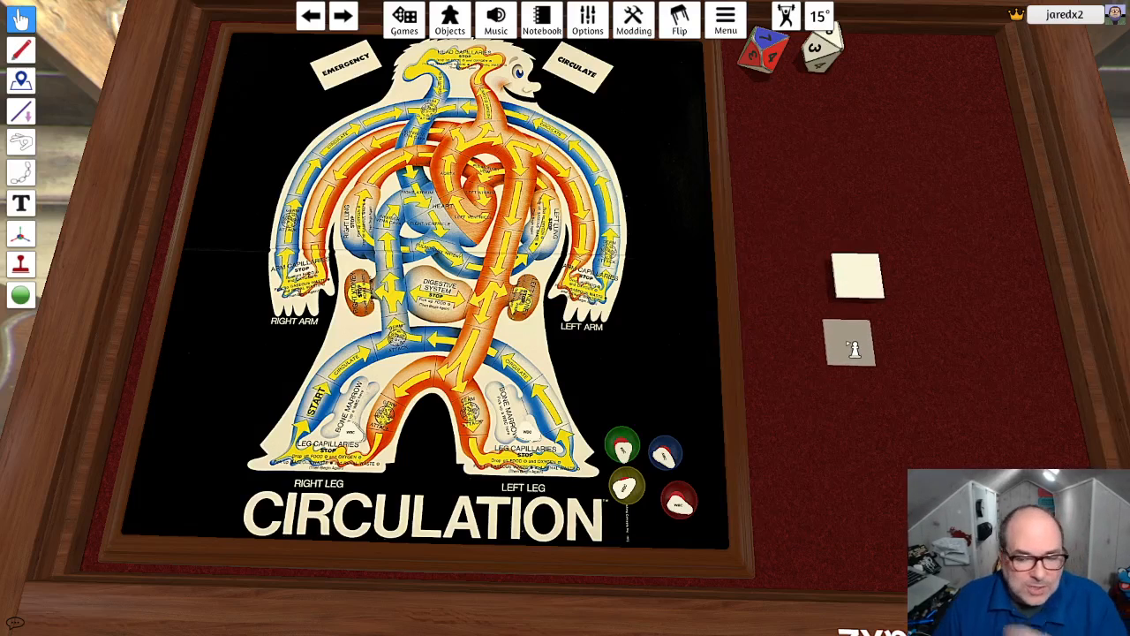
left_click(870, 353)
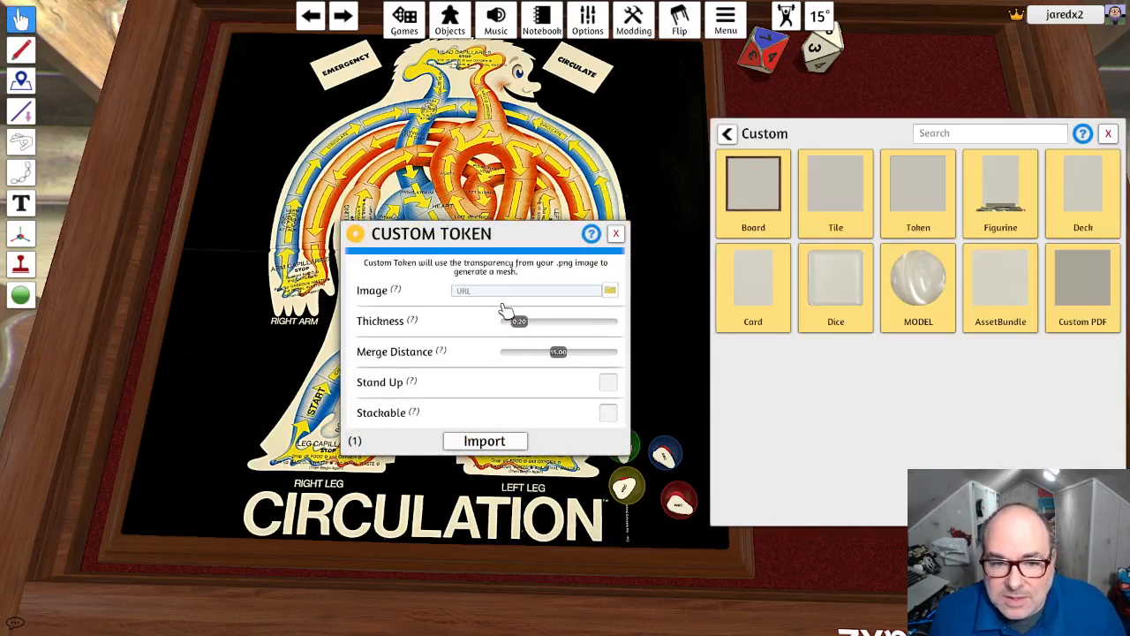
- Choose gas.png as the first custom token's image and upload it to the Steam Cloud
left_click(609, 289)
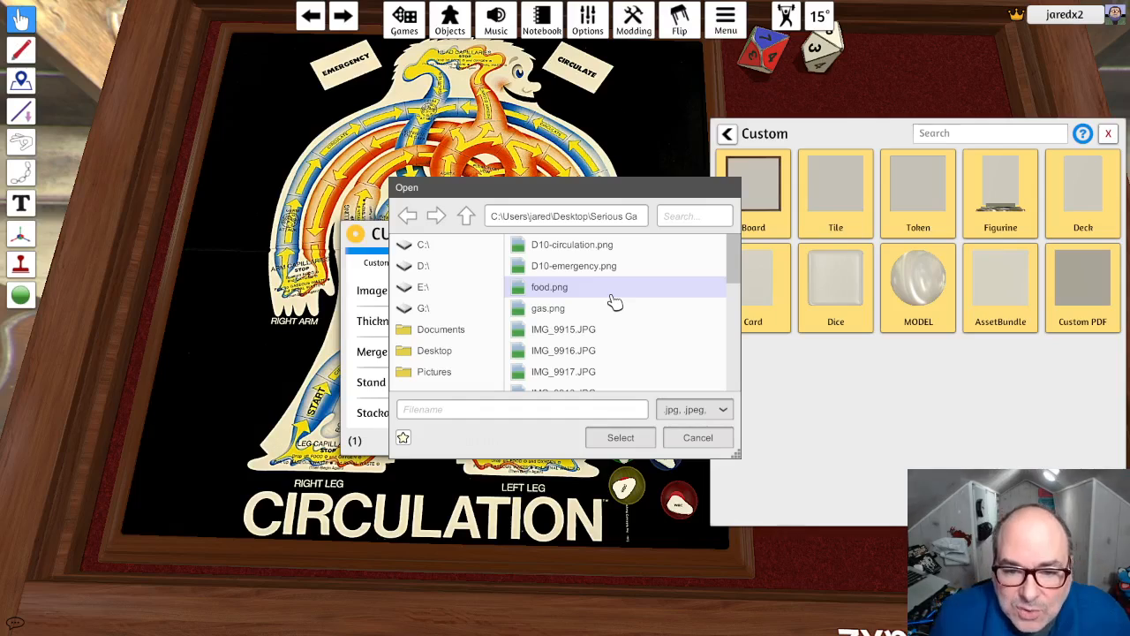
scroll(616, 303, "down", 2)
scroll(616, 306, "up", 1)
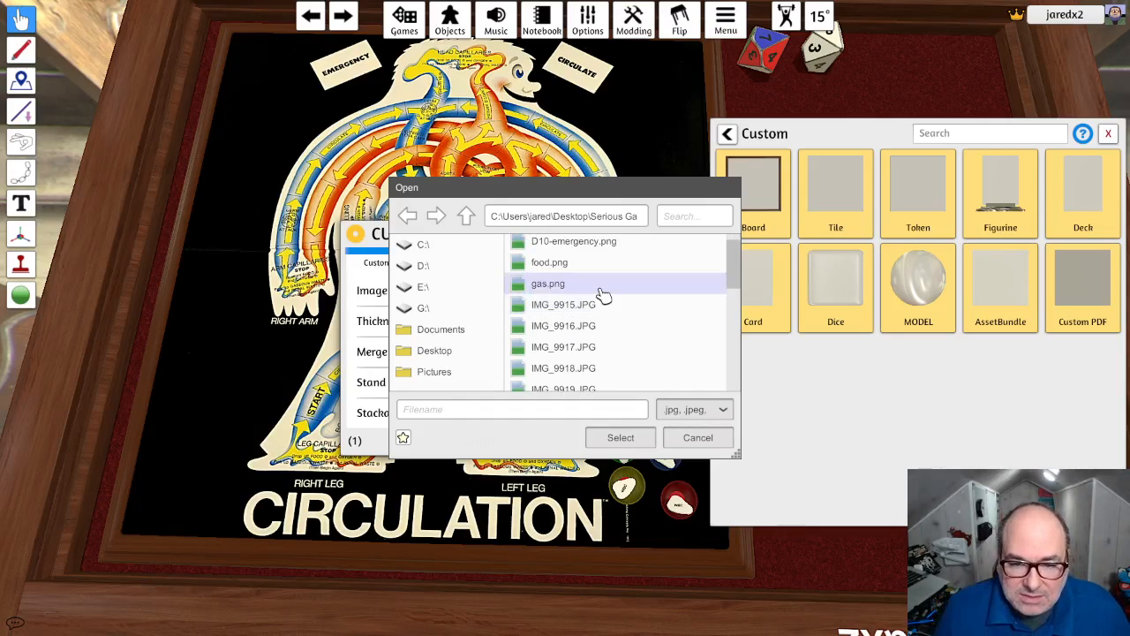
left_click(599, 284)
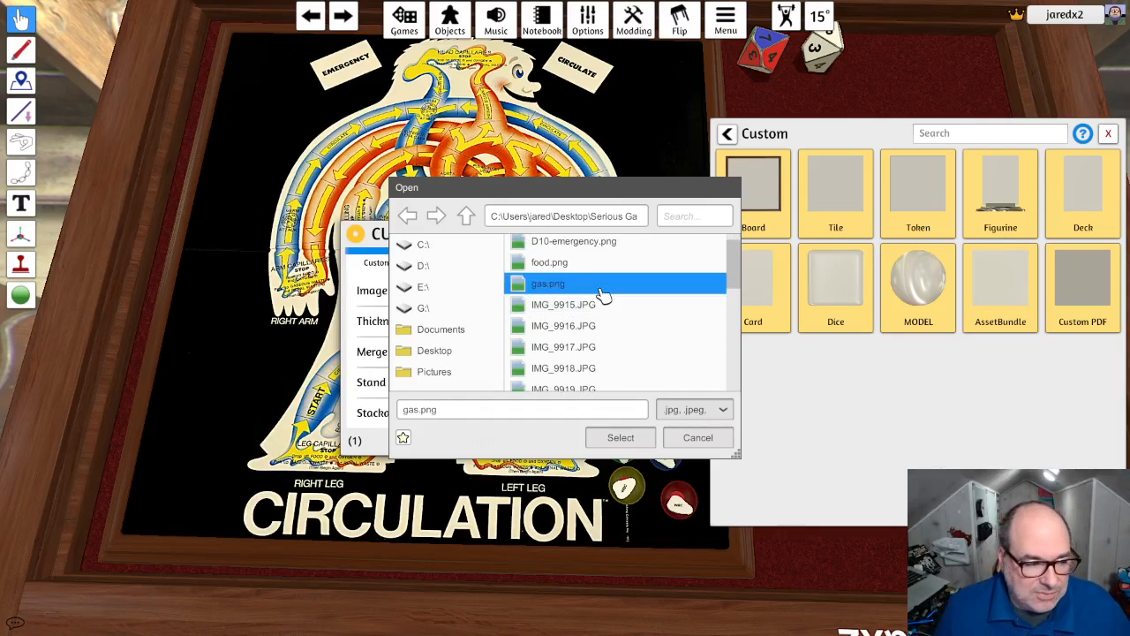
left_click(647, 437)
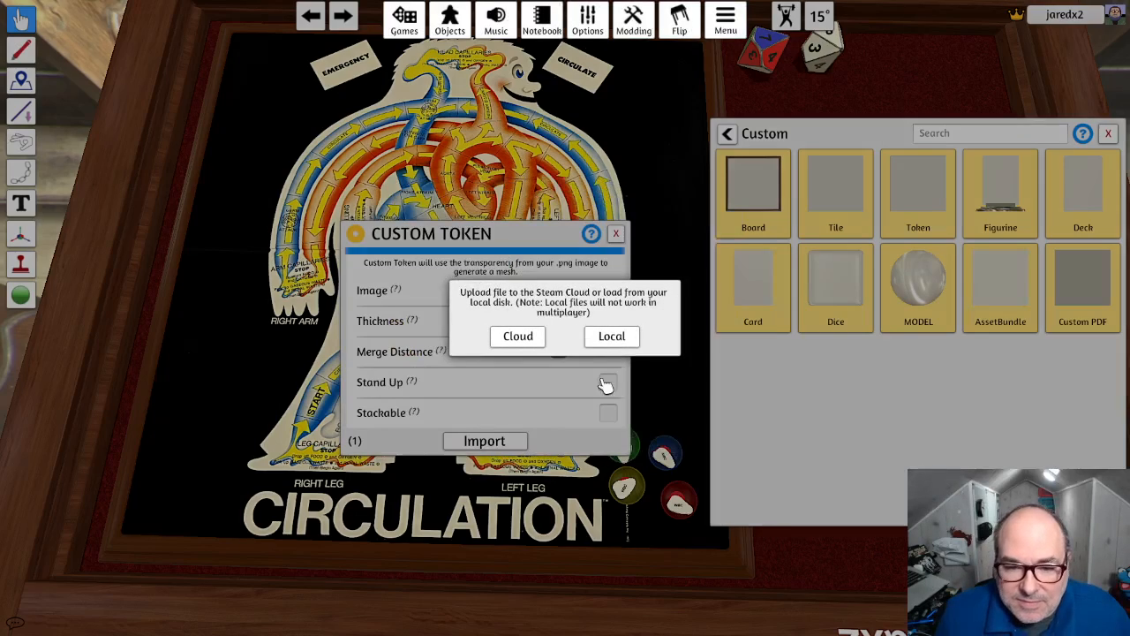
left_click(528, 339)
left_click(528, 352)
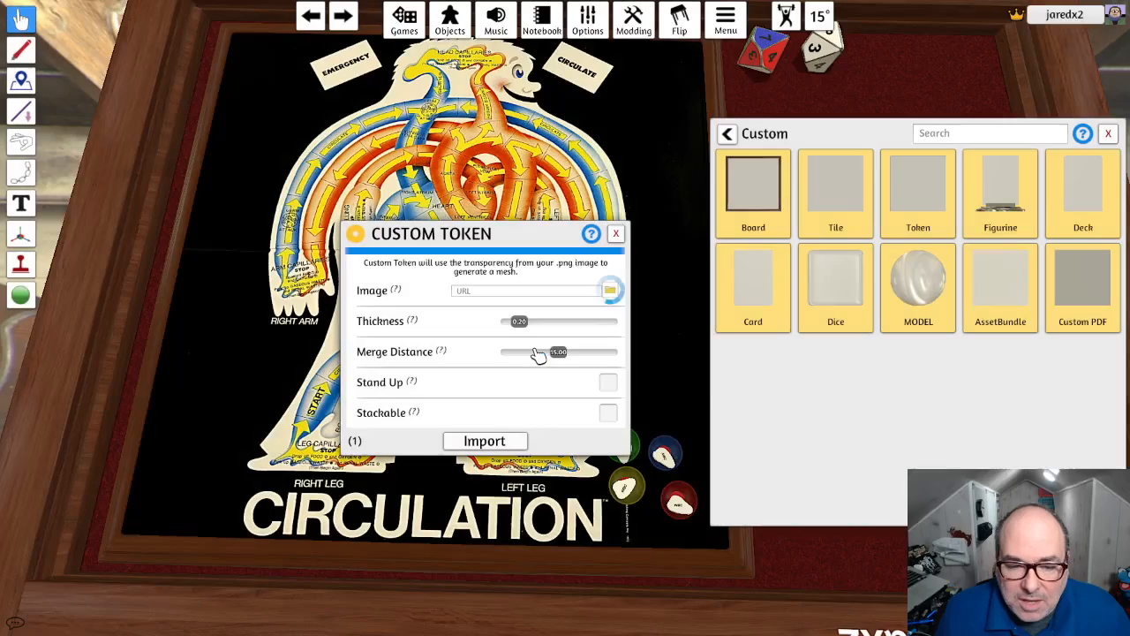
- Set the gas token's thickness to 0.10, make it stackable, and import it without updating the other matching token
left_click_drag(519, 321, 493, 328)
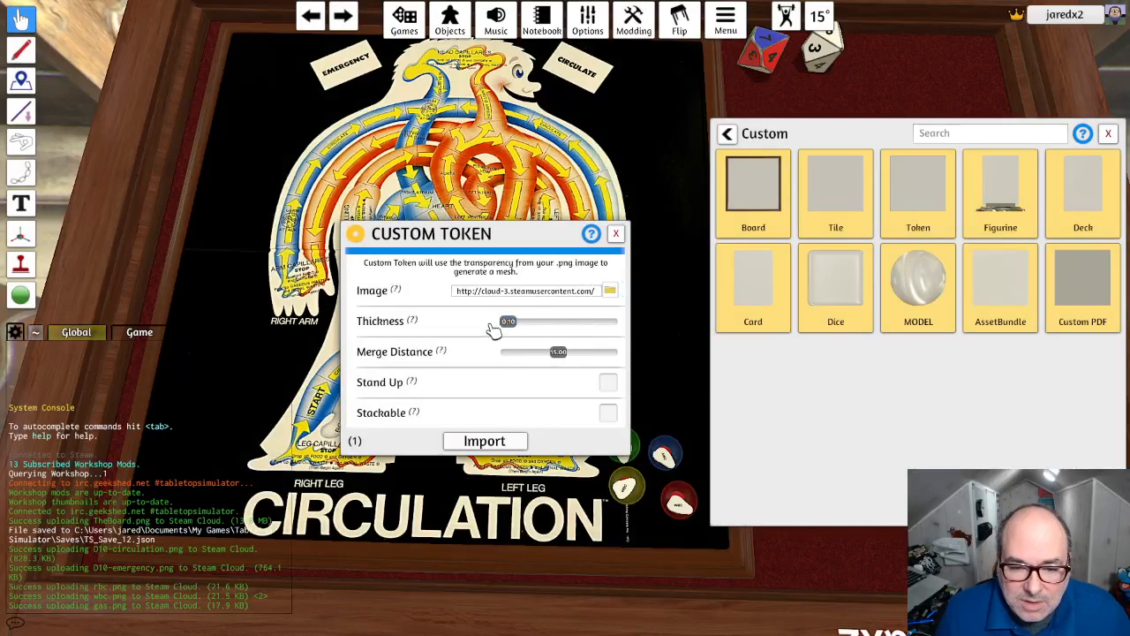
left_click(608, 414)
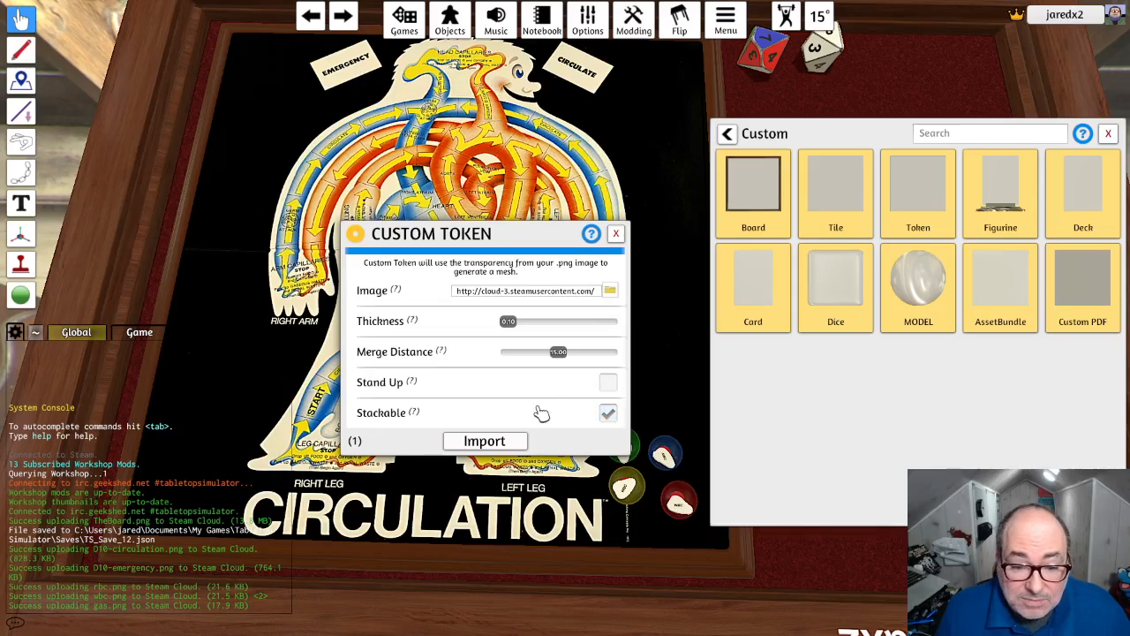
left_click(492, 440)
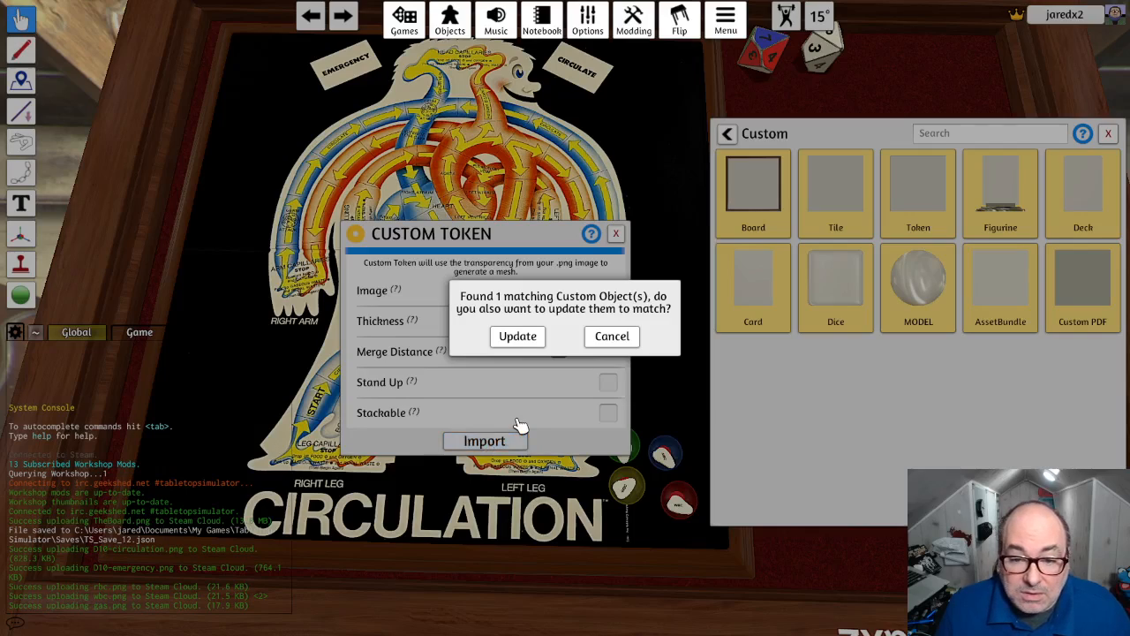
left_click(612, 342)
- Import the second custom token from renal.png through the Steam Cloud, with thickness 0.10 and Stackable enabled
left_click(609, 291)
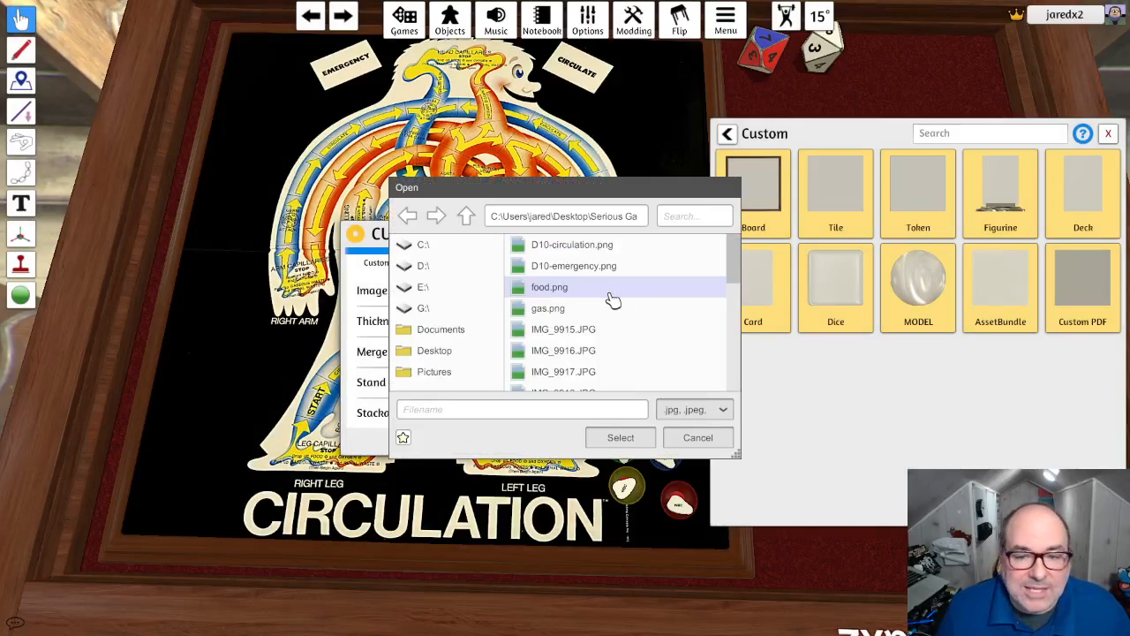
left_click_drag(733, 270, 746, 381)
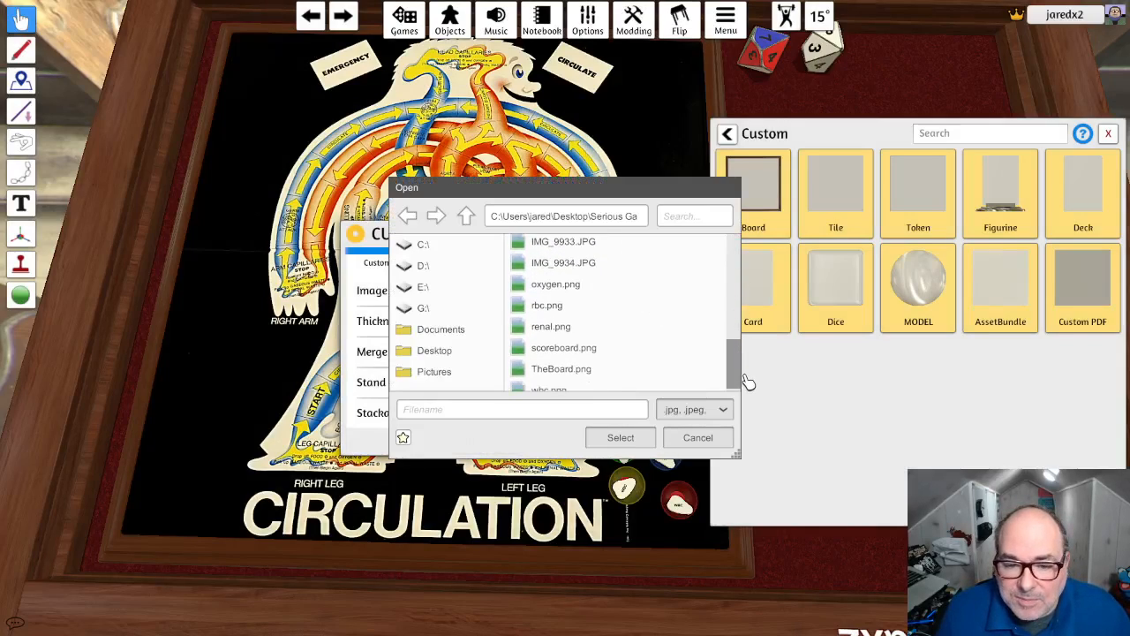
left_click(578, 326)
left_click(622, 438)
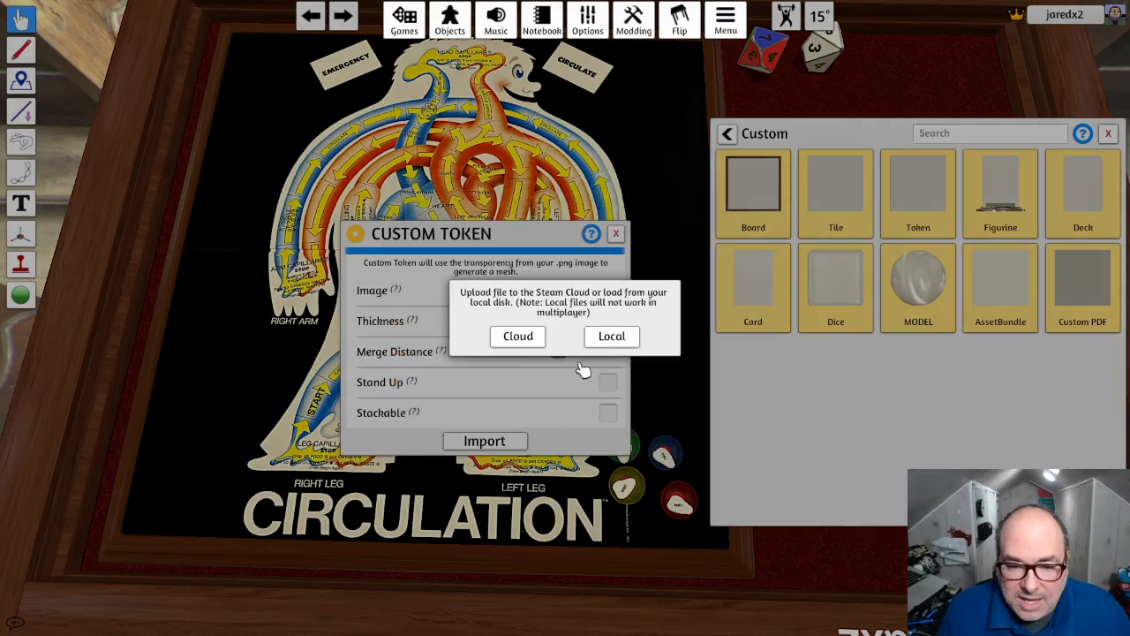
left_click(519, 339)
left_click(530, 351)
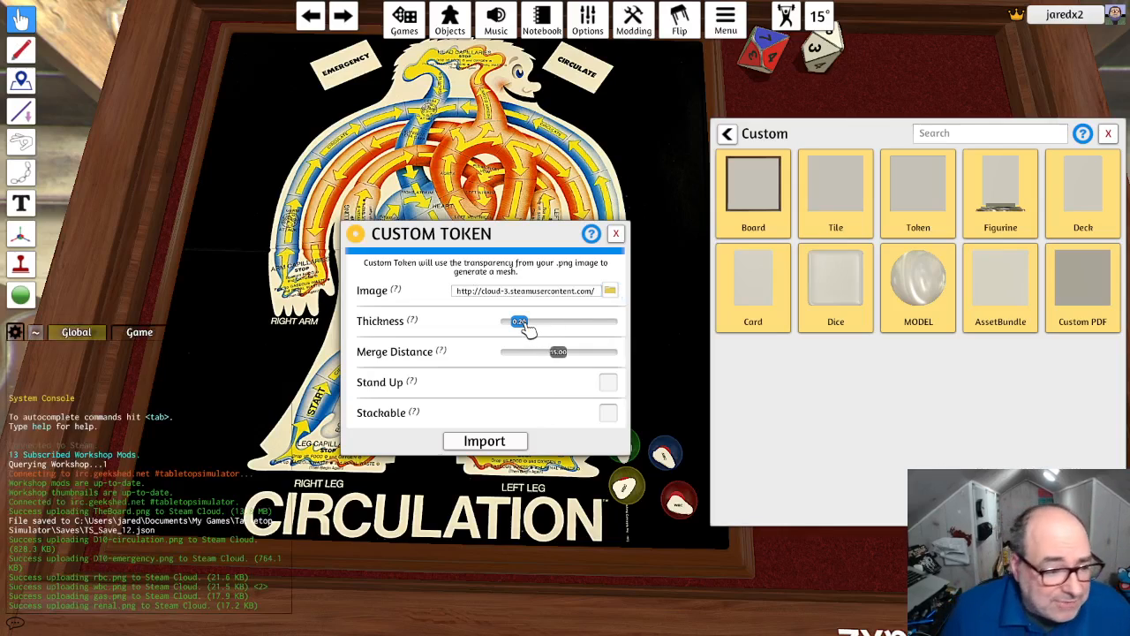
left_click_drag(524, 324, 506, 325)
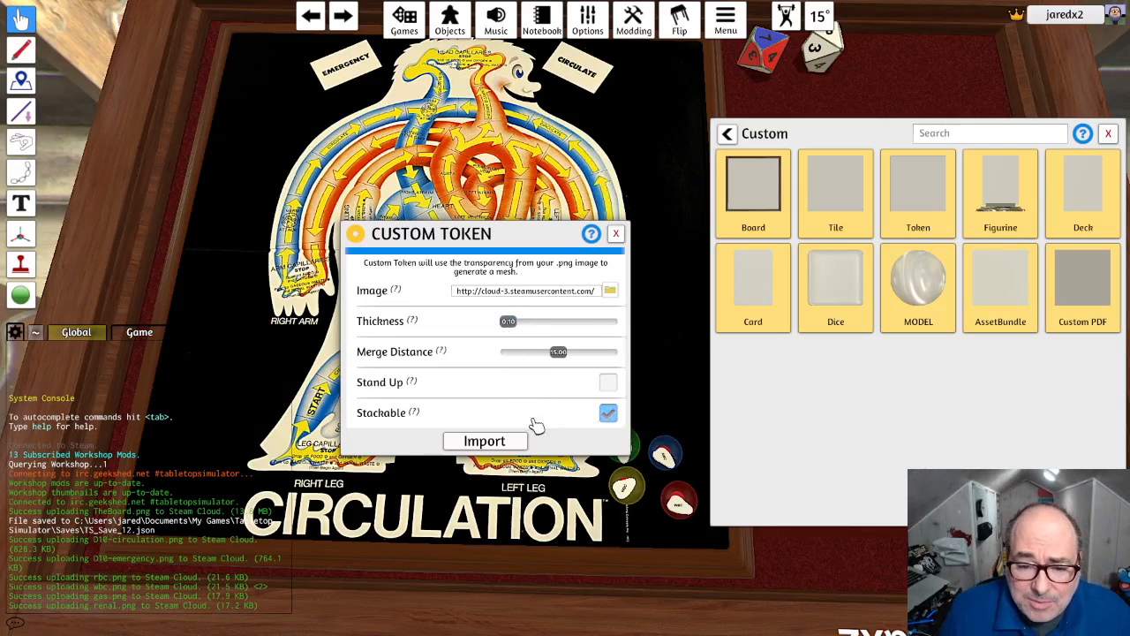
left_click(485, 440)
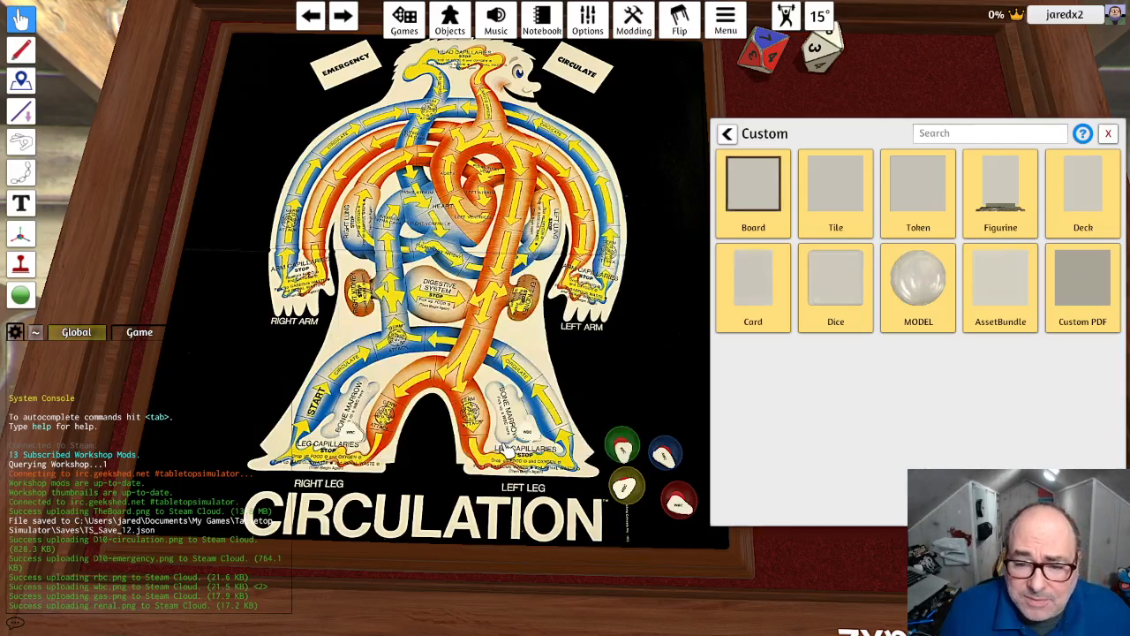
- Spread the renal waste and gaseous waste tokens apart on the red felt and scale both down to small squares
left_click(1110, 134)
left_click_drag(874, 256, 880, 449)
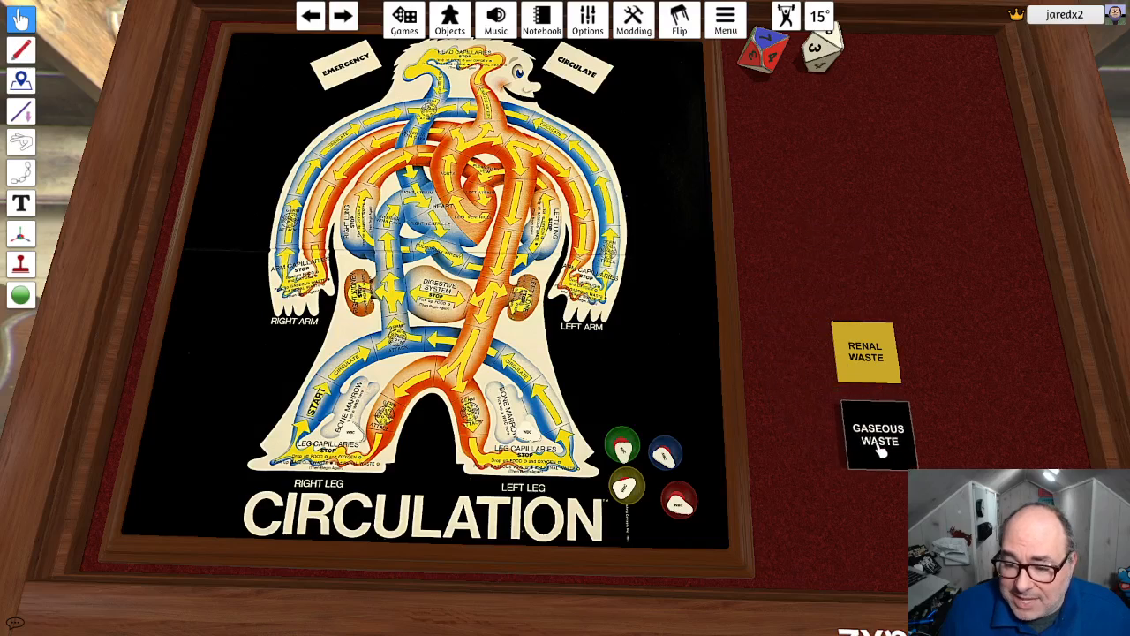
left_click_drag(808, 298, 907, 461)
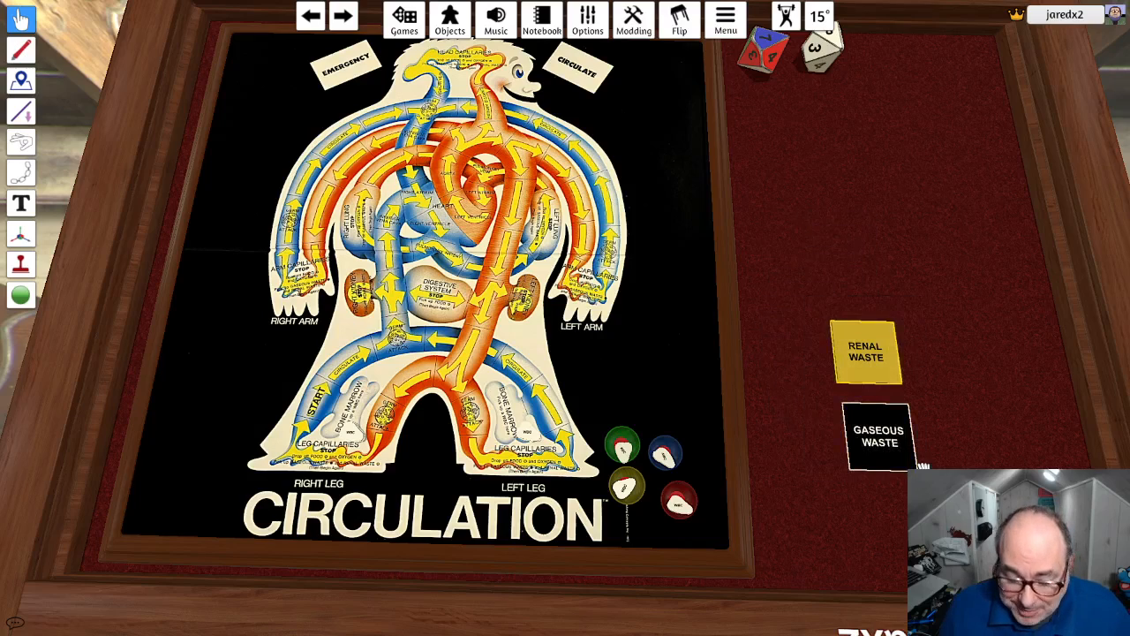
key("minus")
key("minus")
key("minus")
key("minus")
key("minus")
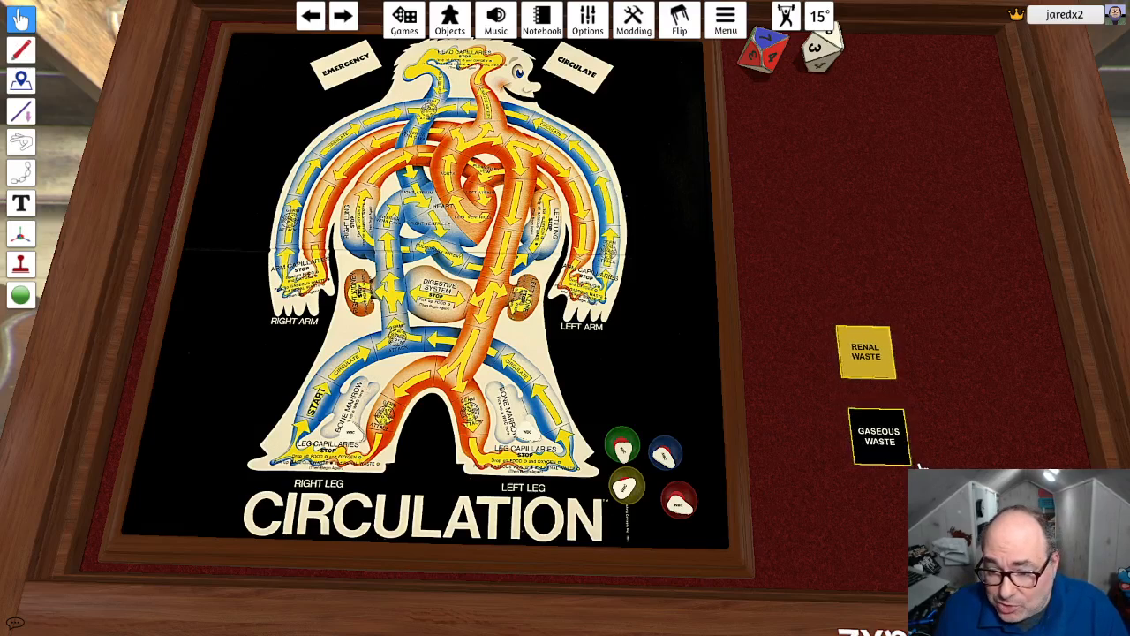
key("minus")
key("minus")
key("minus")
key("minus")
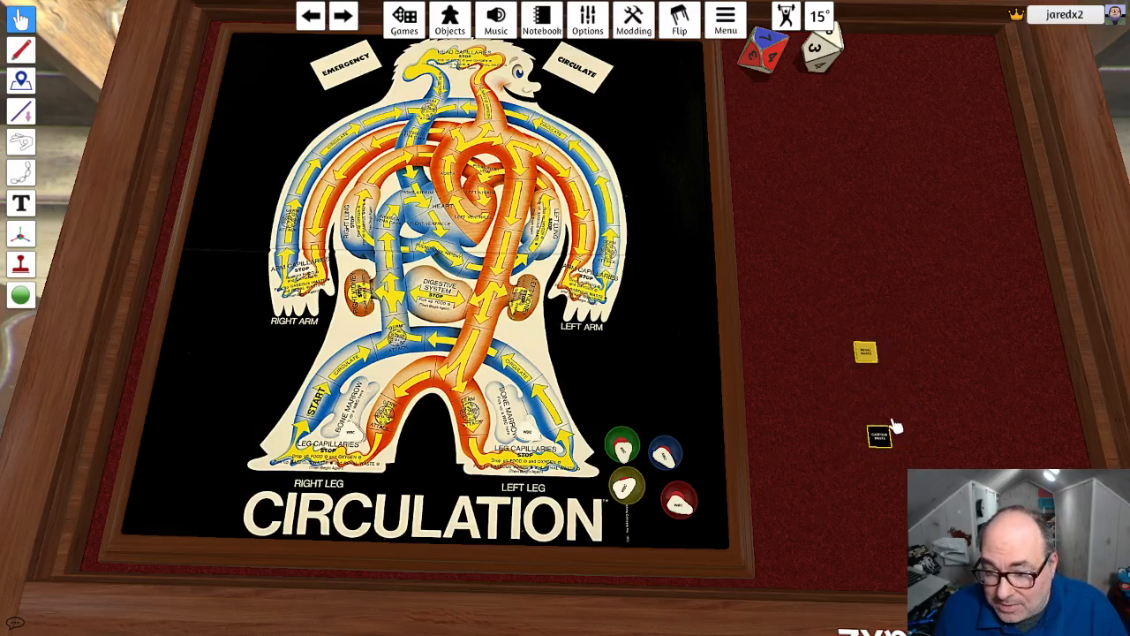
- Compare the two shrunken waste tokens with the bowls and set both down on the red felt near the board's edge
left_click_drag(894, 427, 669, 466)
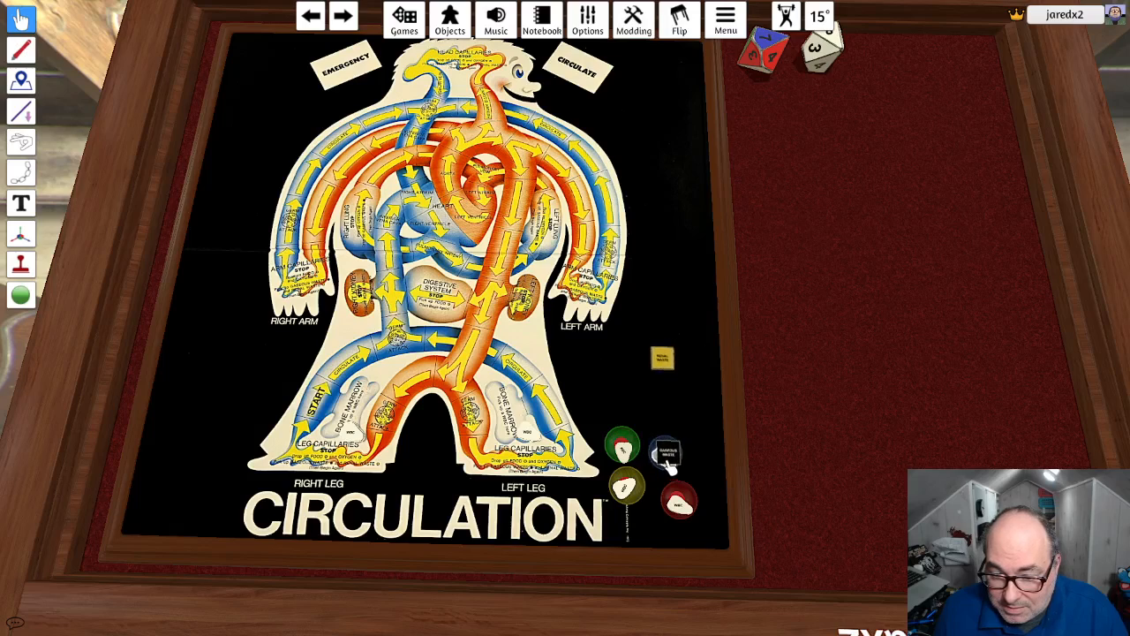
left_click_drag(664, 361, 808, 367)
left_click_drag(821, 431, 811, 291)
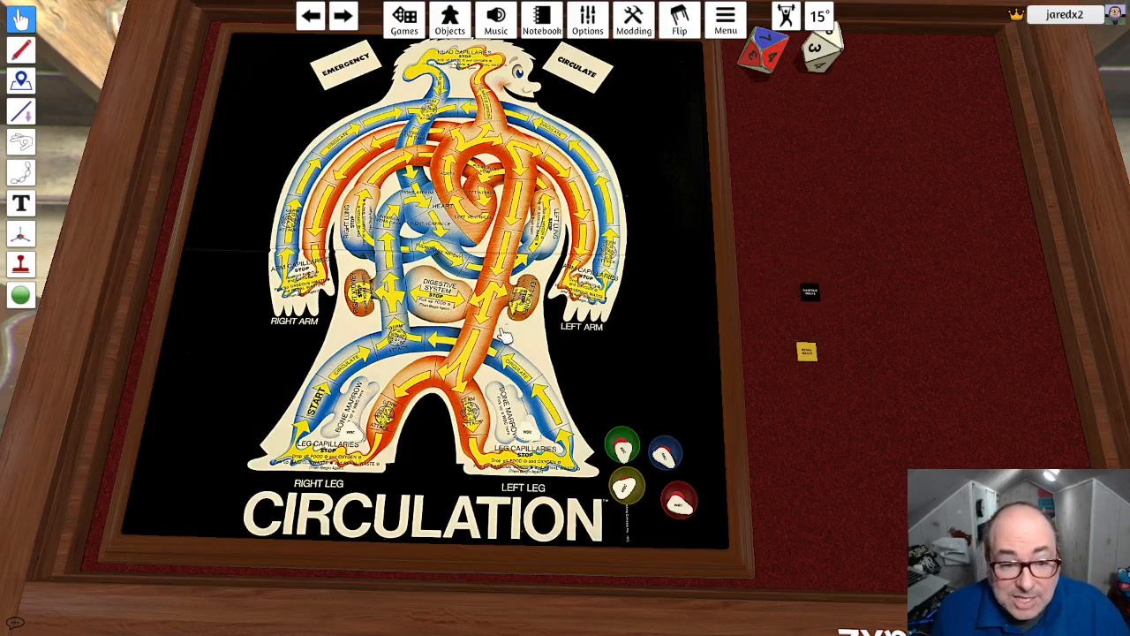
- Add snap points on the board's black background beside both hands, both feet and the head
scroll(510, 356, "up", 1)
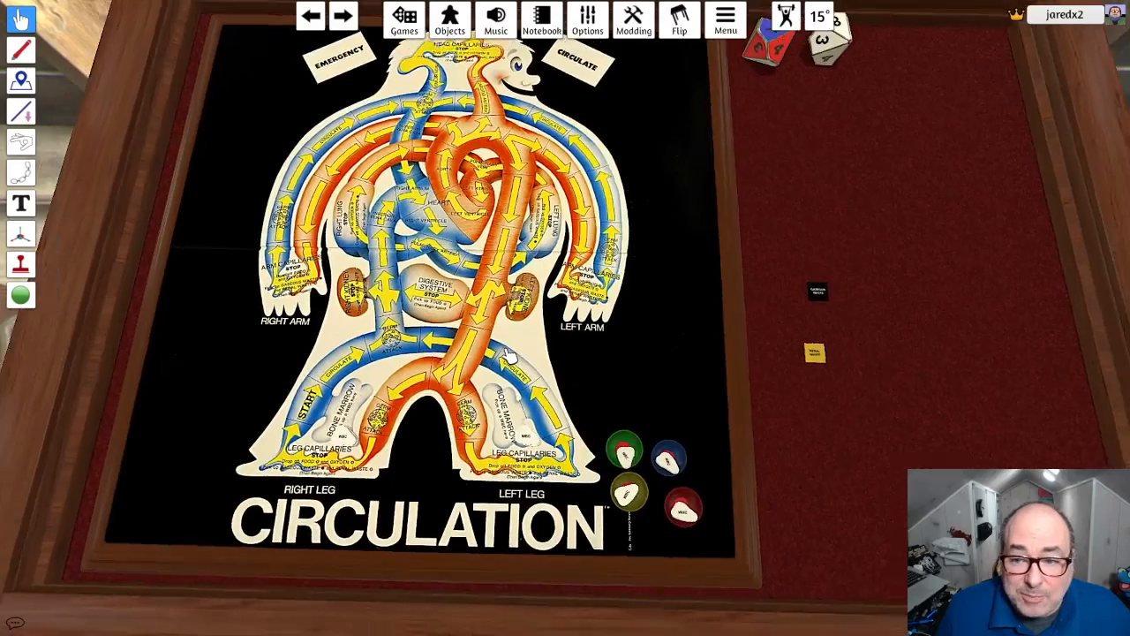
scroll(513, 353, "down", 1)
mouse_move(599, 354)
right_mouse_down()
mouse_move(600, 386)
mouse_move(600, 368)
right_mouse_up()
left_click(21, 294)
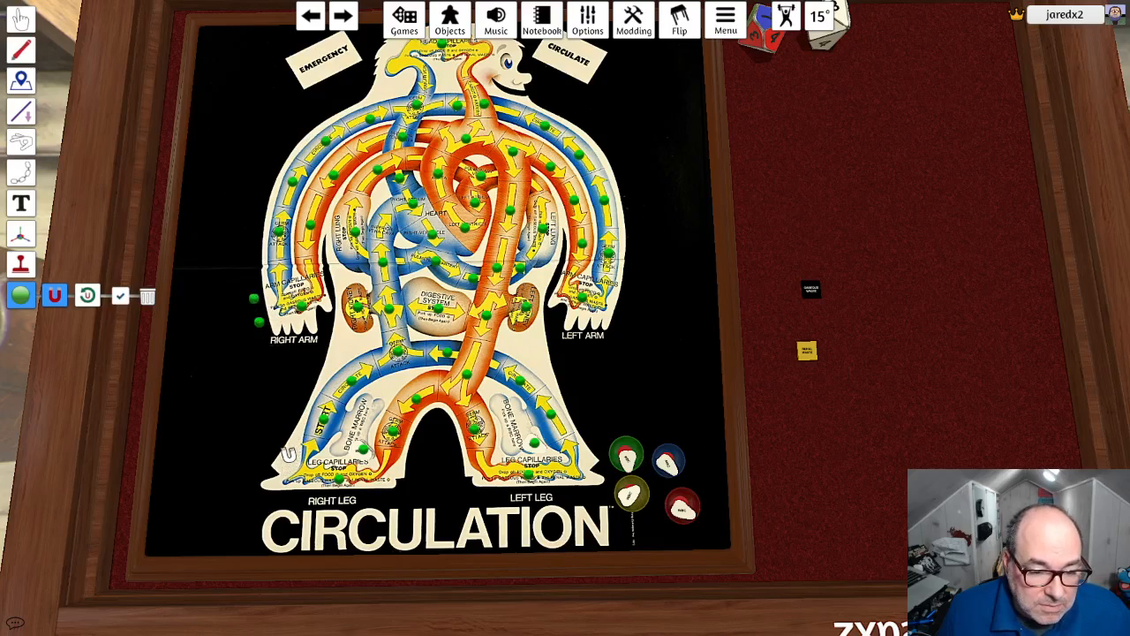
left_click(279, 444)
left_click(263, 474)
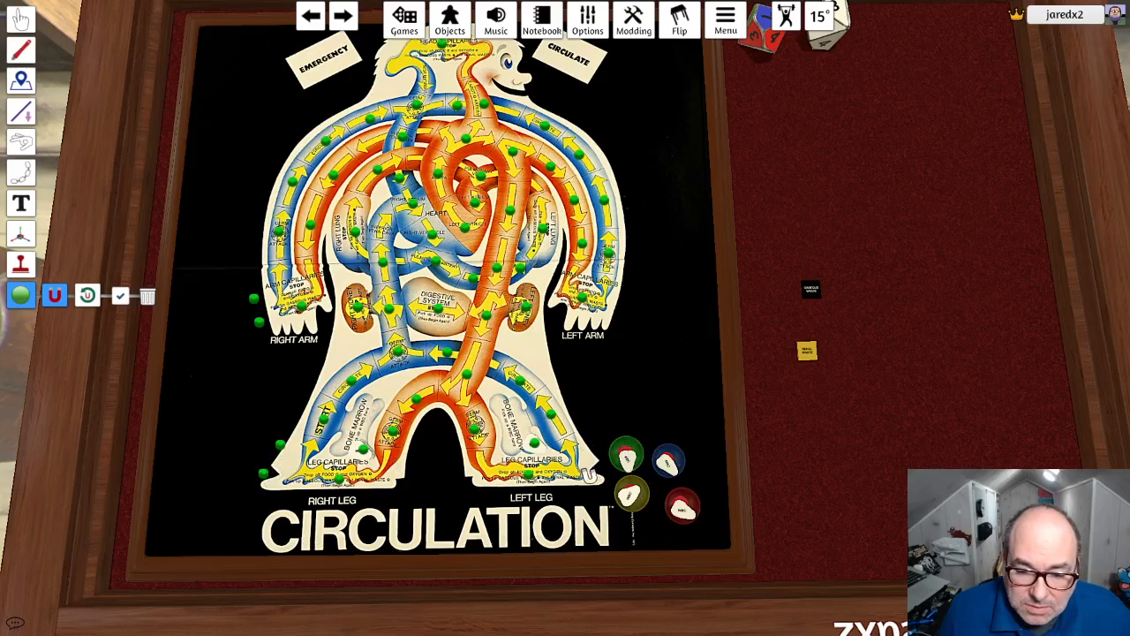
left_click(588, 433)
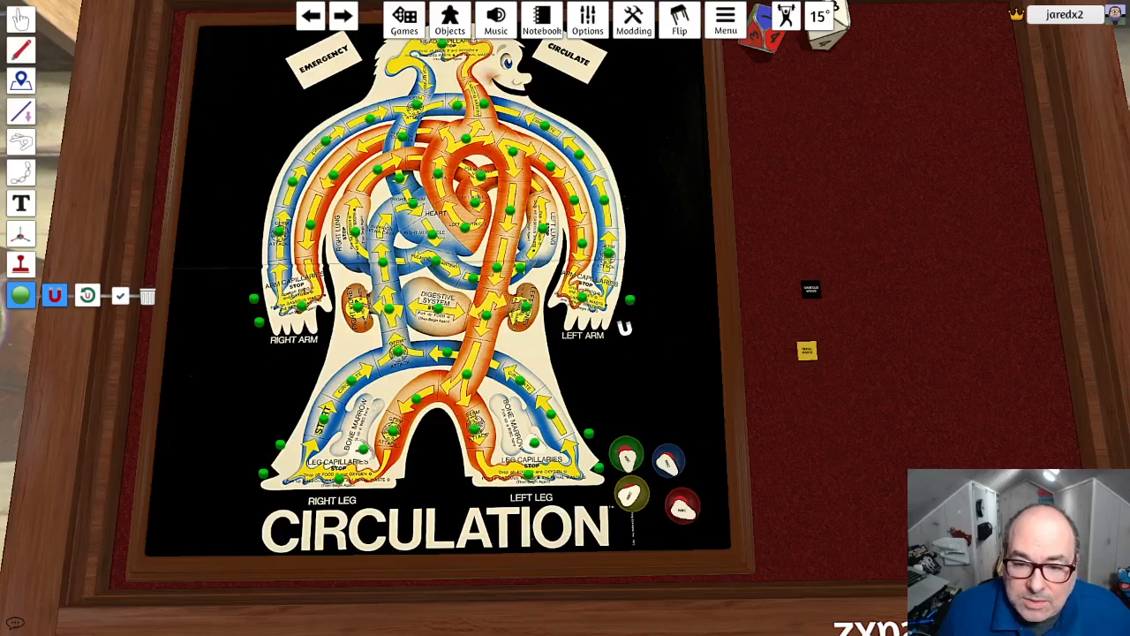
scroll(620, 324, "up", 3)
scroll(620, 324, "down", 4)
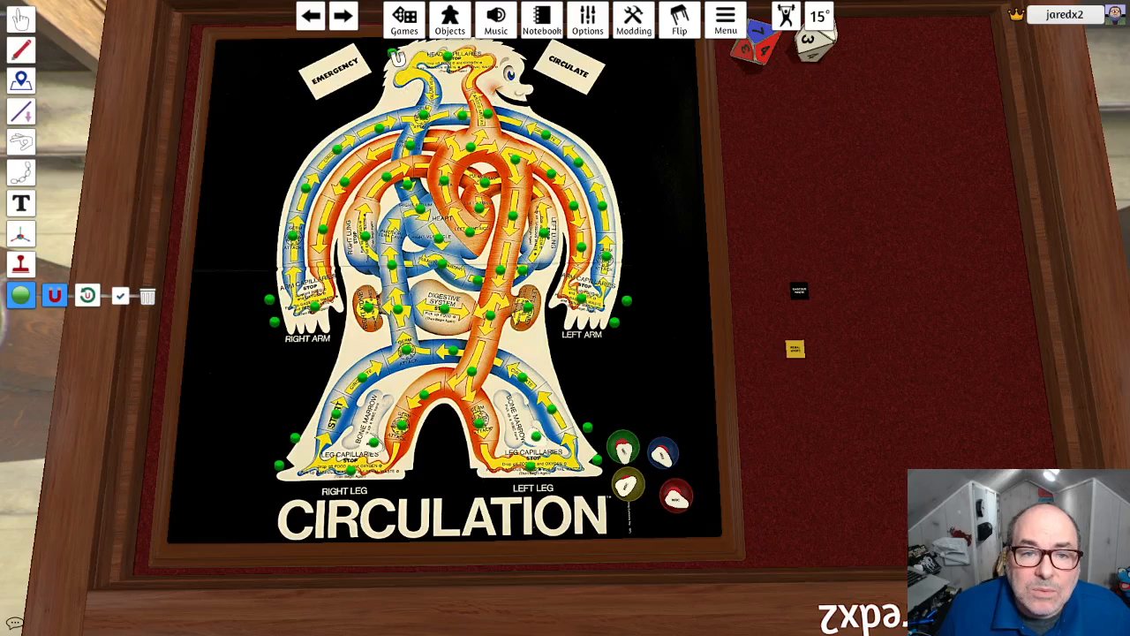
left_click(22, 19)
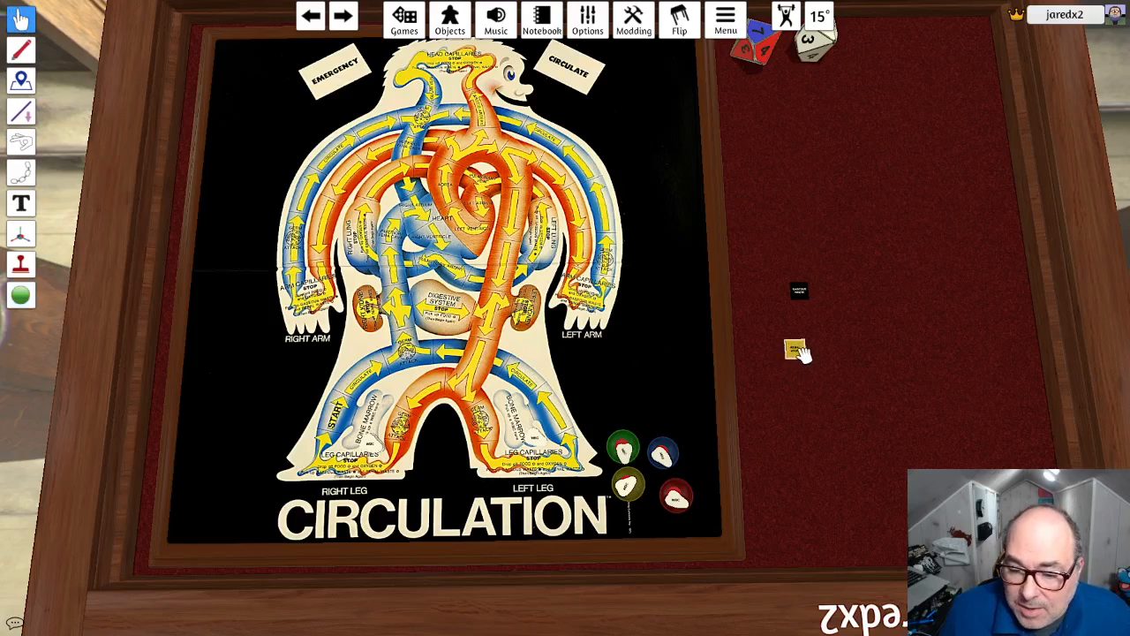
- Move the renal waste token onto the board and duplicate it into a single stack of 21, undoing the extra paste
left_click_drag(799, 354, 662, 364)
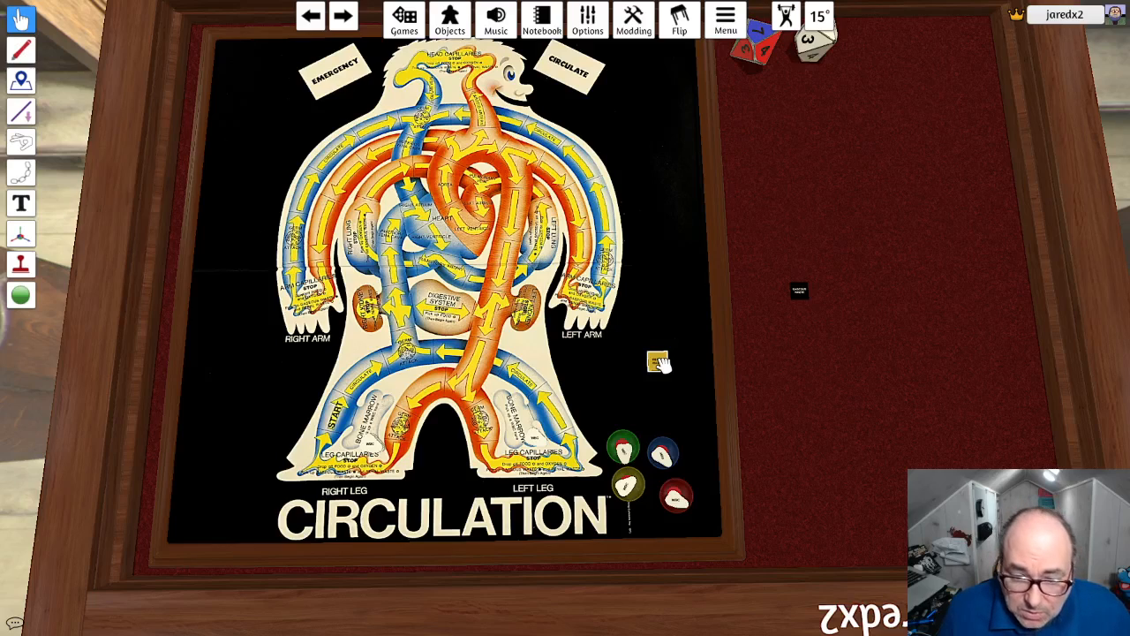
key("ctrl+v")
key("ctrl+v")
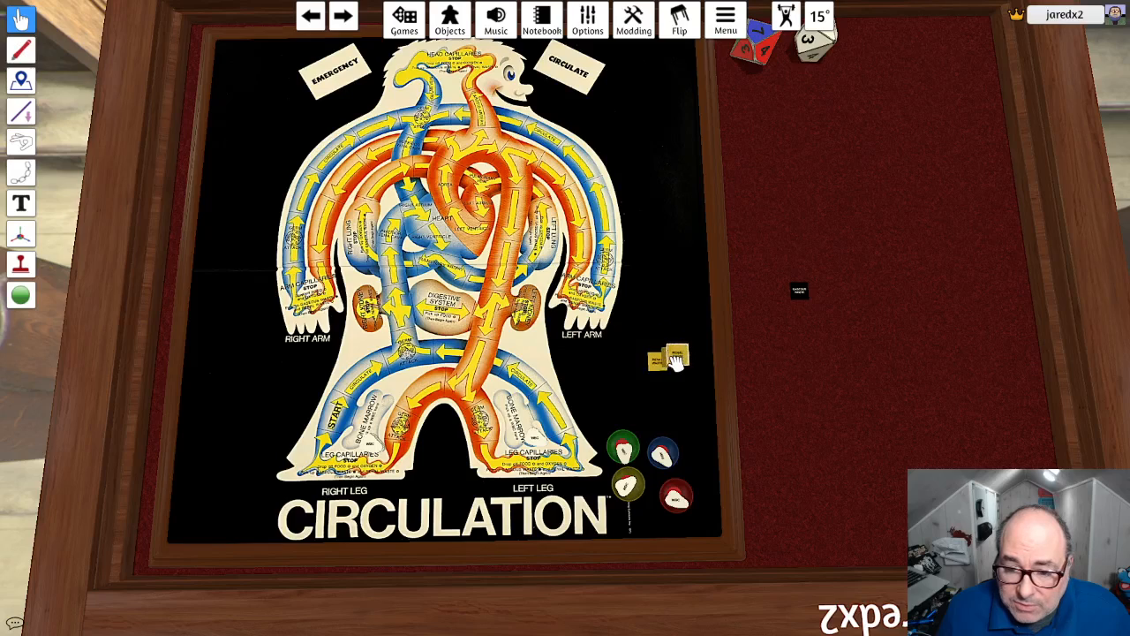
key("ctrl+v")
key("ctrl+v")
key("ctrl+v")
key("ctrl+v")
key("ctrl+v")
key("ctrl+v")
key("ctrl+v")
key("ctrl+v")
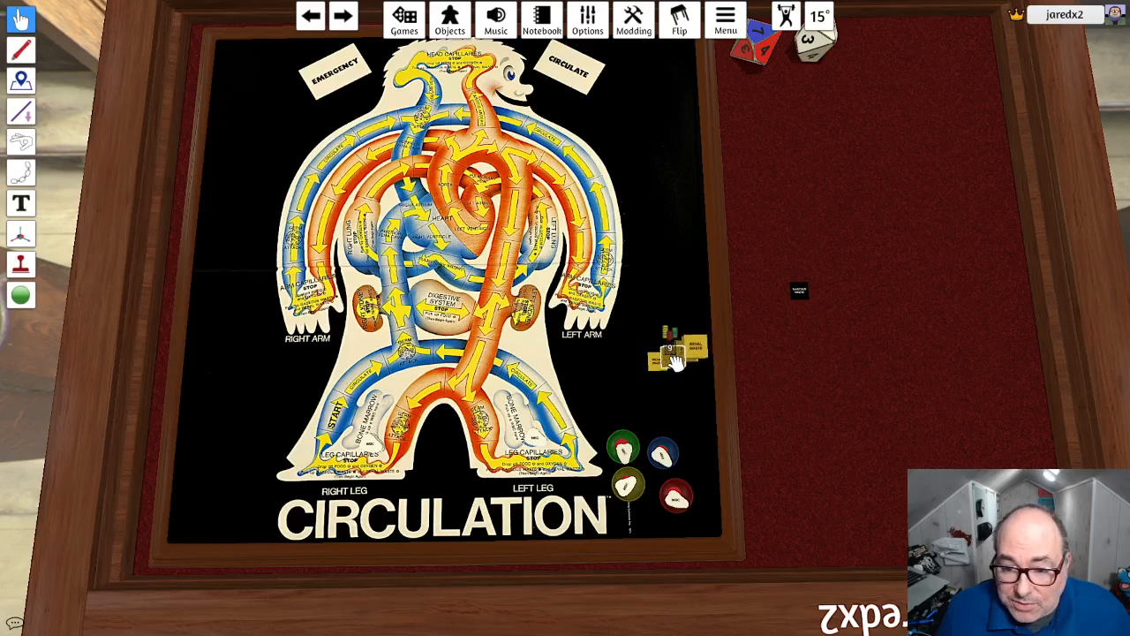
key("ctrl+v")
key("ctrl+v")
key("ctrl+v")
key("ctrl+v")
key("ctrl+v")
key("ctrl+v")
key("ctrl+v")
key("ctrl+v")
key("ctrl+v")
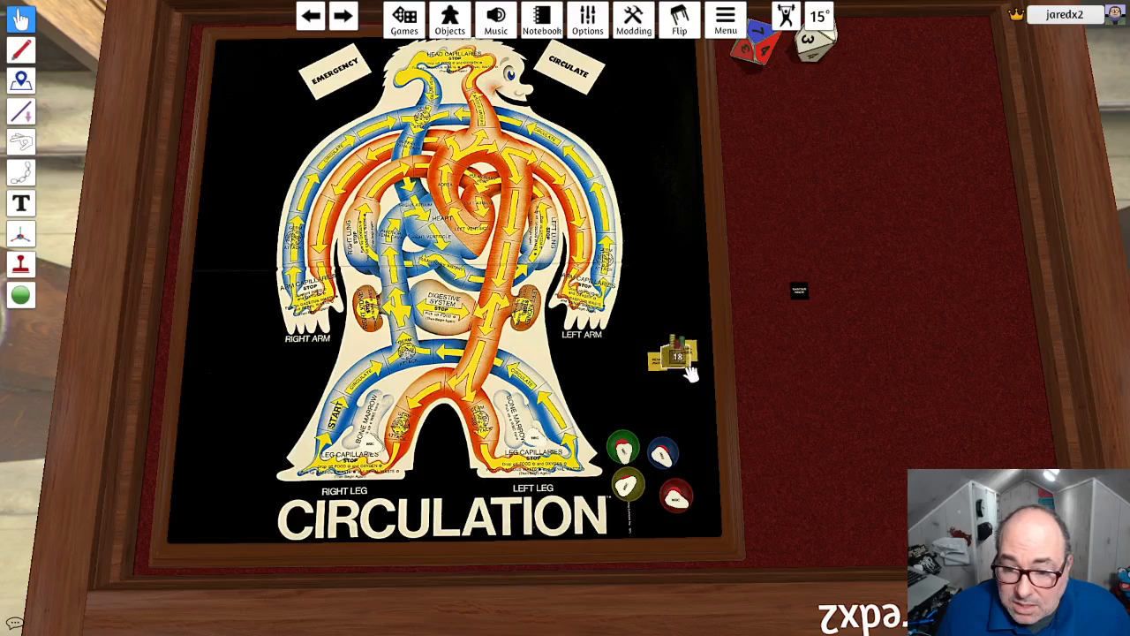
left_click_drag(657, 364, 668, 362)
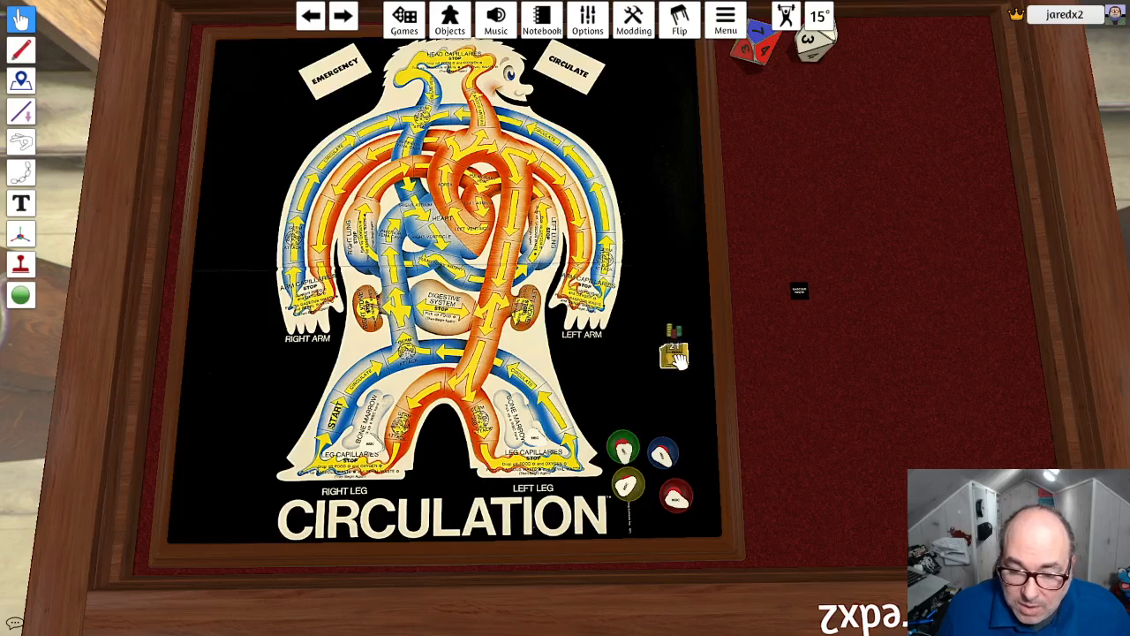
key("ctrl+v")
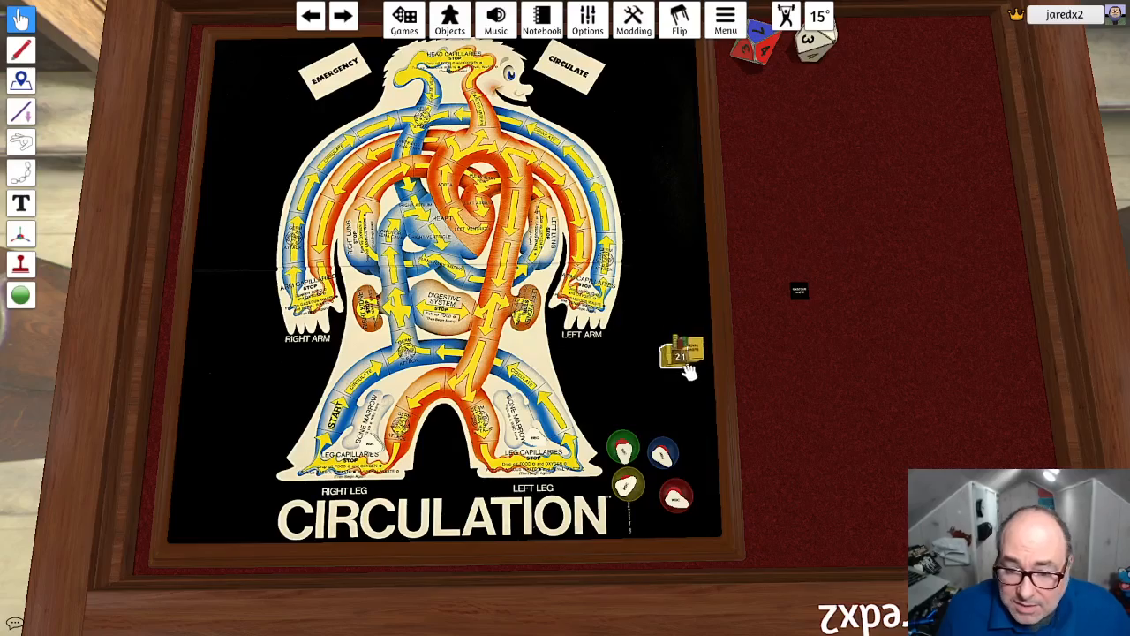
key("ctrl+z")
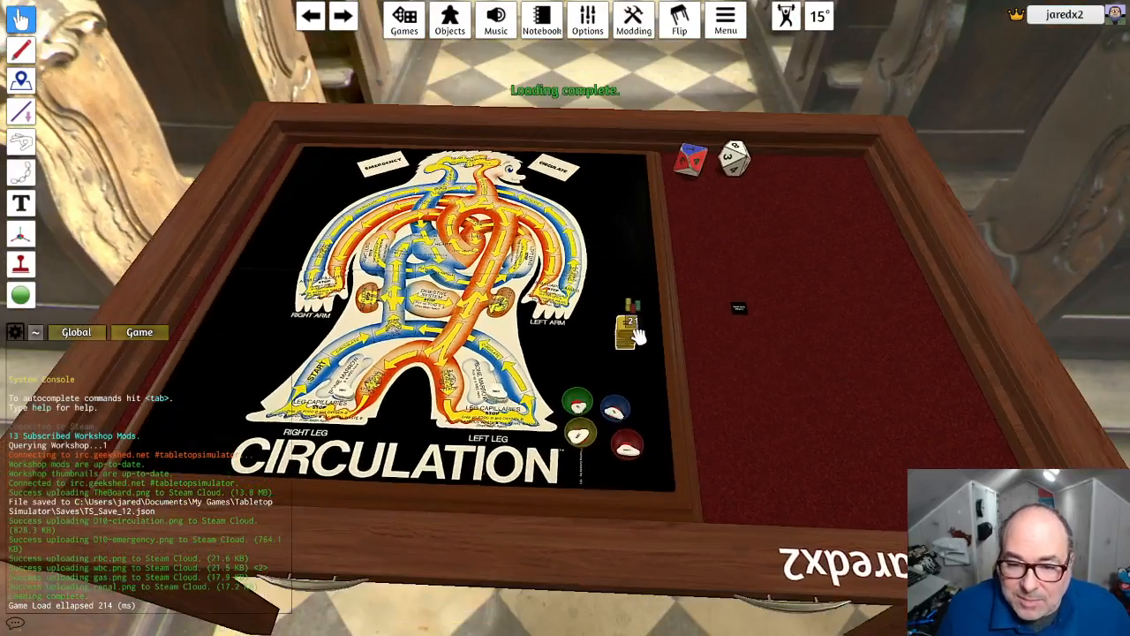
- Place the renal waste stack beside the left arm's hand and a pasted copy beside the right arm's hand
left_click_drag(637, 335, 594, 297)
right_click_drag(622, 327, 628, 355)
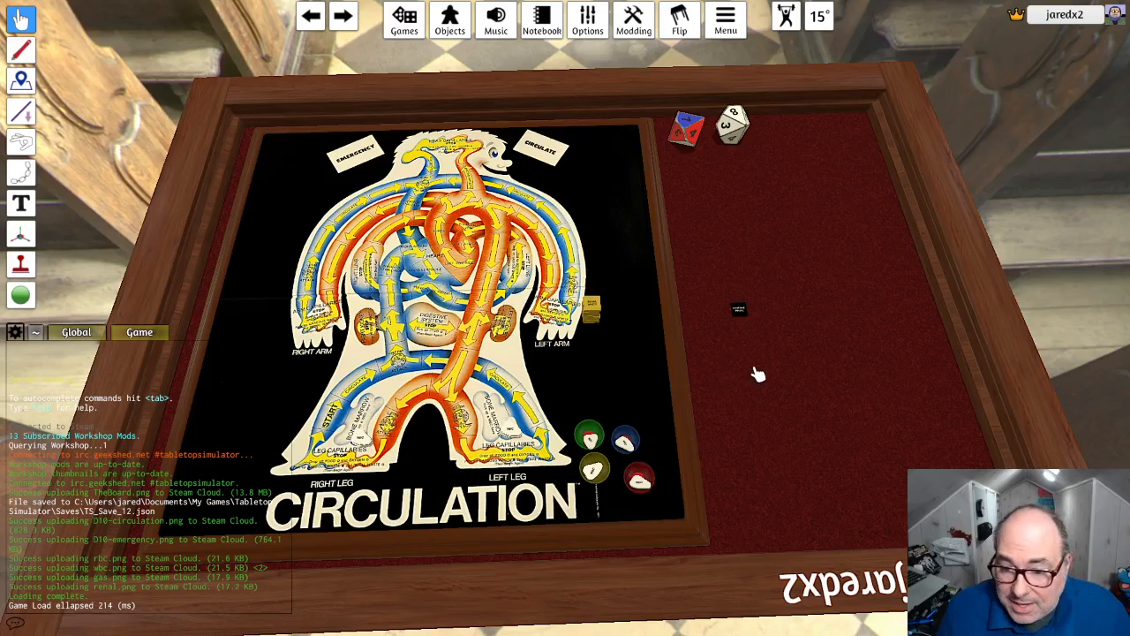
key("ctrl+v")
left_click_drag(761, 364, 300, 328)
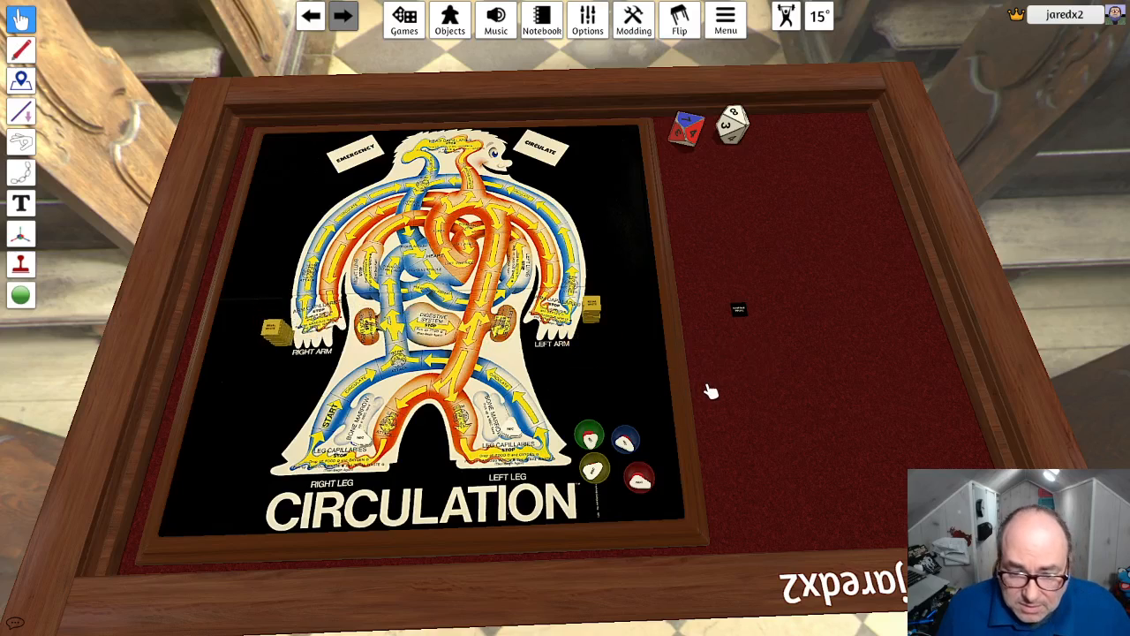
- Paste three more renal waste stacks and place them beside the left leg, the right leg and the head
key("ctrl+v")
left_click_drag(715, 384, 555, 422)
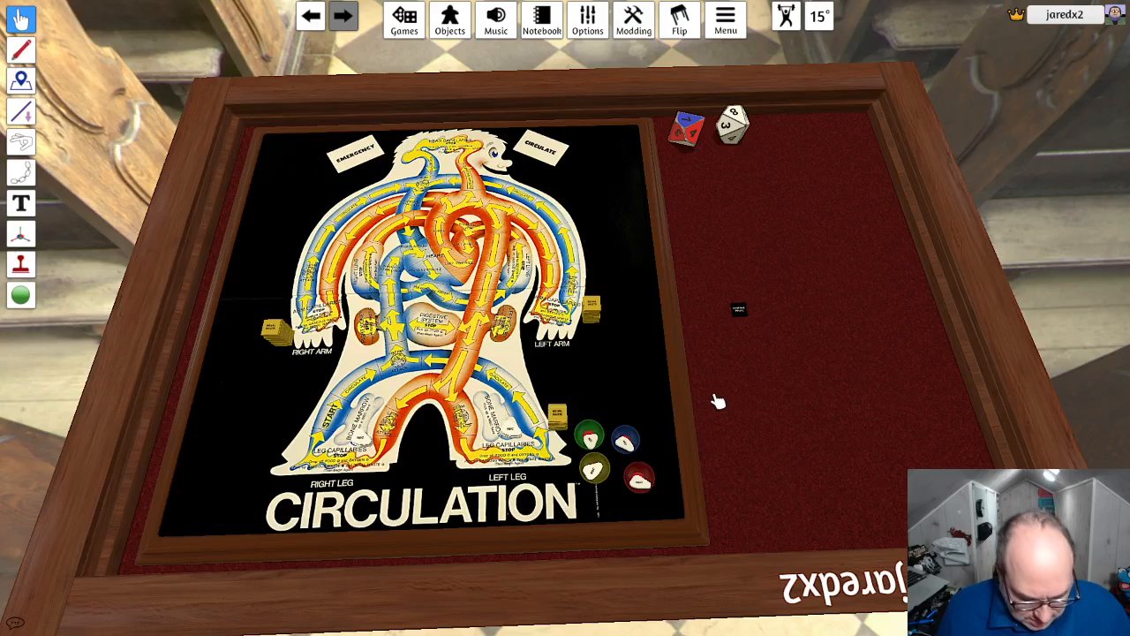
key("ctrl+v")
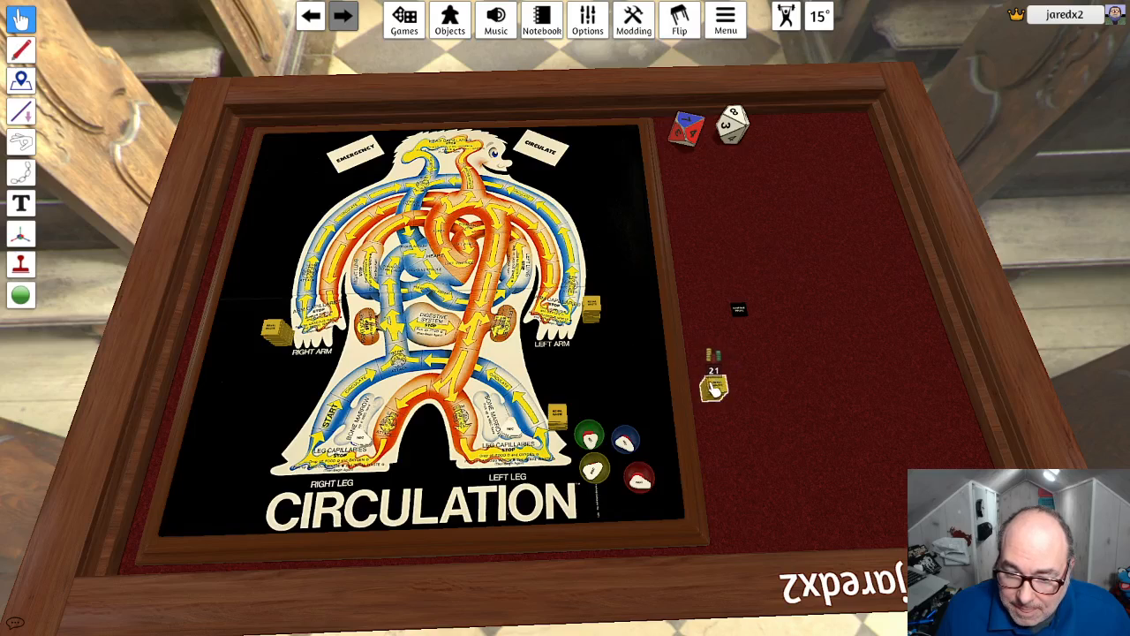
left_click_drag(714, 387, 294, 426)
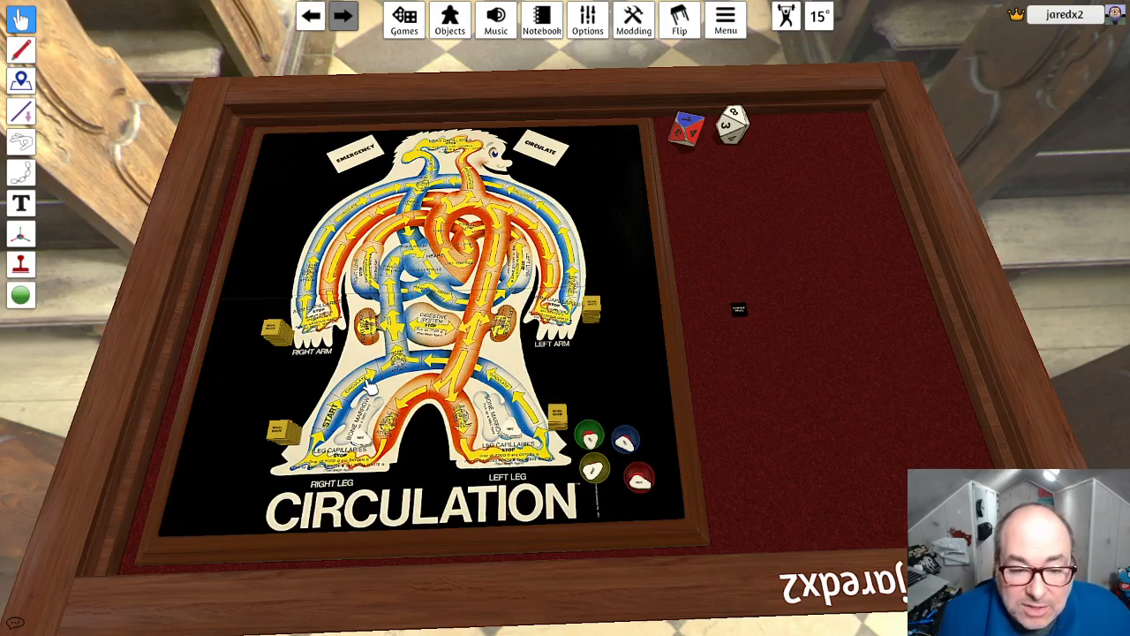
key("ctrl+v")
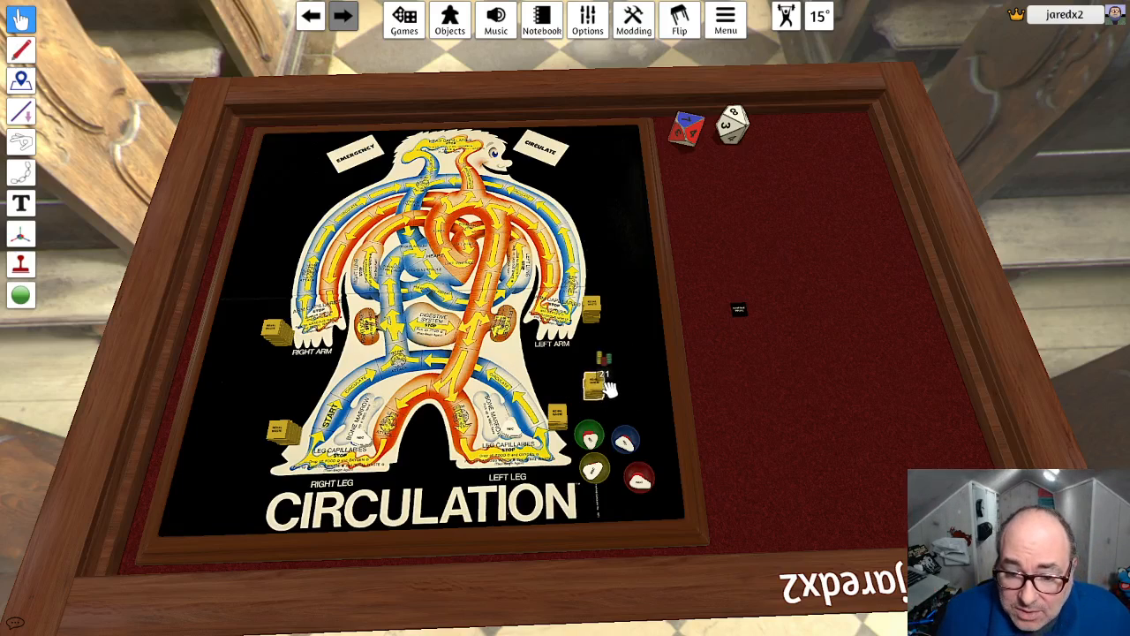
left_click_drag(596, 387, 406, 146)
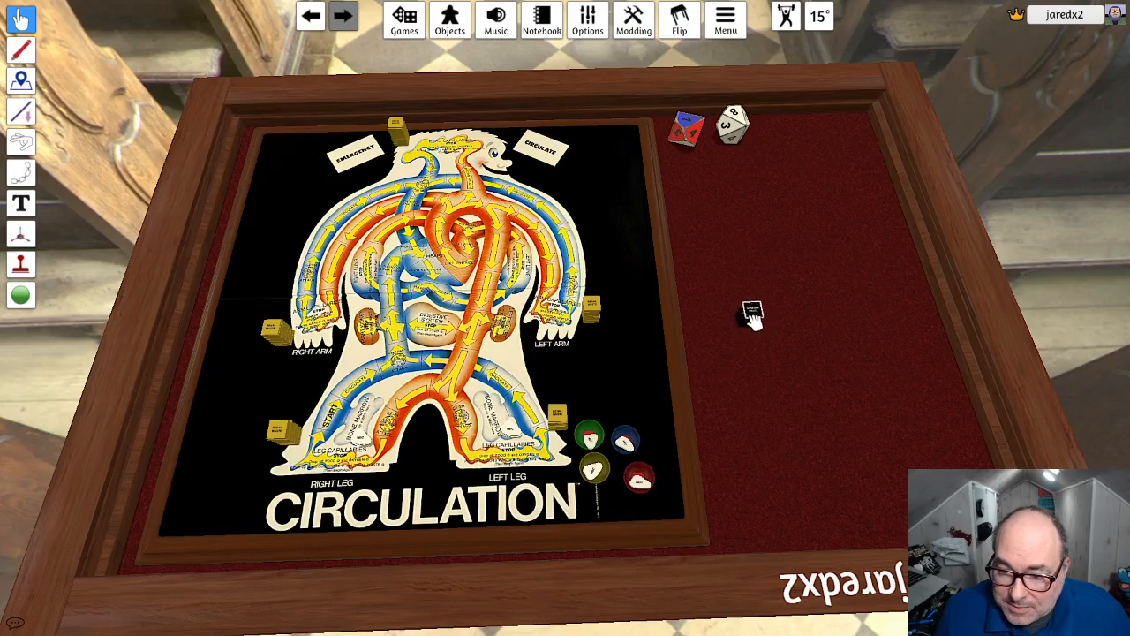
- Build a stack of 21 gaseous waste tokens and place copies next to the renal stacks at the head and both arms
left_click_drag(748, 316, 751, 318)
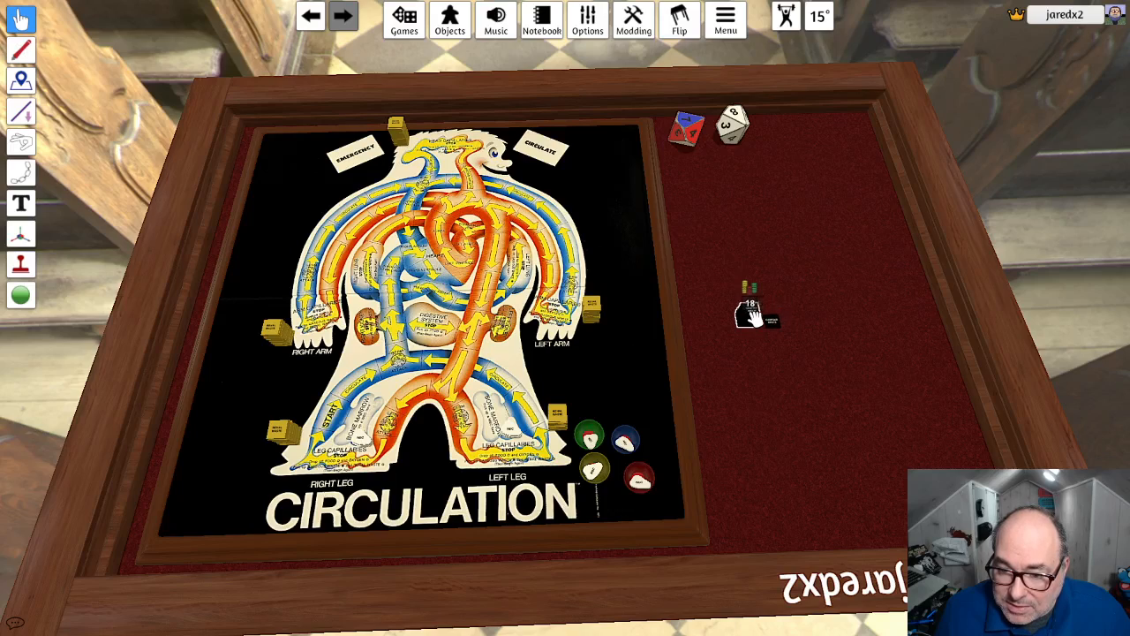
left_click_drag(772, 324, 762, 301)
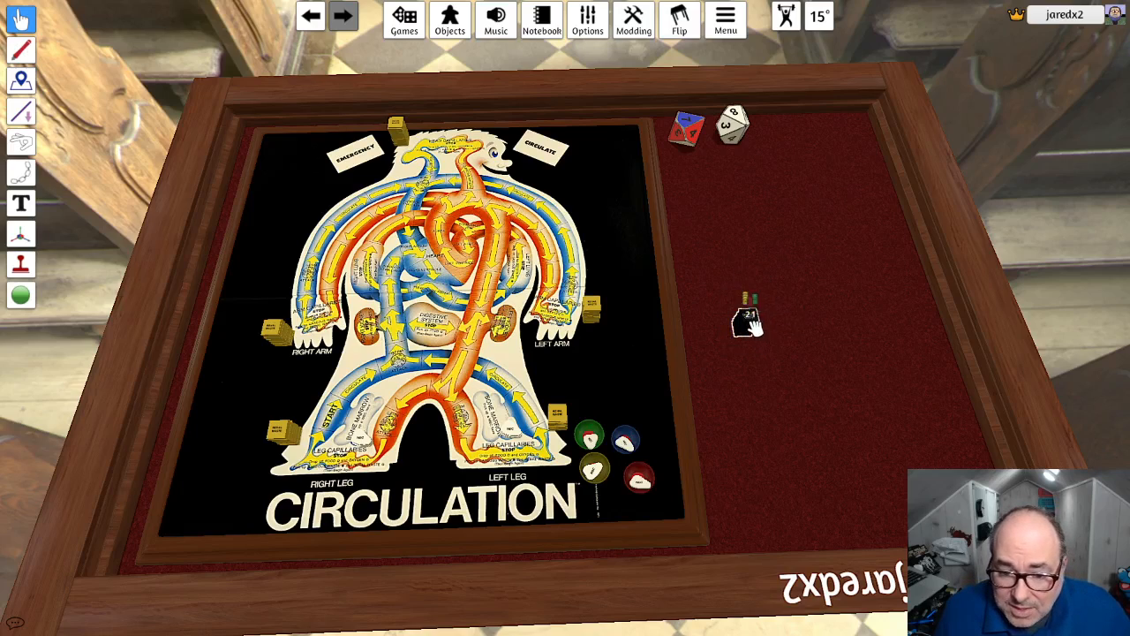
left_click_drag(748, 325, 504, 221)
left_click_drag(433, 186, 395, 146)
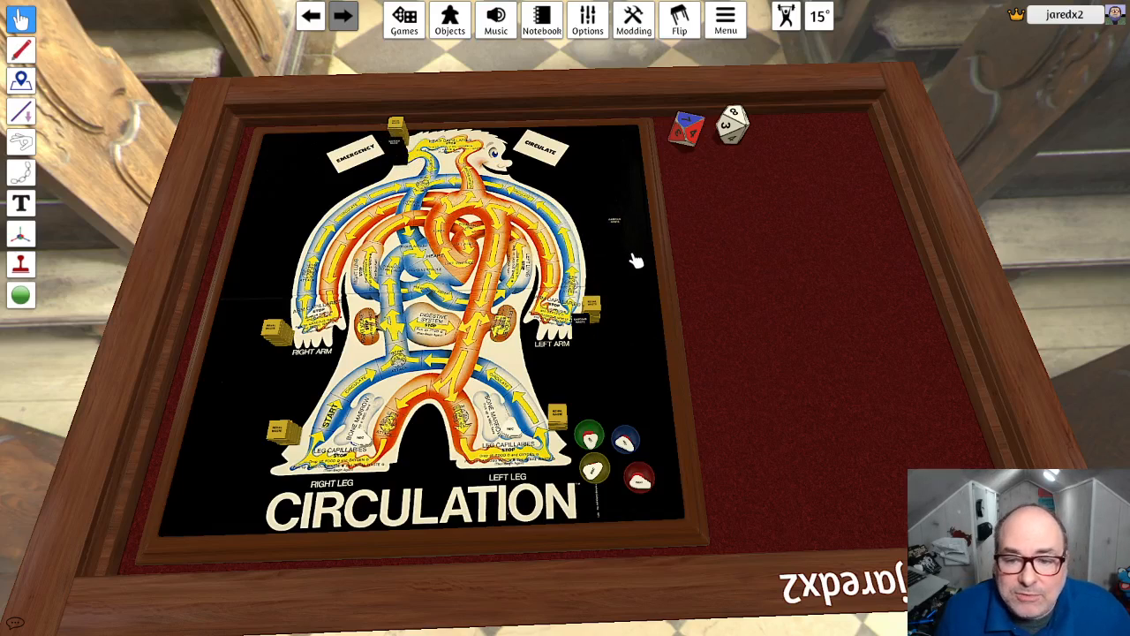
left_click_drag(612, 229, 297, 333)
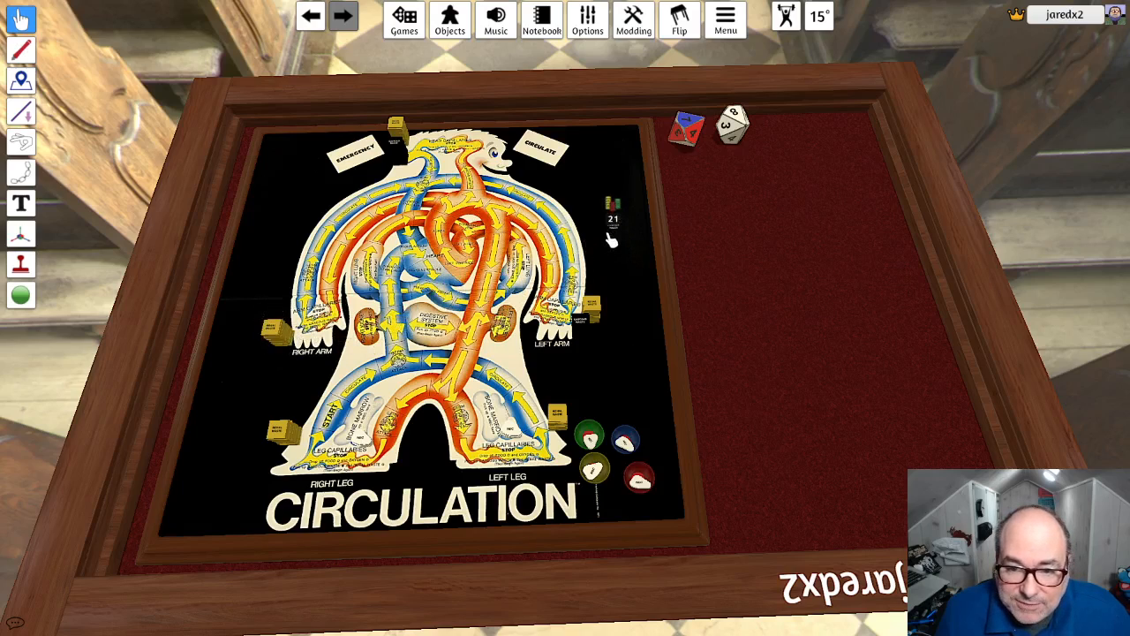
left_click_drag(612, 240, 275, 309)
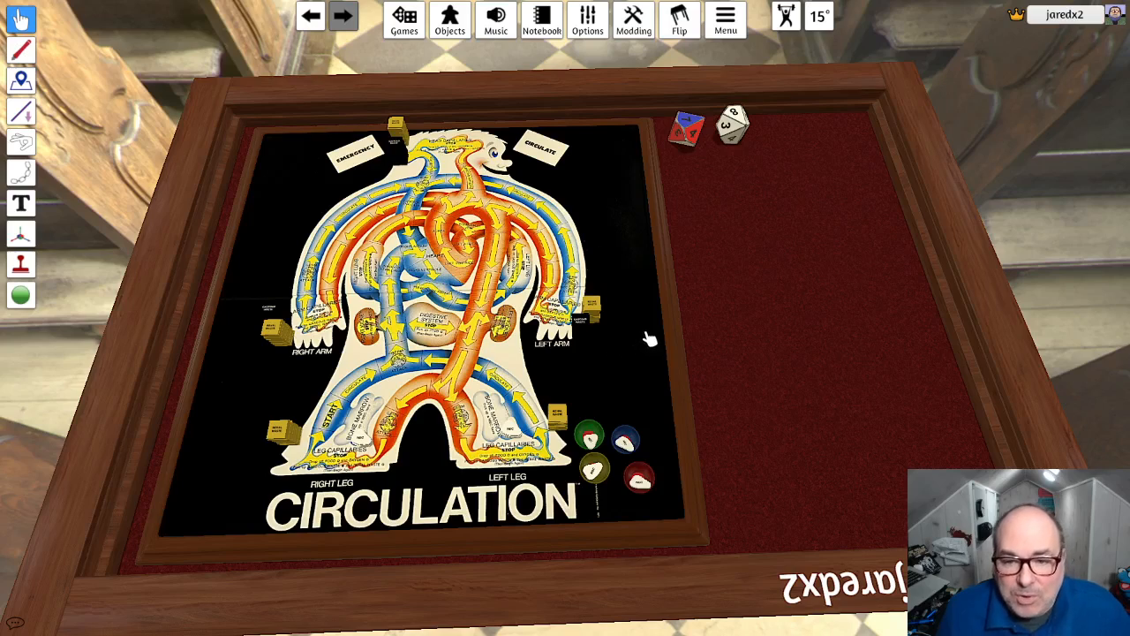
- Paste two more gaseous waste stacks and place them beside the left and right legs, moving the green bowl aside
key("ctrl+v")
key("ctrl+v")
mouse_move(649, 323)
left_mouse_down()
mouse_move(616, 362)
mouse_move(653, 323)
mouse_move(639, 337)
left_mouse_up()
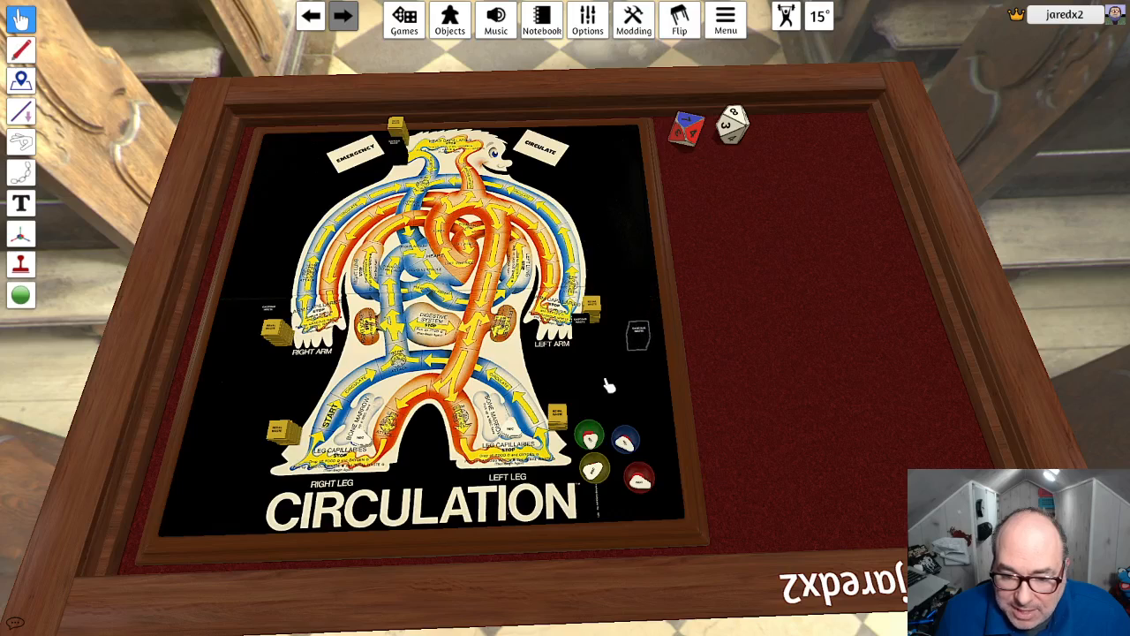
left_click_drag(609, 385, 662, 378)
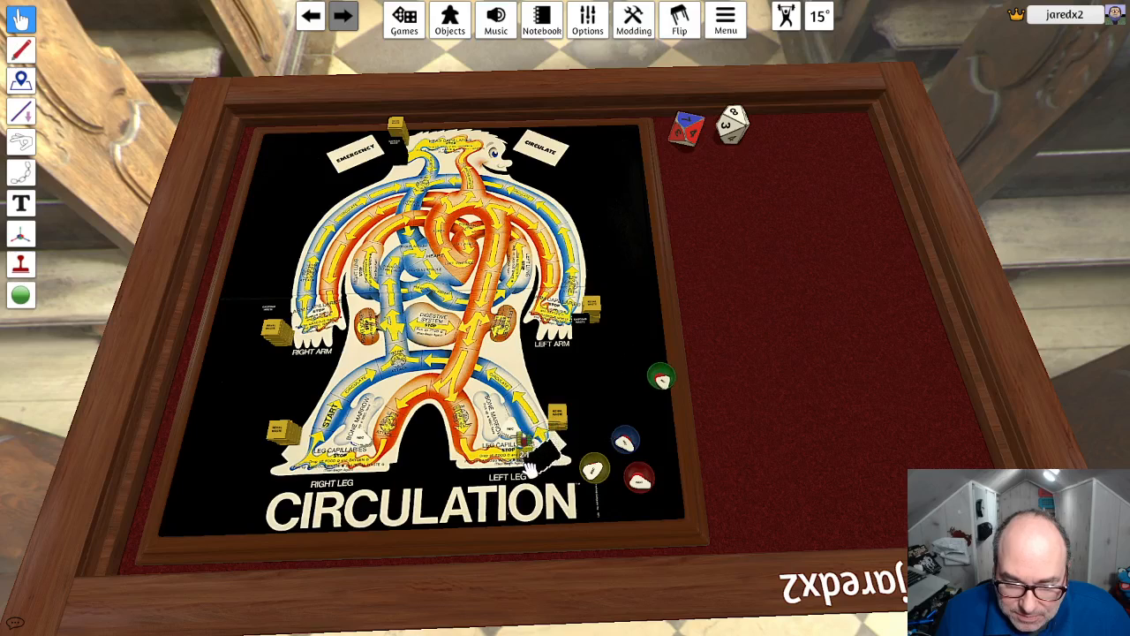
left_click_drag(552, 454, 574, 436)
left_click_drag(626, 363, 260, 452)
- Set the game board's color tint to pure white, FFFFFF
right_click(629, 221)
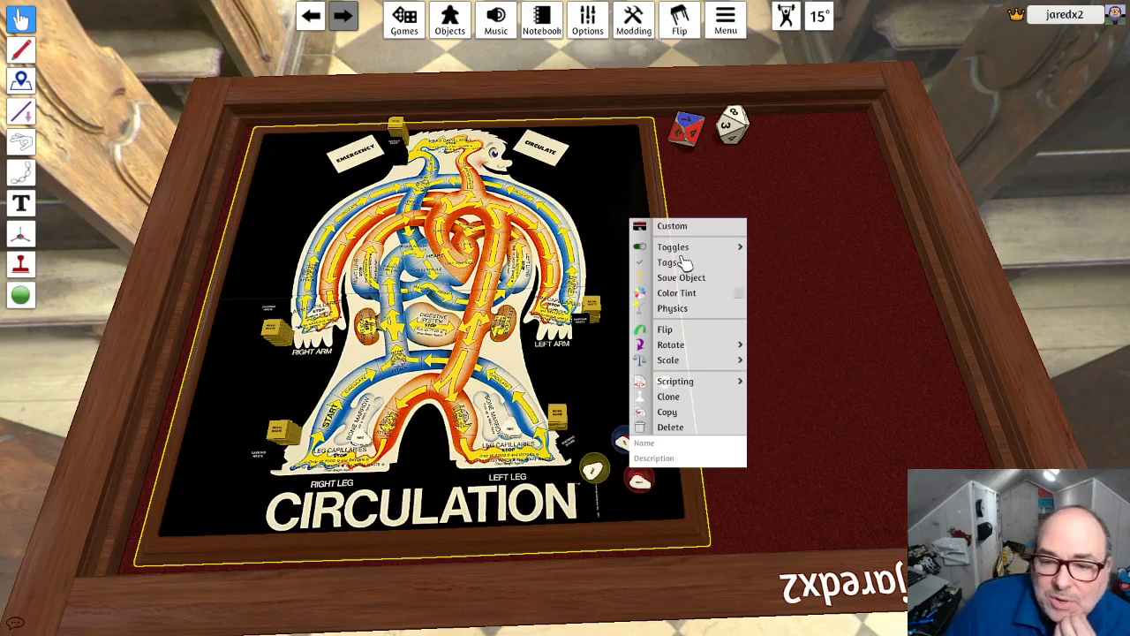
left_click(734, 300)
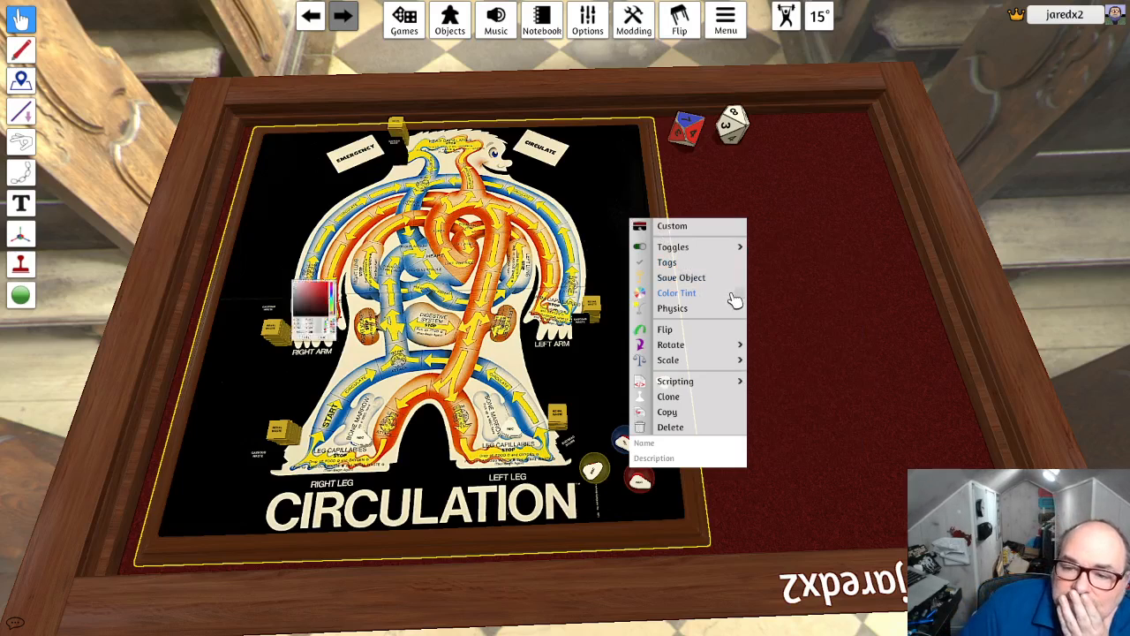
left_click_drag(171, 222, 163, 177)
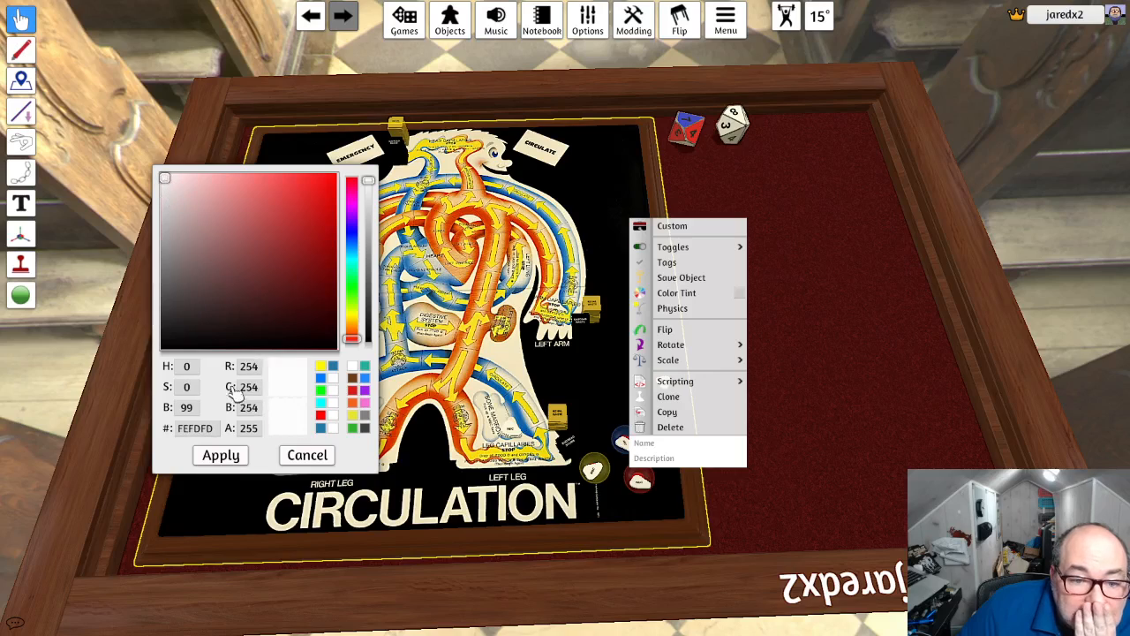
left_click(232, 455)
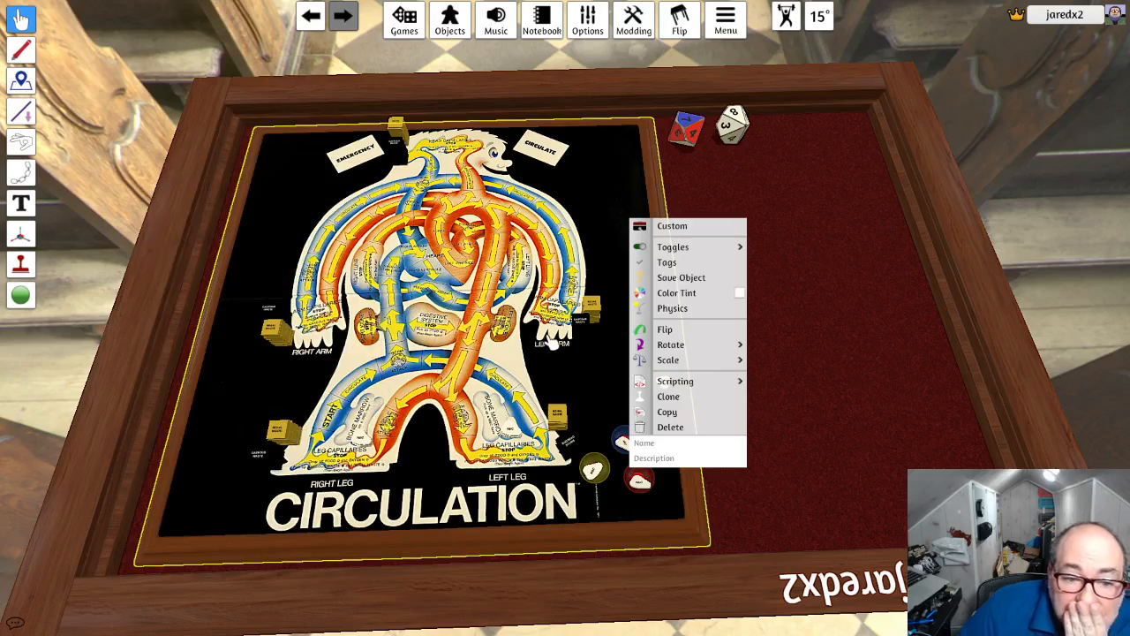
mouse_move(750, 255)
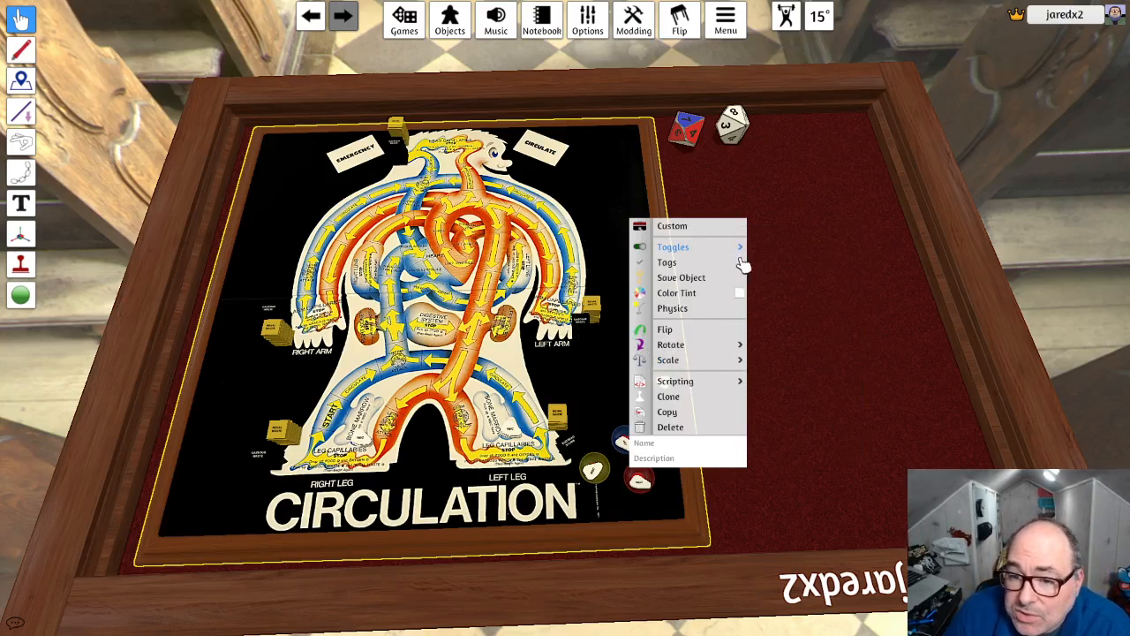
left_click(740, 299)
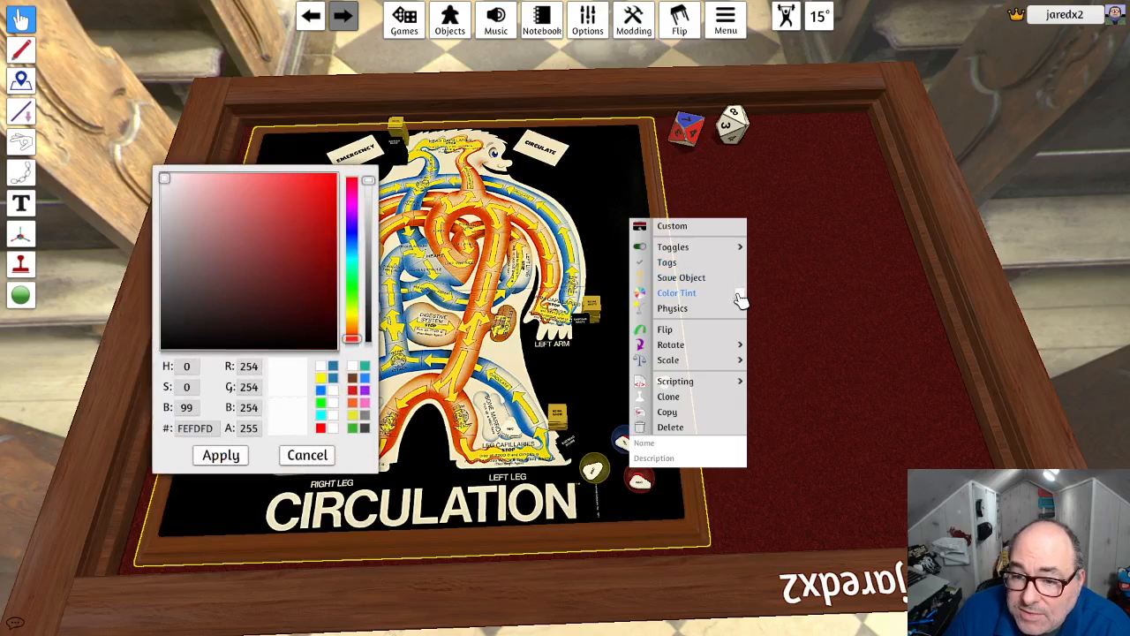
left_click_drag(167, 214, 152, 164)
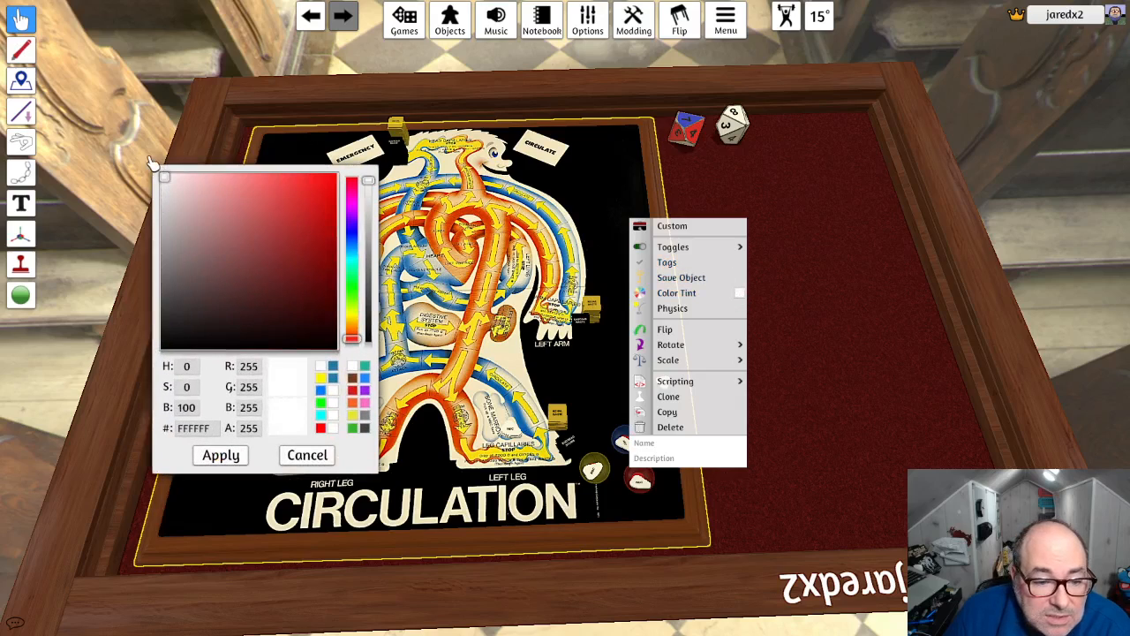
left_click(220, 454)
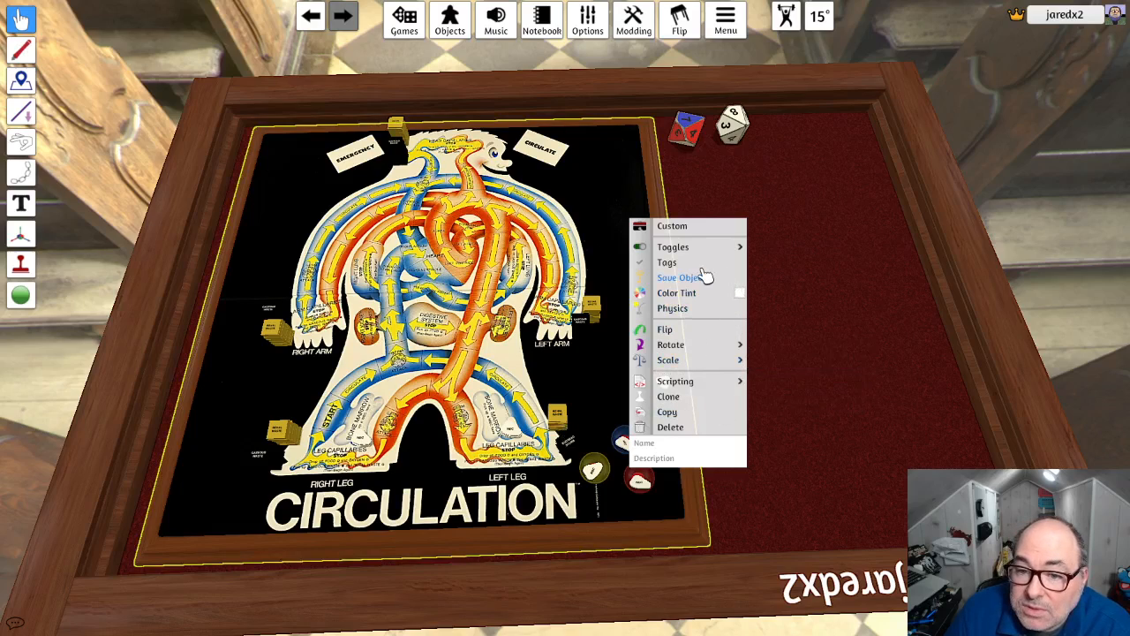
- Check the game board's custom image settings without importing anything
mouse_move(713, 249)
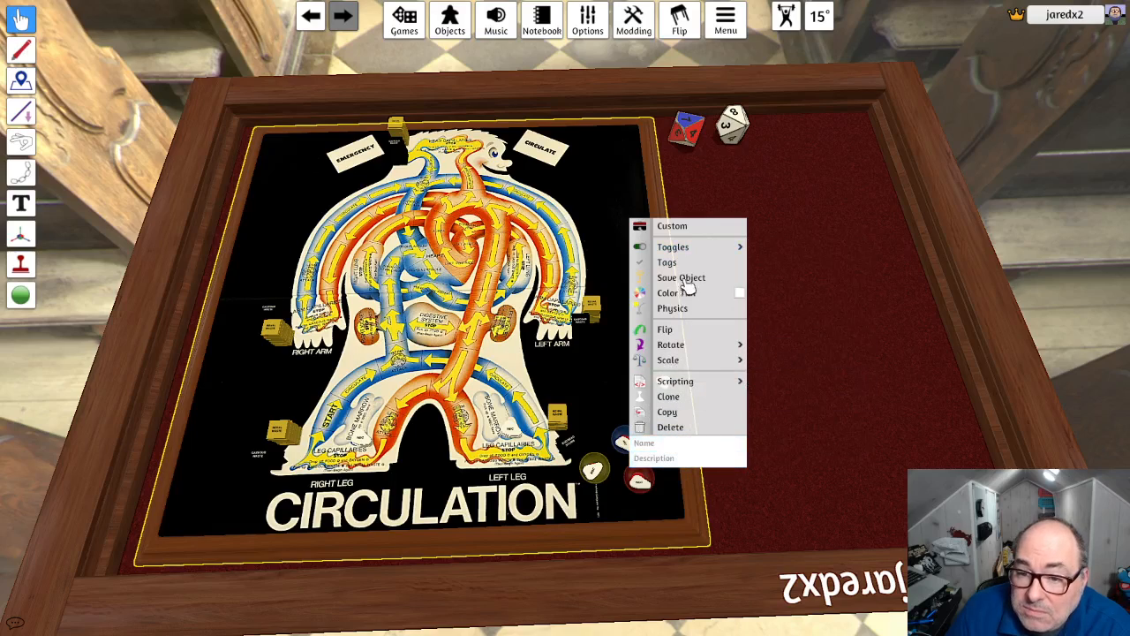
left_click(674, 227)
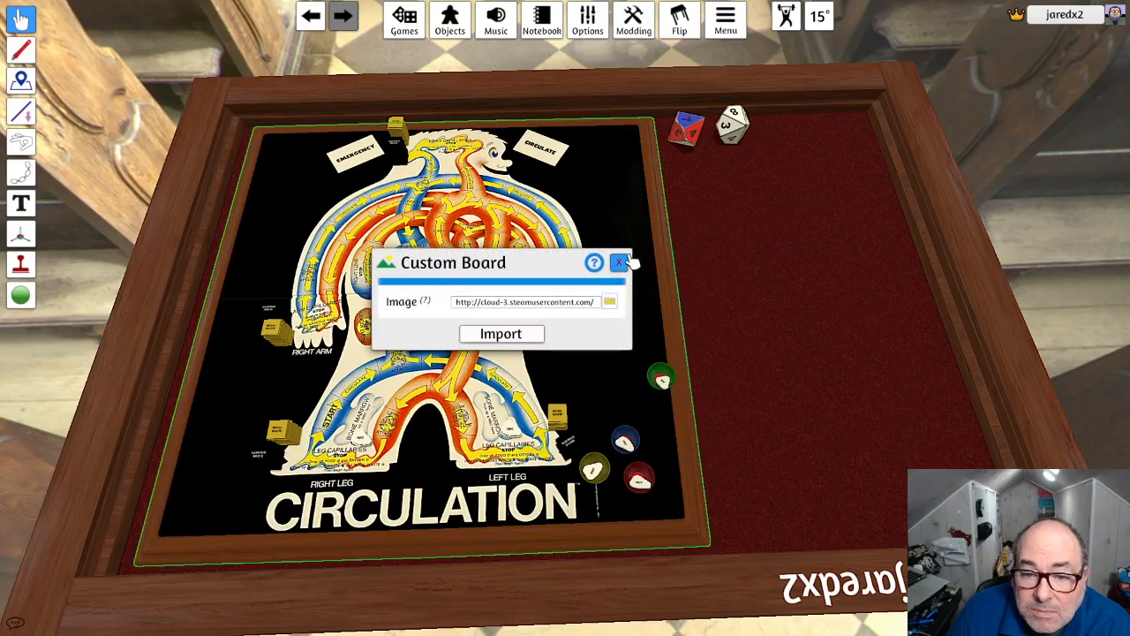
left_click(620, 263)
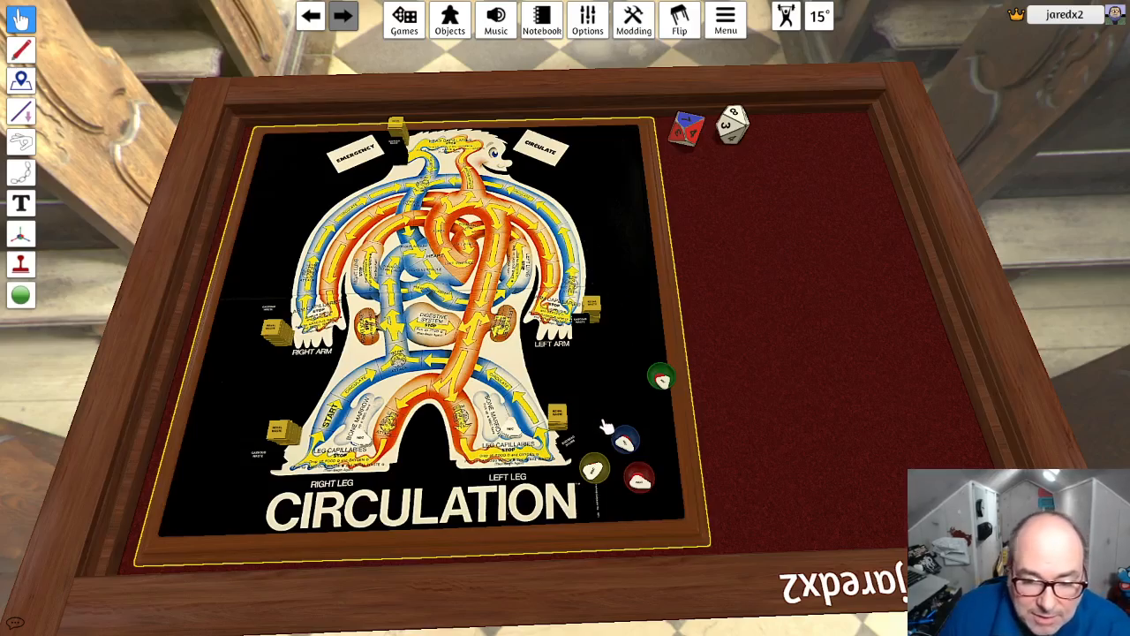
- Adjust the waste stacks beside the left arm and move the green bowl next to the blue bowl
right_click_drag(771, 283, 795, 287)
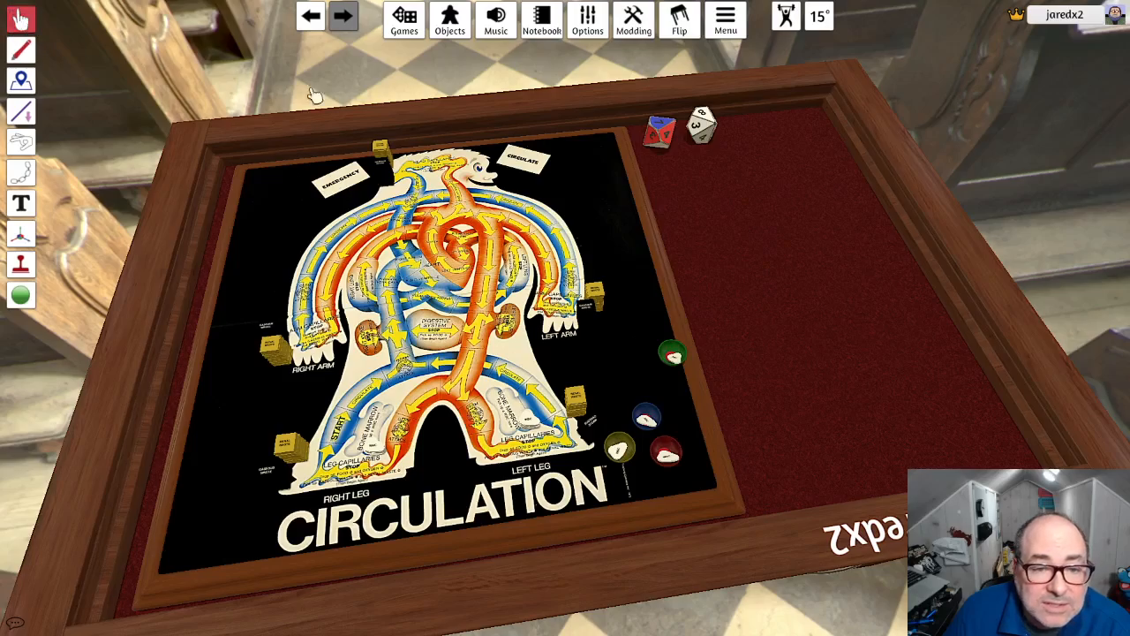
right_click_drag(713, 229, 686, 248)
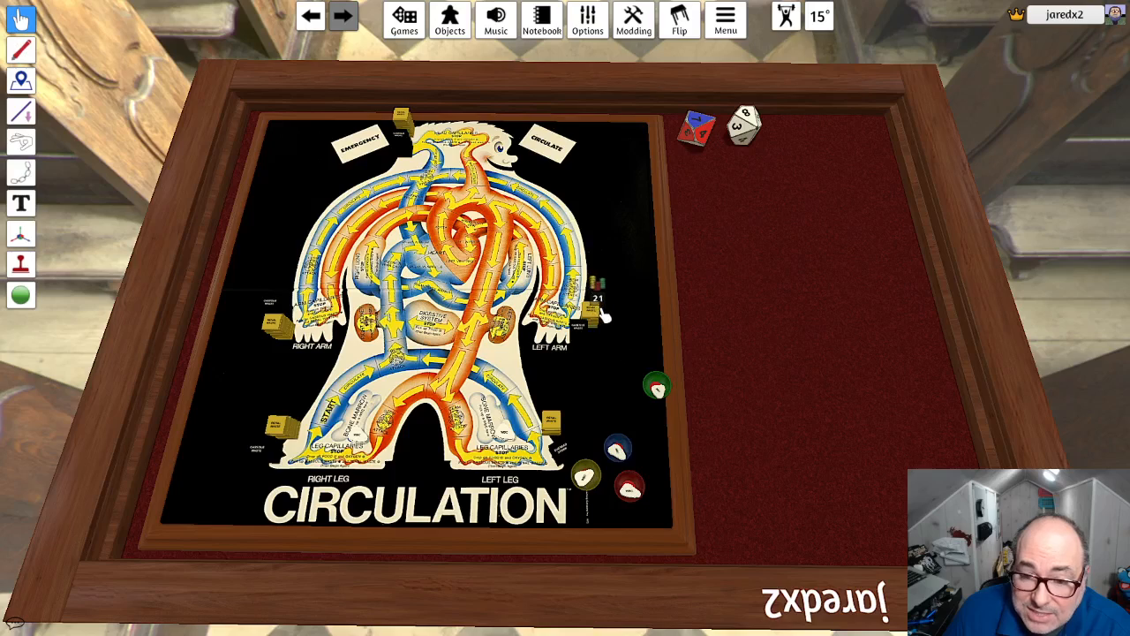
left_click_drag(604, 318, 657, 386)
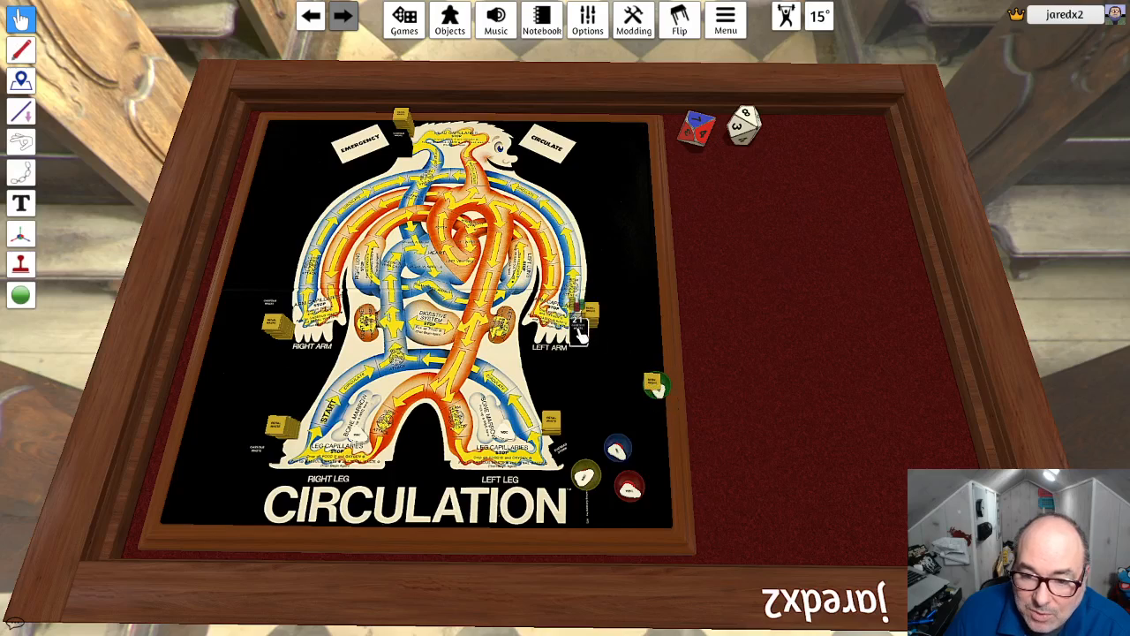
mouse_move(581, 327)
left_mouse_down()
mouse_move(658, 390)
mouse_move(534, 356)
mouse_move(502, 328)
mouse_move(424, 323)
mouse_move(521, 329)
mouse_move(595, 311)
left_mouse_up()
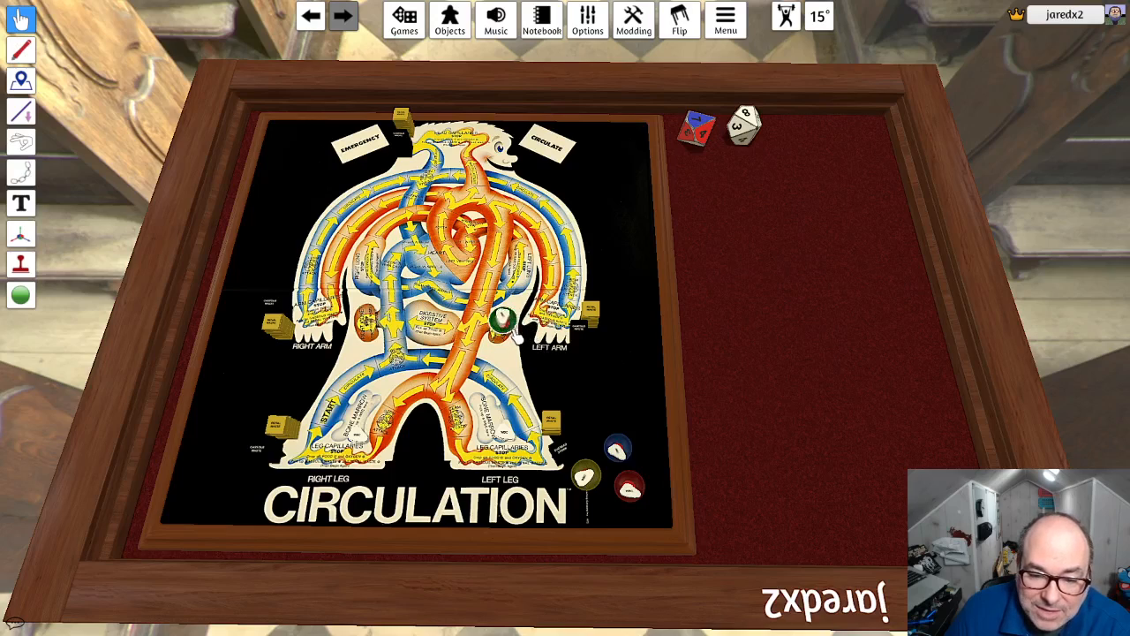
left_click_drag(519, 329, 632, 413)
mouse_move(590, 418)
right_mouse_down()
mouse_move(595, 350)
mouse_move(598, 369)
mouse_move(874, 360)
mouse_move(584, 436)
right_mouse_up()
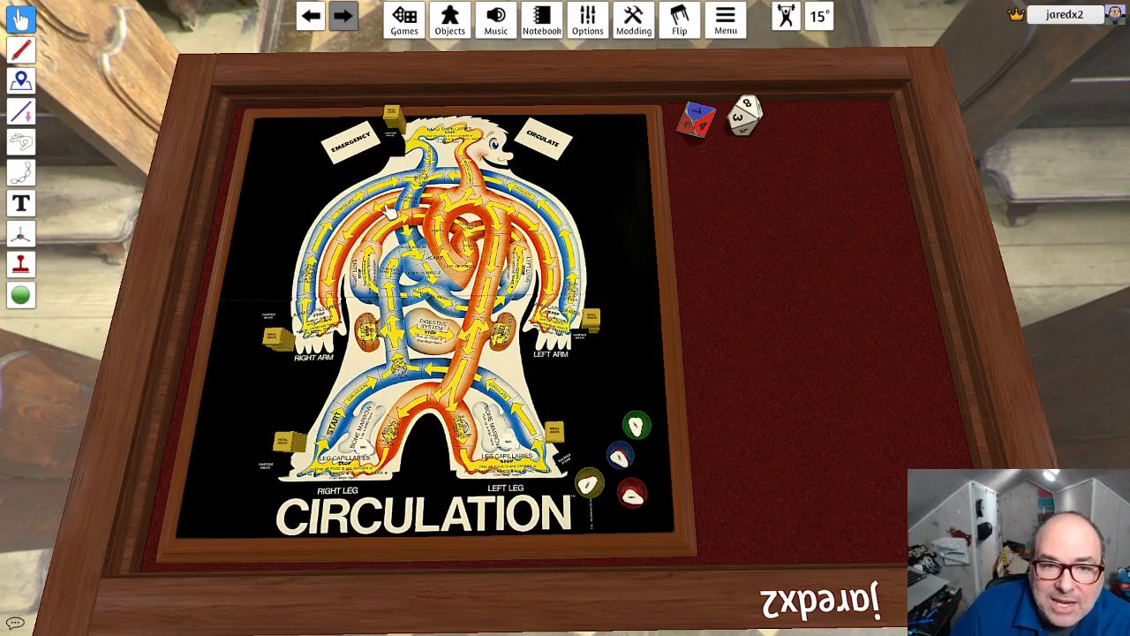
right_click_drag(616, 360, 619, 337)
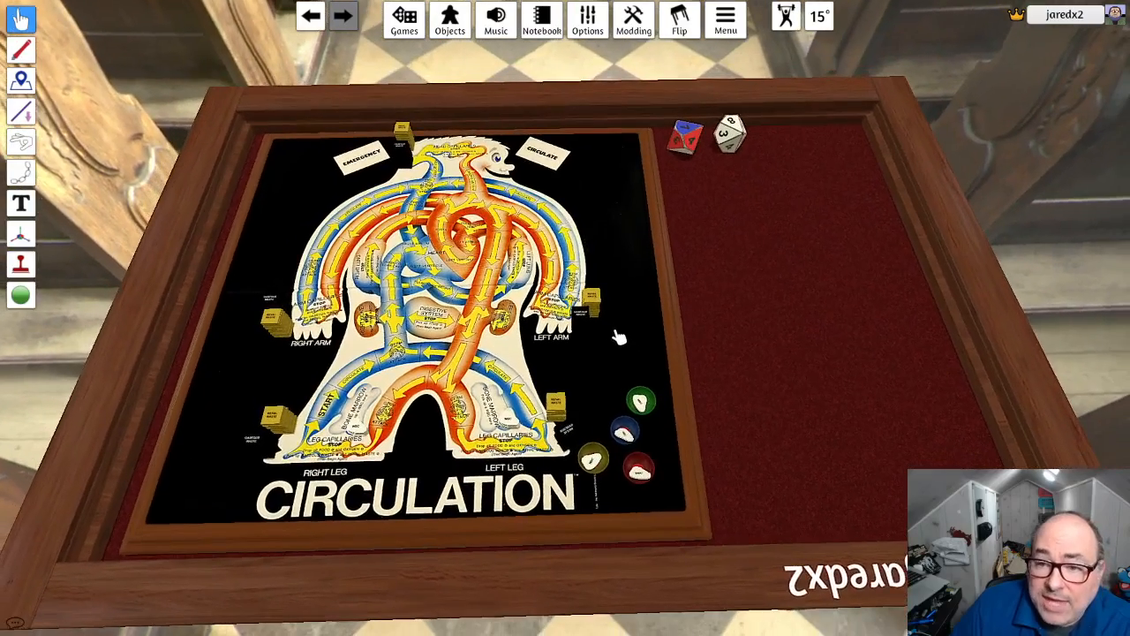
- Search the components for "bag" and place an Infinite Bag on the red felt below the dice
left_click(453, 23)
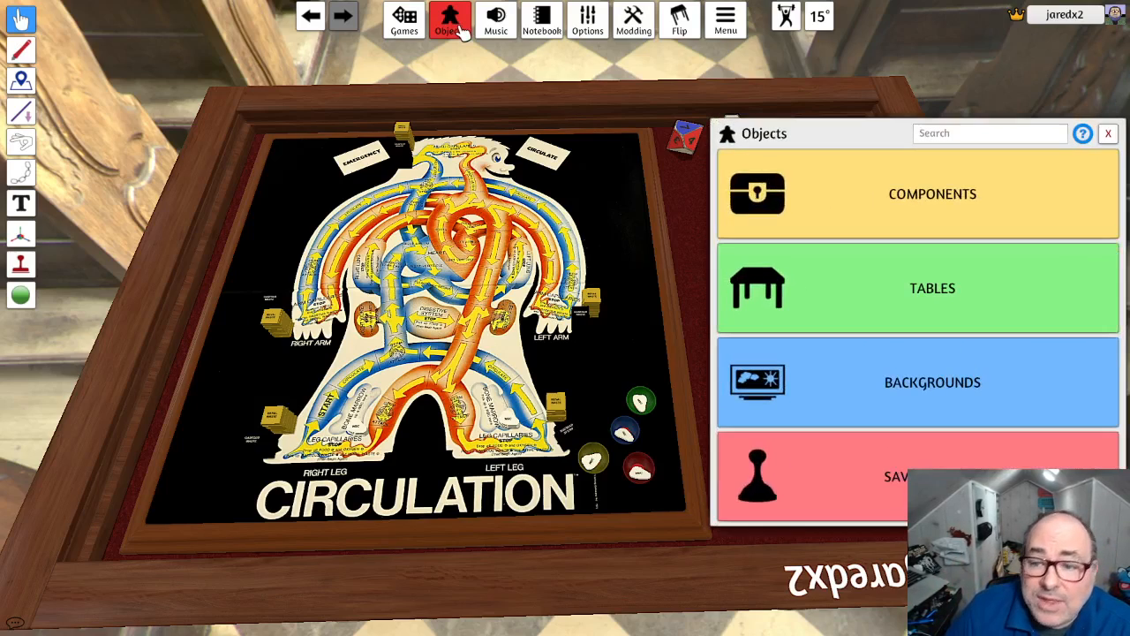
left_click(1022, 212)
left_click(980, 135)
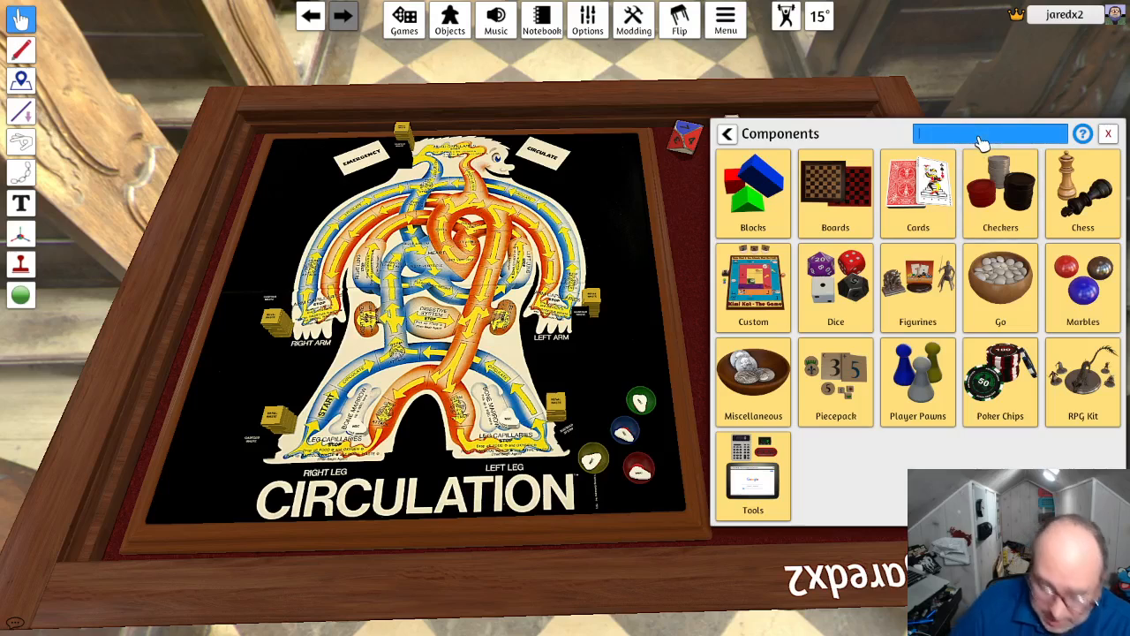
type("bag")
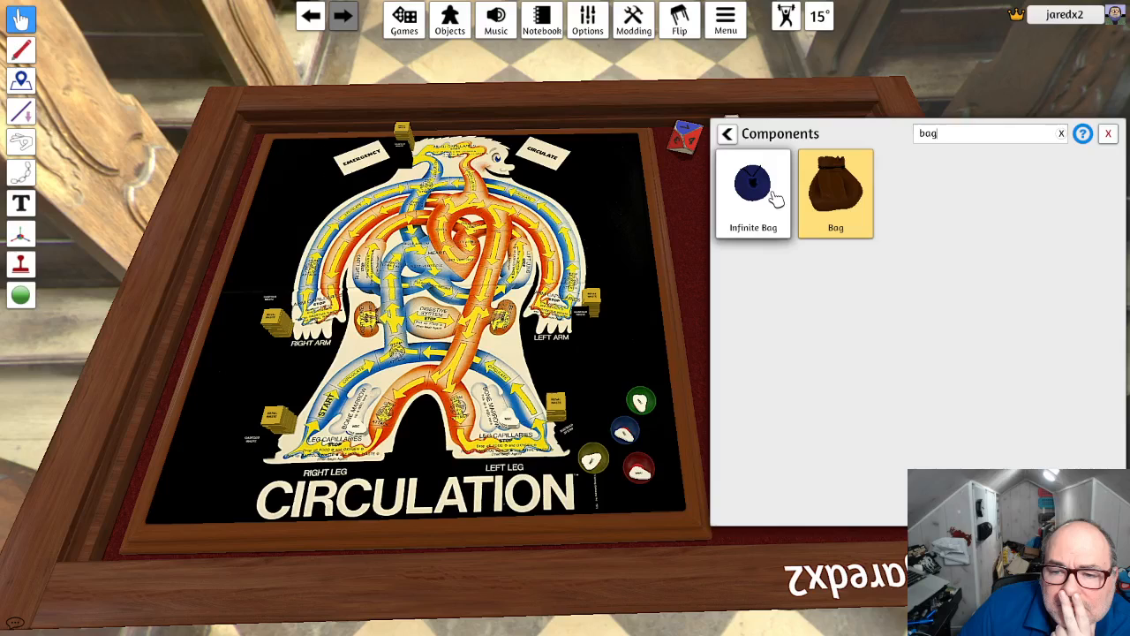
left_click_drag(774, 200, 686, 189)
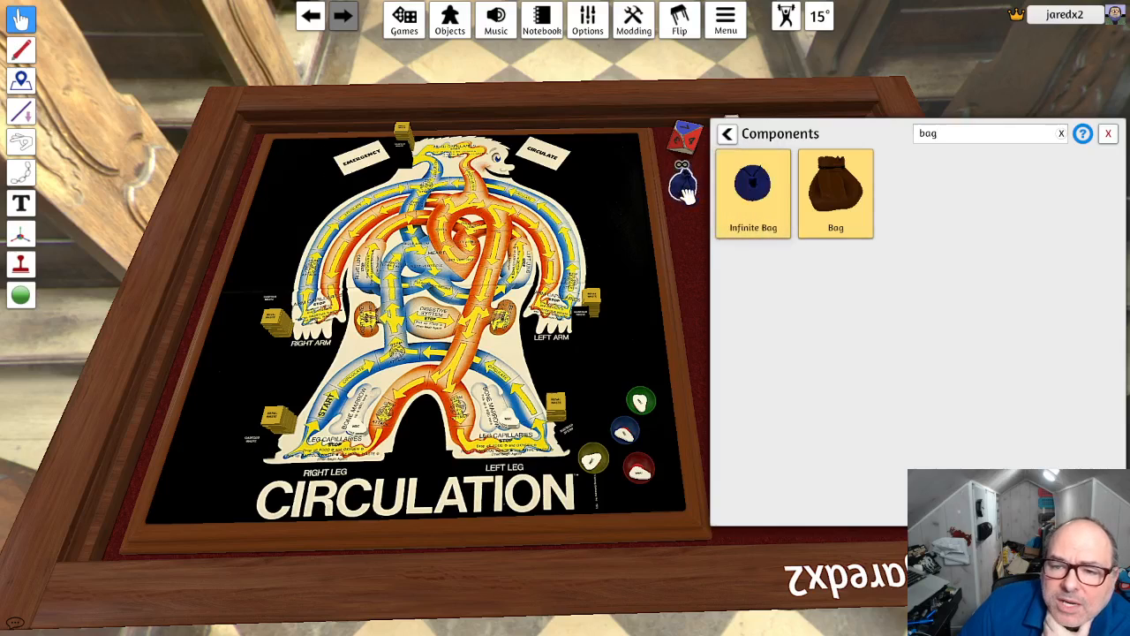
left_click(1108, 134)
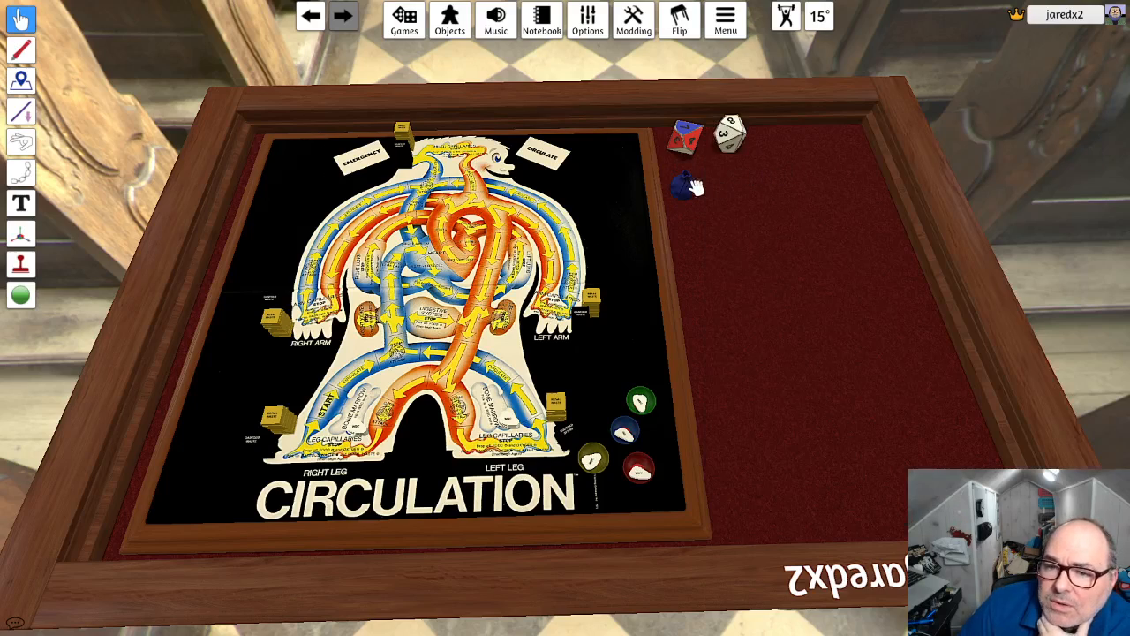
- Put the left arm's renal waste stack into the infinite bag and pull stack copies out onto the felt
mouse_move(686, 185)
left_mouse_down()
mouse_move(614, 283)
mouse_move(685, 183)
left_mouse_up()
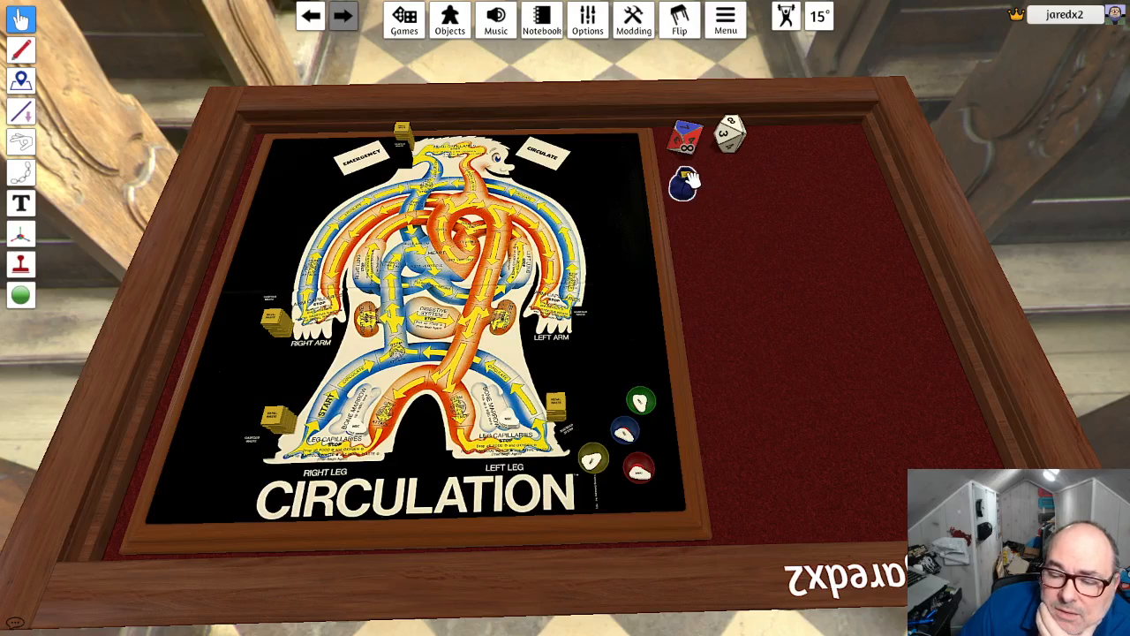
left_click_drag(687, 184, 742, 185)
left_click_drag(696, 187, 756, 183)
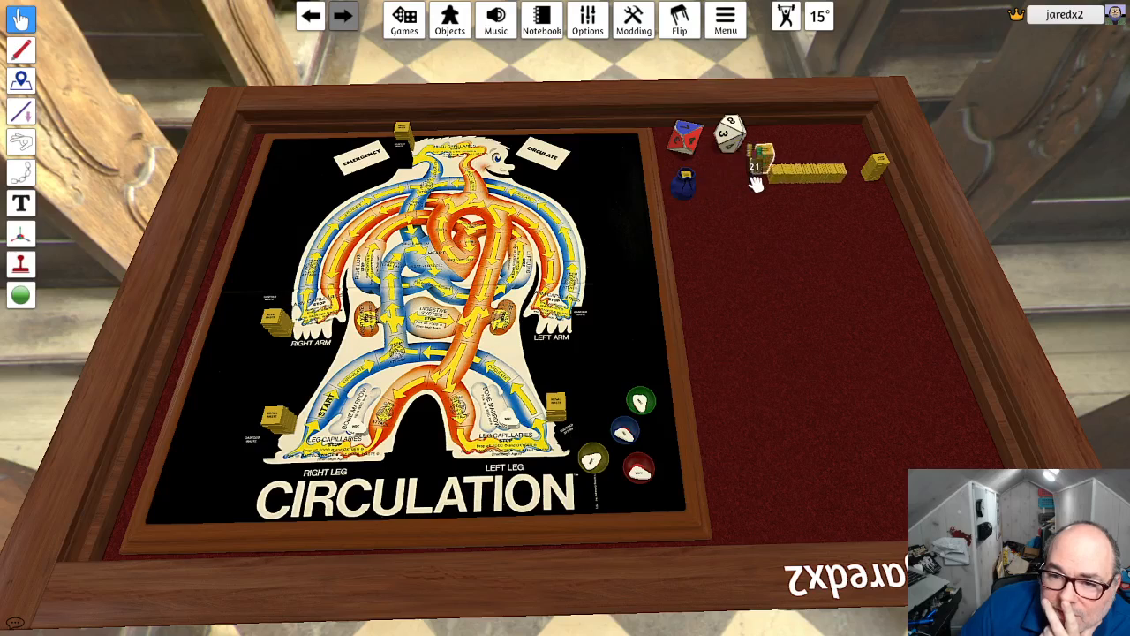
- Reset the infinite bag and load it with a single renal waste token taken from a loose stack
right_click(686, 184)
left_click(729, 194)
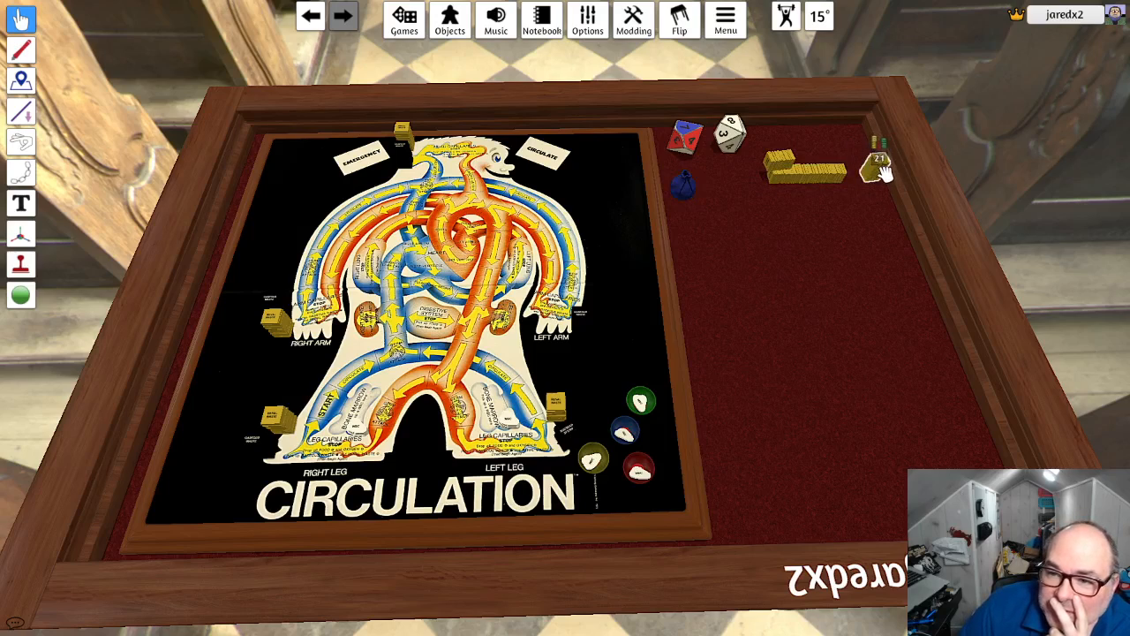
left_click_drag(883, 168, 701, 194)
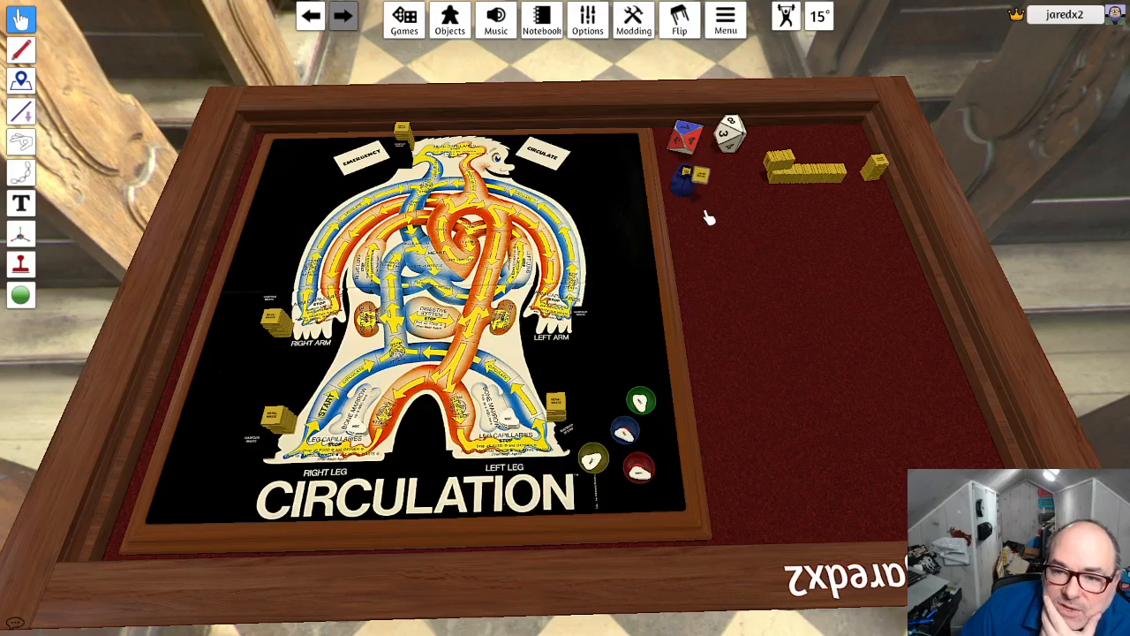
- Draw several single renal waste tokens from the infinite bag onto the felt to test it
left_click_drag(709, 217, 715, 228)
left_click_drag(692, 183, 719, 221)
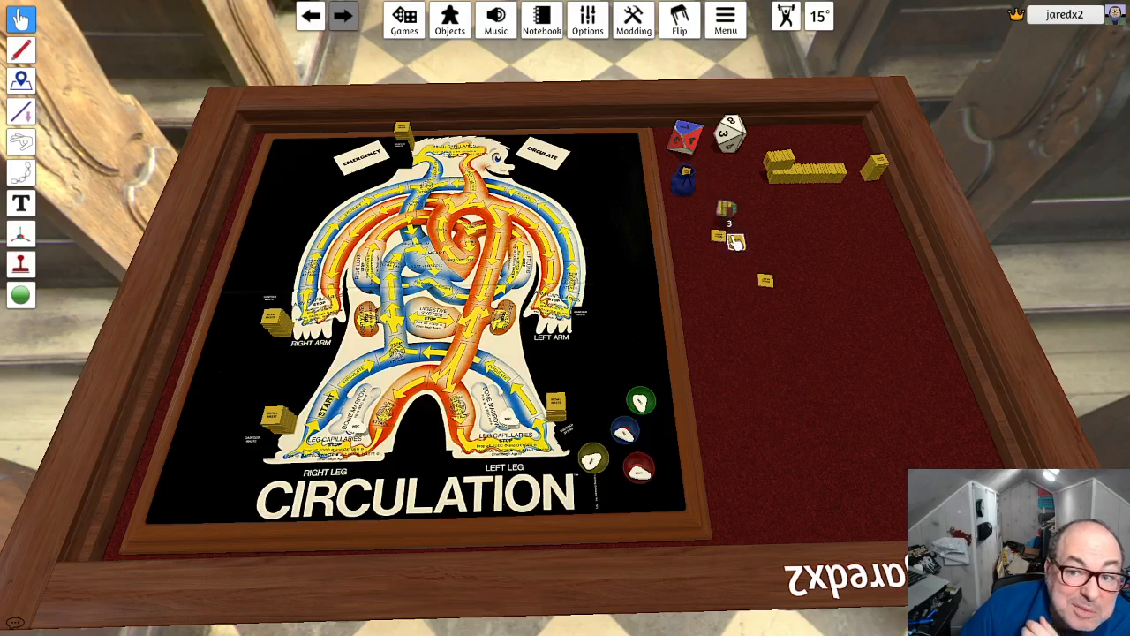
left_click_drag(685, 181, 721, 214)
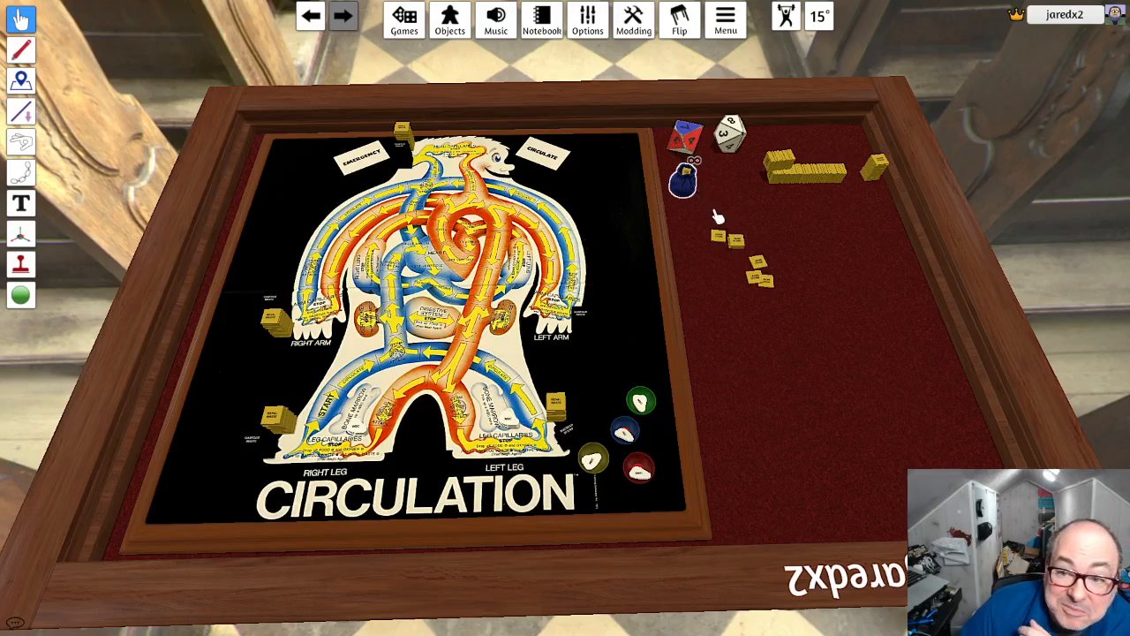
- Tint the infinite bag yellow, FFE100
right_click(687, 184)
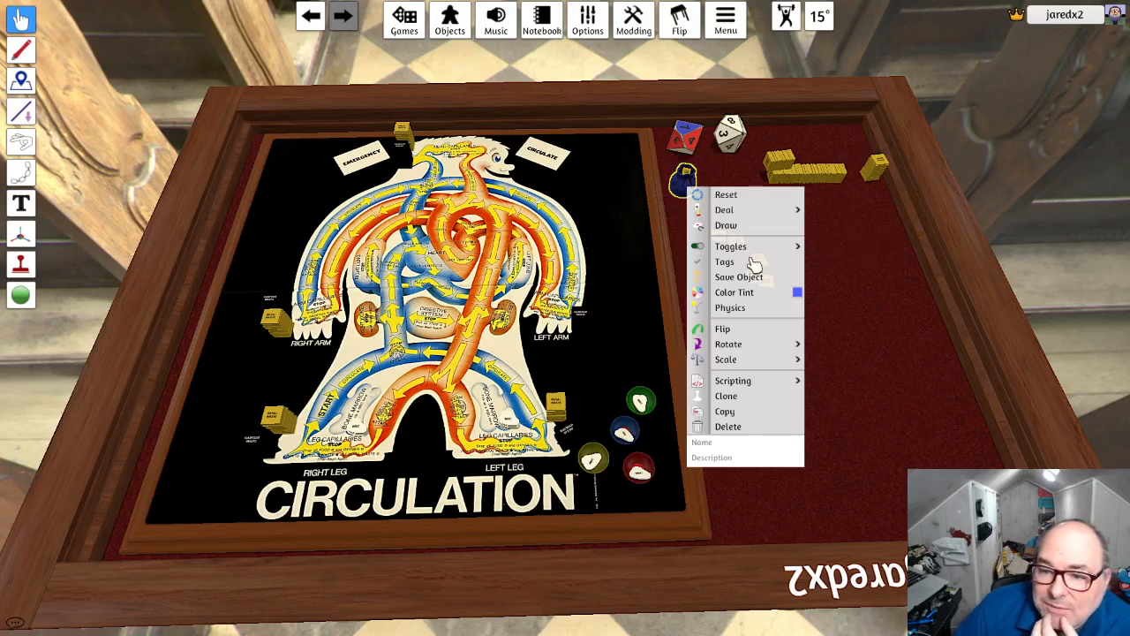
left_click(797, 291)
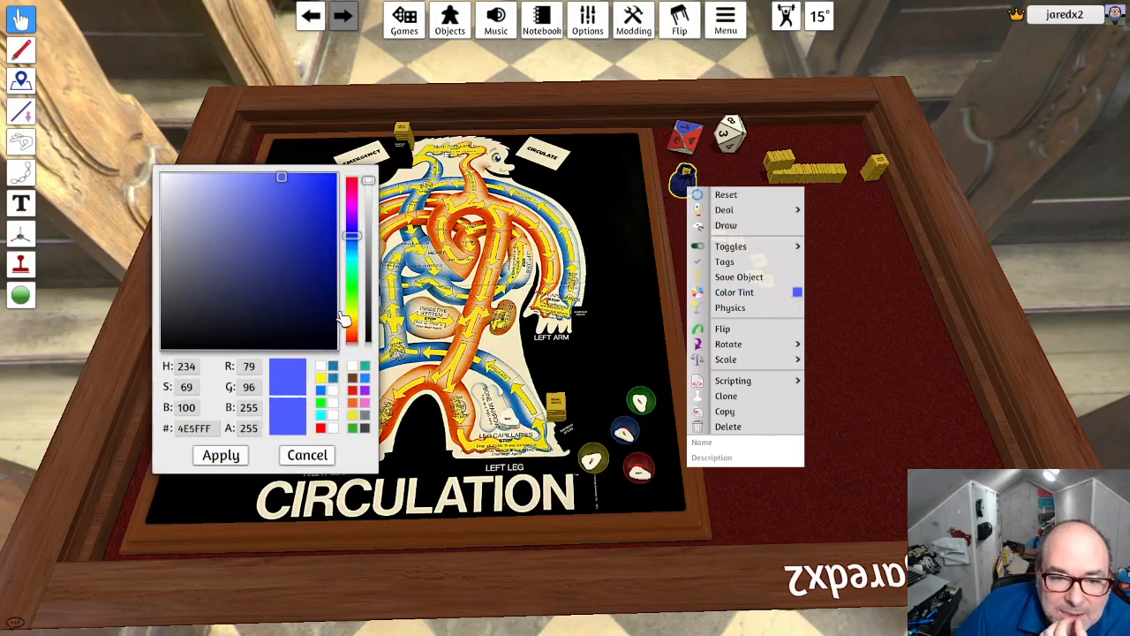
left_click(351, 315)
left_click_drag(333, 234, 349, 169)
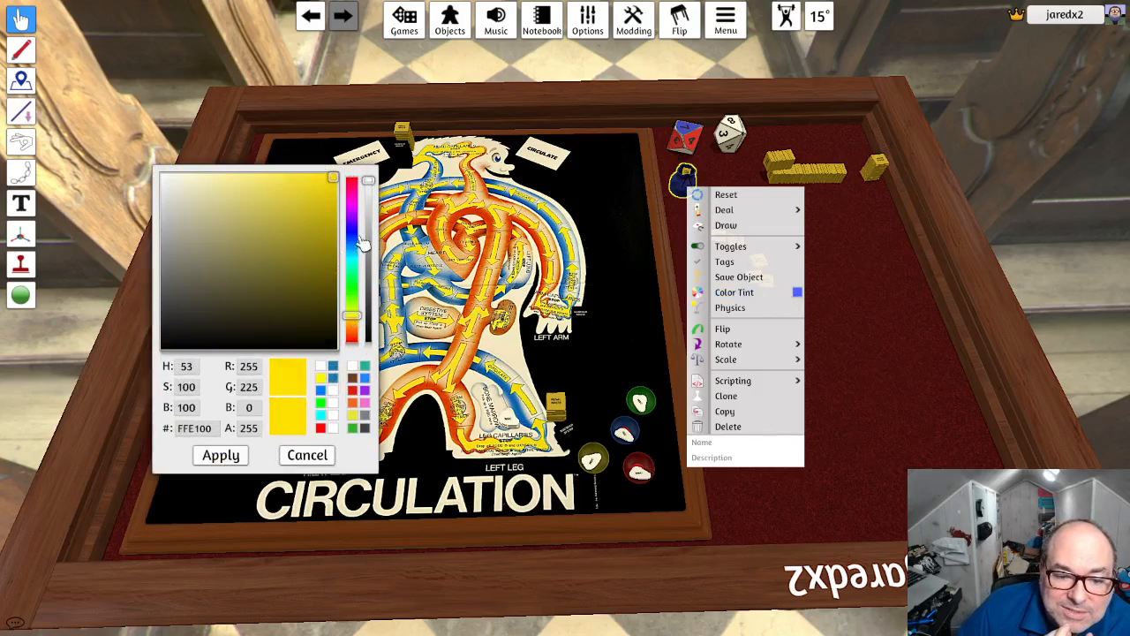
left_click(220, 456)
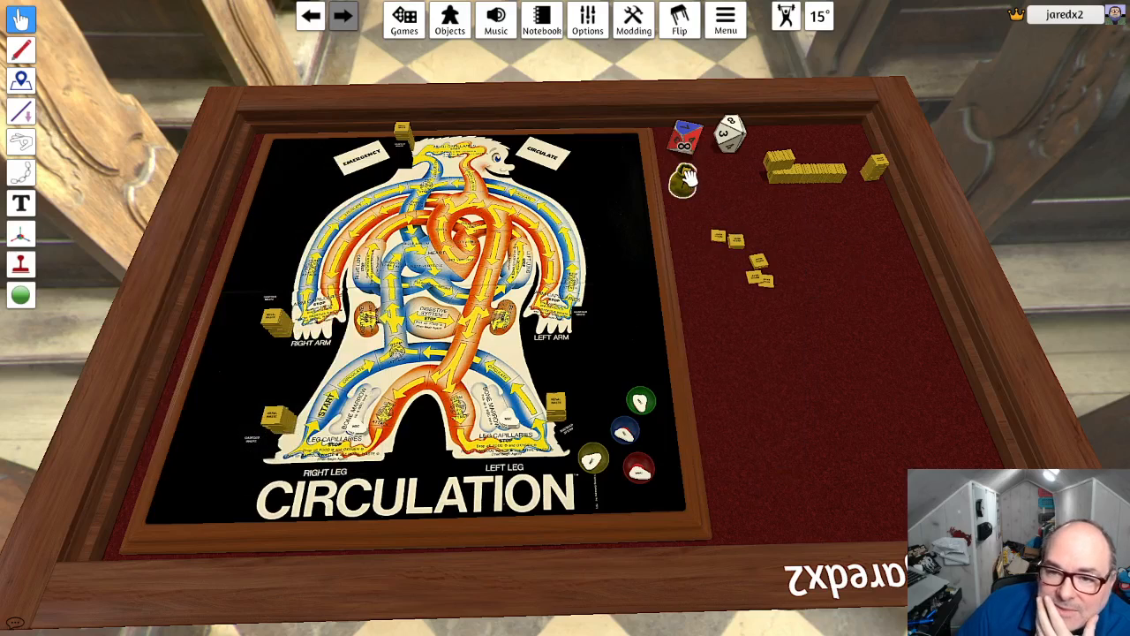
- Draw more test tokens from the yellow bag and delete all loose renal waste stacks and tokens on the felt
left_click_drag(683, 186, 735, 212)
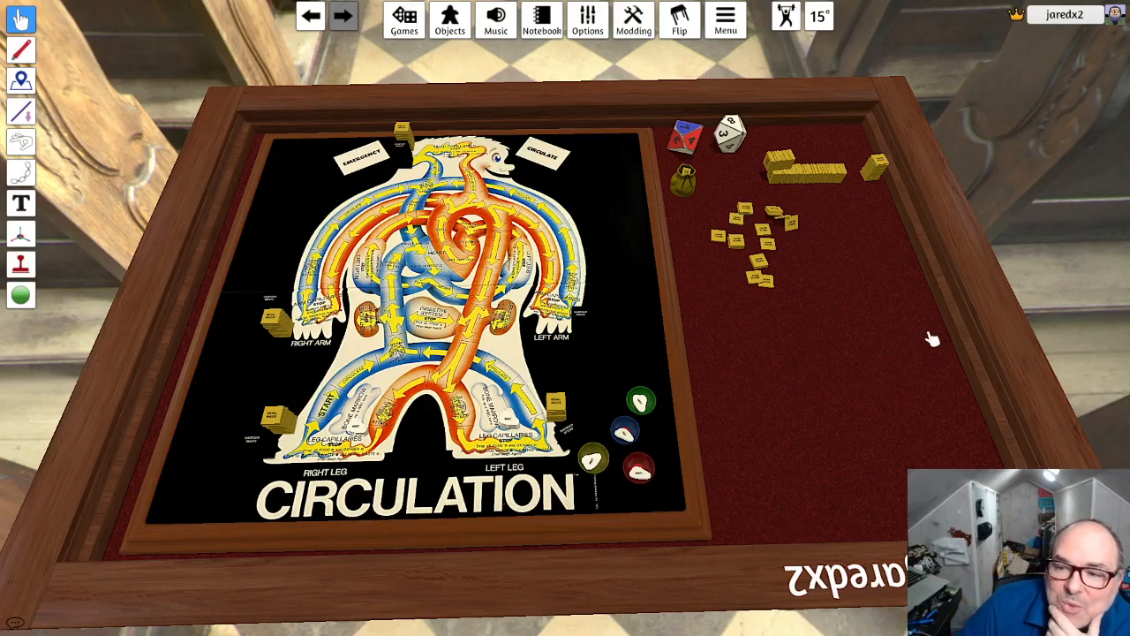
left_click_drag(933, 335, 764, 149)
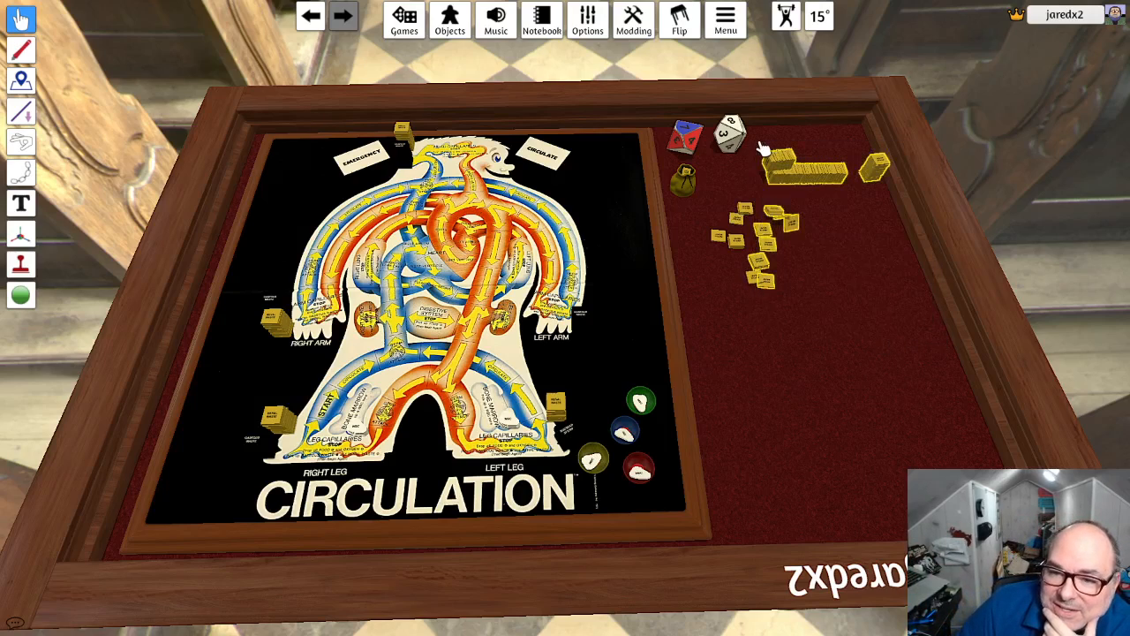
key("Delete")
left_click_drag(799, 305, 720, 210)
key("Delete")
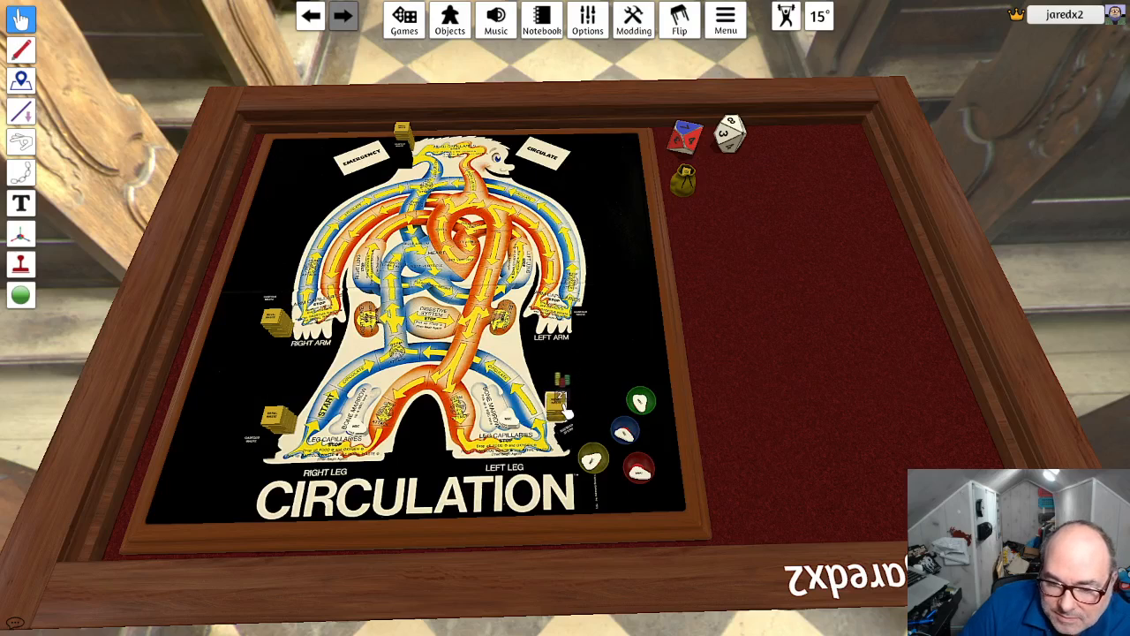
- Delete the remaining yellow token stacks from the waste spots on the board and move the yellow bag to the board's upper-right corner
key("Delete")
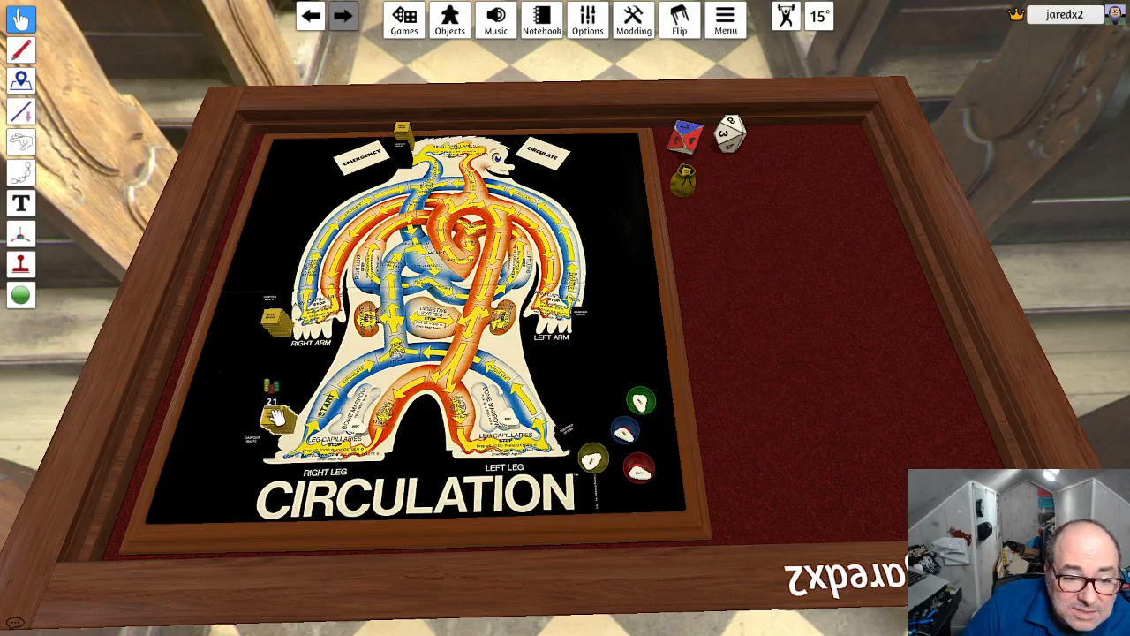
key("Delete")
key("Delete")
key("Delete")
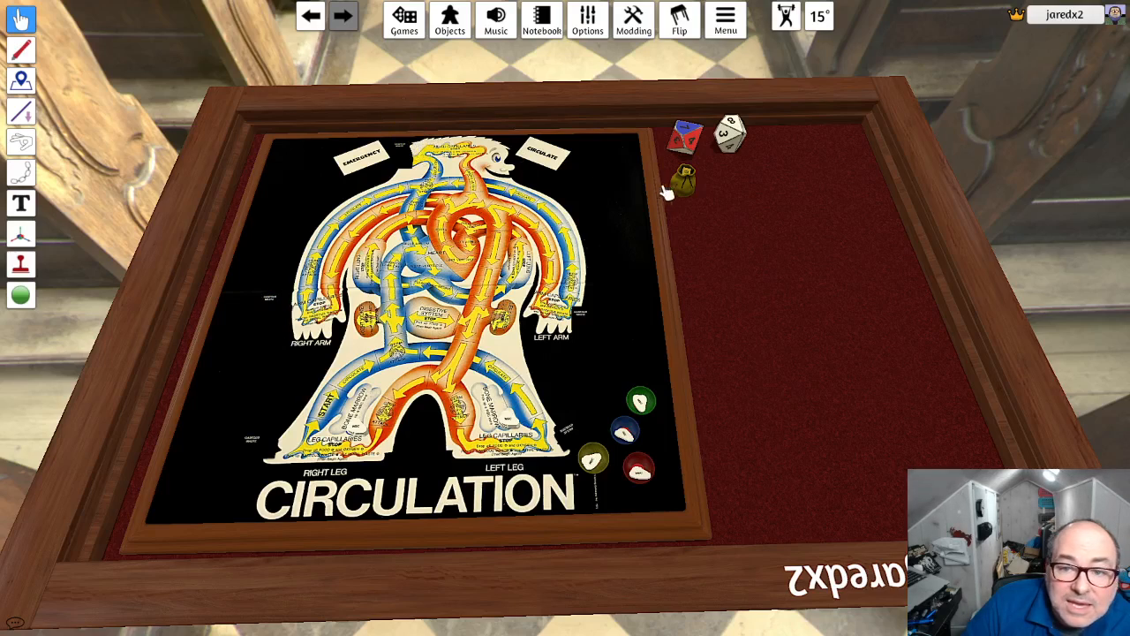
left_click_drag(664, 185, 614, 165)
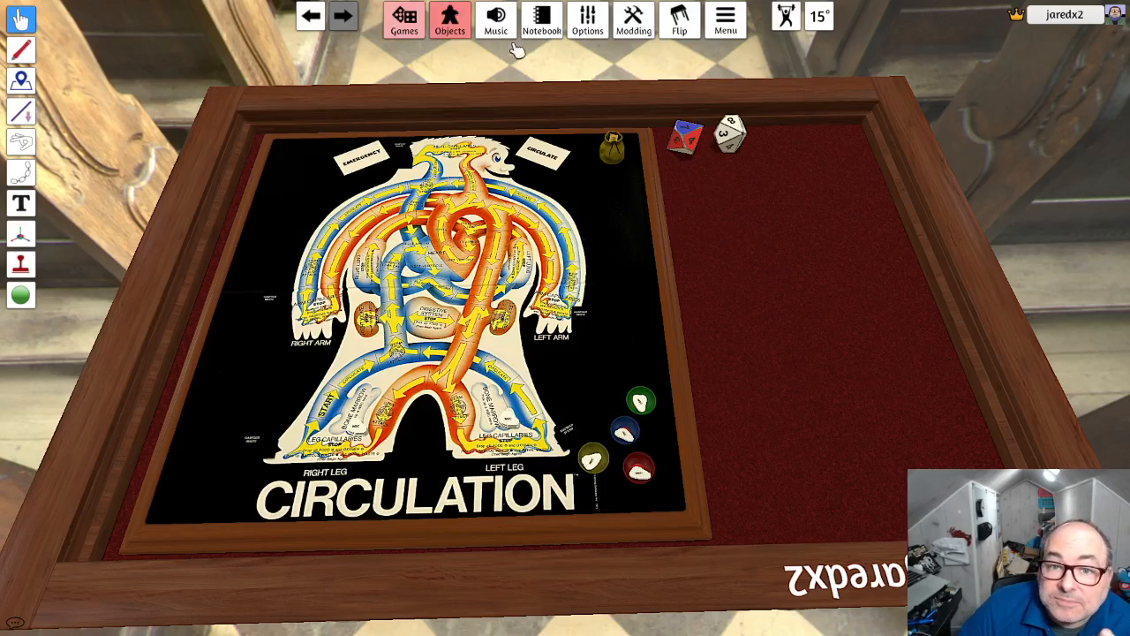
- Search the components for "bag" and place four infinite bags in a column on the board below the yellow bag
left_click(452, 25)
left_click(820, 212)
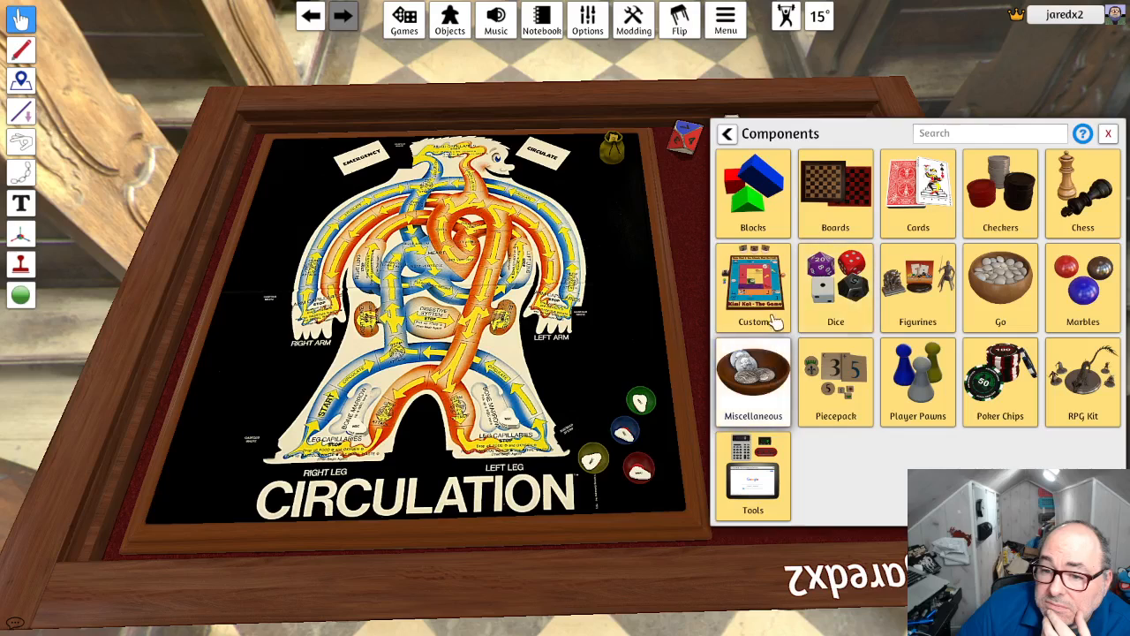
left_click(965, 139)
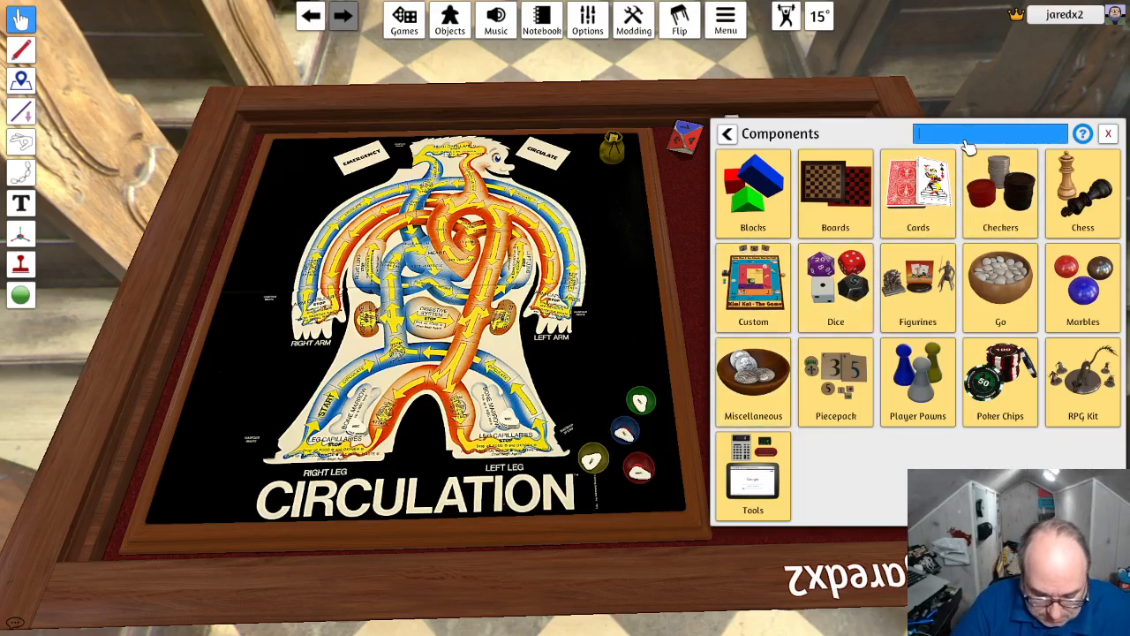
type("bag")
left_click_drag(869, 174, 630, 178)
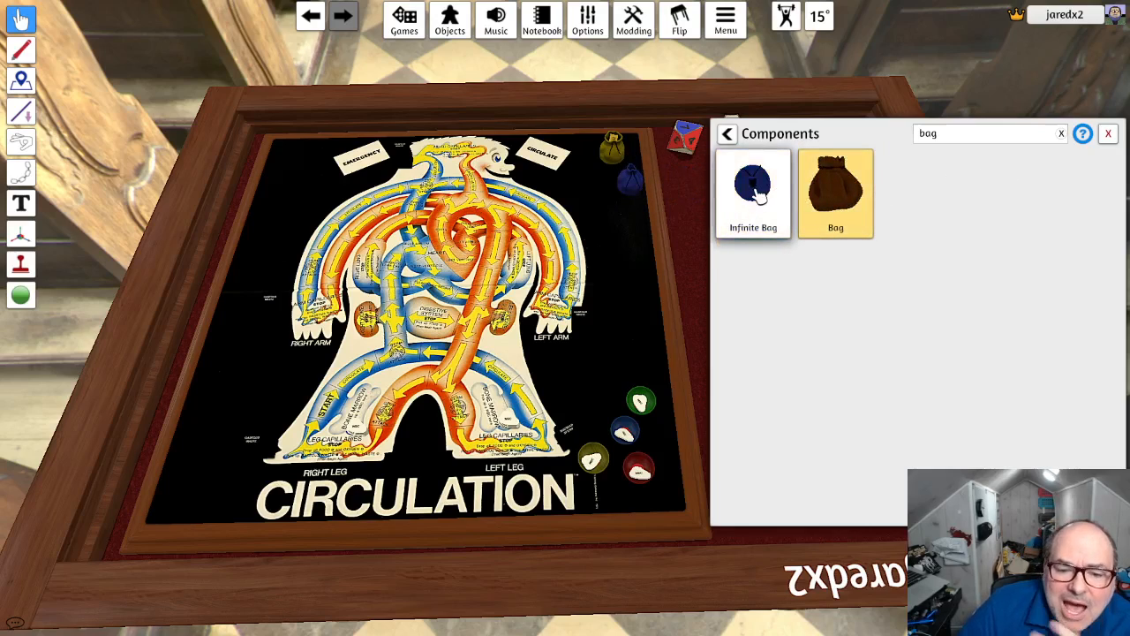
left_click_drag(752, 196, 635, 234)
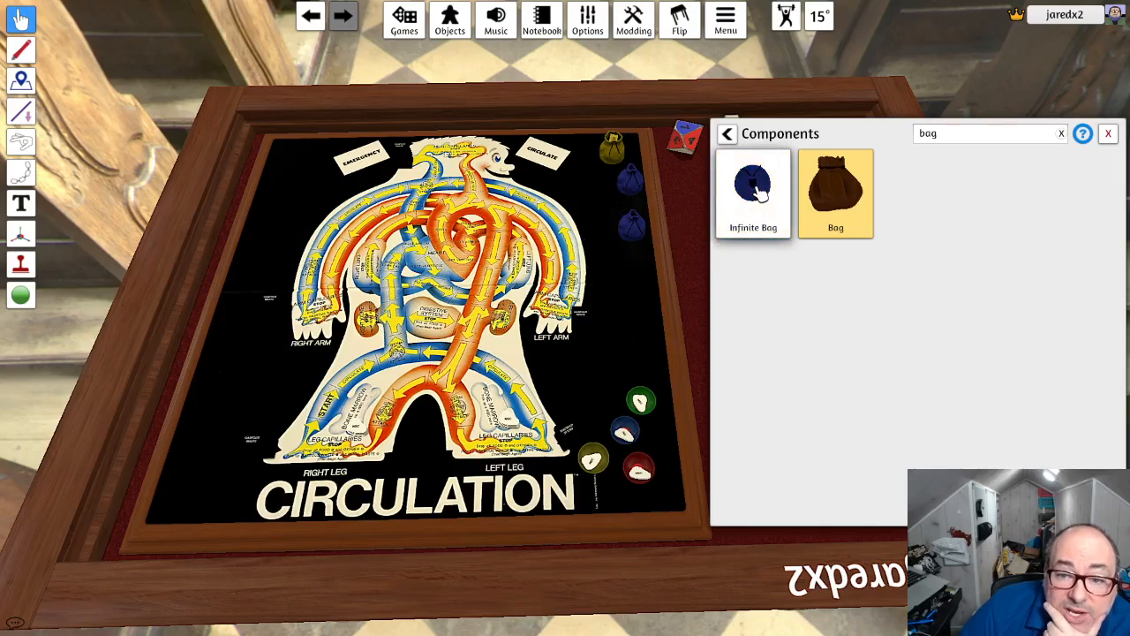
left_click_drag(758, 194, 639, 270)
left_click_drag(749, 205, 642, 323)
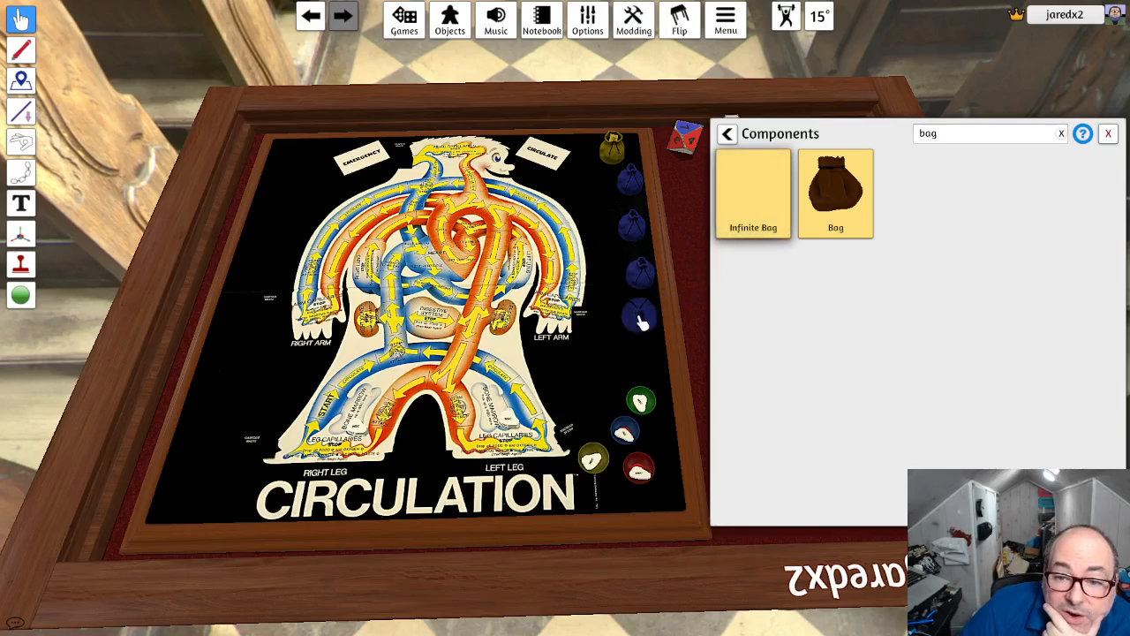
left_click(1108, 134)
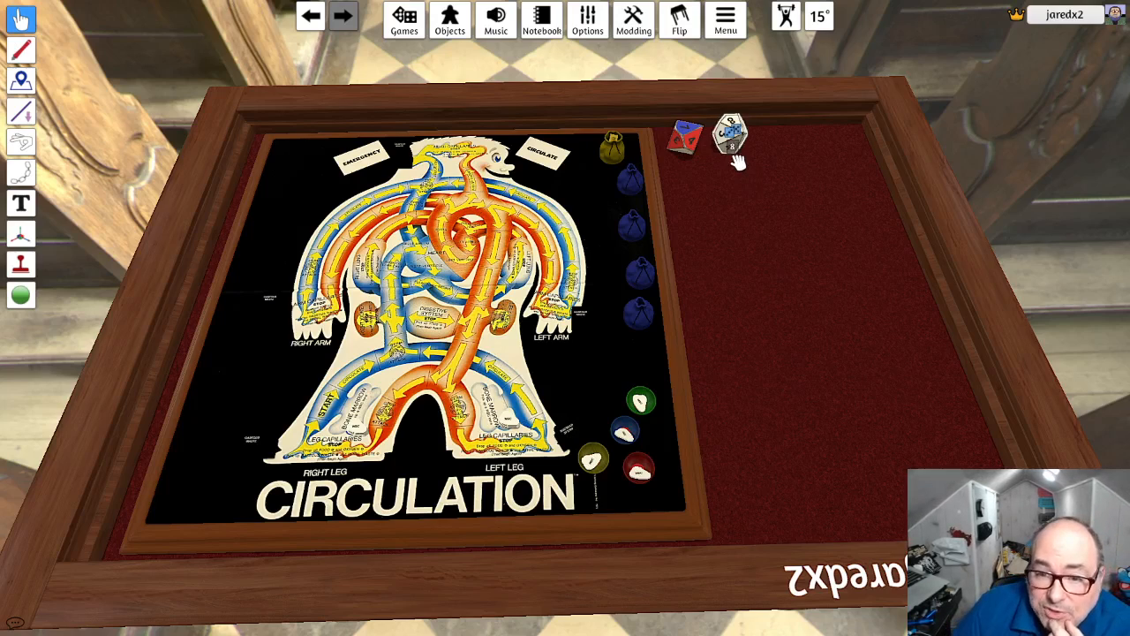
- Tint the infinite bag directly below the yellow one white, FFFFFF
right_click(632, 180)
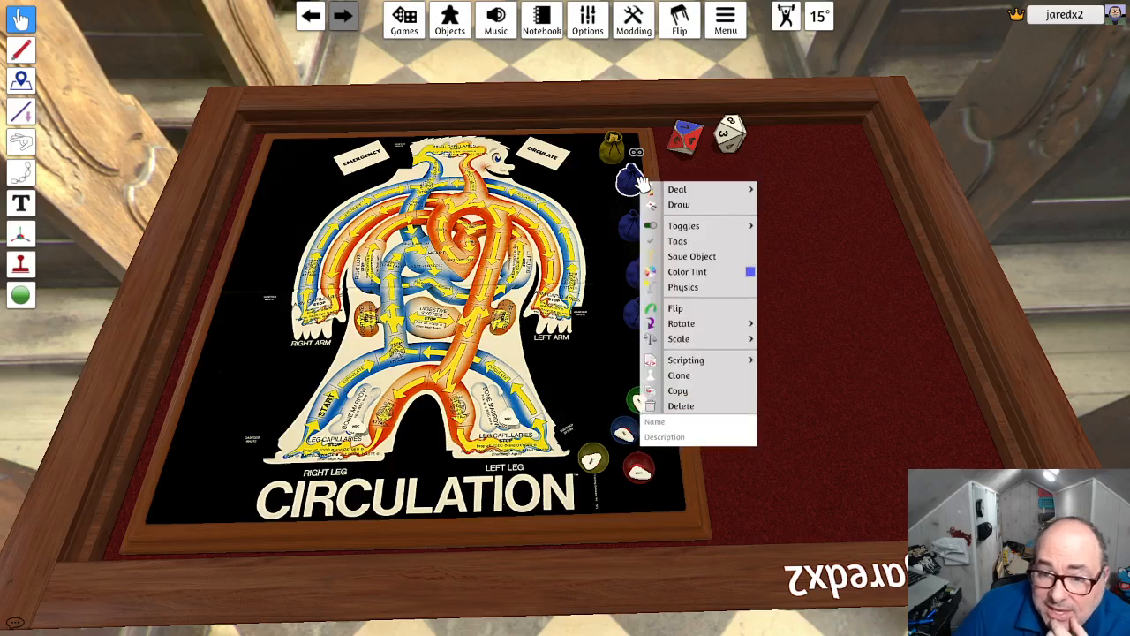
left_click(752, 274)
left_click(164, 179)
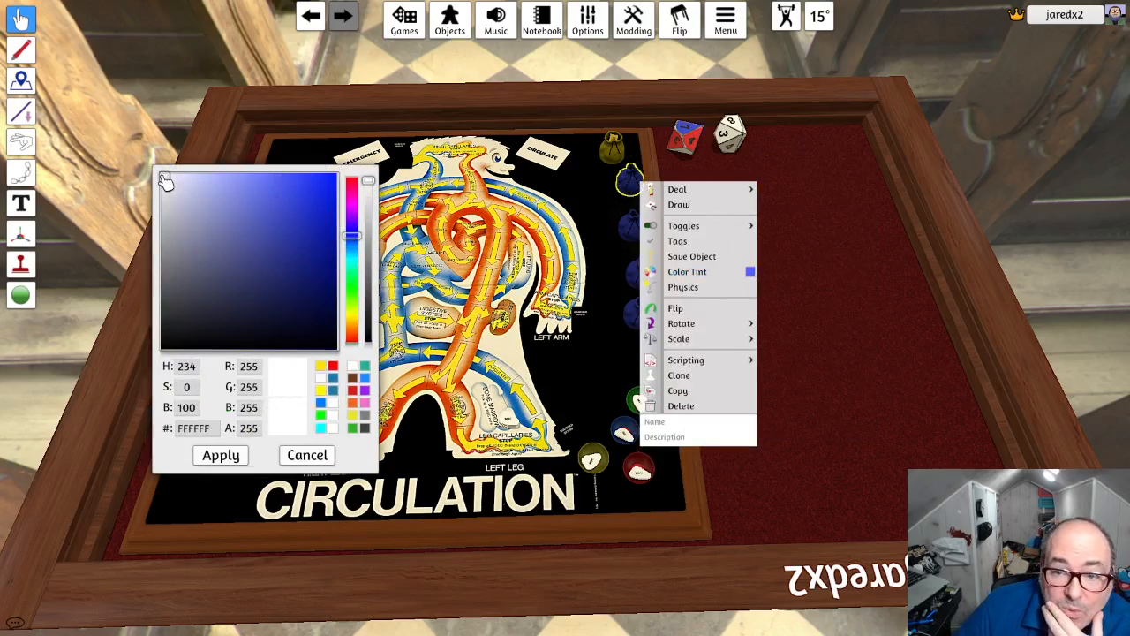
left_click(220, 455)
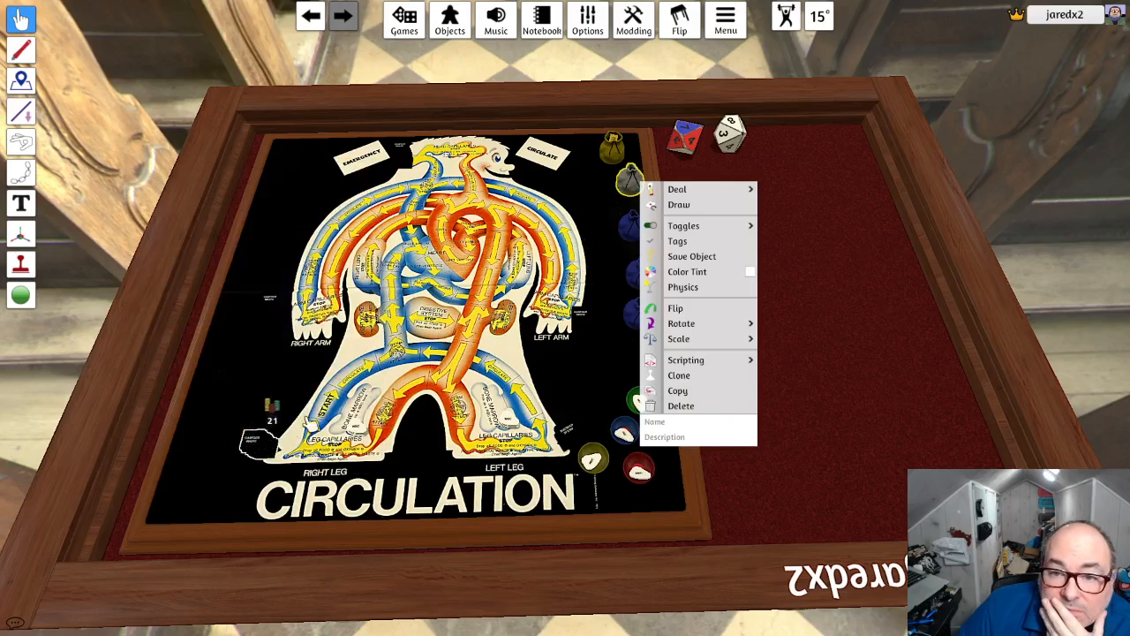
- Tint the infinite bag below the white one light cyan, 7FF6FF
mouse_move(660, 227)
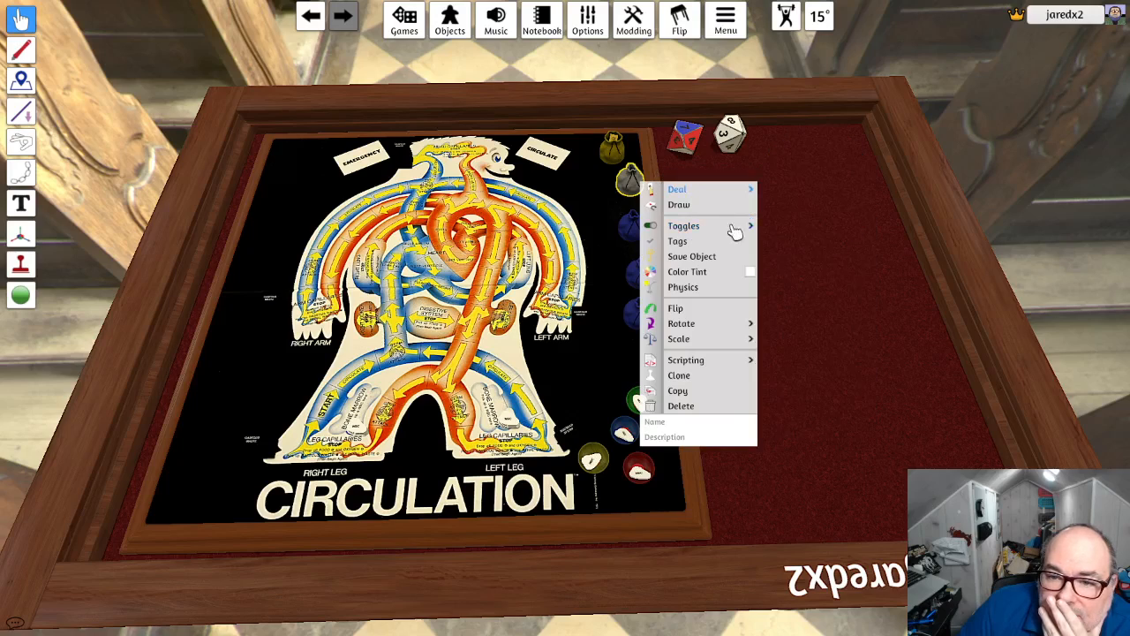
left_click(630, 226)
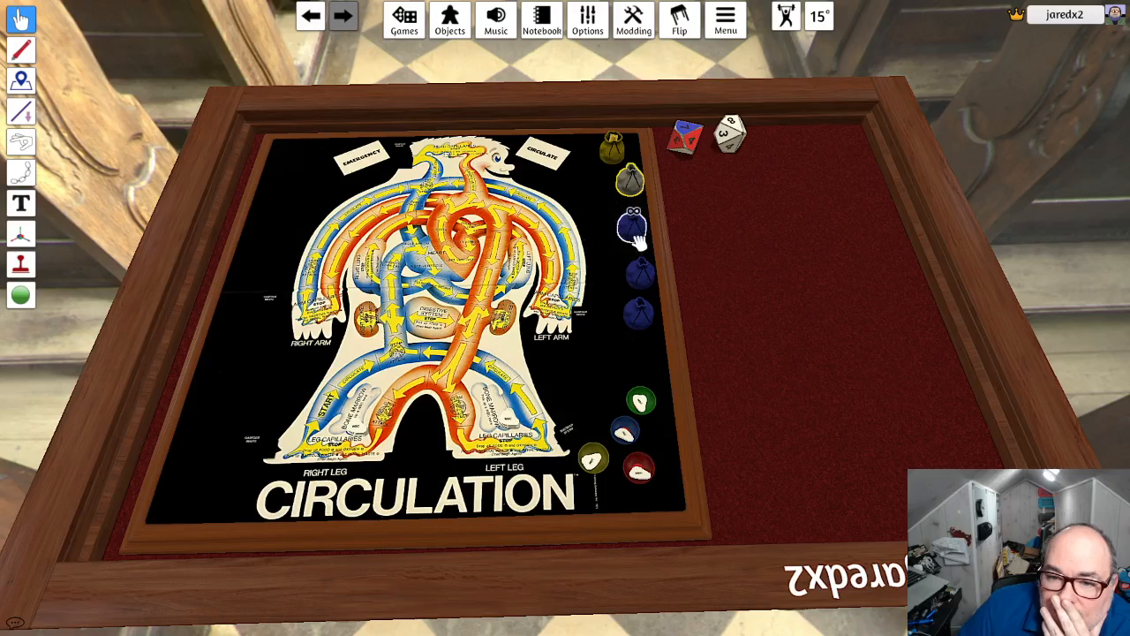
right_click(638, 229)
left_click(747, 320)
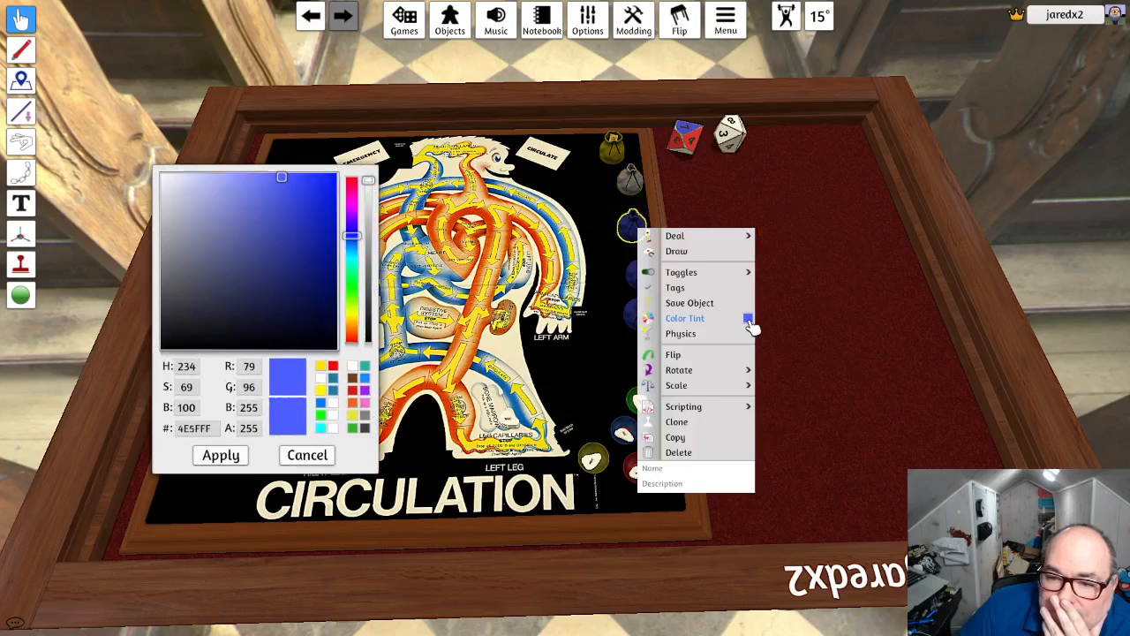
left_click(351, 257)
left_click(281, 194)
left_click(250, 177)
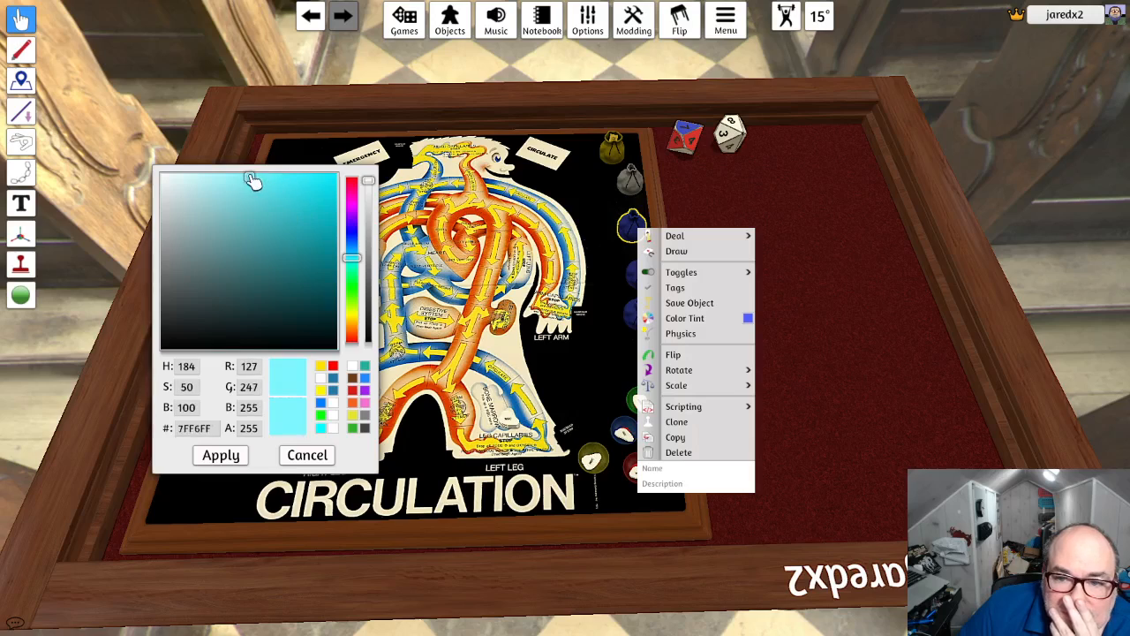
left_click(221, 455)
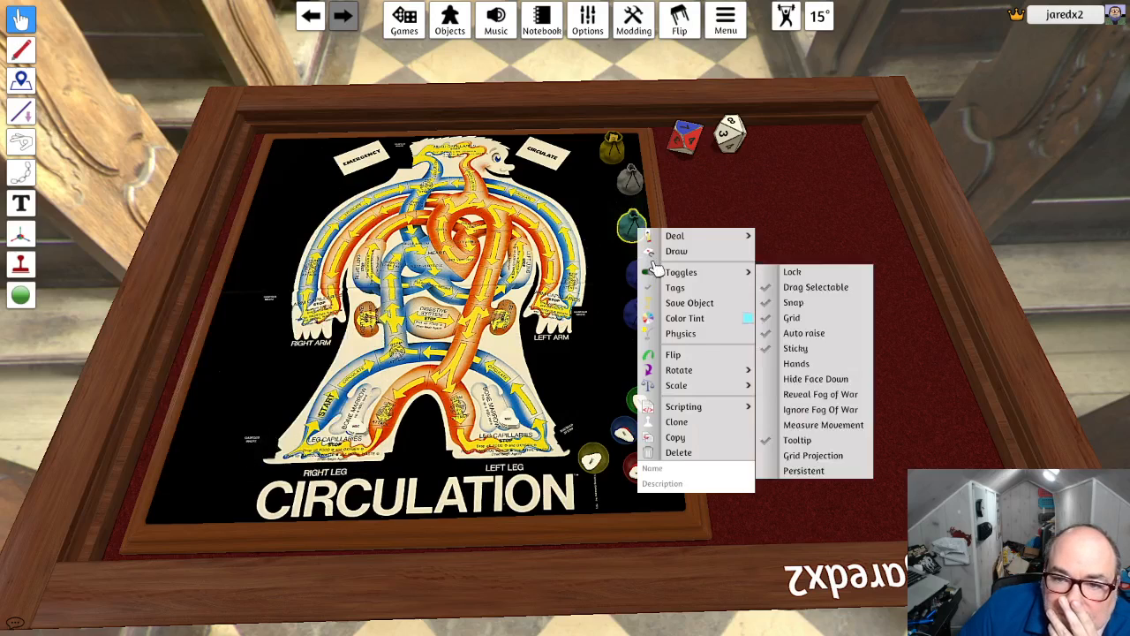
- Change the light cyan bag's tint to a soft blue, 7E86FF
left_click(747, 319)
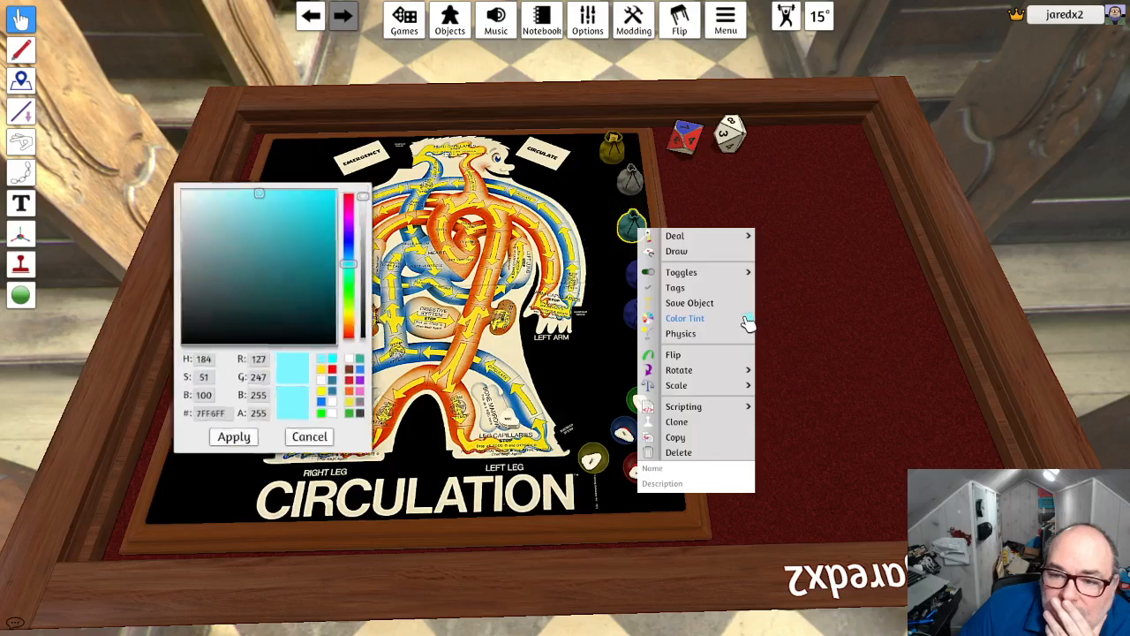
left_click(353, 240)
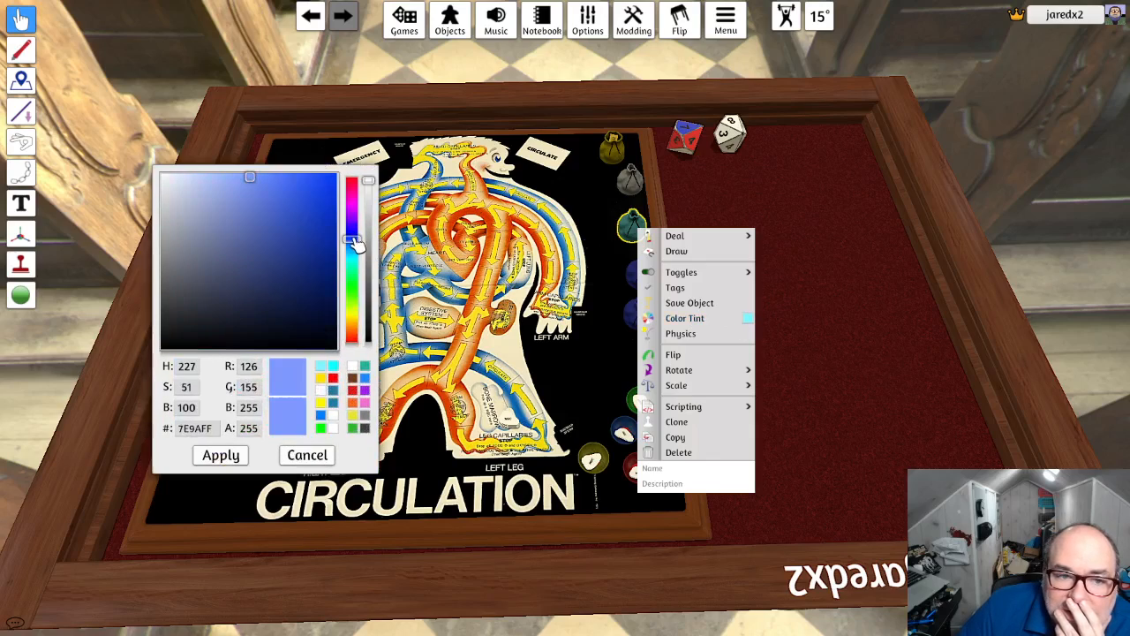
left_click_drag(352, 239, 358, 233)
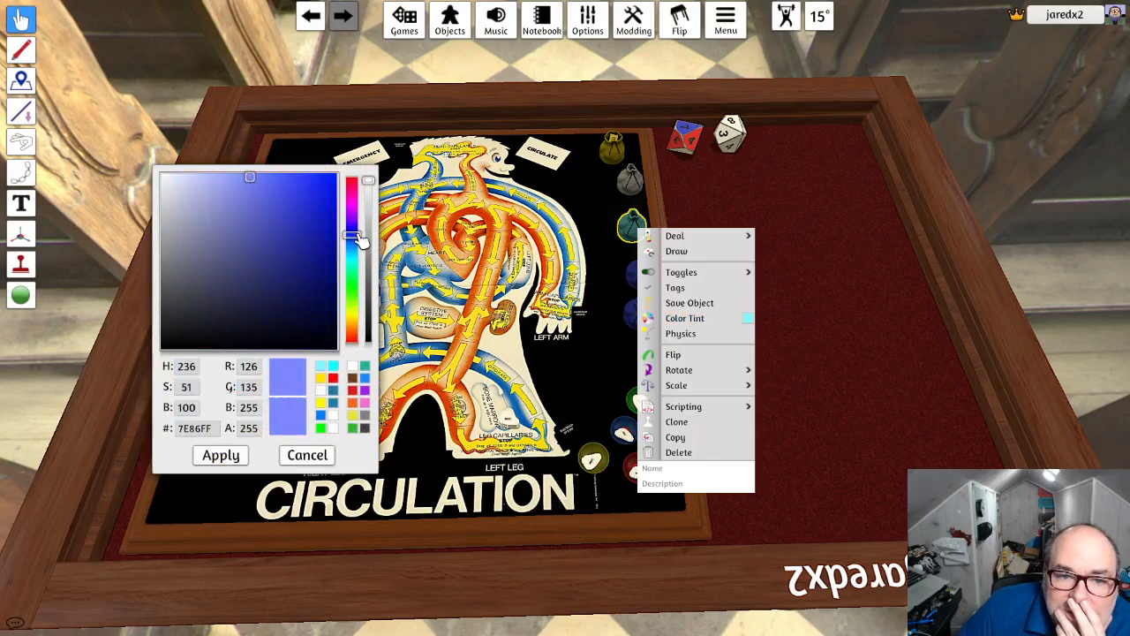
left_click(213, 459)
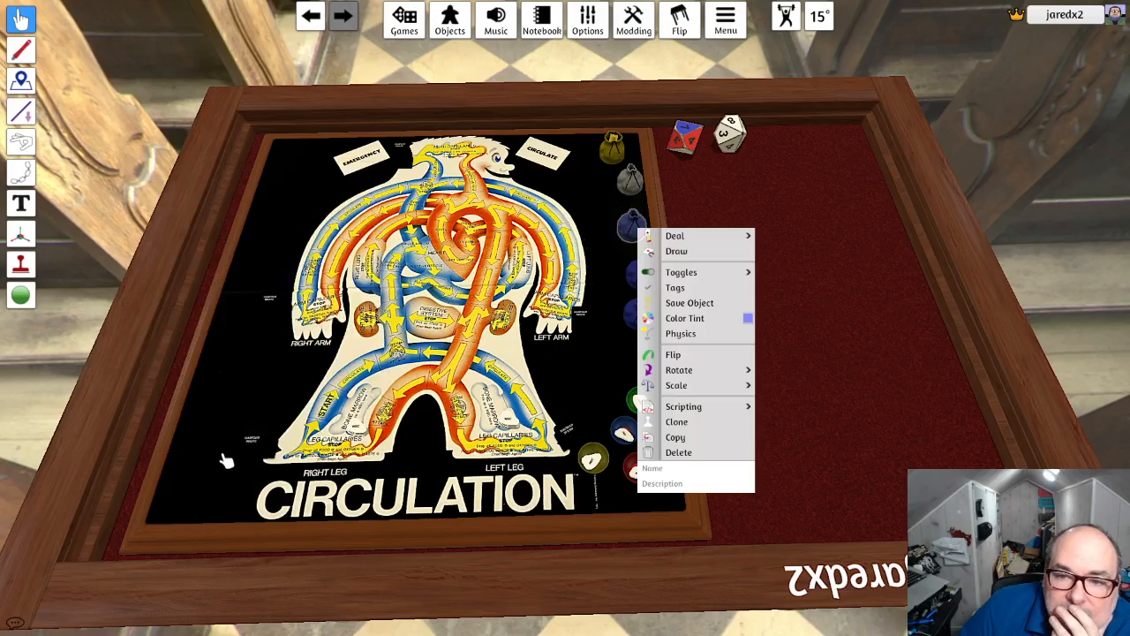
- Tint the infinite bag below the soft blue one green, 4FFF4E
left_click(635, 279)
right_click(636, 280)
left_click(748, 370)
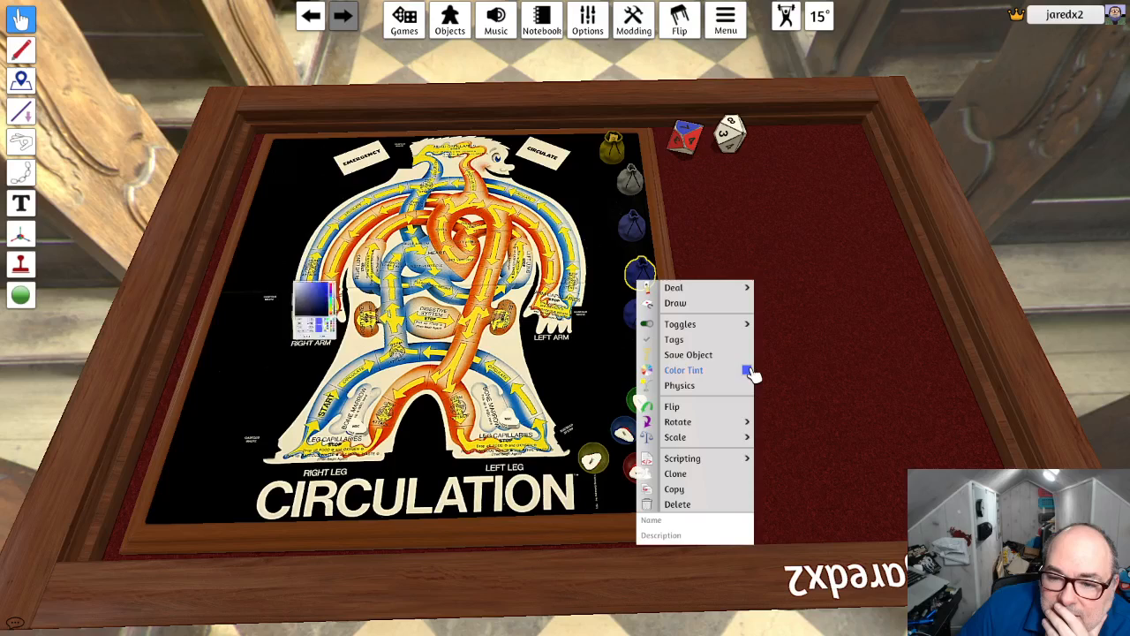
left_click_drag(353, 285, 351, 287)
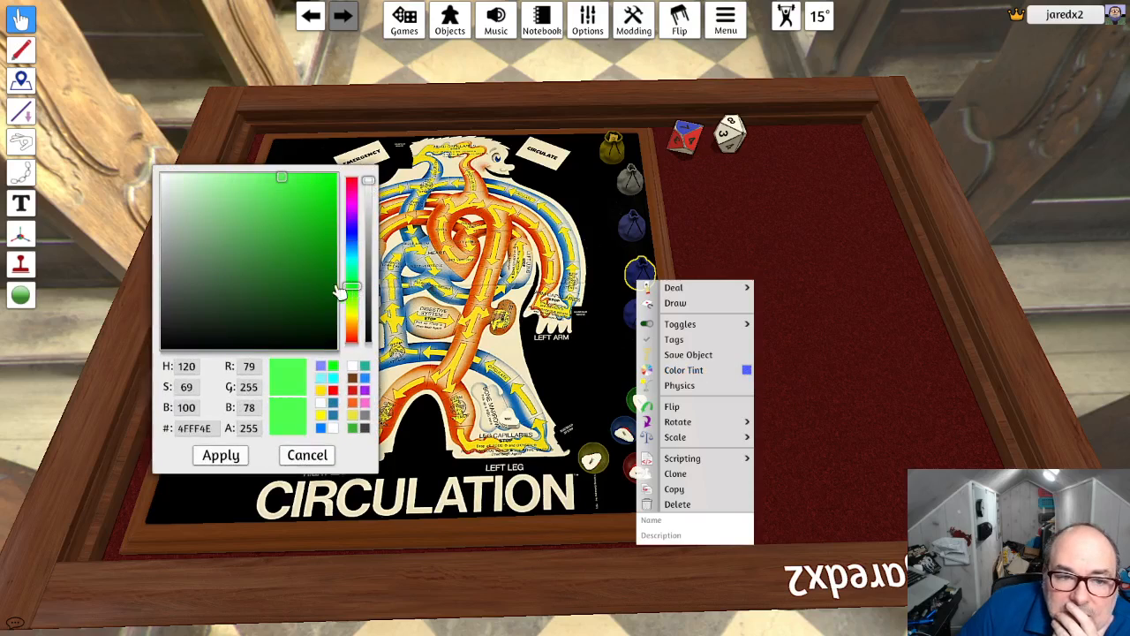
left_click(219, 456)
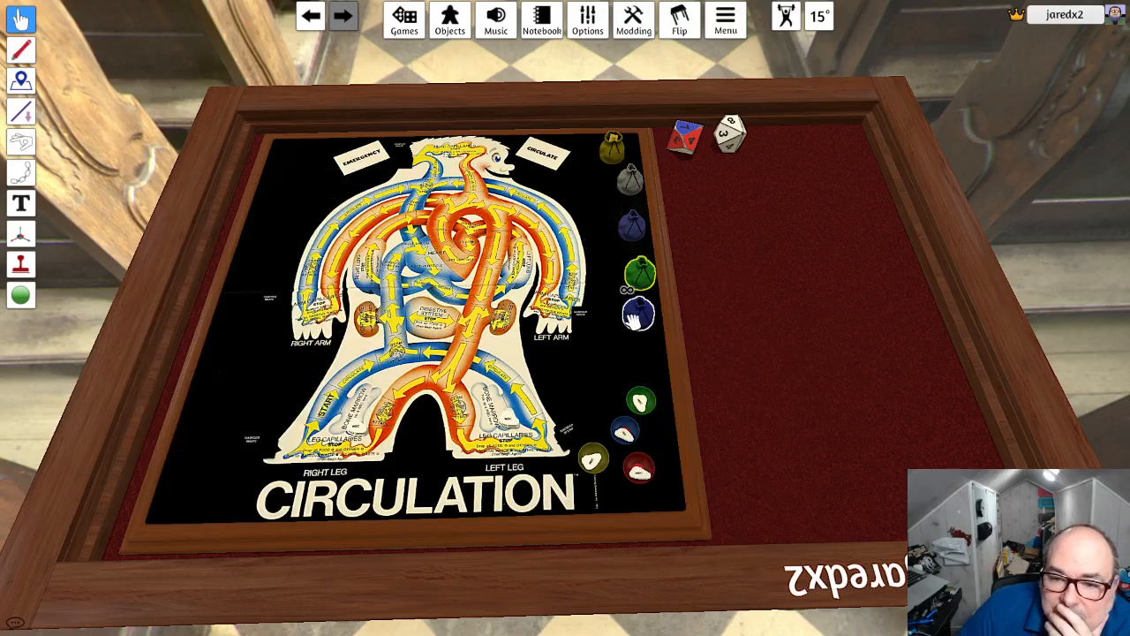
- Tint the last infinite bag in the column a muted dark gray
right_click(635, 317)
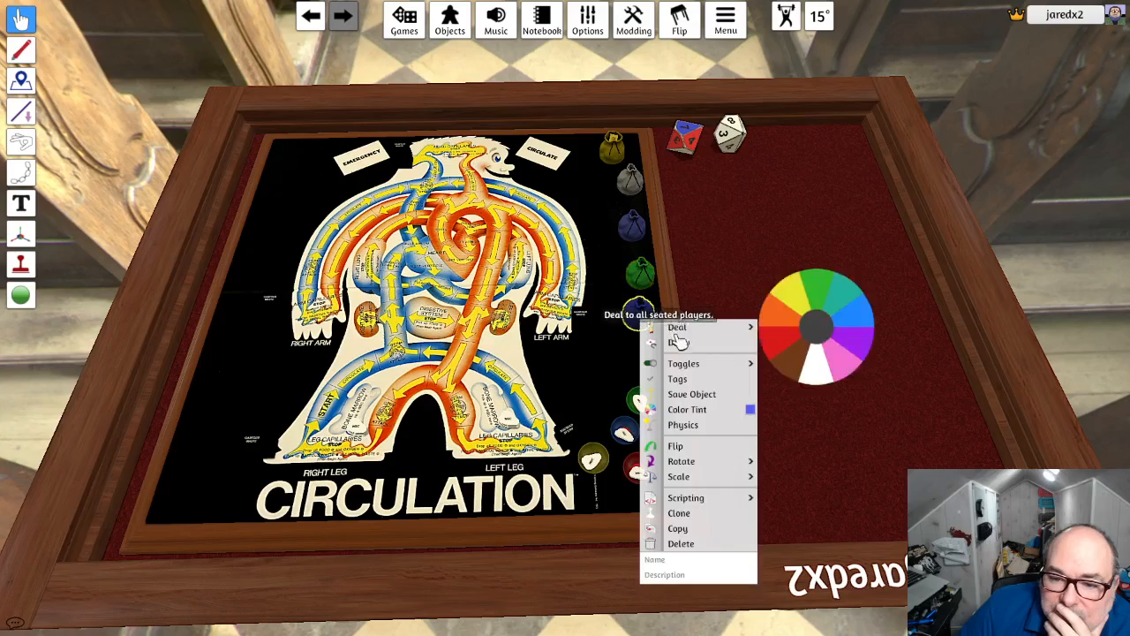
left_click(750, 411)
left_click_drag(335, 283, 141, 271)
left_click(222, 458)
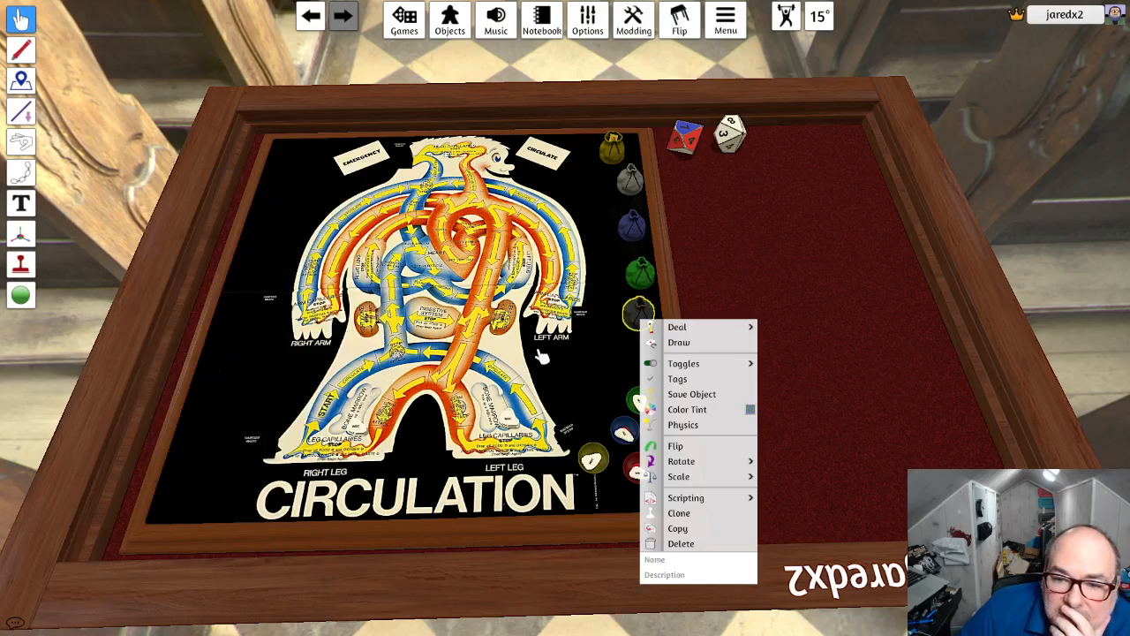
- Move the dark gray bag beside the yellow bag and the white bag below the green bag on the board
left_click(632, 325)
left_click_drag(632, 325, 629, 189)
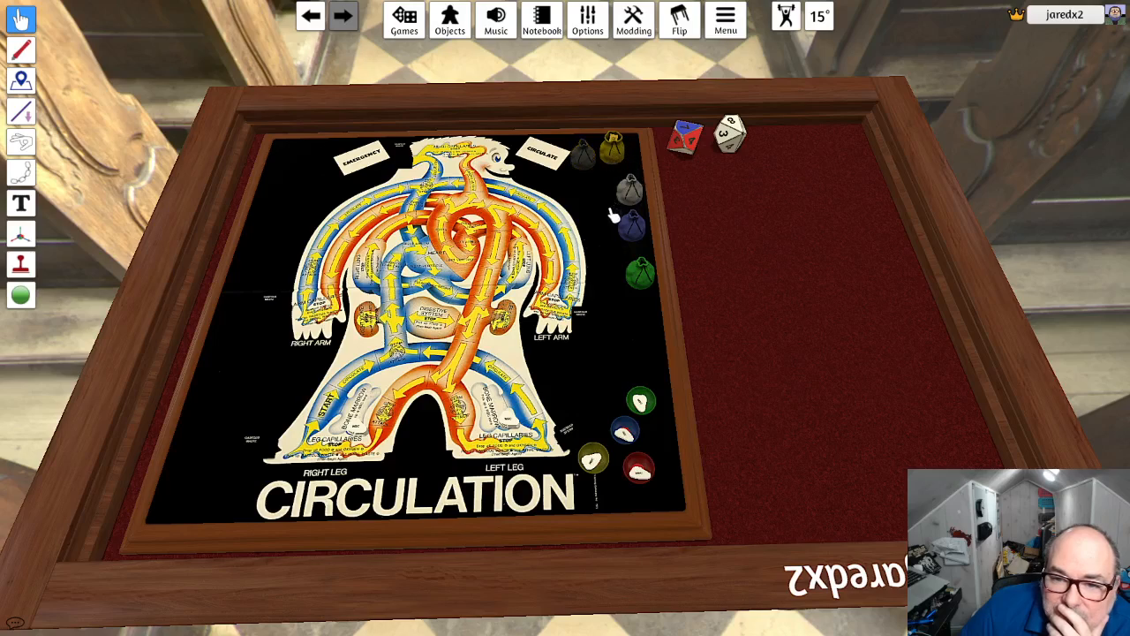
mouse_move(630, 192)
right_mouse_down()
mouse_move(600, 207)
mouse_move(625, 202)
right_mouse_up()
left_click_drag(623, 200, 642, 353)
- Change the soft blue bag's tint to a saturated blue, 0012FF
right_click(643, 235)
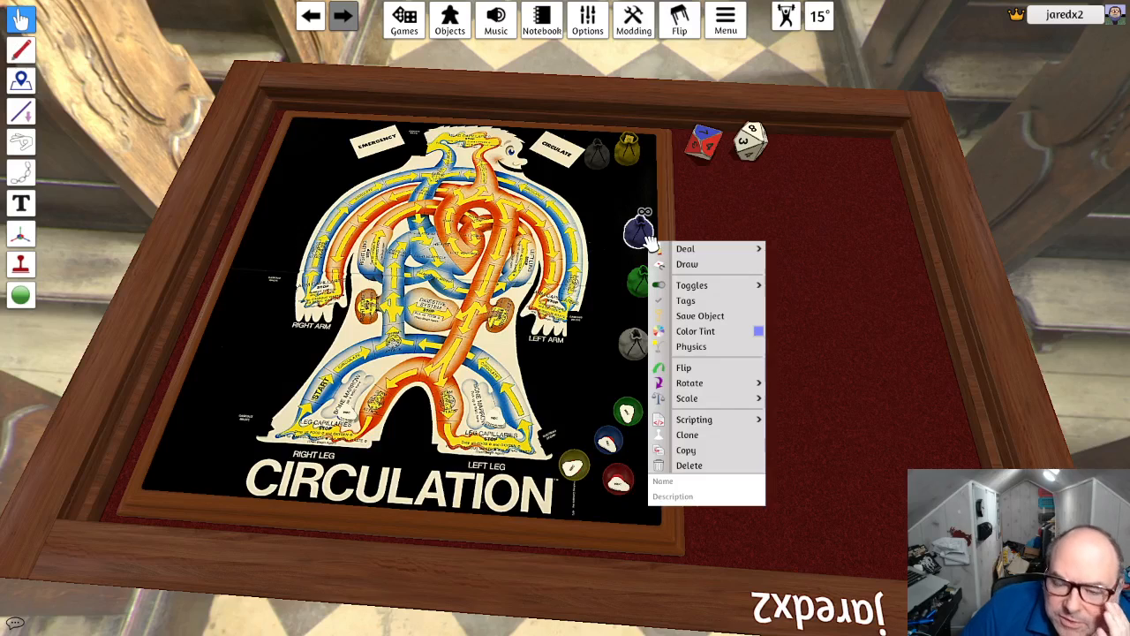
left_click(758, 331)
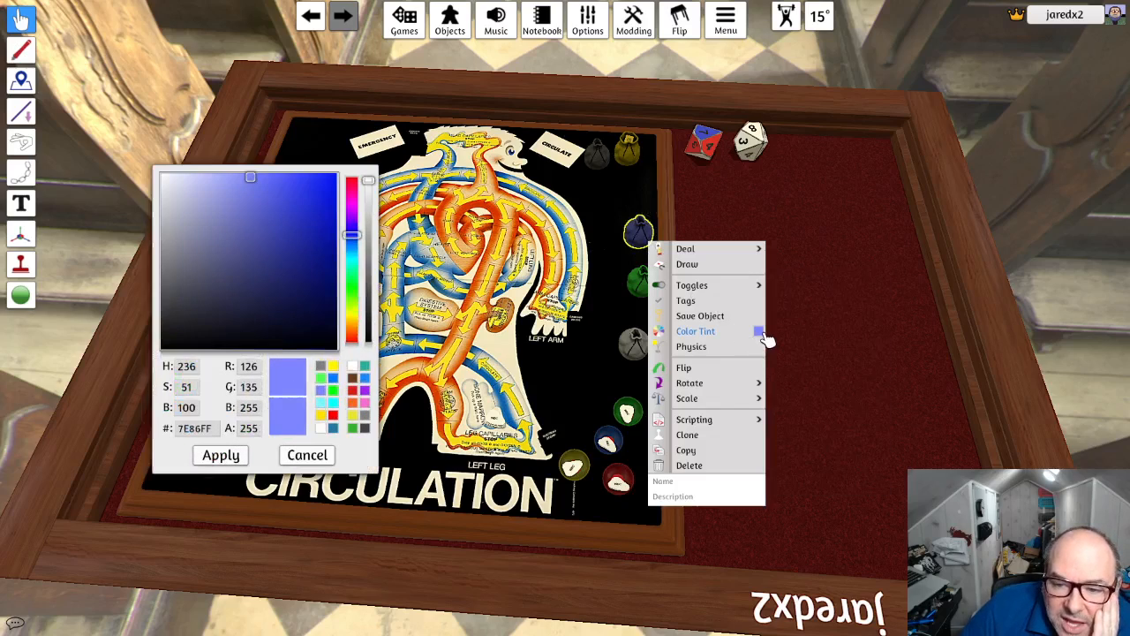
left_click_drag(331, 213, 336, 177)
left_click(228, 461)
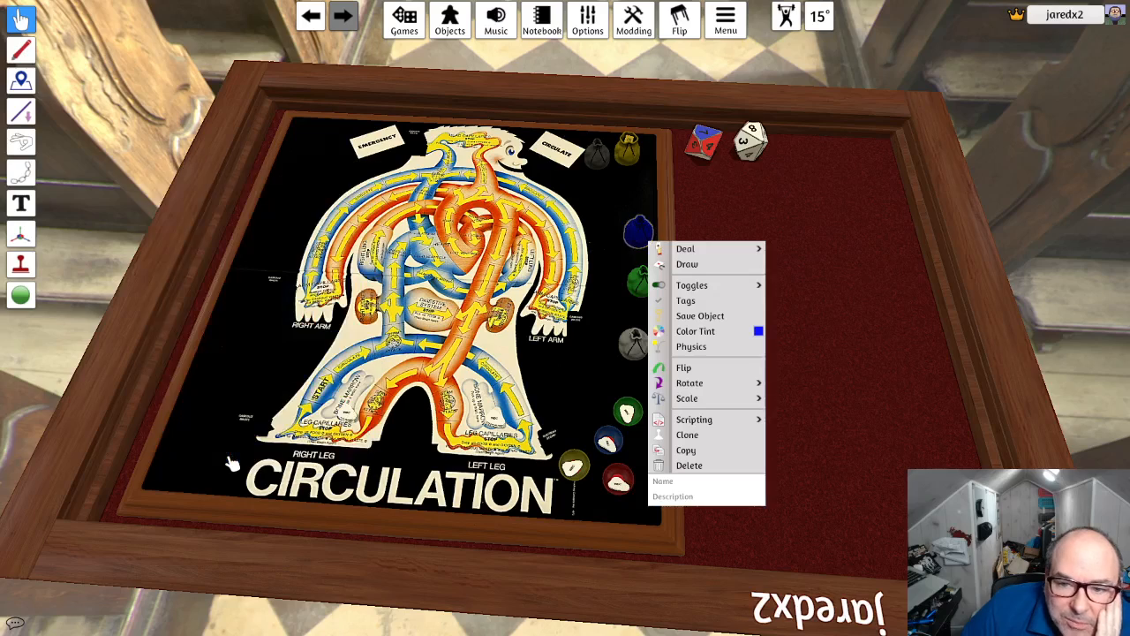
left_click(757, 333)
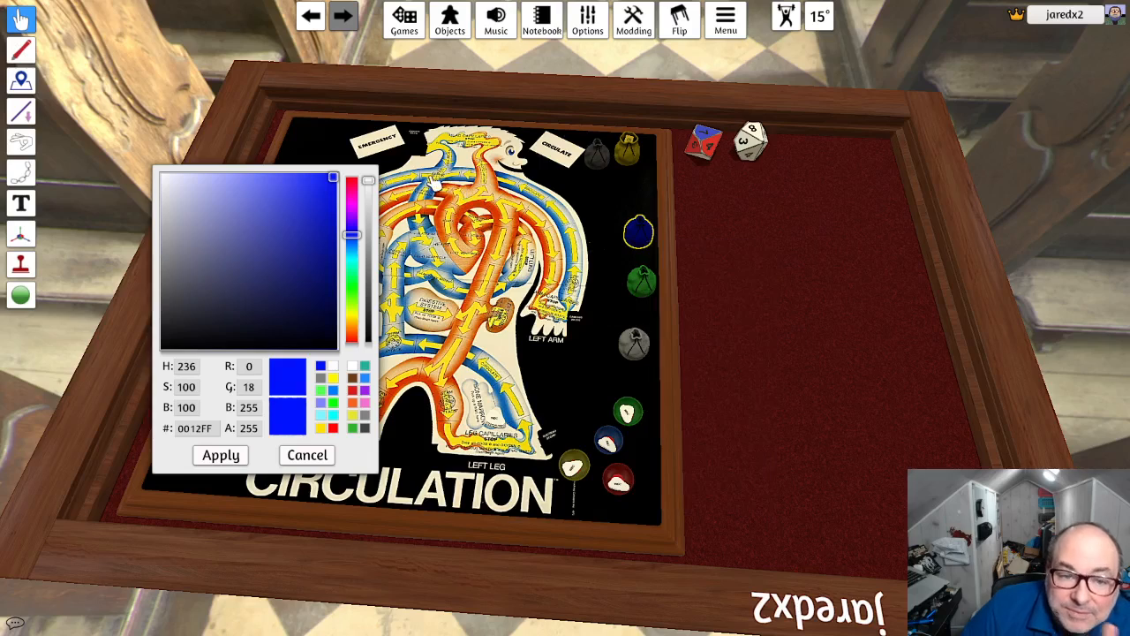
left_click(221, 455)
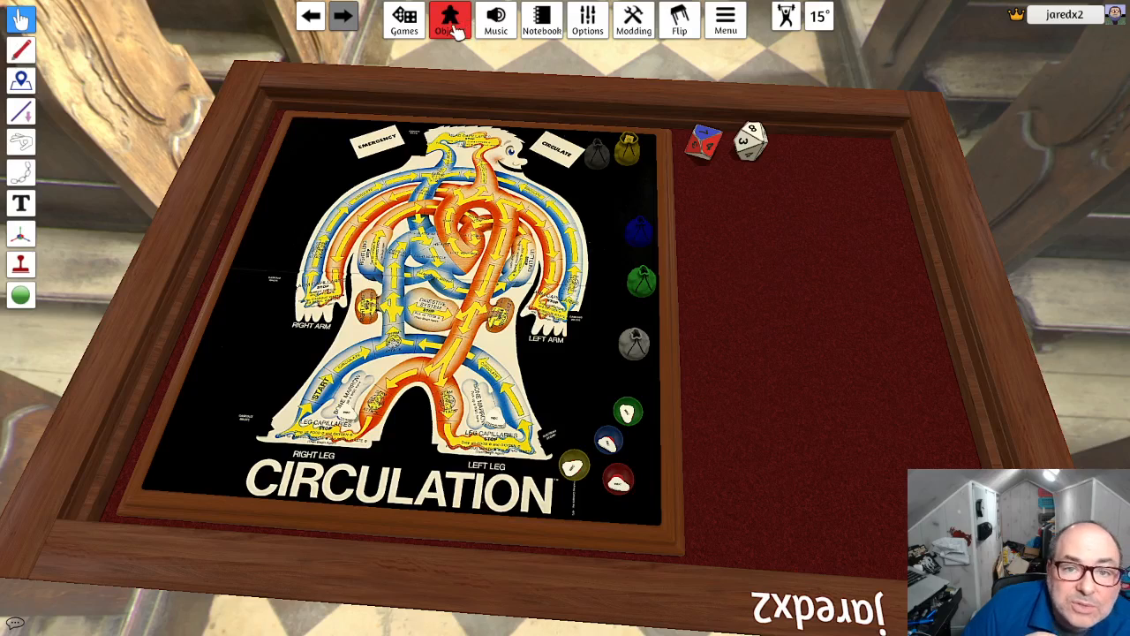
- Open the lighting settings, move the window clear of the board, and raise the ambient intensity slightly
mouse_move(589, 26)
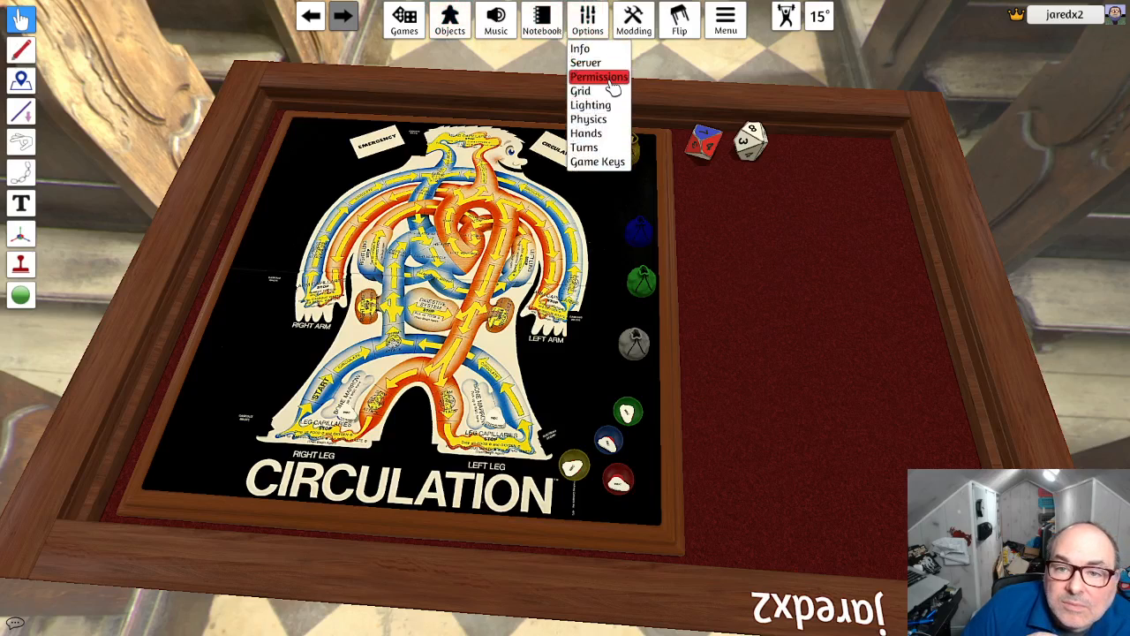
left_click(606, 106)
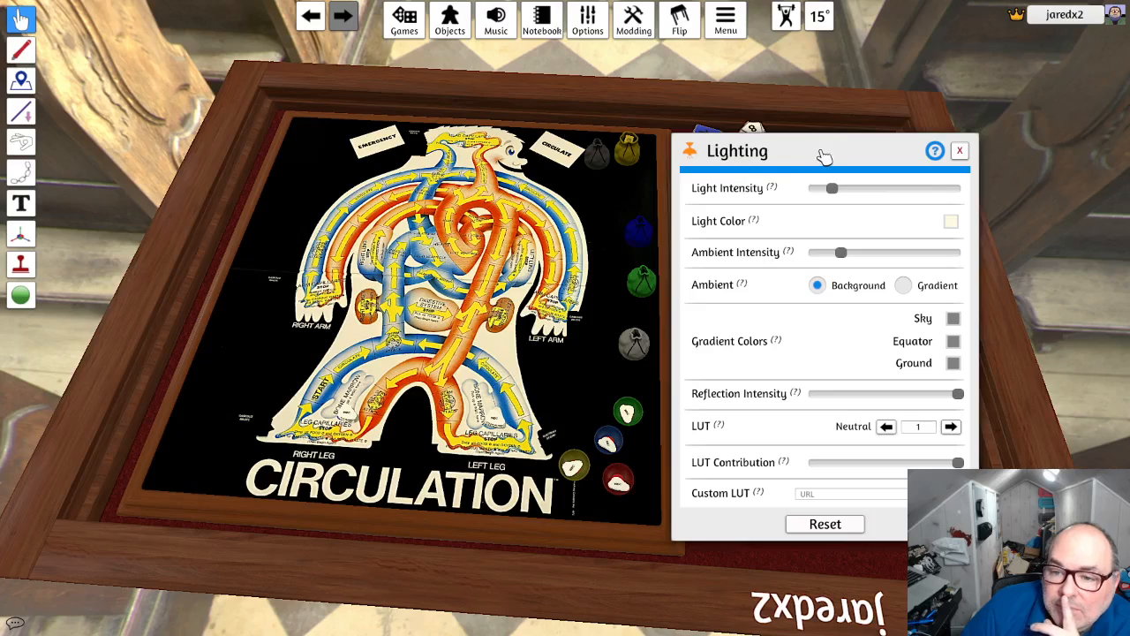
left_click_drag(823, 157, 883, 151)
mouse_move(898, 255)
left_mouse_down()
mouse_move(912, 255)
mouse_move(903, 257)
left_mouse_up()
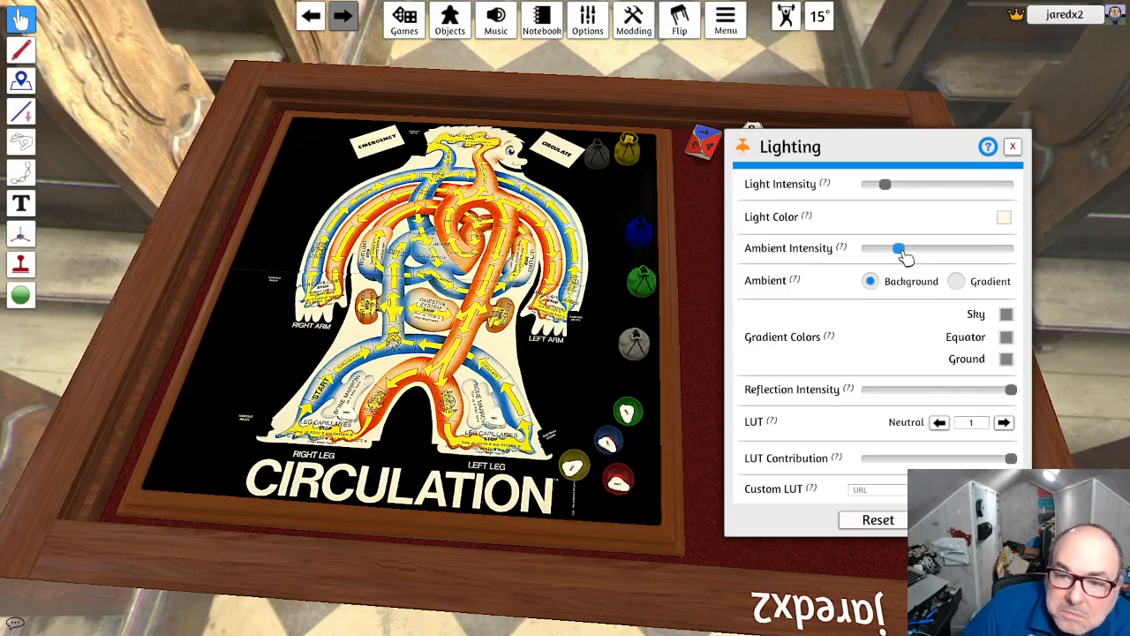
- Close the lighting settings, move the blue and green bags onto the felt beside the dice, and space out the dark gray and yellow bags
left_click(1013, 146)
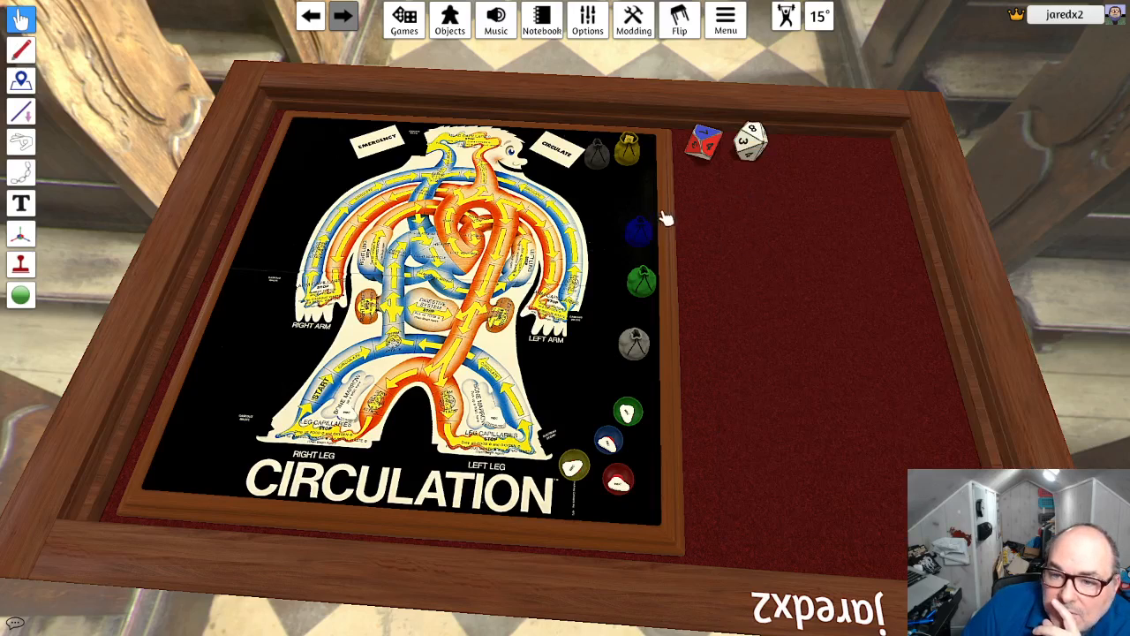
left_click_drag(642, 232, 809, 161)
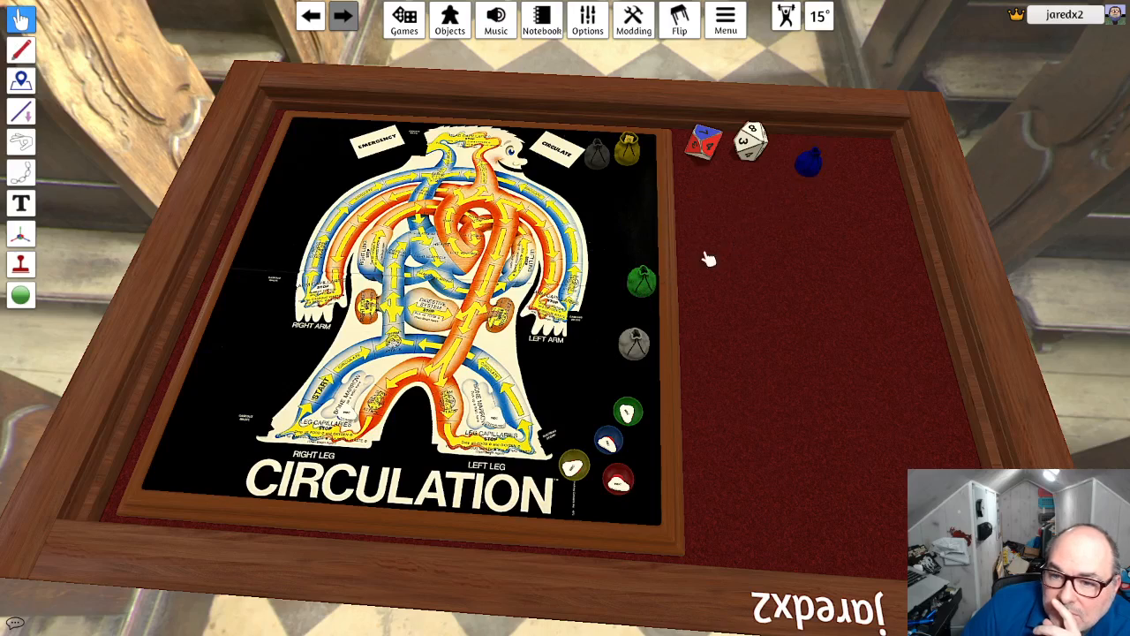
left_click_drag(655, 274, 845, 161)
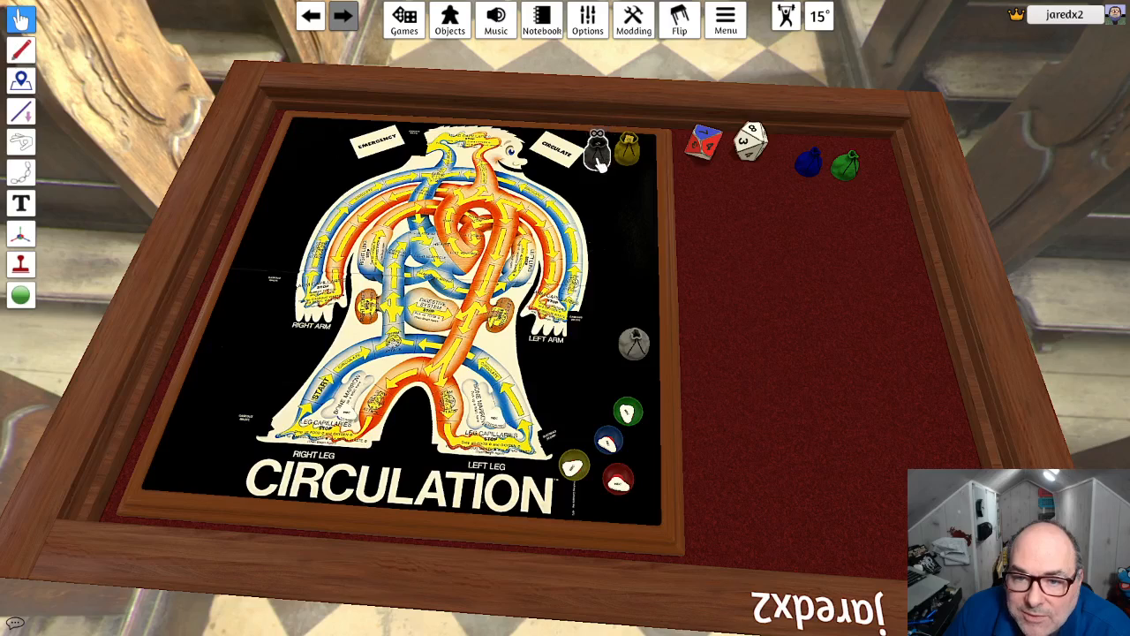
left_click_drag(601, 153, 653, 162)
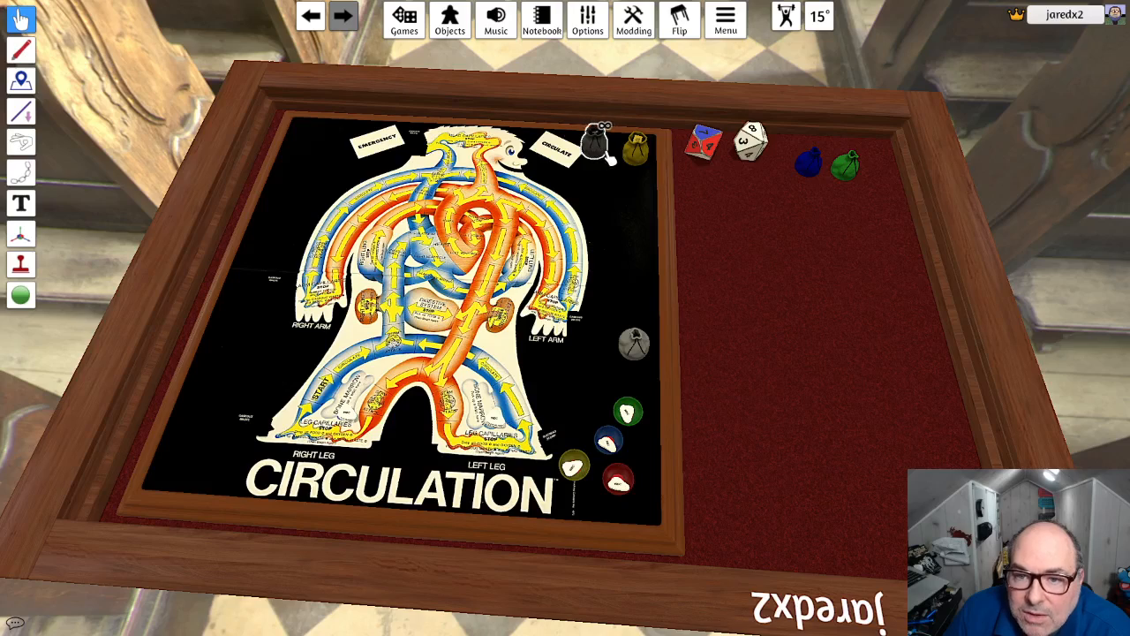
left_click_drag(608, 155, 616, 159)
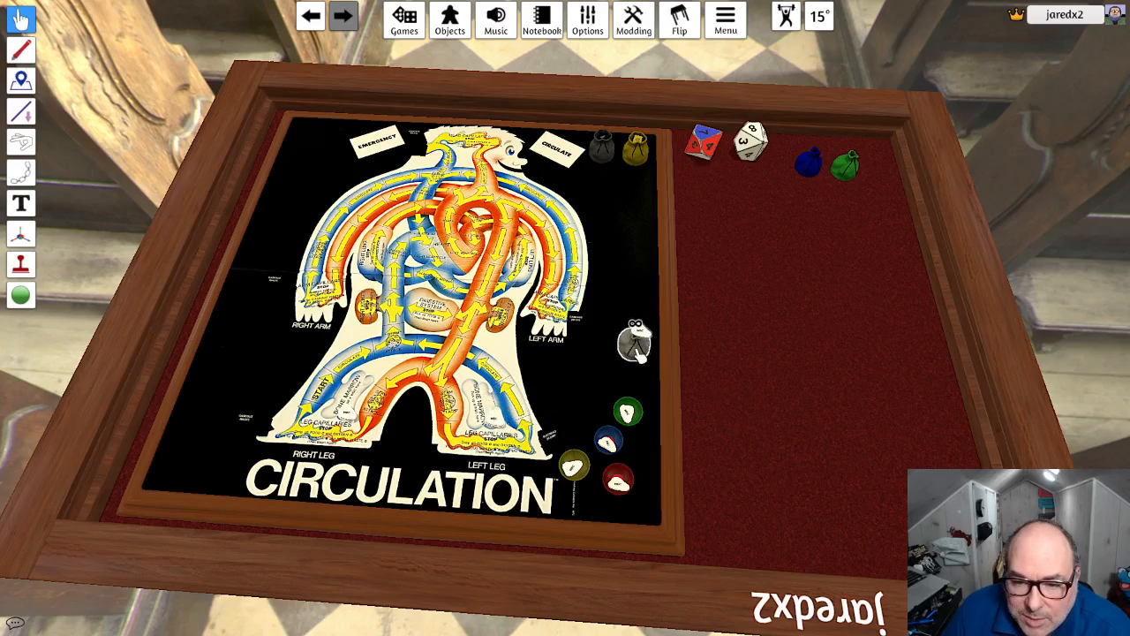
- Place the white bag, scaled down, on the left leg's bone marrow area and paste a copy on the right leg's bone marrow area
left_click_drag(643, 354, 576, 382)
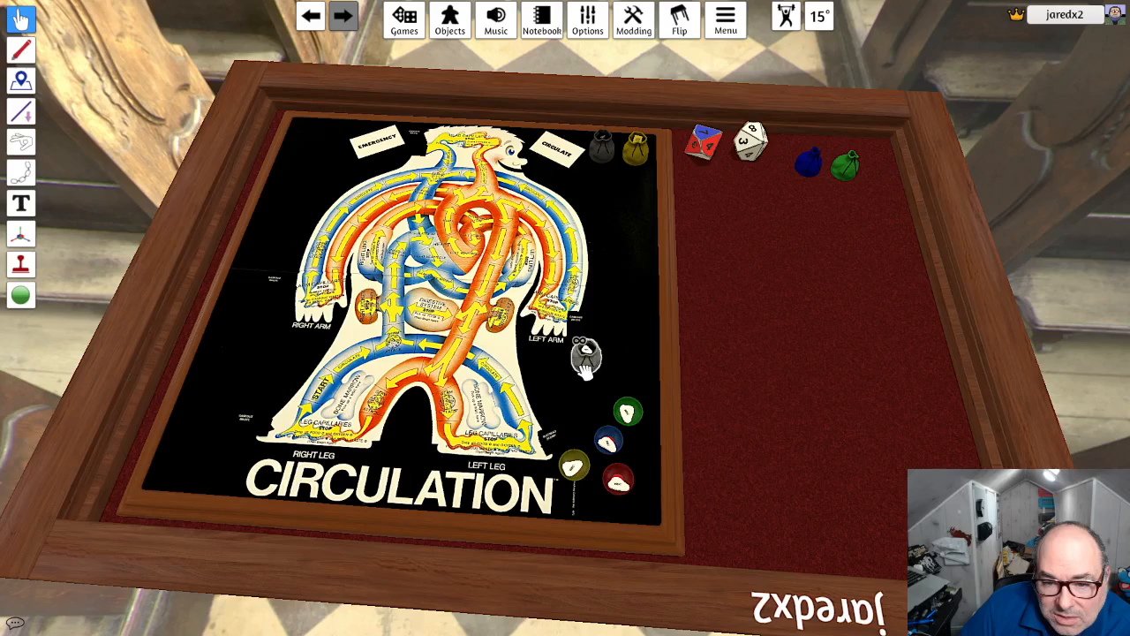
left_click_drag(589, 363, 612, 443)
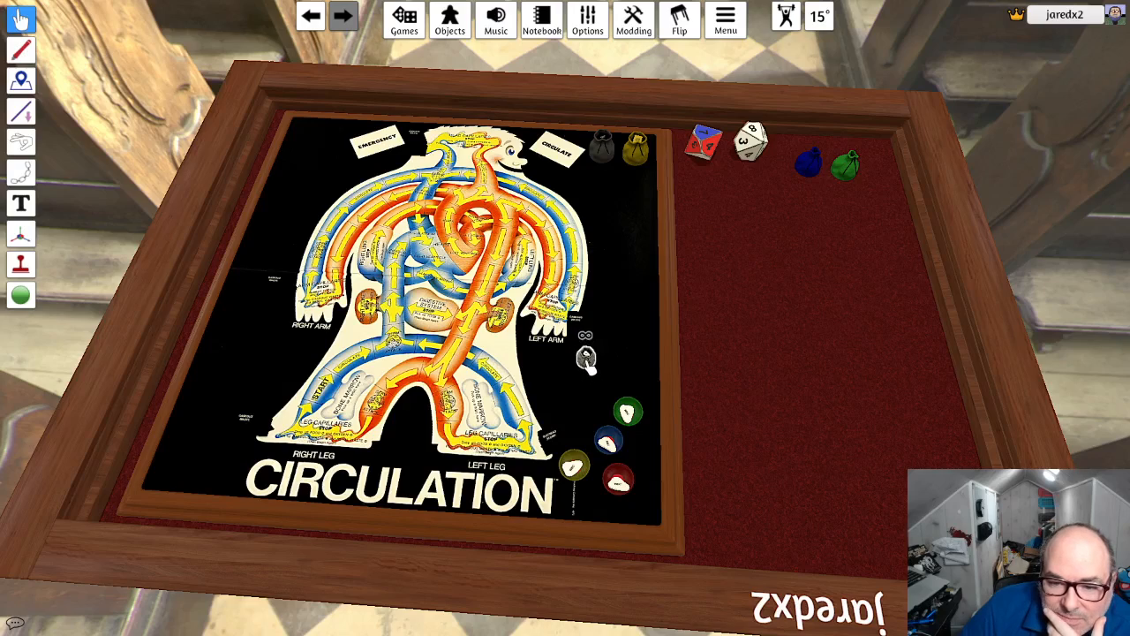
left_click_drag(587, 362, 506, 432)
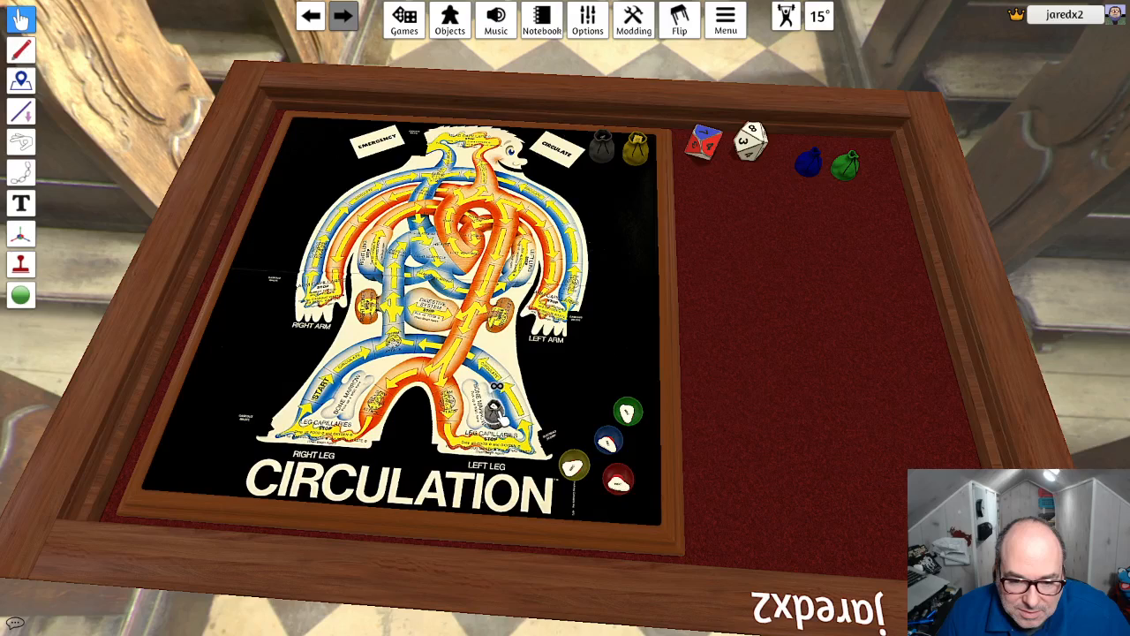
key("ctrl+v")
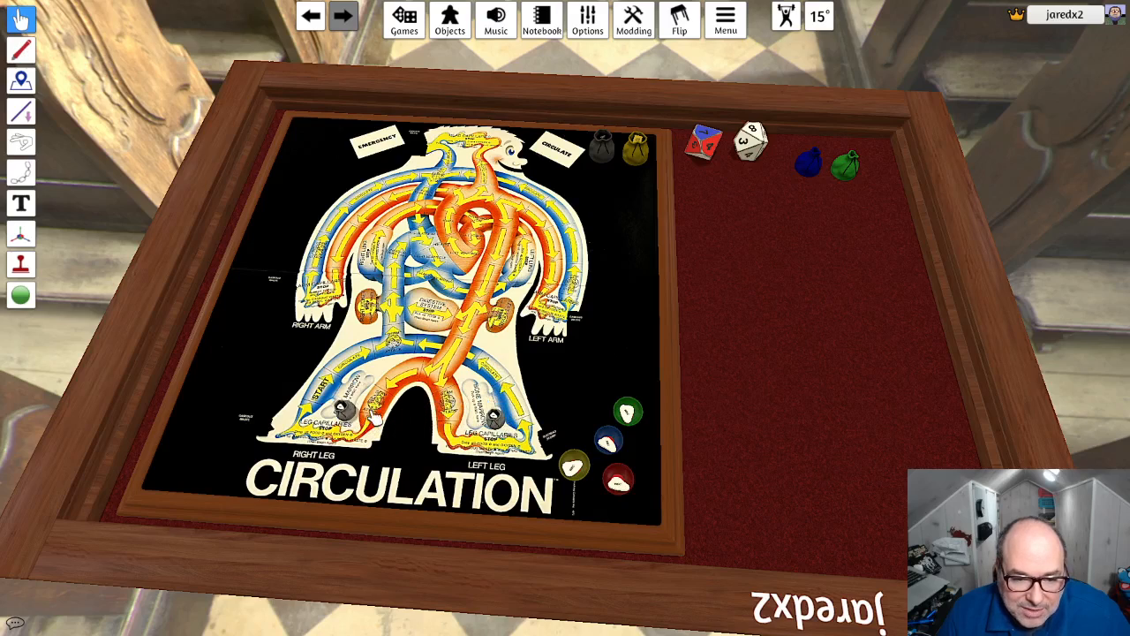
- Test the dark gray and yellow bags by taking tokens out, including three yellow ones onto the felt, and clear the tokens away
right_click_drag(418, 425, 442, 460)
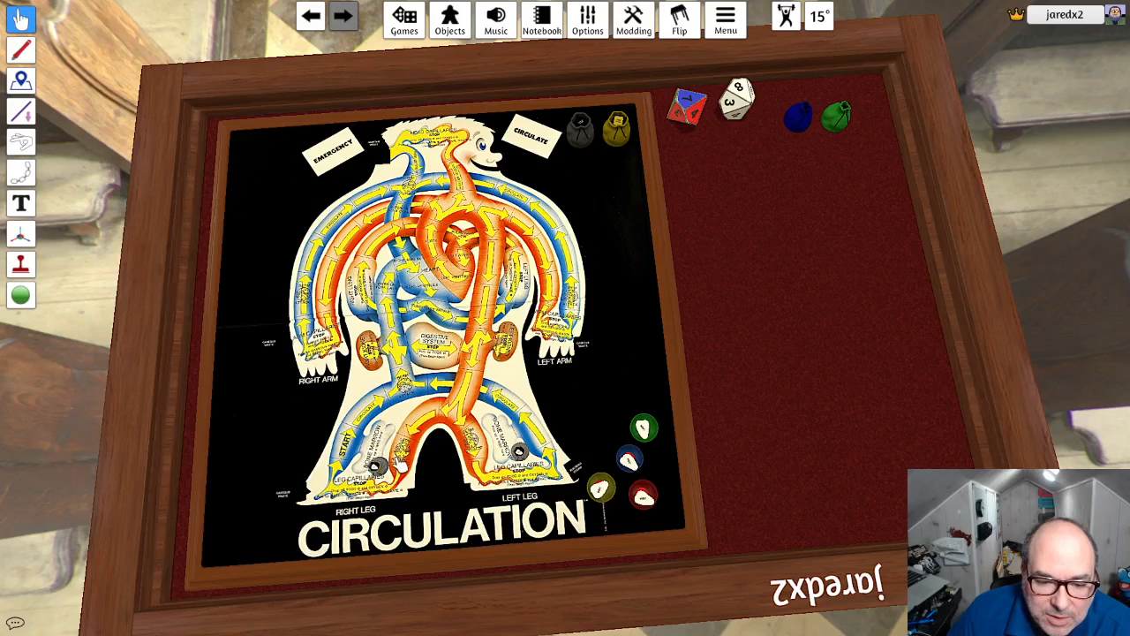
mouse_move(434, 456)
right_mouse_down()
mouse_move(432, 430)
mouse_move(430, 446)
right_mouse_up()
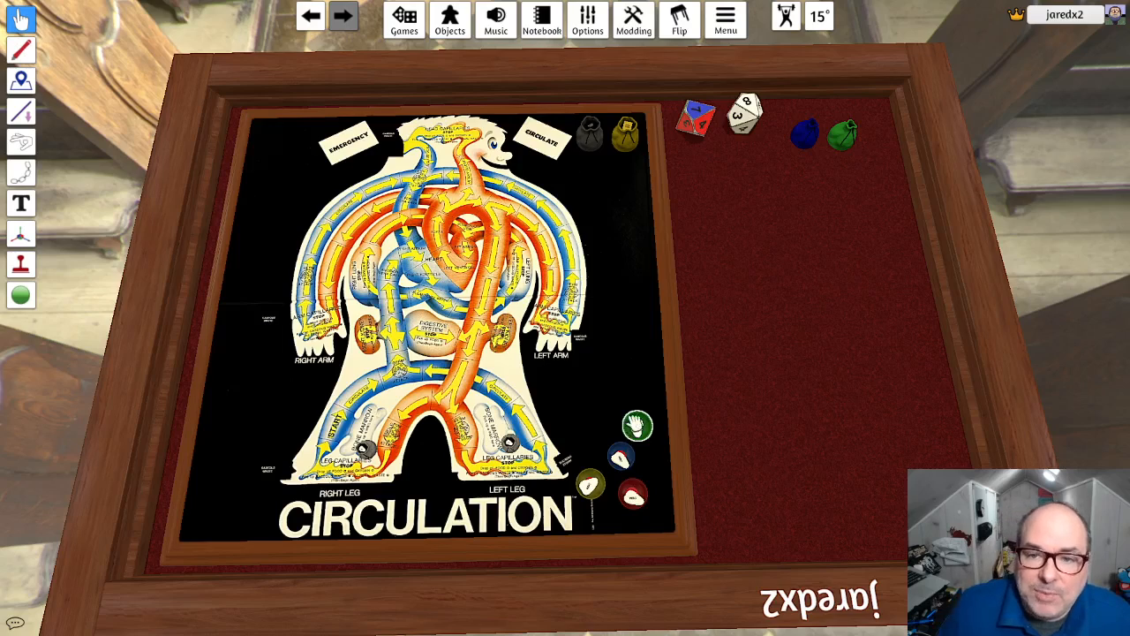
left_click_drag(595, 128, 546, 187)
left_click_drag(626, 134, 549, 178)
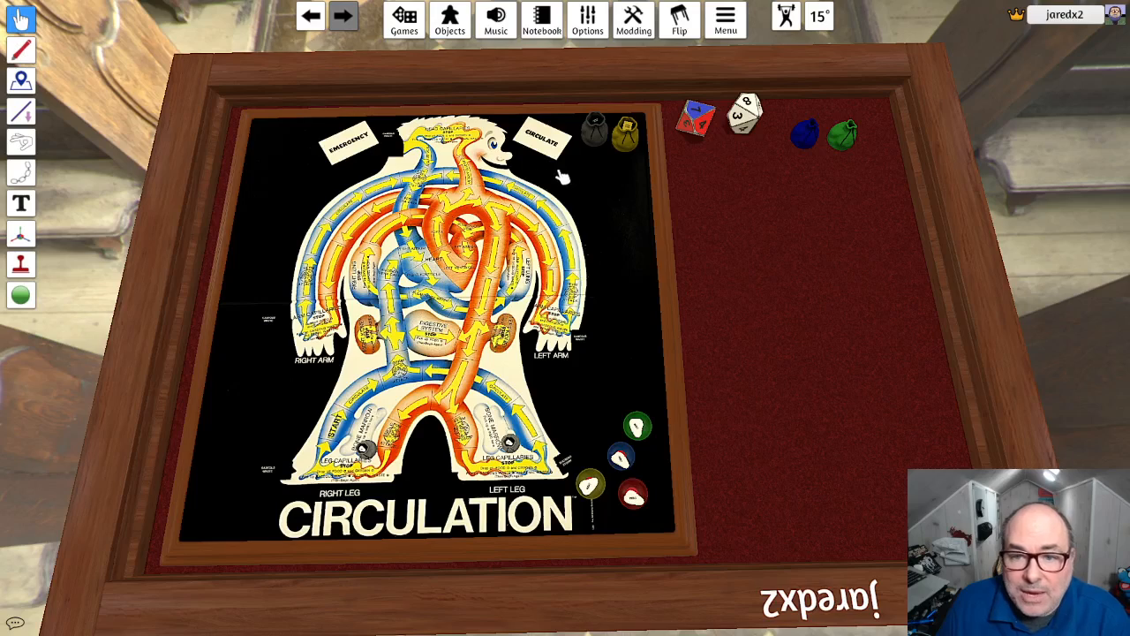
right_click(625, 139)
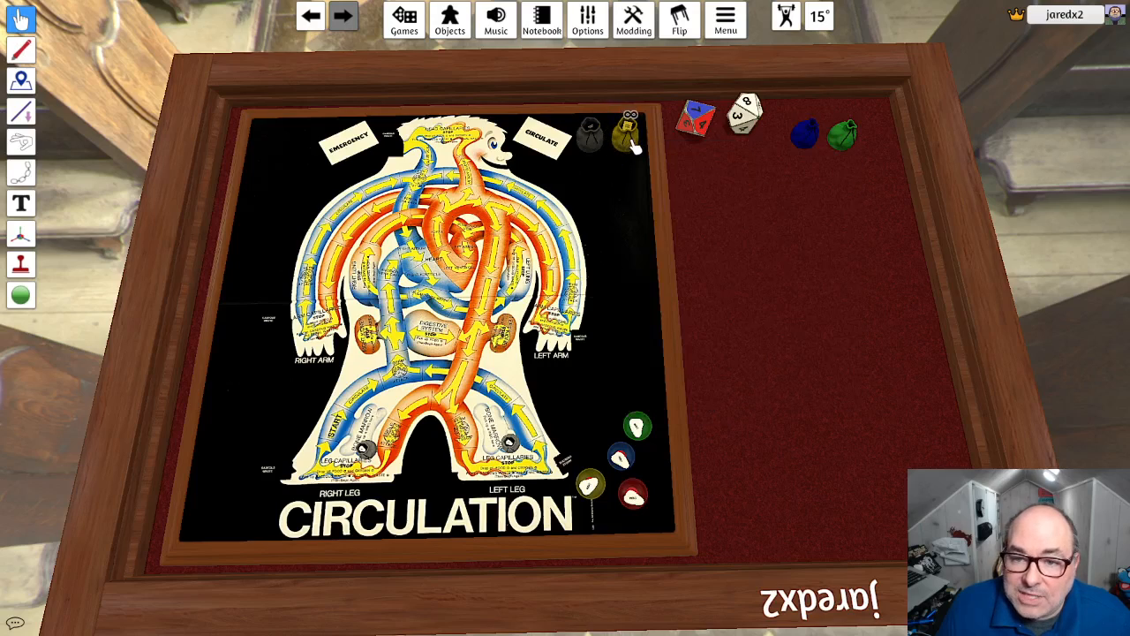
left_click_drag(632, 143, 792, 196)
key("1")
key("1")
key("1")
key("1")
key("1")
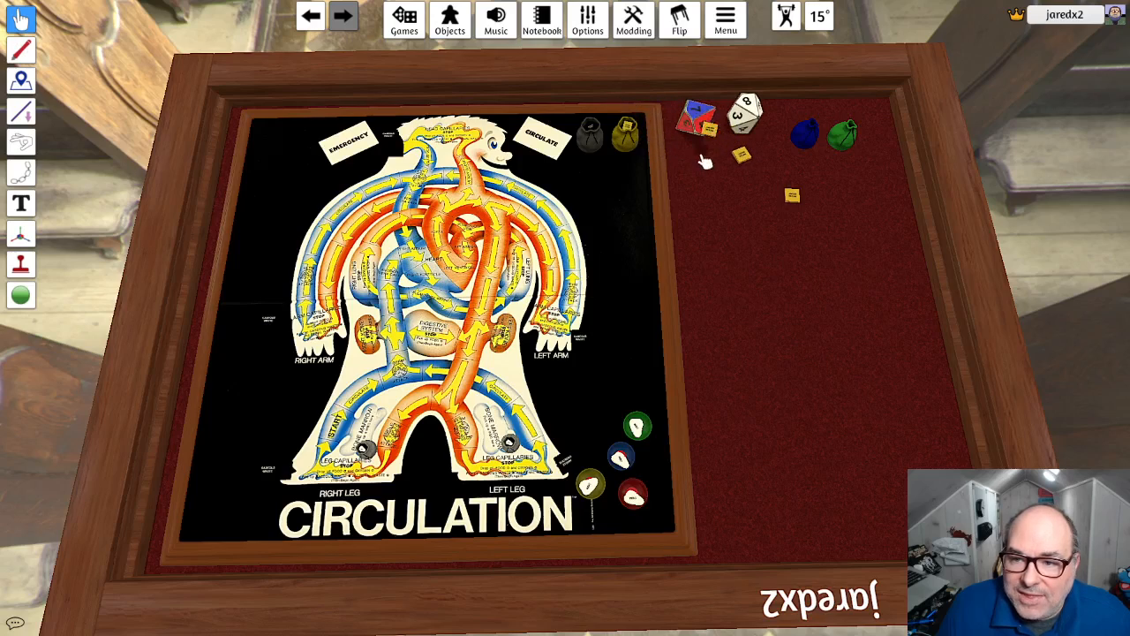
left_click_drag(811, 220, 739, 152)
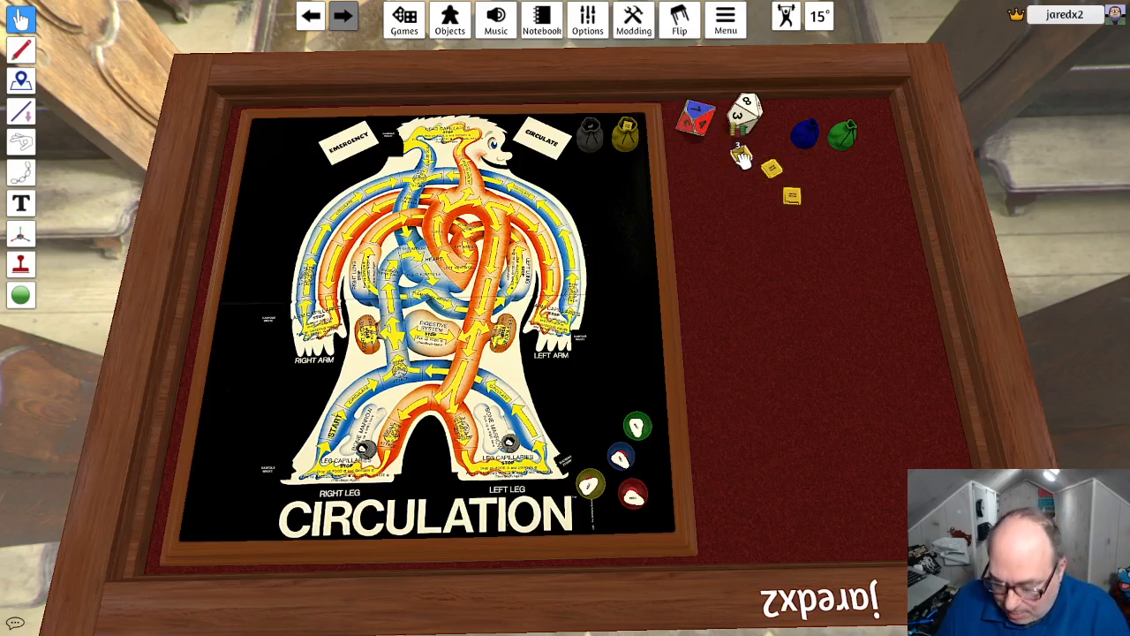
- Check the dark gray bag's toggles and lock the small white bags on the left and right legs' bone marrow areas
right_click(596, 139)
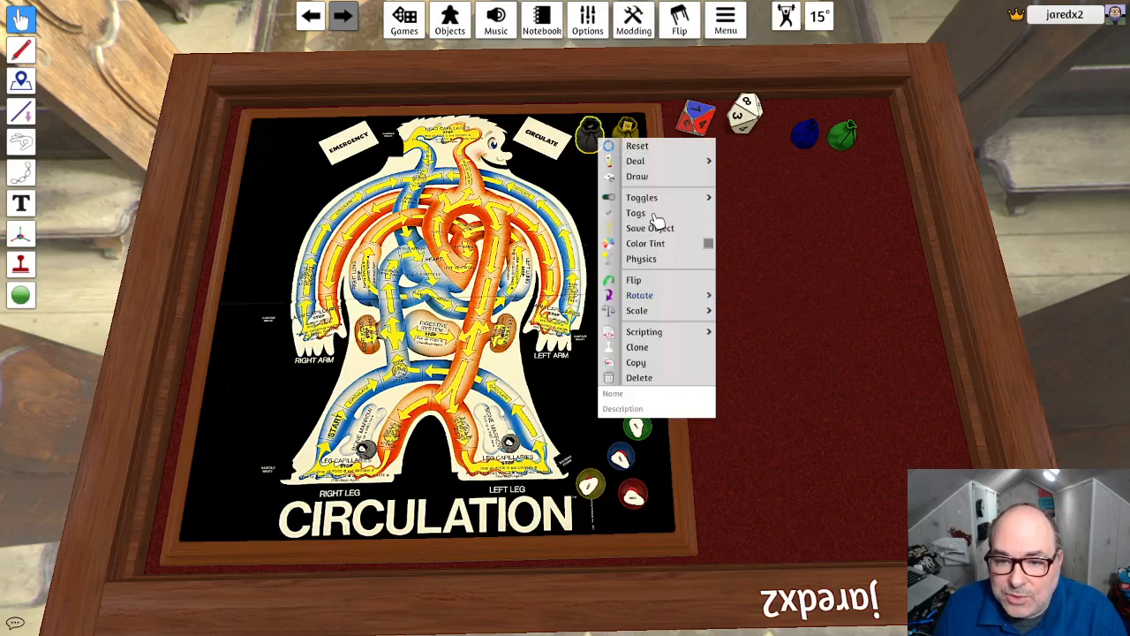
mouse_move(707, 197)
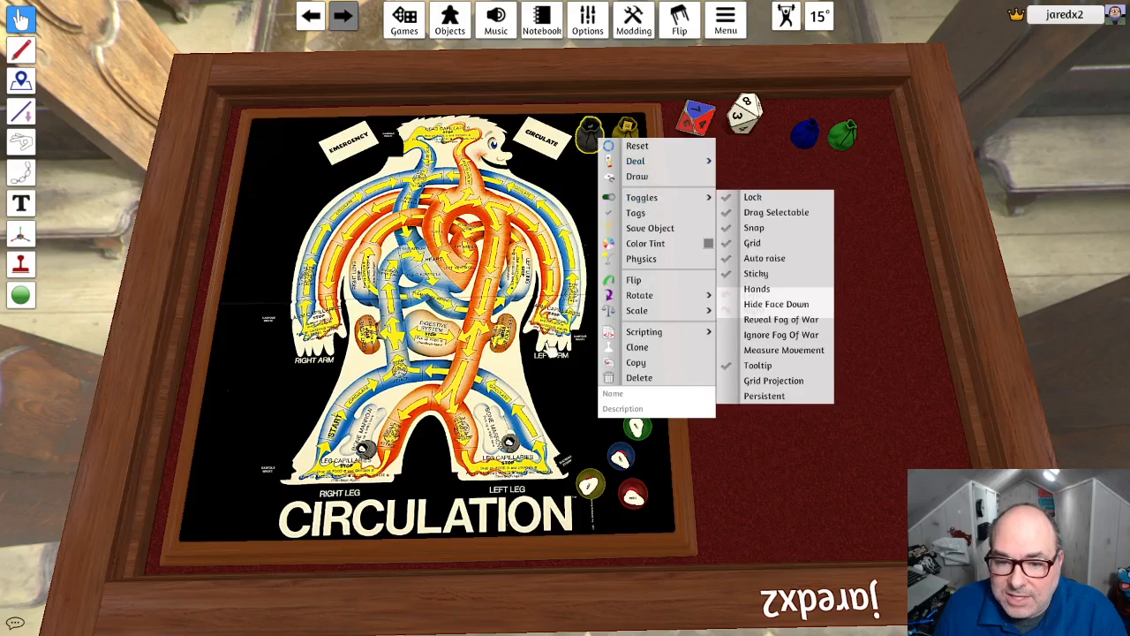
right_click(553, 389)
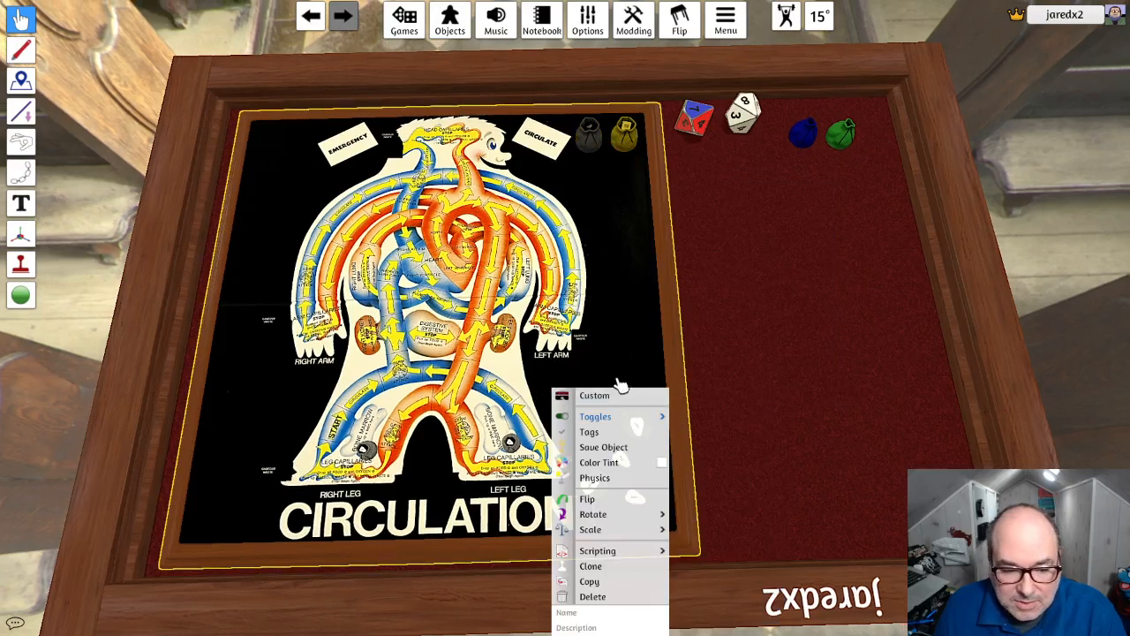
right_click(516, 414)
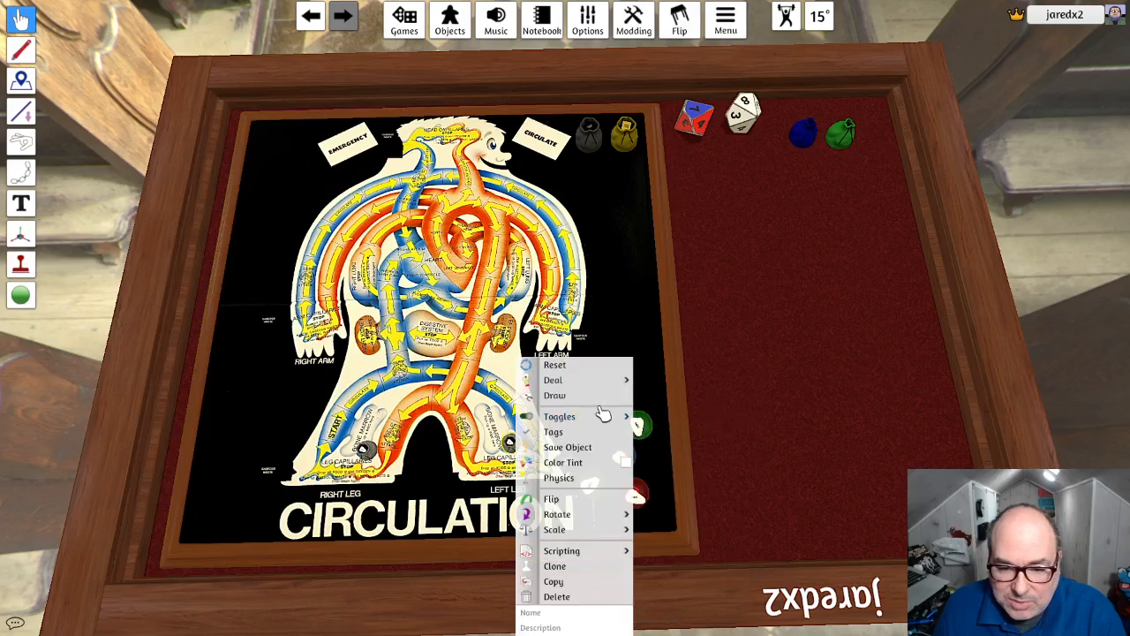
right_click(375, 453)
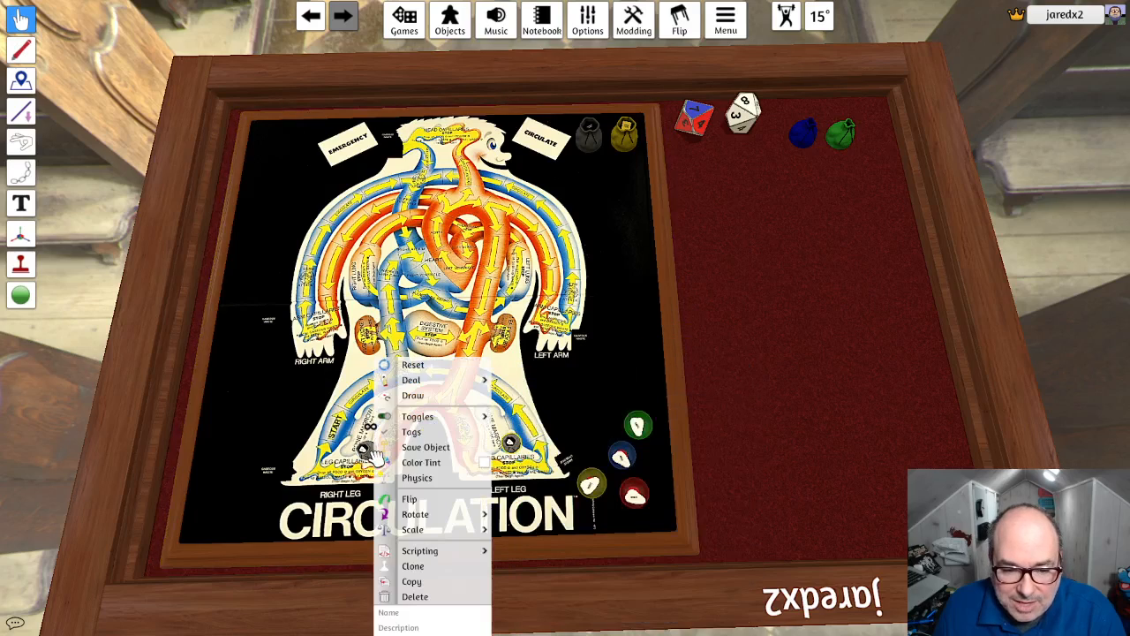
mouse_move(438, 421)
left_click(542, 416)
mouse_move(776, 339)
right_mouse_down()
mouse_move(772, 354)
mouse_move(739, 333)
mouse_move(767, 313)
mouse_move(784, 335)
right_mouse_up()
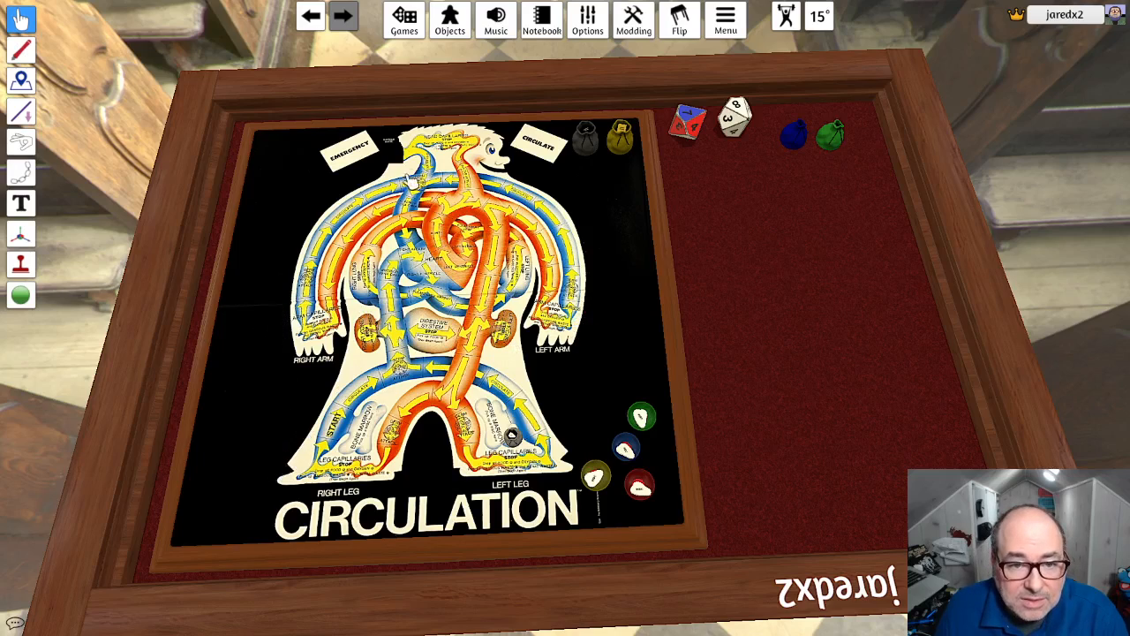
- Activate the snap point tool to show the board's snap points, and open and close the tags of the point near the head
left_click(21, 294)
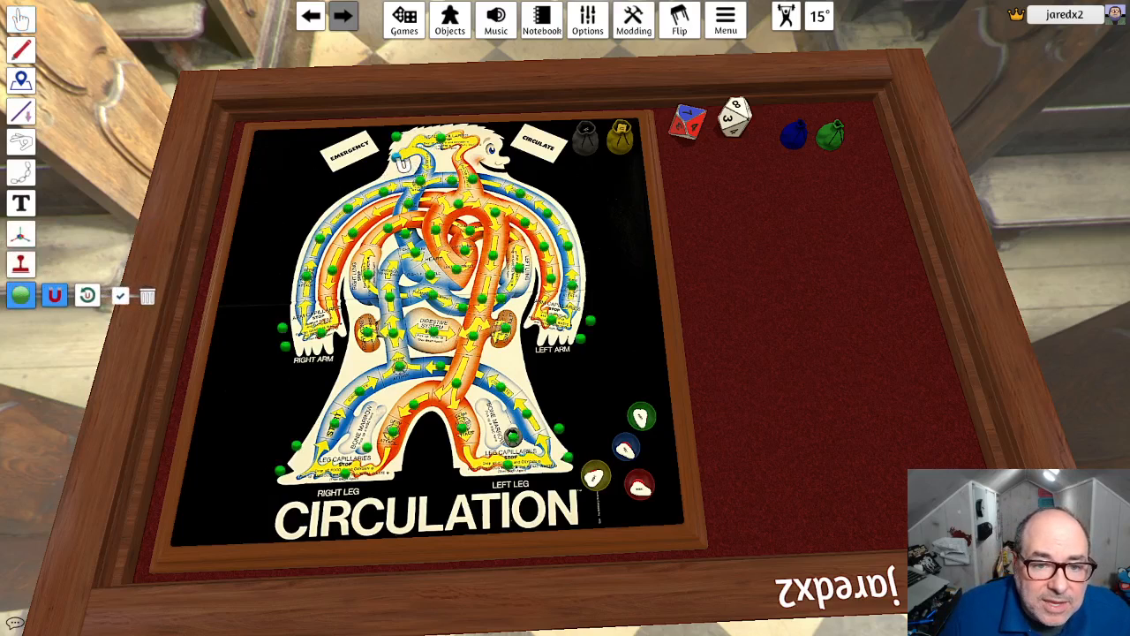
right_click(402, 161)
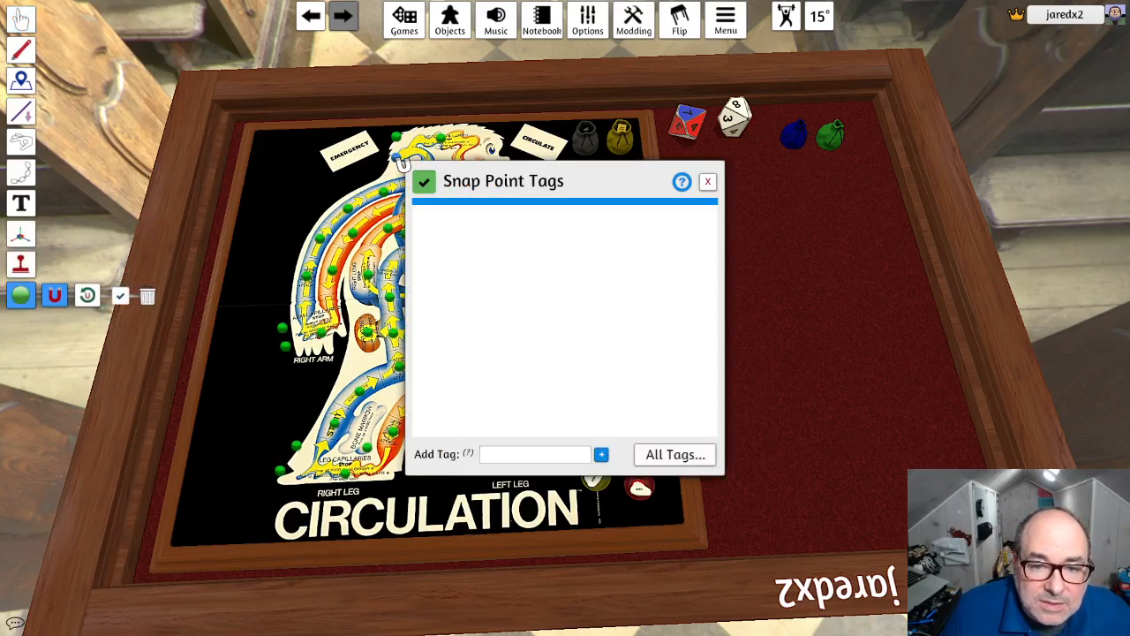
left_click(711, 179)
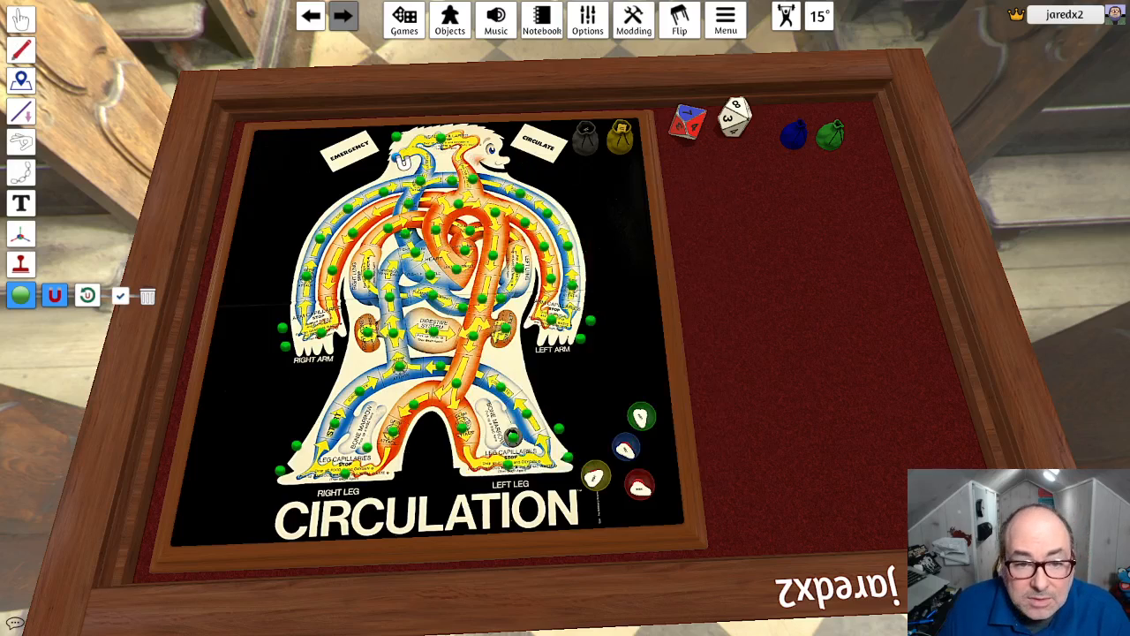
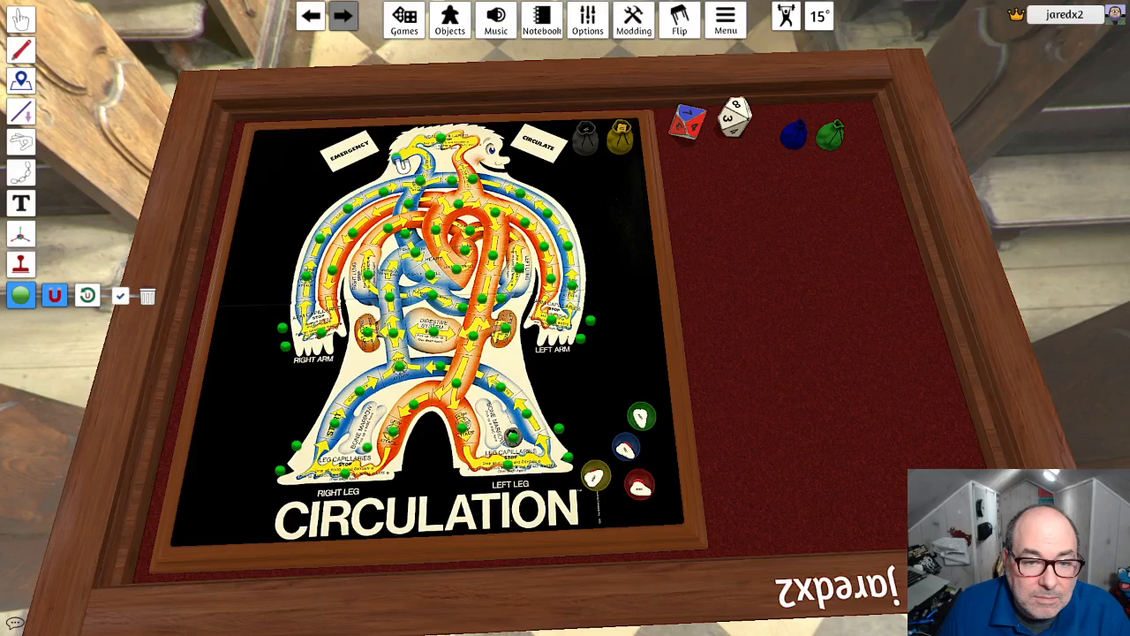
- Place a snap point in the blue vessel at the head and open and close its tags
left_click(396, 142)
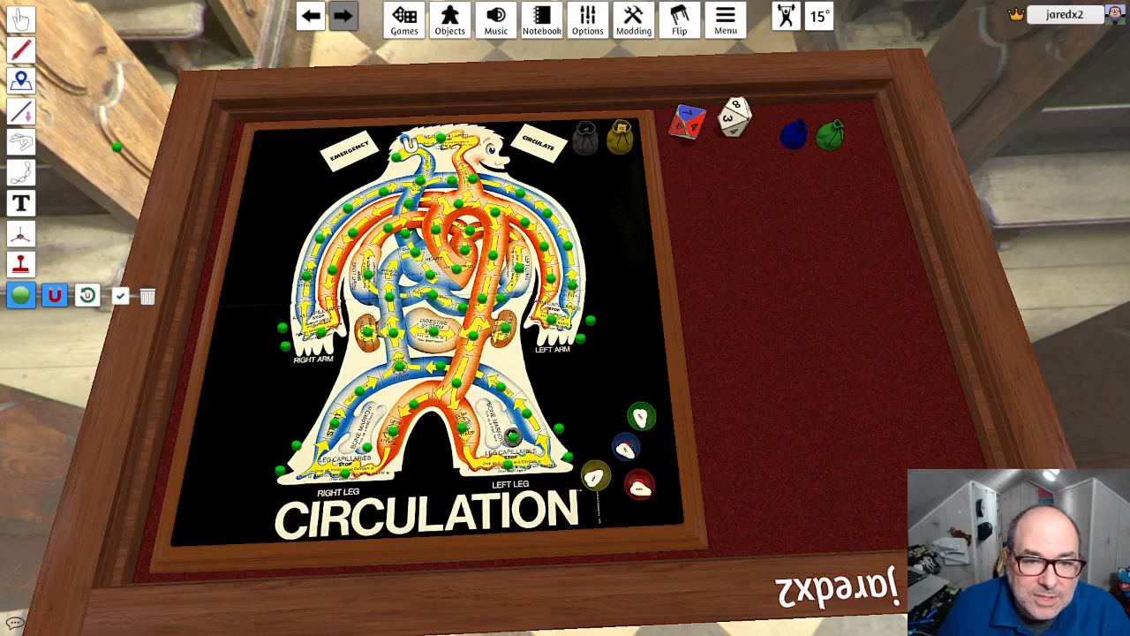
right_click(403, 139)
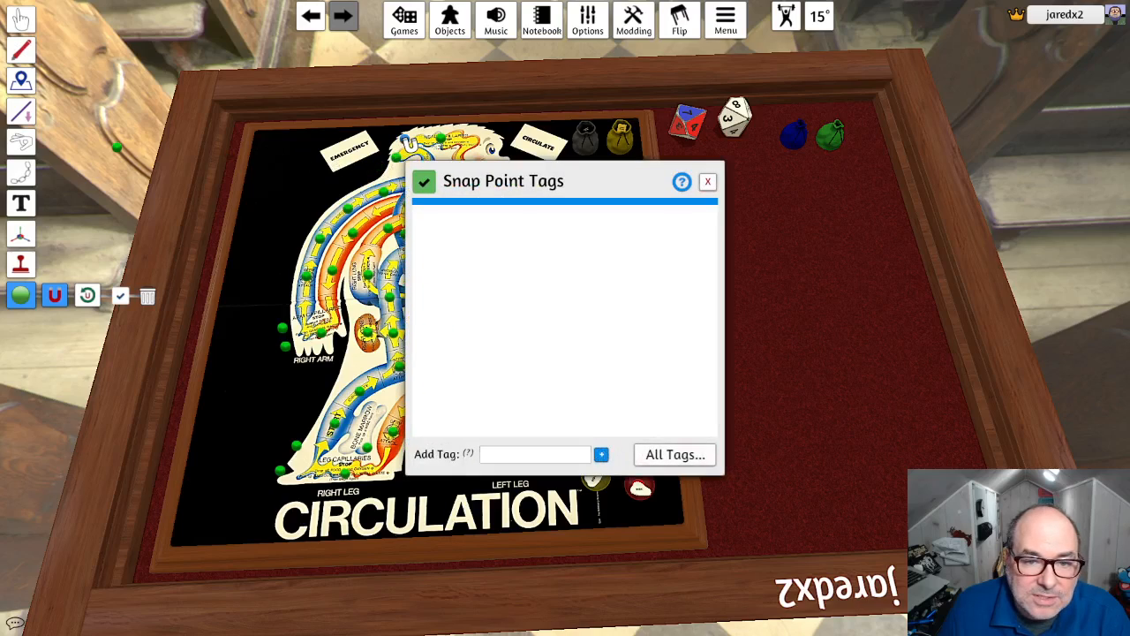
left_click(708, 181)
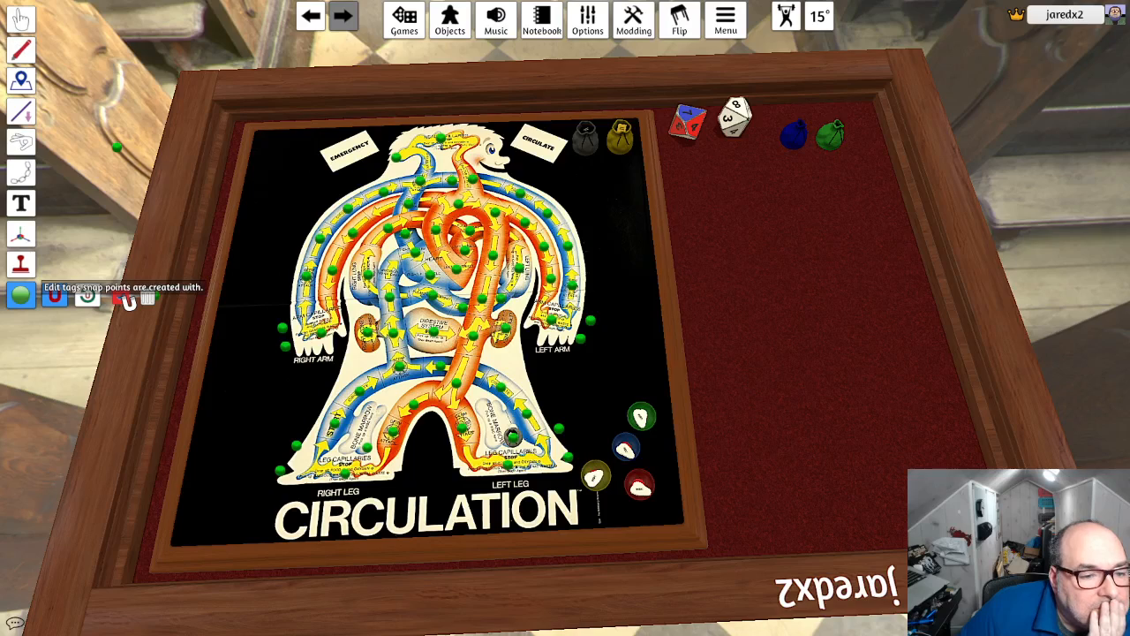
- Check the tags that new snap points are created with, and call up and cancel deleting all snap points
left_click(125, 298)
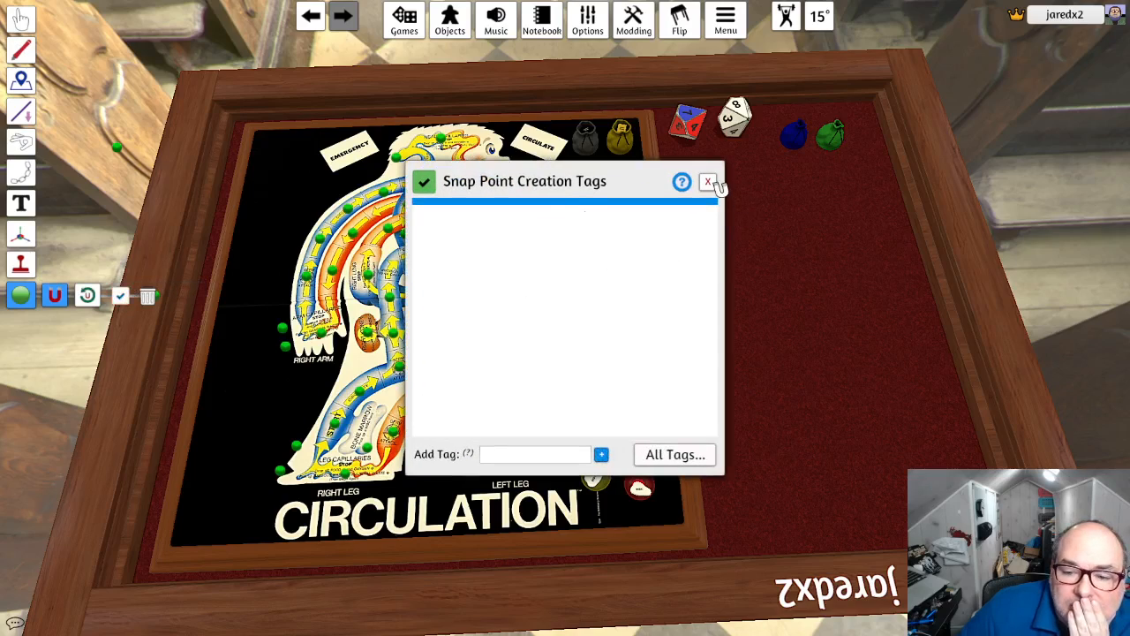
left_click(711, 182)
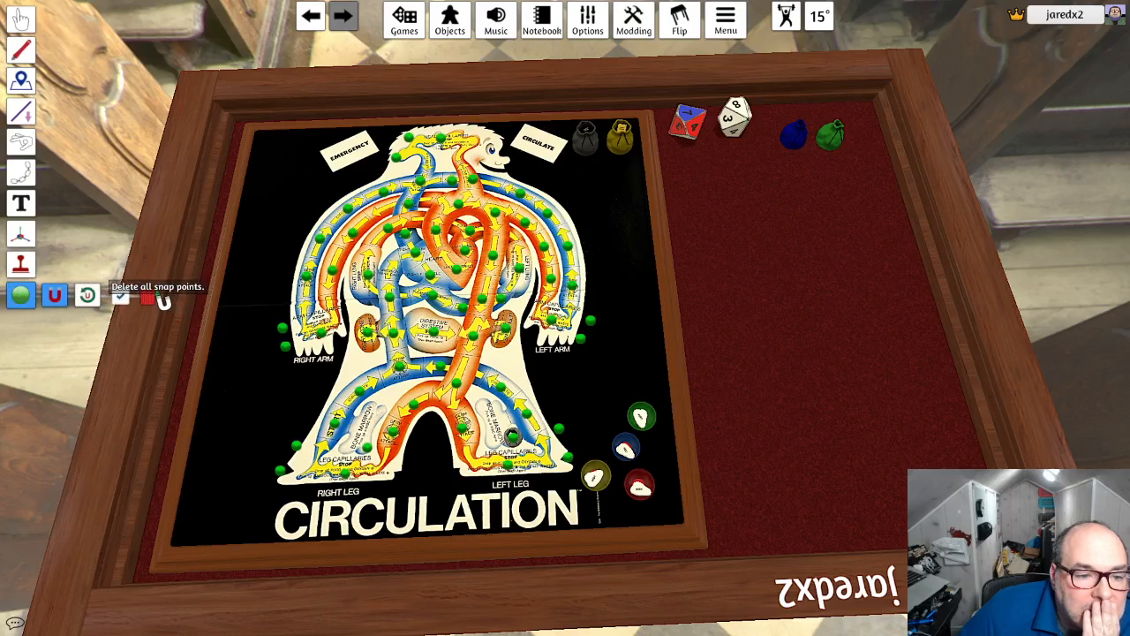
left_click(151, 296)
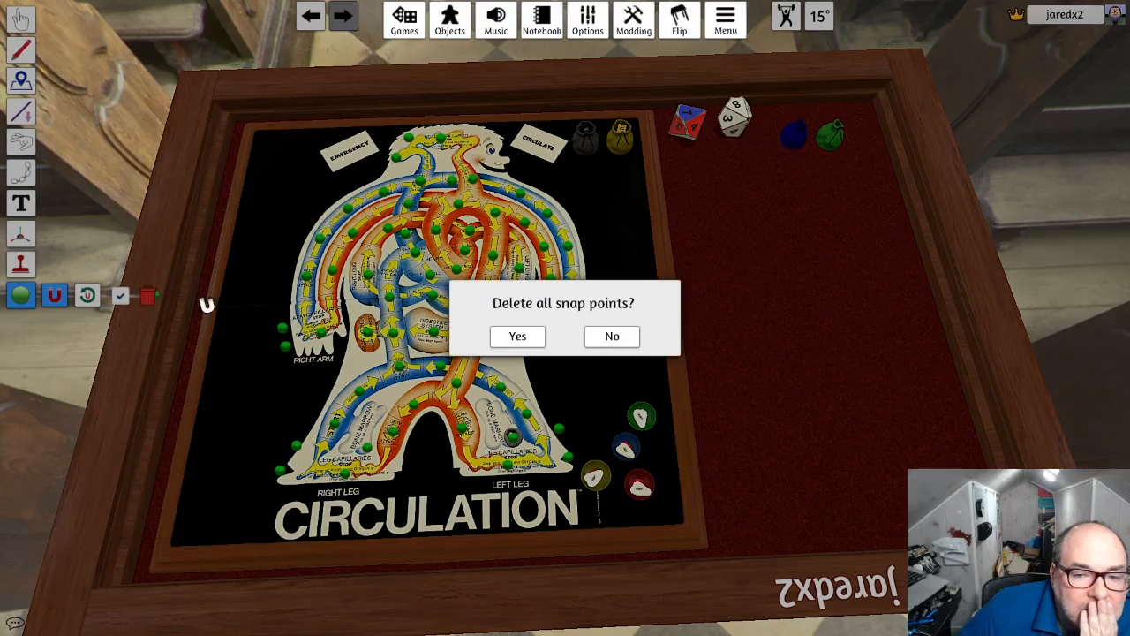
left_click(623, 337)
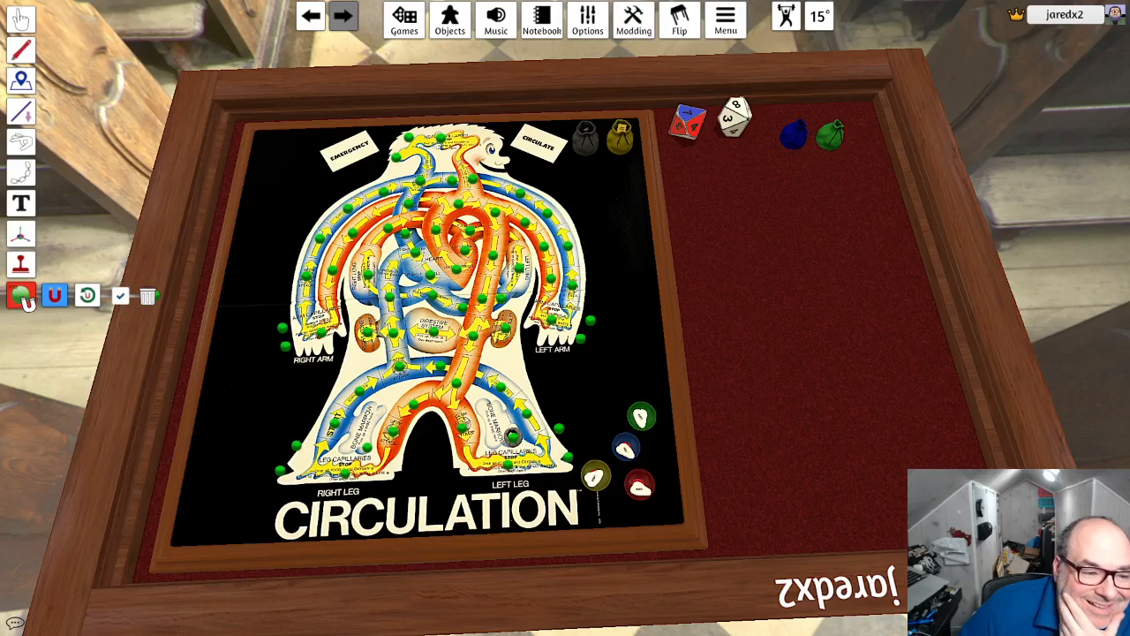
- Leave and reactivate the snap point tool, and open and close the tags of the head's snap point again
left_click(20, 17)
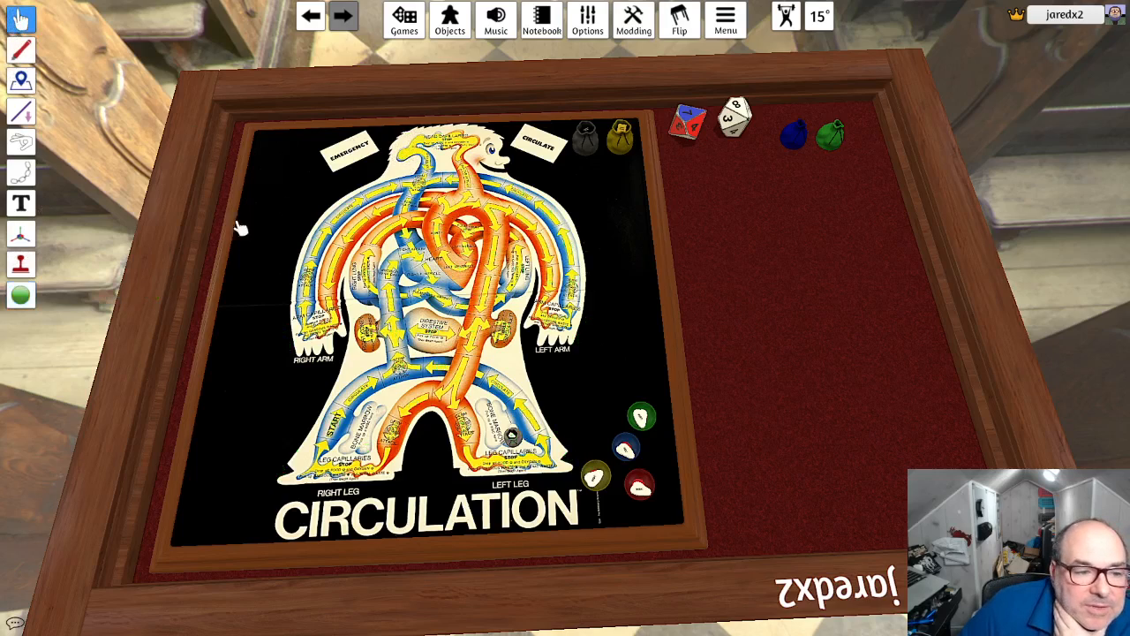
left_click(22, 296)
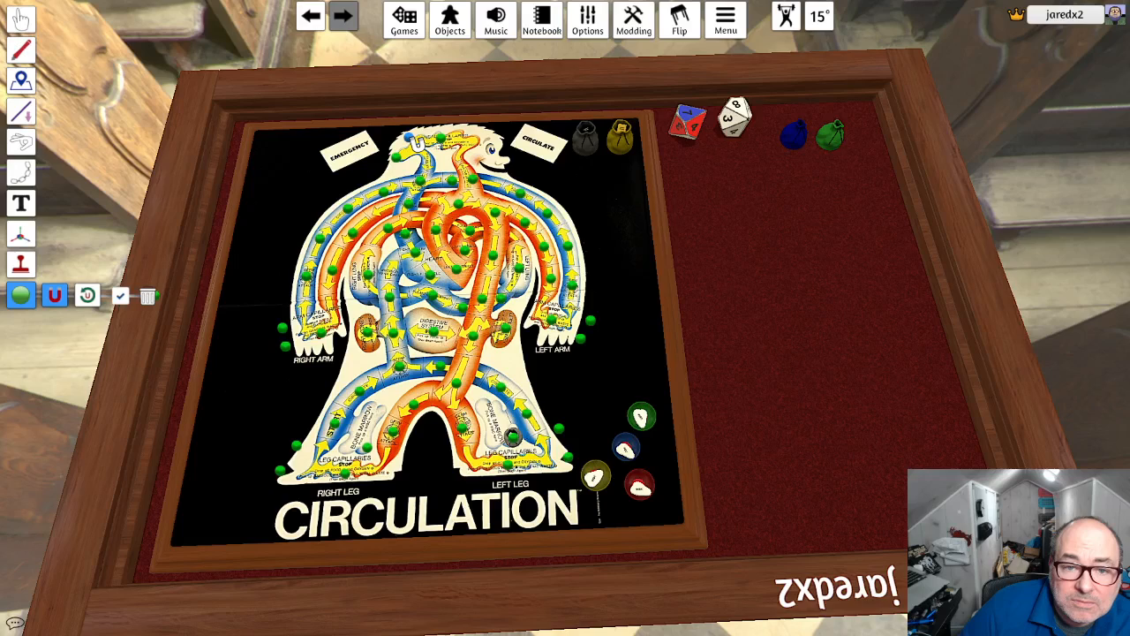
right_click(409, 138)
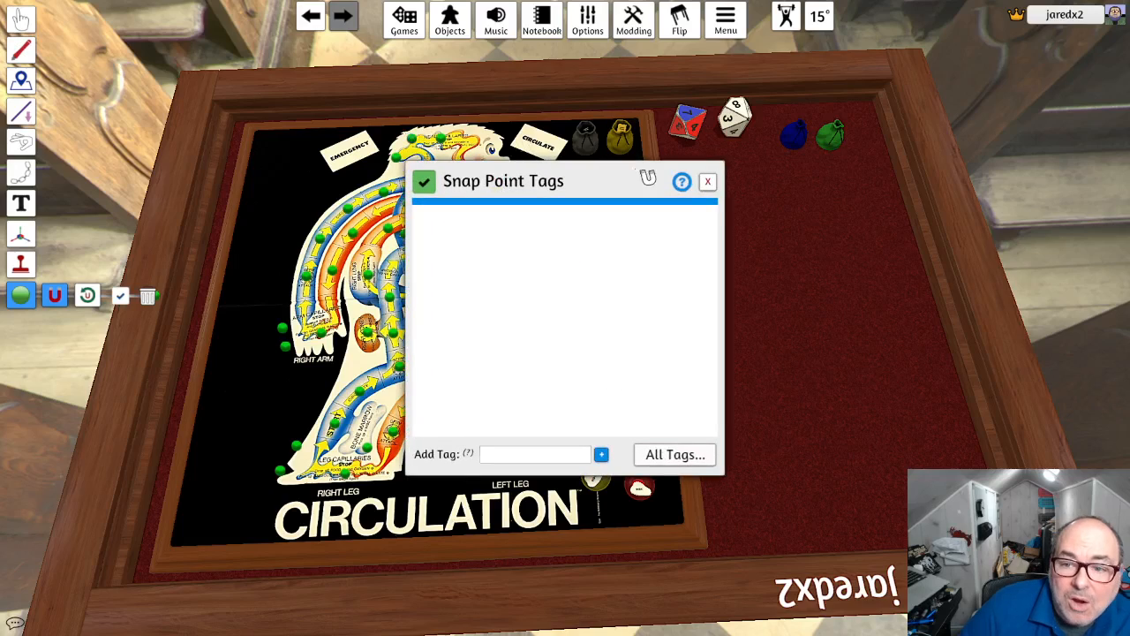
left_click(707, 181)
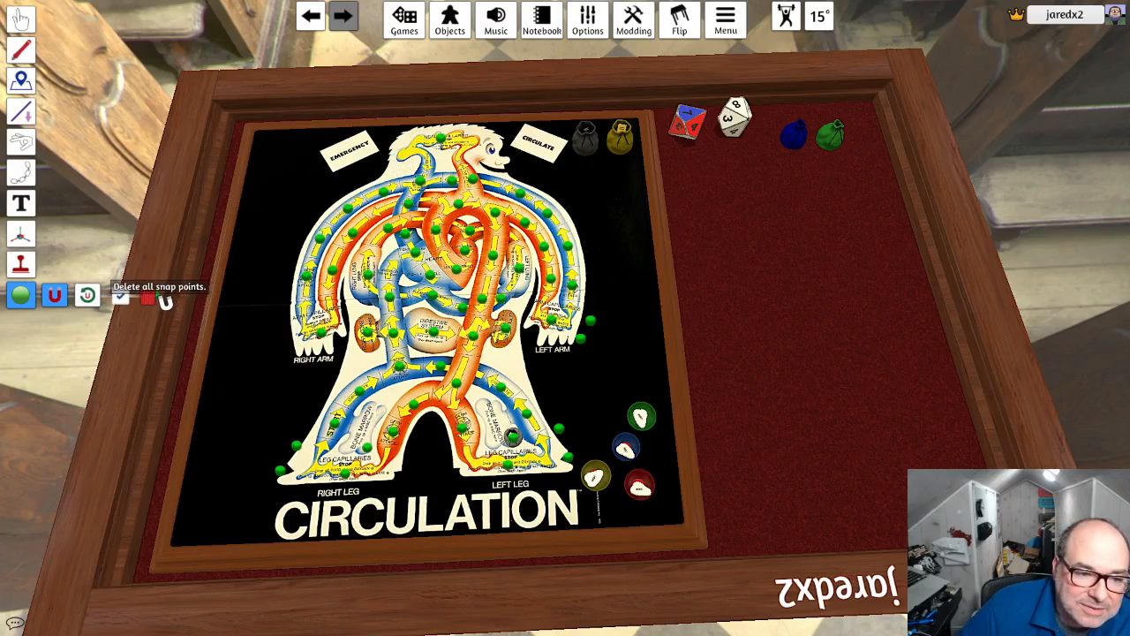
- Cancel deleting all snap points and remove only the stray points beside the arms and the right leg
left_click(147, 297)
left_click(610, 337)
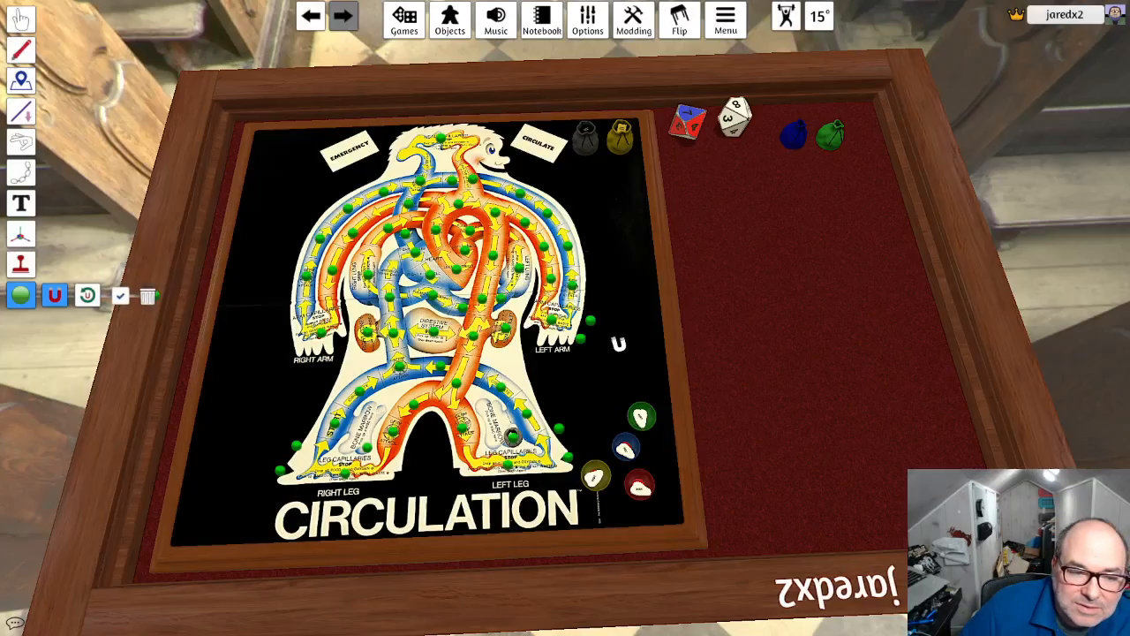
right_click_drag(416, 237, 265, 180)
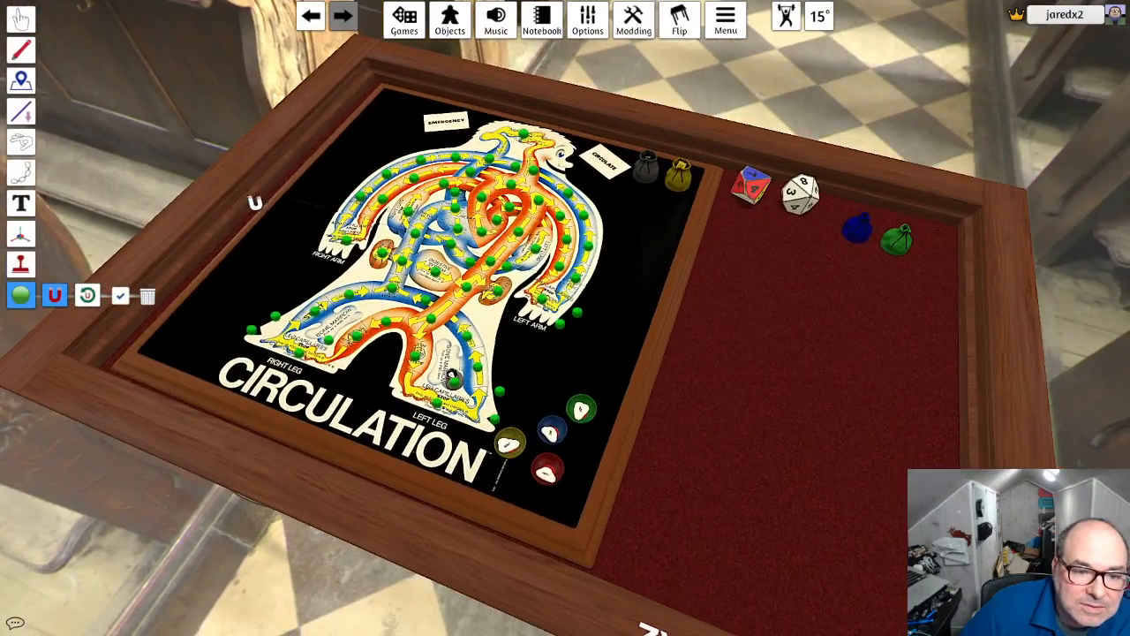
right_click_drag(260, 297, 302, 316)
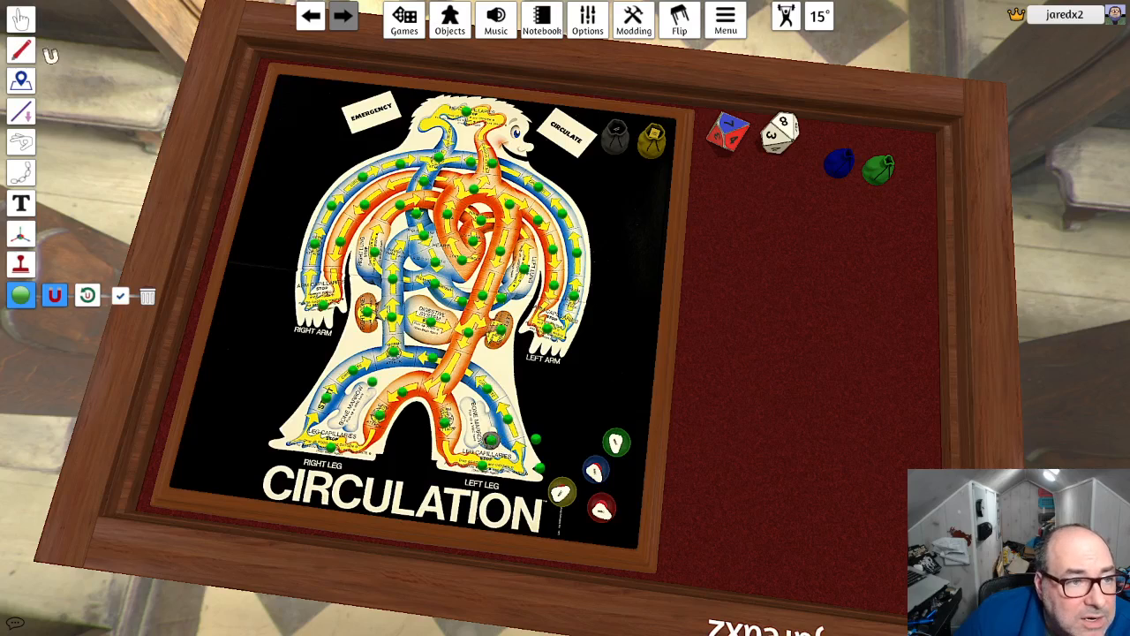
- Place a copy of the left leg's small bag on the right leg's bone marrow area and lock it
left_click(22, 18)
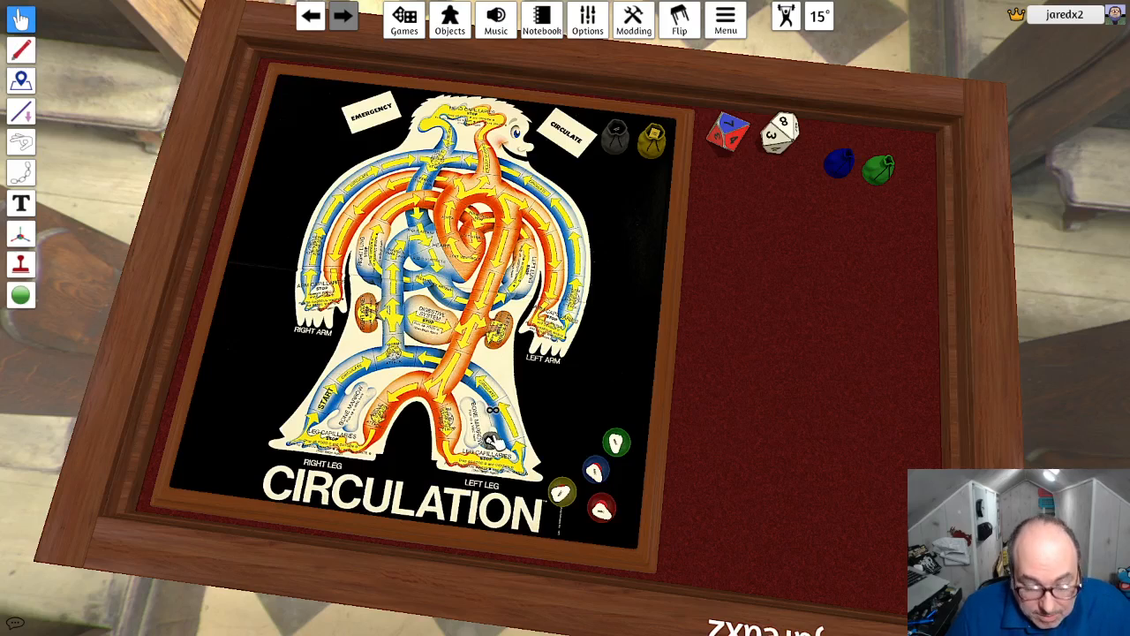
left_click_drag(494, 439, 375, 381)
right_click(376, 381)
mouse_move(456, 422)
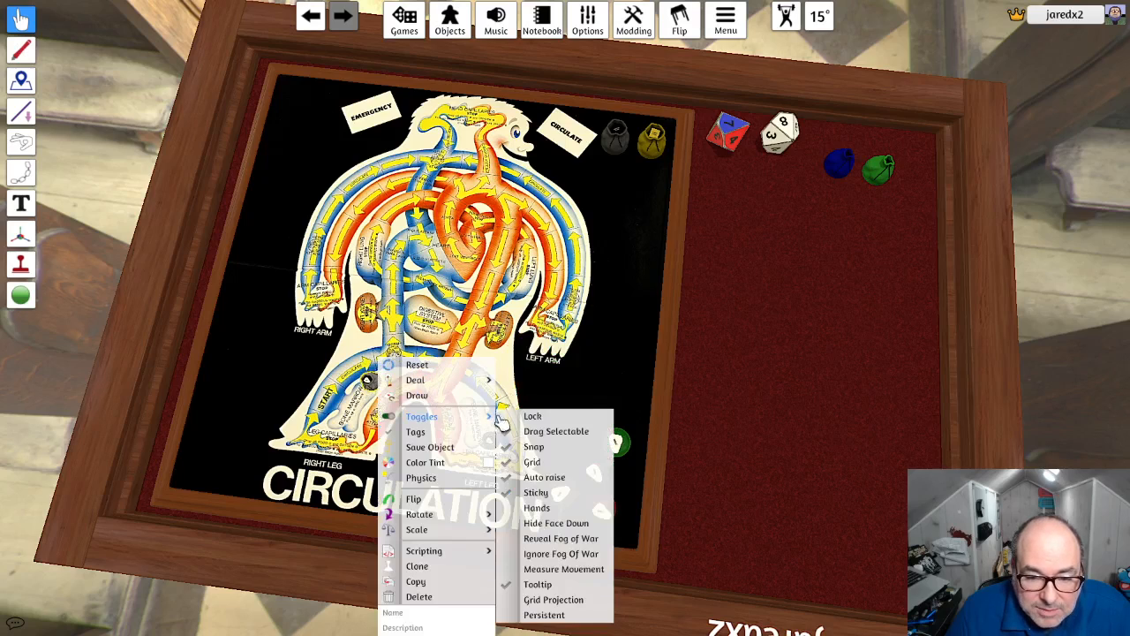
left_click(529, 420)
- Check the toggles of the small bag on the left leg's bone marrow area
right_click_drag(621, 374, 670, 337)
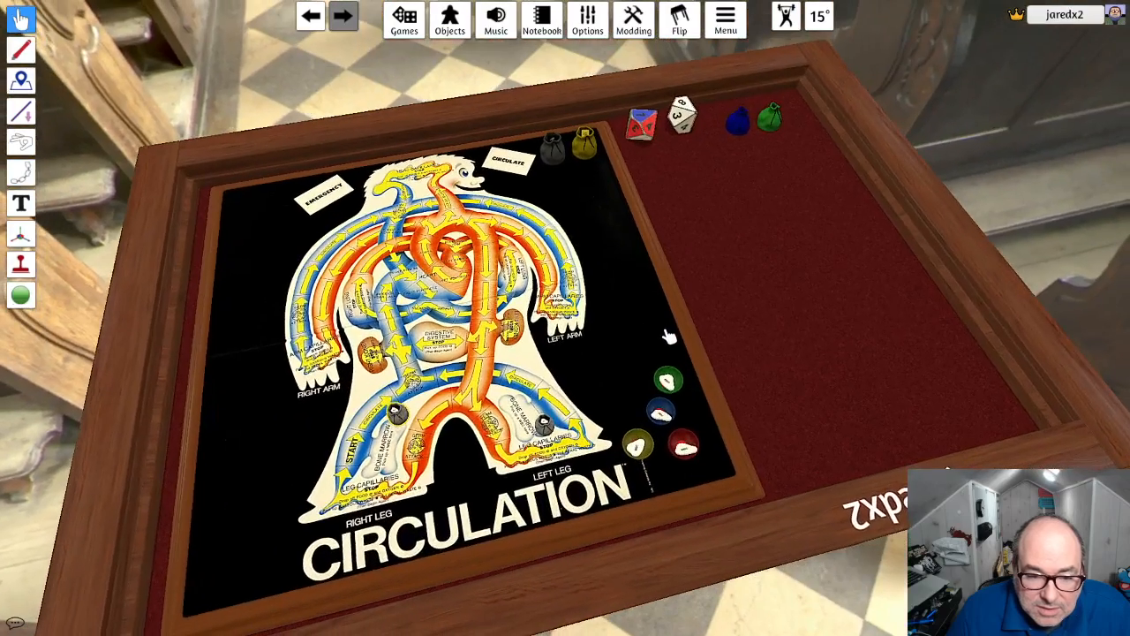
right_click(546, 426)
mouse_move(599, 418)
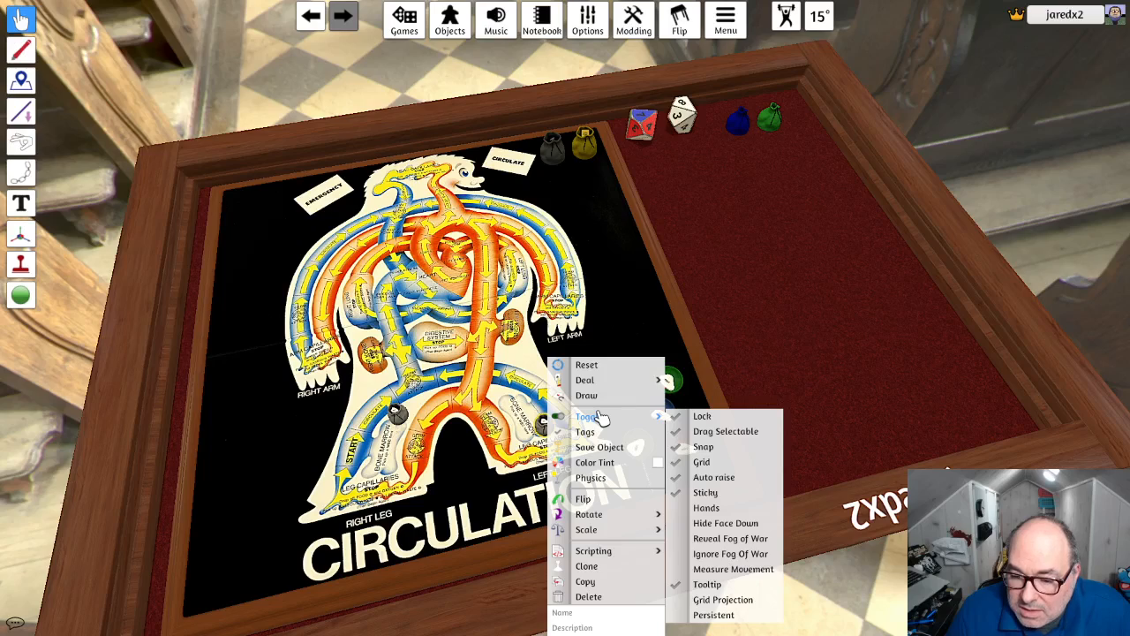
right_click(767, 372)
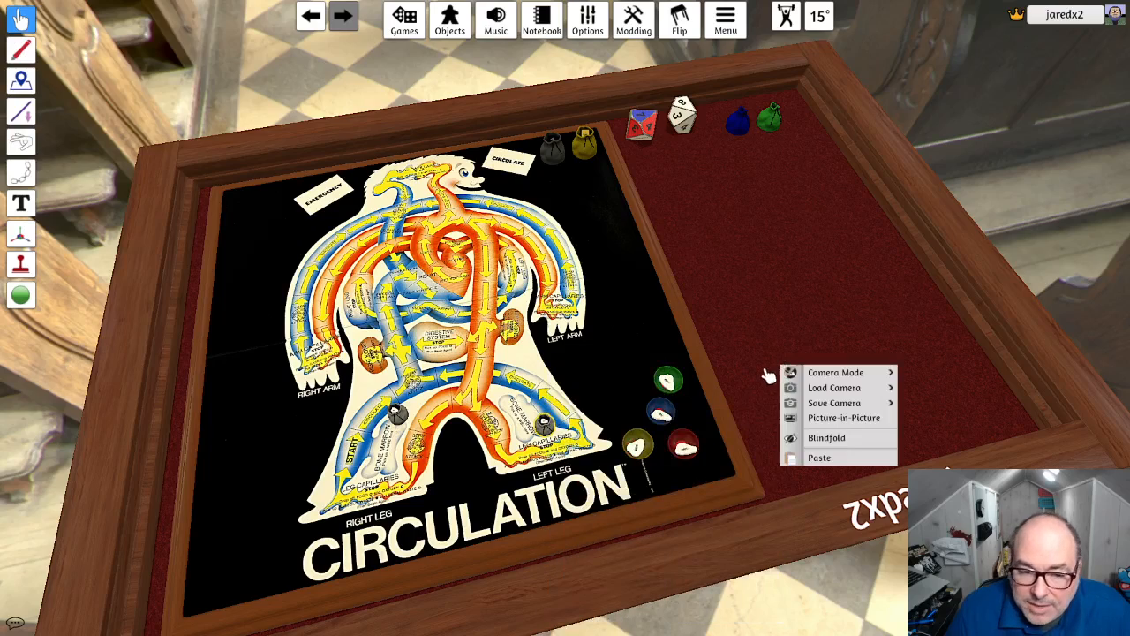
left_click(680, 284)
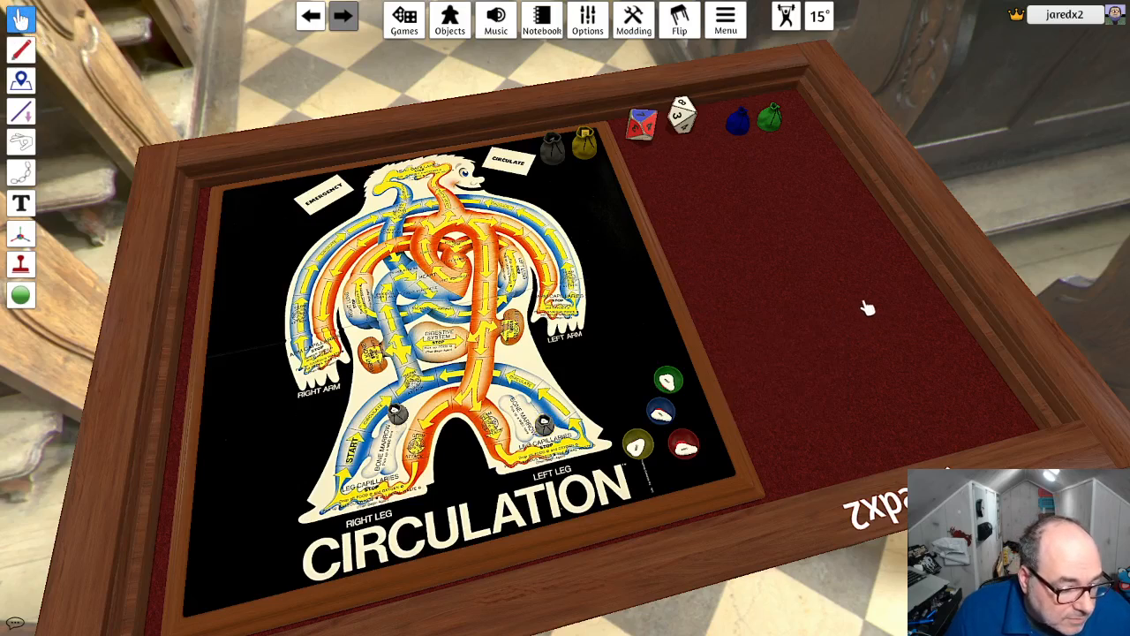
- Name the yellow bag beside the Circulate card Renal Waste
right_click_drag(800, 283, 761, 302)
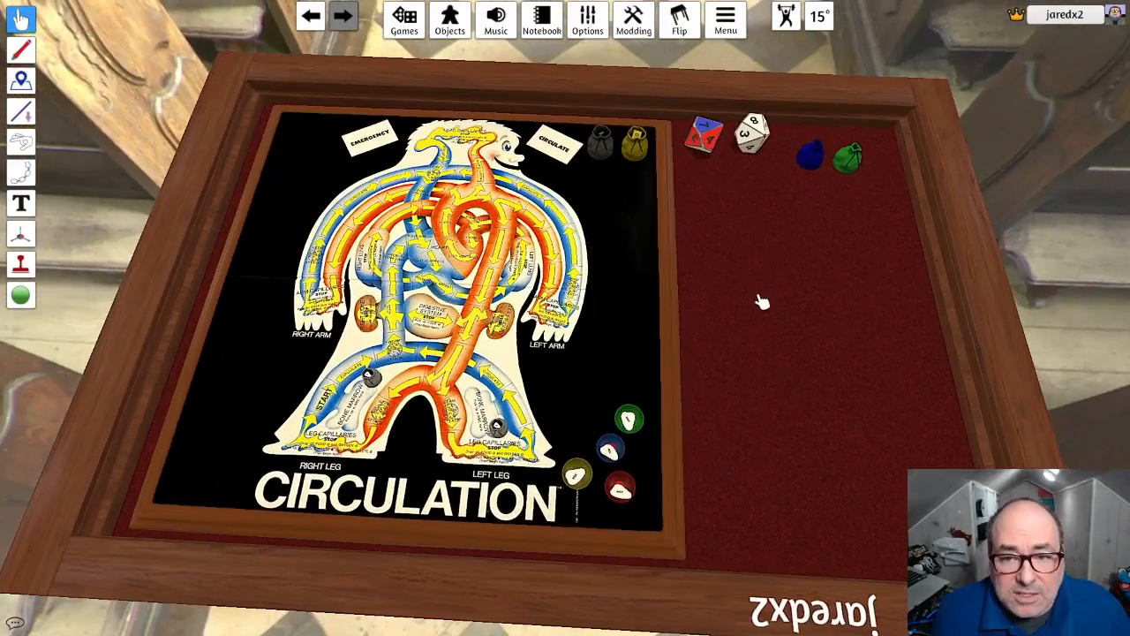
right_click(637, 148)
left_click(653, 404)
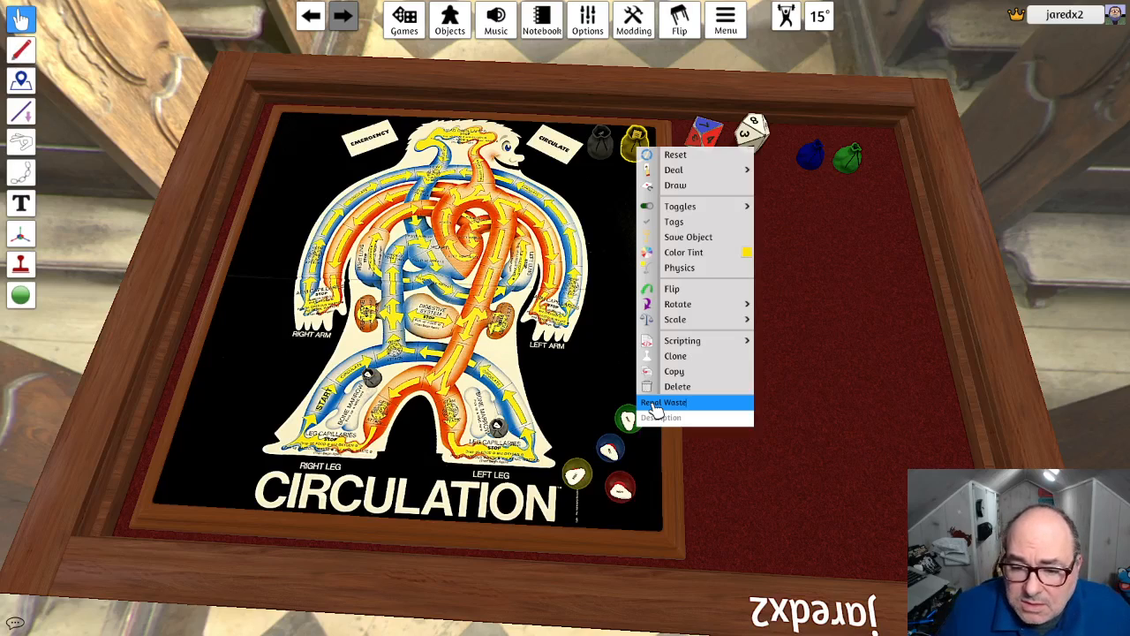
key("Escape")
key("Escape")
left_click(798, 419)
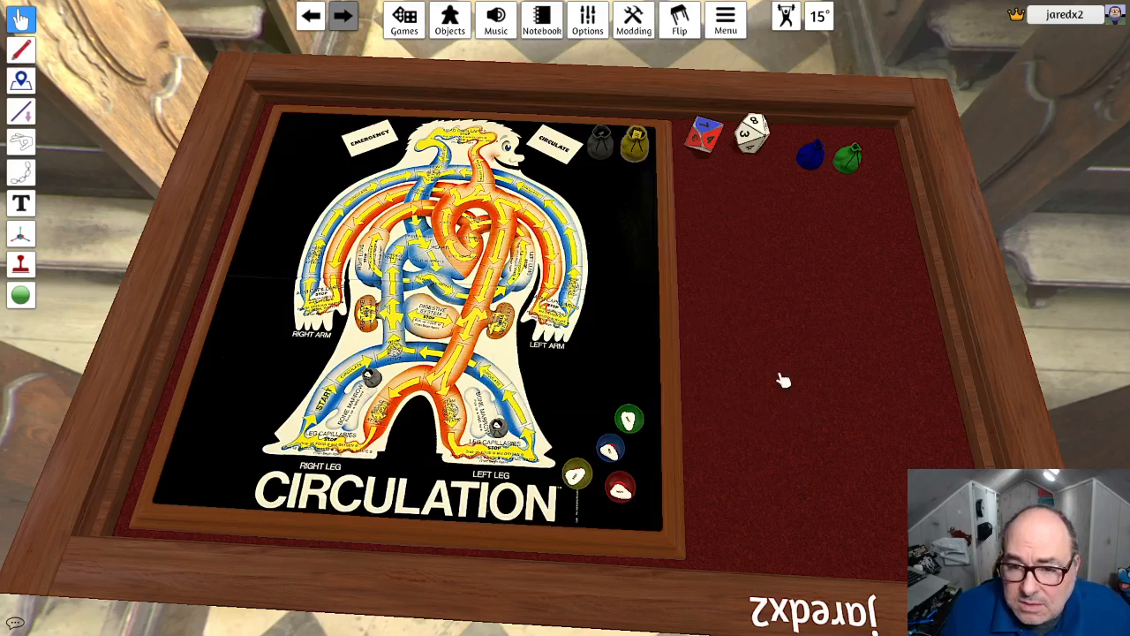
- Examine the dark gray and yellow bags and the labels of their tokens up close
right_click(606, 148)
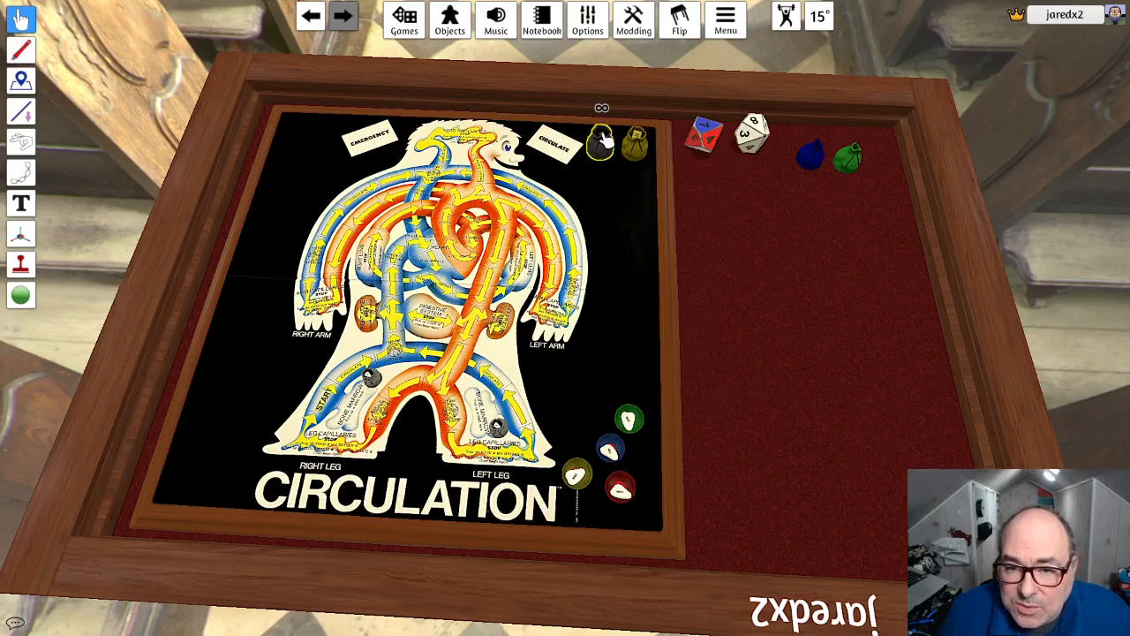
scroll(606, 124, "up", 8)
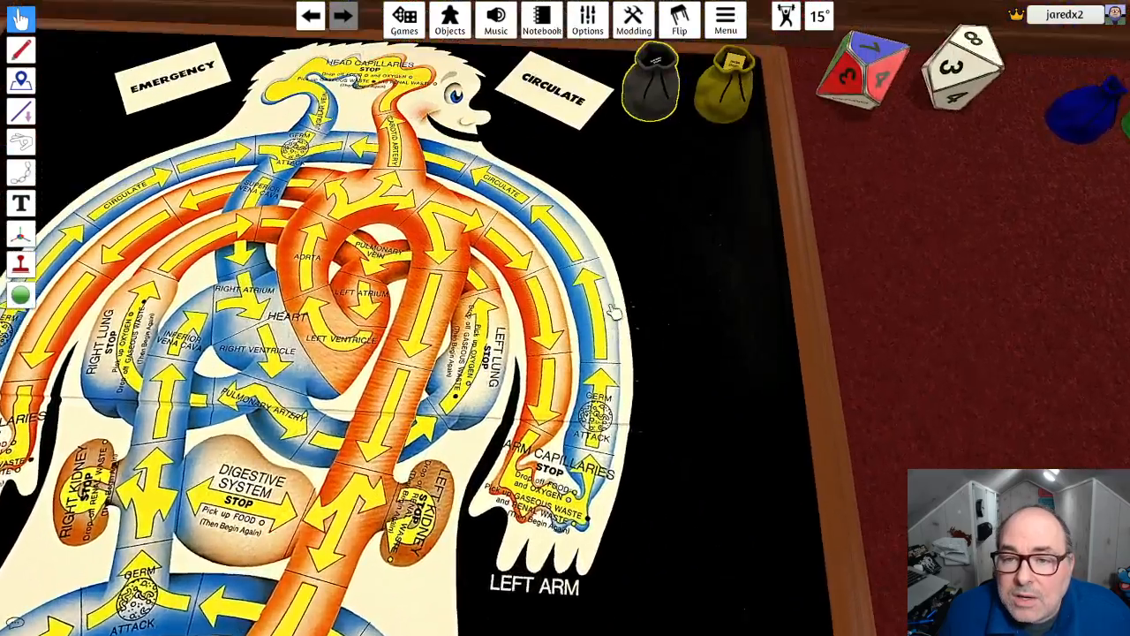
key("w")
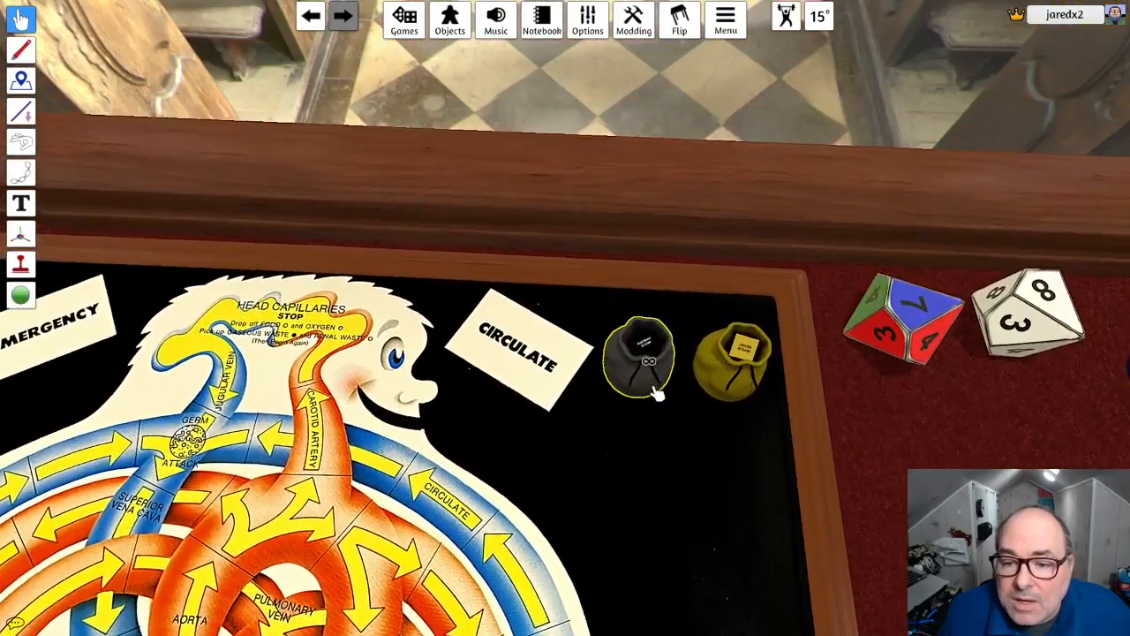
scroll(663, 382, "up", 4)
scroll(702, 372, "down", 2)
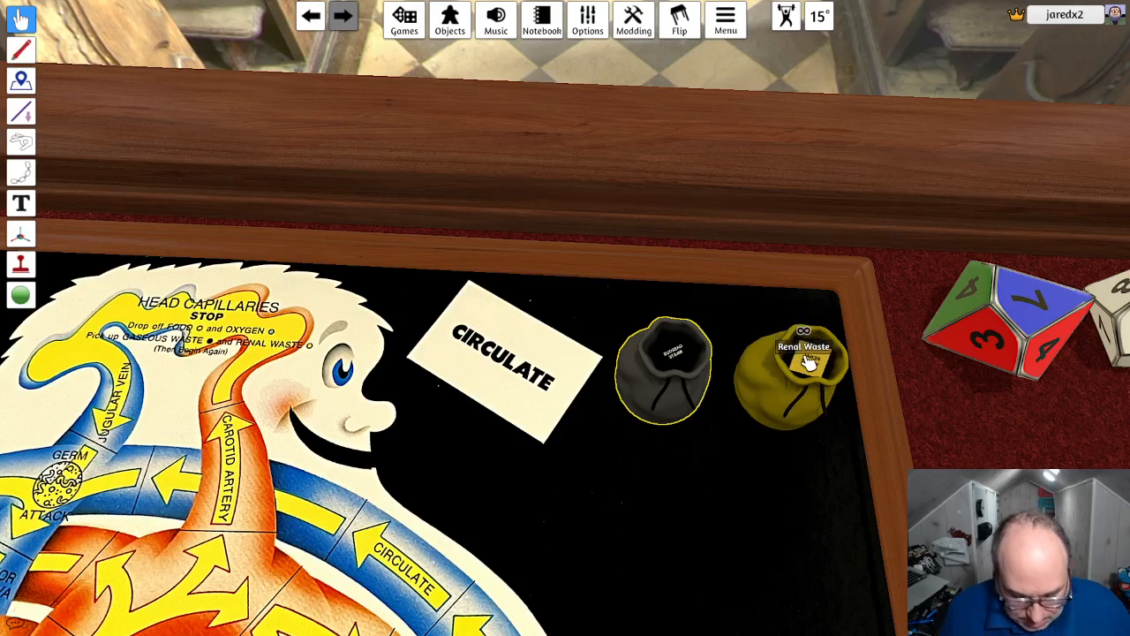
scroll(788, 353, "down", 2)
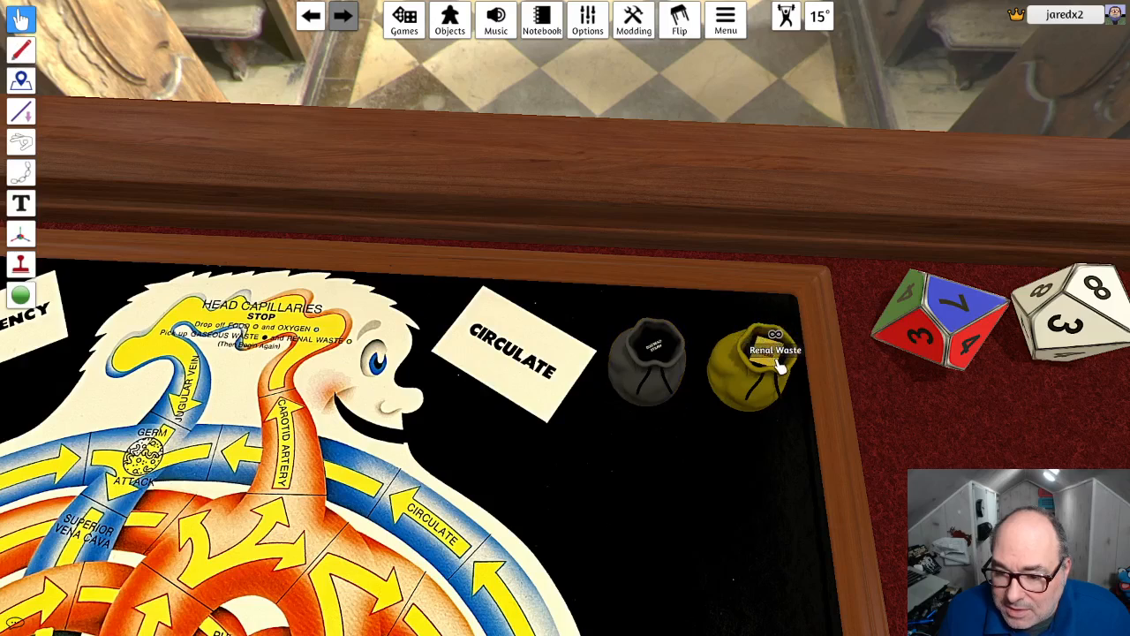
- Reset the yellow Renal Waste bag, refill it with a token taken from it, and check its toggles
left_click_drag(777, 369, 919, 441)
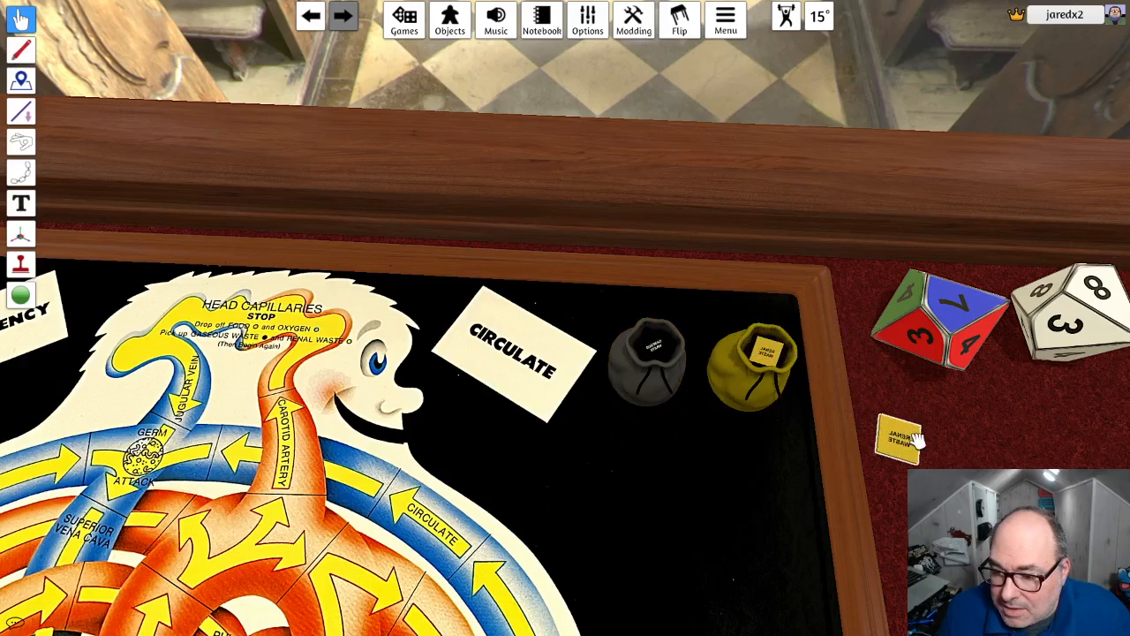
right_click(775, 360)
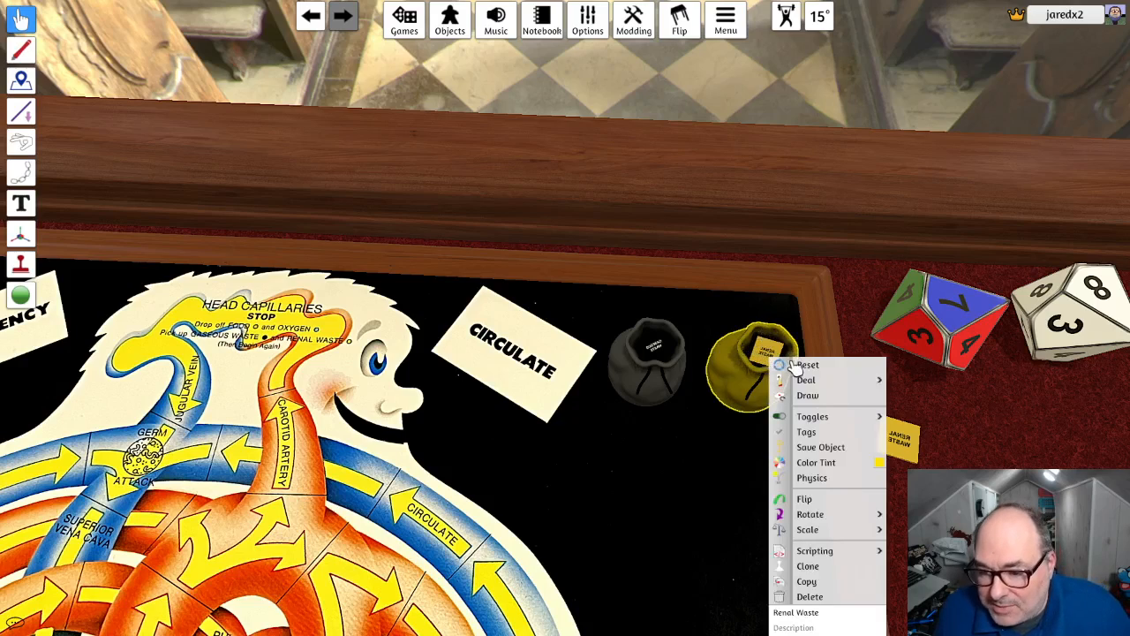
left_click(805, 377)
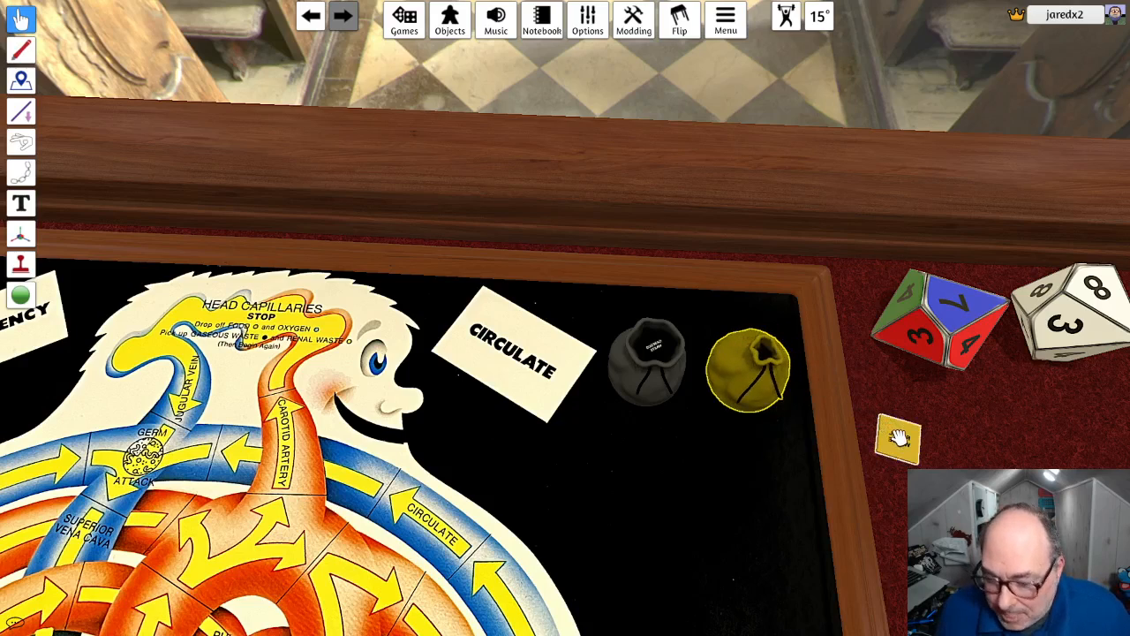
left_click_drag(898, 436, 783, 385)
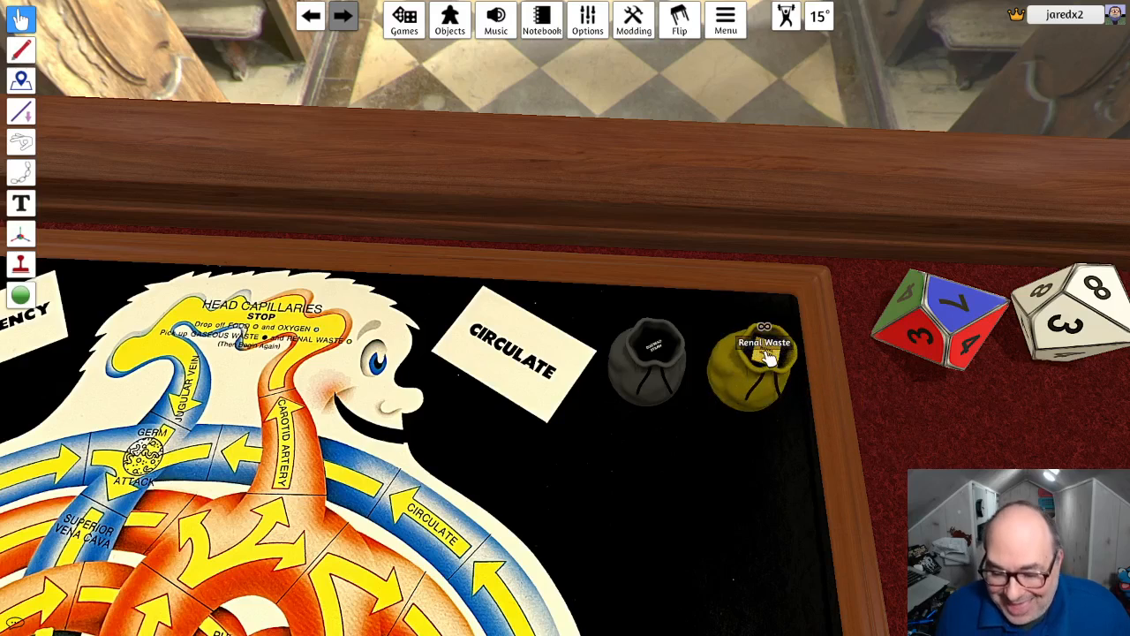
right_click(789, 355)
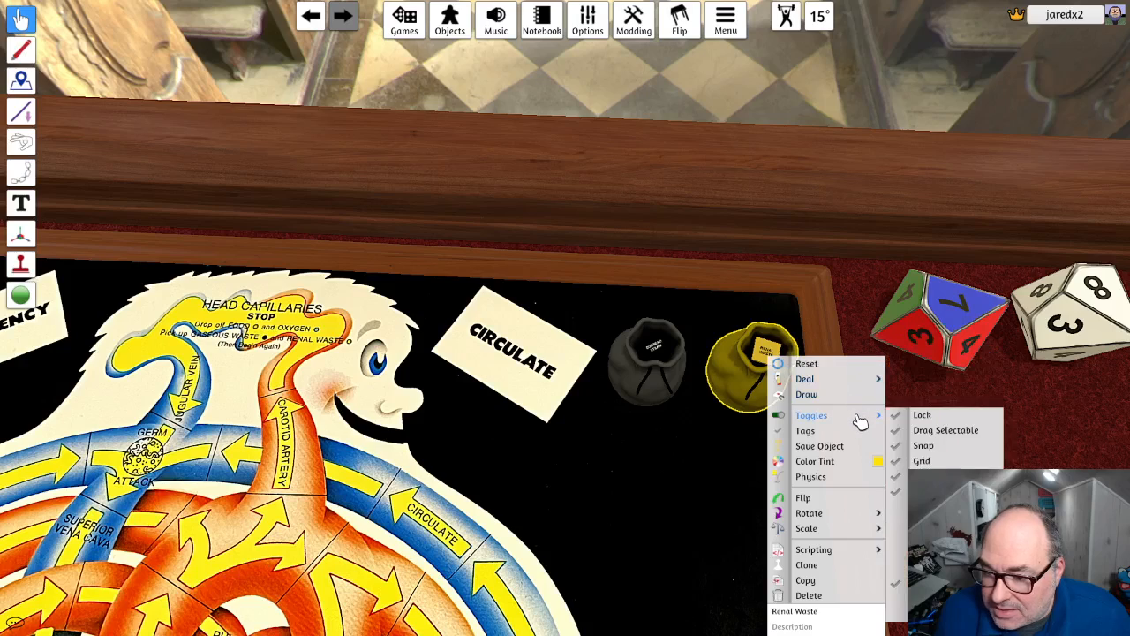
- Reset the dark gray bag and refill it with a gaseous waste token taken from it
right_click(658, 350)
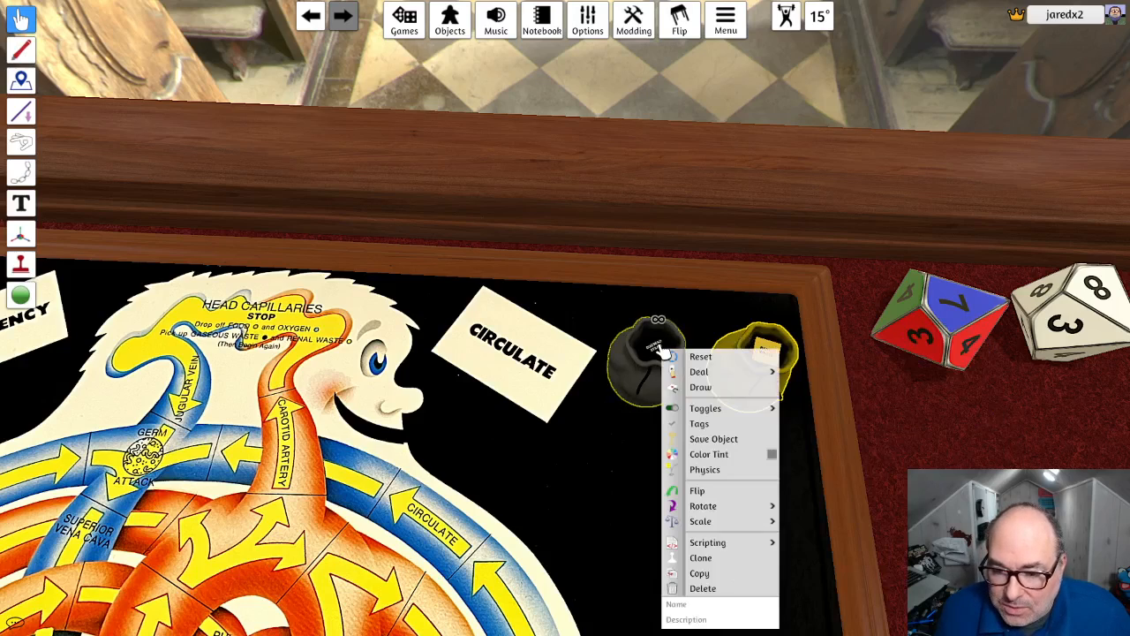
mouse_move(658, 350)
left_mouse_down()
mouse_move(832, 378)
mouse_move(886, 418)
mouse_move(876, 428)
mouse_move(885, 431)
mouse_move(724, 462)
mouse_move(651, 383)
mouse_move(644, 354)
mouse_move(658, 369)
left_mouse_up()
right_click(665, 360)
left_click(702, 386)
- Name the dark gray bag between the Circulate card and the yellow bag Gaseous Waste
right_click(657, 369)
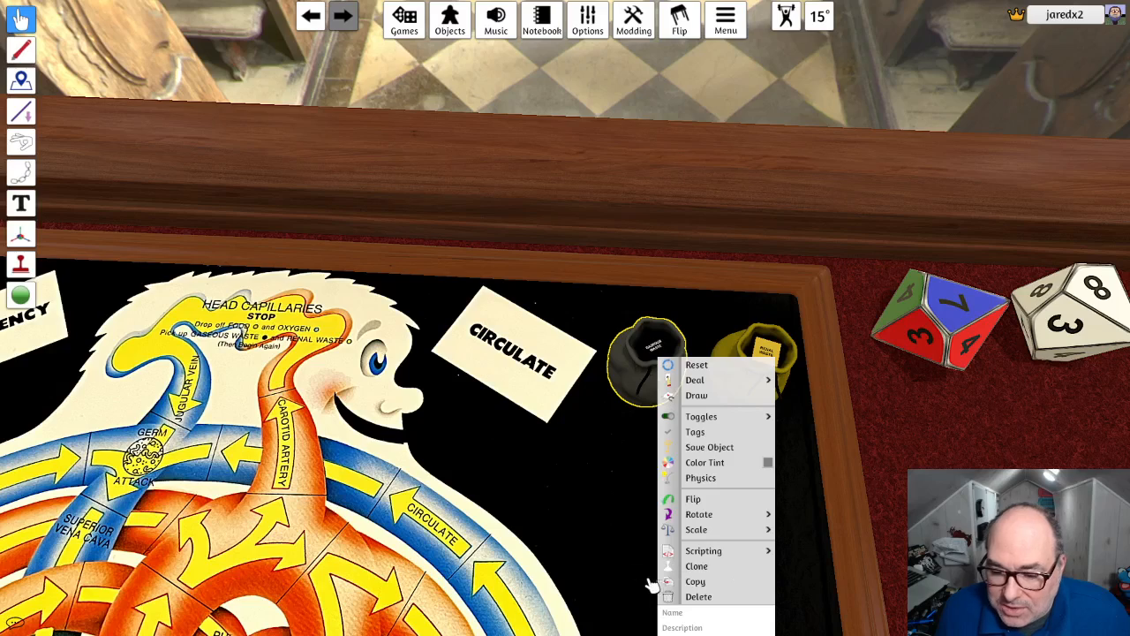
left_click(675, 612)
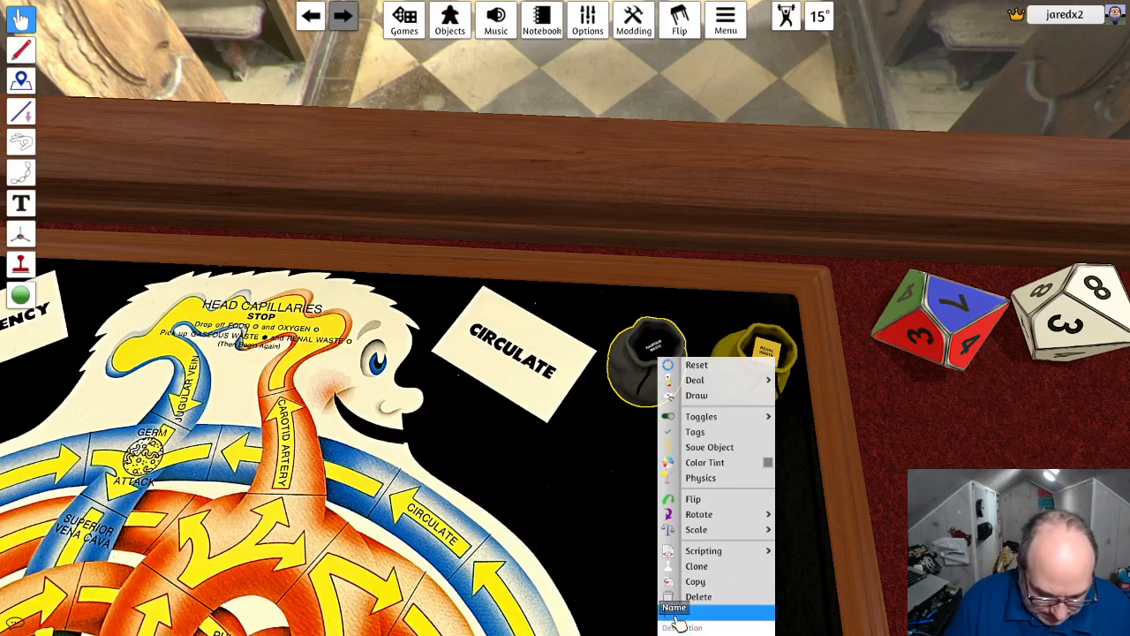
type("Gase")
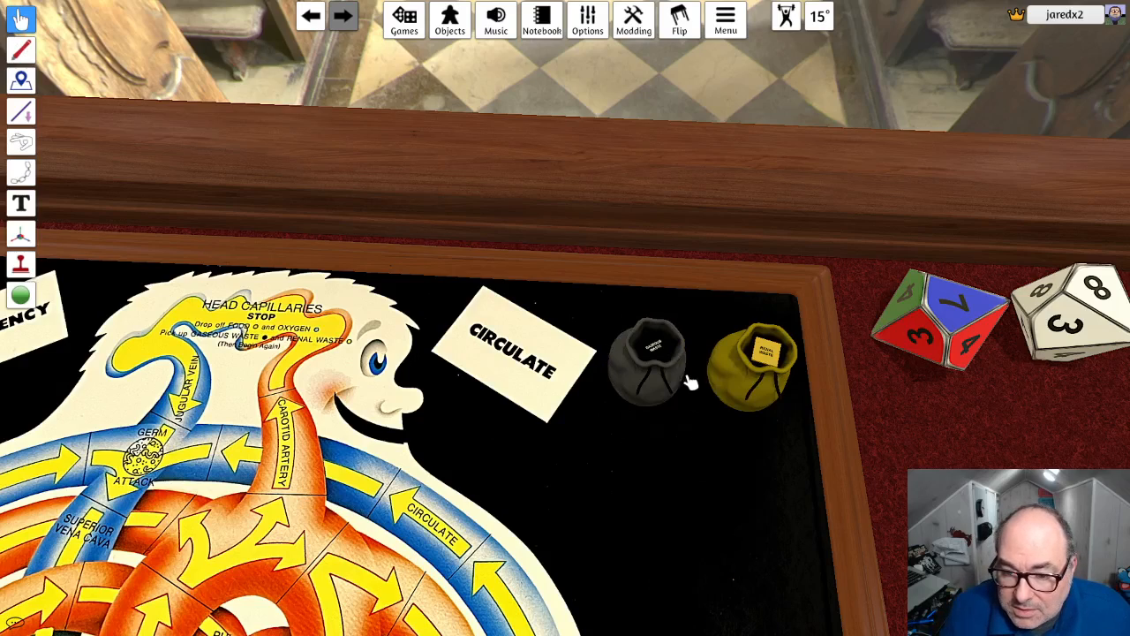
- Examine the two white blood cell bags beside the bone marrow areas and check the names they carry
scroll(750, 364, "down", 6)
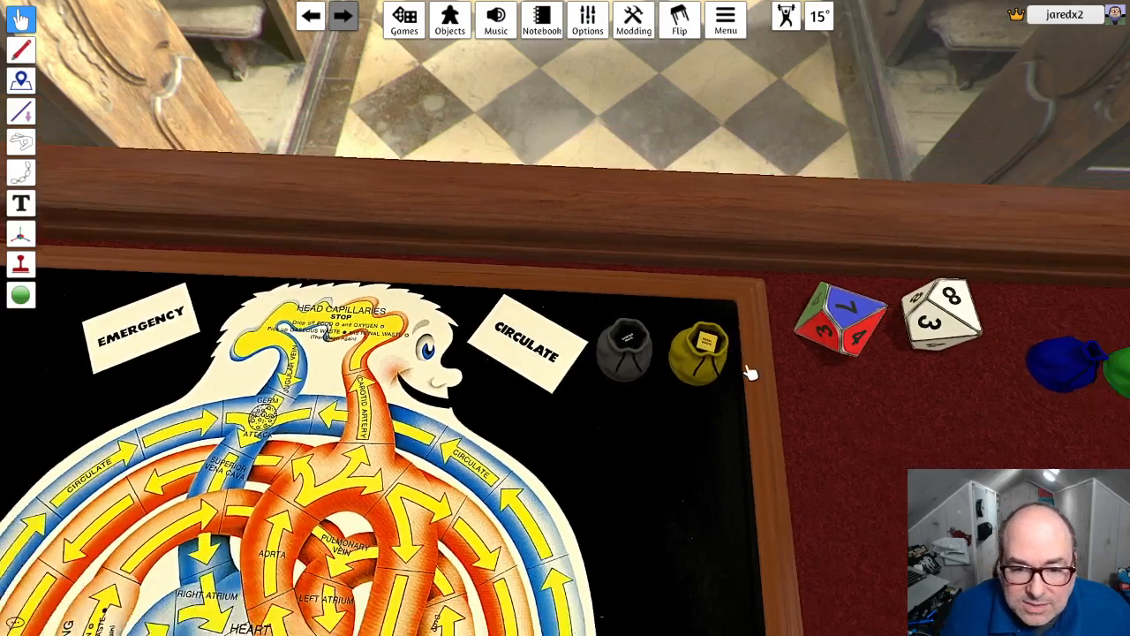
right_click_drag(749, 374, 712, 382)
scroll(698, 420, "down", 4)
right_click_drag(680, 458, 629, 492)
scroll(532, 514, "up", 2)
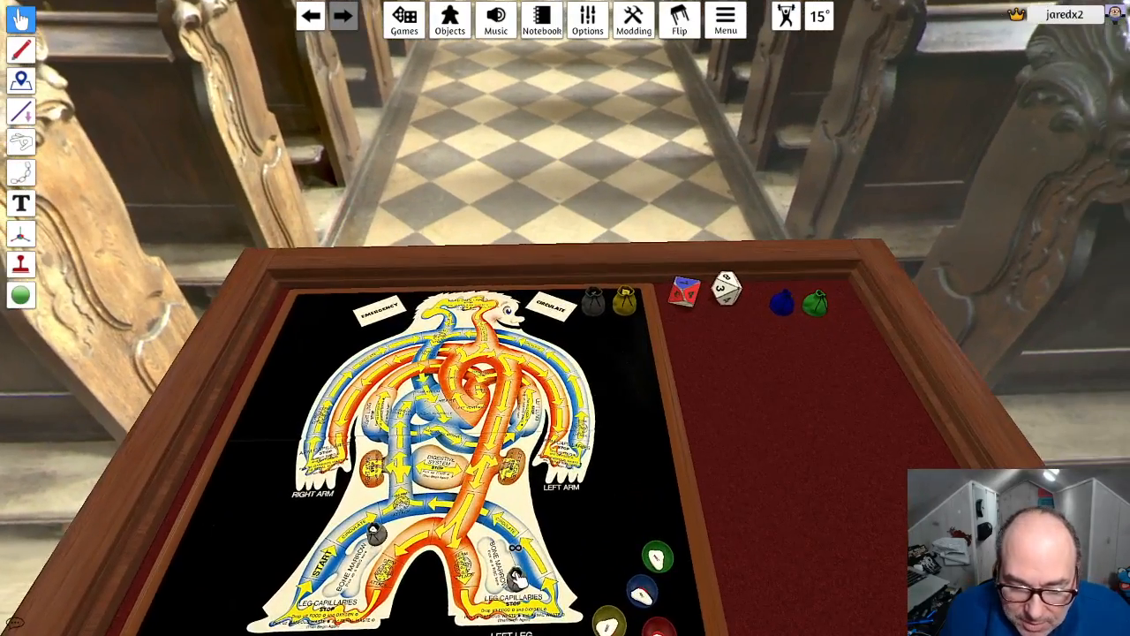
right_click_drag(534, 518, 604, 559)
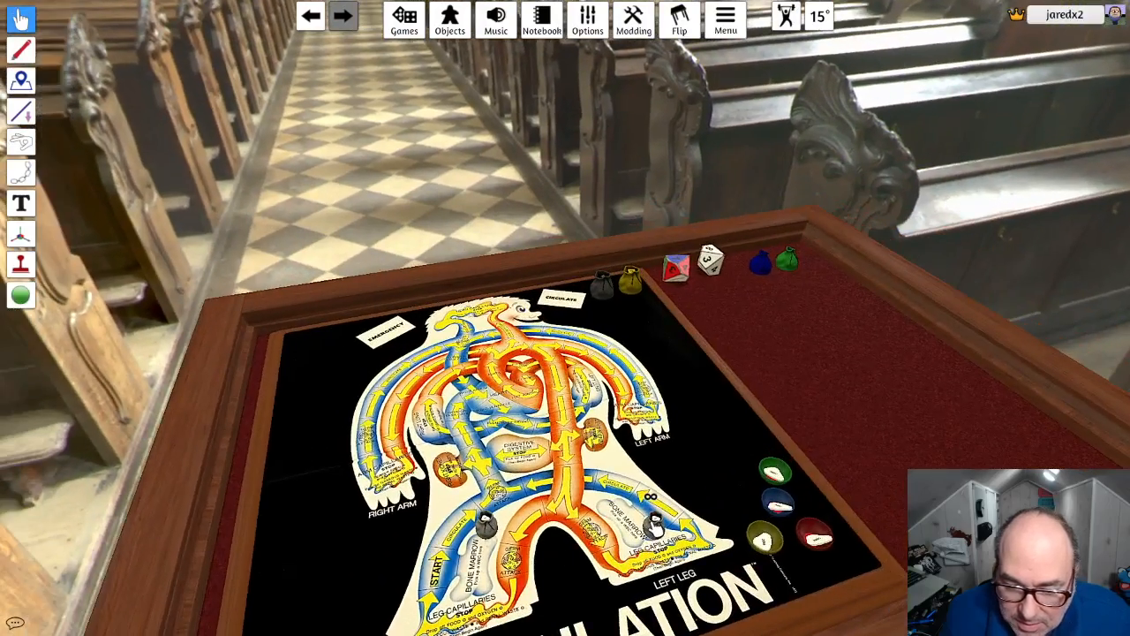
scroll(657, 530, "up", 2)
scroll(668, 504, "down", 4)
key("s")
scroll(662, 420, "up", 4)
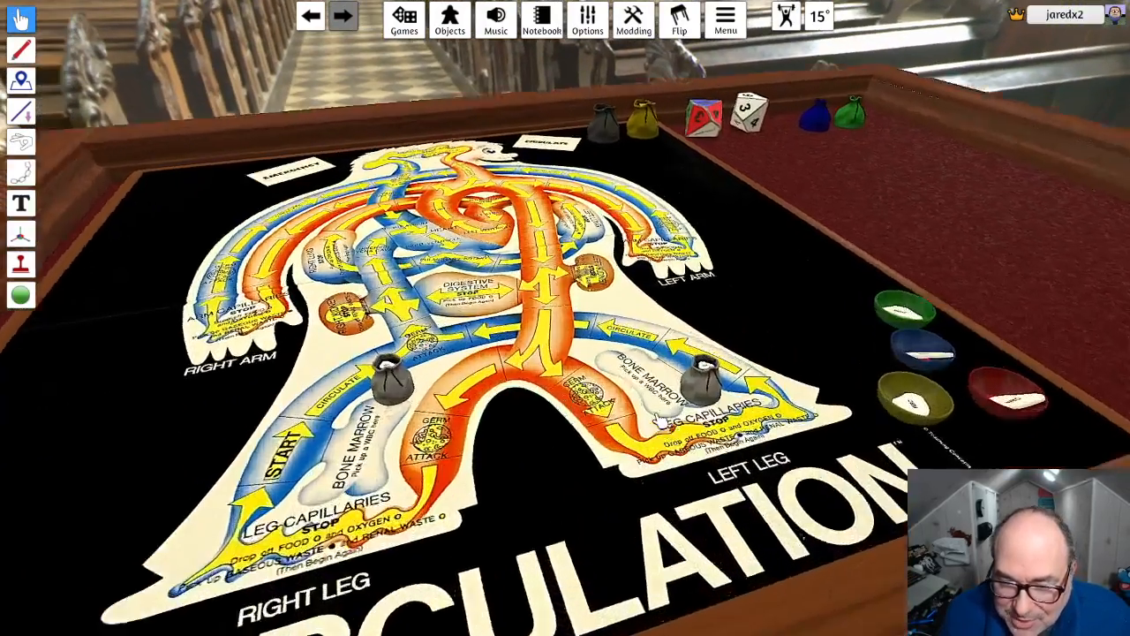
scroll(659, 422, "up", 5)
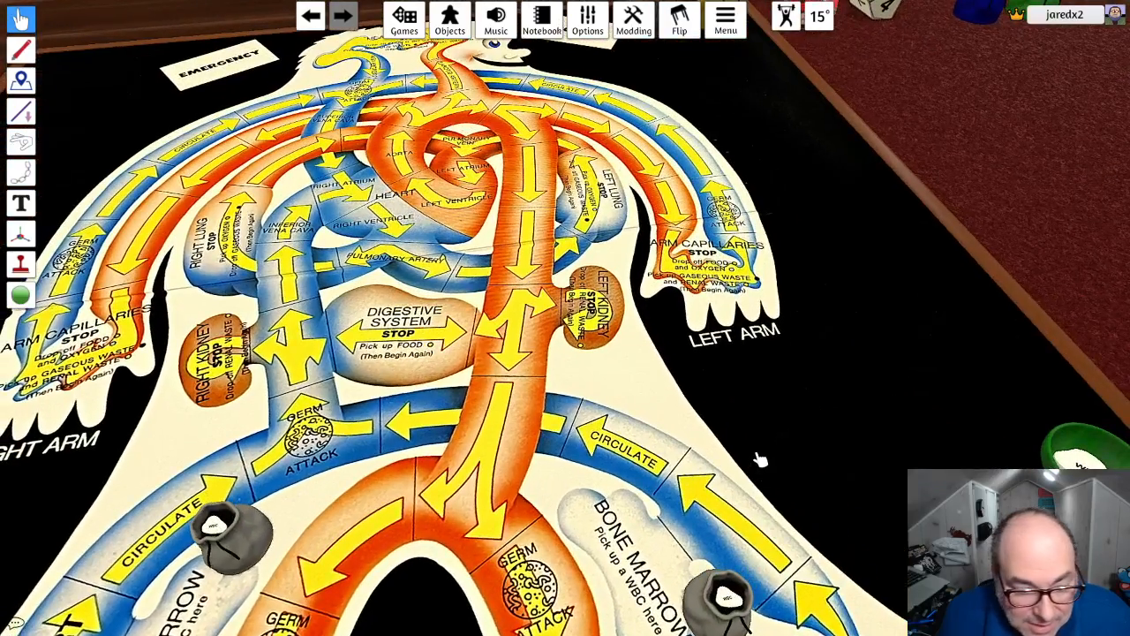
scroll(759, 455, "down", 2)
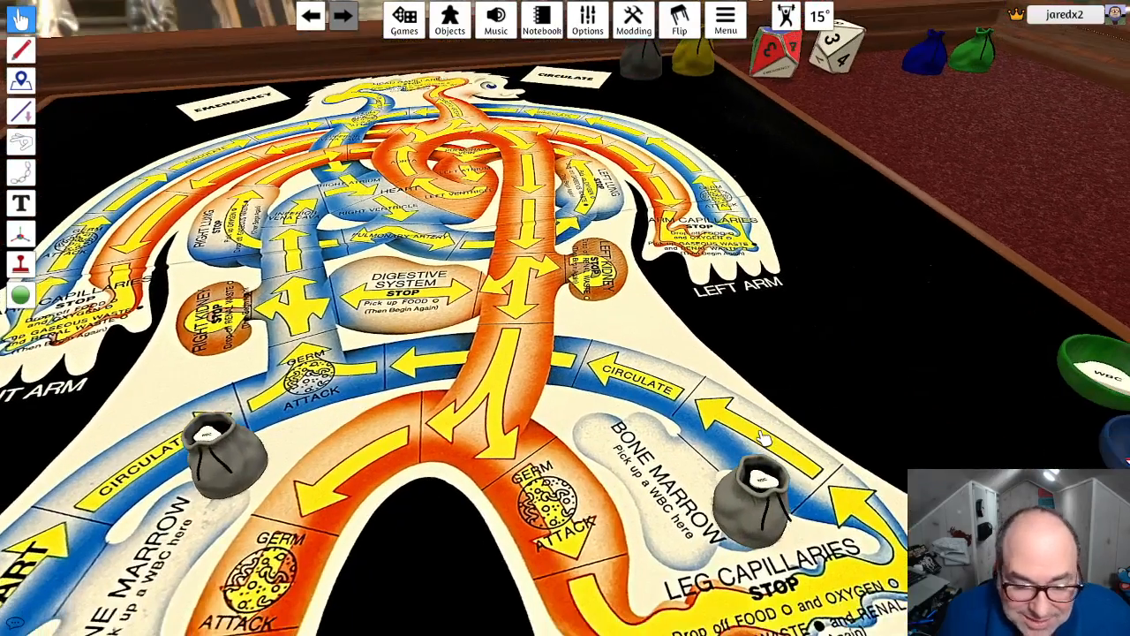
right_click(760, 521)
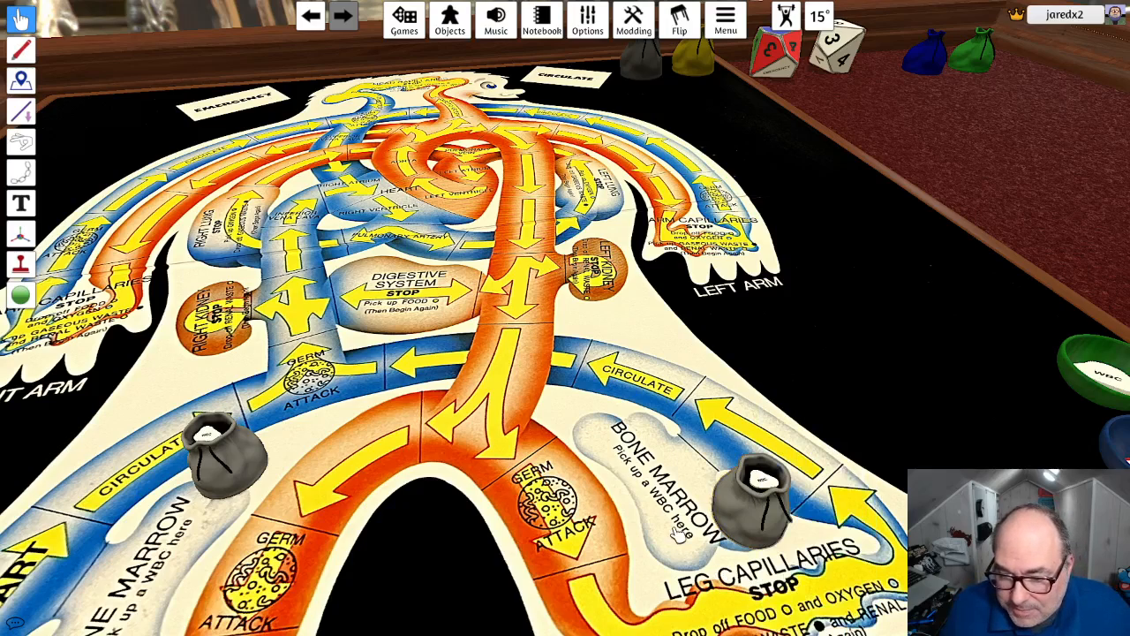
right_click(232, 456)
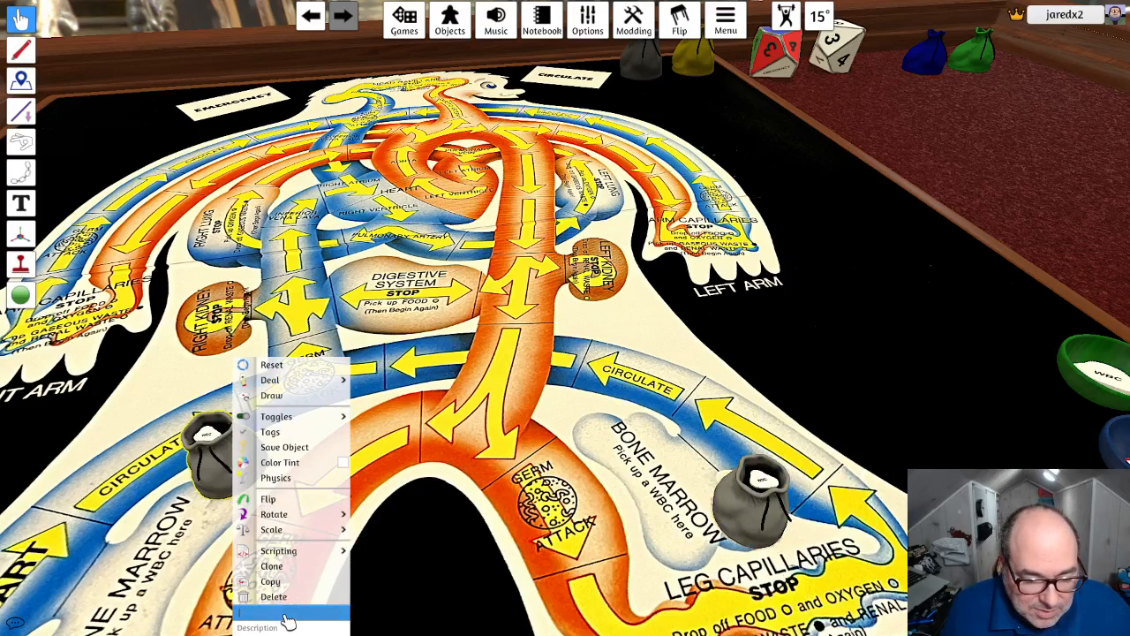
left_click(395, 571)
- Name the white blood cell tokens lying in the yellow, green and blue bowls WBC
scroll(509, 561, "down", 3)
right_click_drag(684, 546, 745, 555)
right_click(831, 542)
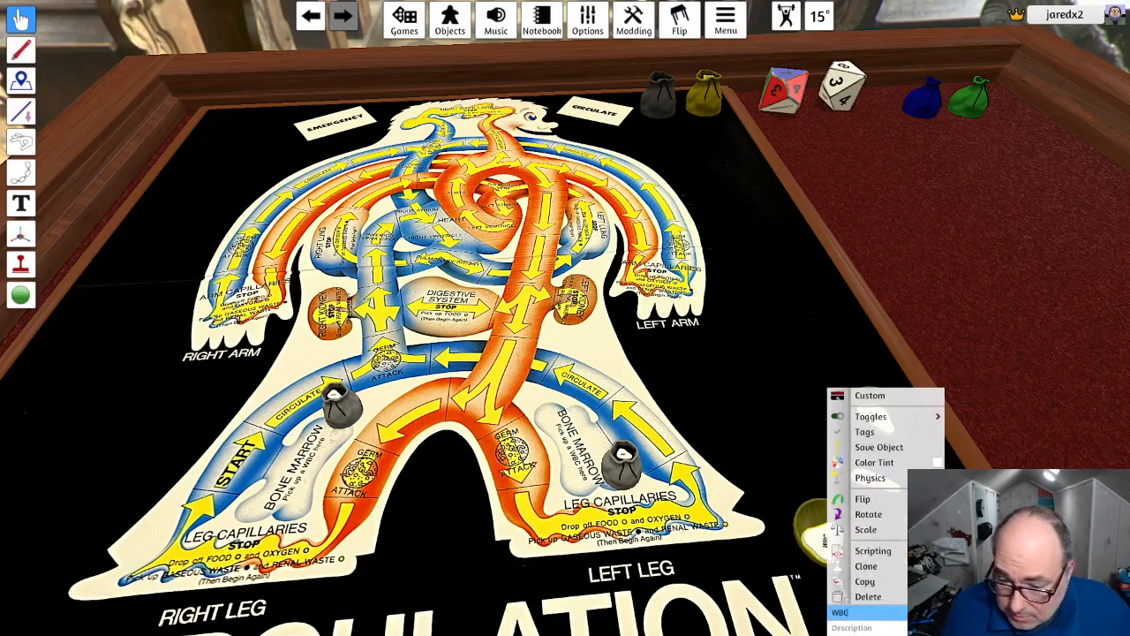
left_click(855, 615)
right_click(874, 396)
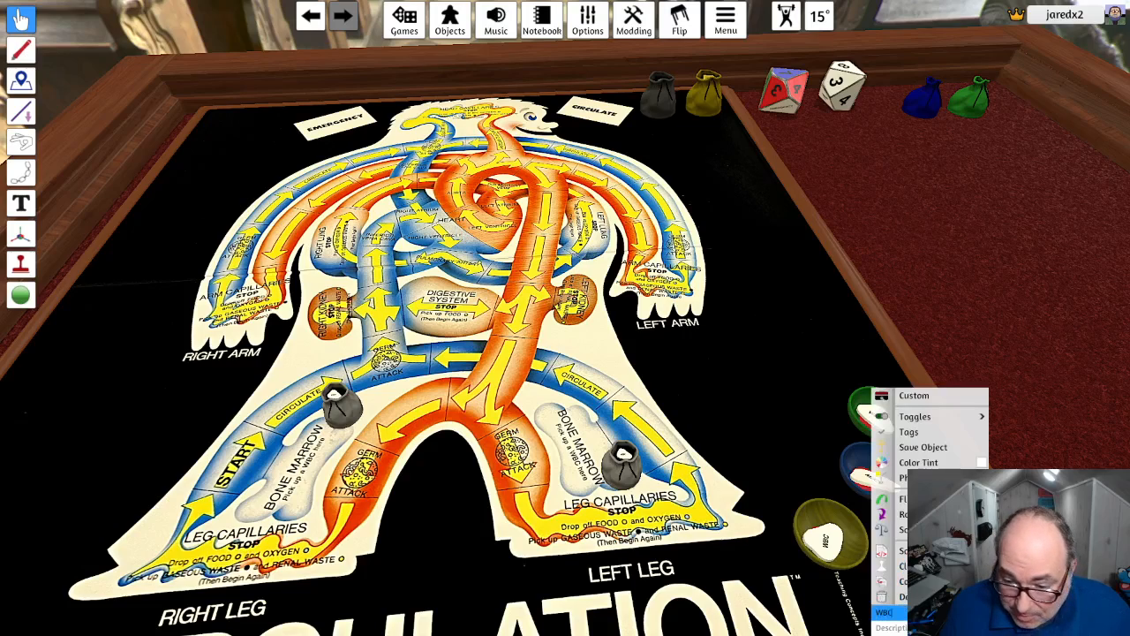
key("Return")
right_click(871, 482)
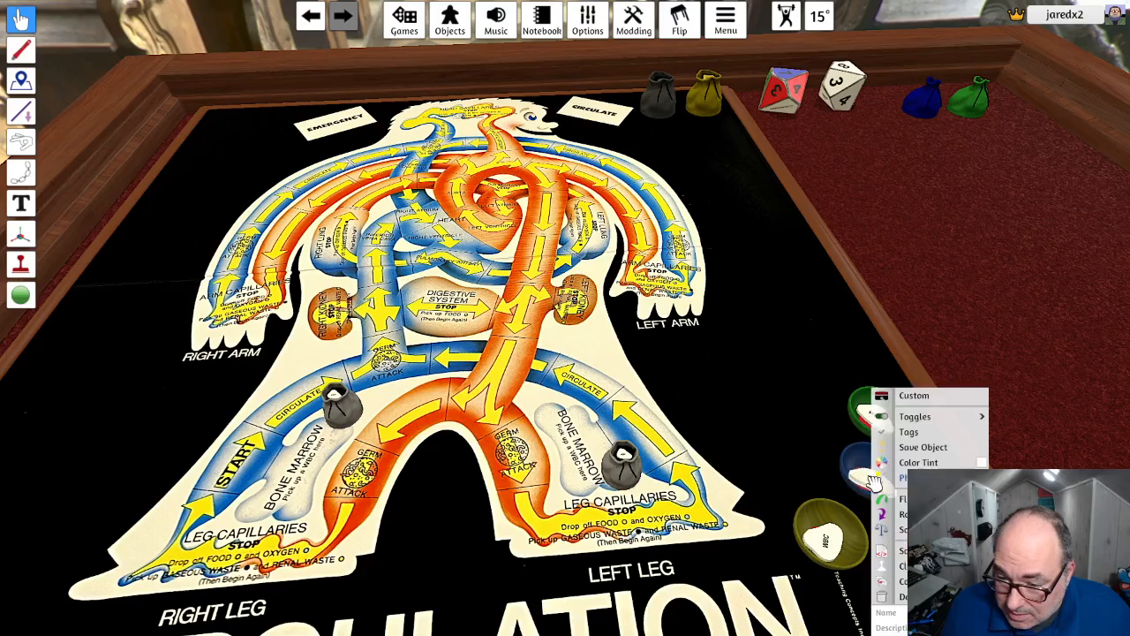
left_click(890, 612)
type("WB")
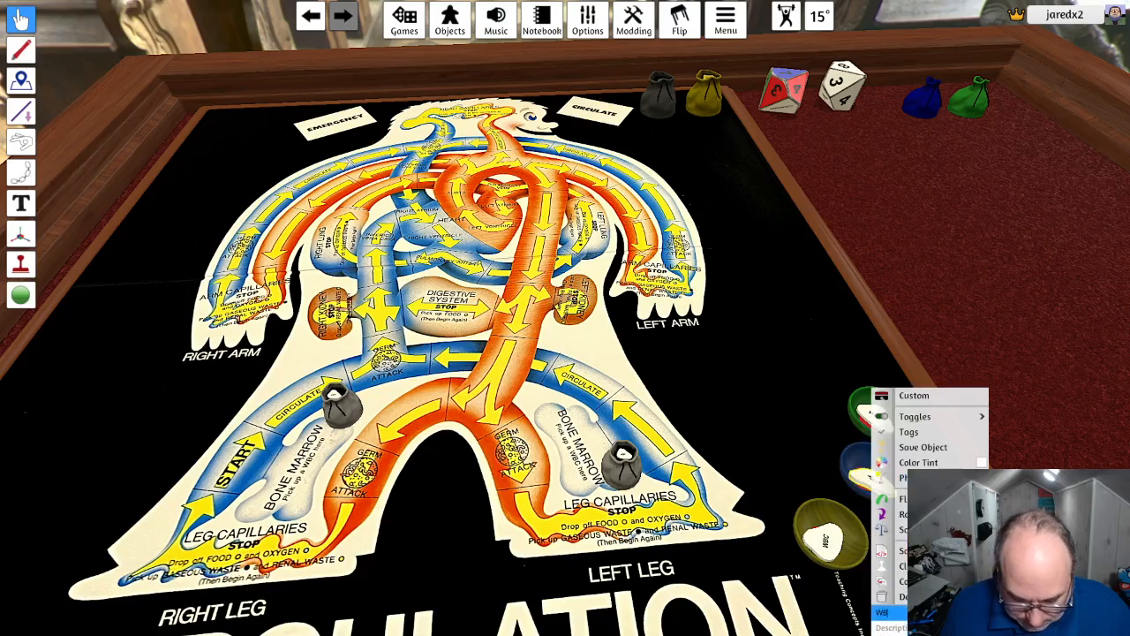
type("C")
key("Return")
right_click(863, 415)
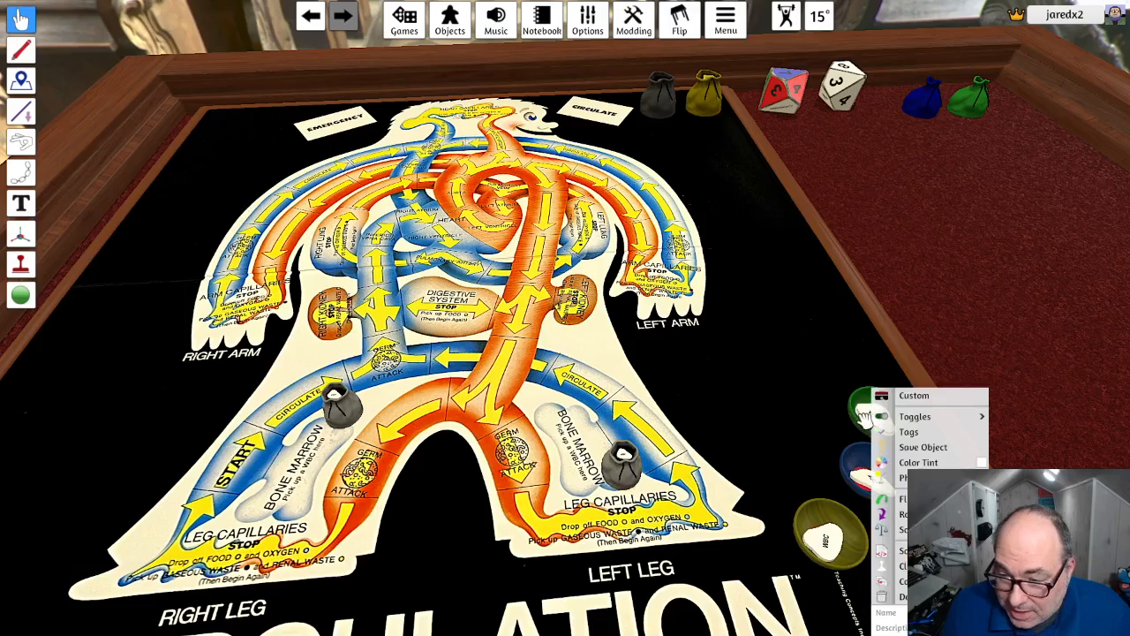
- Delete the white blood cell tokens from the yellow, blue and green bowls
left_click(829, 539)
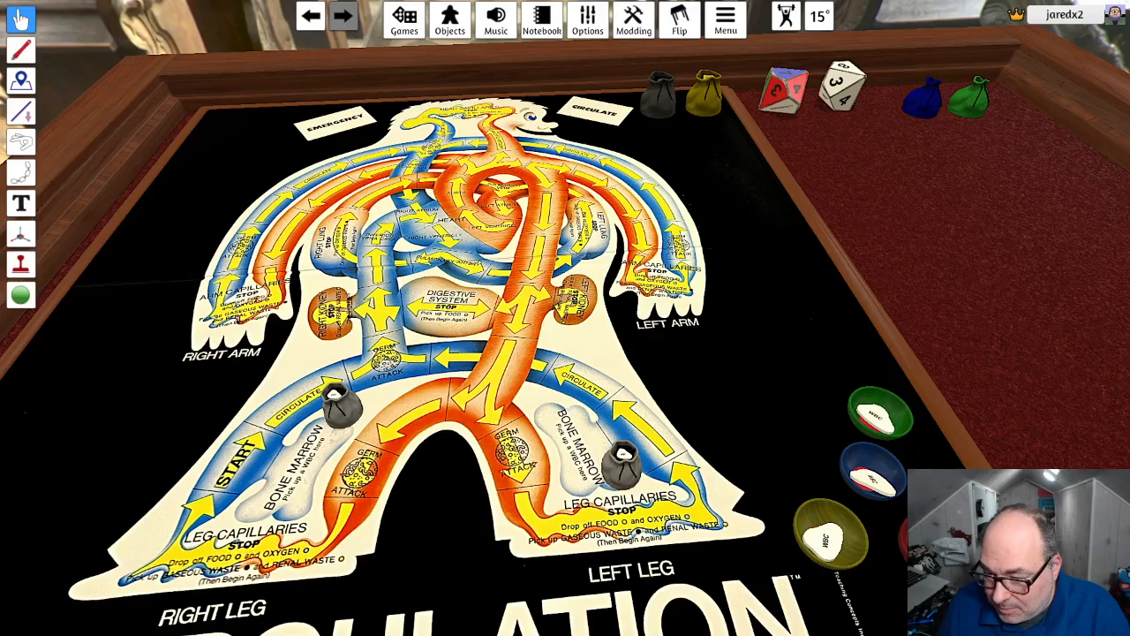
key("Delete")
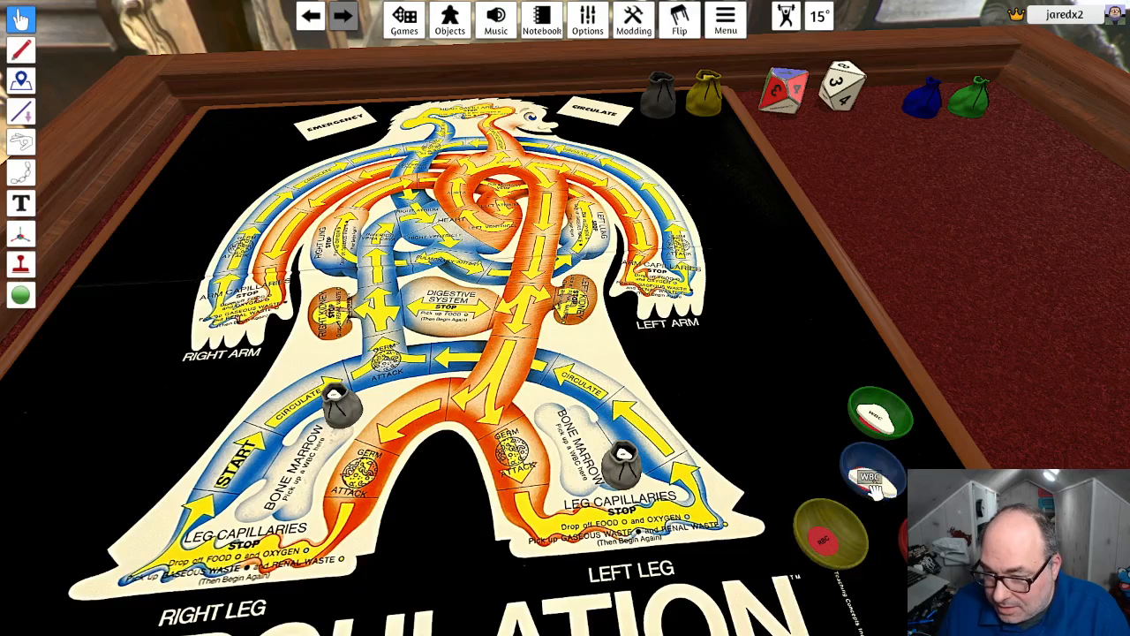
key("Delete")
key("Delete")
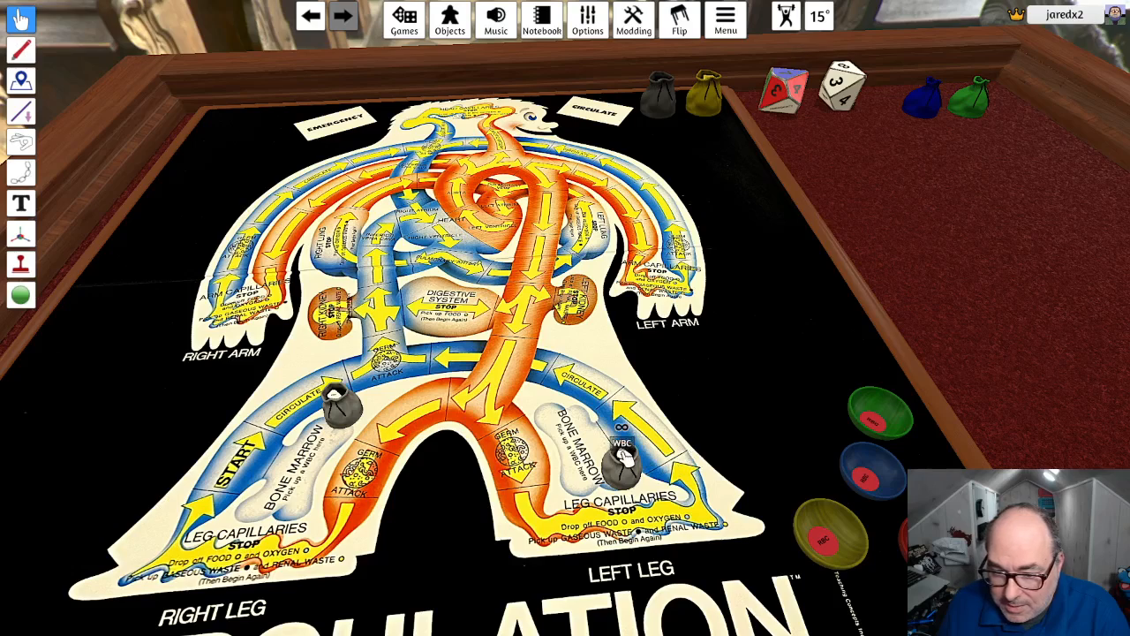
- Take a WBC token from the left leg's bag, reset both bone marrow bags and refill them with that token
left_click_drag(656, 428, 682, 405)
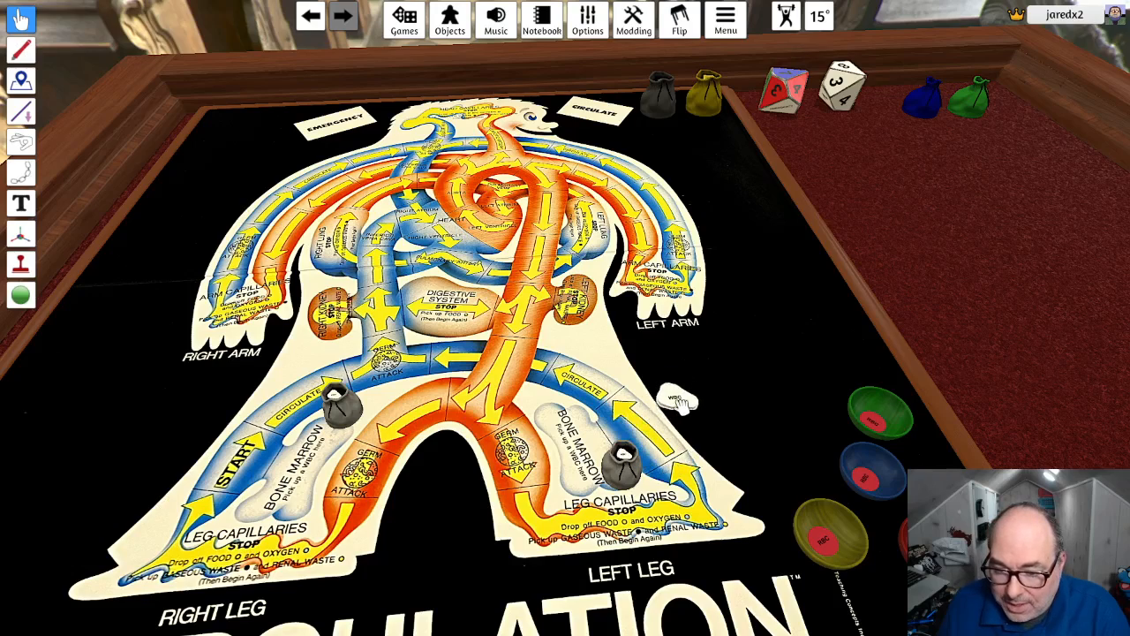
right_click(677, 399)
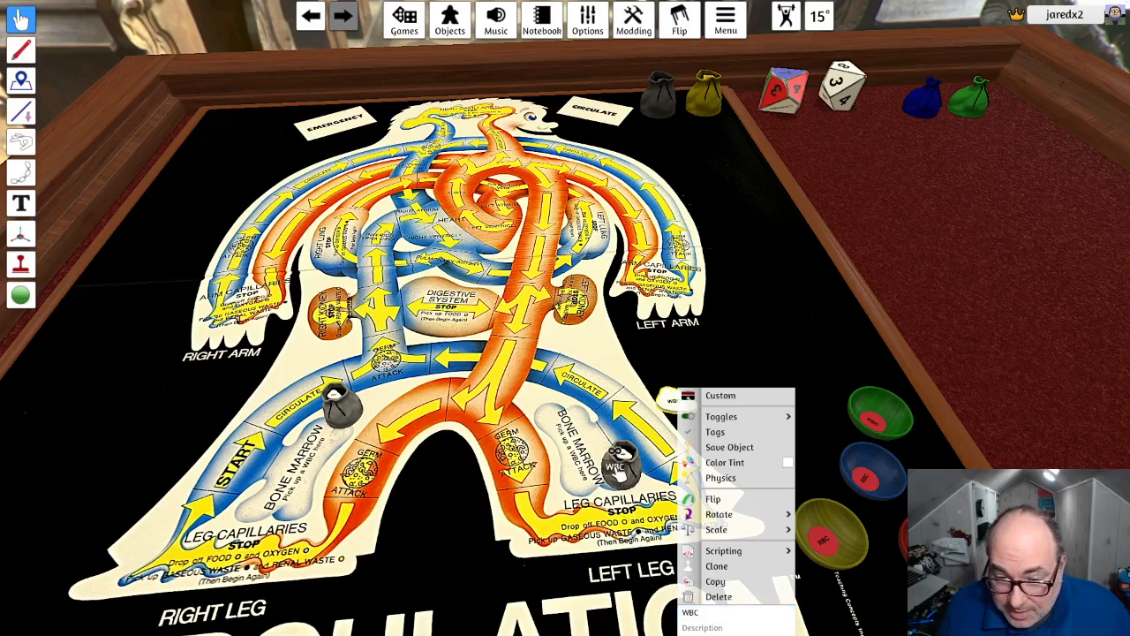
right_click(622, 461)
left_click(576, 394)
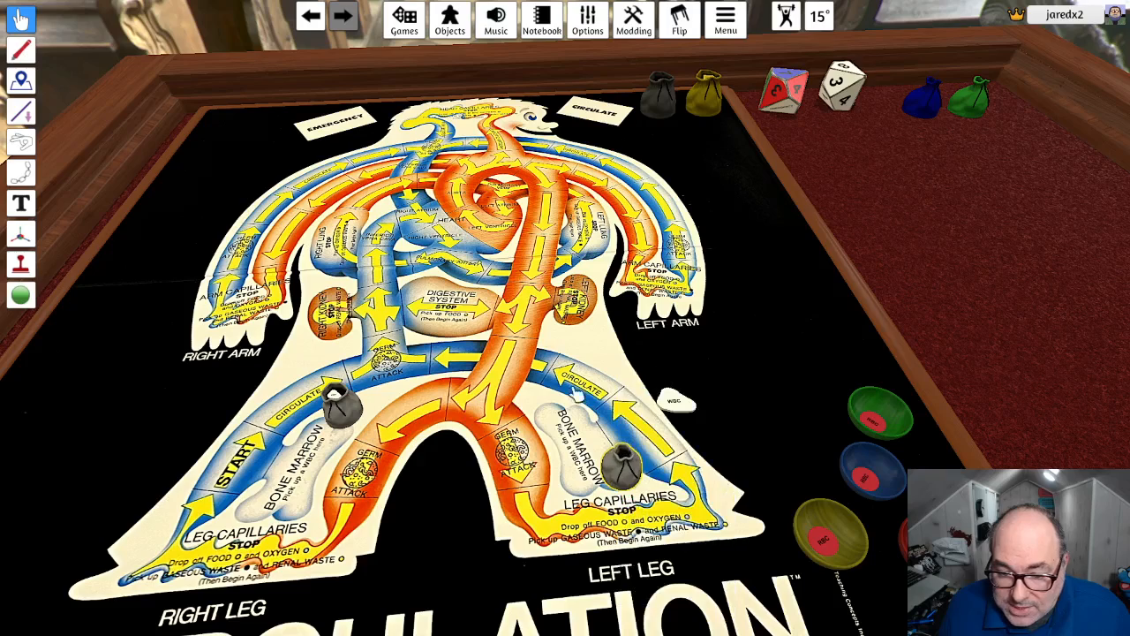
right_click(340, 402)
left_click(386, 378)
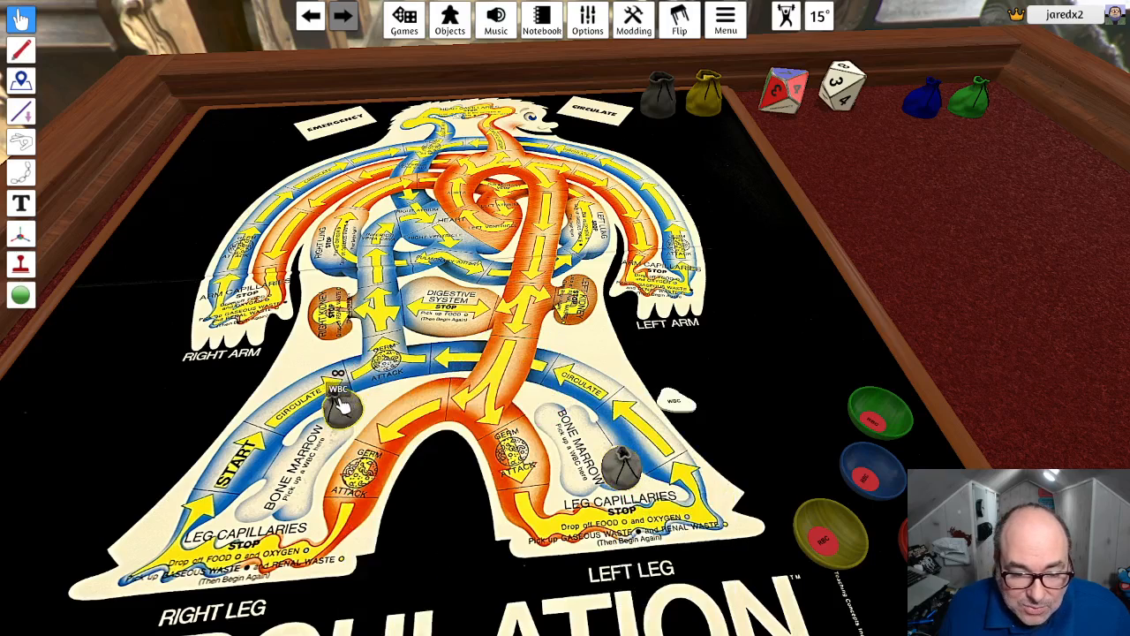
right_click(340, 401)
left_click(677, 399)
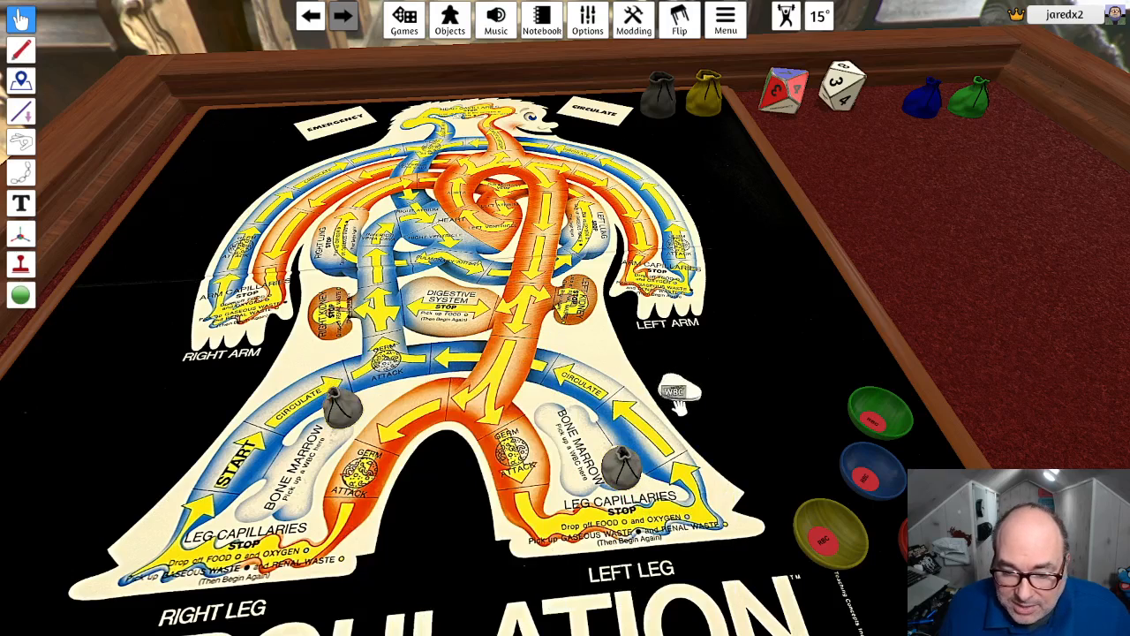
left_click_drag(677, 399, 336, 404)
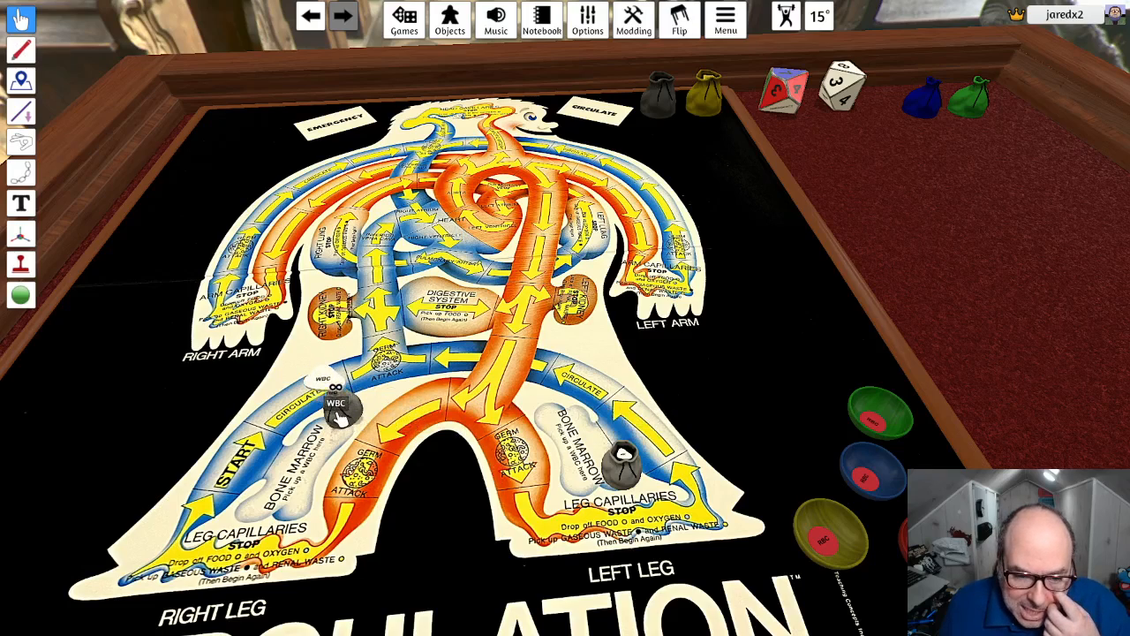
- Place a WBC token from the left leg's bag into each of the green, blue, yellow and red bowls
left_click_drag(629, 459, 881, 413)
left_click_drag(654, 452, 858, 473)
left_click_drag(647, 457, 816, 542)
left_click_drag(627, 463, 920, 532)
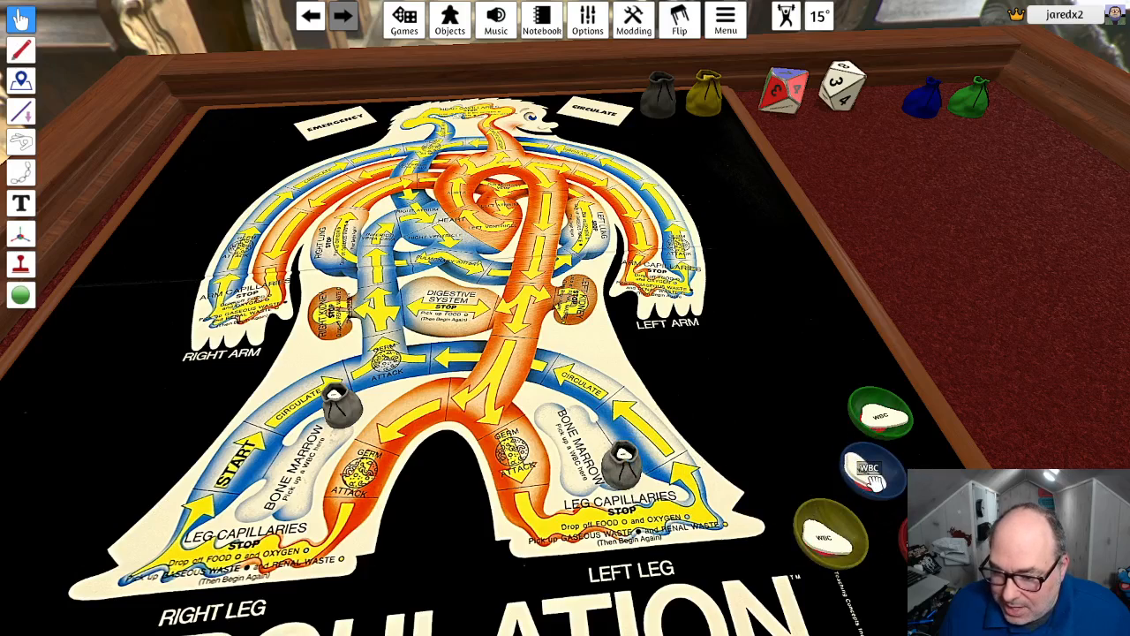
- Take one token each out of the Renal Waste and Gaseous Waste bags, and reset the dark gray bag
scroll(773, 444, "up", 3)
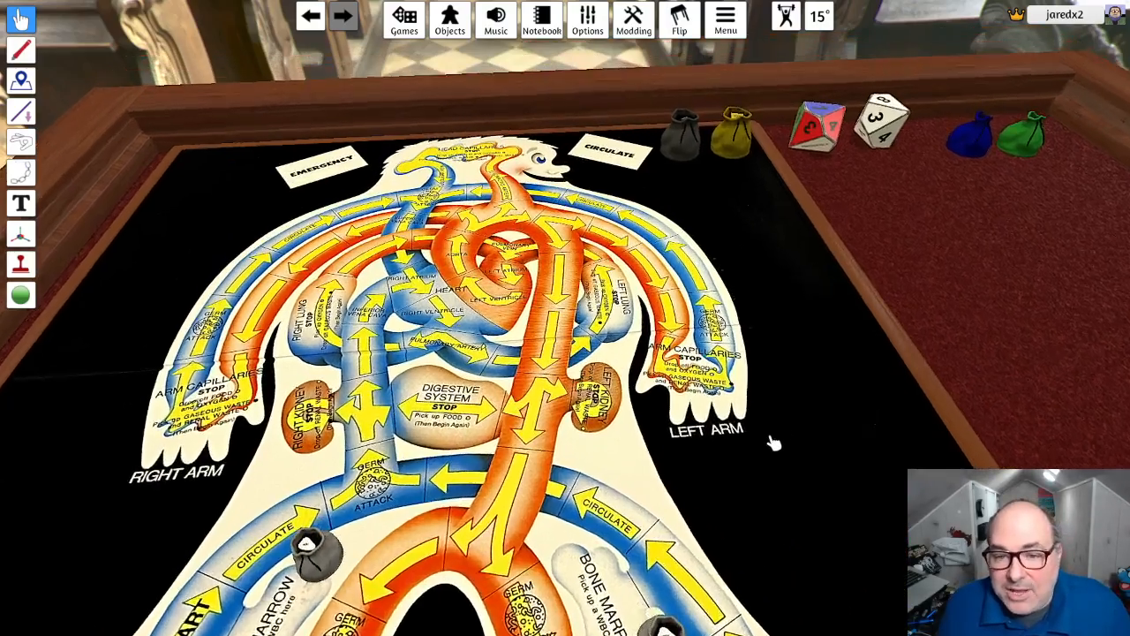
key("w")
key("d")
scroll(724, 318, "down", 3)
right_click_drag(704, 277, 698, 356)
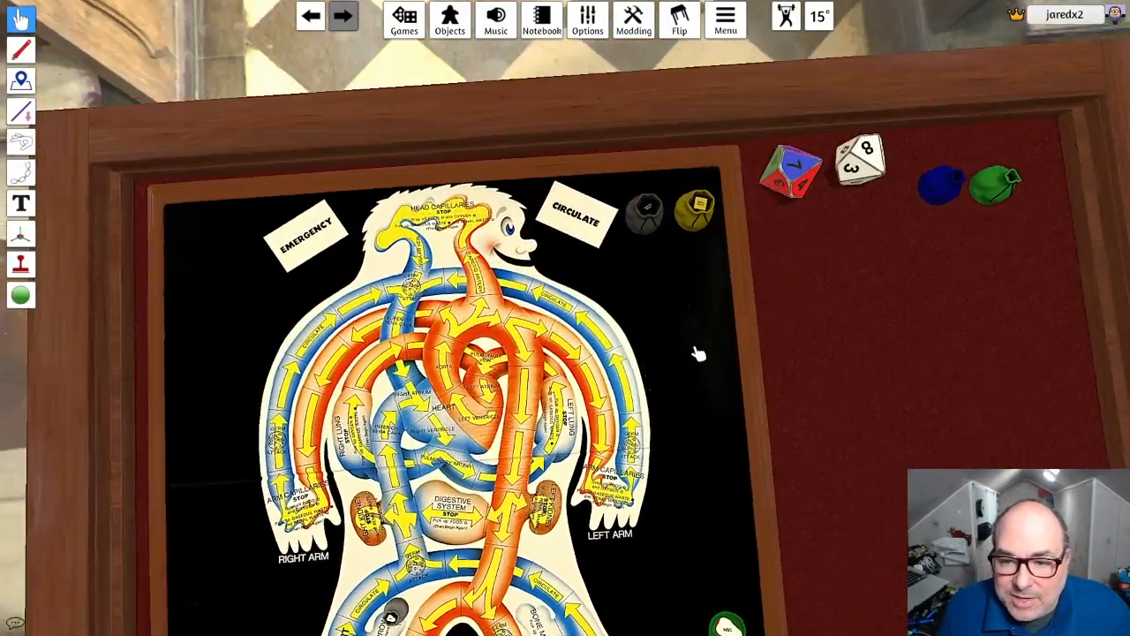
scroll(688, 323, "up", 1)
scroll(716, 257, "up", 1)
right_click_drag(717, 257, 730, 286)
scroll(730, 285, "up", 2)
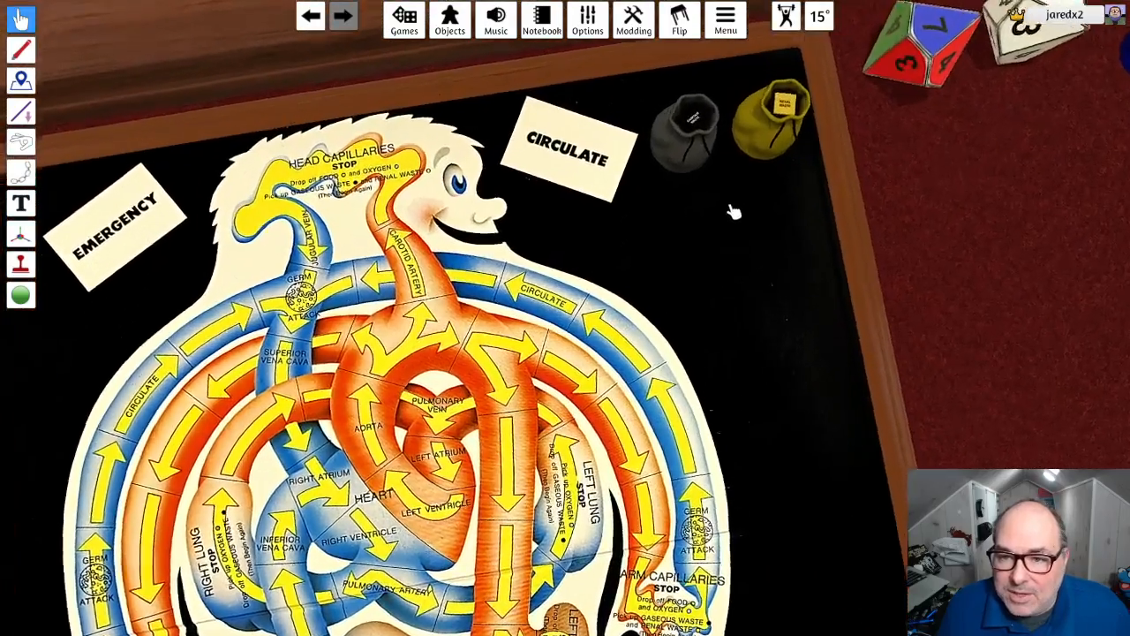
mouse_move(734, 212)
right_mouse_down()
mouse_move(698, 257)
mouse_move(732, 217)
mouse_move(729, 231)
right_mouse_up()
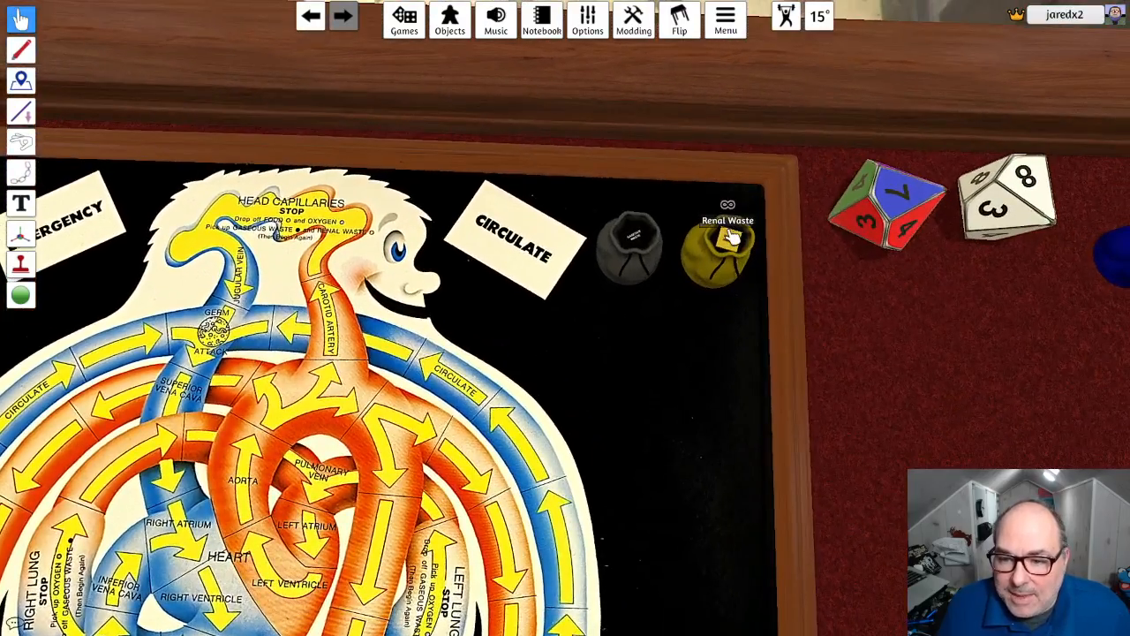
left_click_drag(744, 309, 744, 310)
left_click_drag(652, 243, 663, 311)
right_click(645, 236)
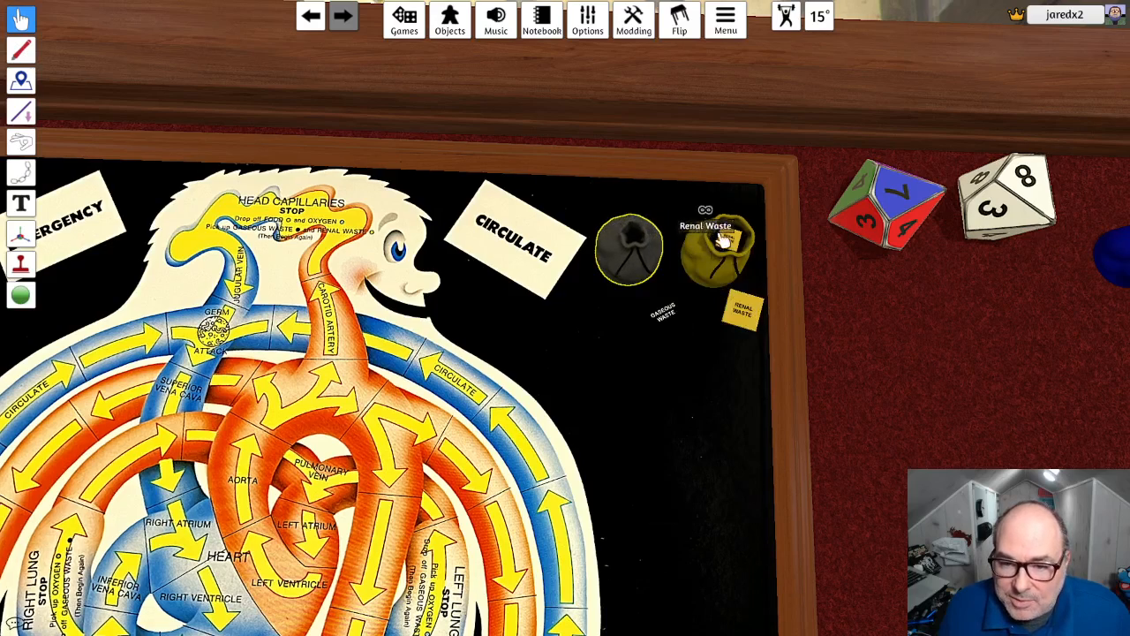
right_click(733, 239)
- Name the black token taken from the dark gray bag Gaseous Waste, matching the bag's name
right_click(649, 265)
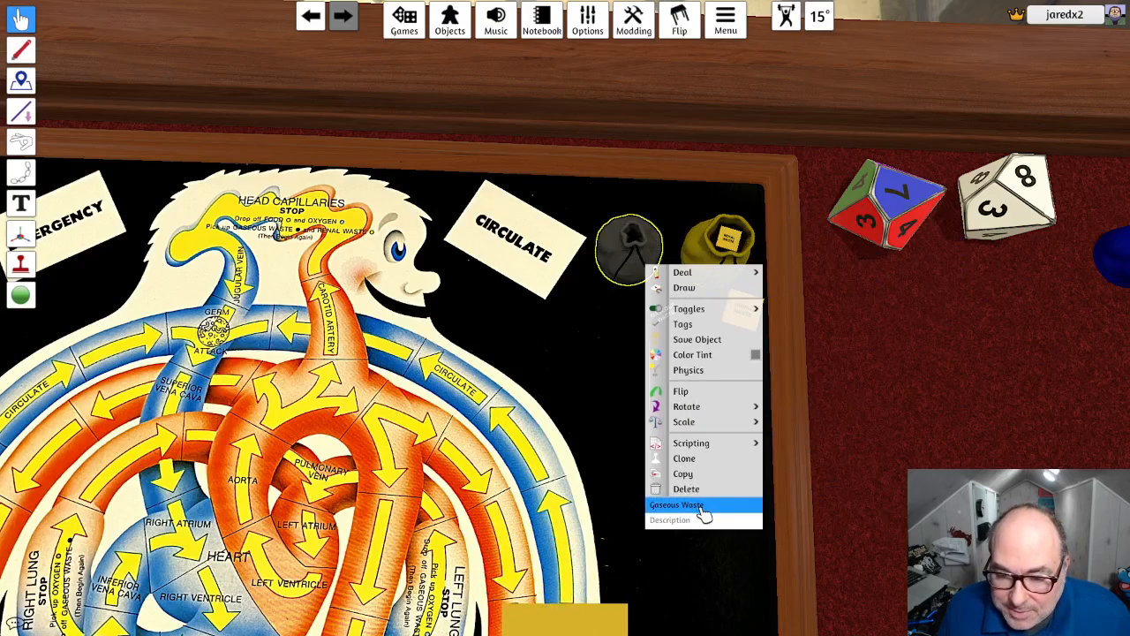
key("Escape")
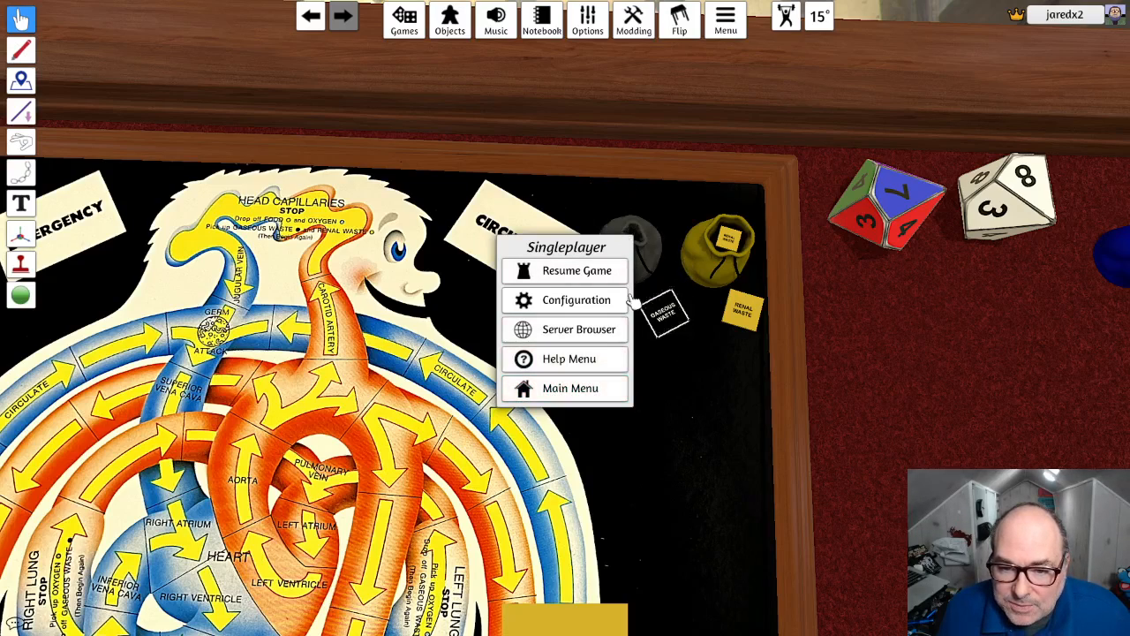
key("Escape")
right_click(638, 251)
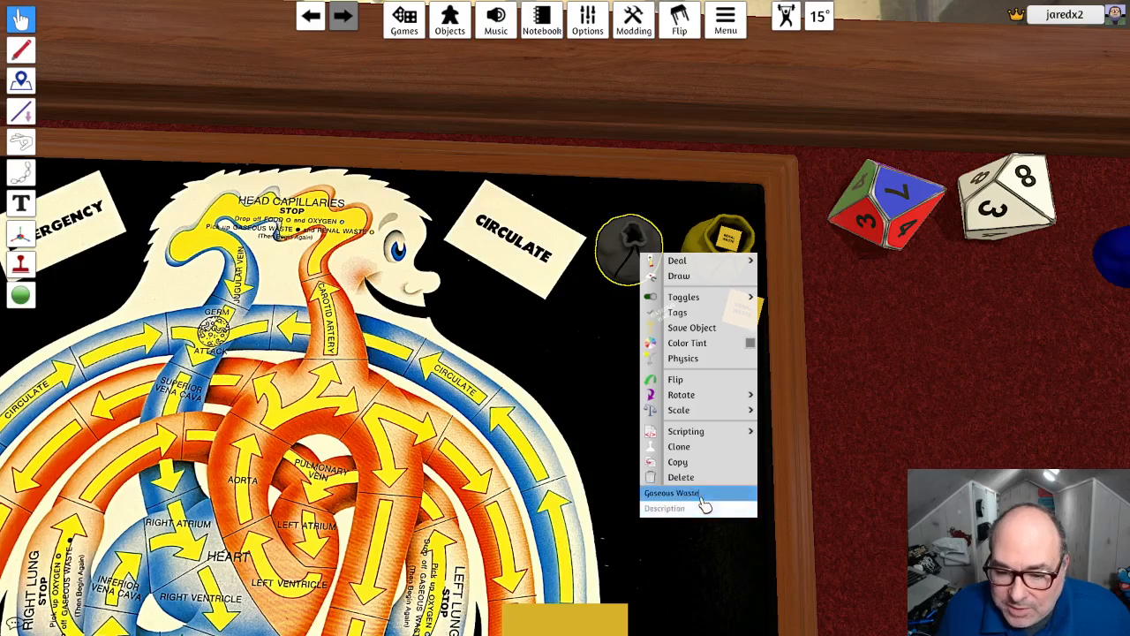
left_click_drag(709, 500, 650, 507)
left_click(617, 443)
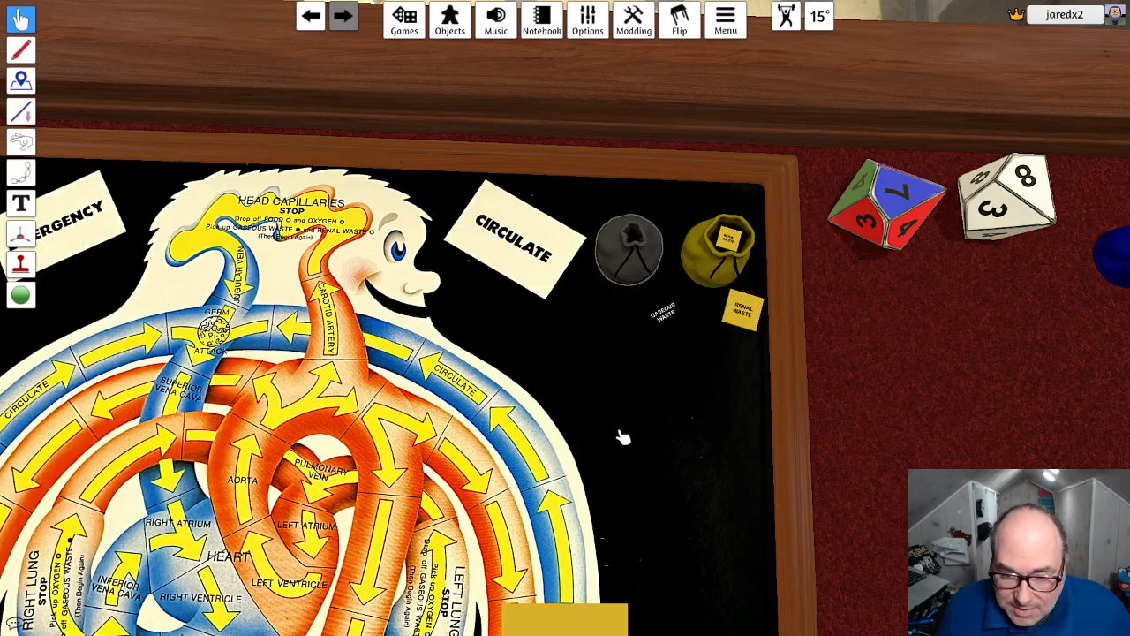
right_click(661, 311)
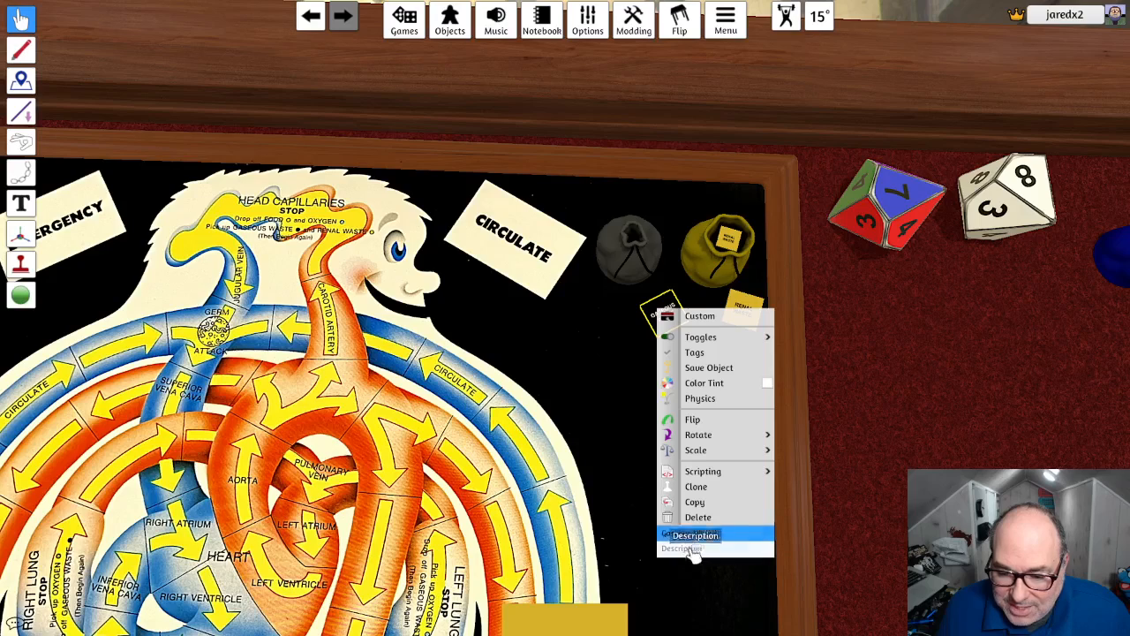
left_click(630, 518)
- Name the loose yellow token beside the yellow bag Renal Waste, matching the bag's name
right_click(733, 250)
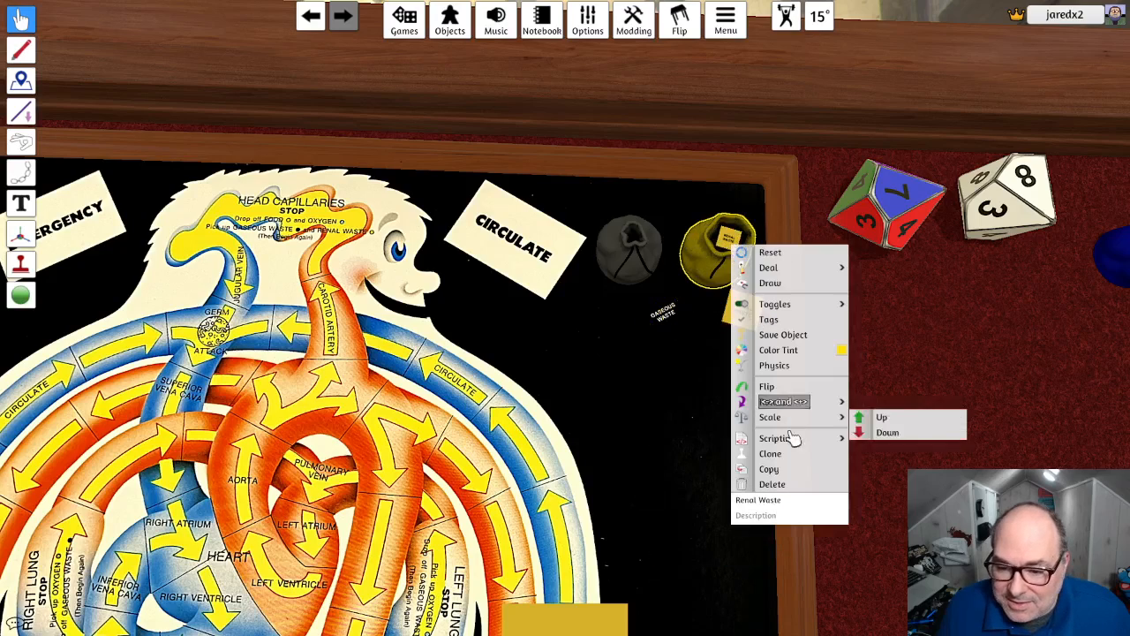
left_click(676, 450)
right_click(750, 314)
left_click(793, 540)
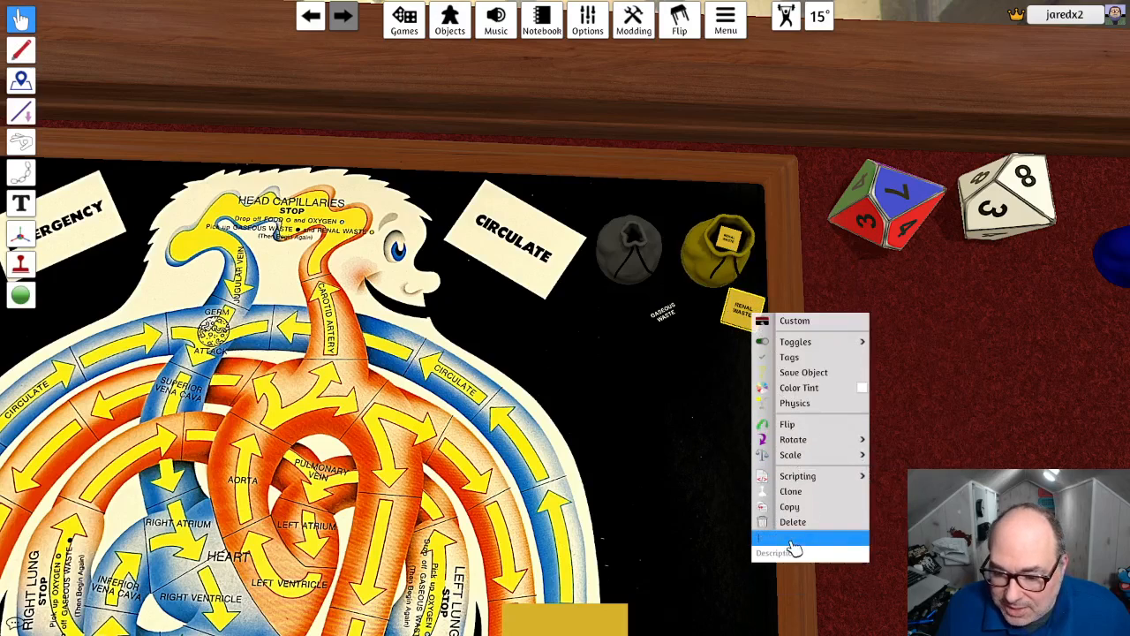
key("ctrl+v")
left_click(719, 519)
- Reset the yellow bag and put the Gaseous Waste and Renal Waste tokens back into their matching bags
left_click(767, 249)
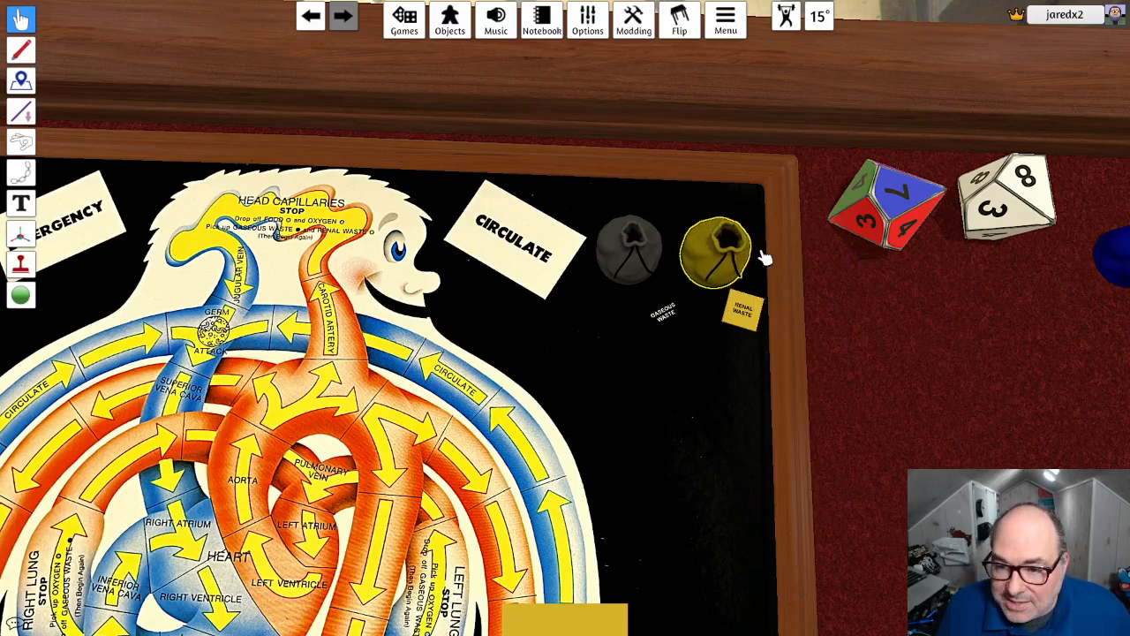
left_click_drag(676, 305, 630, 243)
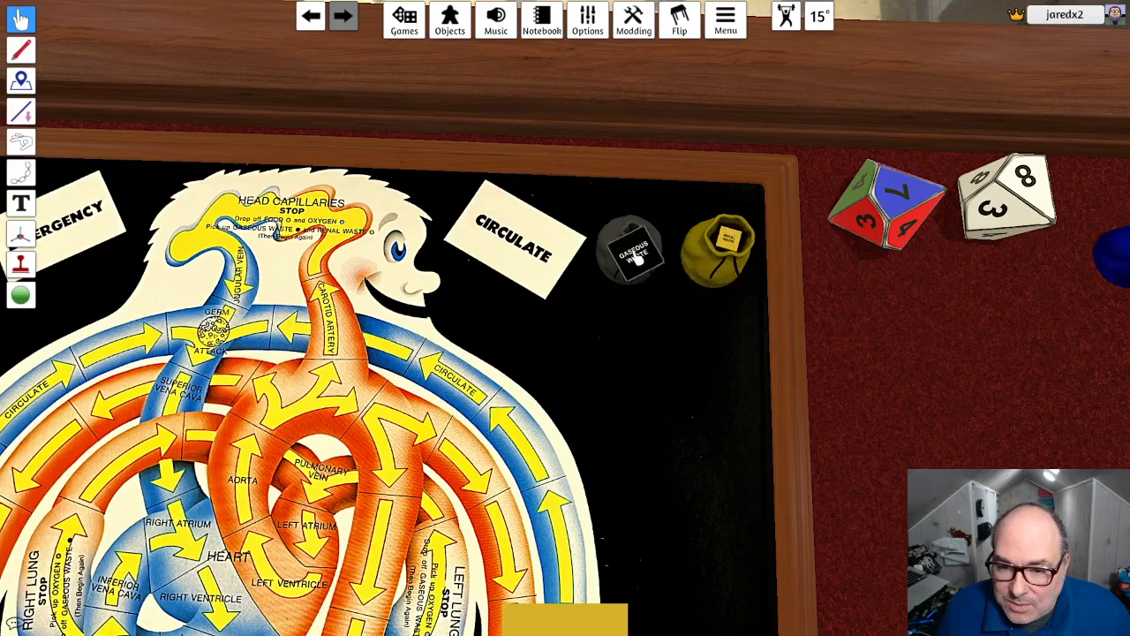
scroll(651, 321, "down", 10)
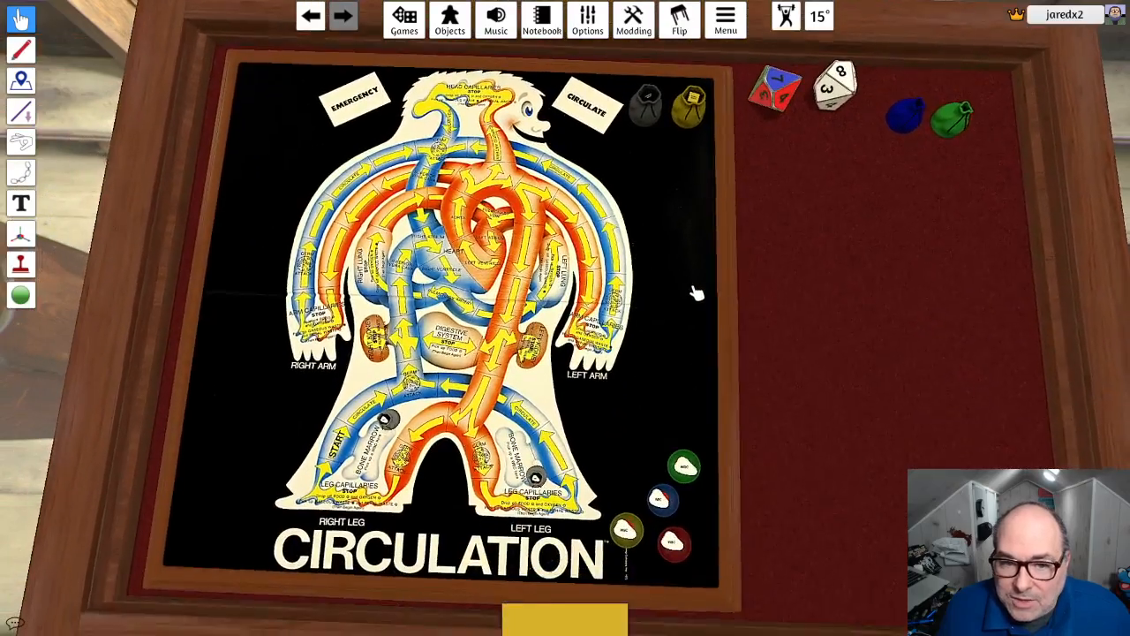
right_click_drag(697, 293, 762, 271)
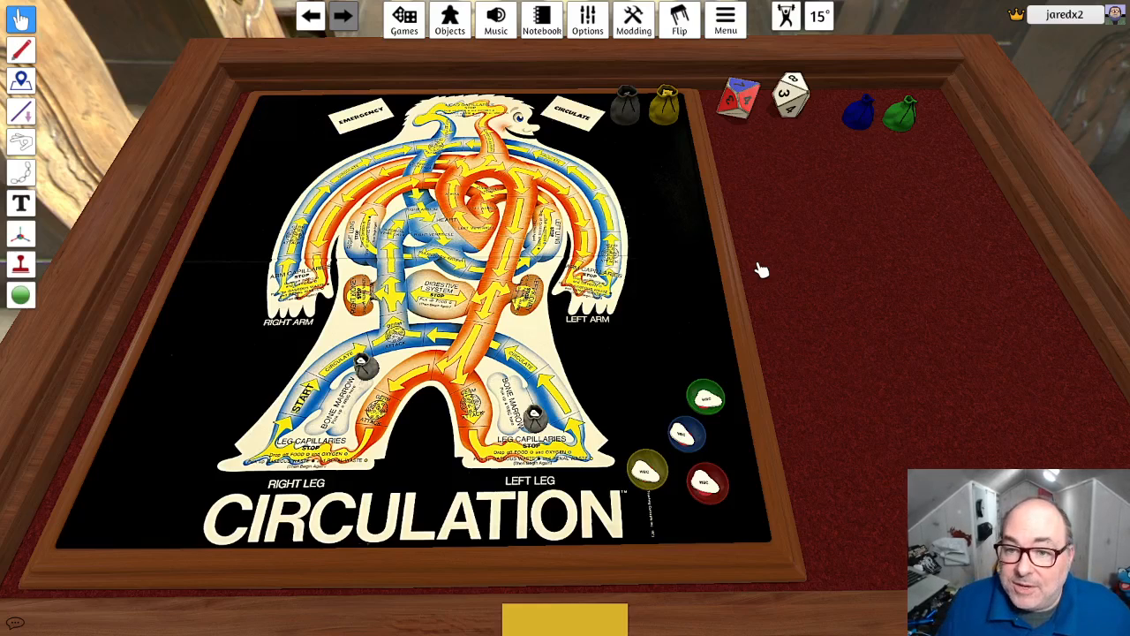
- Name the blue bag Oxygen and the green bag Food
right_click(860, 113)
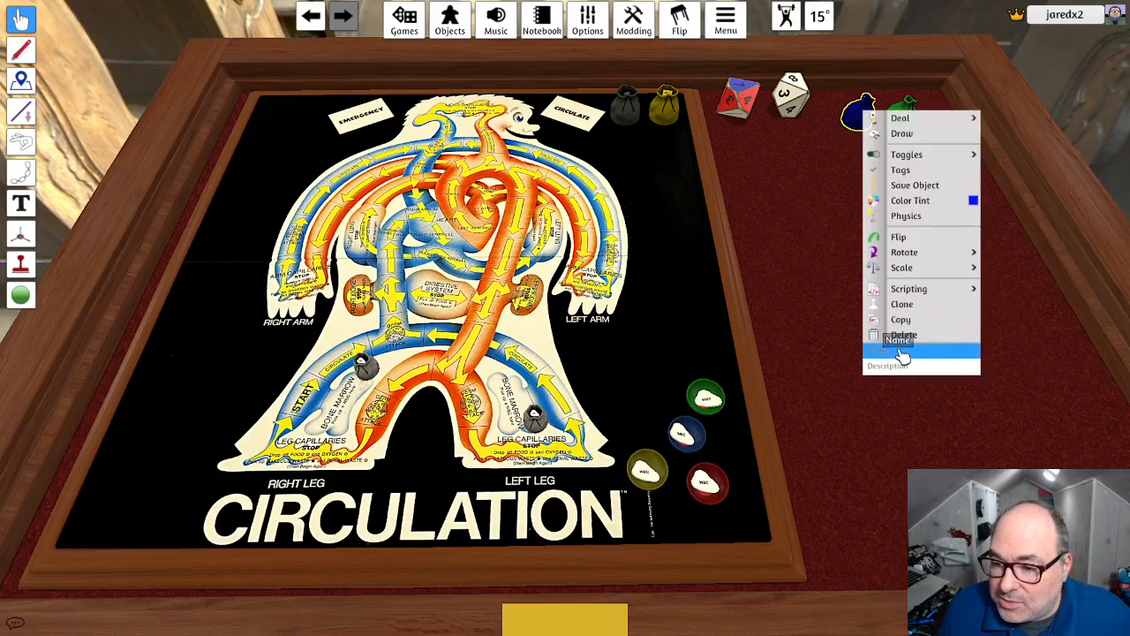
type("Oxygen")
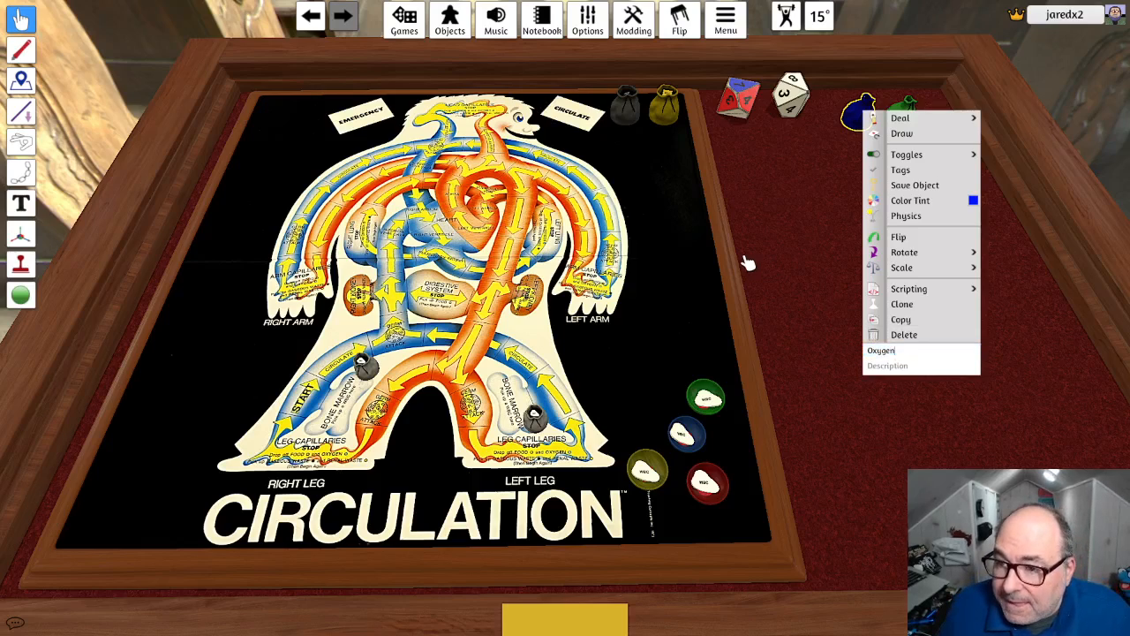
left_click(744, 260)
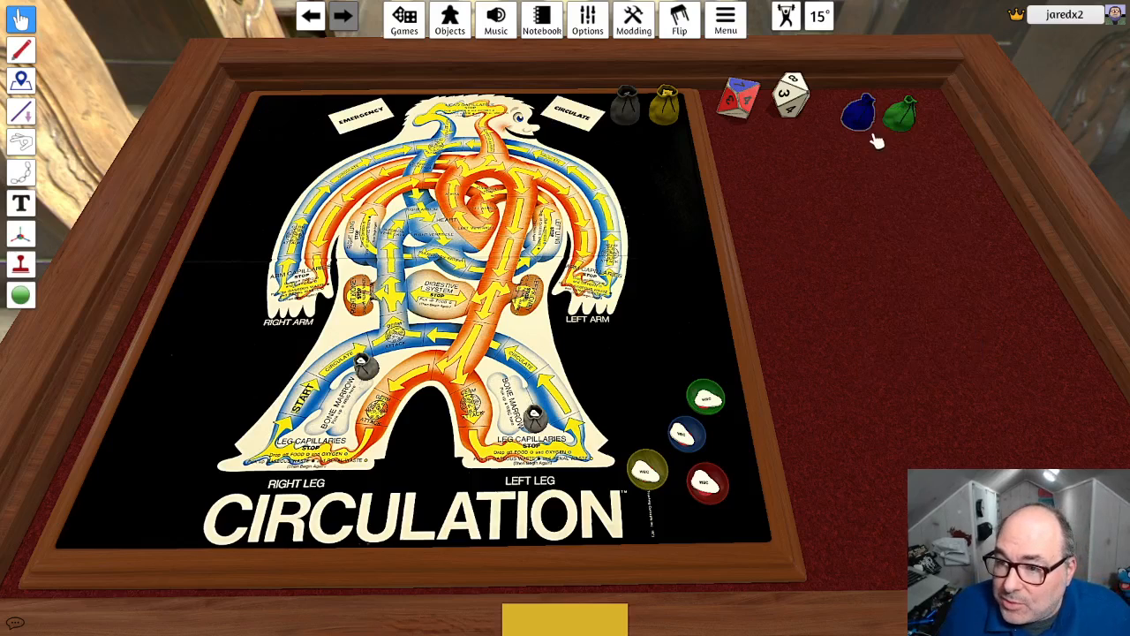
right_click(900, 113)
left_click(920, 366)
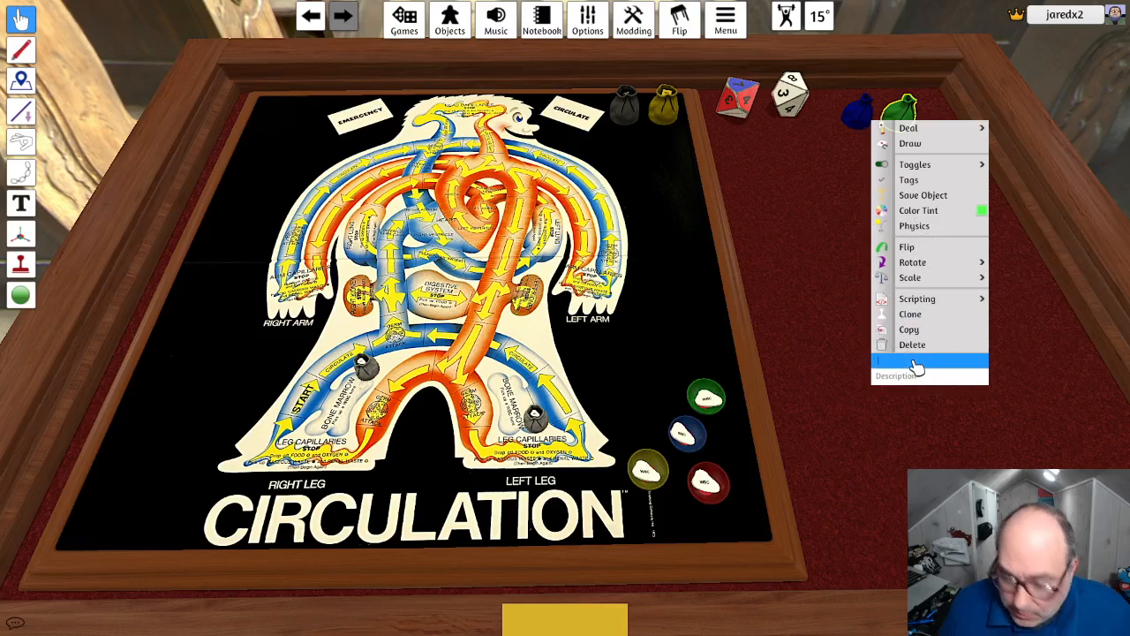
type("Food")
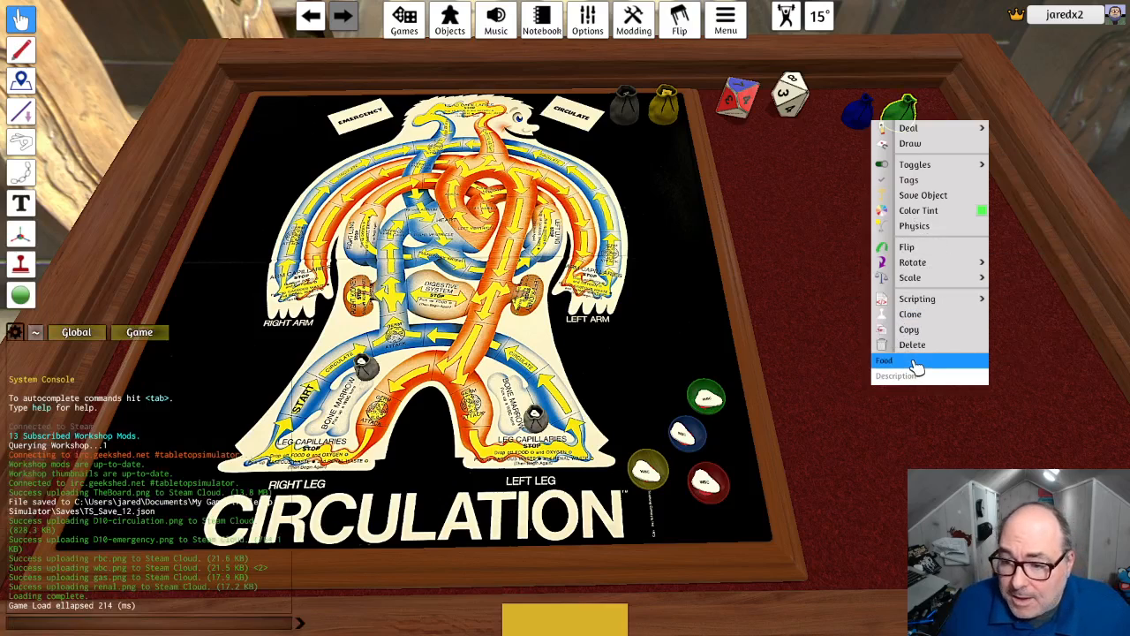
left_click(814, 328)
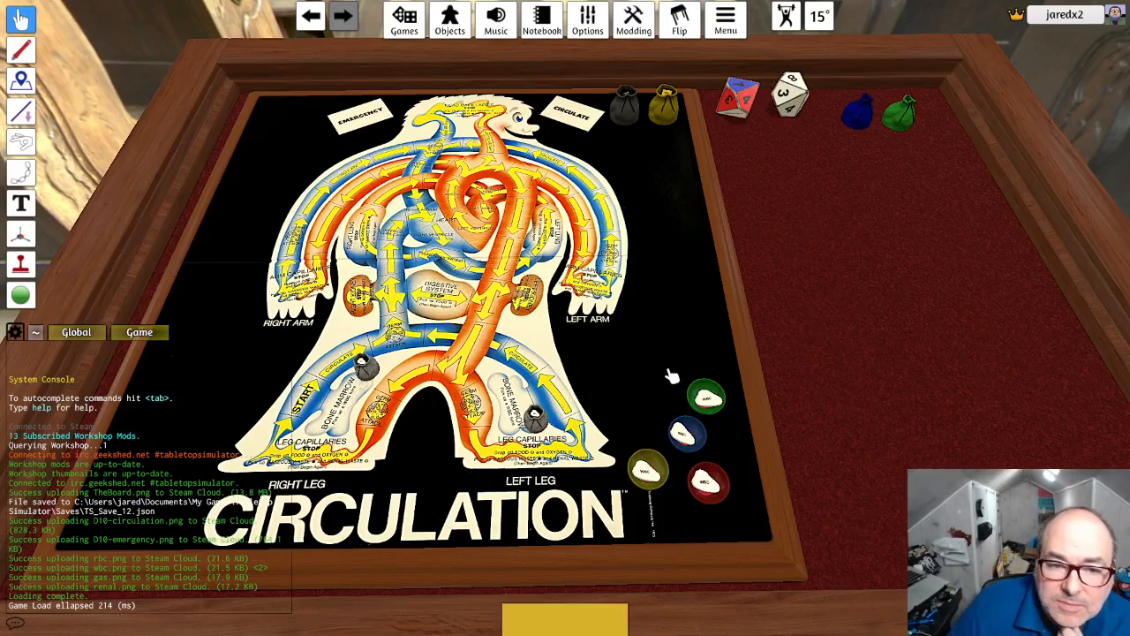
scroll(672, 377, "down", 1)
scroll(694, 353, "down", 2)
right_click_drag(830, 375, 817, 355)
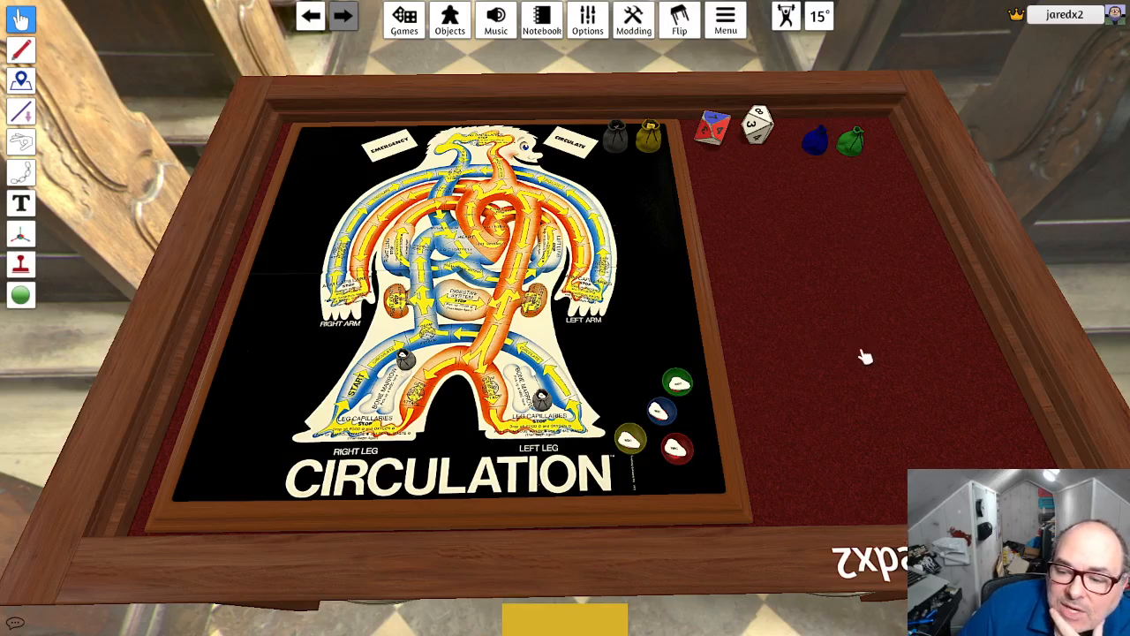
left_click_drag(570, 622, 932, 521)
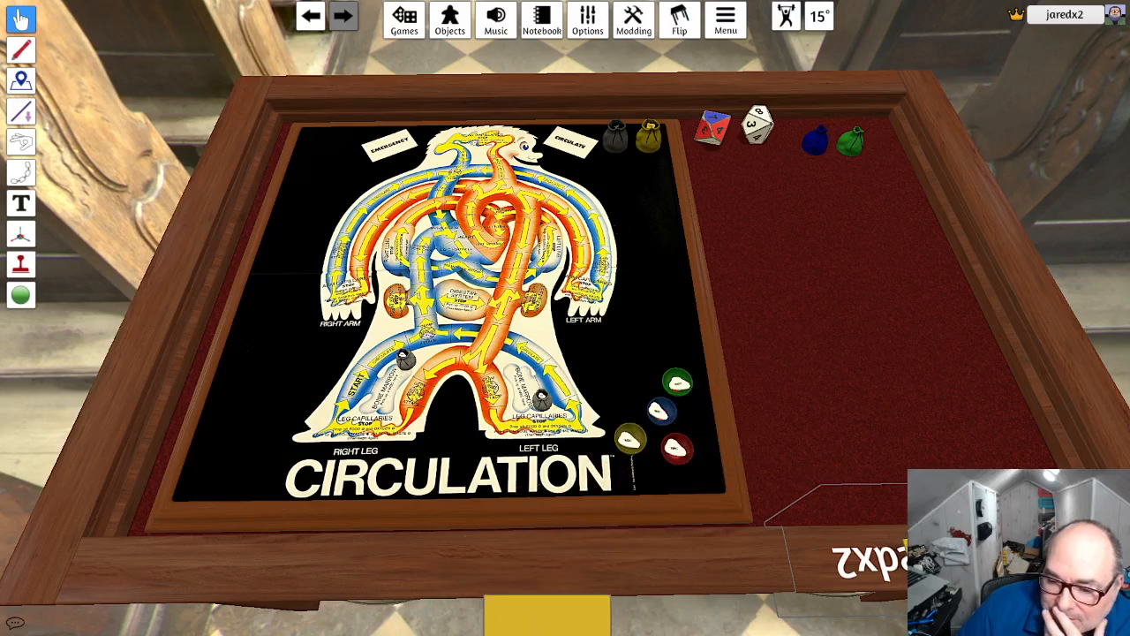
left_click_drag(678, 629, 830, 574)
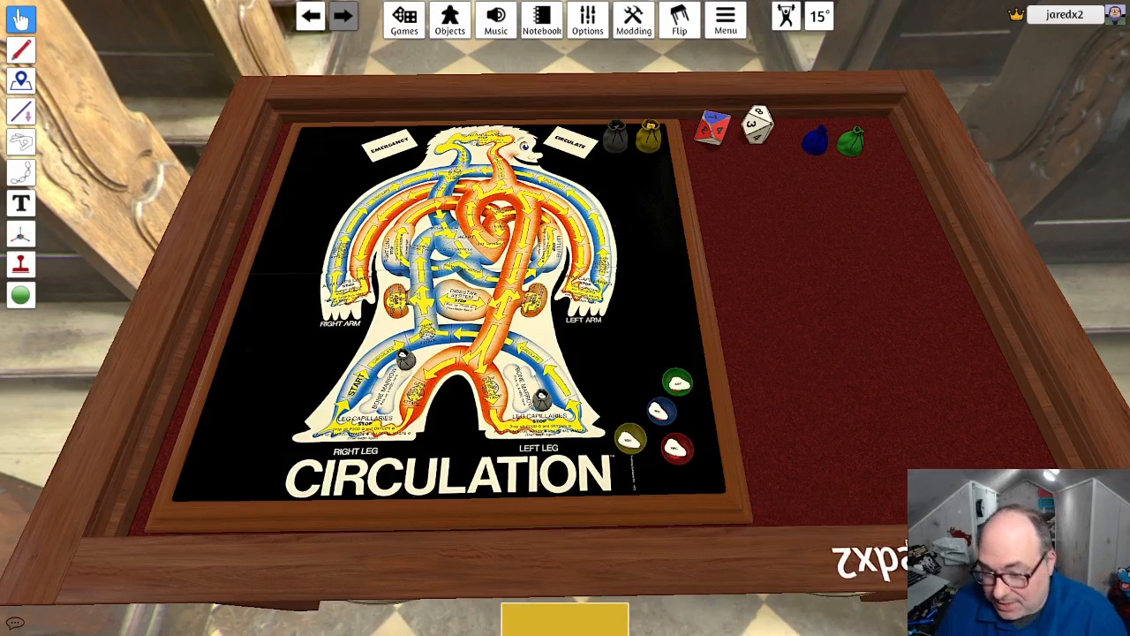
scroll(887, 500, "down", 3)
scroll(888, 500, "up", 1)
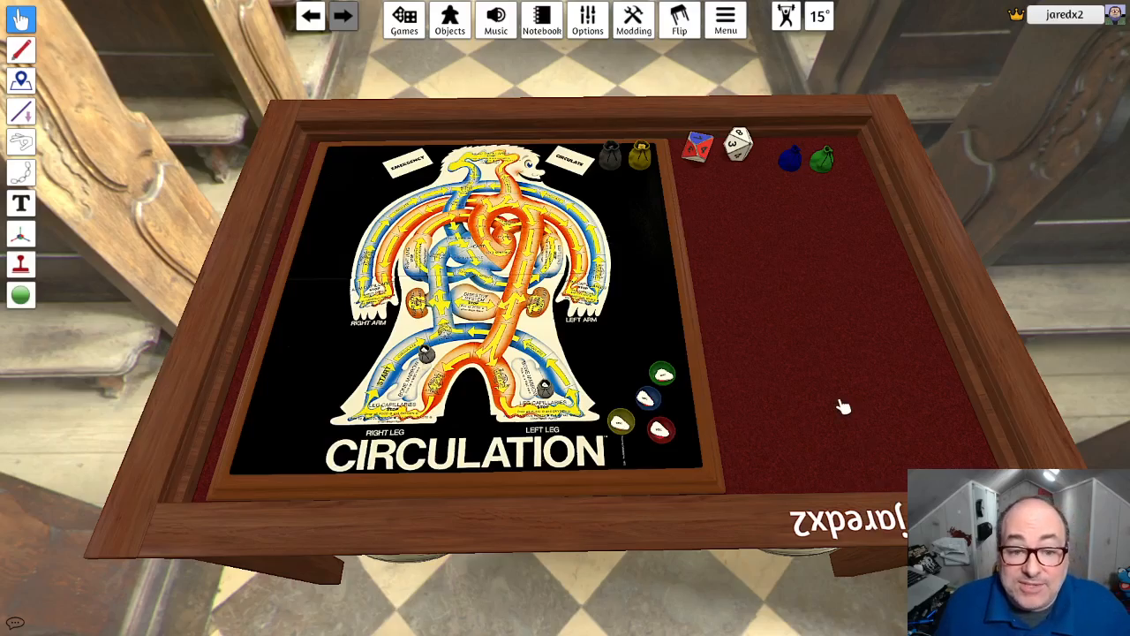
mouse_move(799, 351)
right_mouse_down()
mouse_move(772, 345)
mouse_move(777, 317)
mouse_move(888, 300)
mouse_move(868, 398)
mouse_move(782, 384)
mouse_move(773, 350)
mouse_move(793, 362)
right_mouse_up()
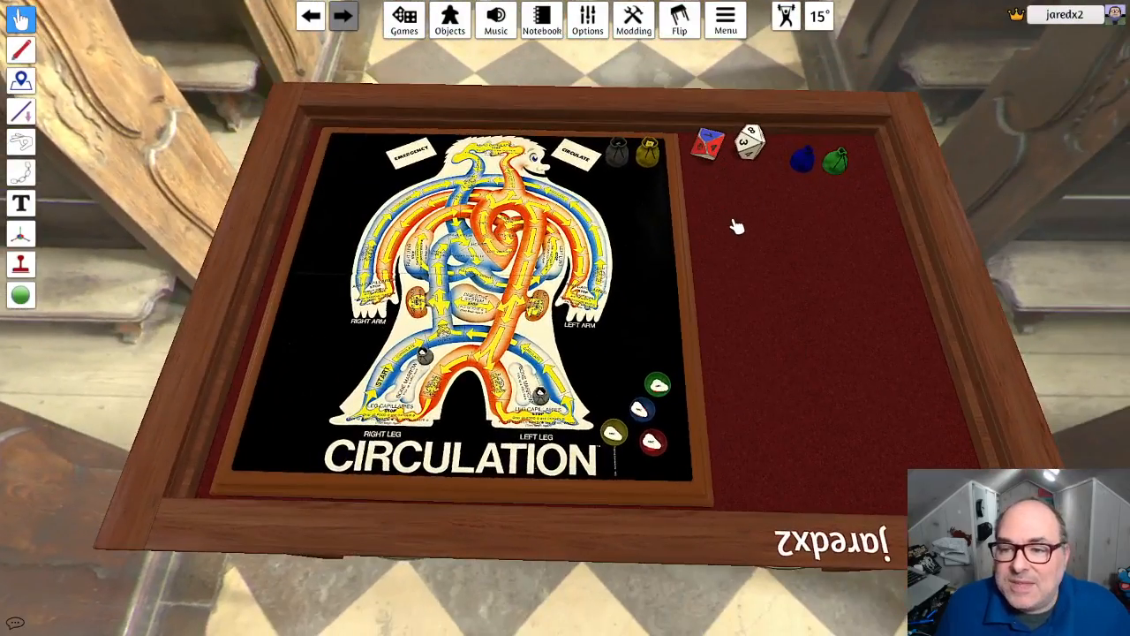
- Name the multicolored die Circulation Dice and the white die Emergency Dice
right_click(711, 146)
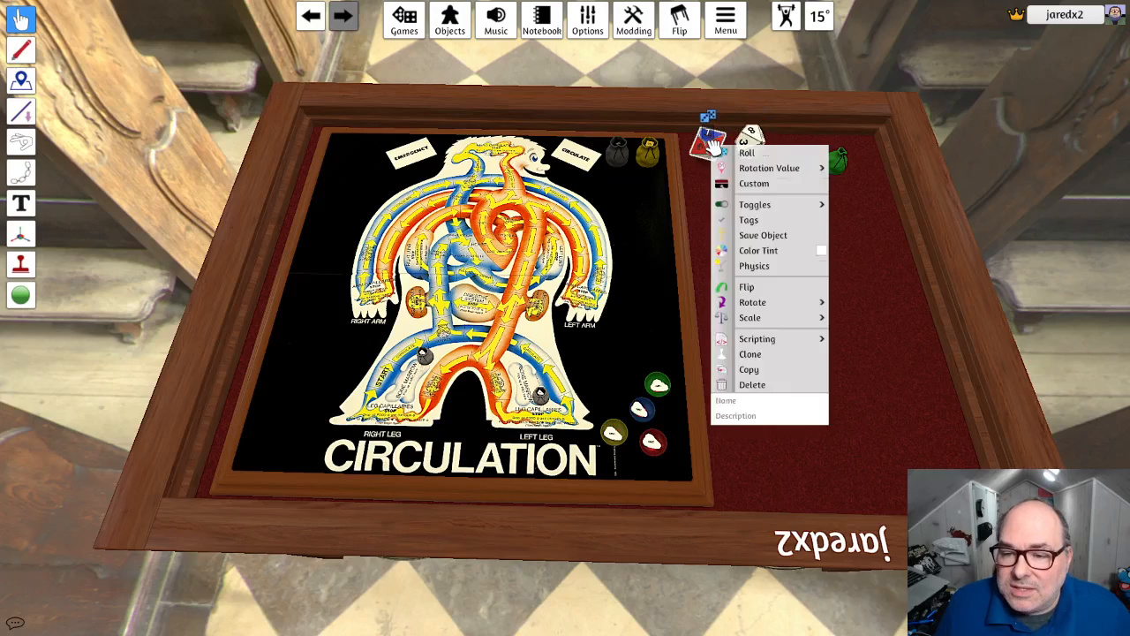
left_click(756, 403)
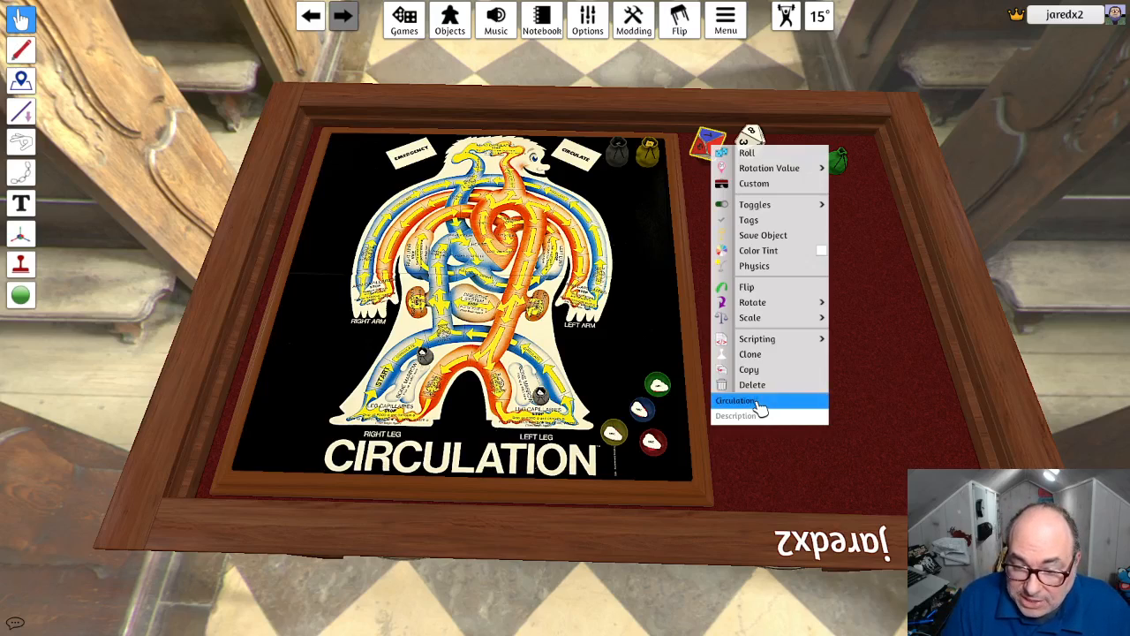
key("Return")
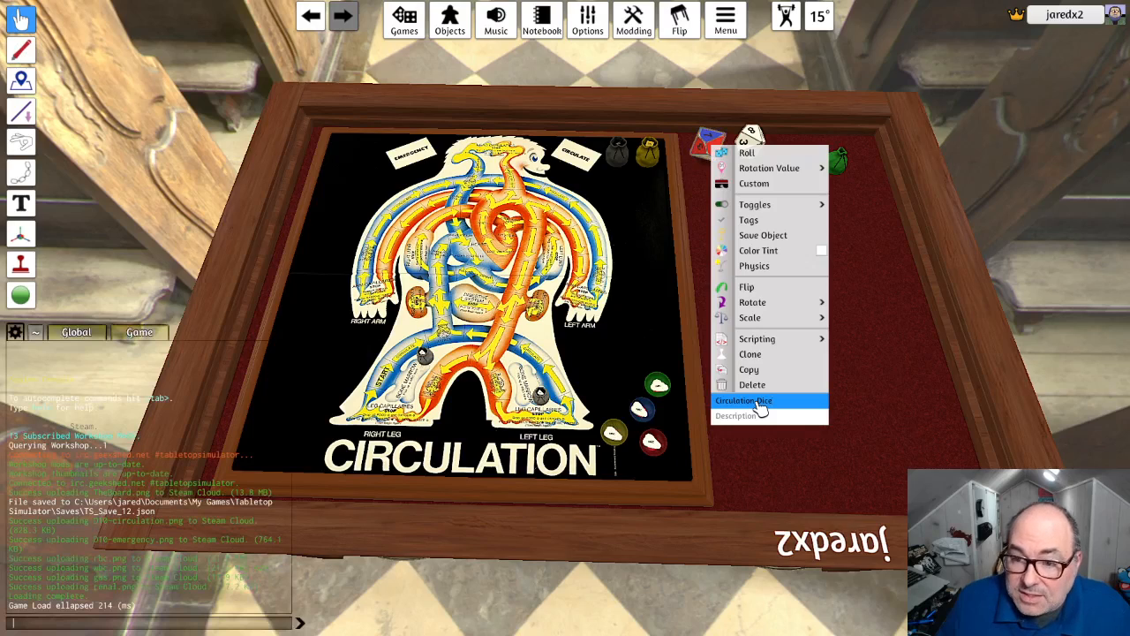
left_click(871, 341)
right_click(768, 144)
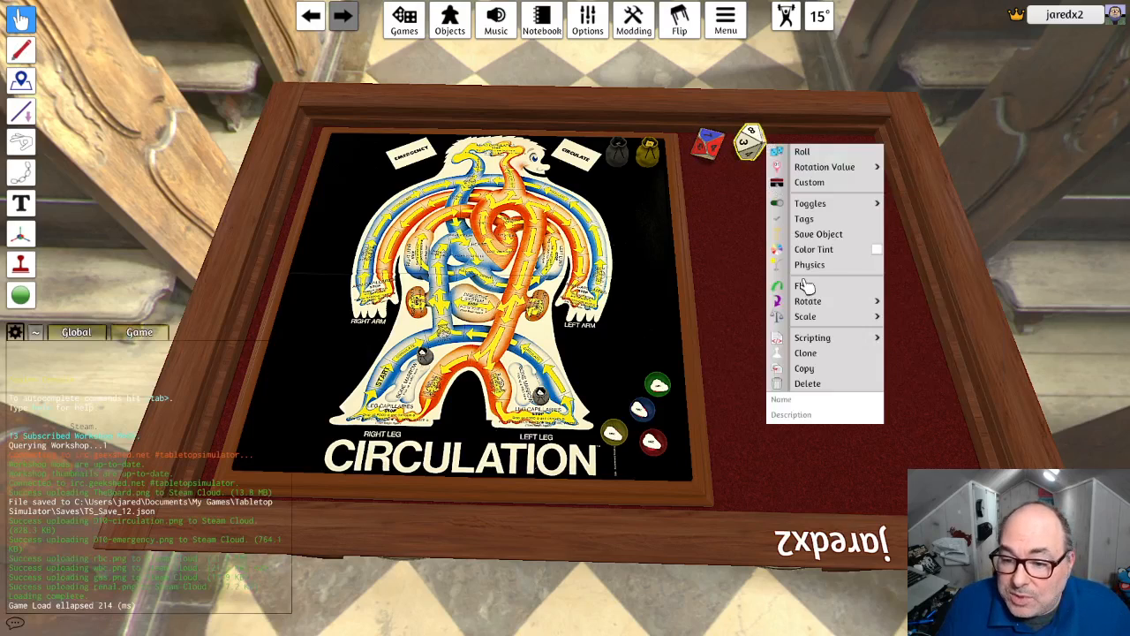
left_click(816, 401)
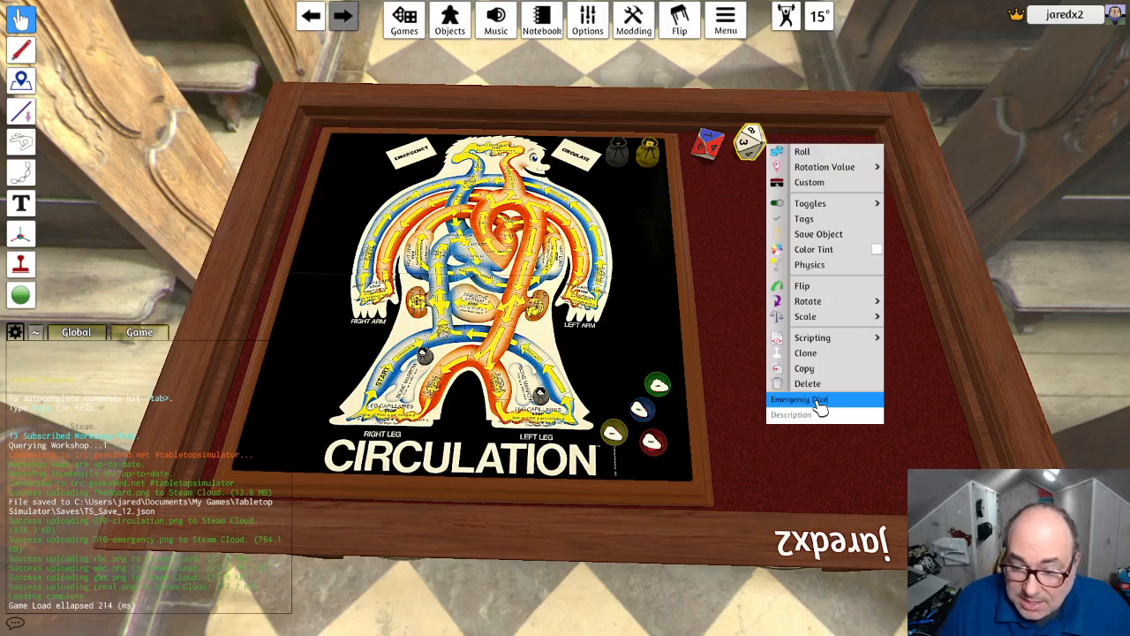
left_click(773, 476)
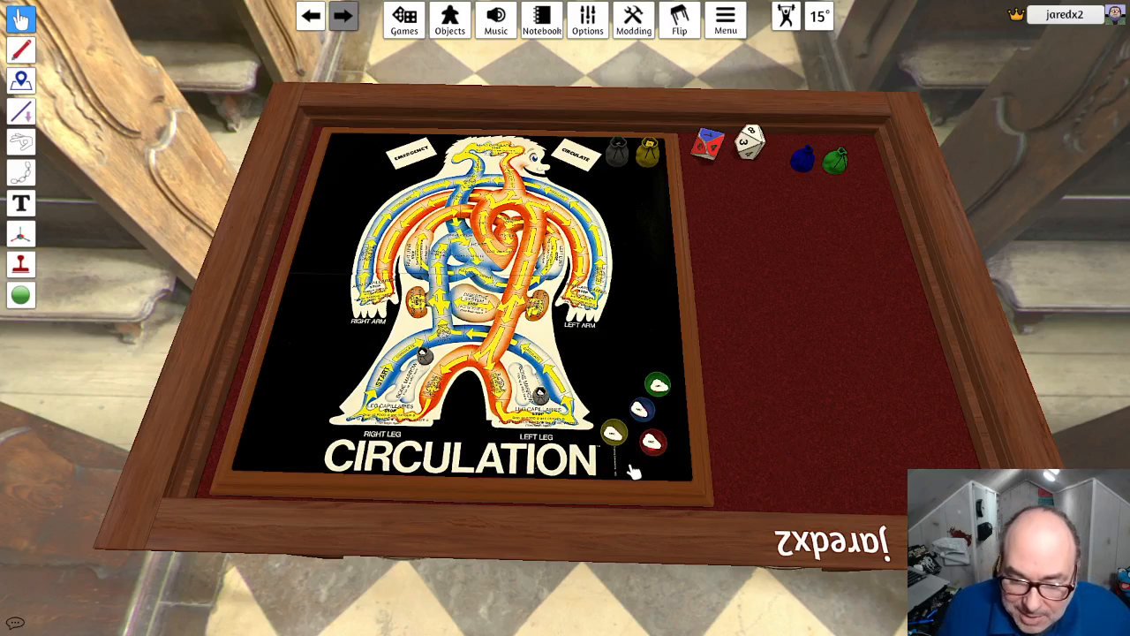
- Move the red bowl slightly closer to the board's lower edge, below the blue bowl
mouse_move(651, 442)
left_mouse_down()
mouse_move(619, 406)
mouse_move(540, 402)
mouse_move(482, 380)
mouse_move(517, 287)
mouse_move(380, 402)
mouse_move(413, 329)
mouse_move(449, 316)
mouse_move(577, 395)
mouse_move(661, 474)
mouse_move(650, 459)
left_mouse_up()
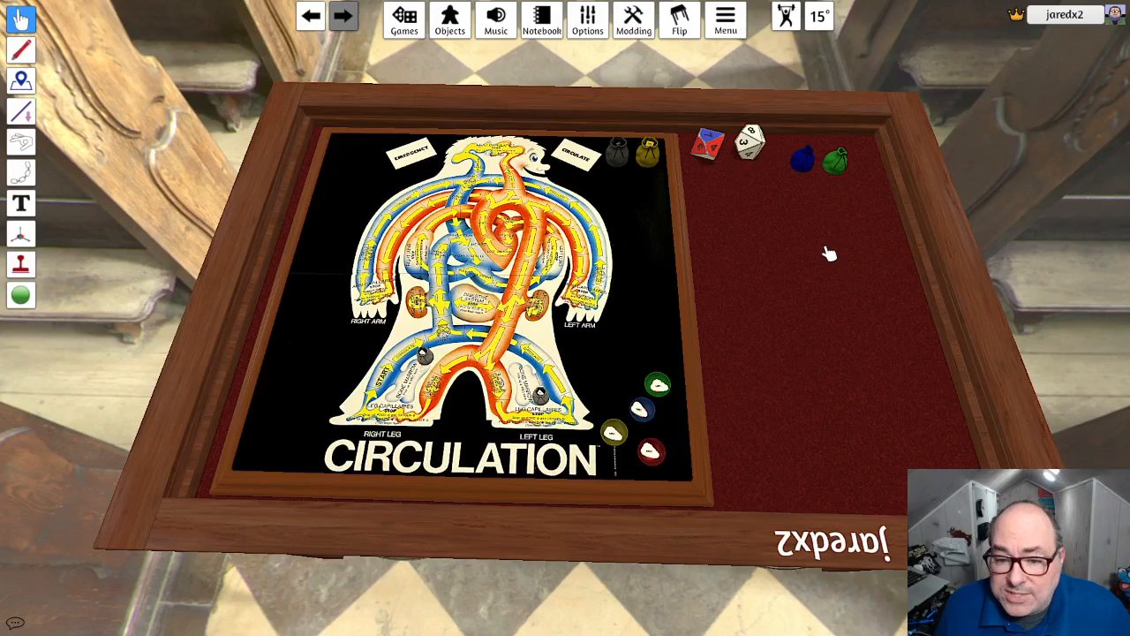
right_click(779, 255)
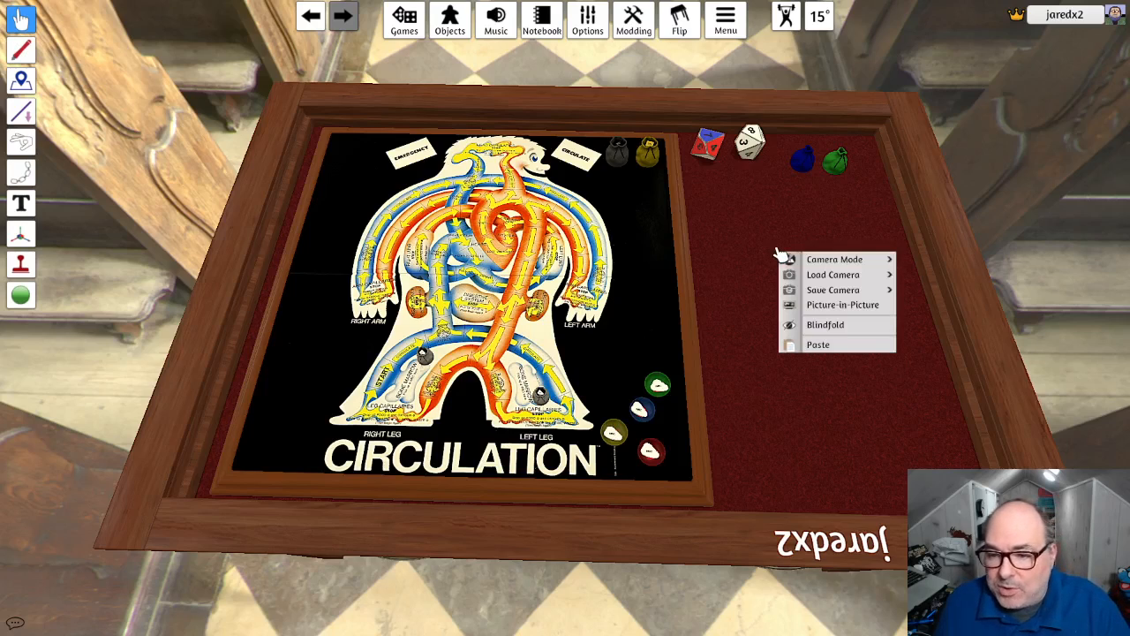
left_click(420, 26)
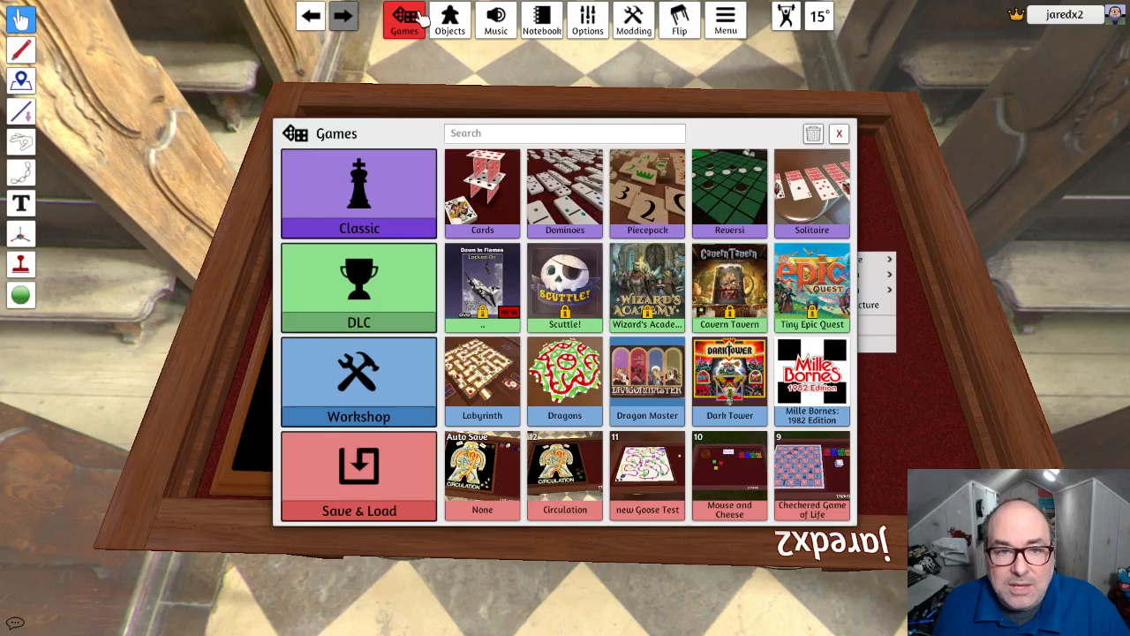
left_click(421, 25)
- Add a custom board component to the table, next to the Circulation board
left_click(449, 19)
left_click(823, 179)
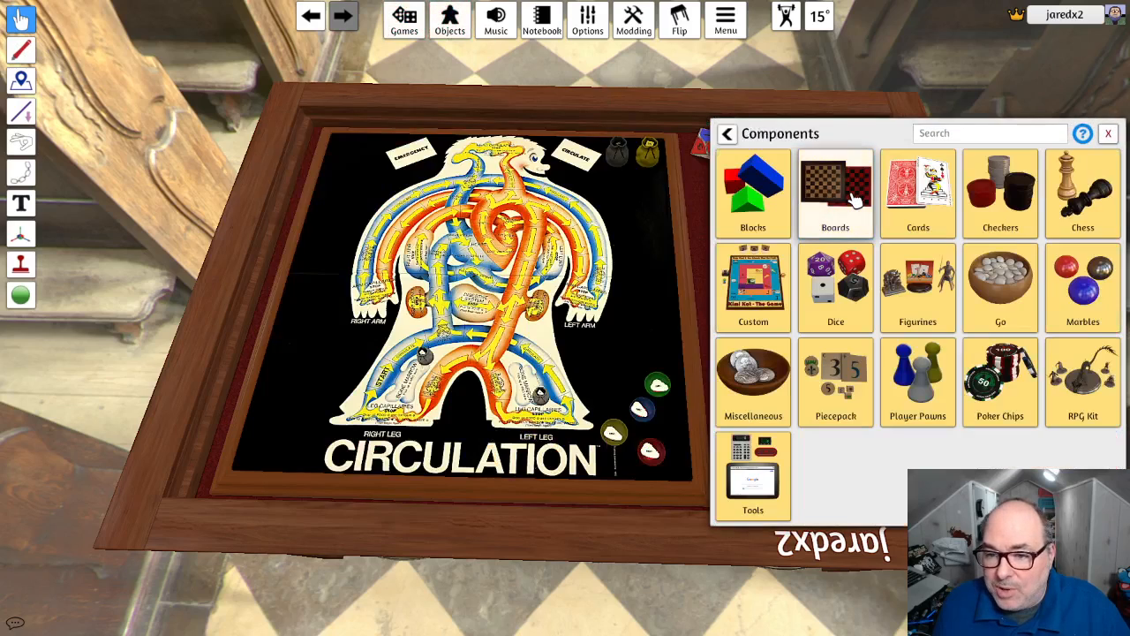
left_click(754, 240)
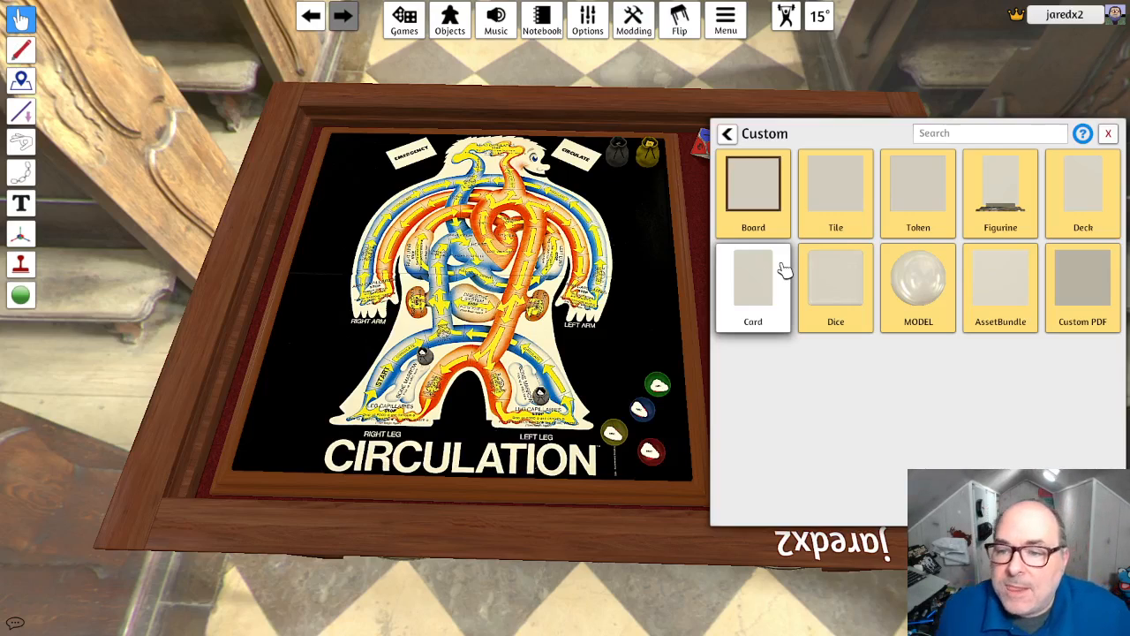
left_click(752, 210)
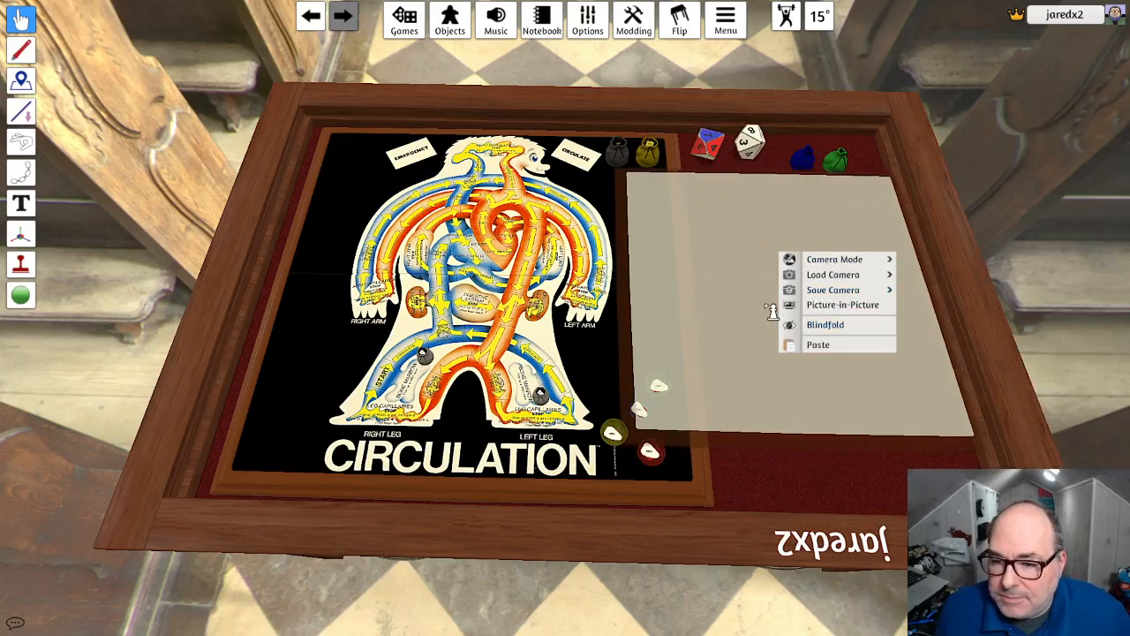
left_click(769, 310)
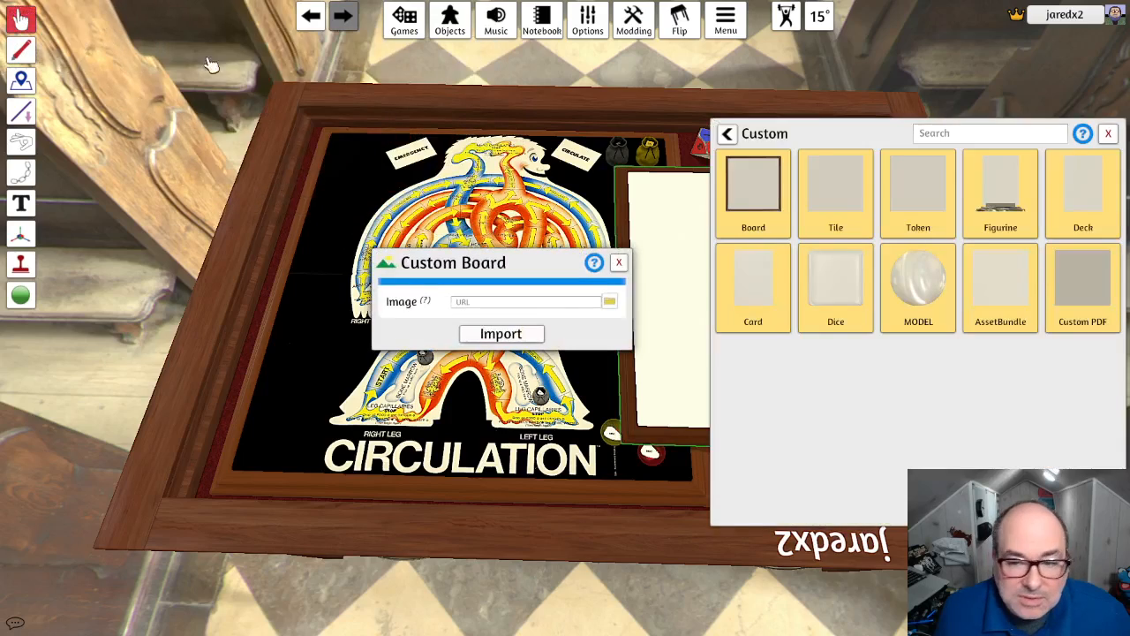
- Choose scoreboard.png as the new custom board's image and upload it to the root folder under the name scoreboard
left_click(609, 302)
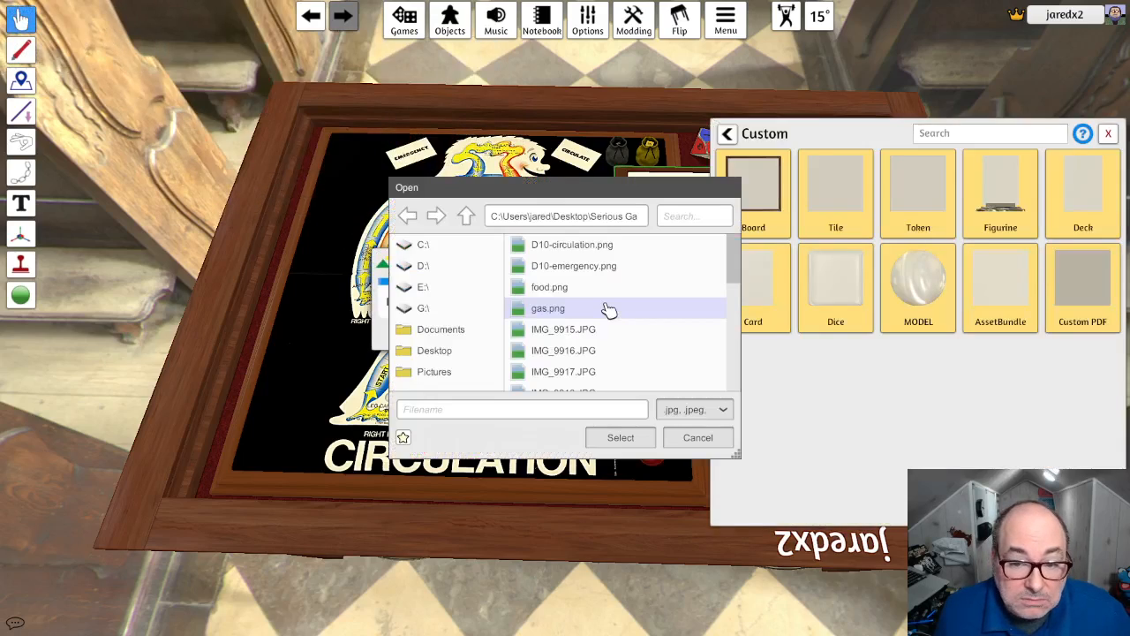
scroll(608, 309, "down", 10)
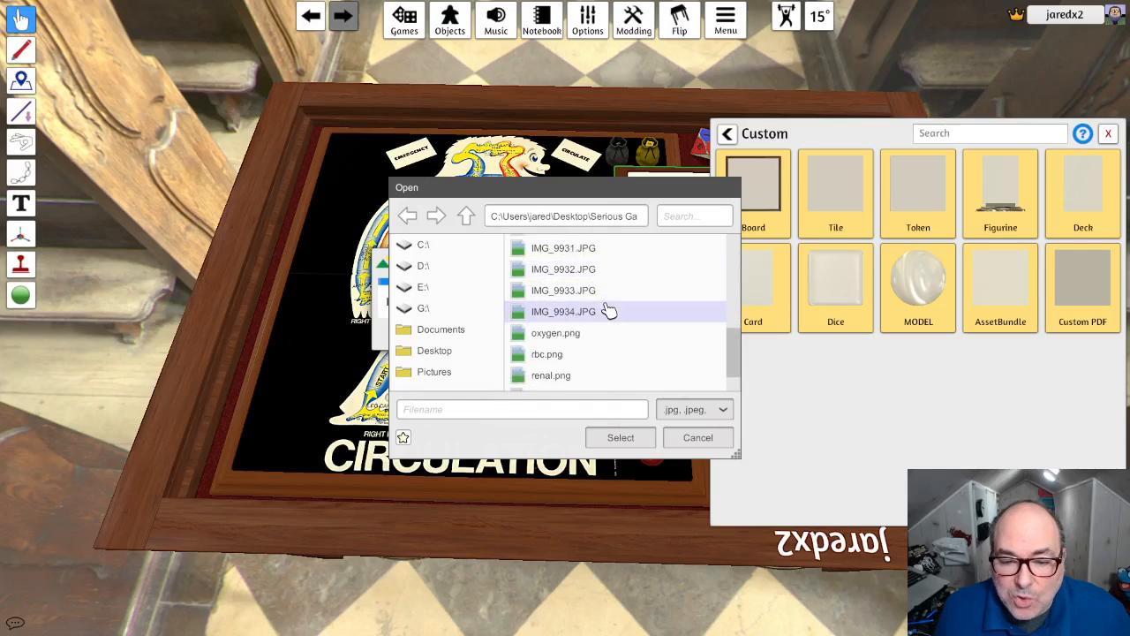
left_click(600, 344)
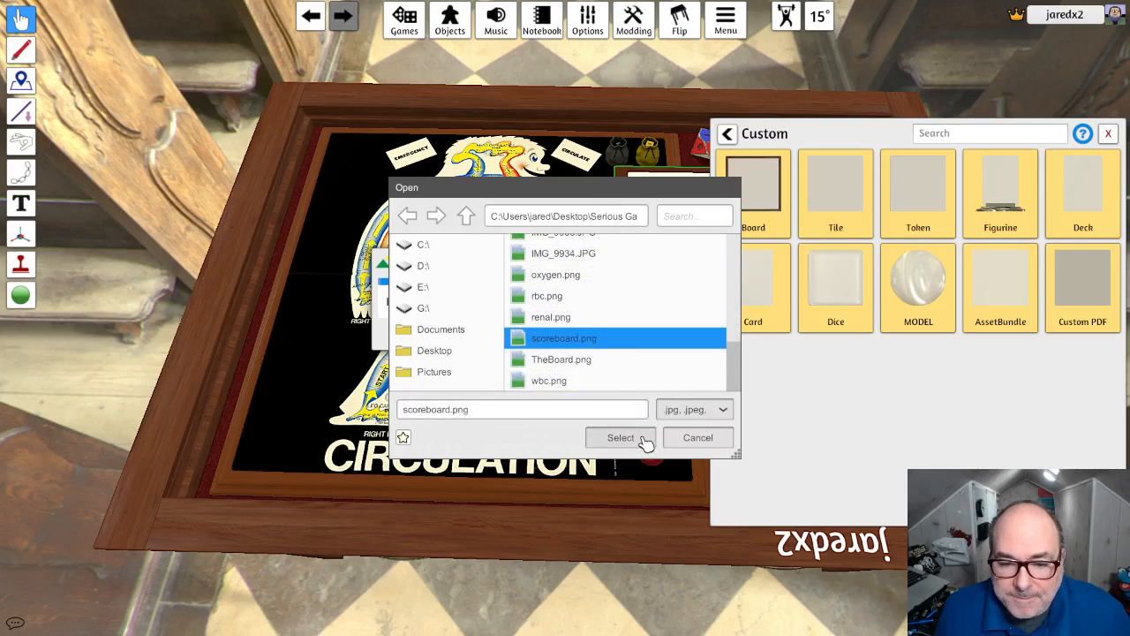
left_click(643, 439)
left_click(518, 336)
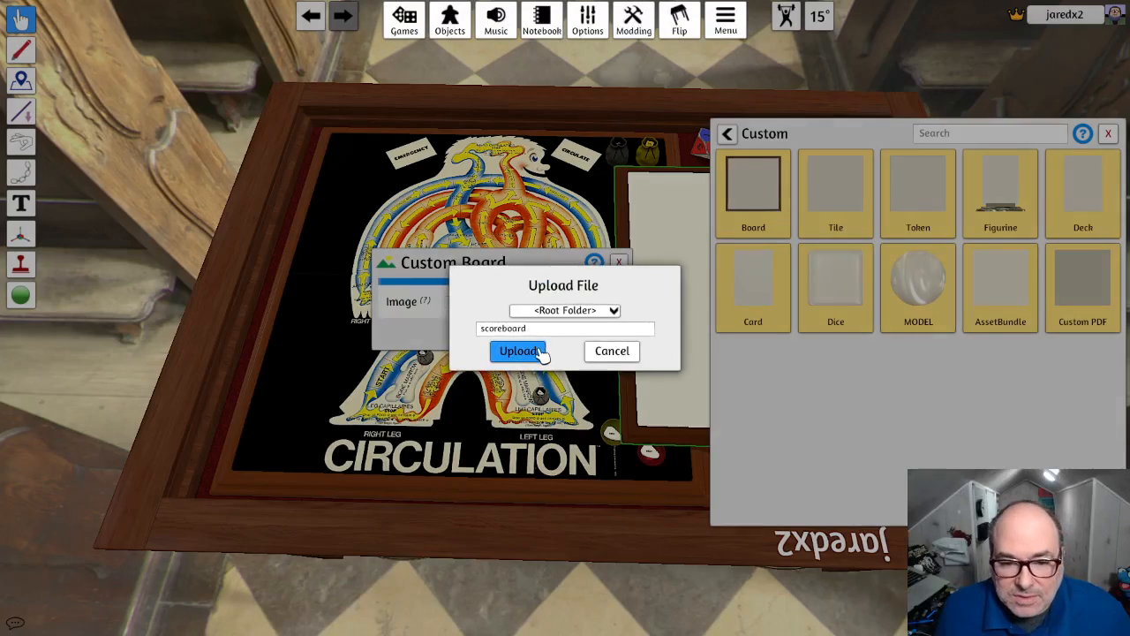
left_click(542, 356)
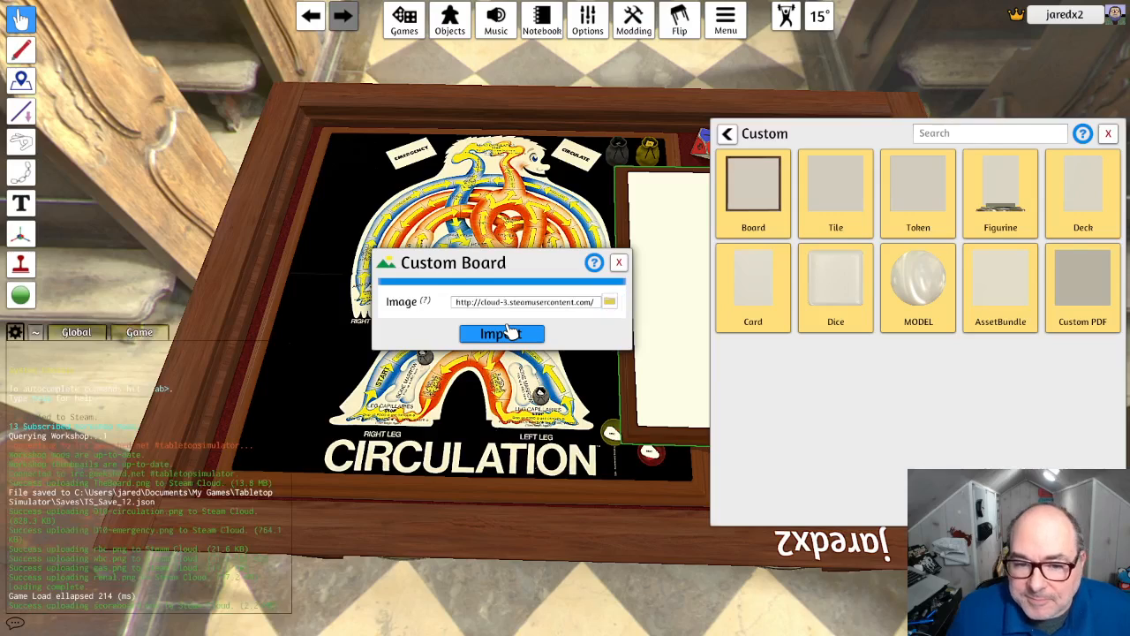
- Import the scoreboard image onto the new custom board and unlock that board
left_click(501, 334)
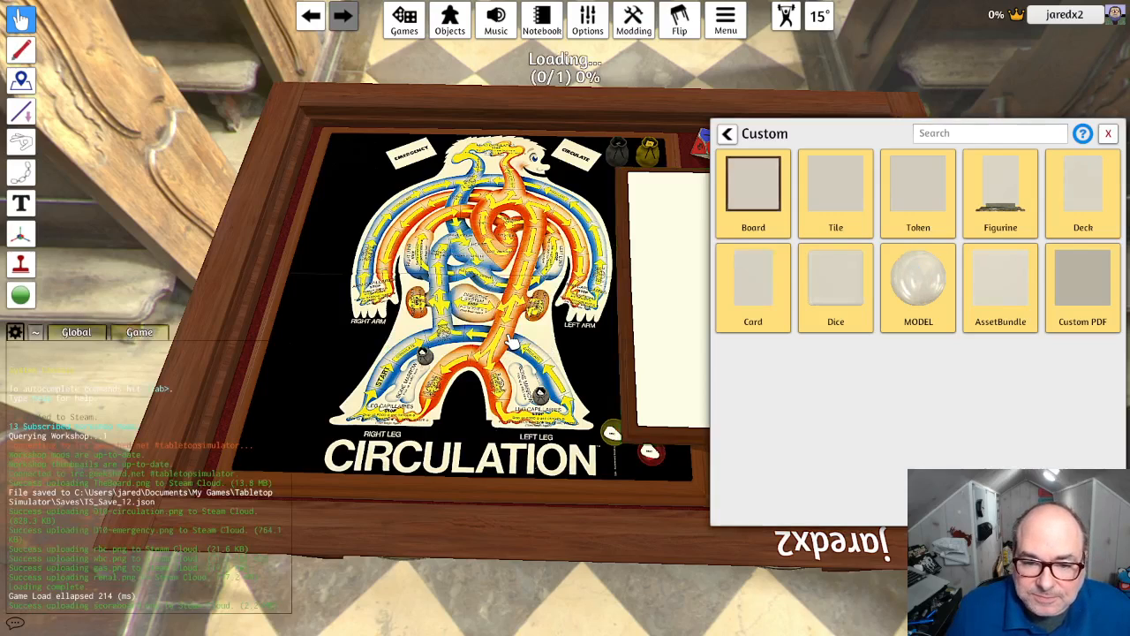
left_click(1109, 133)
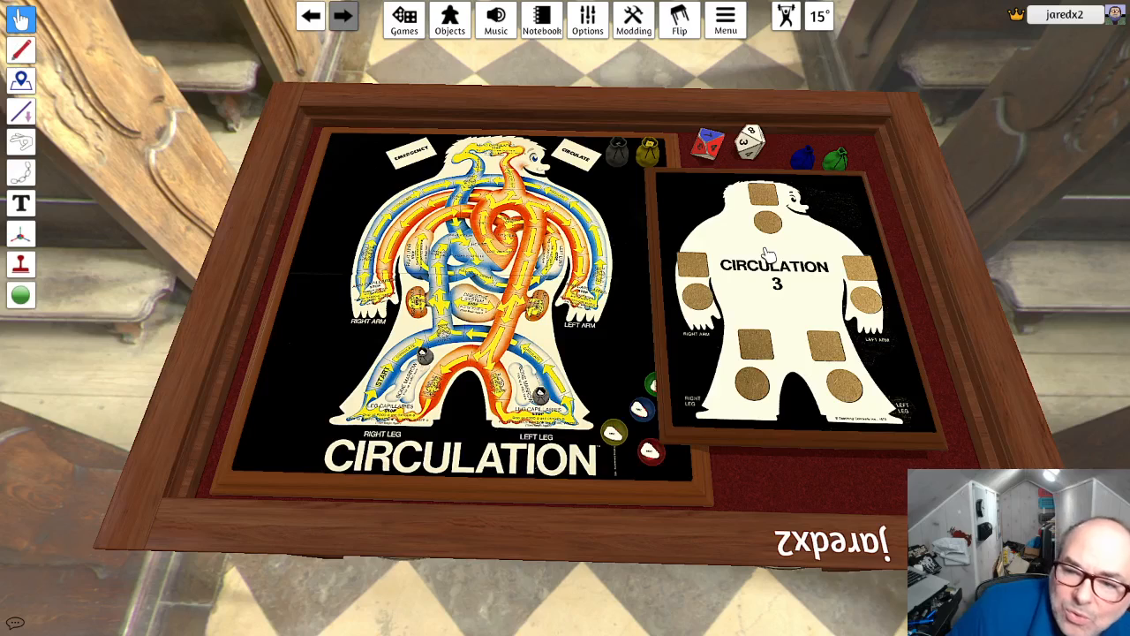
right_click(777, 294)
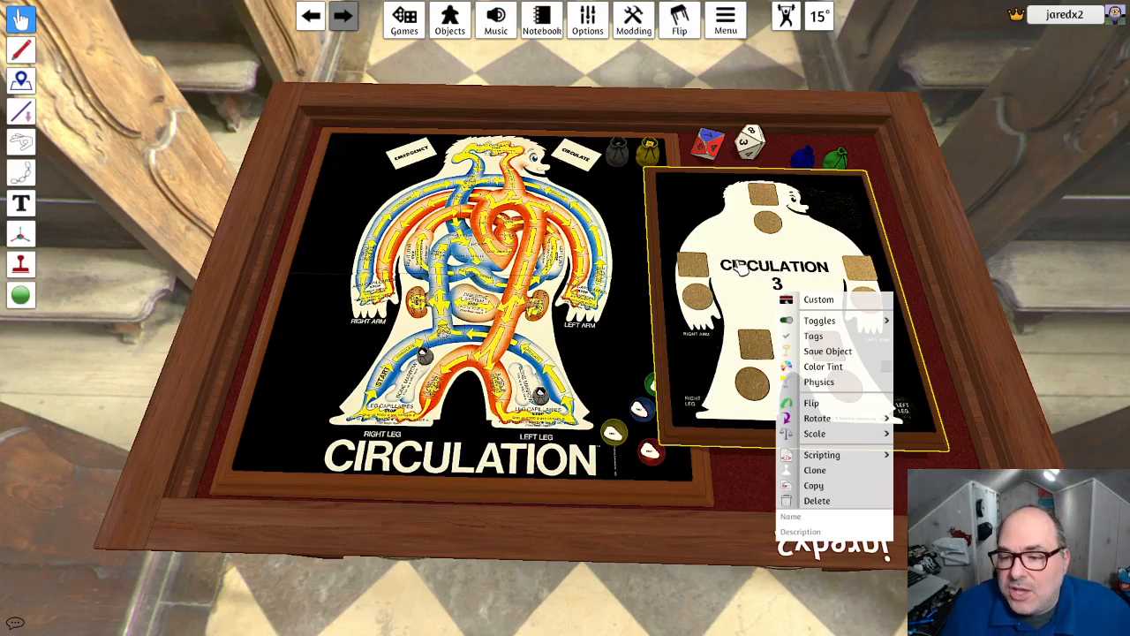
left_click(741, 269)
right_click(750, 270)
mouse_move(808, 300)
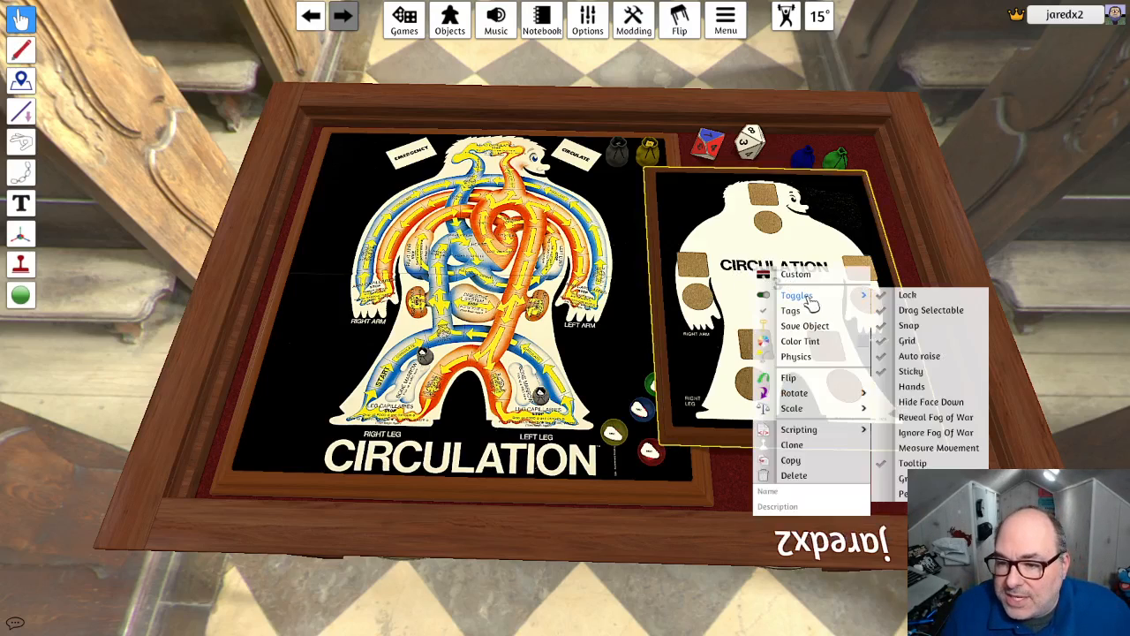
left_click(900, 302)
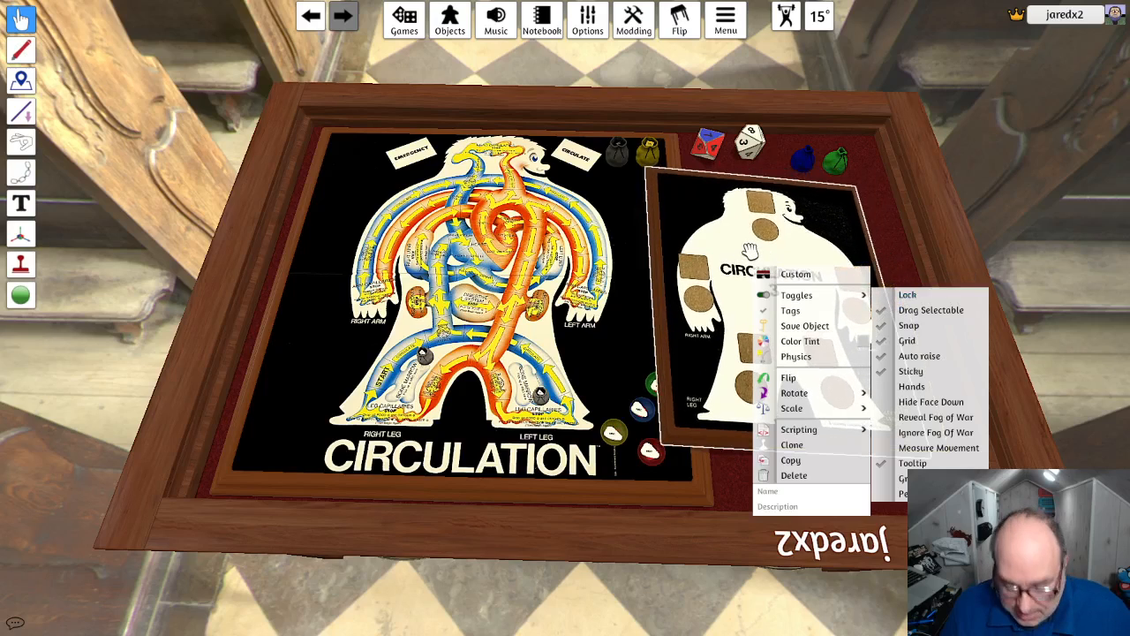
- Shrink the scoreboard and place it beside the lower edge of the Circulation board
key("minus")
key("minus")
key("minus")
key("plus")
key("plus")
mouse_move(750, 252)
left_mouse_down()
mouse_move(782, 269)
mouse_move(782, 347)
mouse_move(762, 384)
mouse_move(794, 359)
mouse_move(790, 367)
left_mouse_up()
key("l")
key("minus")
key("minus")
key("minus")
key("minus")
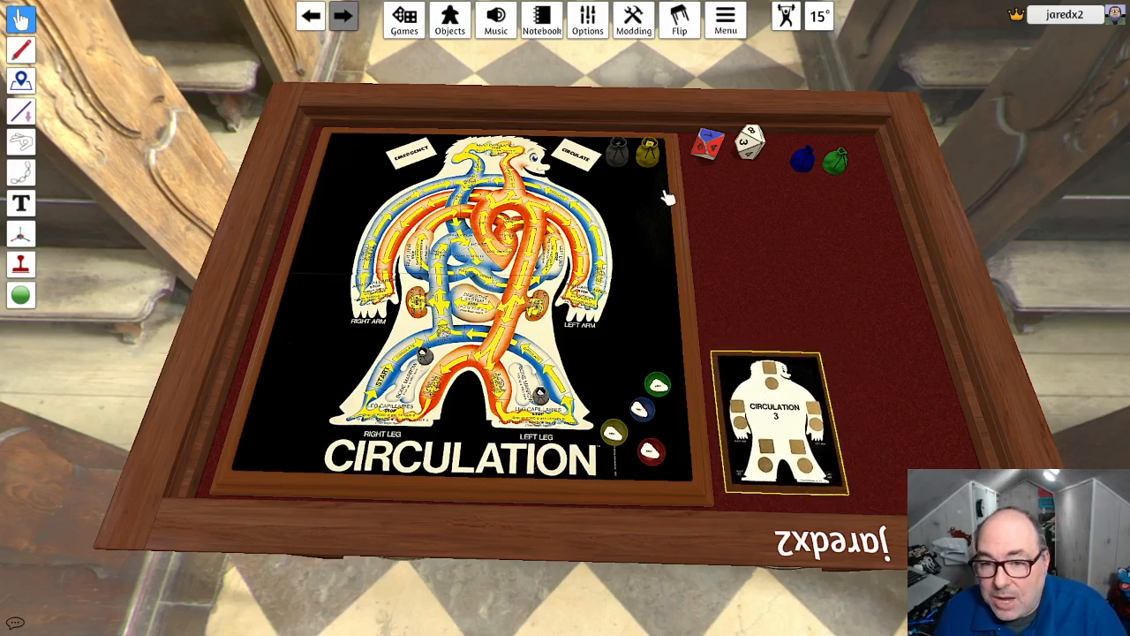
- Try a Renal Waste token on the scoreboard's head square and draw a Gaseous Waste token beside it
left_click_drag(650, 152, 777, 374)
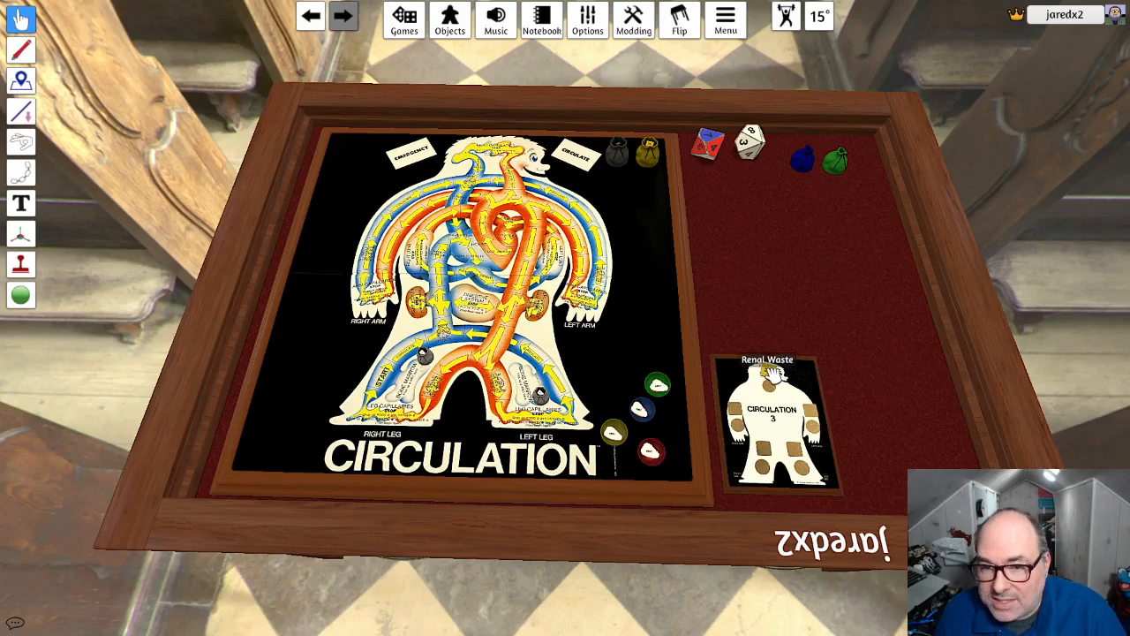
left_click_drag(620, 152, 723, 246)
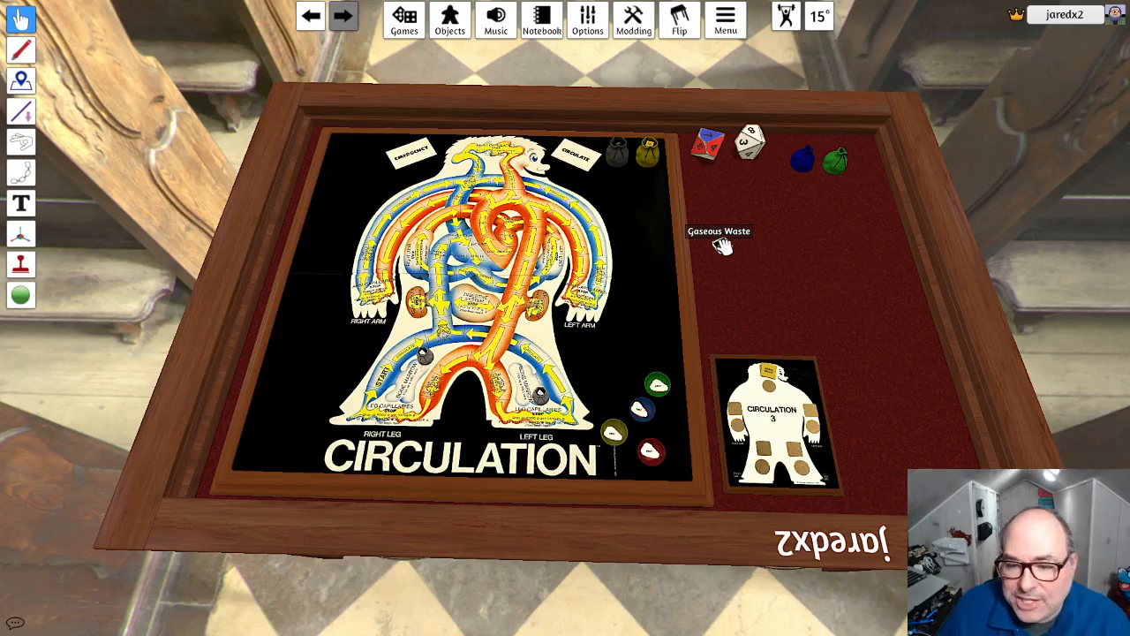
left_click_drag(731, 246, 664, 192)
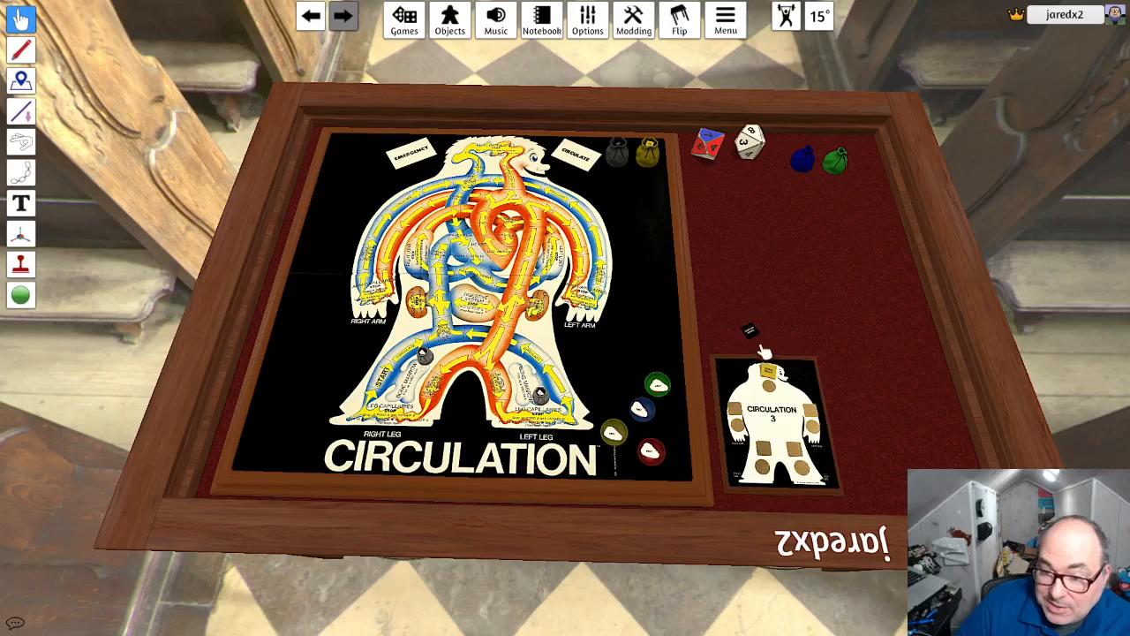
left_click_drag(758, 468, 761, 382)
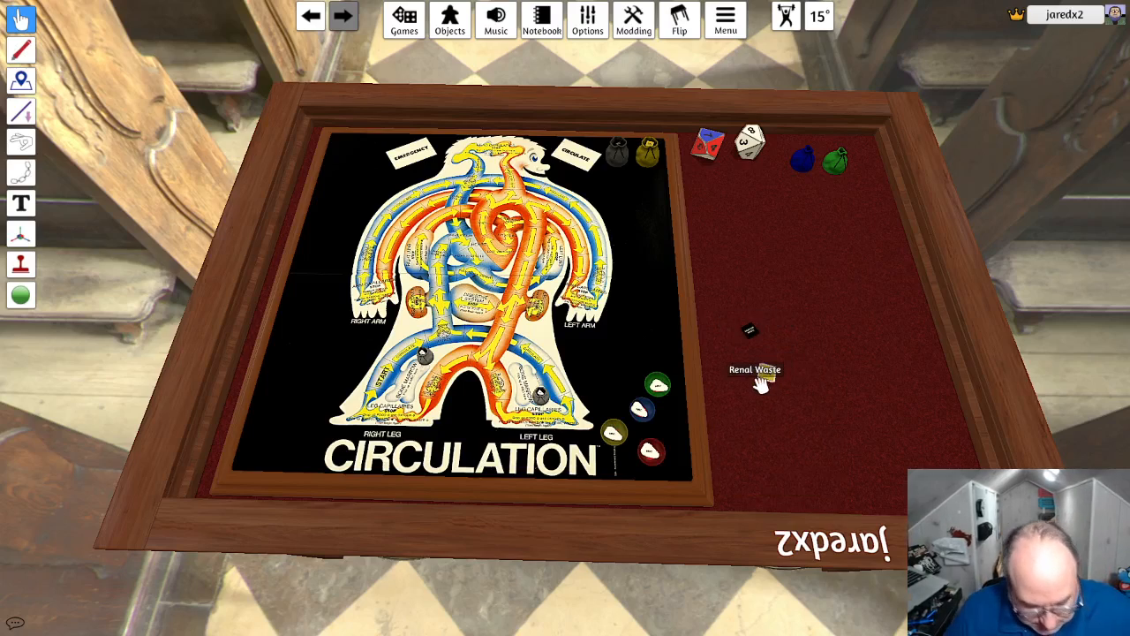
key("ctrl+z")
- Clear the two test waste tokens from the scoreboard area
scroll(792, 348, "up", 1)
scroll(782, 404, "up", 1)
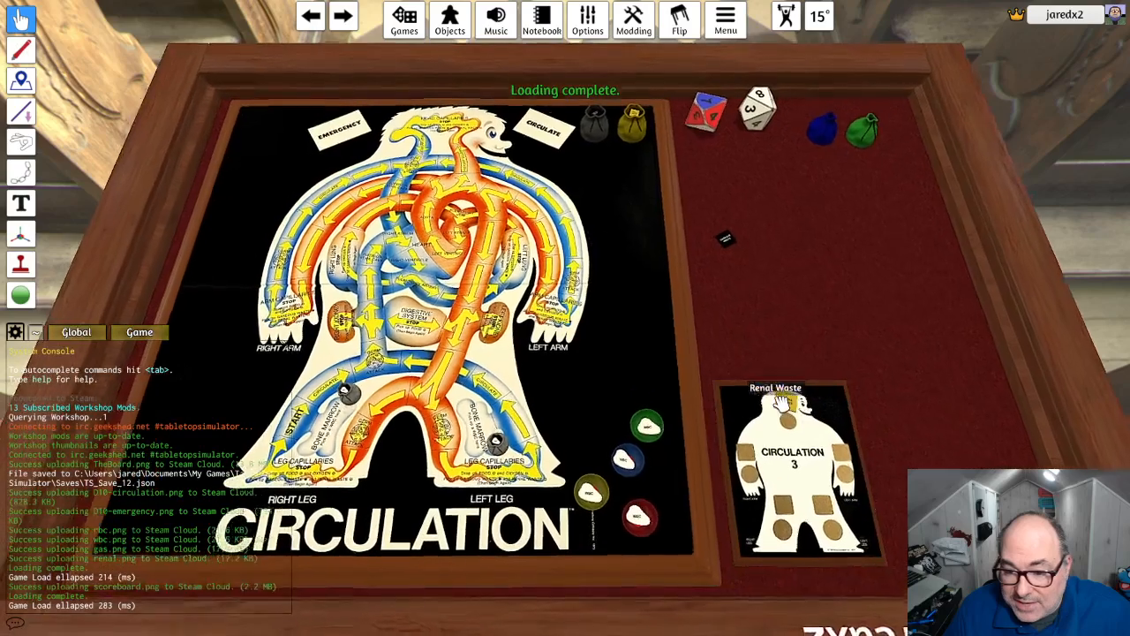
left_click_drag(784, 405, 755, 272)
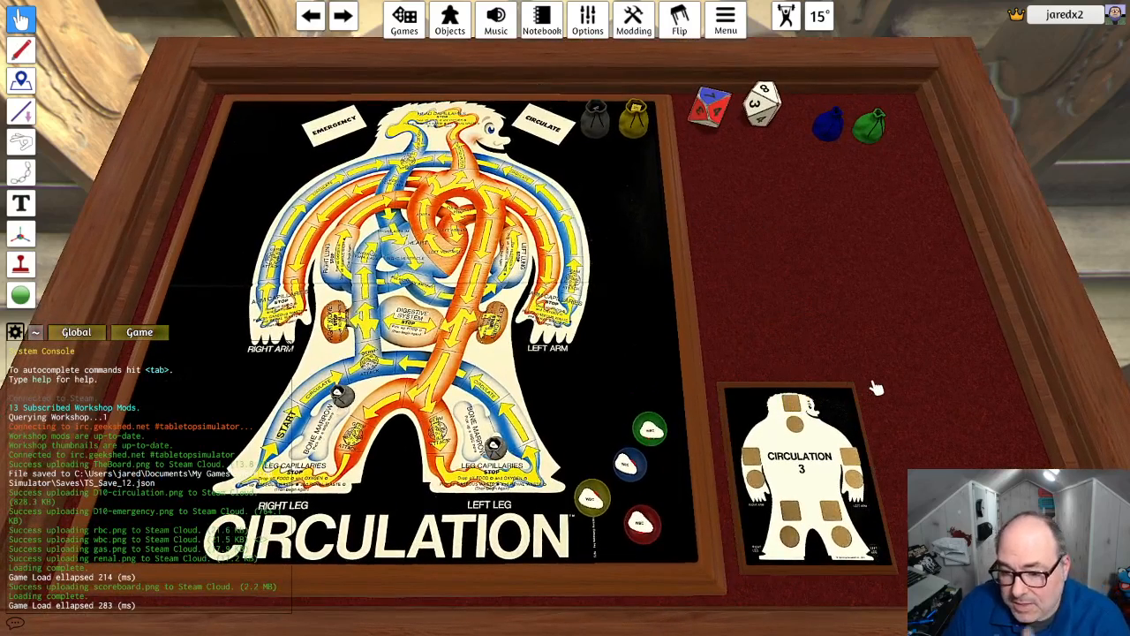
right_click_drag(876, 387, 886, 351)
scroll(874, 396, "down", 3)
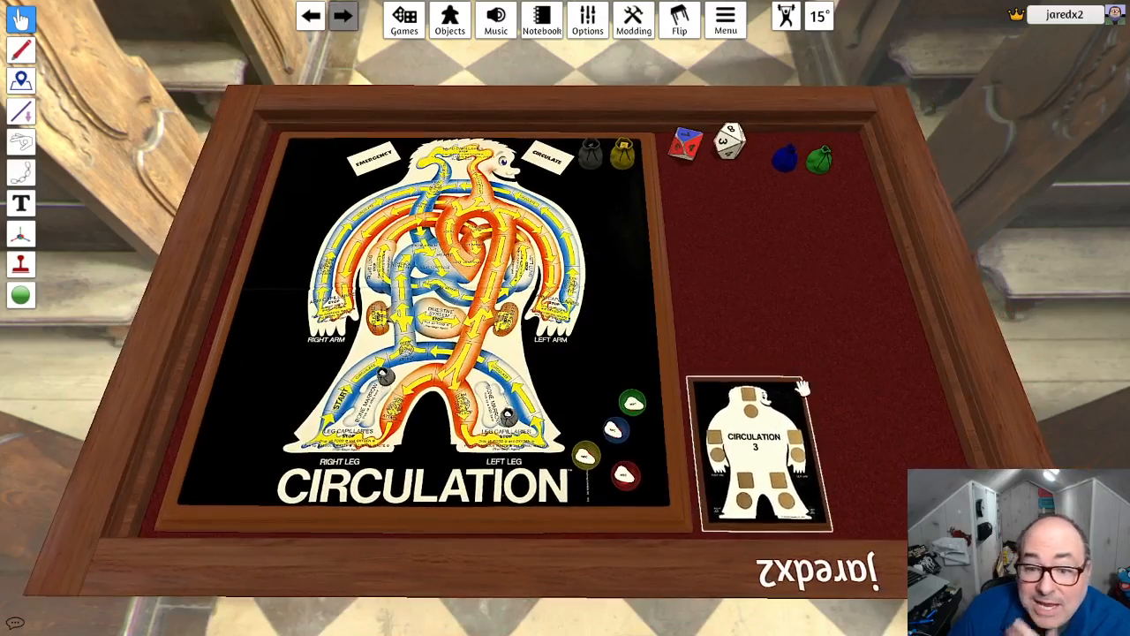
- Slide the scoreboard away from the Circulation board toward the table's outer corner
mouse_move(823, 331)
right_mouse_down()
mouse_move(825, 315)
mouse_move(836, 356)
mouse_move(830, 348)
right_mouse_up()
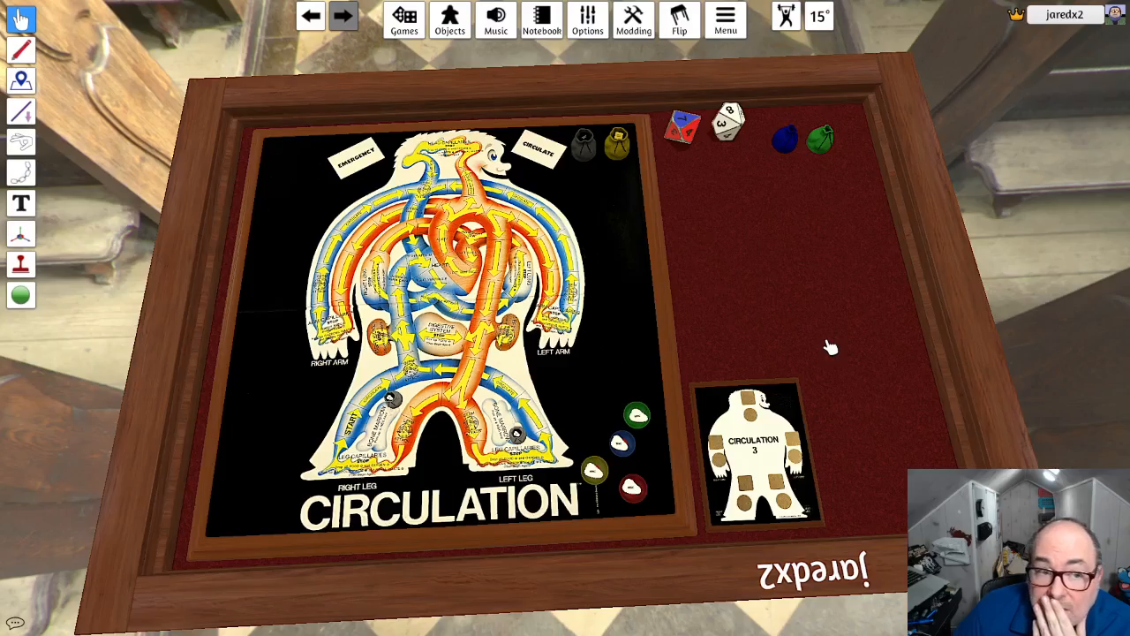
right_click_drag(881, 283, 910, 286)
left_click_drag(775, 447, 907, 452)
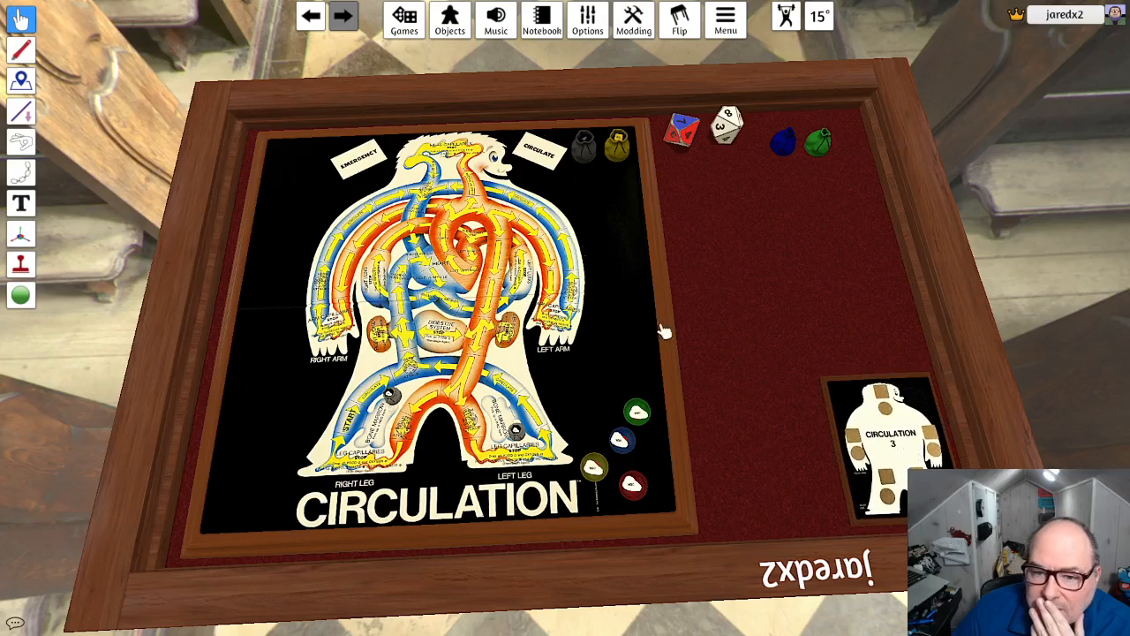
- Try moving the unlocked Circulation board toward the table's far corner, with both dice set aside
right_click(634, 296)
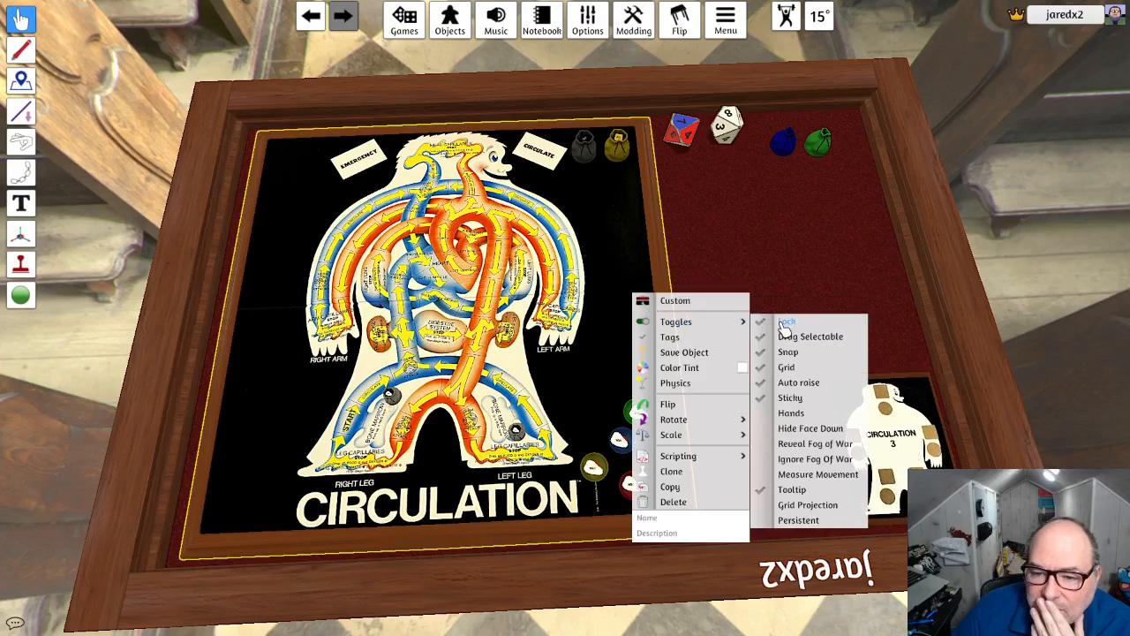
left_click_drag(685, 130, 825, 265)
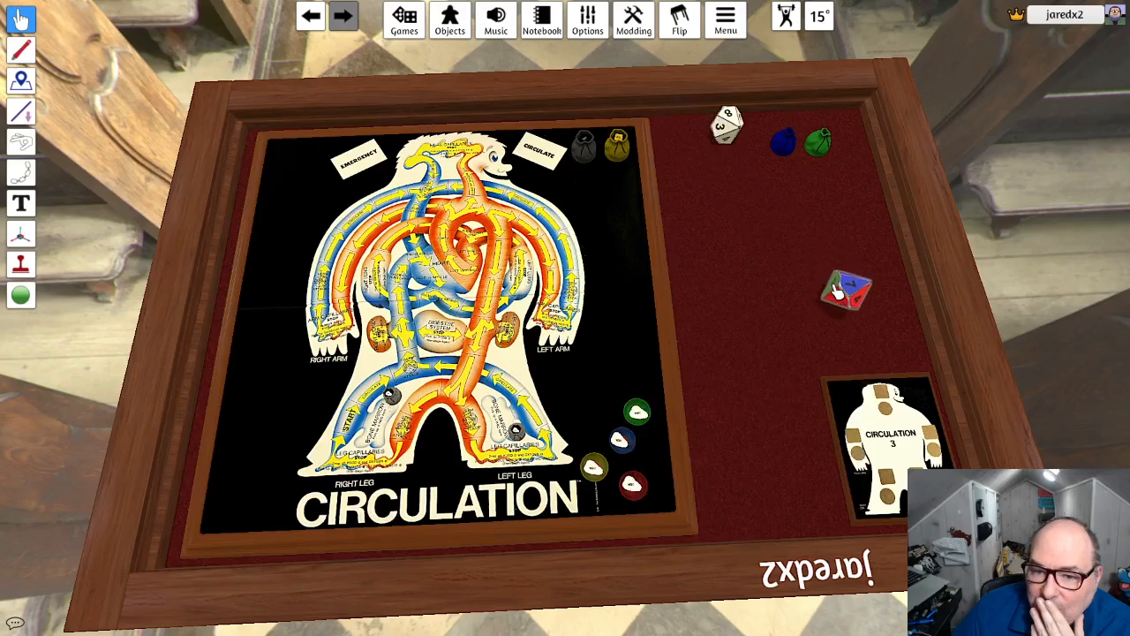
left_click_drag(729, 125, 823, 210)
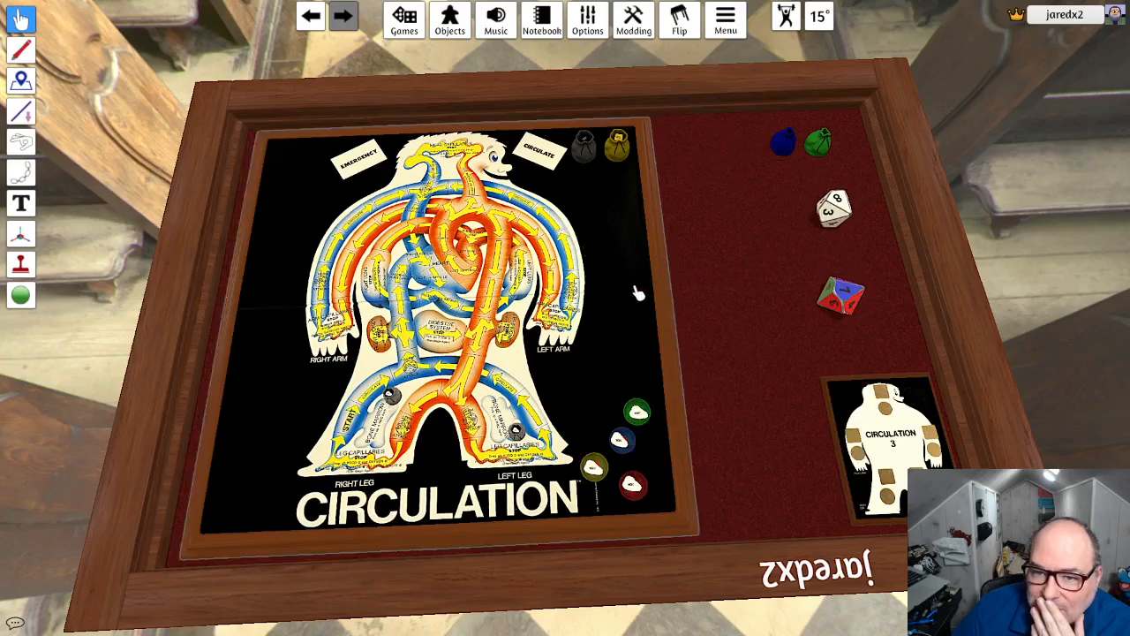
left_click_drag(638, 287, 487, 138)
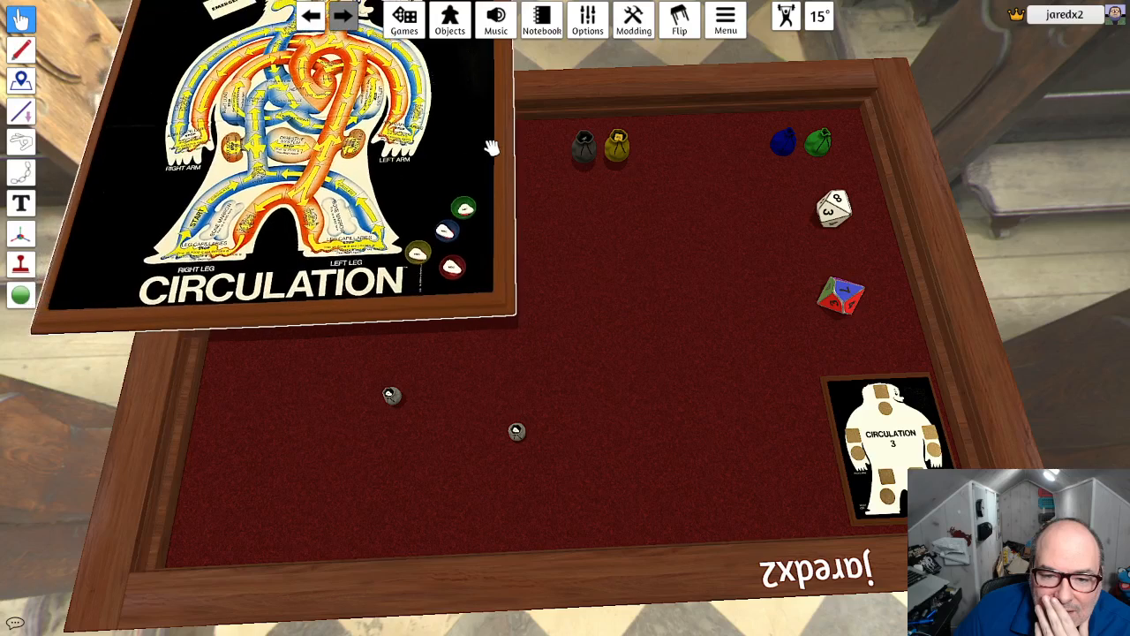
right_click(519, 435)
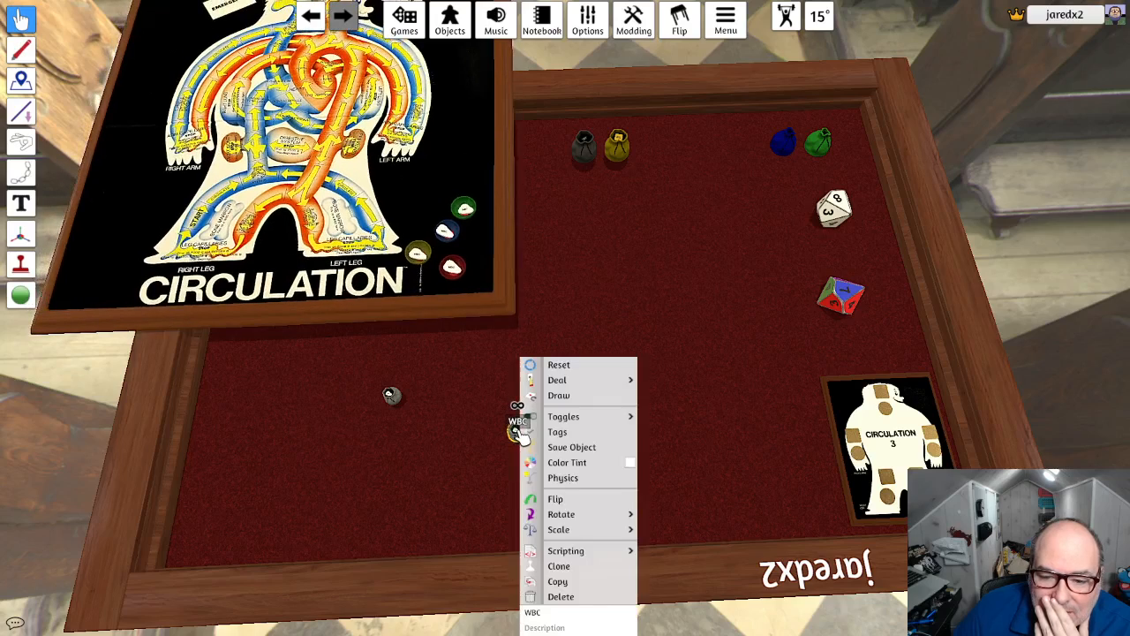
left_click(591, 318)
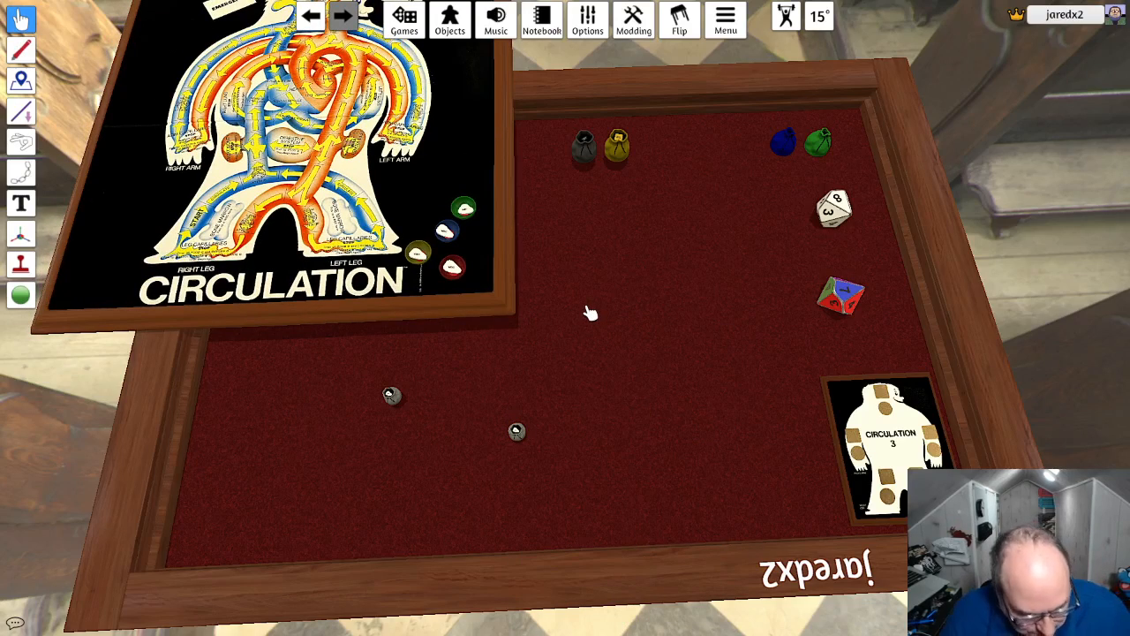
key("ctrl+z")
key("ctrl+z")
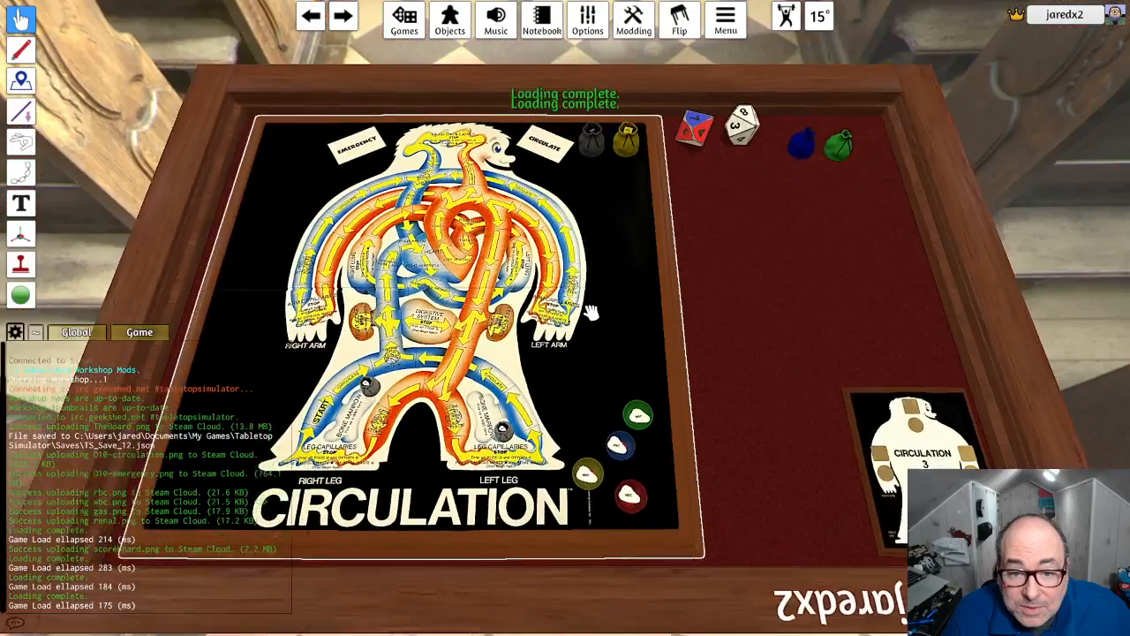
- Try lifting the Circulation board from the corner holding the waste bags
right_click(633, 148)
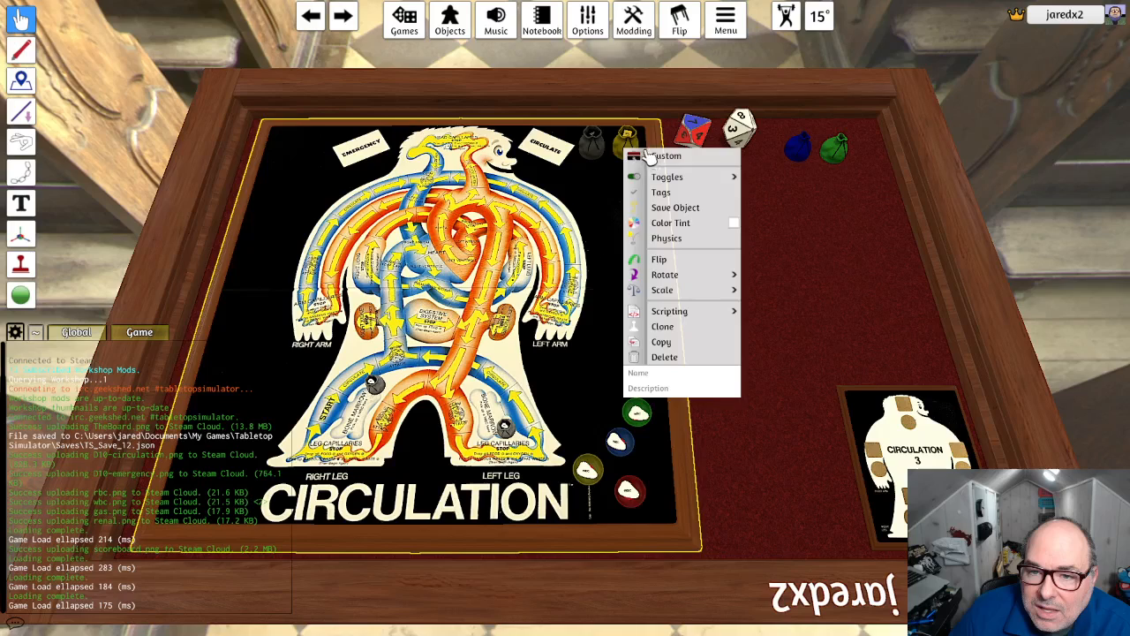
left_click_drag(634, 140, 633, 139)
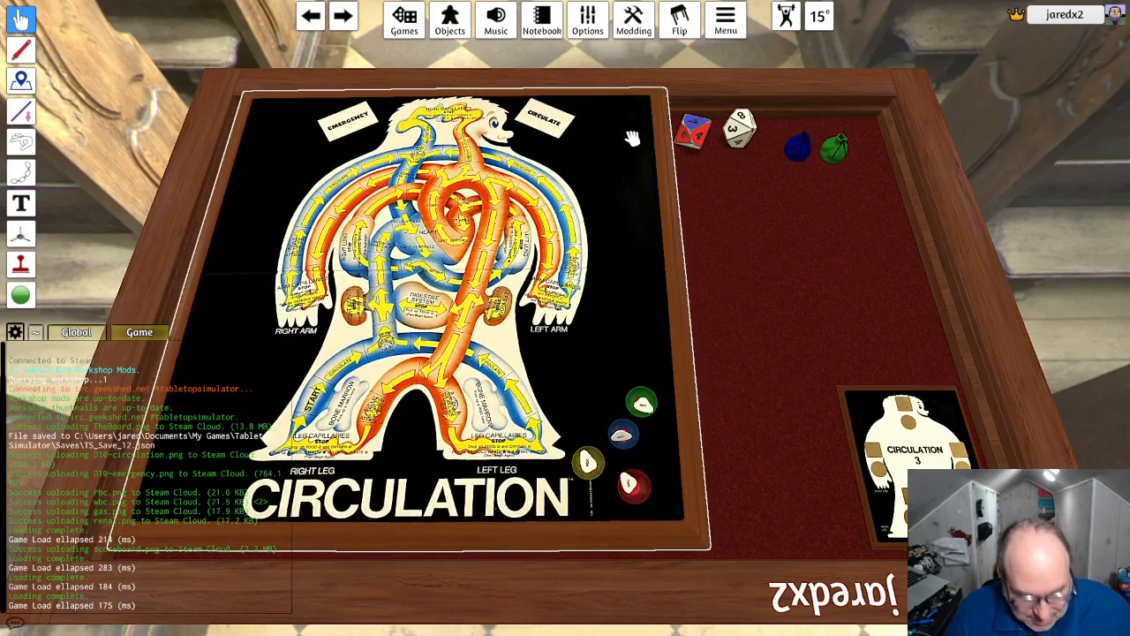
key("ctrl+z")
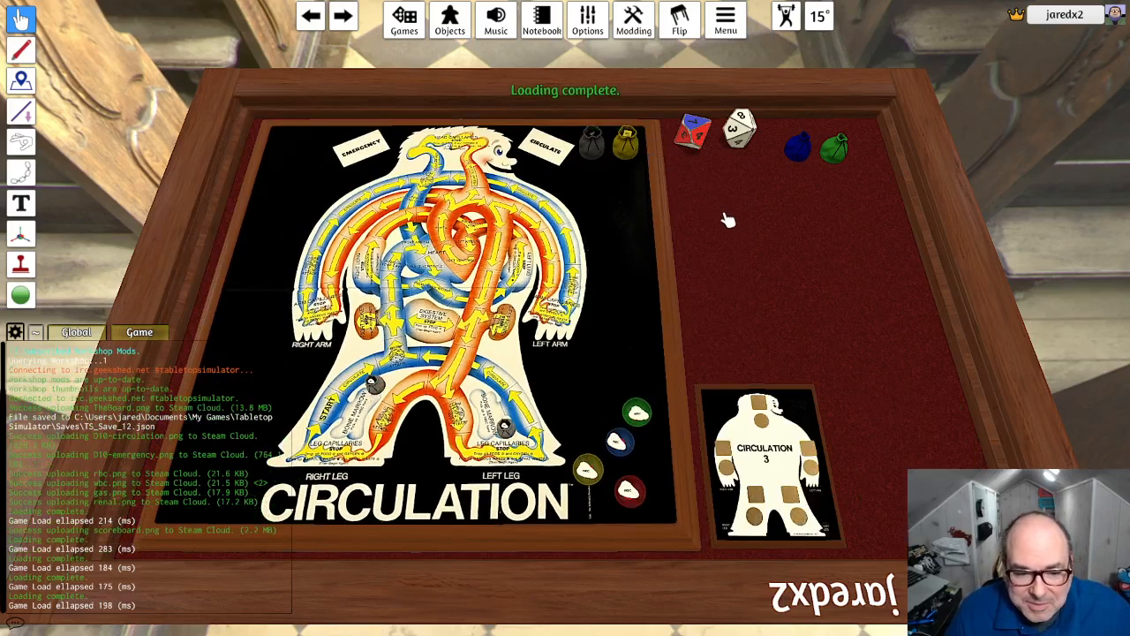
- Unlock the Renal Waste bag, the Gaseous Waste bag and both WBC bags on the Circulation board
right_click(634, 149)
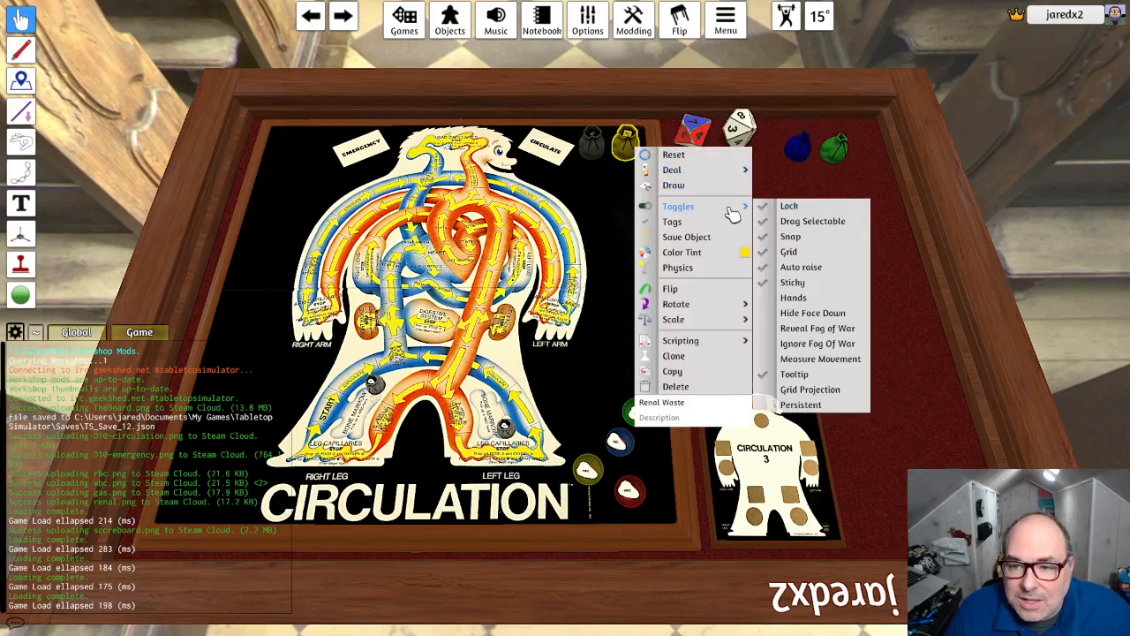
right_click(598, 152)
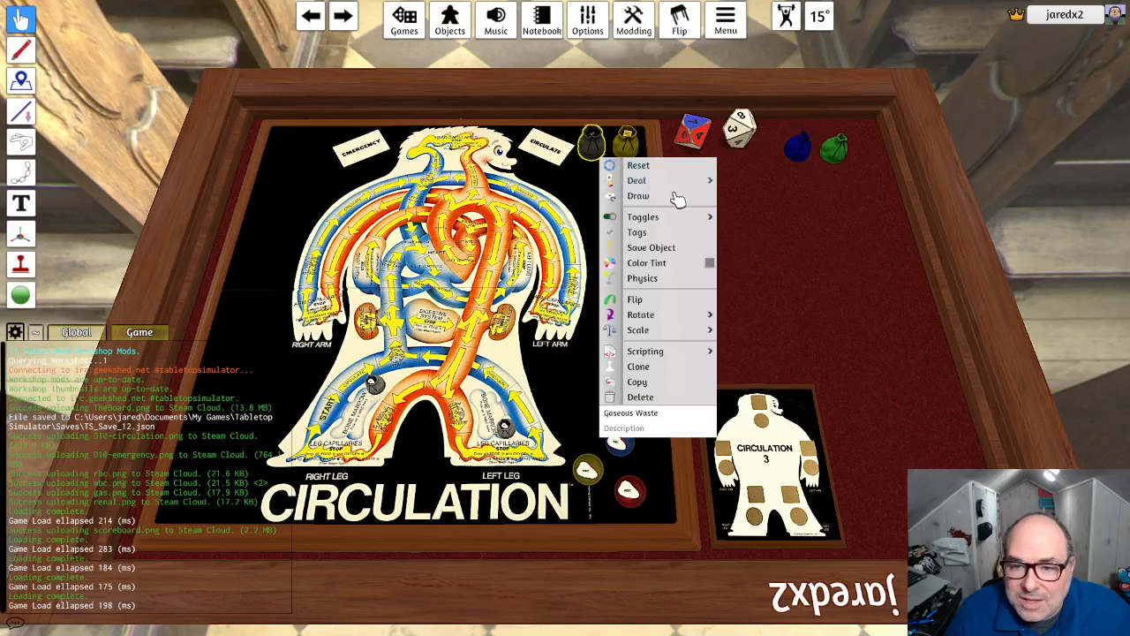
mouse_move(702, 219)
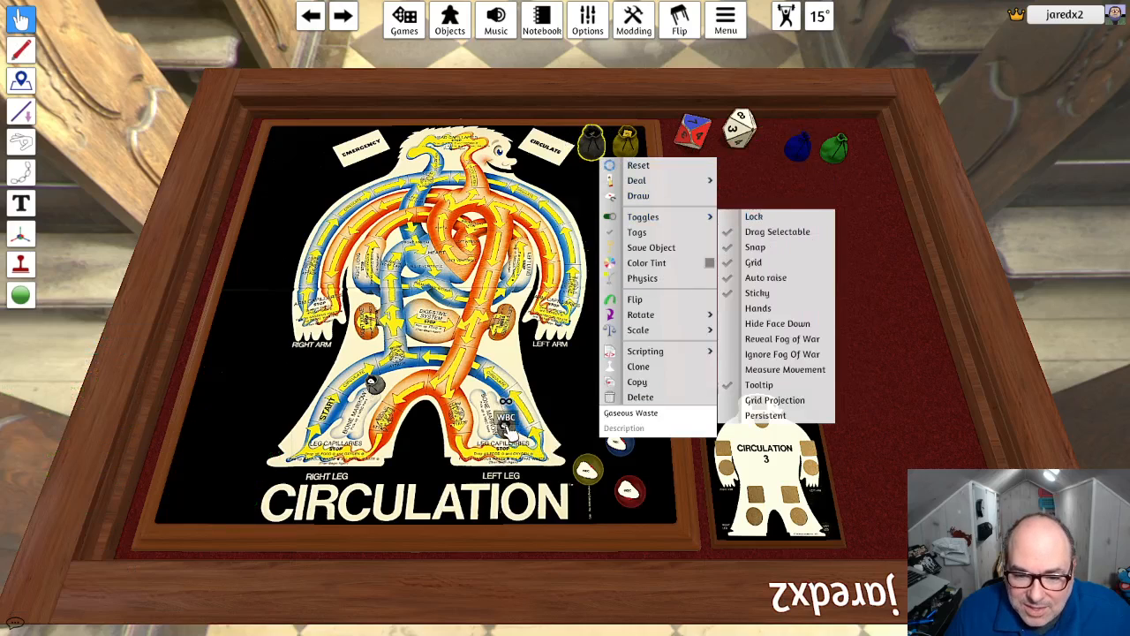
right_click(517, 360)
mouse_move(599, 424)
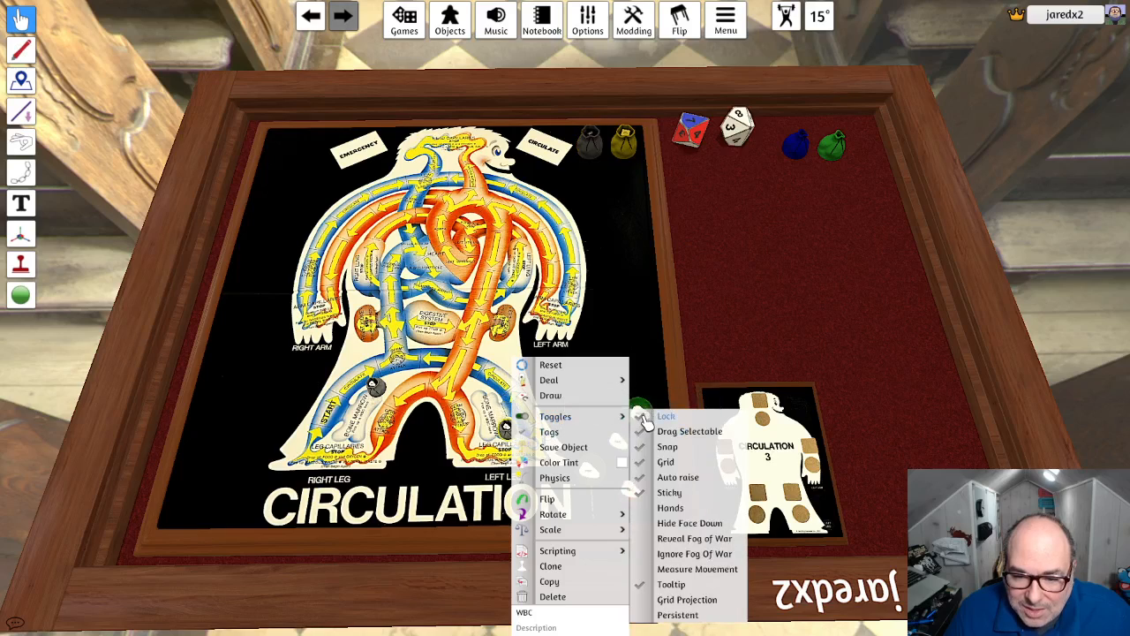
right_click(390, 361)
mouse_move(454, 424)
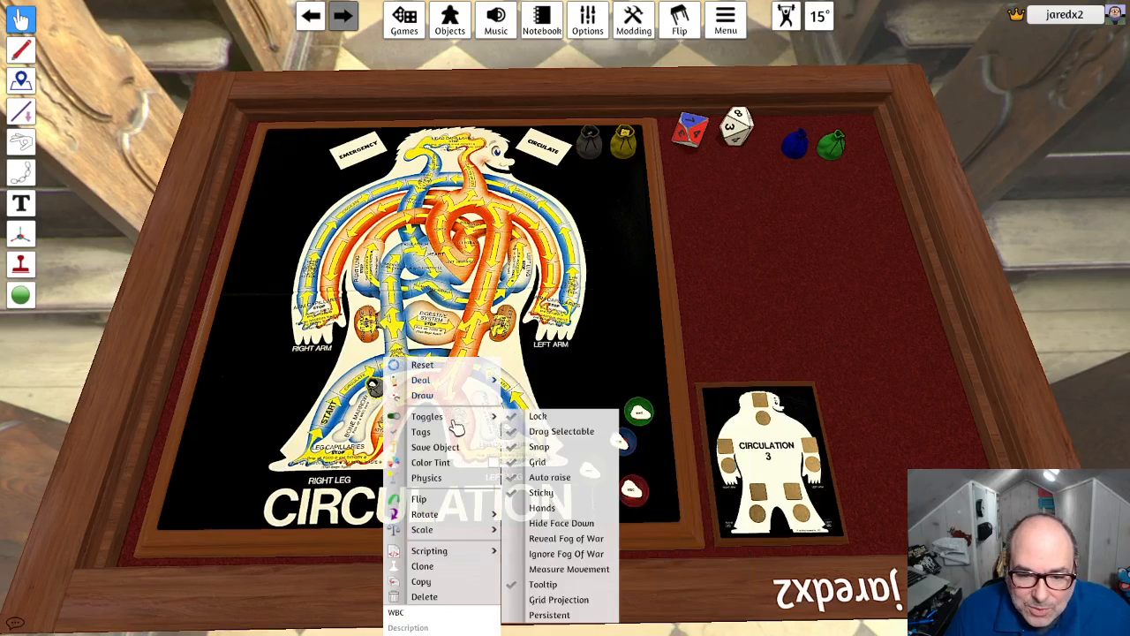
- Move the scoreboard to the table's outer corner and place the green Food bag and blue bag just above it
left_click_drag(790, 430, 923, 442)
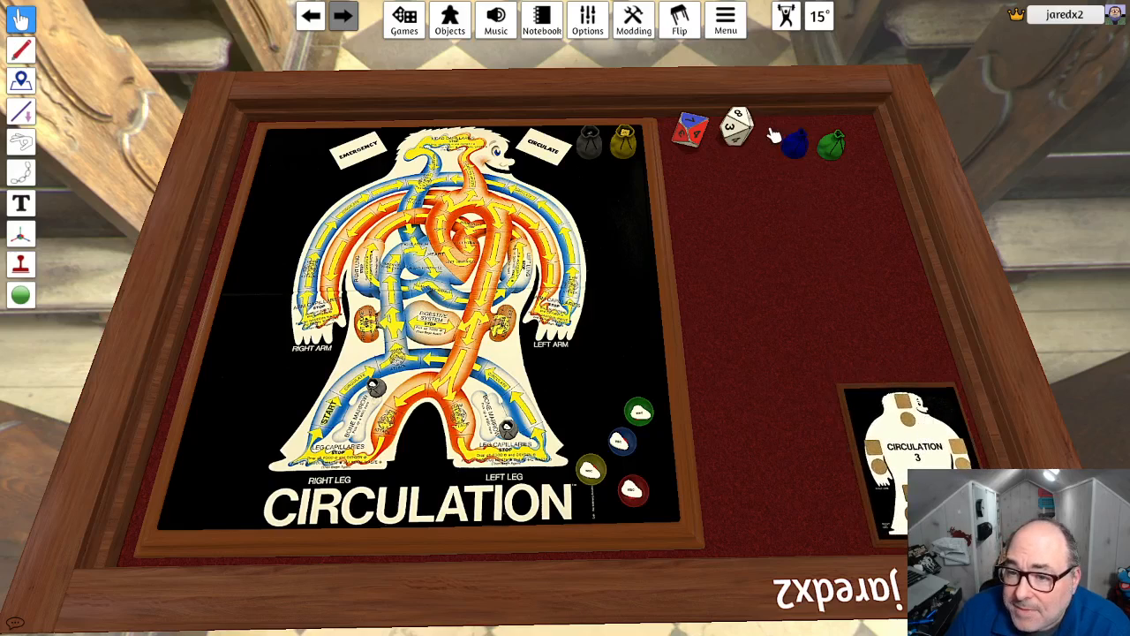
left_click_drag(771, 130, 844, 170)
right_click(839, 150)
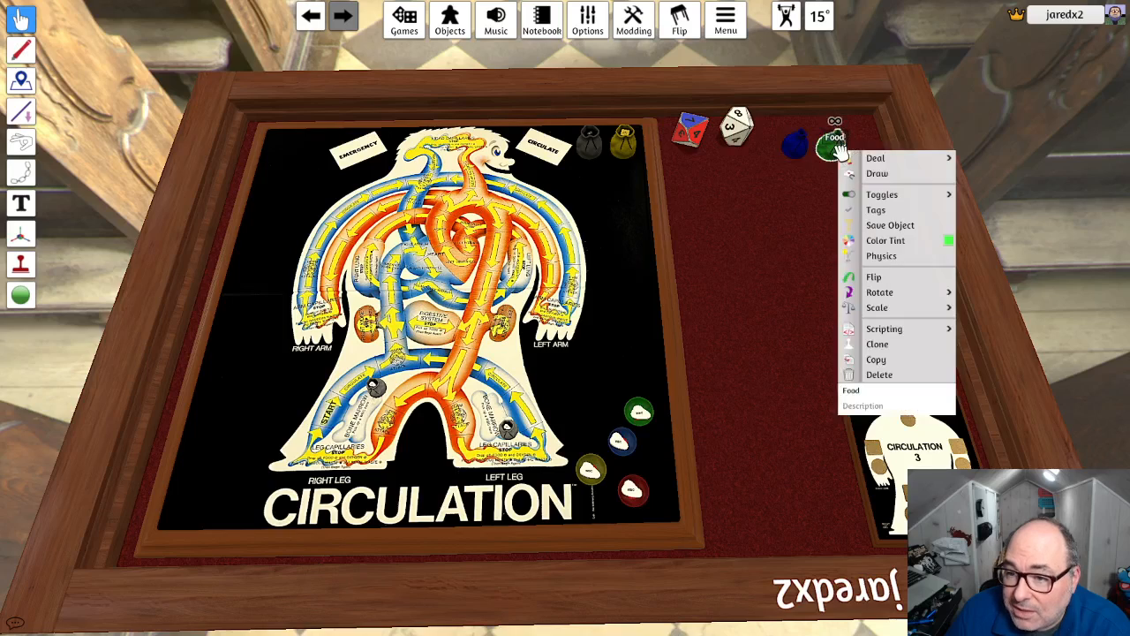
left_click(821, 180)
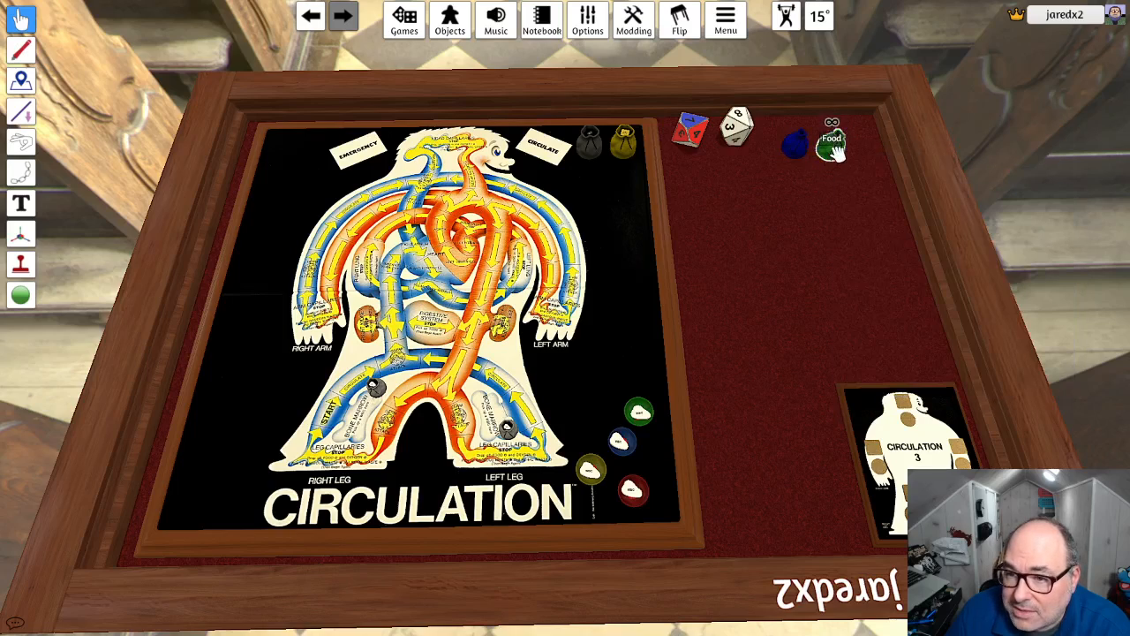
left_click_drag(850, 160, 842, 165)
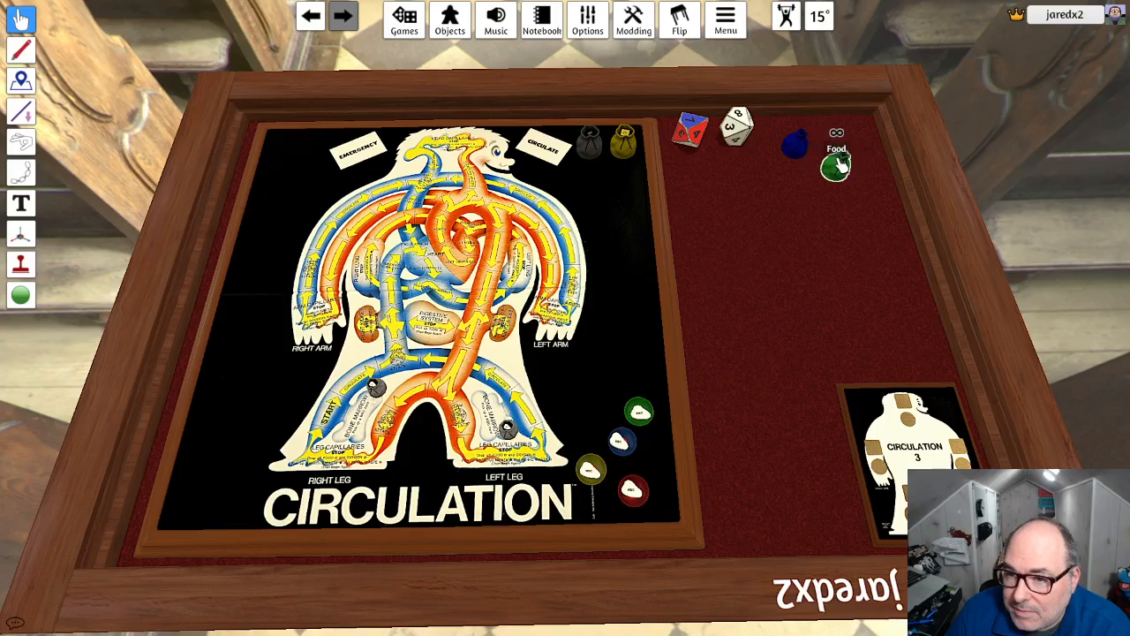
left_click_drag(868, 199, 943, 348)
left_click_drag(800, 148, 887, 345)
- Set both dice on the Circulation board, then unlock the board and move it to the middle of the table
left_click_drag(740, 124, 621, 265)
left_click_drag(692, 130, 562, 236)
right_click(500, 328)
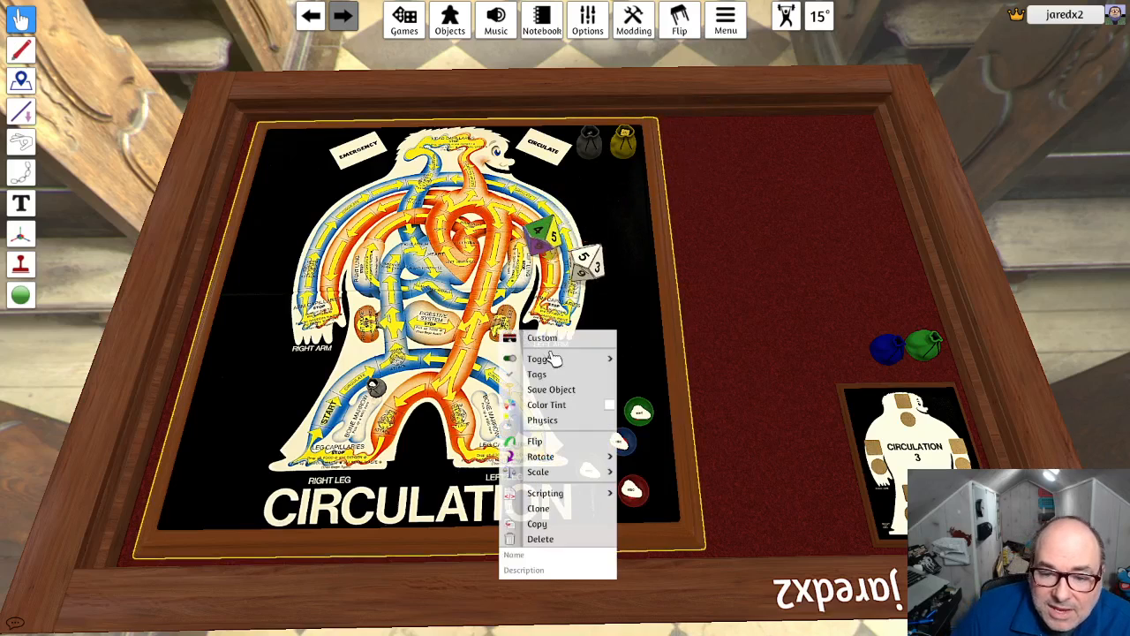
mouse_move(558, 360)
left_click(656, 359)
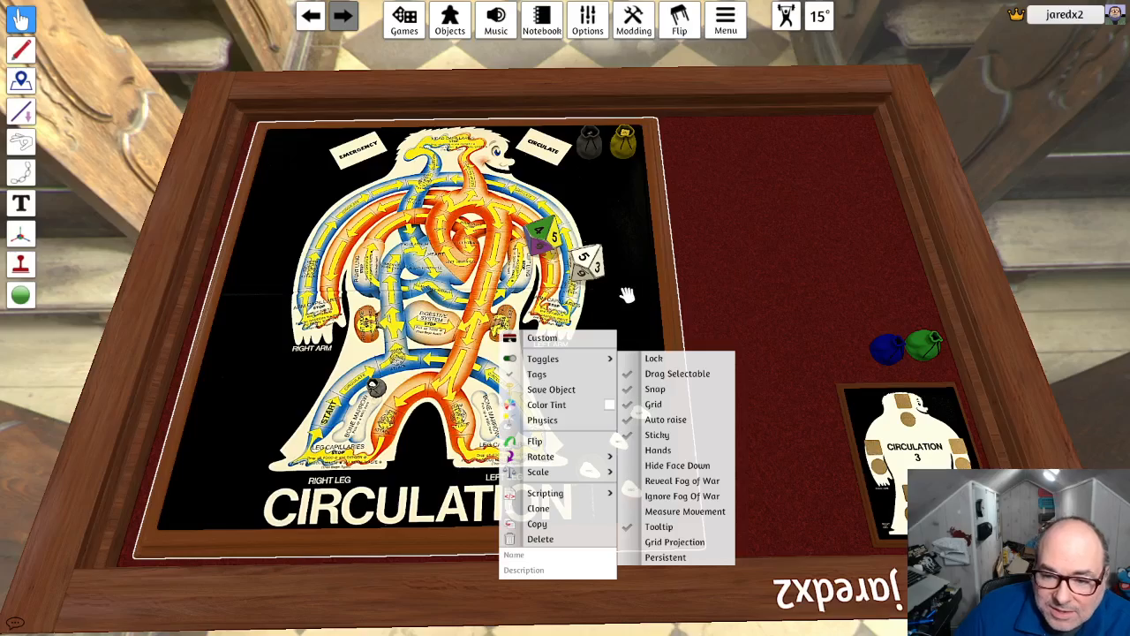
left_click_drag(620, 324, 747, 319)
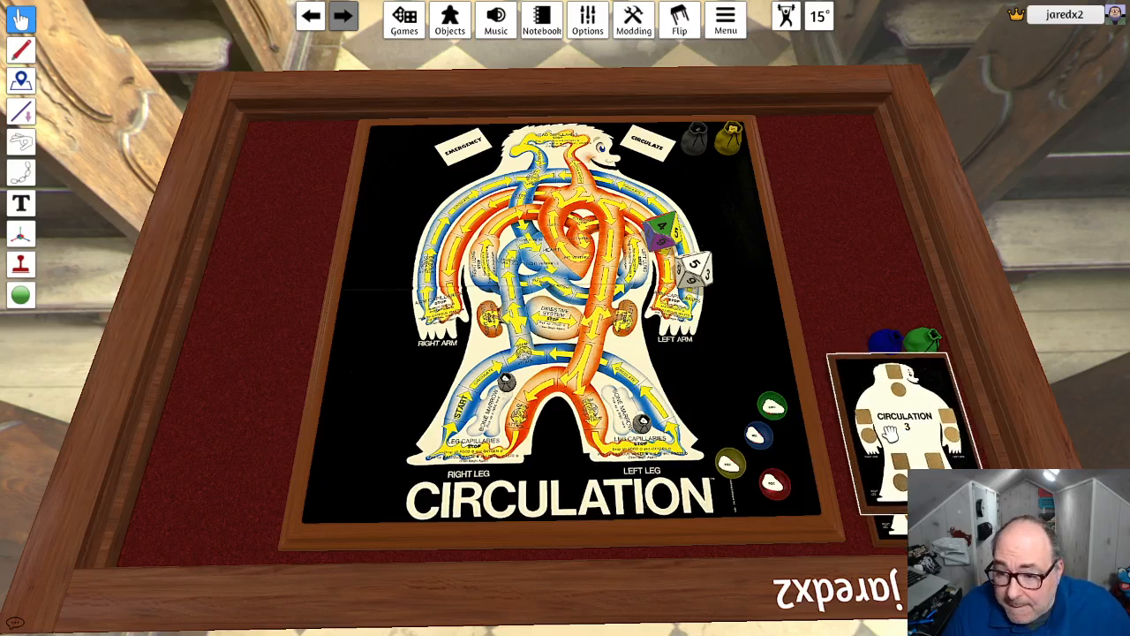
- Place scoreboard copies in the near and far table corners on the board's EMERGENCY side, turning the far copy 180°
left_click_drag(905, 432, 214, 465)
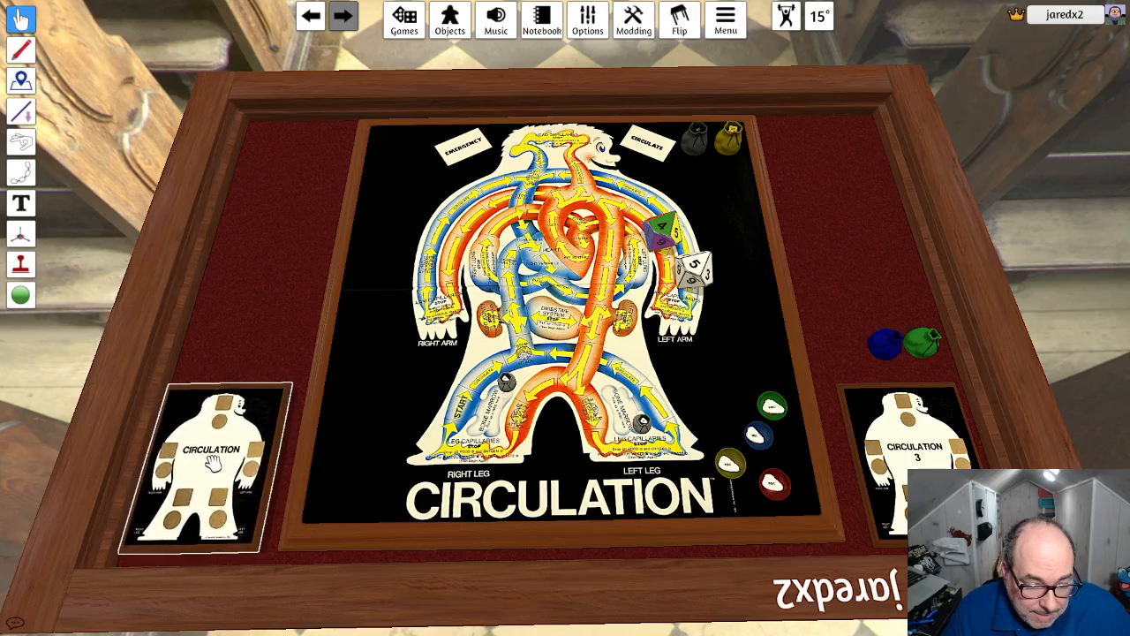
left_click_drag(265, 427, 290, 179)
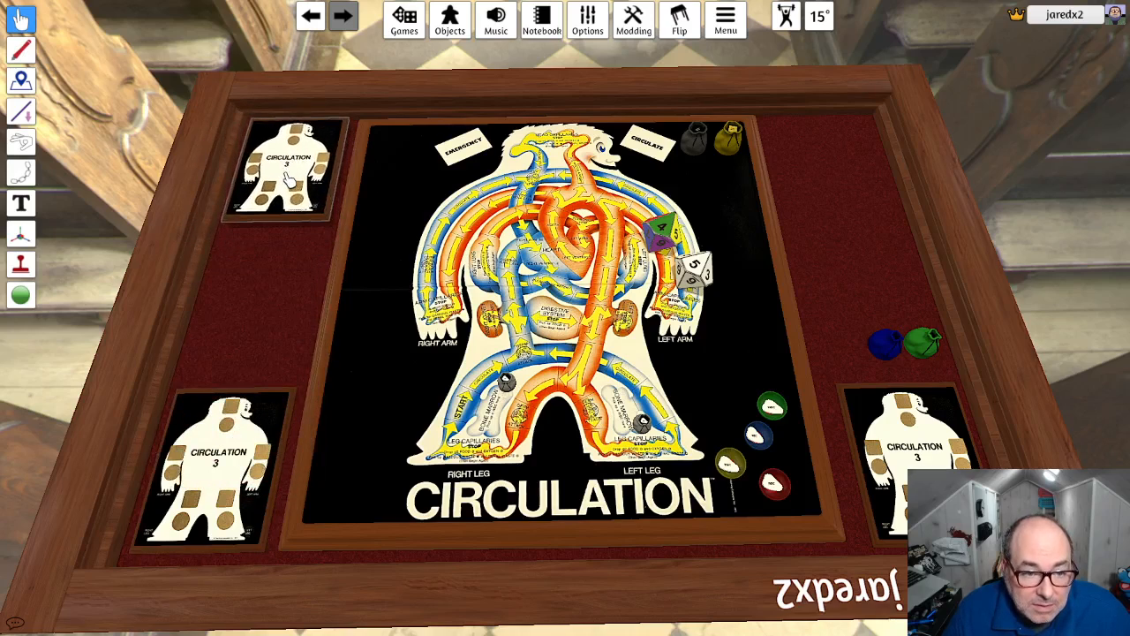
key("e")
key("e")
key("e")
key("e")
key("e")
key("e")
key("e")
key("e")
key("e")
key("e")
key("e")
key("e")
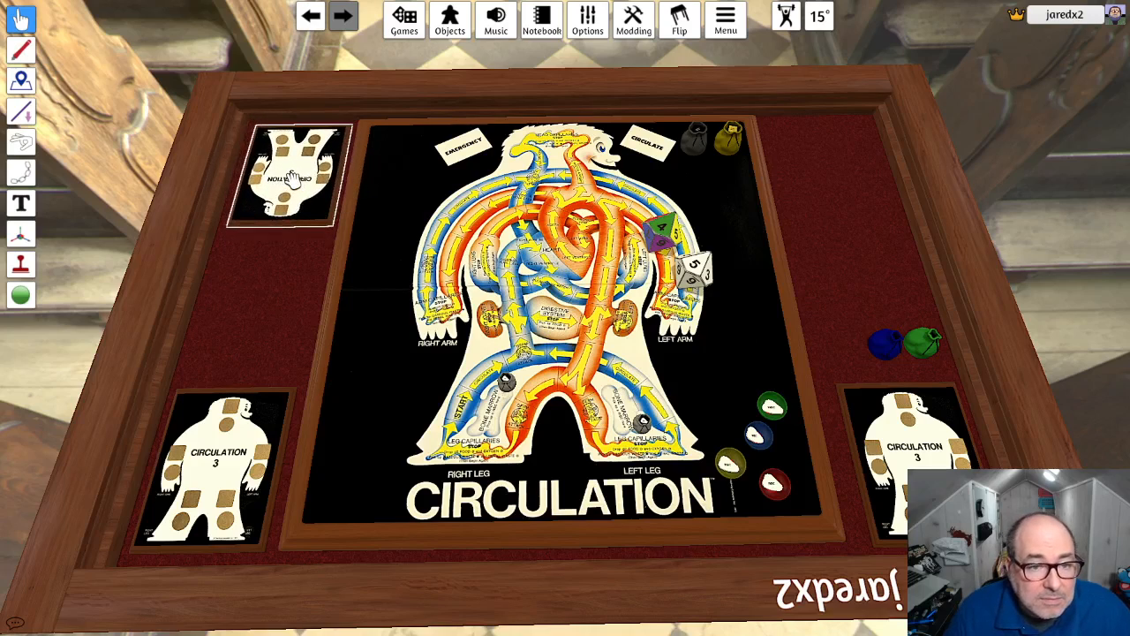
right_click(293, 178)
left_click(276, 172)
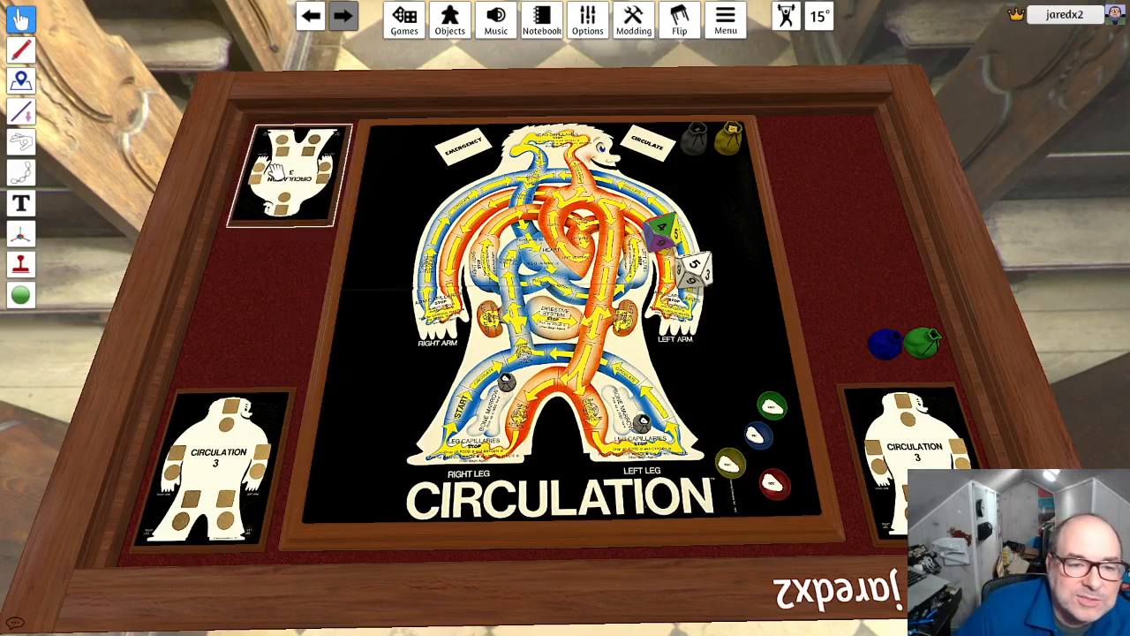
- With the rotation gizmo, check the far scoreboard's rotation and set the Y rotation of the near EMERGENCY-side scoreboard to 180
left_click(20, 234)
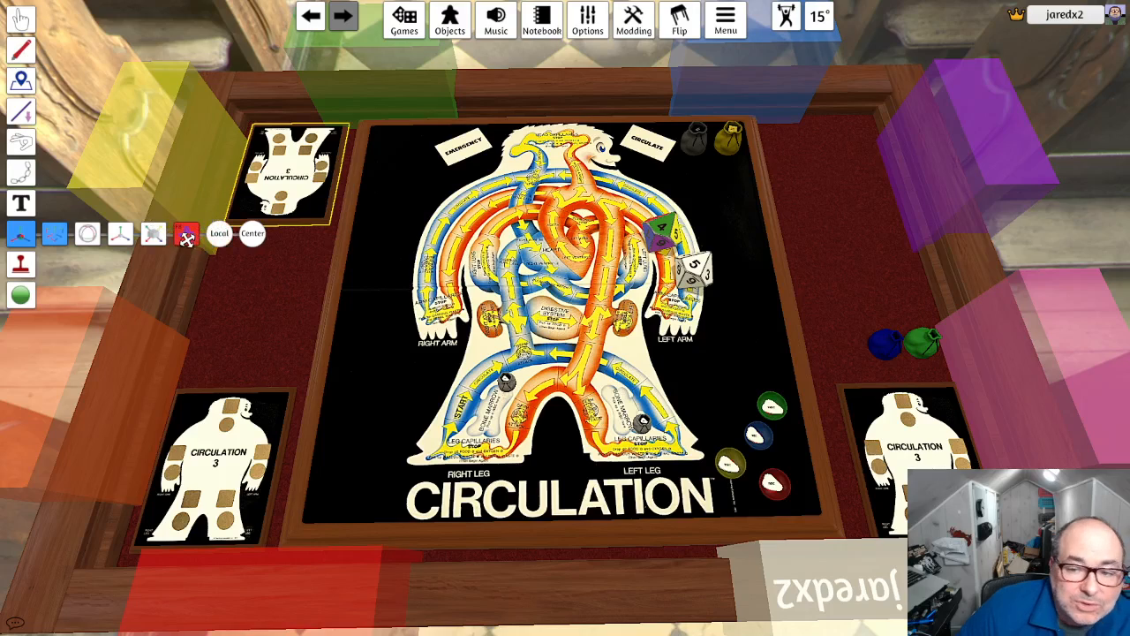
left_click(260, 199)
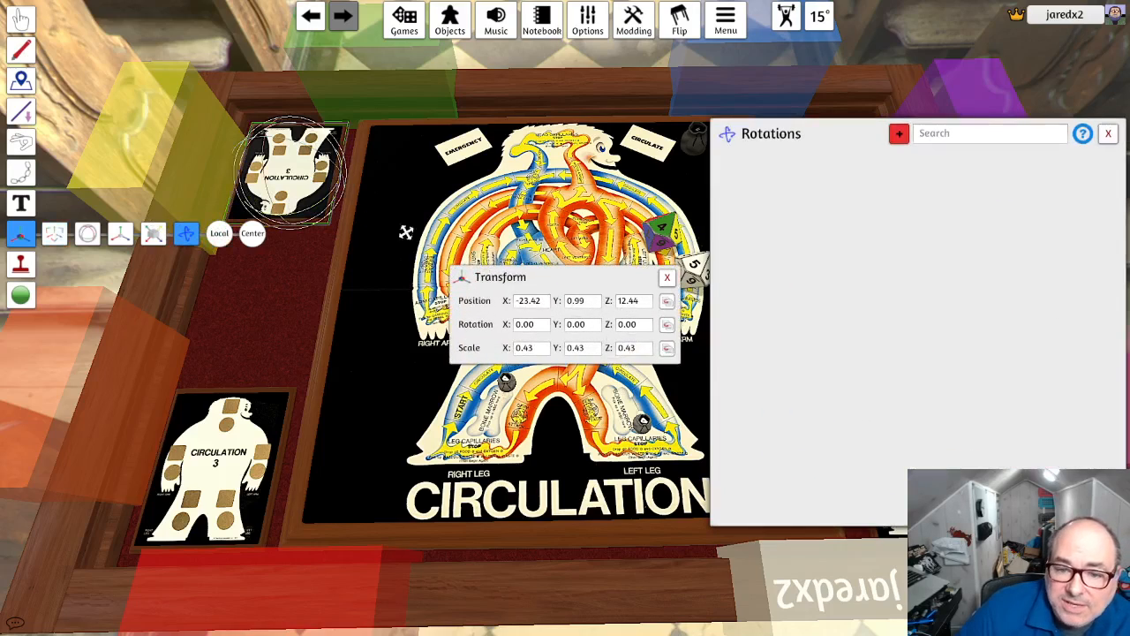
left_click(540, 347)
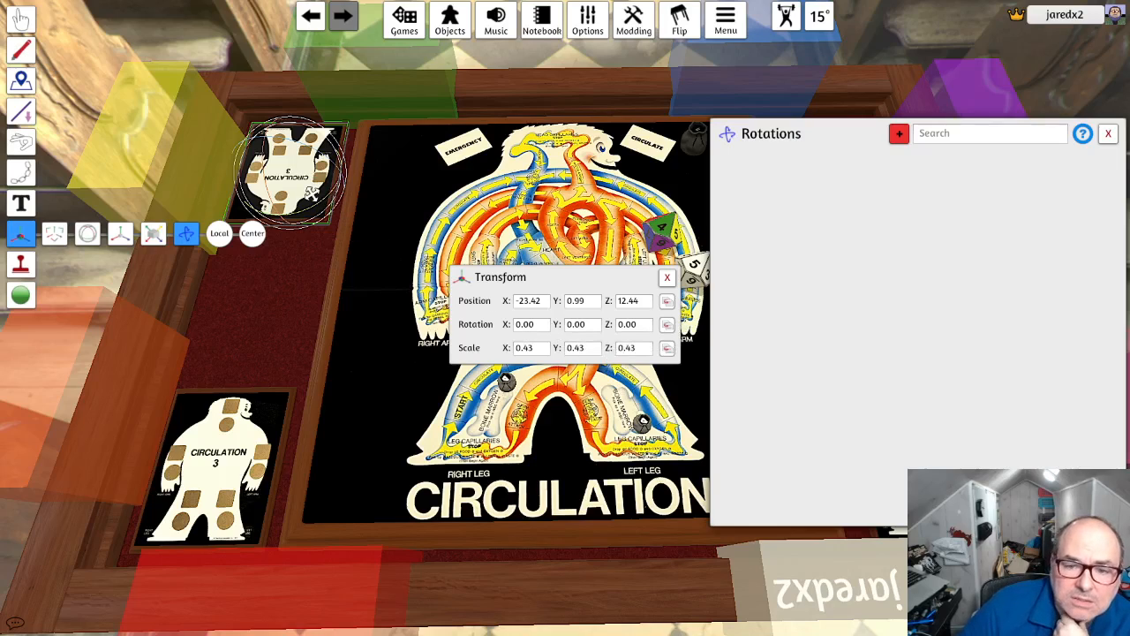
left_click(251, 423)
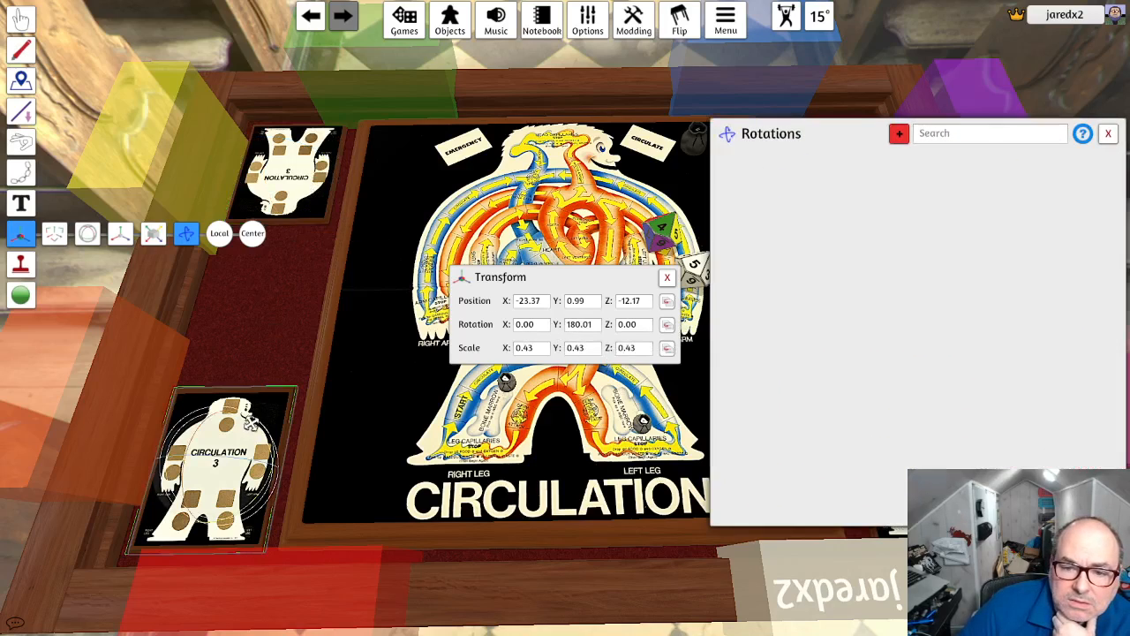
left_click(594, 325)
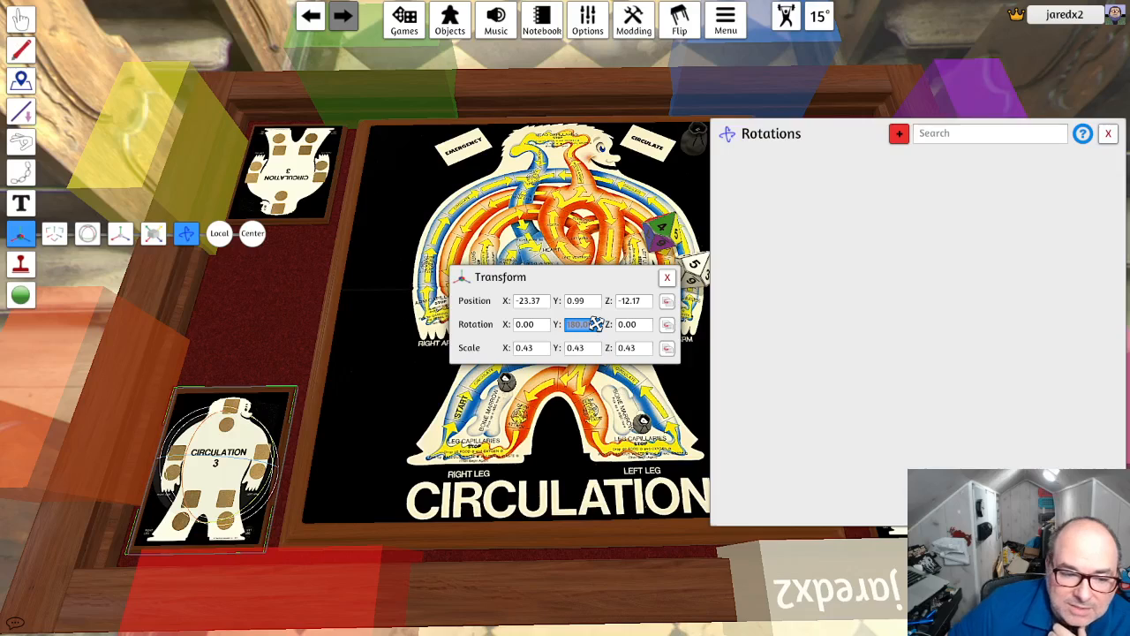
key("Return")
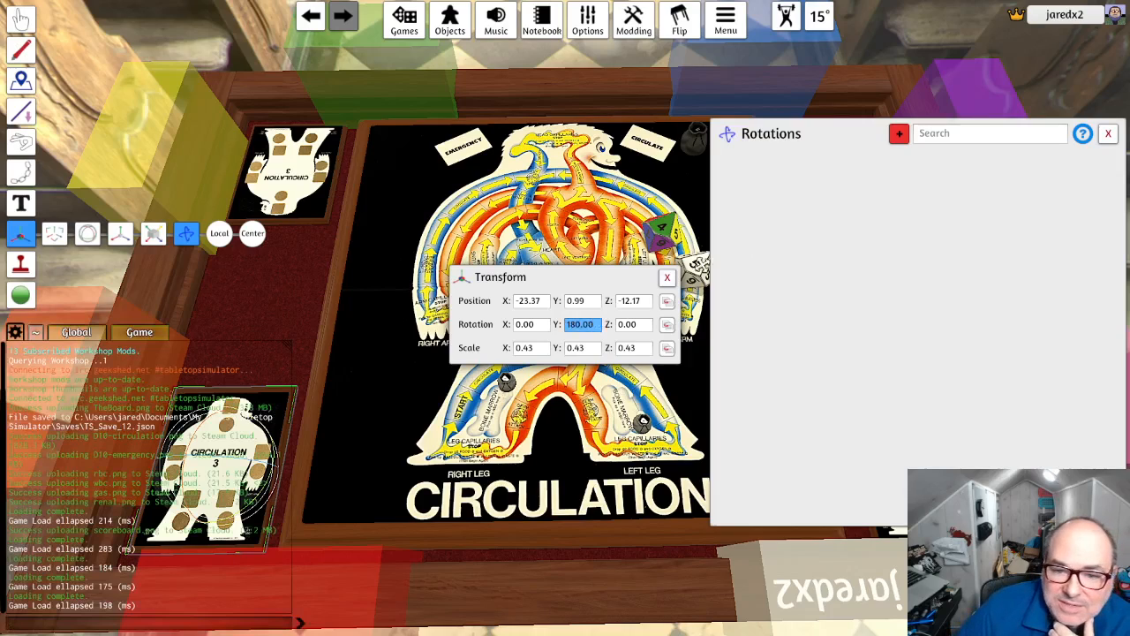
- Set the Y rotation of the near CIRCULATE-side scoreboard to 180, recheck the far scoreboard, and return to the grab tool
left_click(1109, 134)
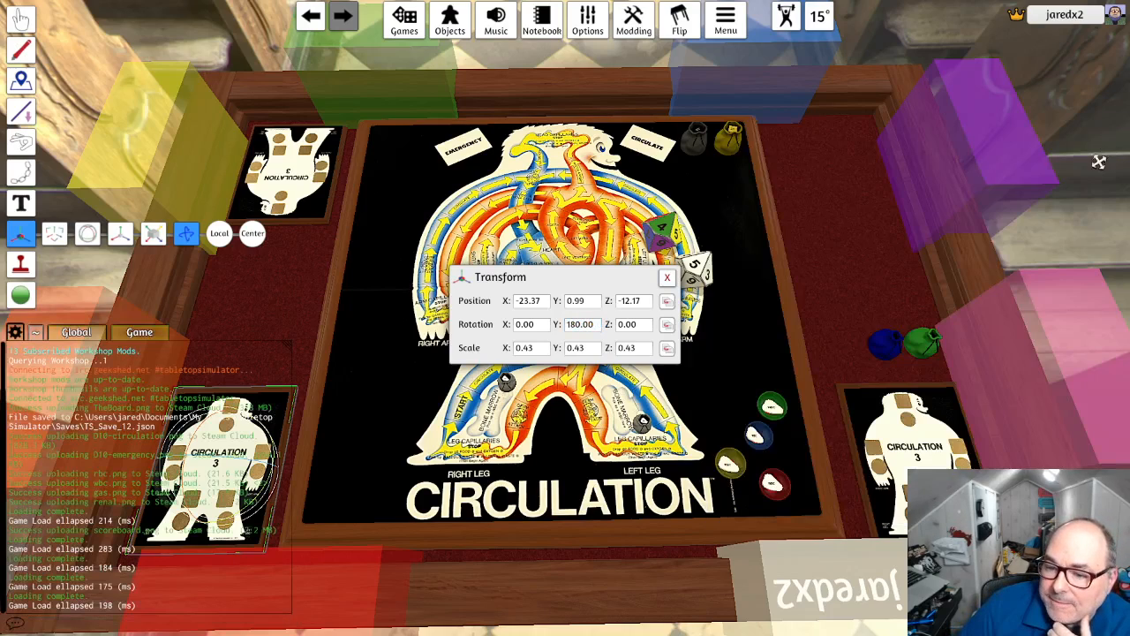
left_click(947, 441)
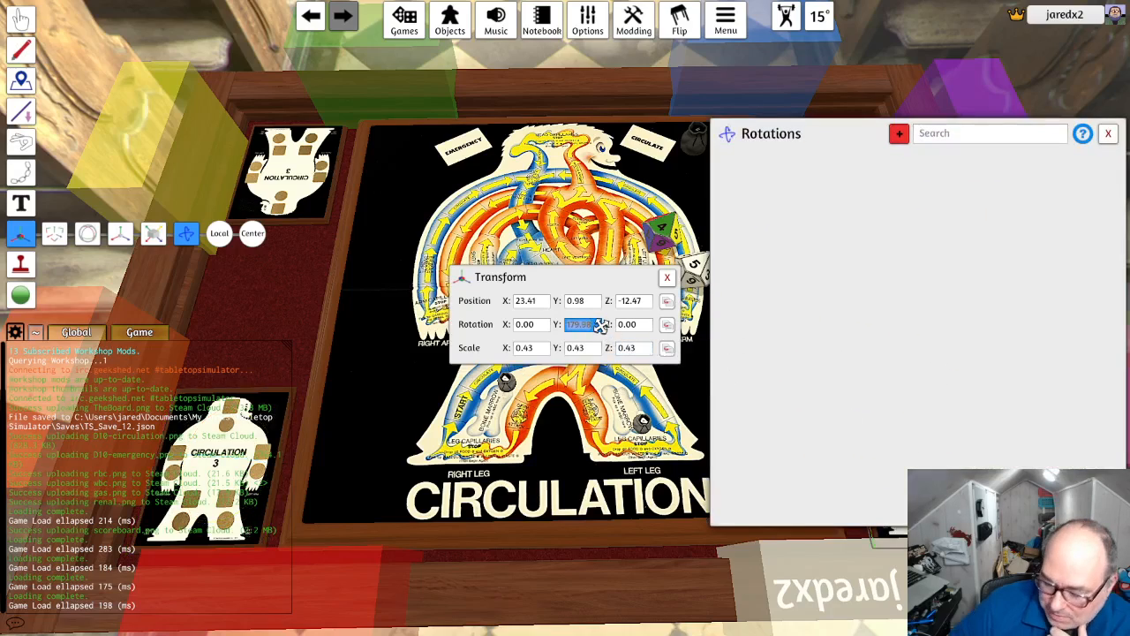
key("Return")
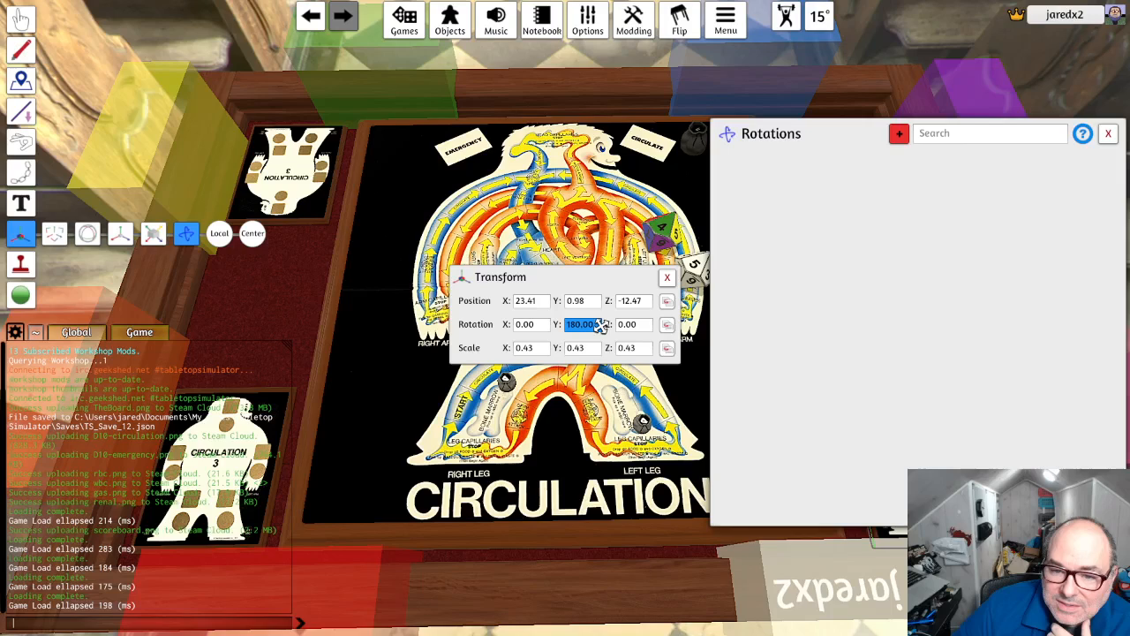
left_click(303, 162)
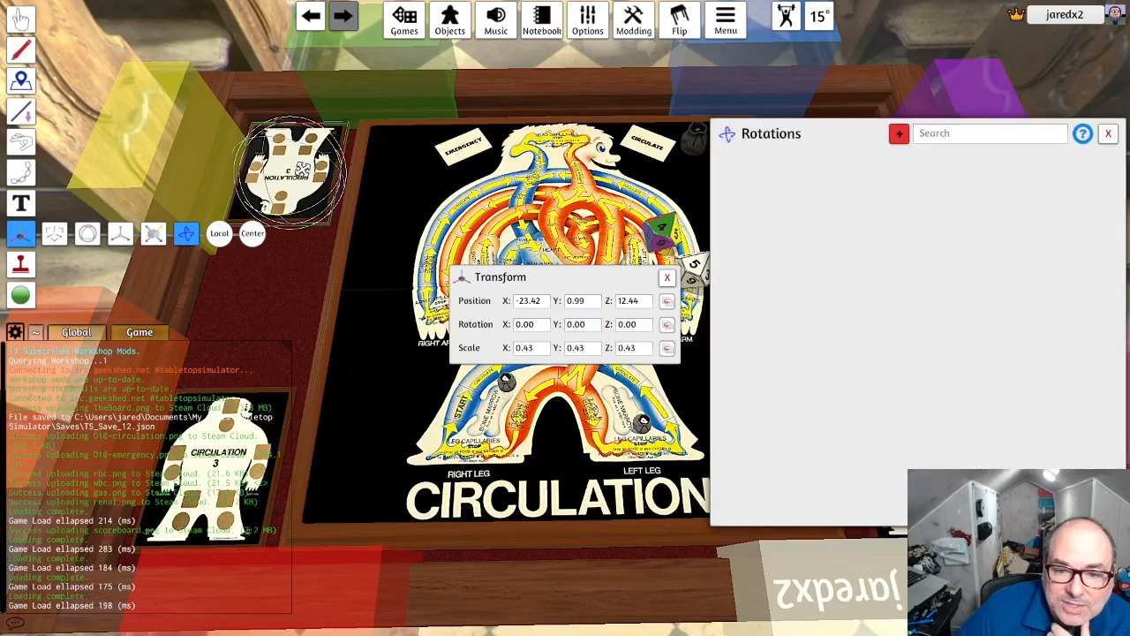
left_click(1108, 134)
left_click(21, 18)
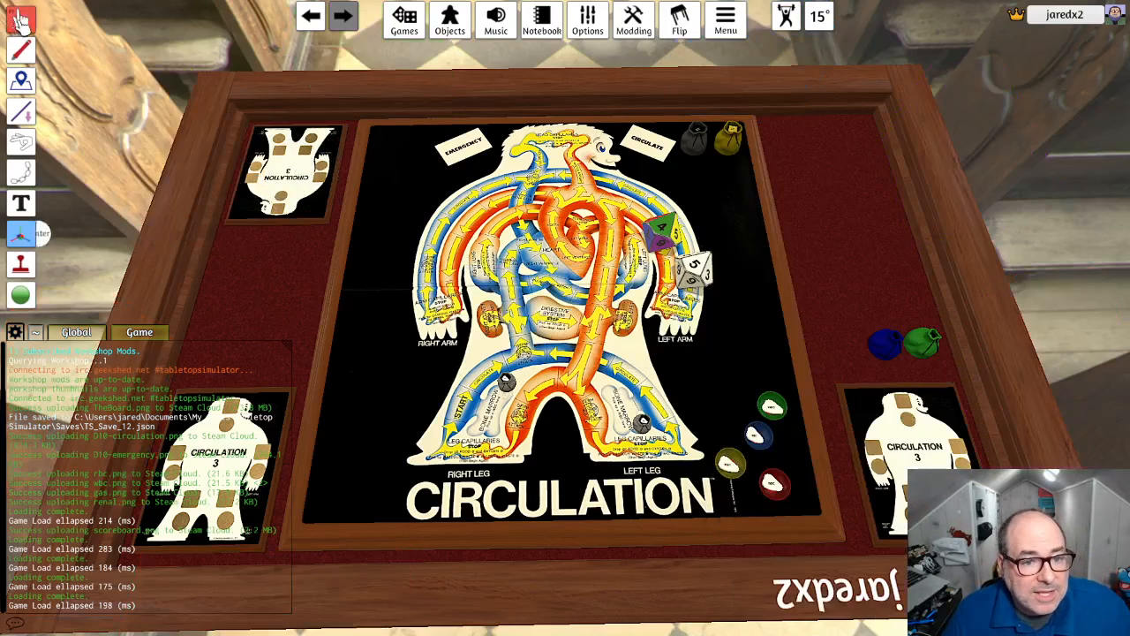
- Place a copy of the reversed scoreboard in the far corner on the CIRCULATE side, then lock the central Circulation board
left_click_drag(279, 181, 839, 177)
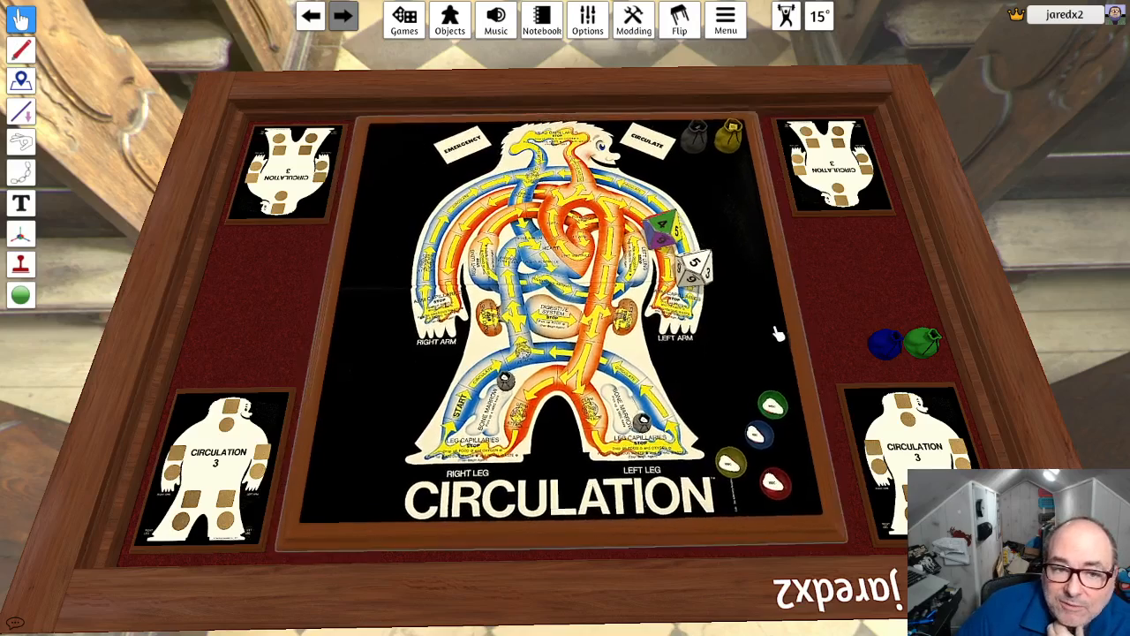
right_click(774, 330)
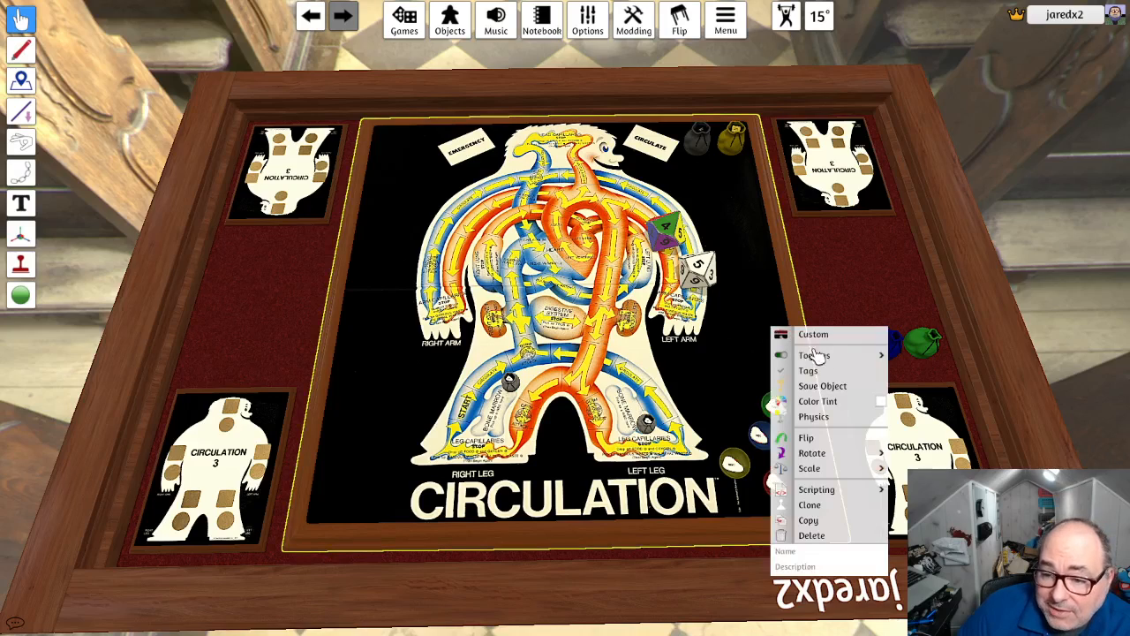
mouse_move(824, 362)
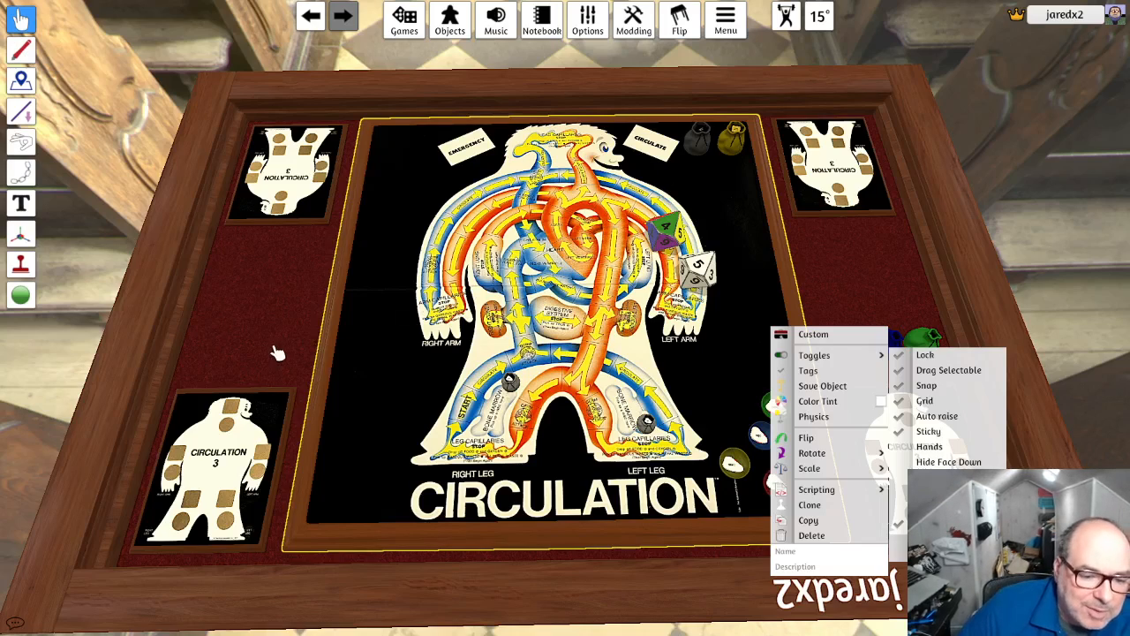
left_click(234, 424)
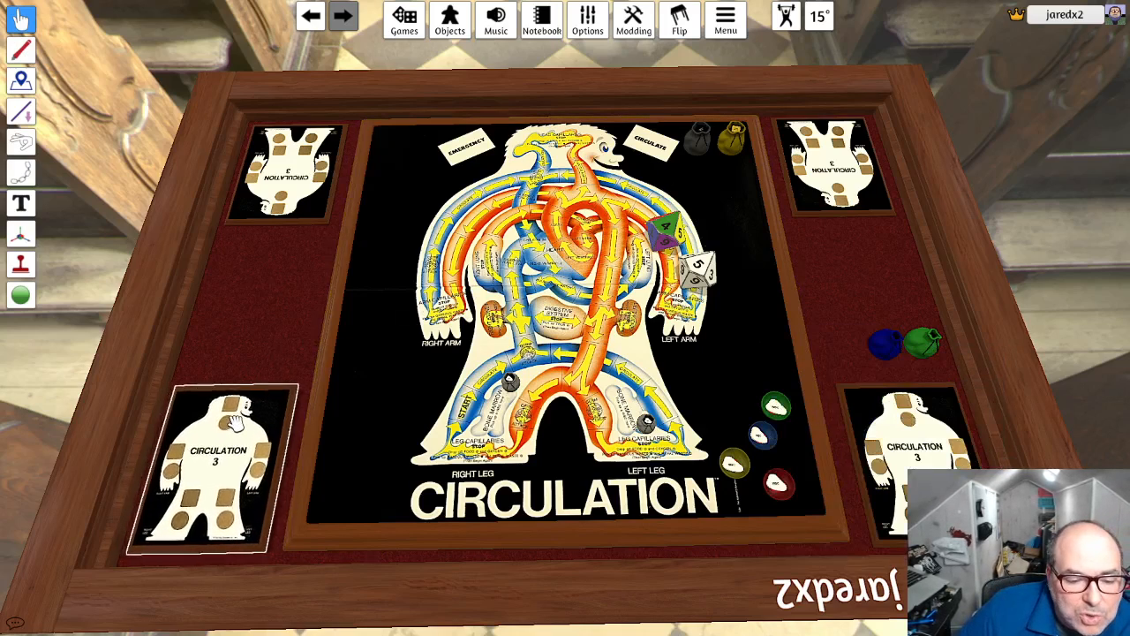
mouse_move(851, 404)
right_mouse_down()
mouse_move(814, 399)
mouse_move(722, 298)
mouse_move(805, 386)
mouse_move(871, 393)
mouse_move(858, 403)
right_mouse_up()
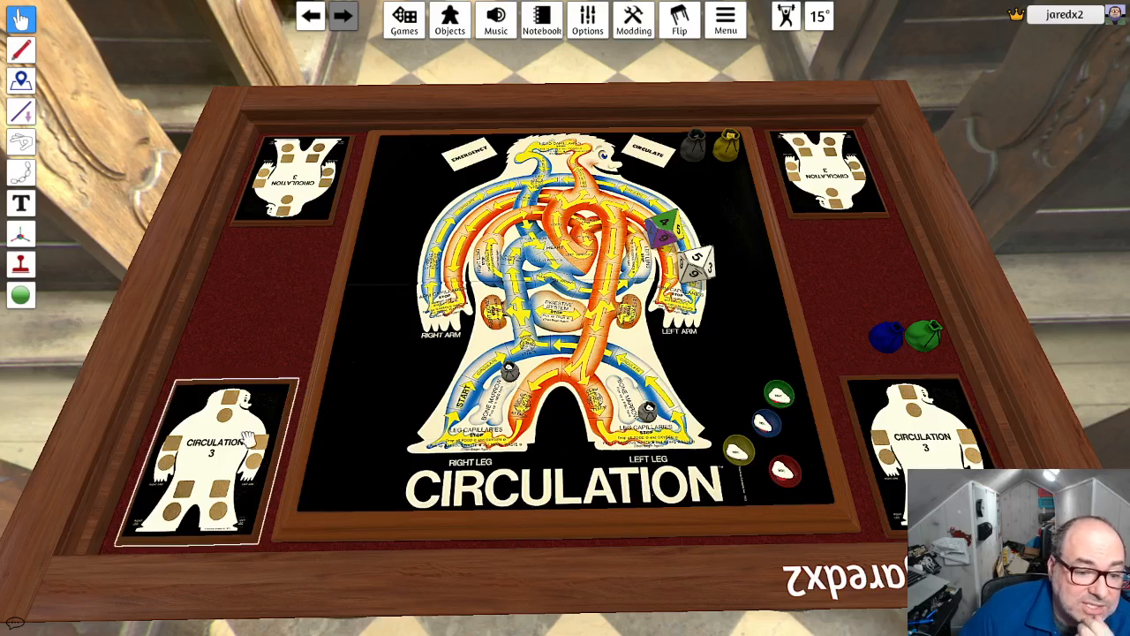
- Lock all four scoreboards in their table corners
right_click(240, 435)
mouse_move(318, 416)
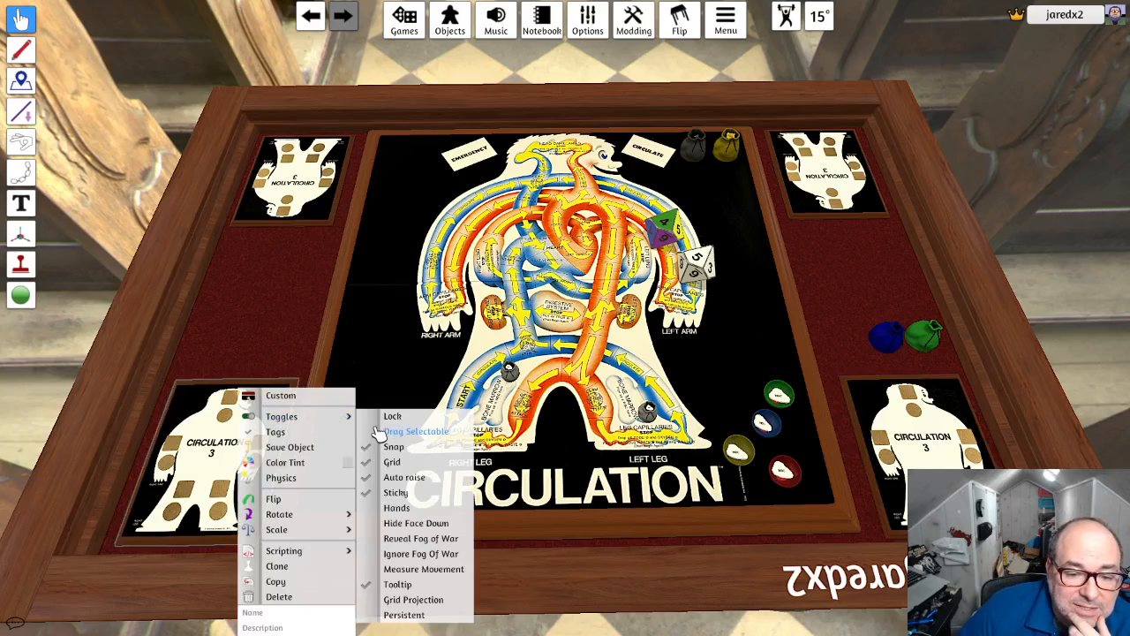
right_click(305, 205)
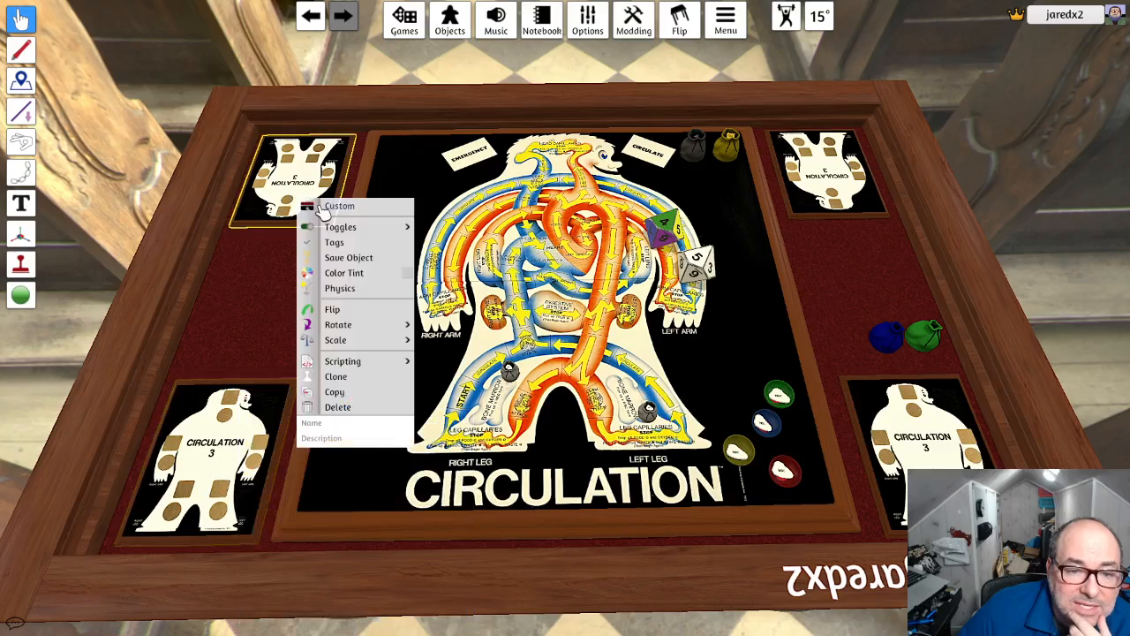
mouse_move(340, 227)
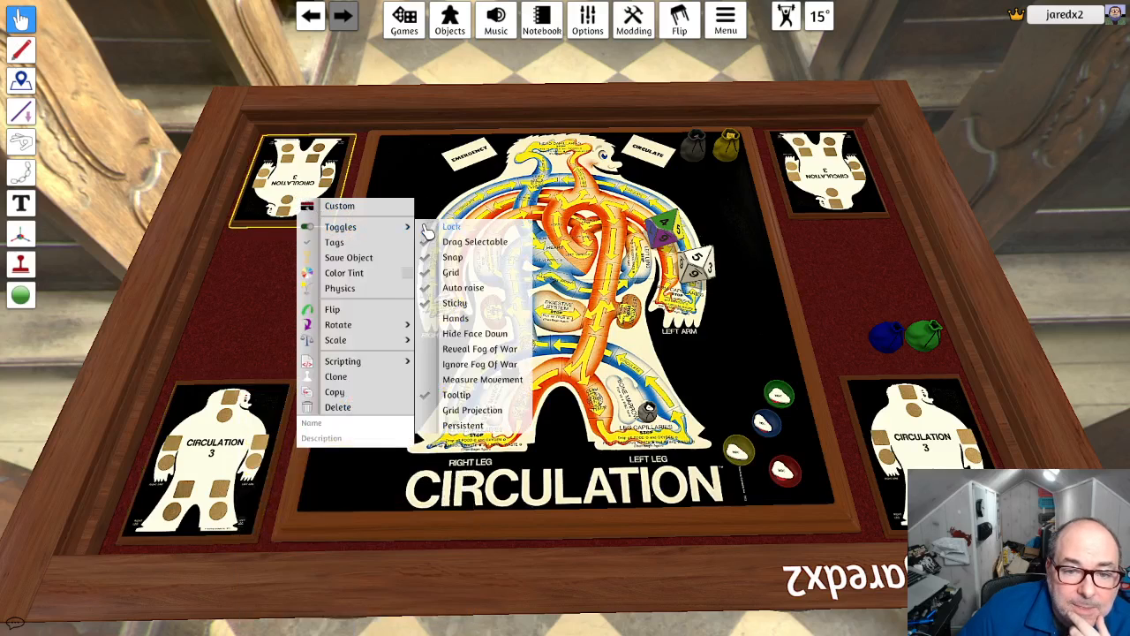
right_click(853, 191)
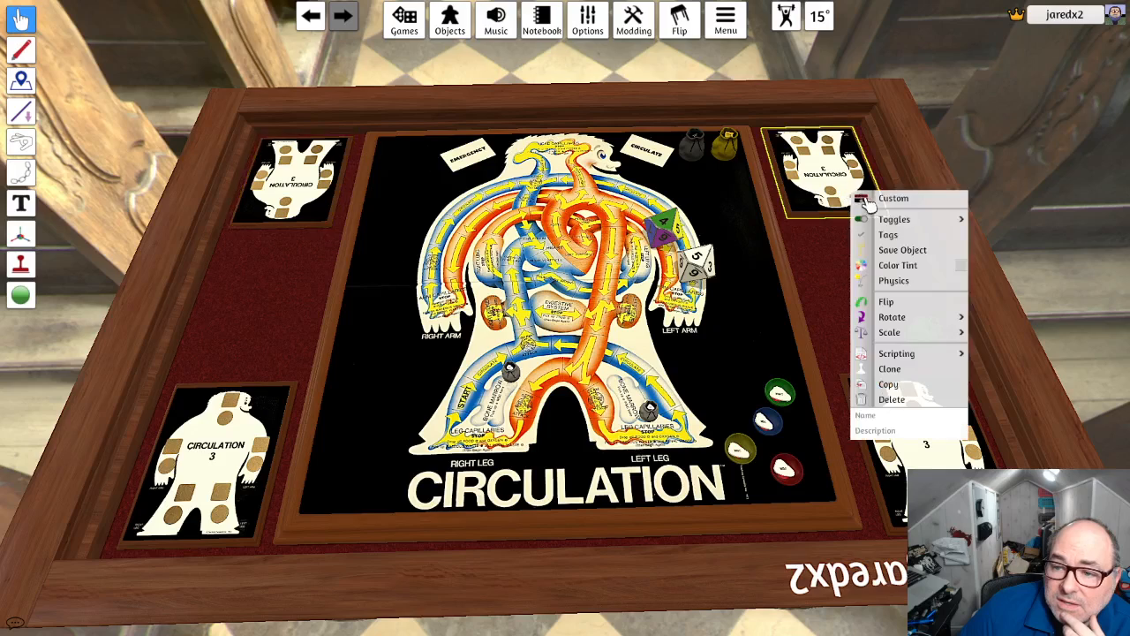
mouse_move(934, 223)
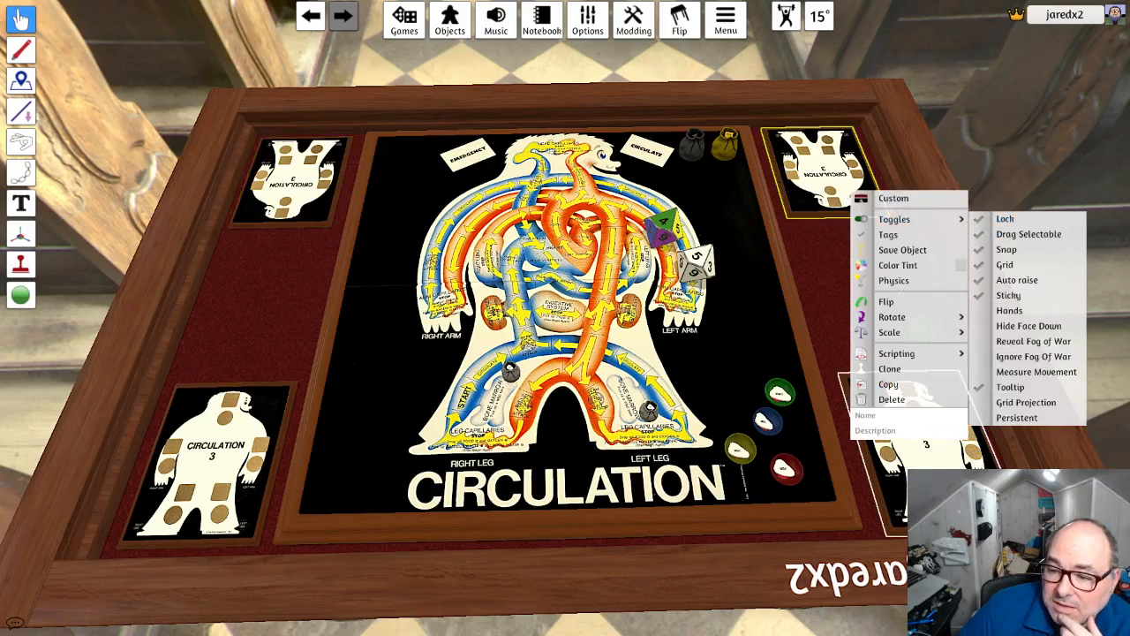
right_click(873, 389)
mouse_move(918, 416)
left_click(1010, 420)
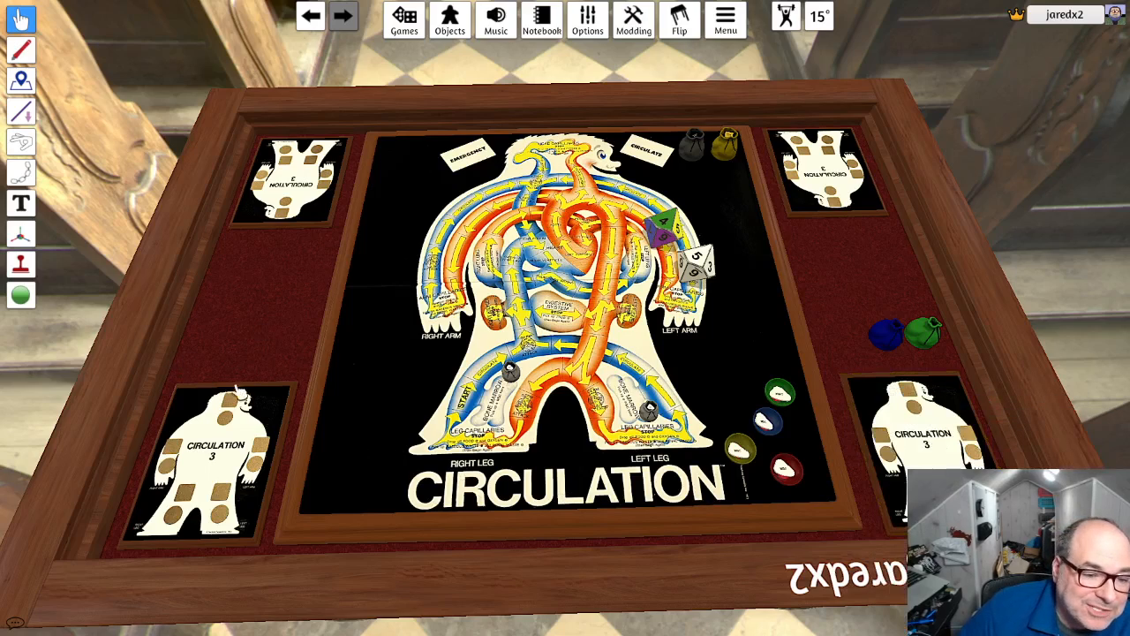
- Tint the near scoreboard on the board's right-leg side pure red
right_click(226, 431)
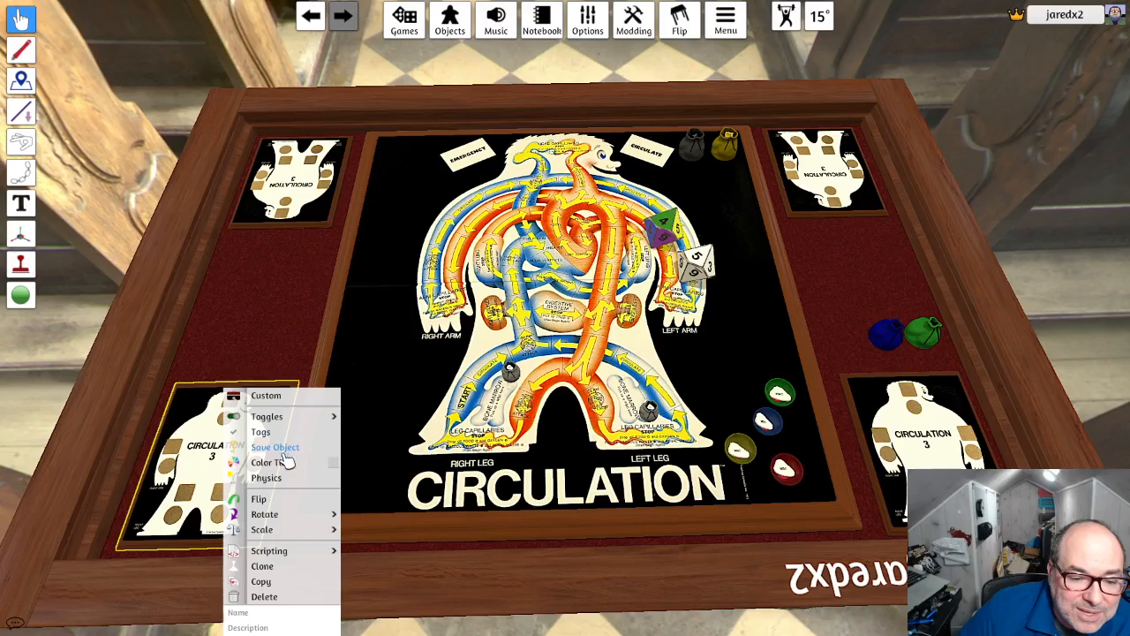
left_click(336, 464)
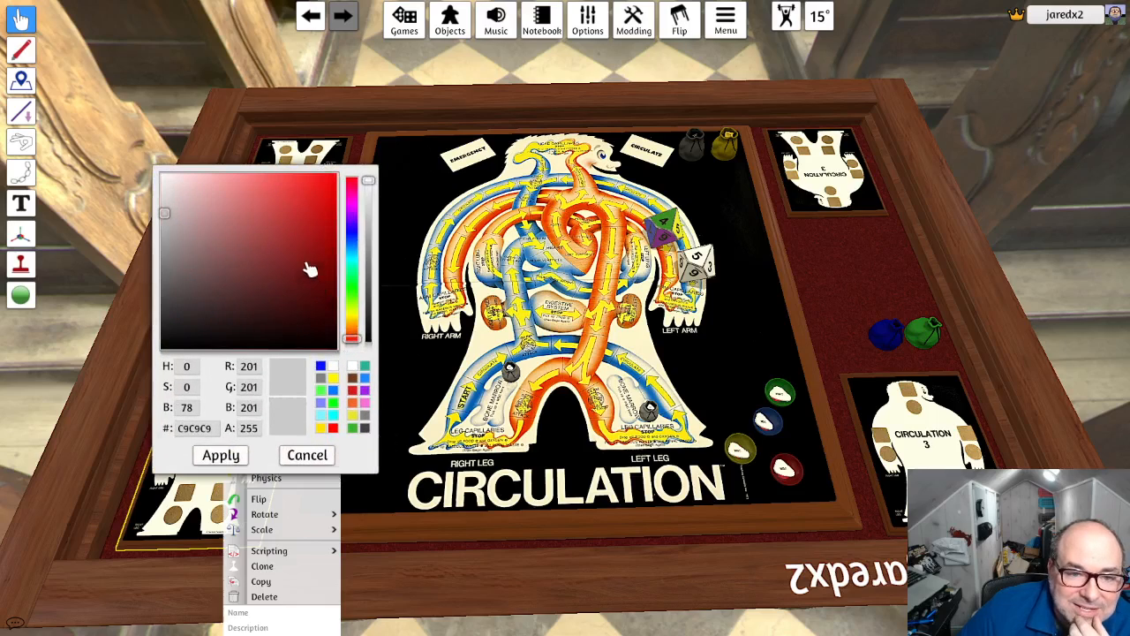
left_click(339, 178)
left_click(221, 455)
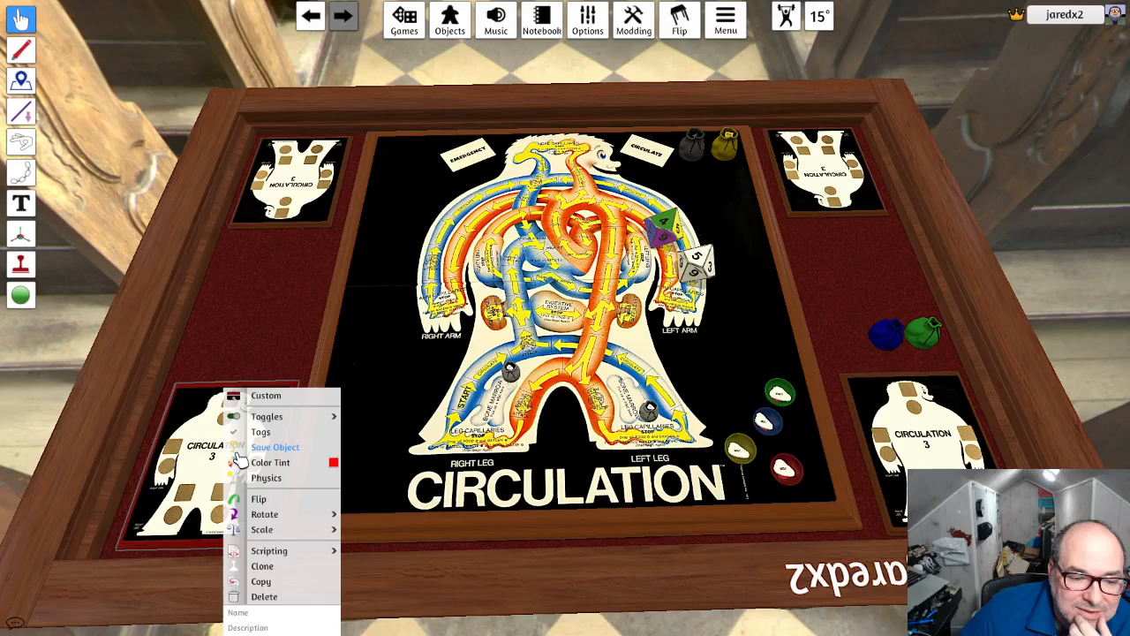
left_click(263, 302)
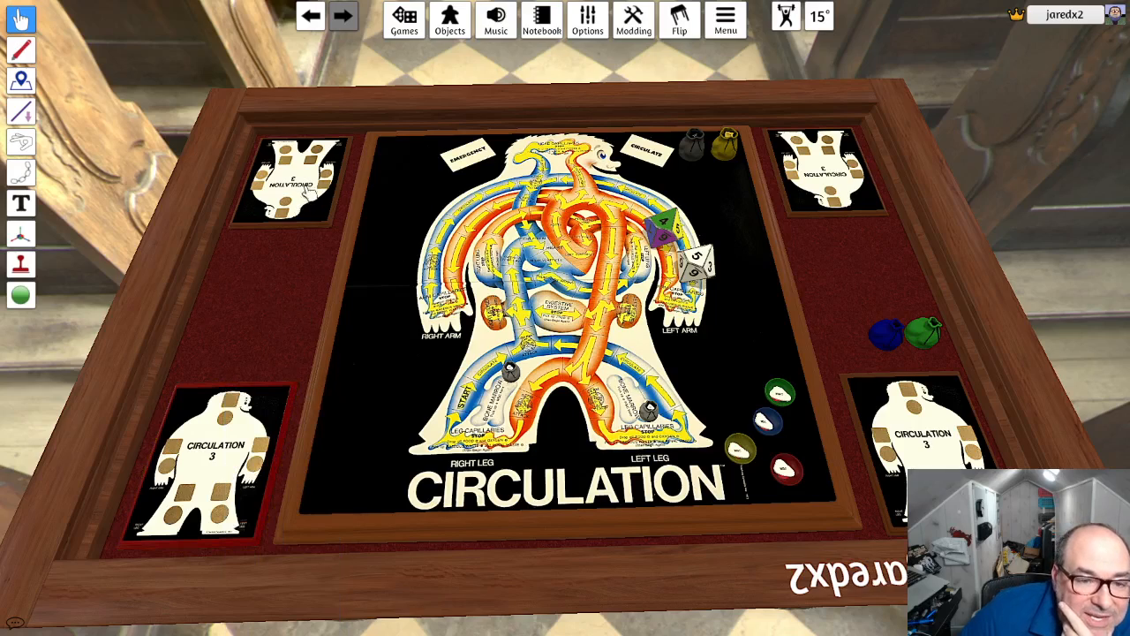
- Tint the far scoreboard on the EMERGENCY side green with the color 56FF00
right_click(309, 185)
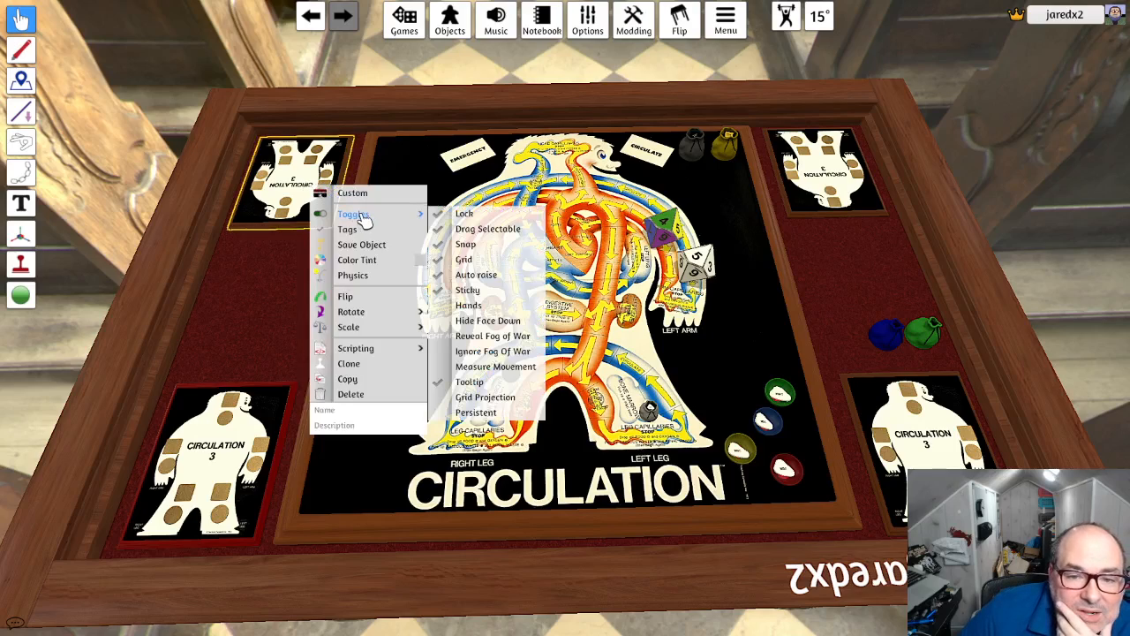
left_click(421, 263)
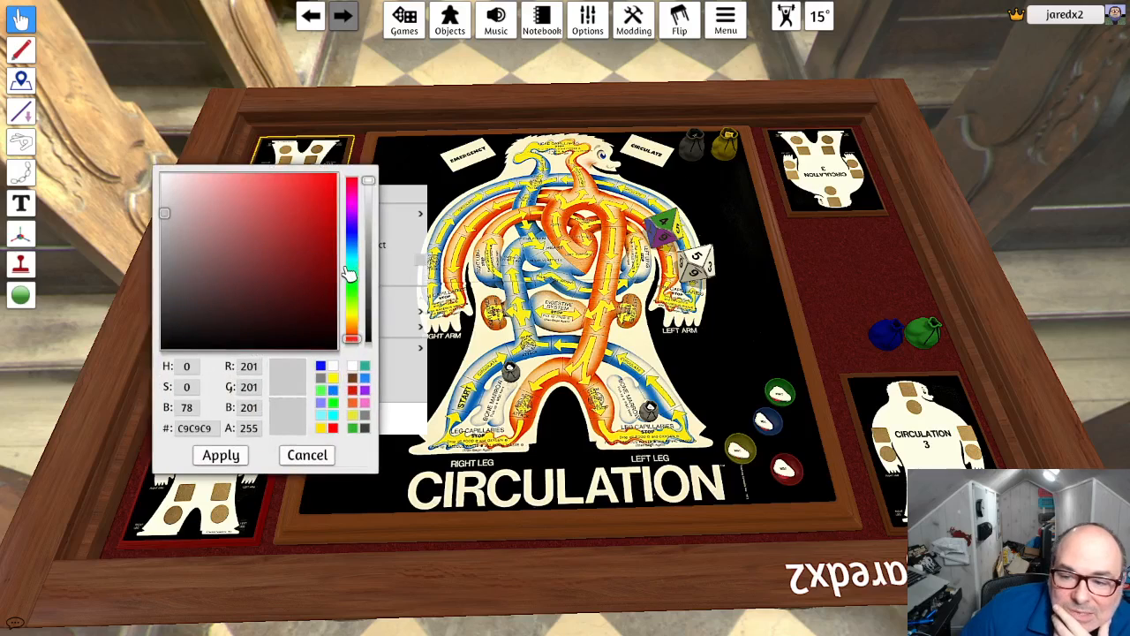
left_click_drag(351, 275, 354, 295)
left_click_drag(322, 205, 352, 172)
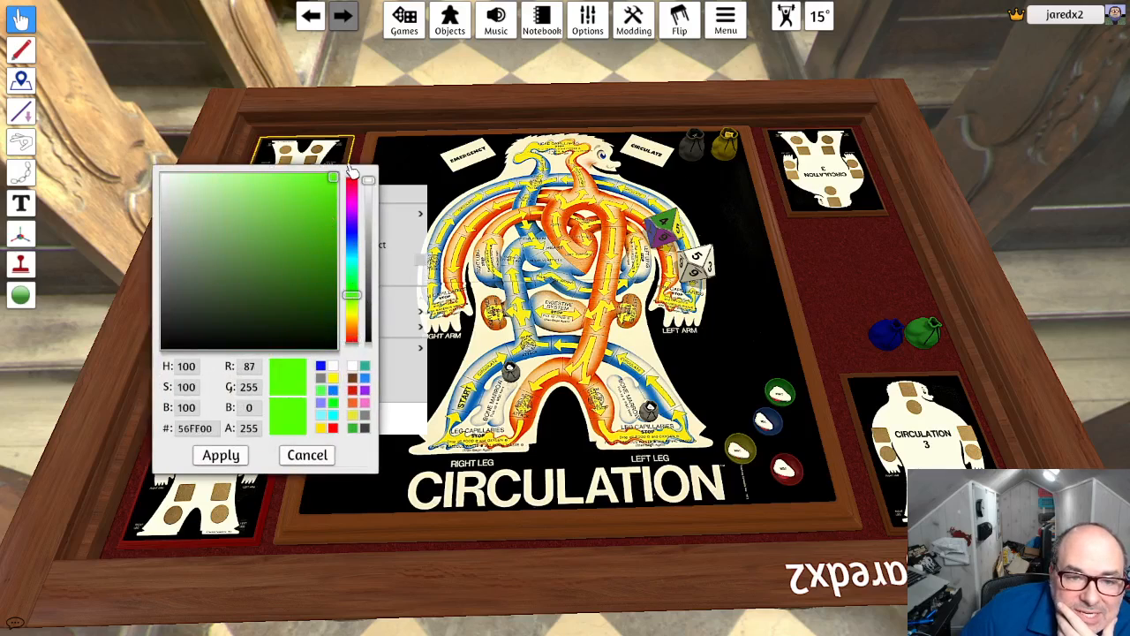
left_click(220, 456)
- Tint the far scoreboard on the CIRCULATE side blue with the color 0C00FF
right_click(848, 198)
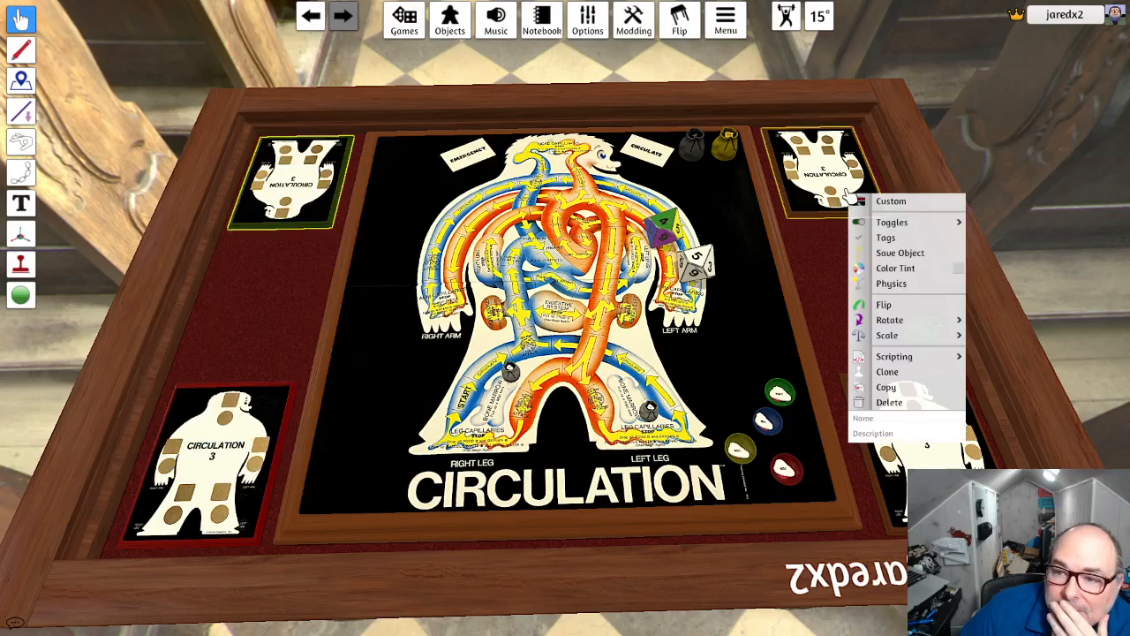
left_click(960, 270)
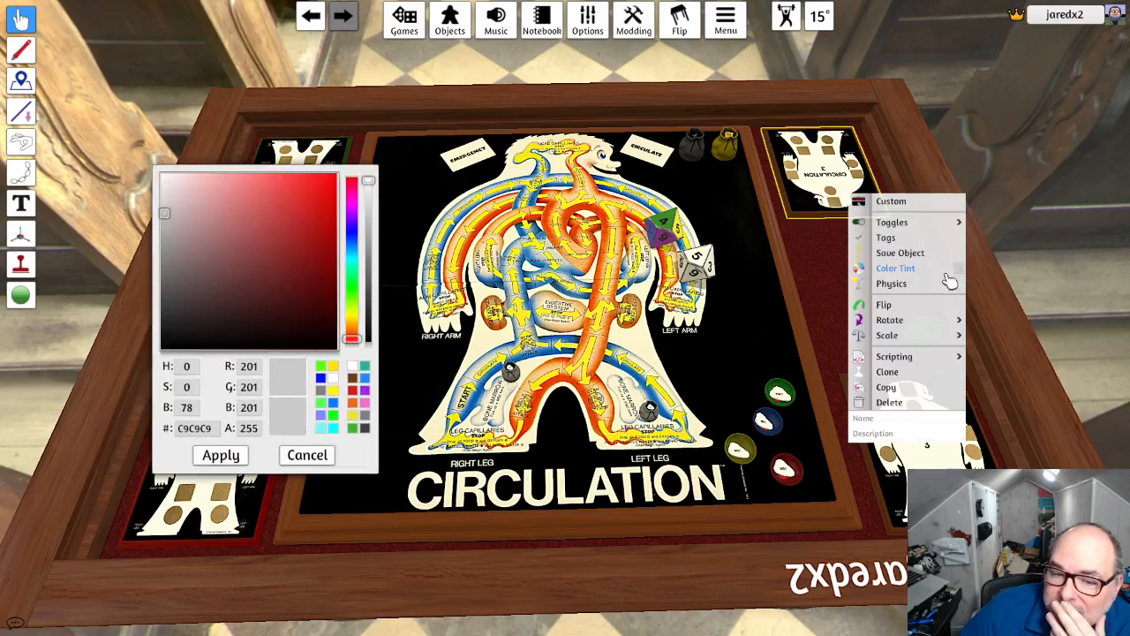
left_click(350, 233)
left_click_drag(325, 189, 371, 168)
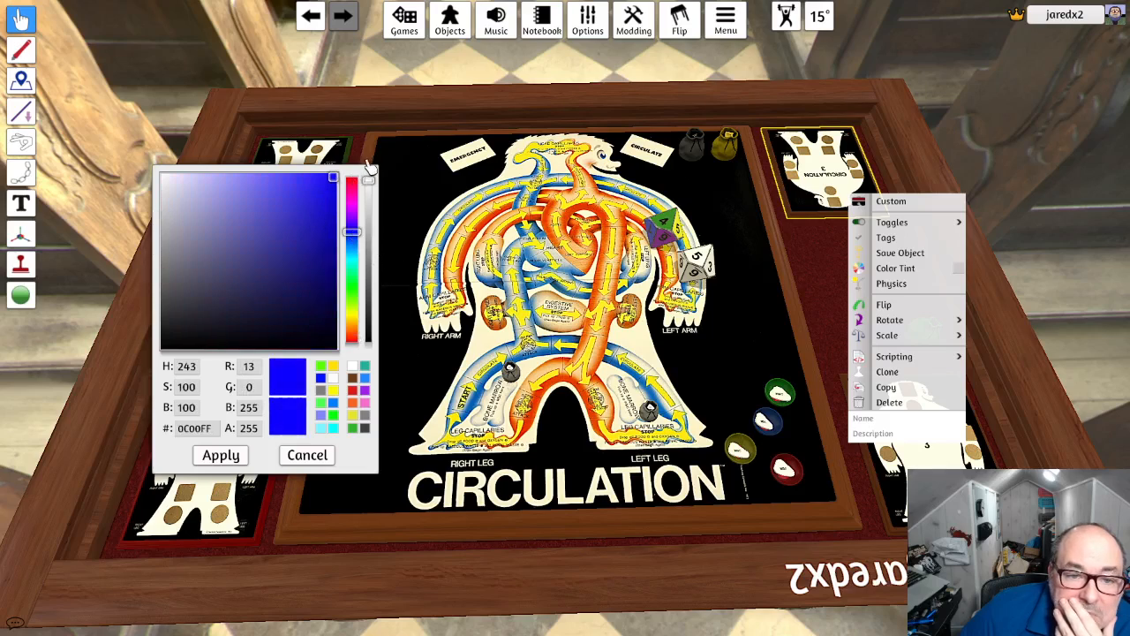
left_click(245, 455)
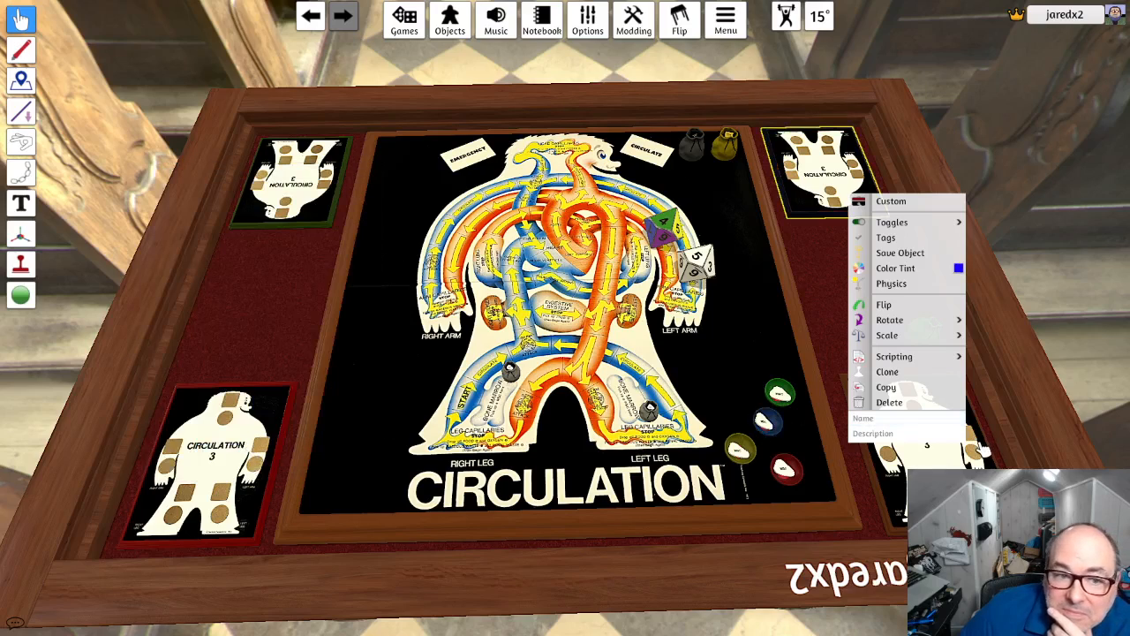
key("Escape")
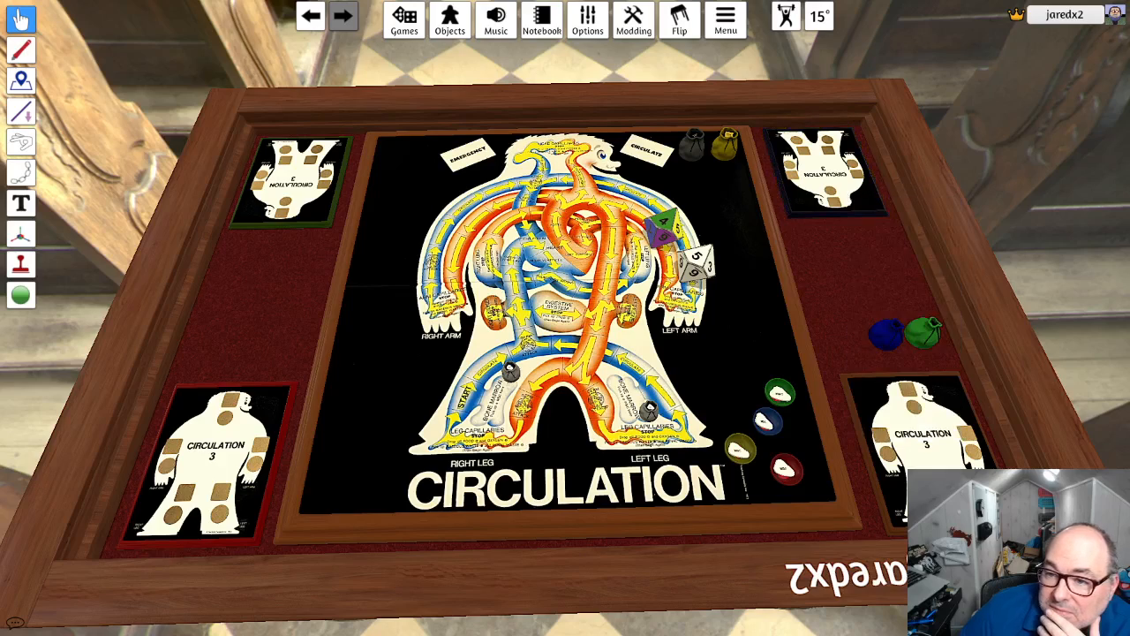
- Tint the near scoreboard on the board's left-leg side yellow with the color FFFD00
right_click(872, 389)
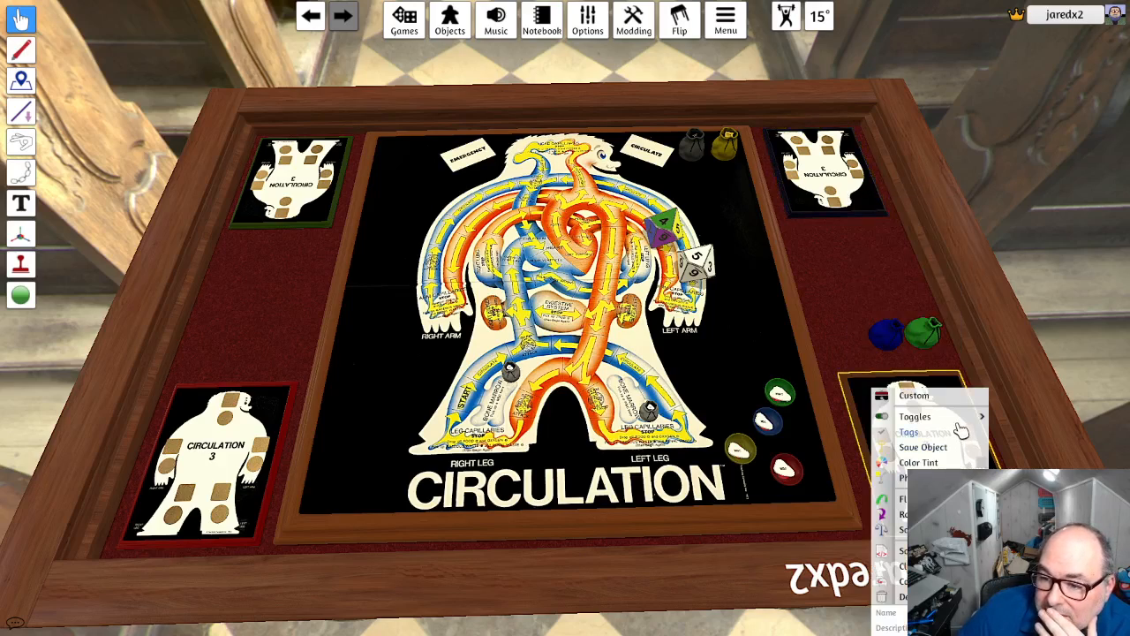
left_click(919, 462)
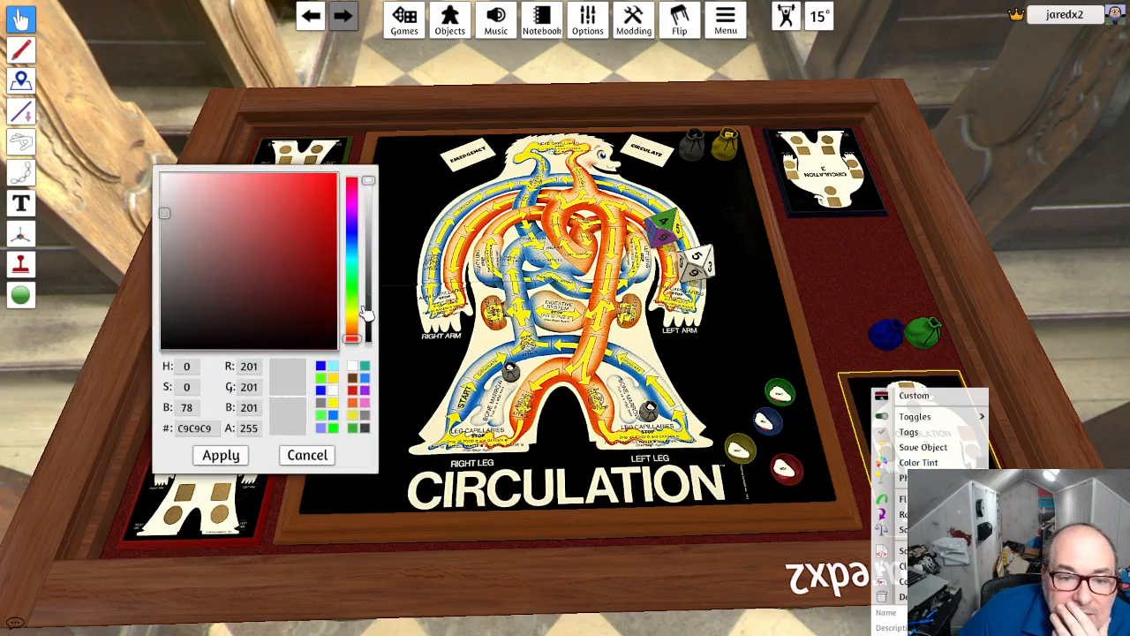
left_click(352, 312)
left_click_drag(326, 191, 350, 159)
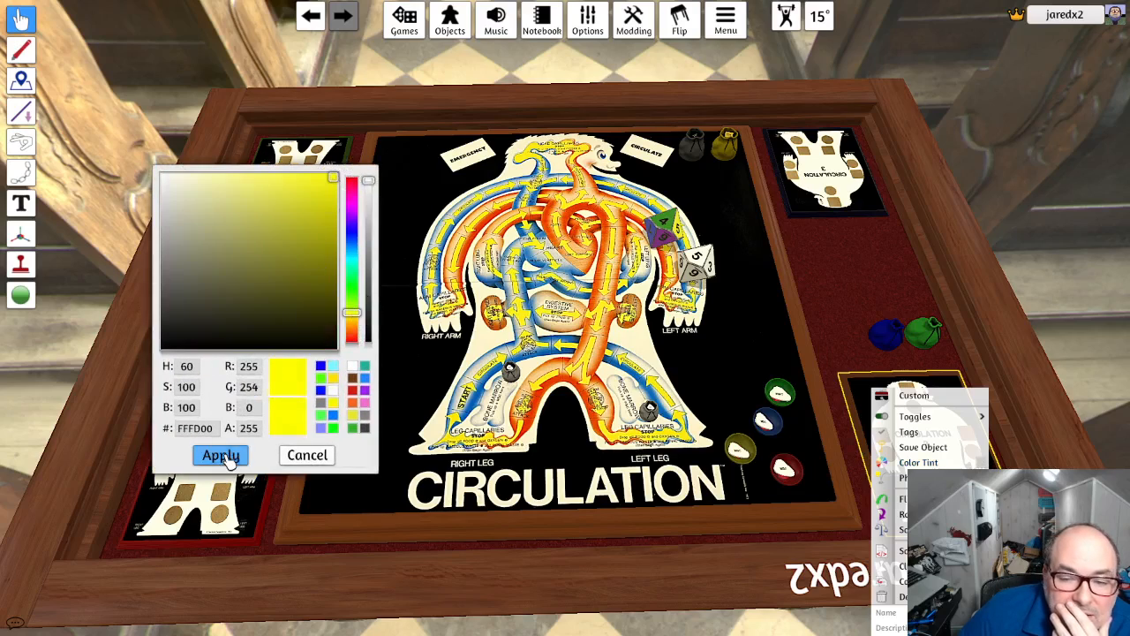
left_click(223, 455)
- Change the tint of the far scoreboard on the CIRCULATE side to the lighter blue 0076FF
right_click(836, 198)
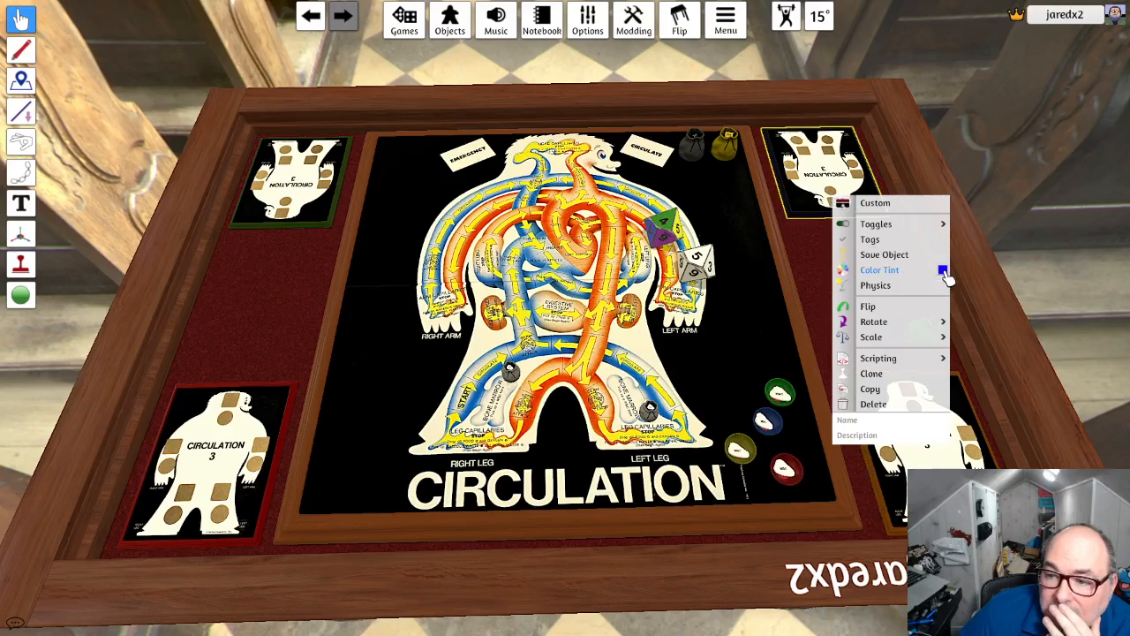
left_click(943, 271)
mouse_move(352, 247)
left_mouse_down()
mouse_move(353, 216)
mouse_move(353, 237)
left_mouse_up()
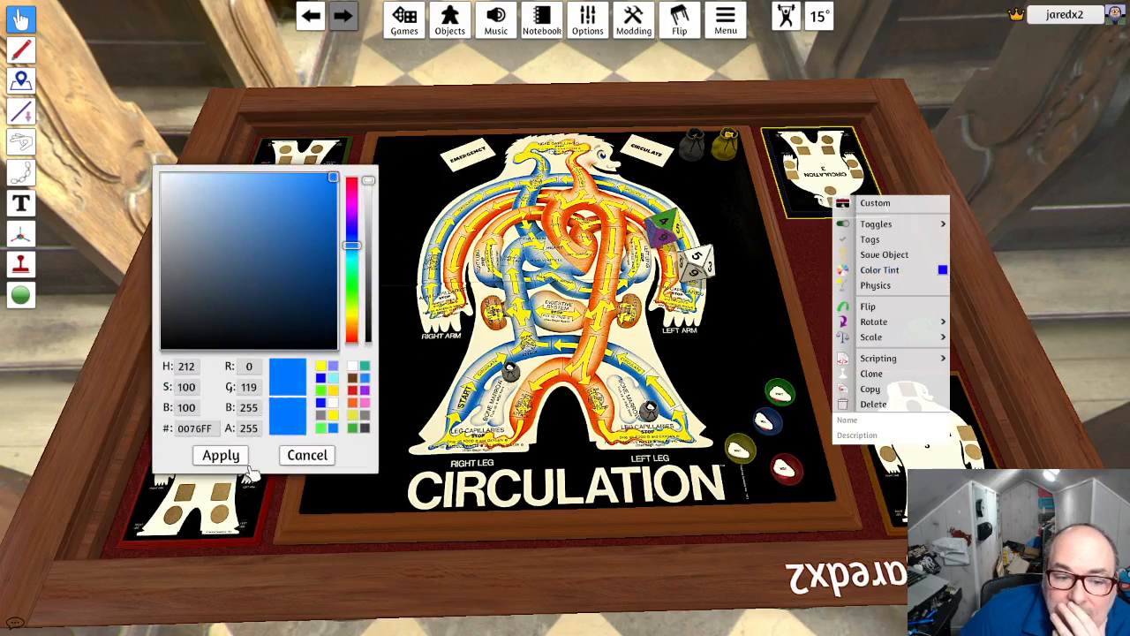
left_click(221, 455)
left_click(811, 283)
mouse_move(845, 277)
right_mouse_down()
mouse_move(787, 235)
mouse_move(738, 256)
mouse_move(792, 288)
mouse_move(824, 330)
mouse_move(847, 255)
mouse_move(835, 277)
right_mouse_up()
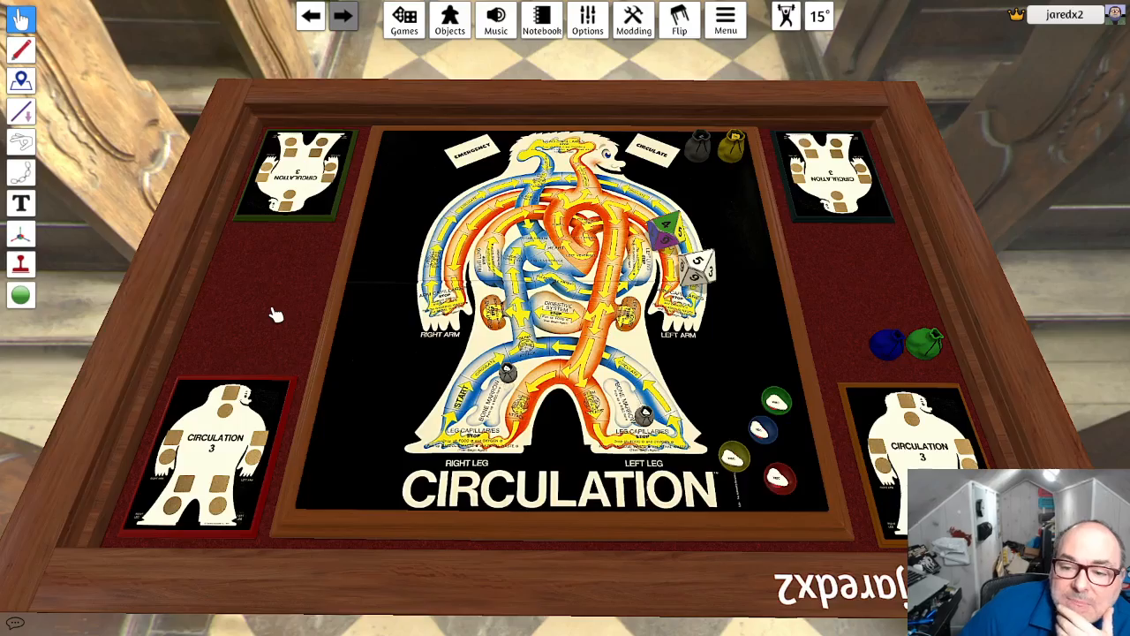
- Move the Oxygen and Food bags onto the black board area beside the EMERGENCY card, one below the other
mouse_move(277, 316)
right_mouse_down()
mouse_move(271, 296)
mouse_move(273, 318)
right_mouse_up()
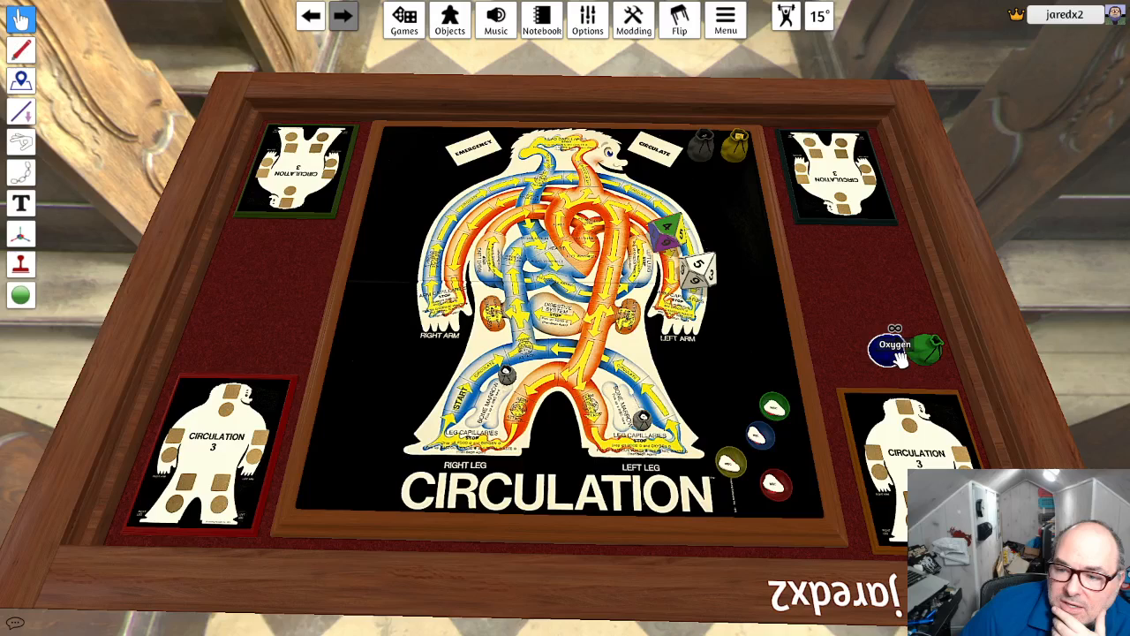
left_click_drag(886, 351, 410, 168)
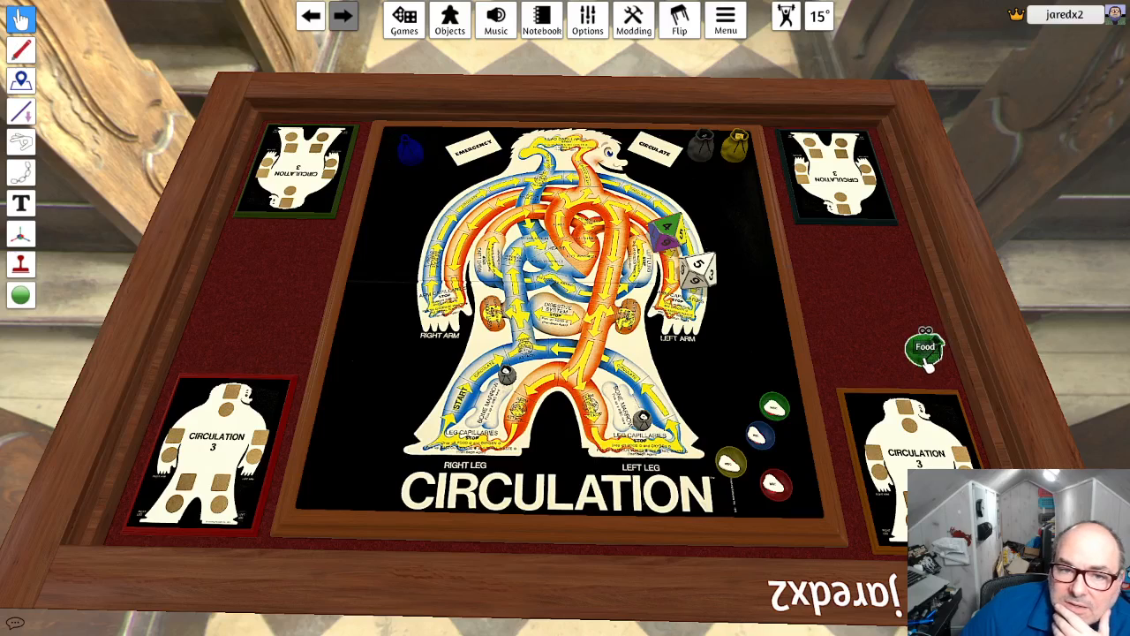
left_click_drag(929, 363, 411, 208)
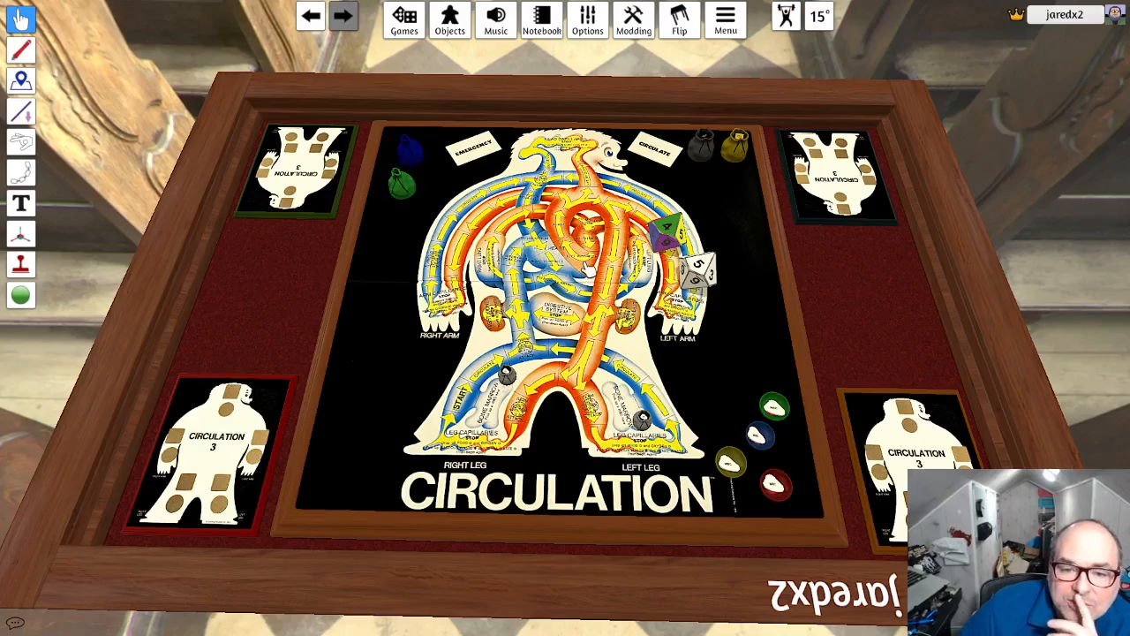
- Place two blank custom tokens on the red scoreboard, one over its head and one over its CIRCULATION title
right_click_drag(974, 424, 984, 465)
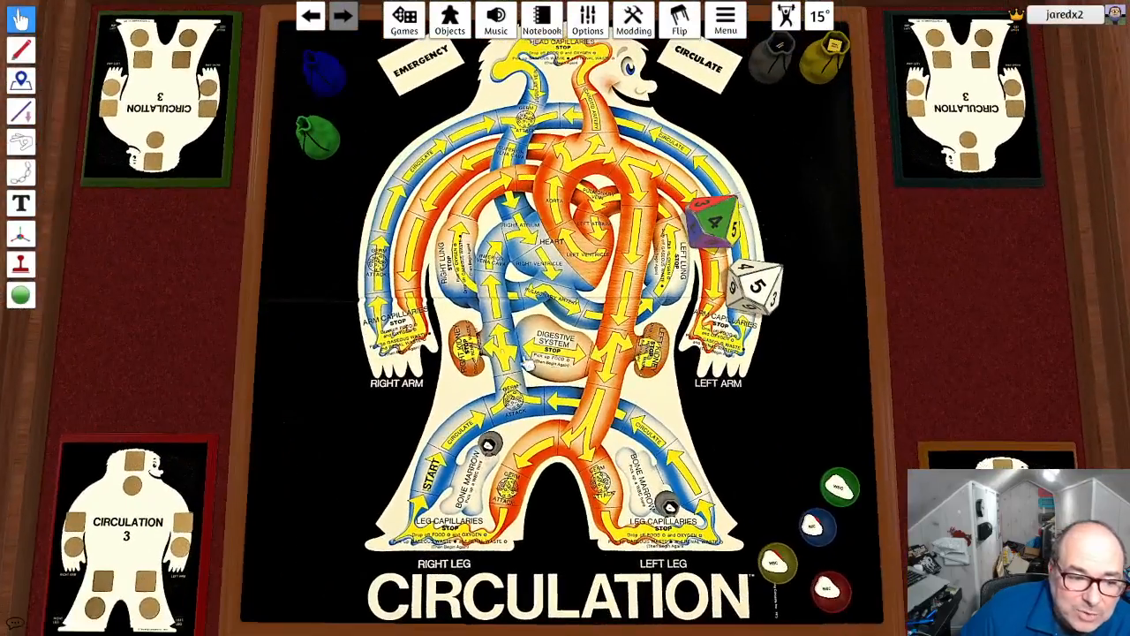
key("a")
key("s")
scroll(598, 368, "up", 4)
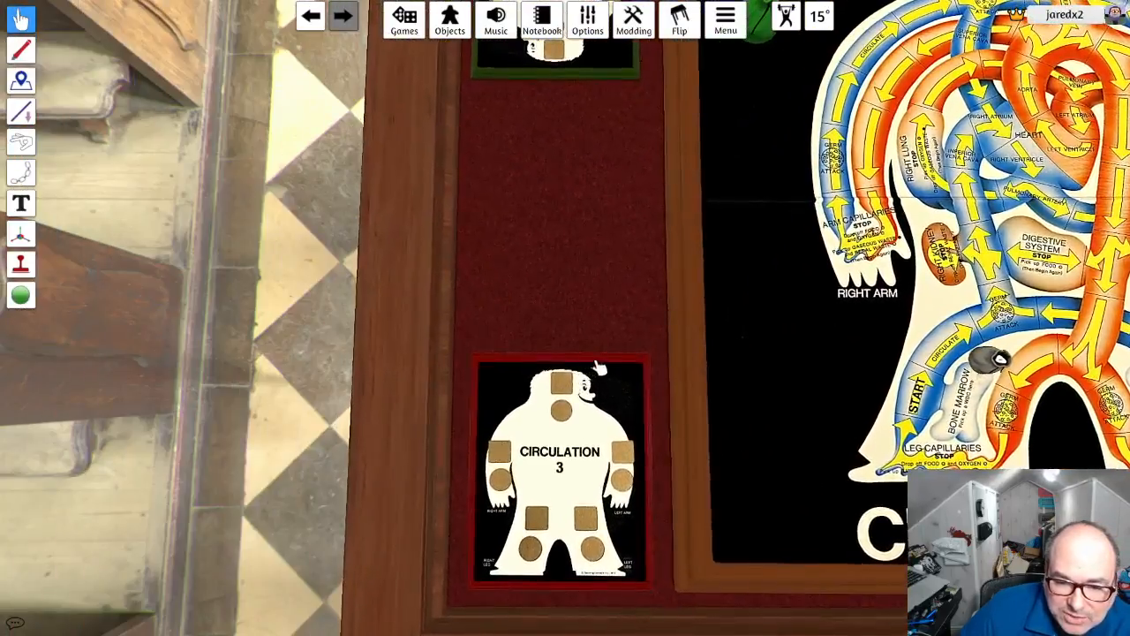
right_click_drag(609, 382, 608, 389)
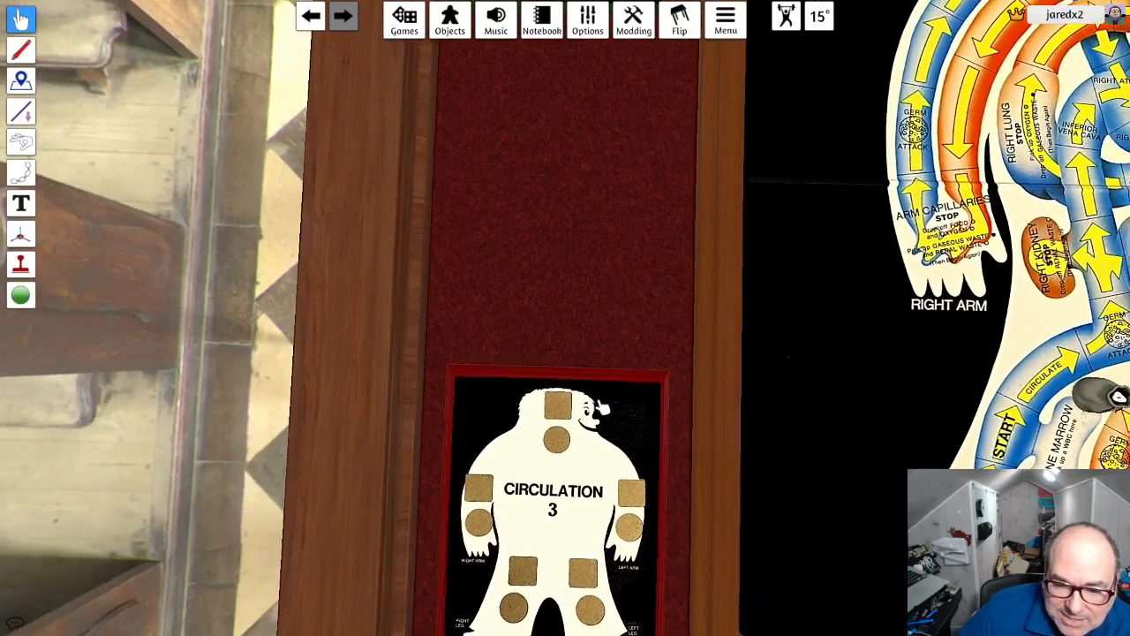
key("a")
key("s")
key("s")
scroll(654, 335, "up", 2)
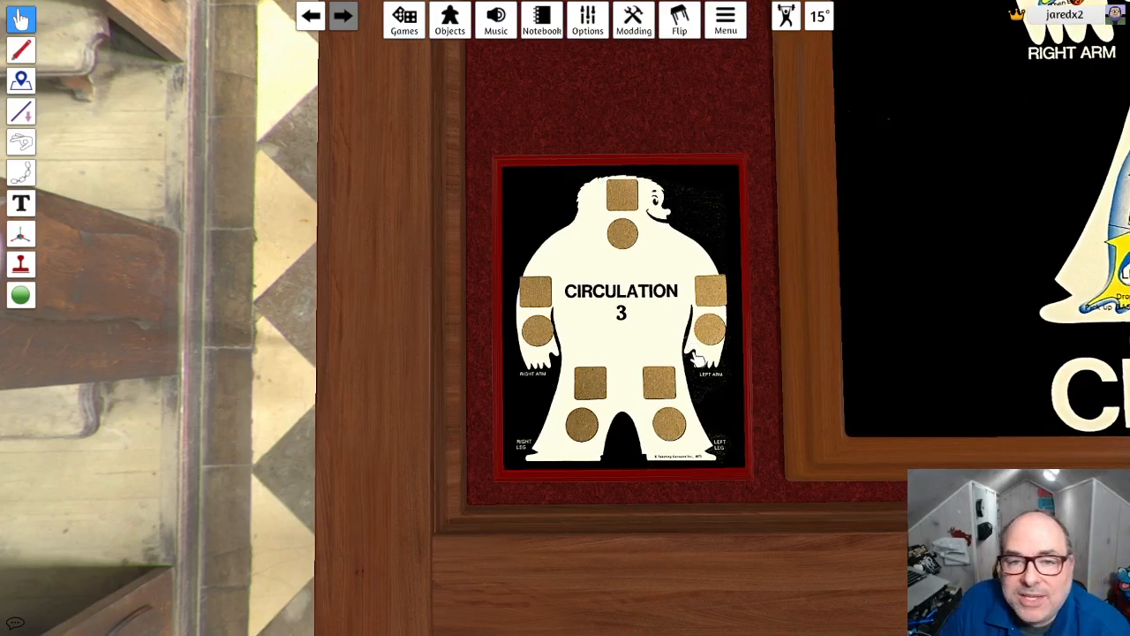
left_click(449, 20)
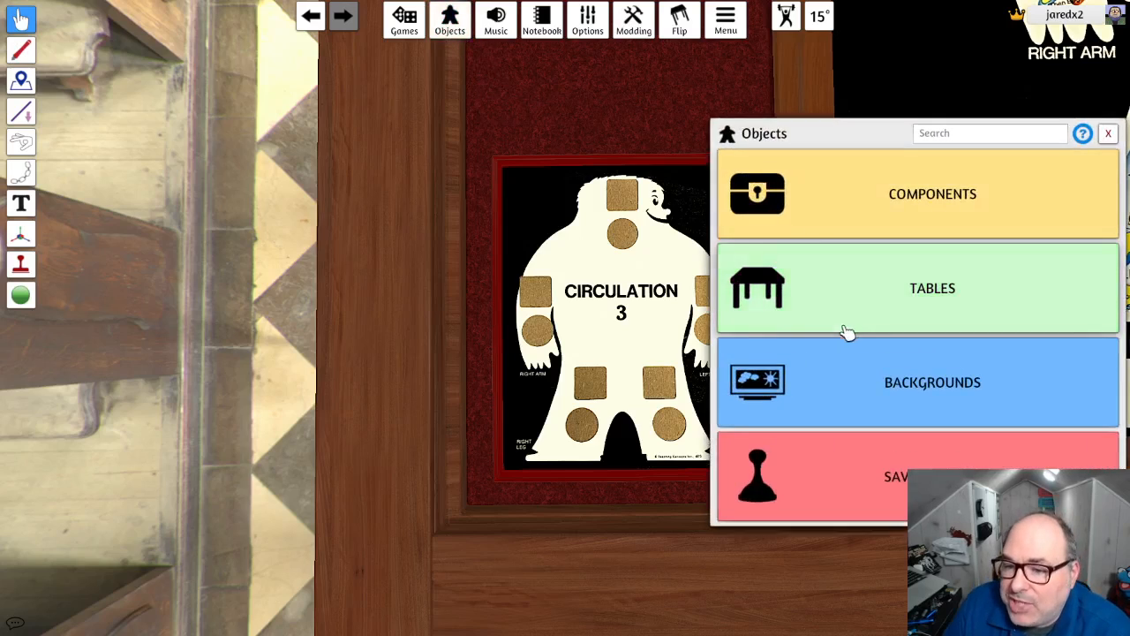
left_click(939, 215)
left_click(782, 306)
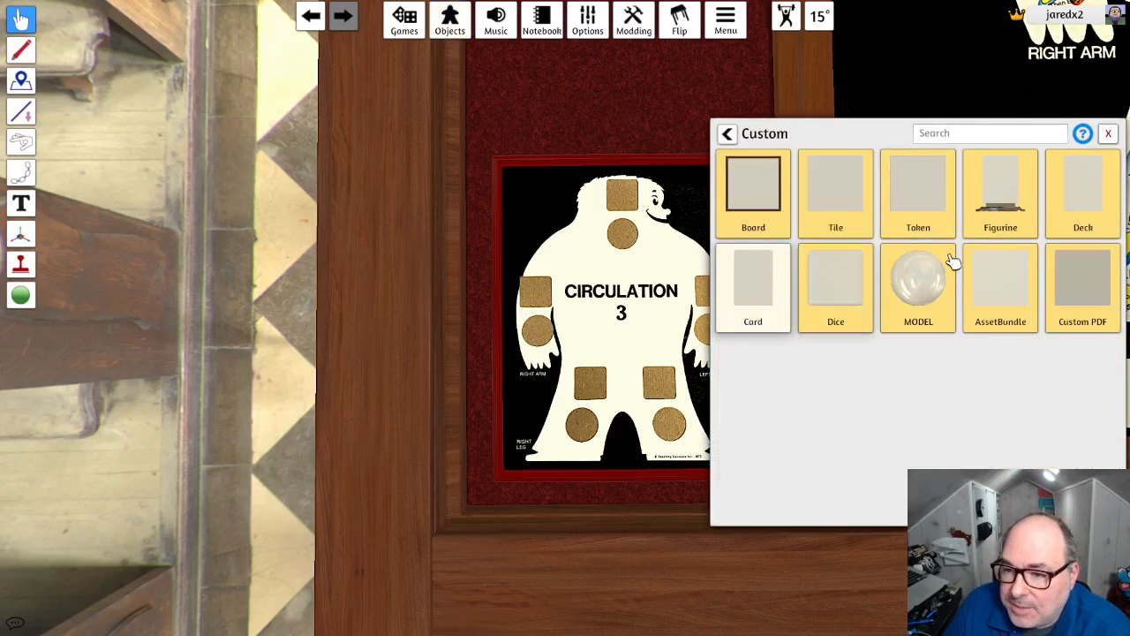
left_click(919, 196)
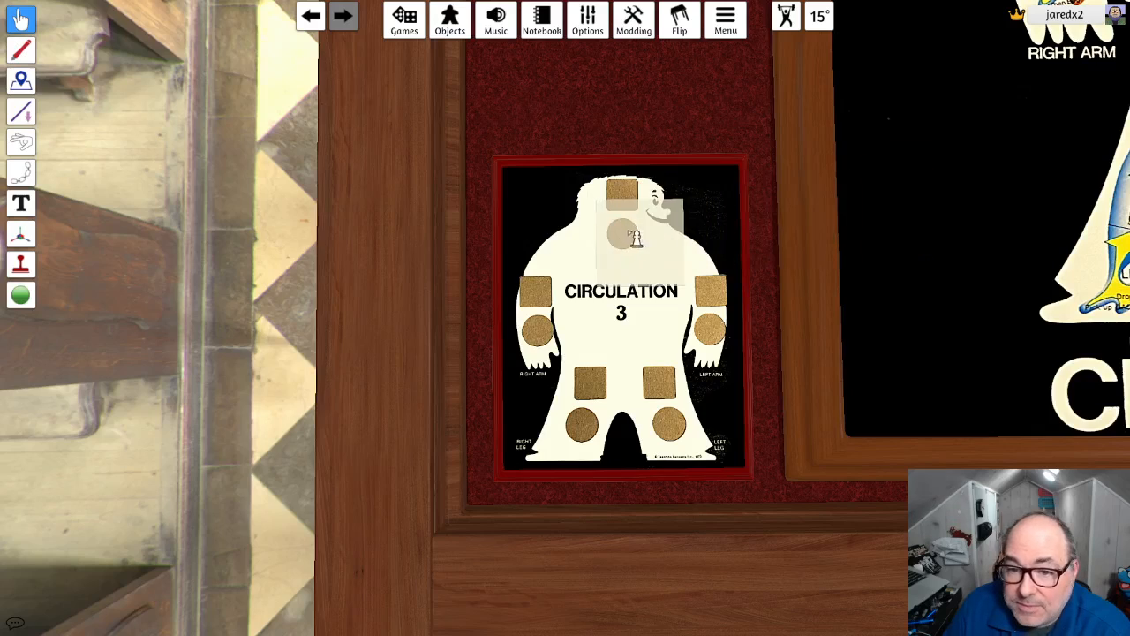
left_click(627, 196)
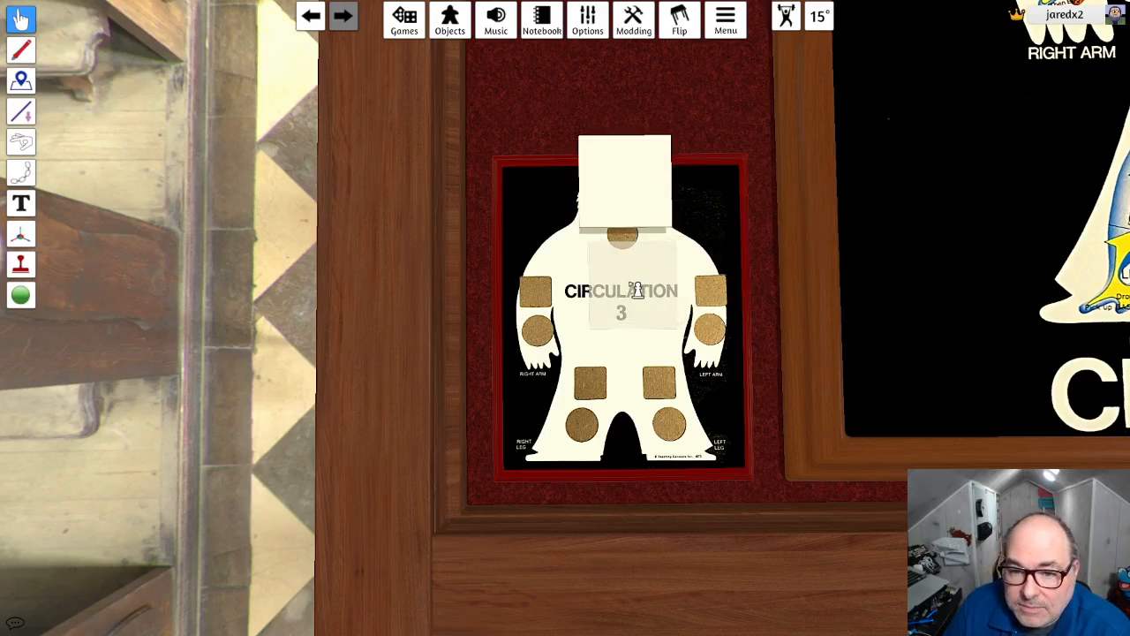
left_click(630, 286)
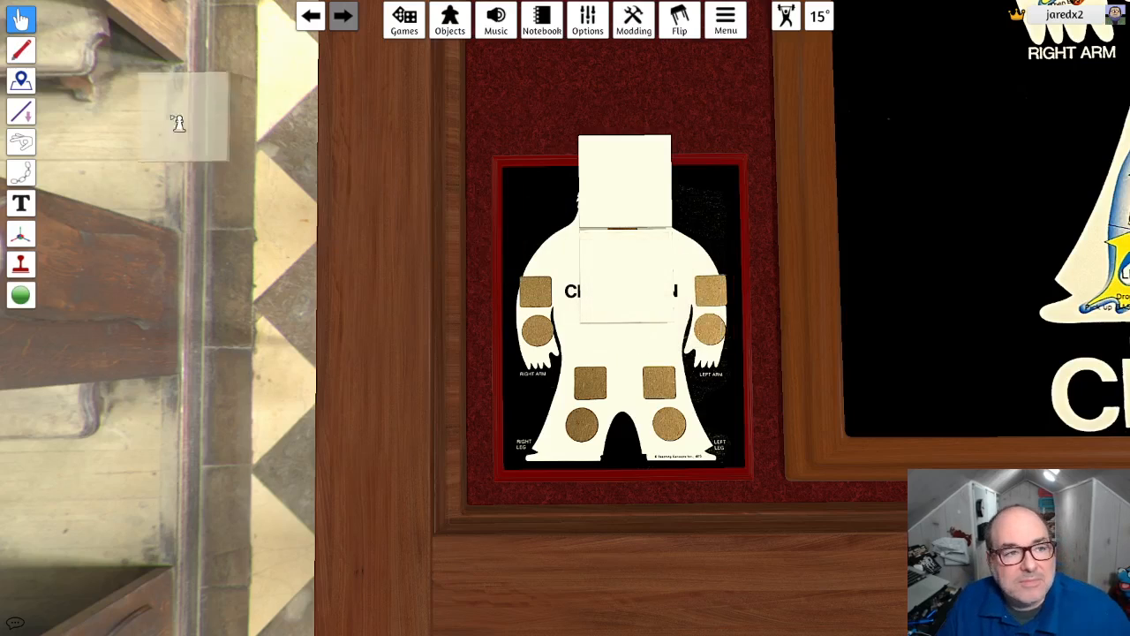
left_click(18, 20)
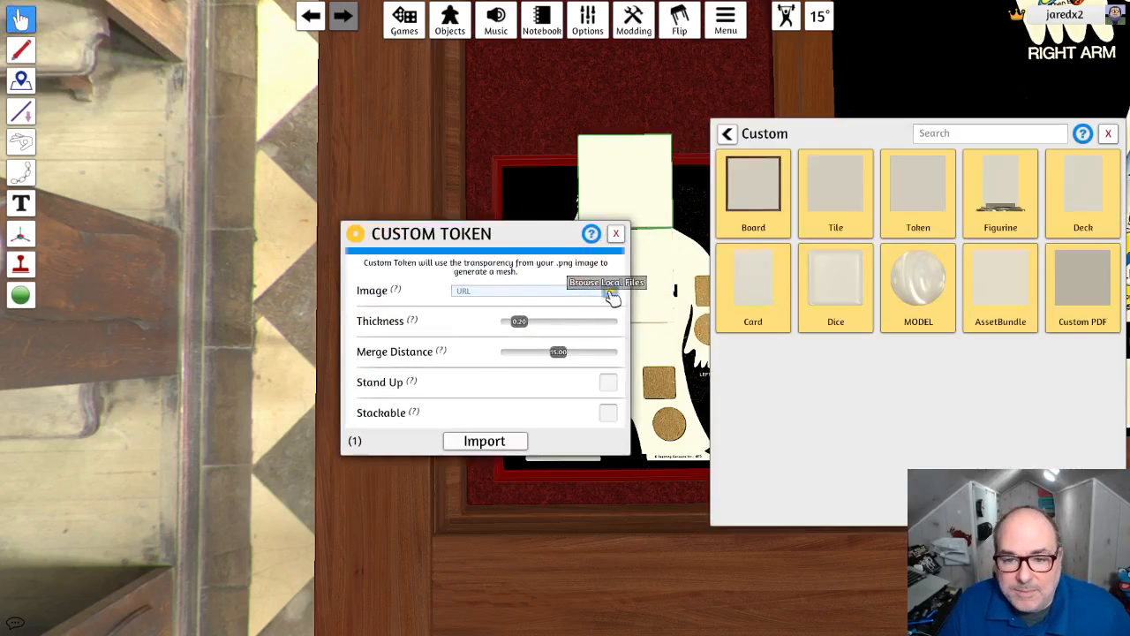
- Import food.png through the Steam Cloud as the first custom token, with thickness 0.10 and Stackable enabled
left_click(607, 290)
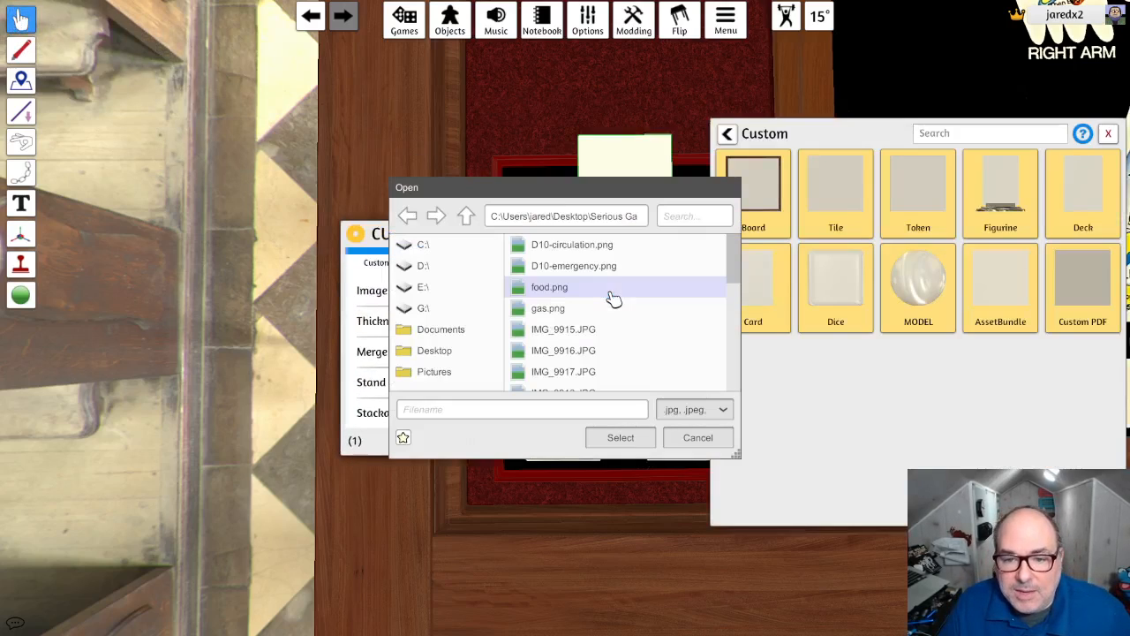
left_click(562, 290)
left_click(638, 439)
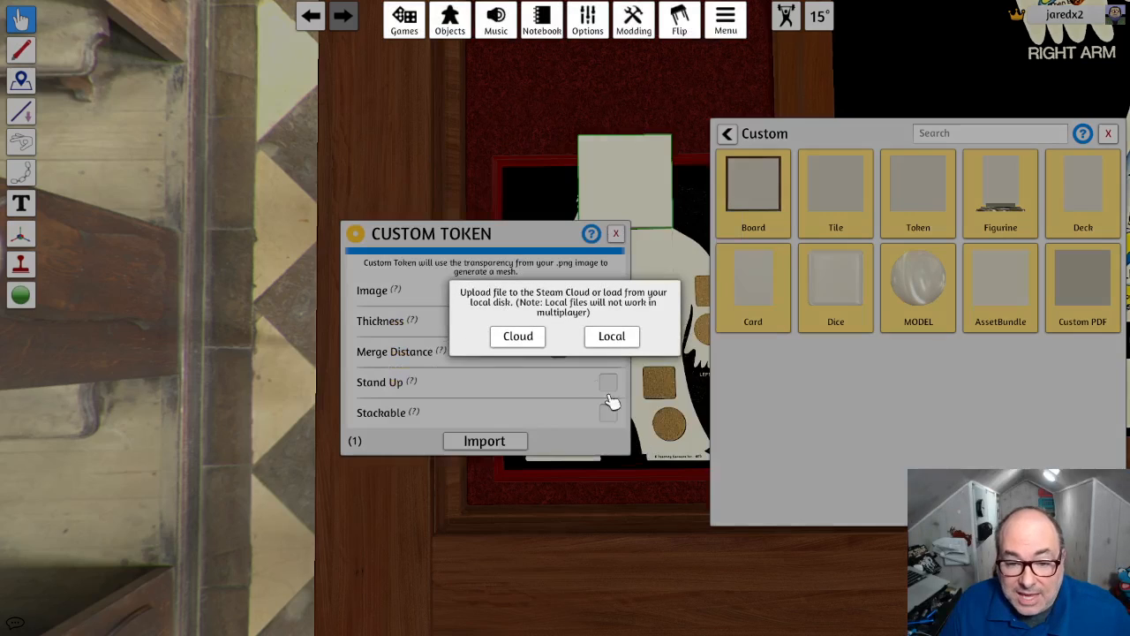
left_click(523, 339)
left_click(529, 351)
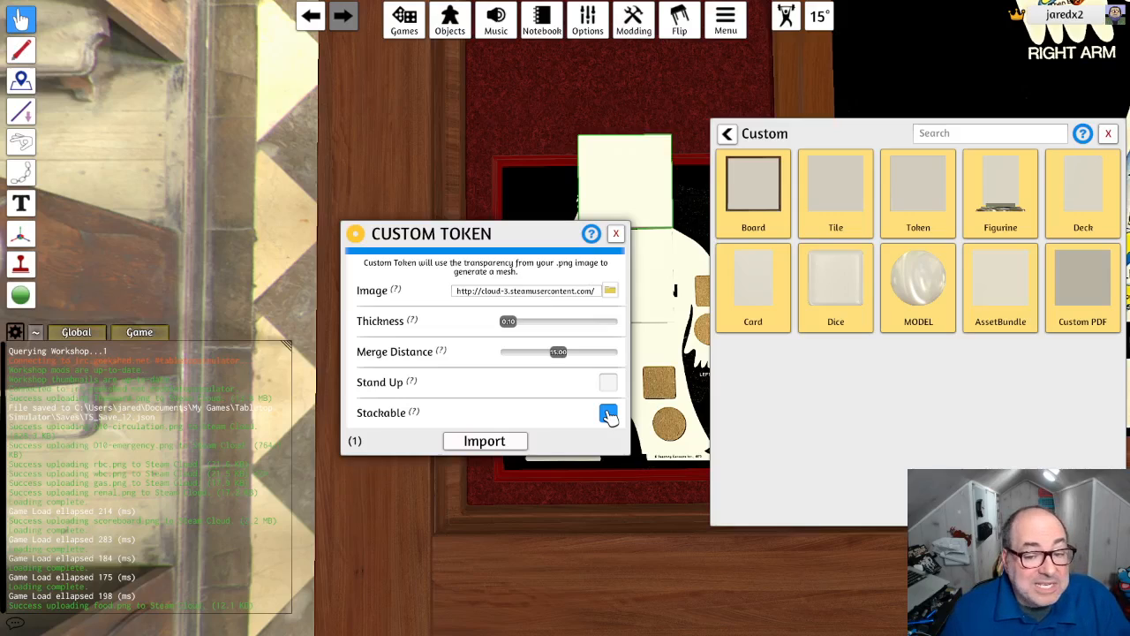
left_click(508, 445)
left_click(617, 340)
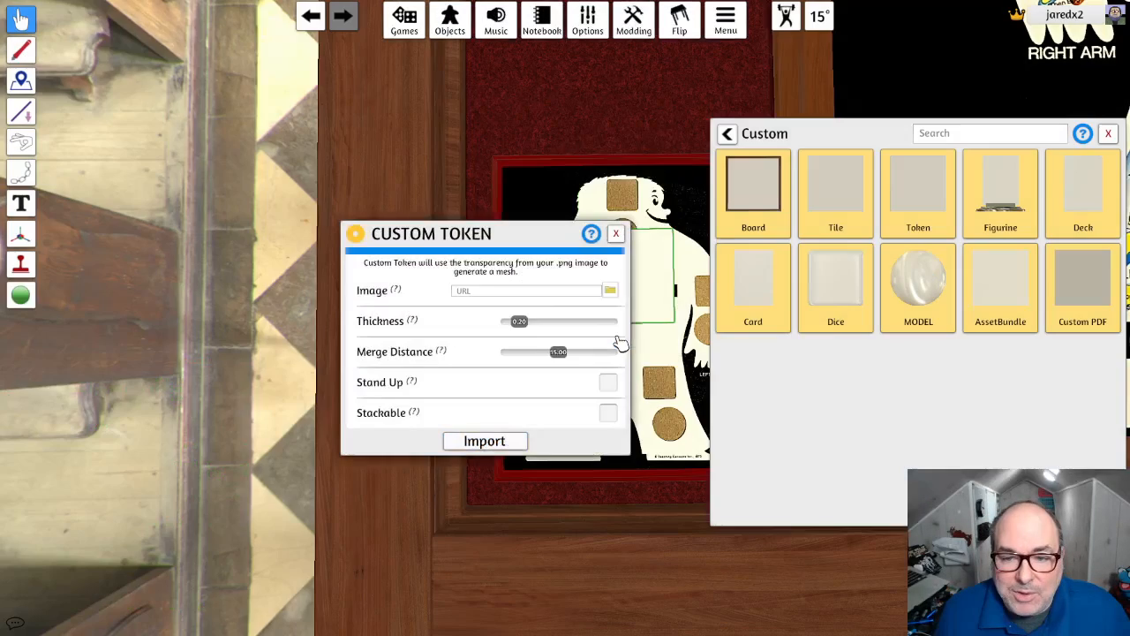
- Import oxygen.png through the Steam Cloud as the second custom token
left_click(610, 290)
left_click_drag(734, 267, 735, 388)
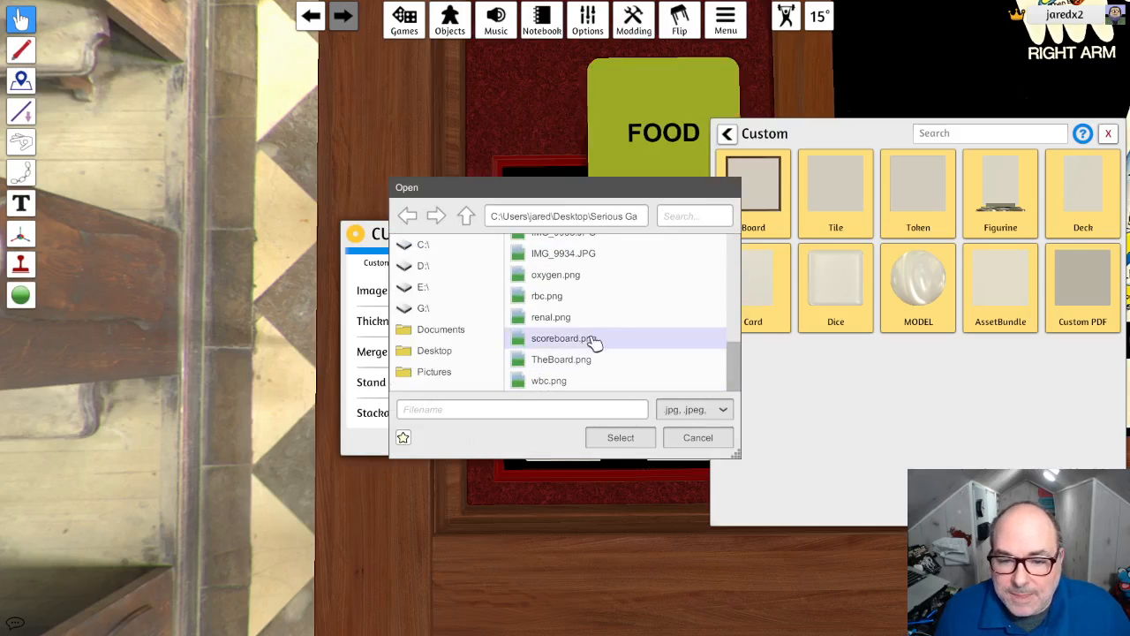
left_click(573, 275)
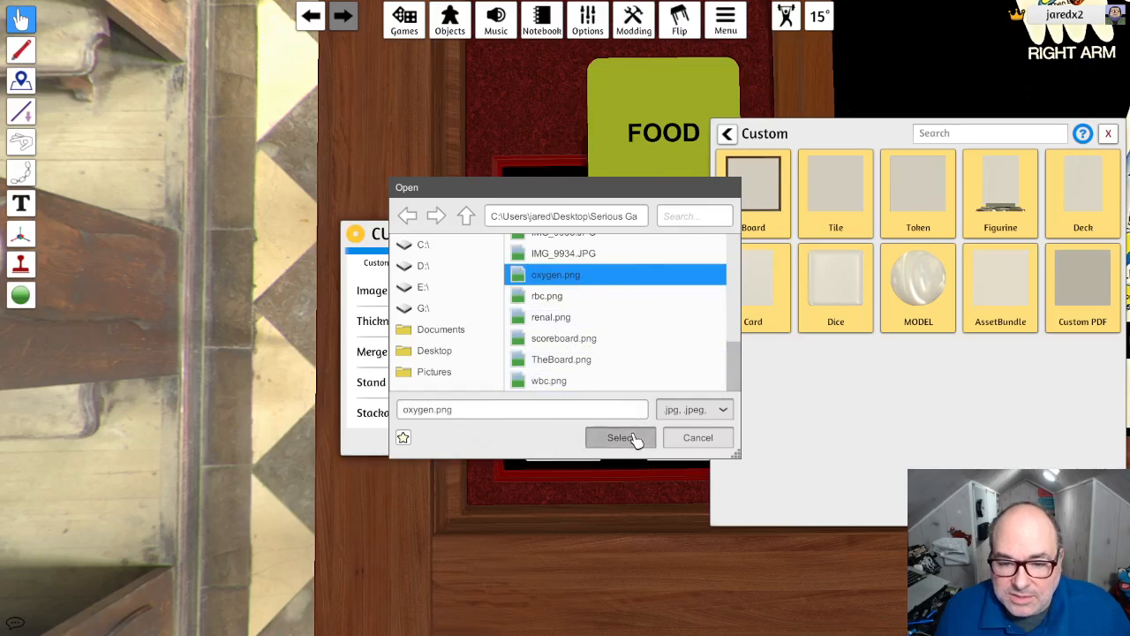
left_click(636, 436)
left_click(524, 336)
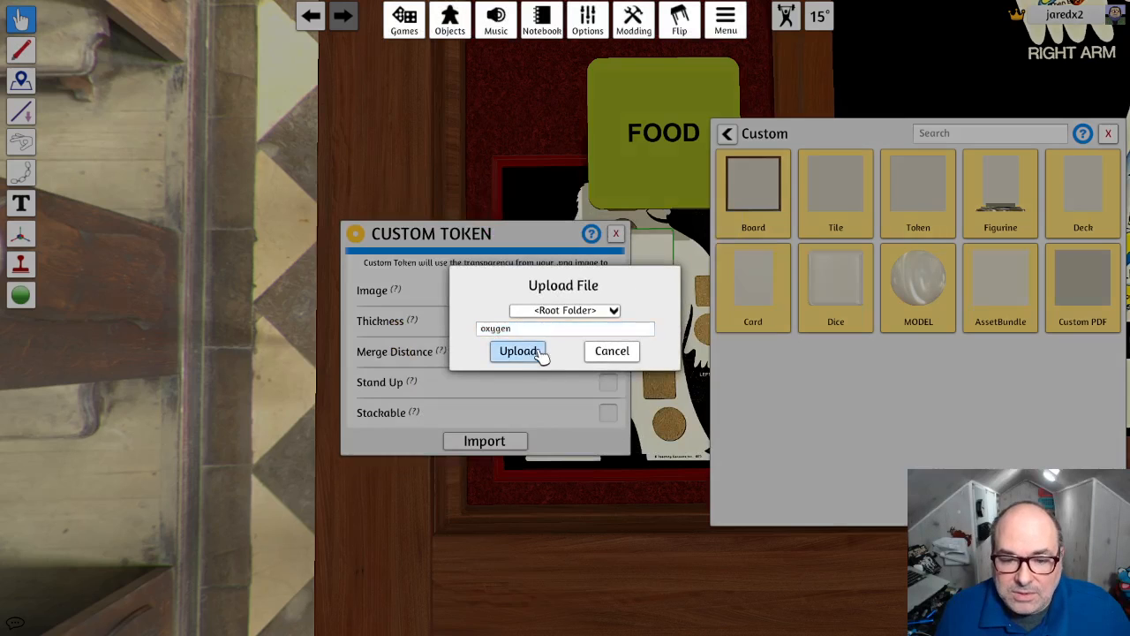
left_click(519, 350)
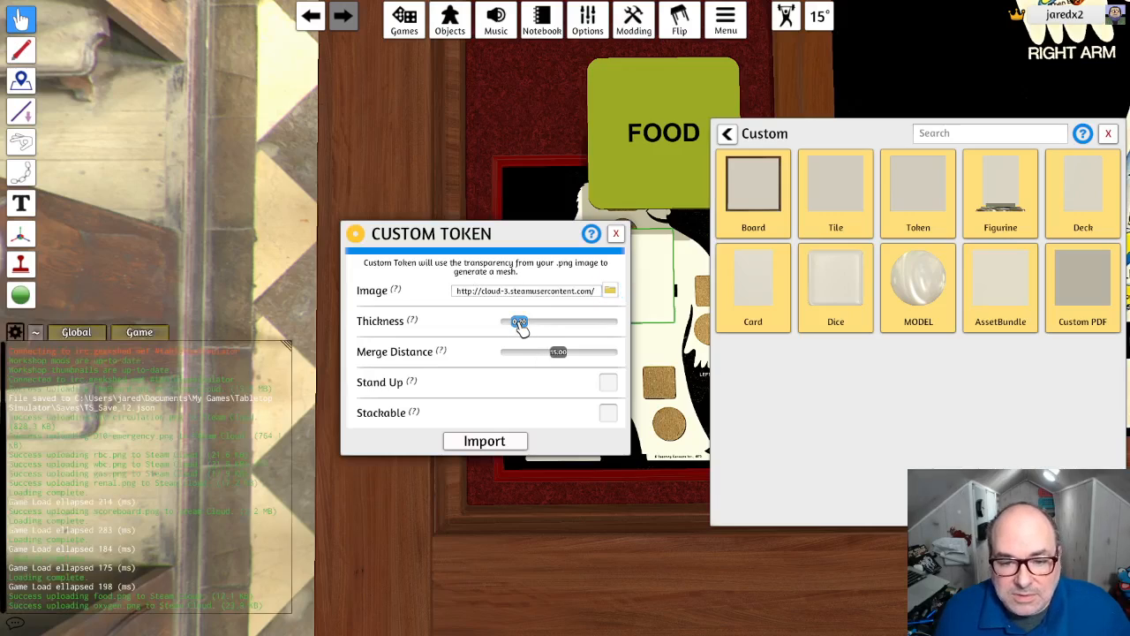
left_click(485, 441)
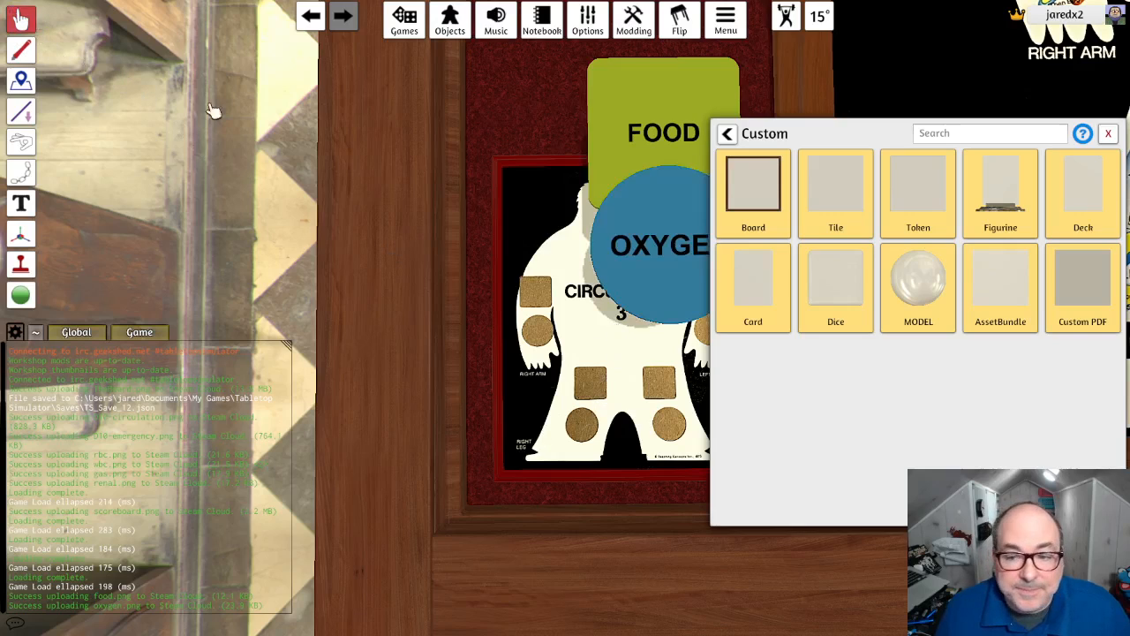
- Shrink the Oxygen token to fit the round spot on the red scoreboard's left arm and place it there
scroll(575, 353, "down", 3)
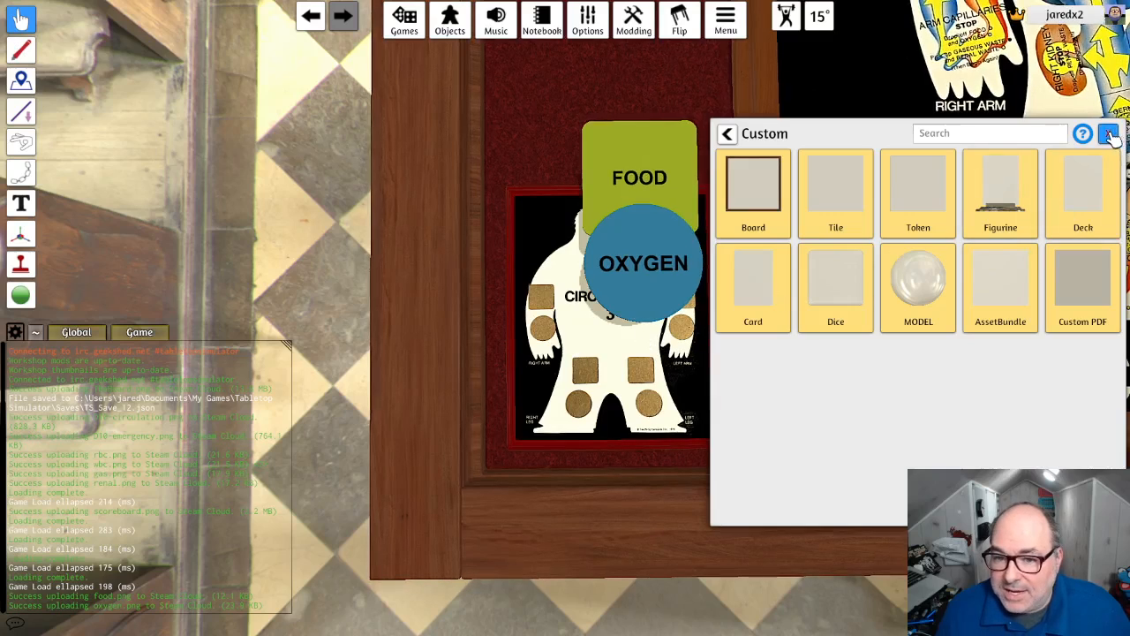
left_click(1109, 134)
left_click_drag(647, 270, 666, 395)
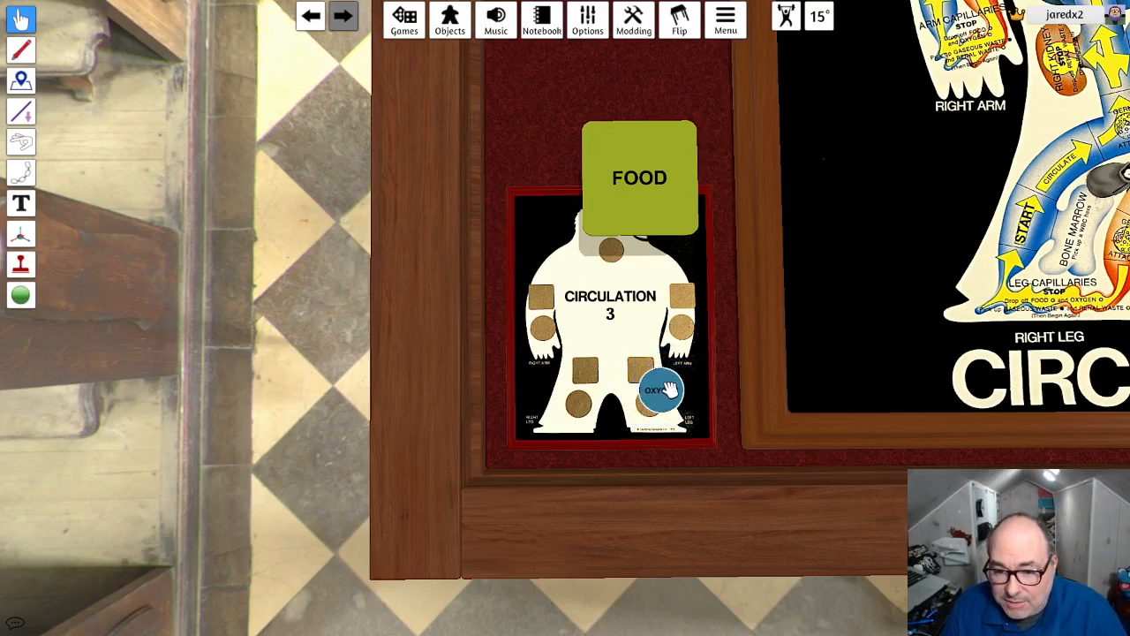
left_click_drag(668, 388, 688, 333)
scroll(694, 342, "up", 3)
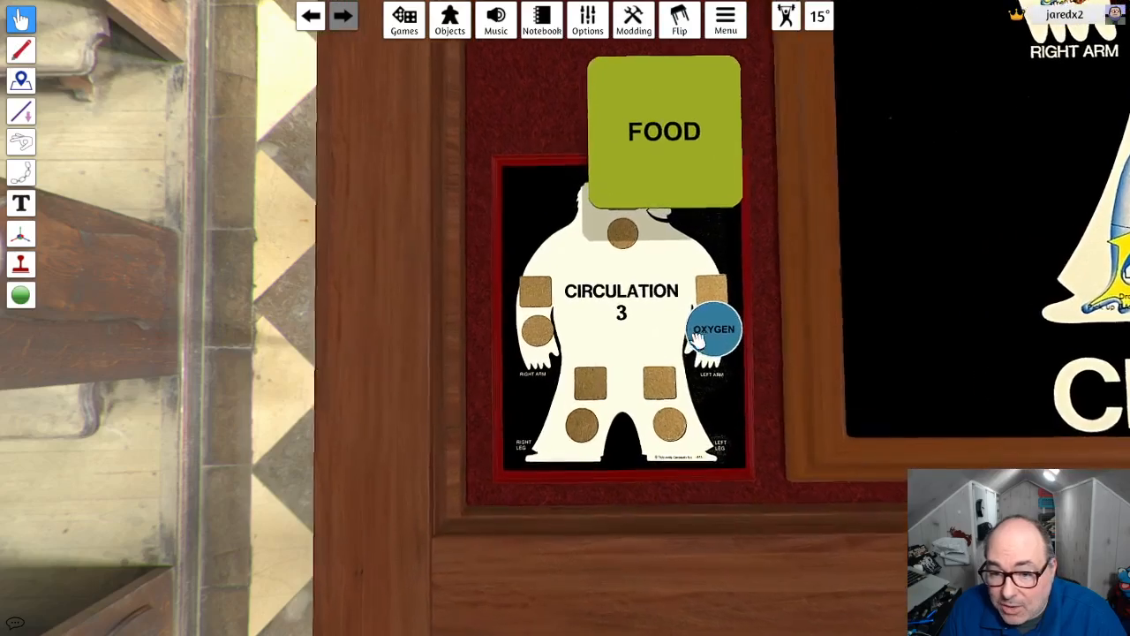
middle_click_drag(766, 343, 659, 360)
scroll(652, 361, "up", 2)
scroll(645, 362, "up", 2)
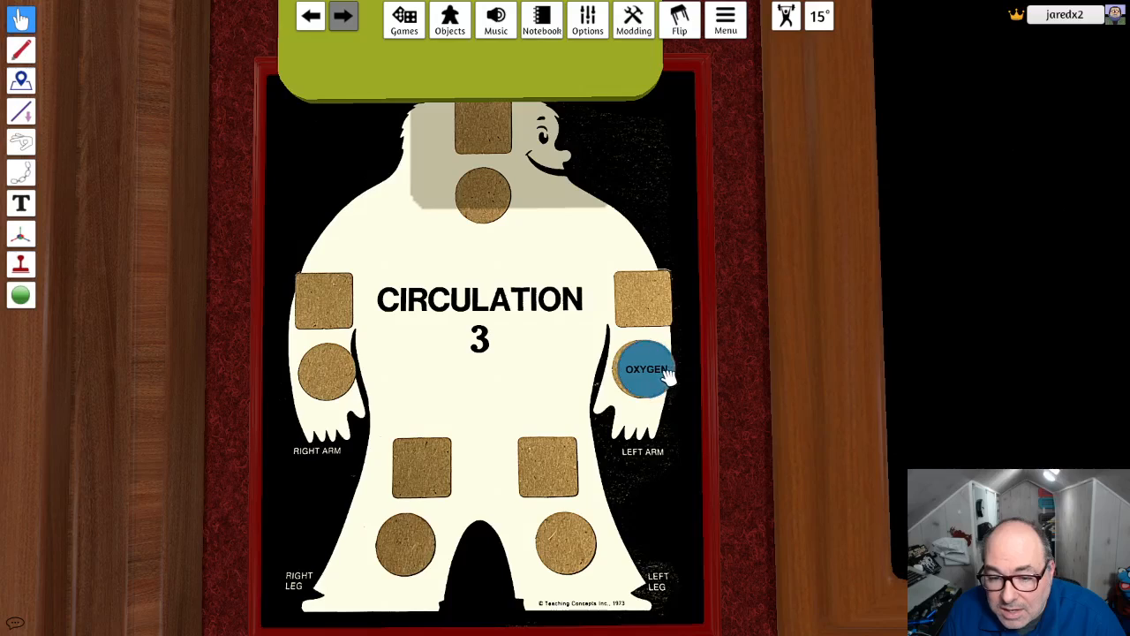
left_click_drag(650, 374, 643, 371)
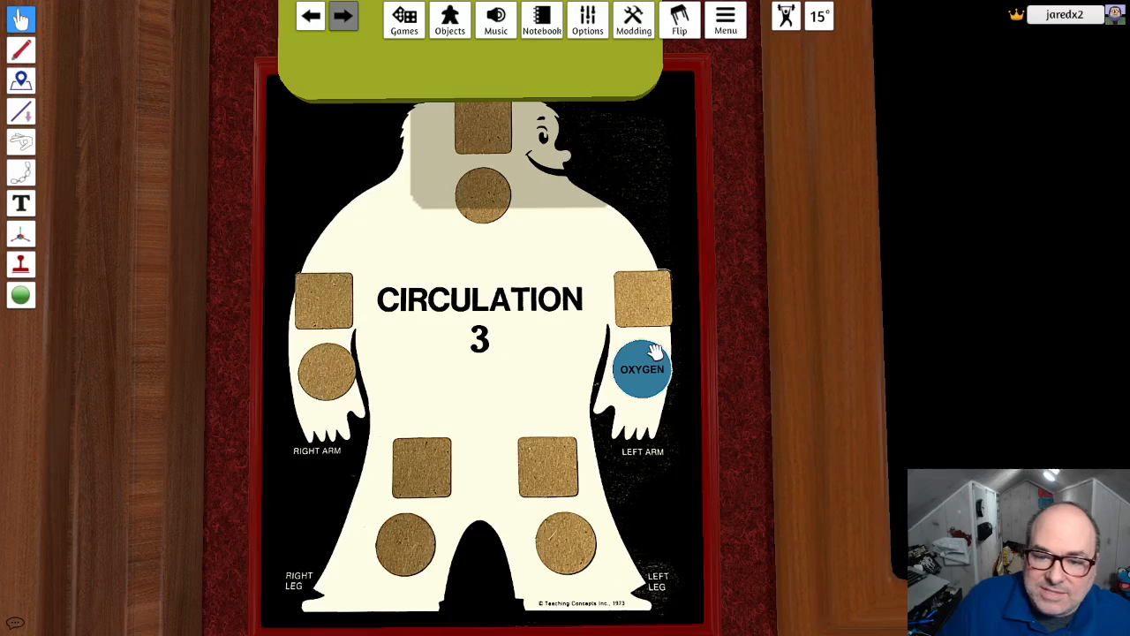
- Name the blue round token Oxygen
right_click(648, 369)
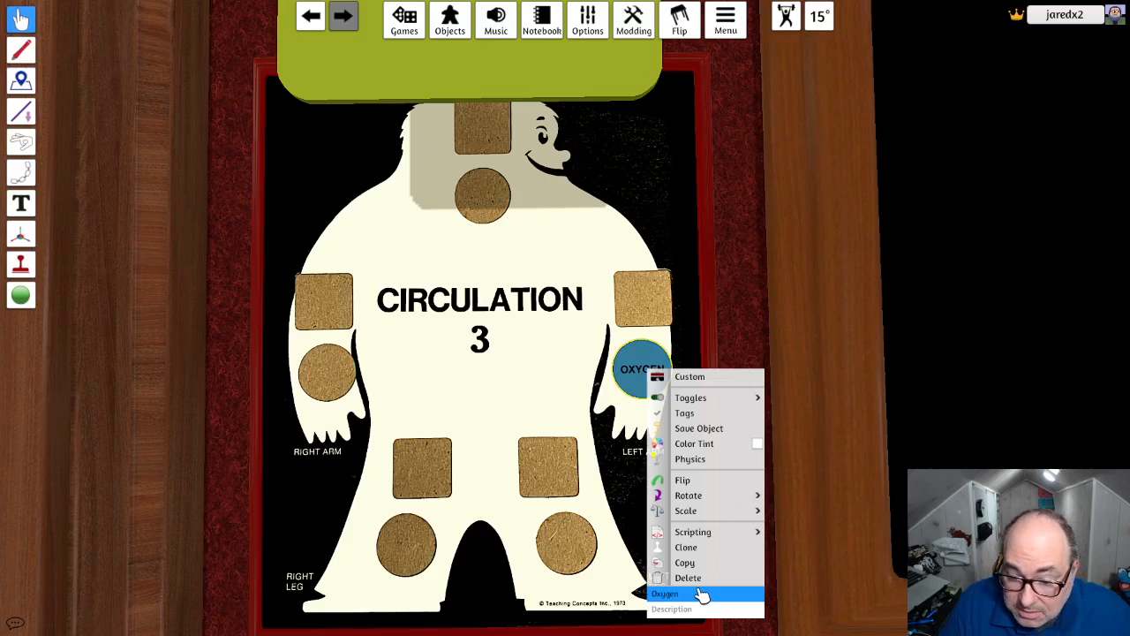
key("Return")
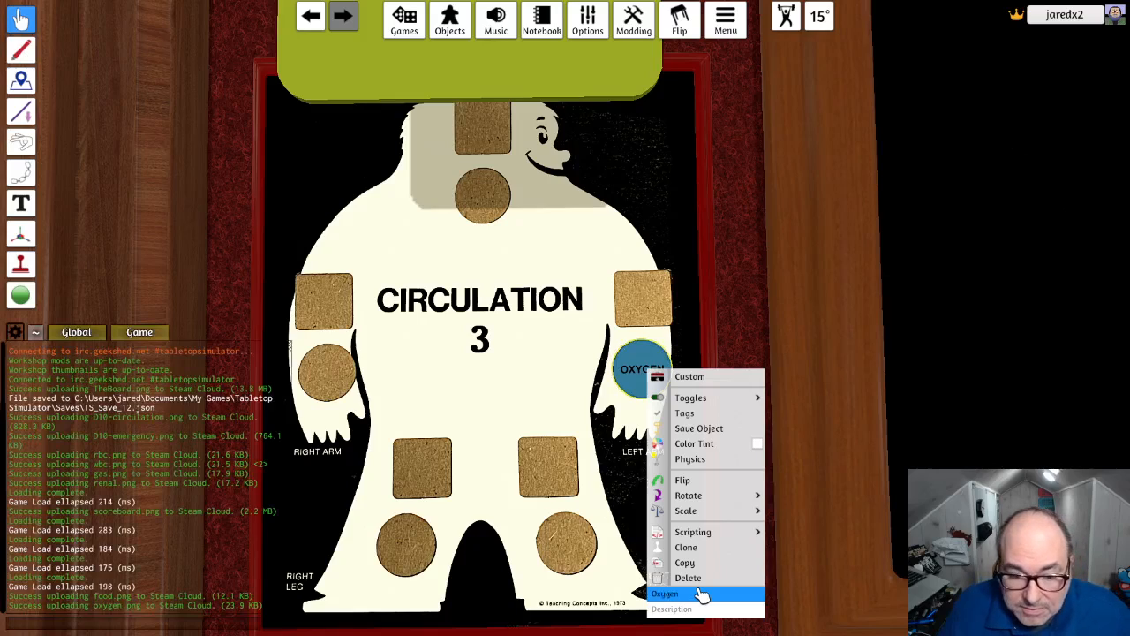
left_click(825, 381)
- Put the Oxygen token into the blue Oxygen bag beside the EMERGENCY card
scroll(825, 381, "down", 10)
scroll(824, 381, "down", 2)
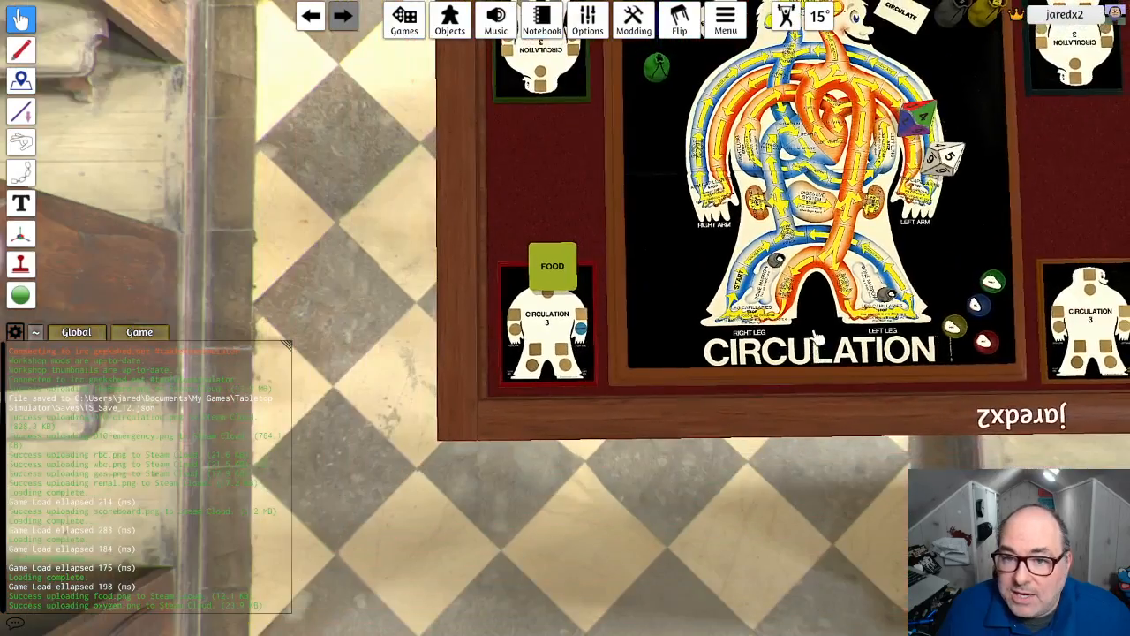
right_click_drag(816, 339, 784, 302)
key("w")
key("d")
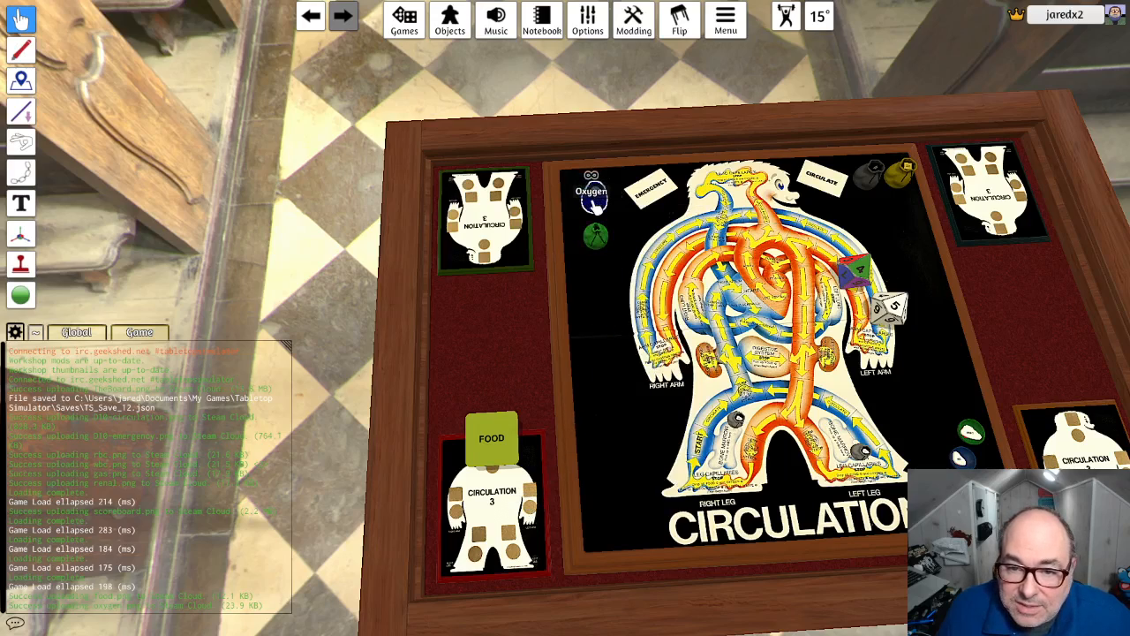
left_click_drag(594, 205, 595, 188)
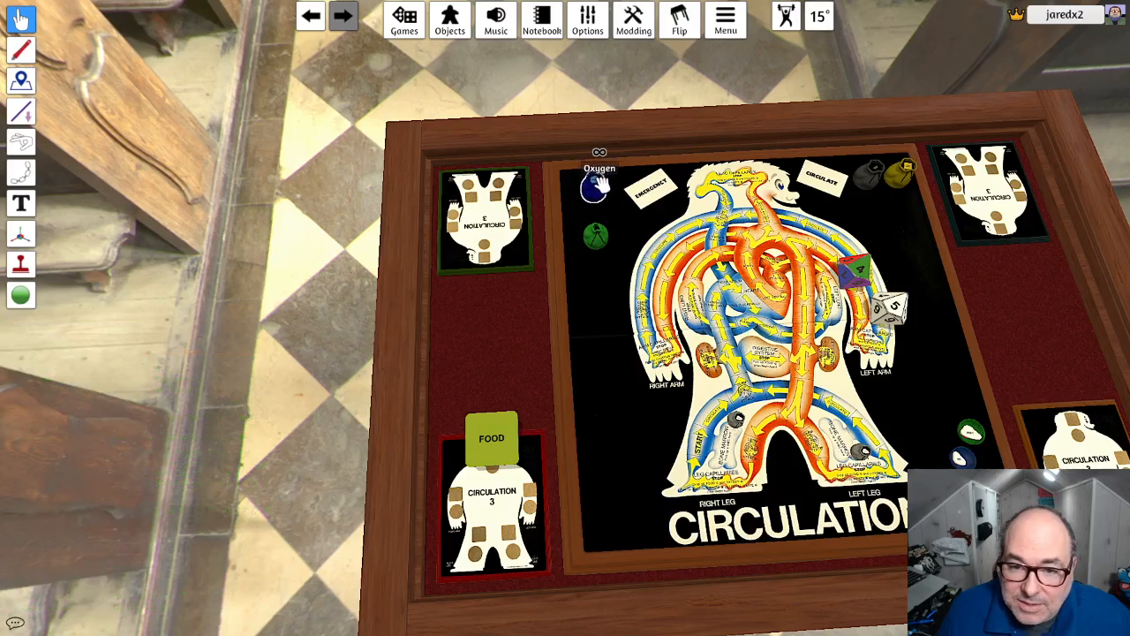
left_click_drag(589, 243, 602, 187)
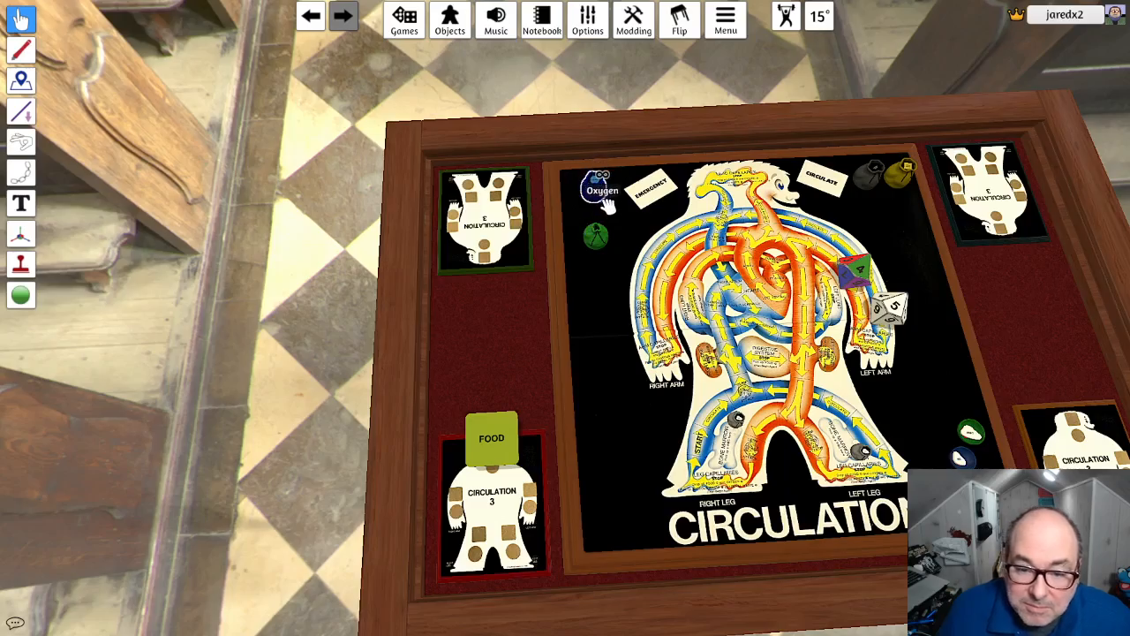
- Shrink the Food token to about the size of the red scoreboard's square spots and place it on the left-arm square
scroll(513, 583, "up", 4)
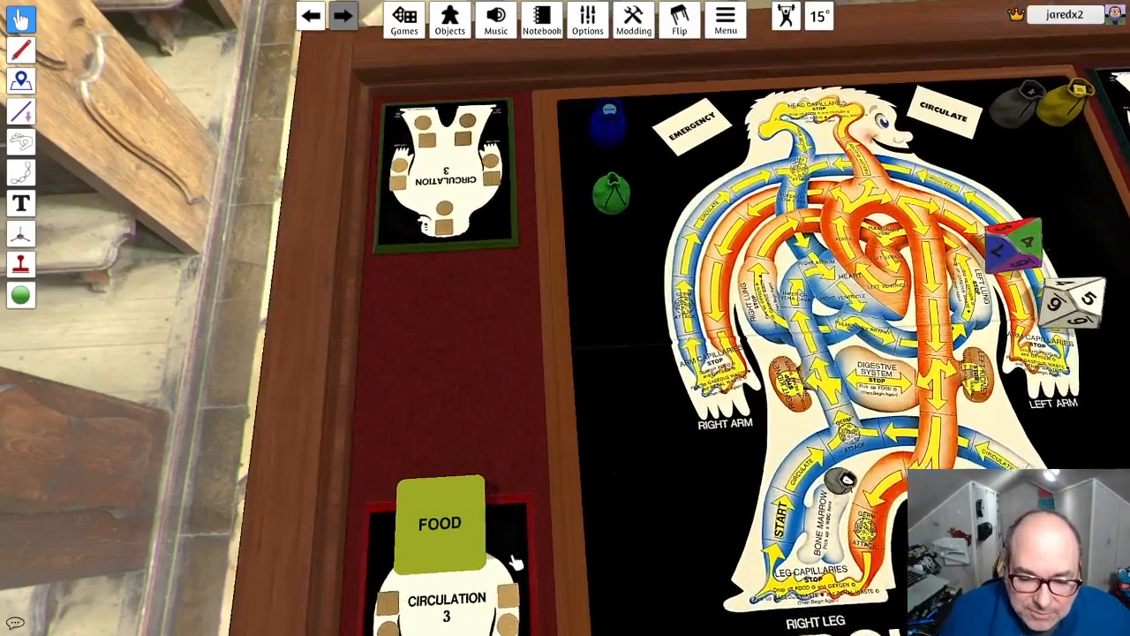
key("s")
key("a")
right_click_drag(575, 424, 559, 483)
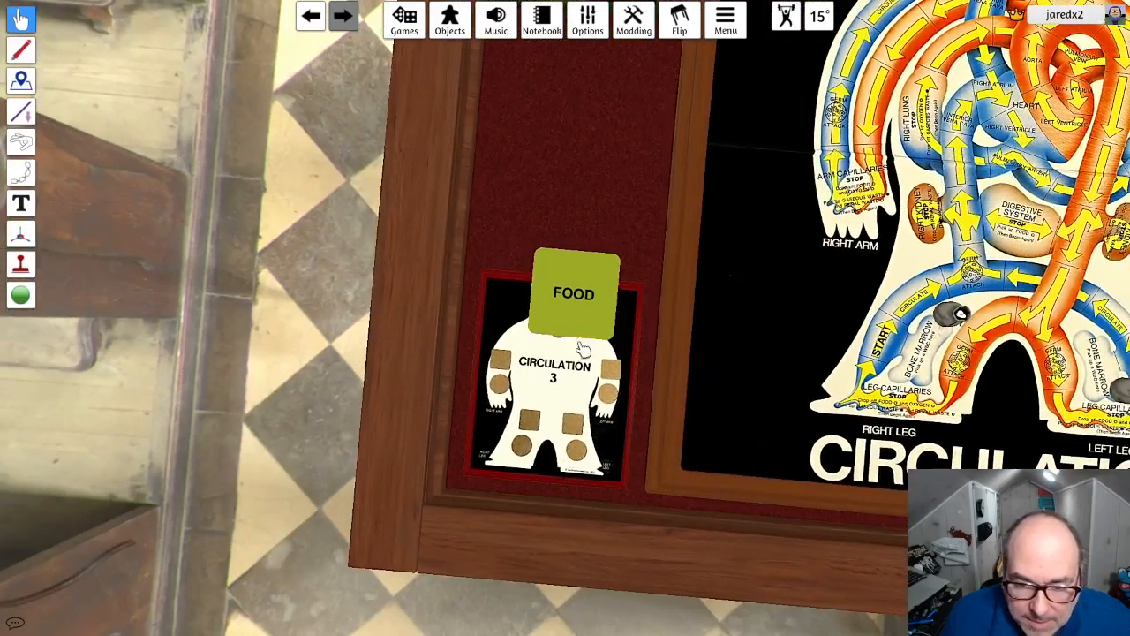
left_click_drag(599, 300, 623, 372)
scroll(610, 406, "up", 5)
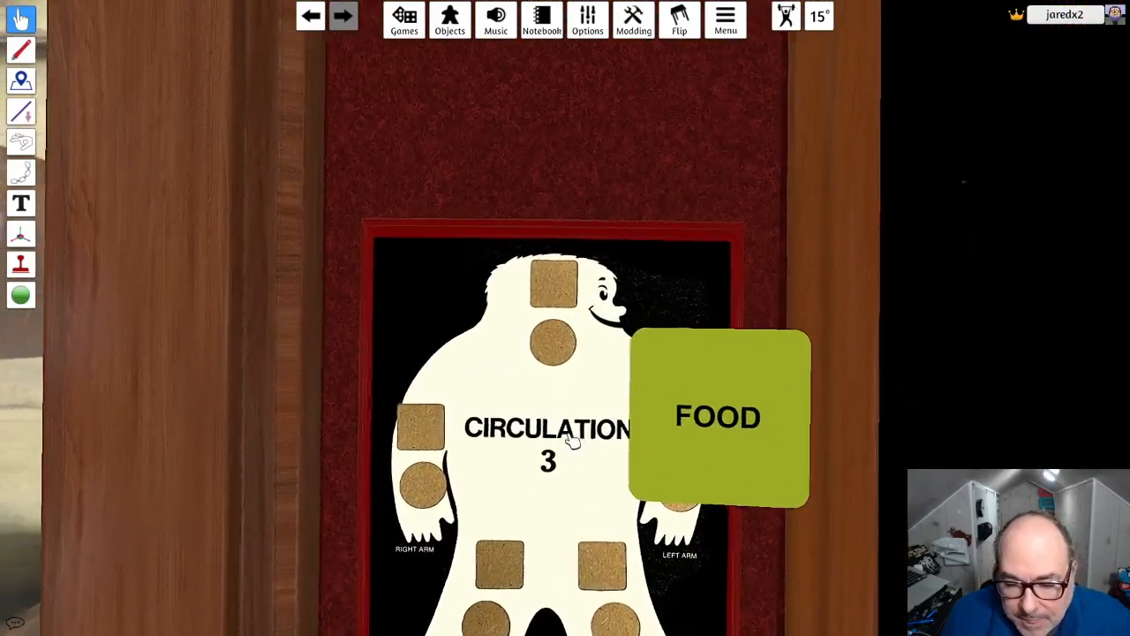
right_click_drag(638, 483, 654, 488)
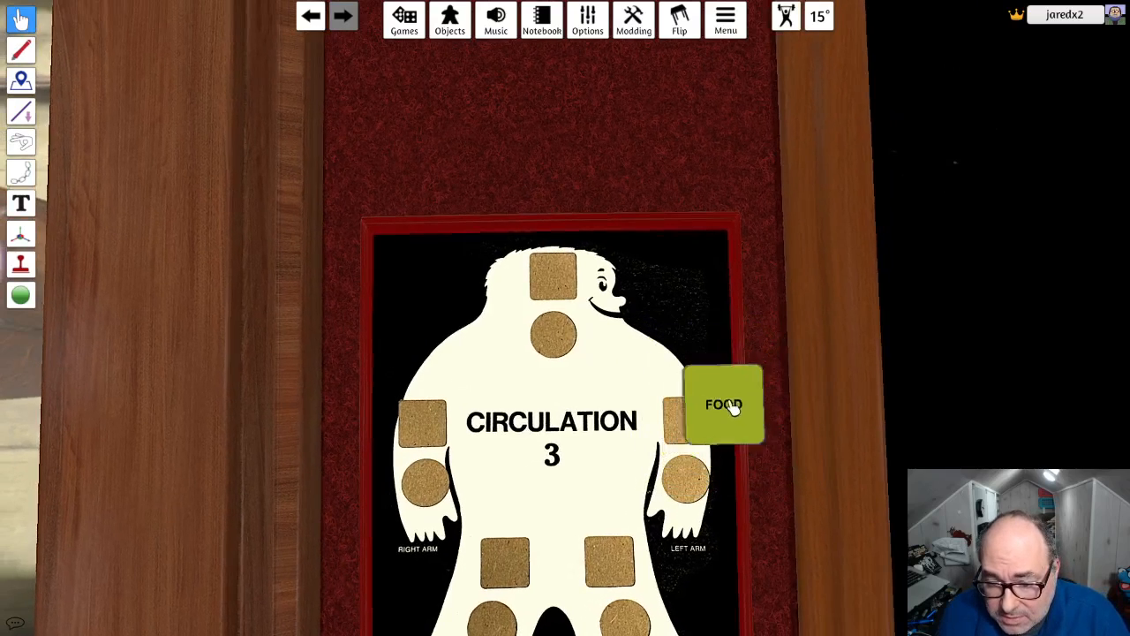
left_click_drag(733, 406, 691, 418)
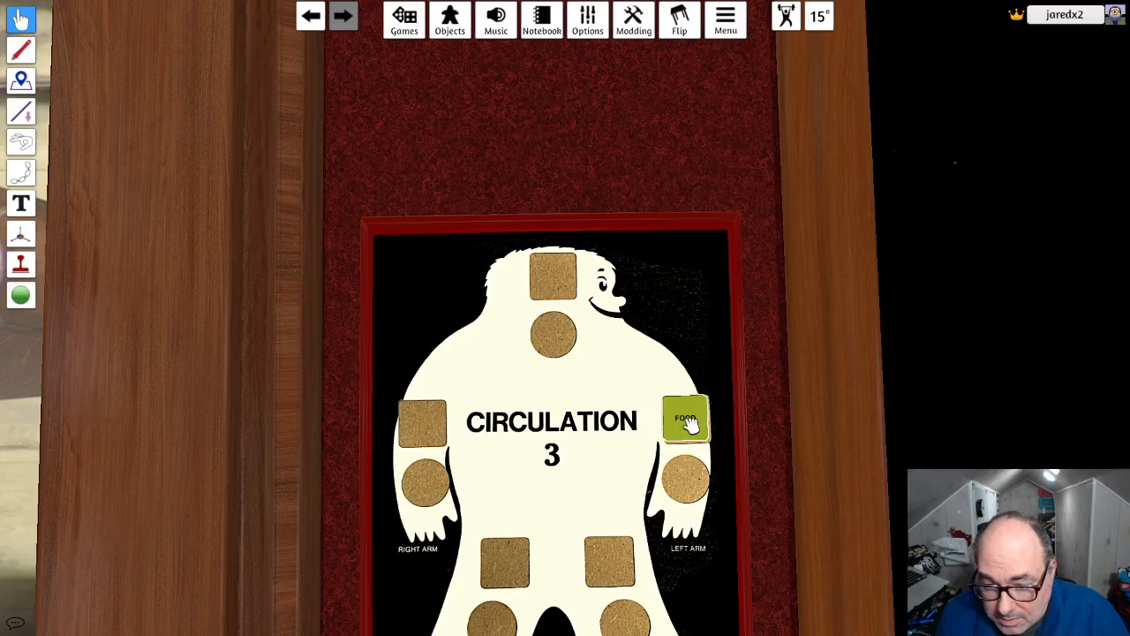
- Move the Food token onto the head square of the red scoreboard and align it with the spot
left_click_drag(692, 426, 556, 287)
left_click(559, 288)
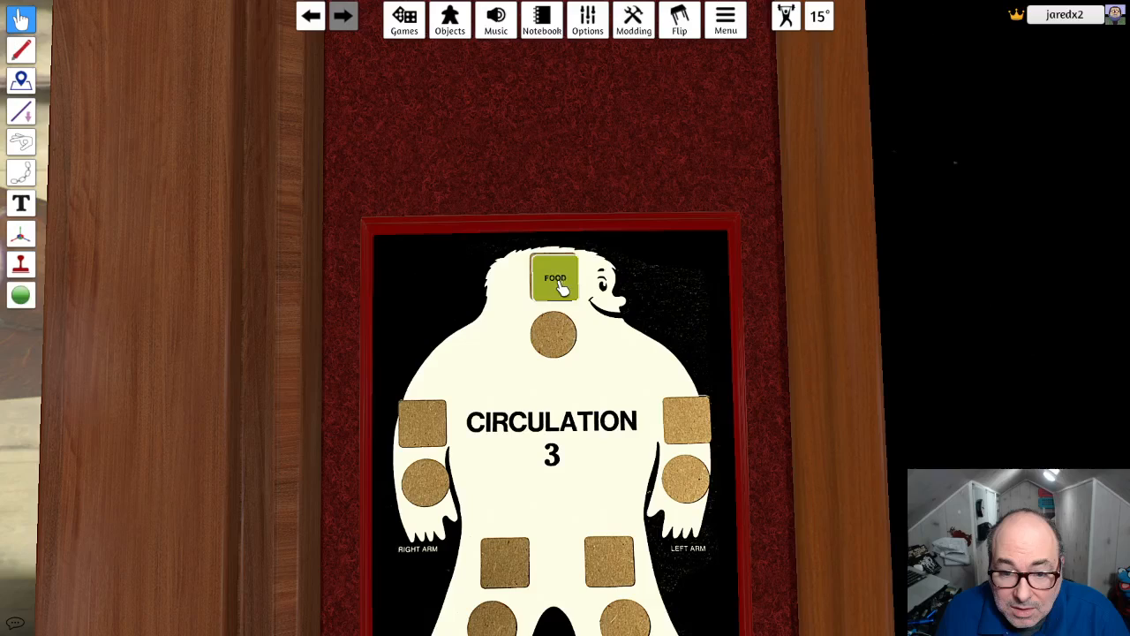
left_click(559, 287)
left_click(559, 288)
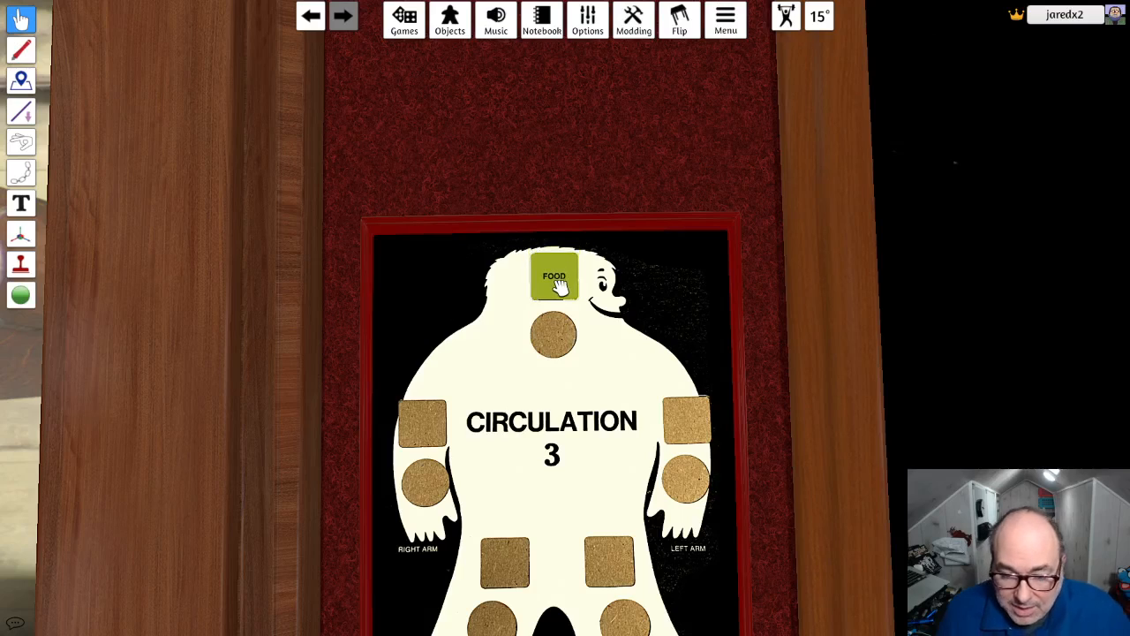
- Name the green square token Food
right_click(559, 290)
left_click(623, 515)
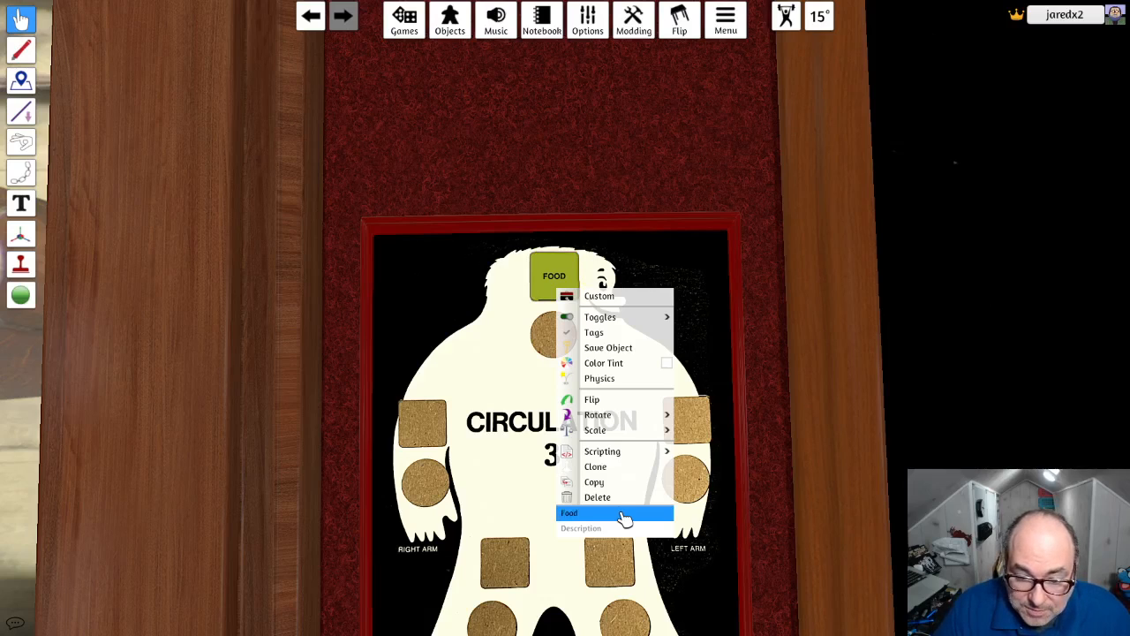
key("Return")
left_click(707, 352)
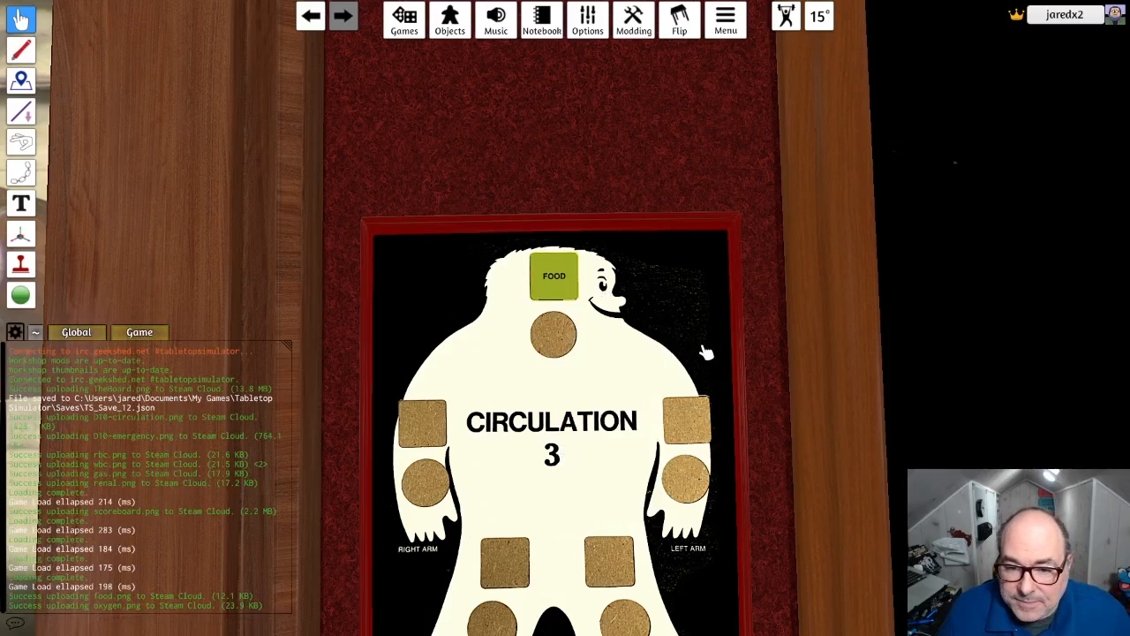
- Put the Food token from the red scoreboard's head into the green Food bag
scroll(706, 352, "down", 10)
right_click_drag(706, 352, 749, 146)
scroll(726, 182, "up", 3)
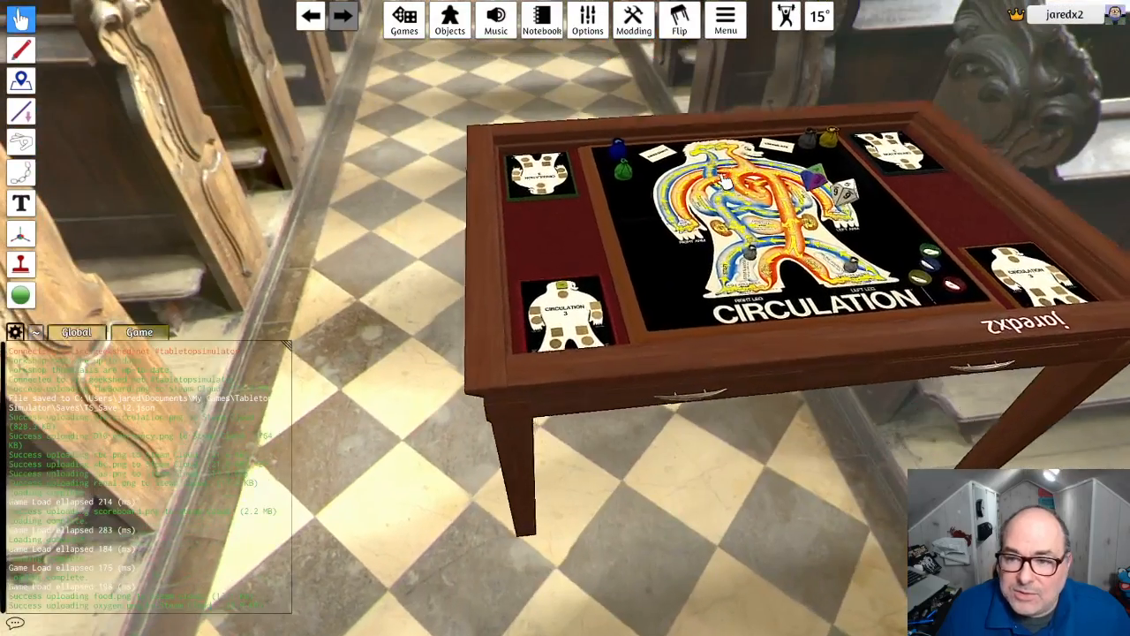
scroll(726, 182, "up", 6)
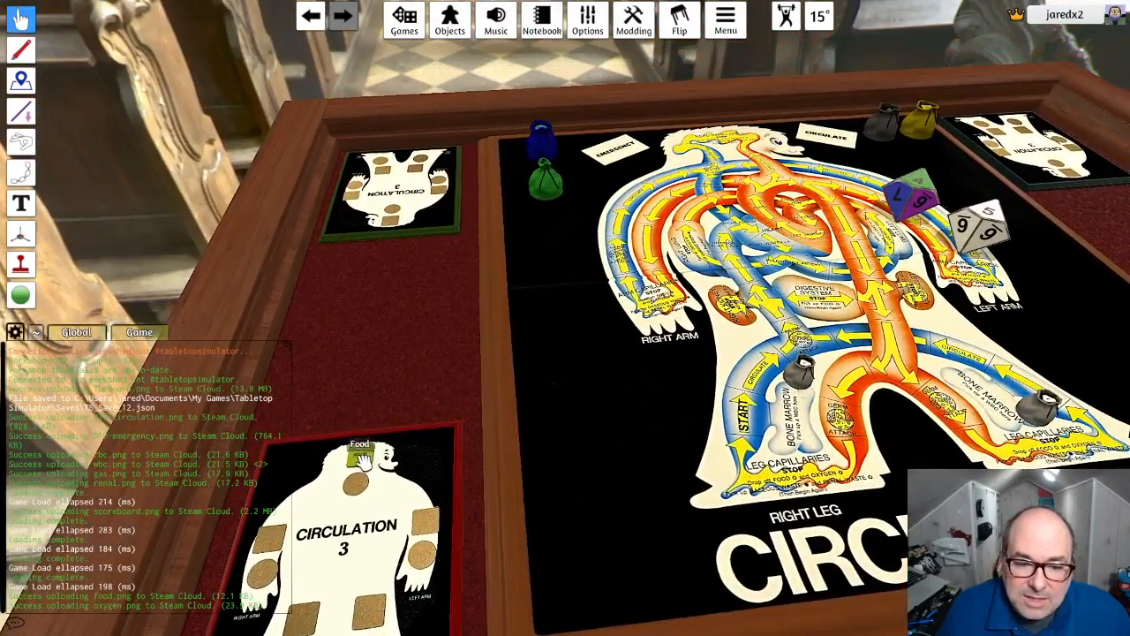
left_click_drag(363, 459, 542, 175)
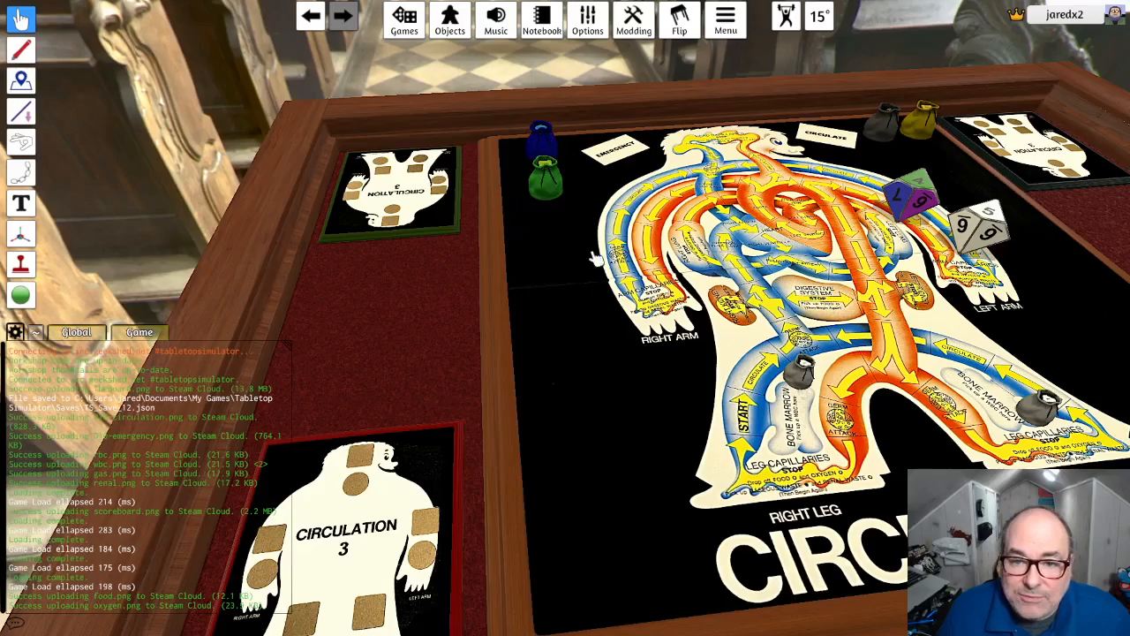
- Move the blue player bowl from the board's LEFT LEG side to the black area below the Food bag
scroll(599, 349, "up", 3)
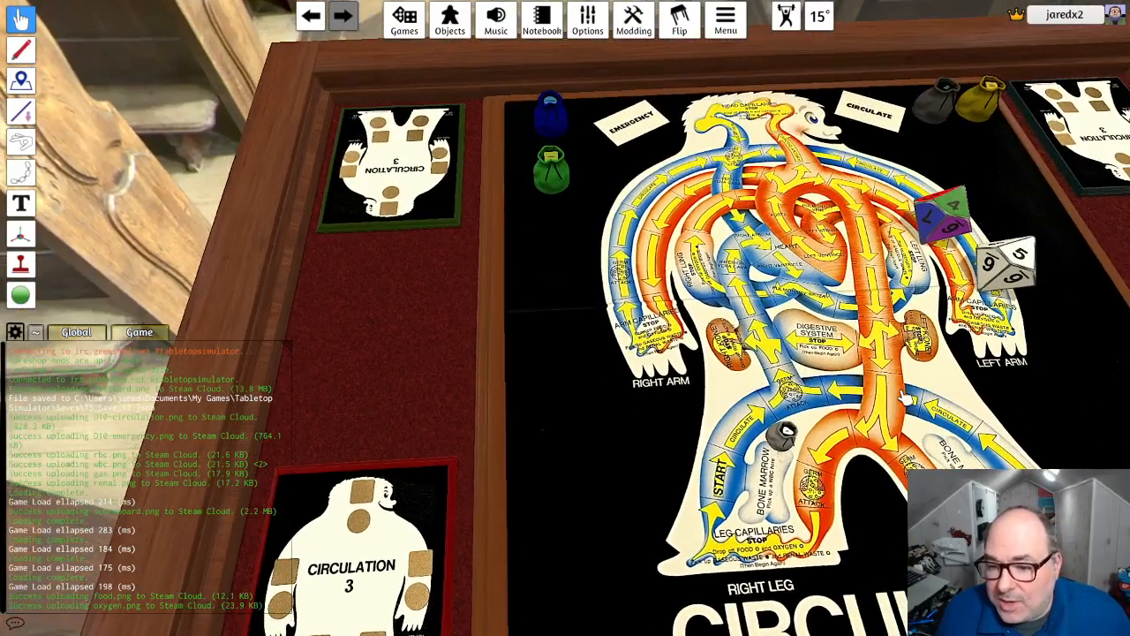
scroll(921, 393, "down", 4)
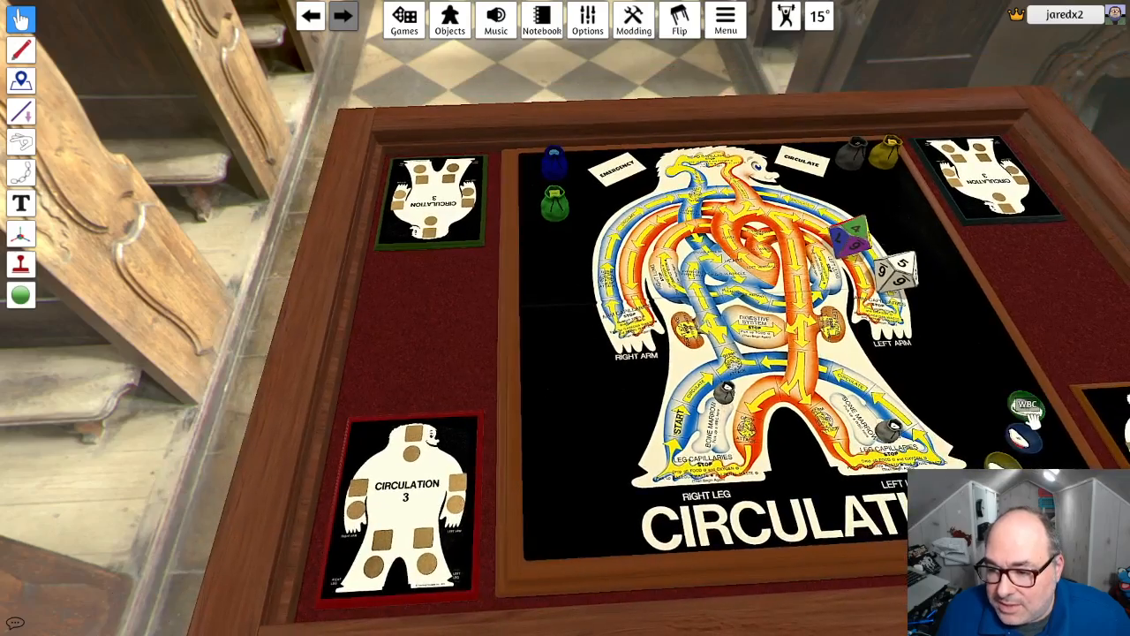
left_click_drag(1024, 437, 561, 294)
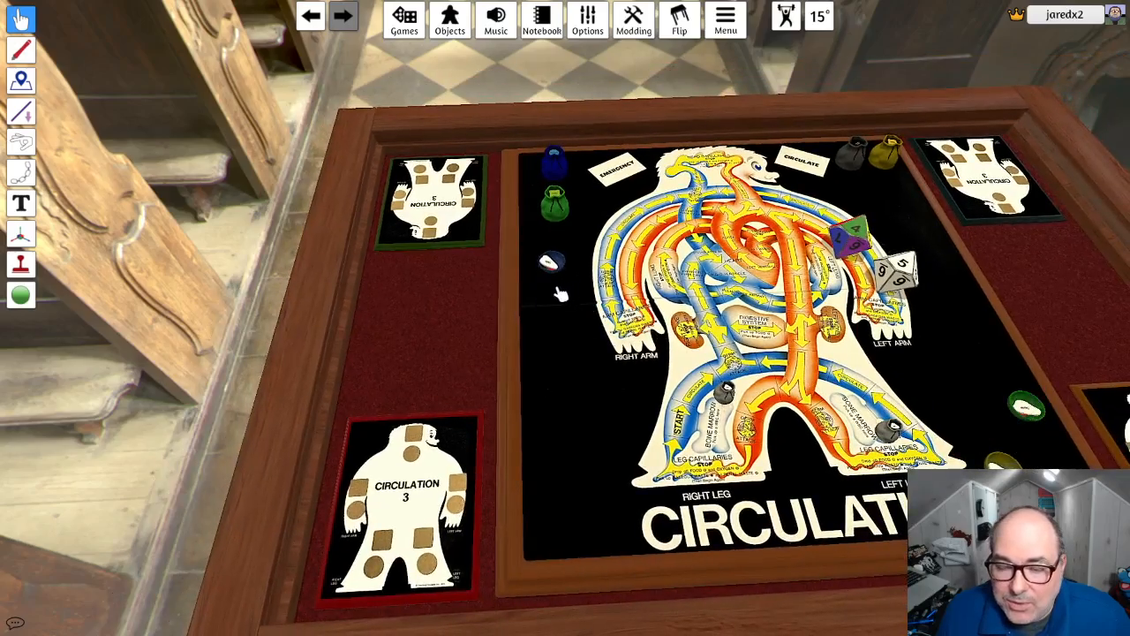
scroll(566, 305, "up", 3)
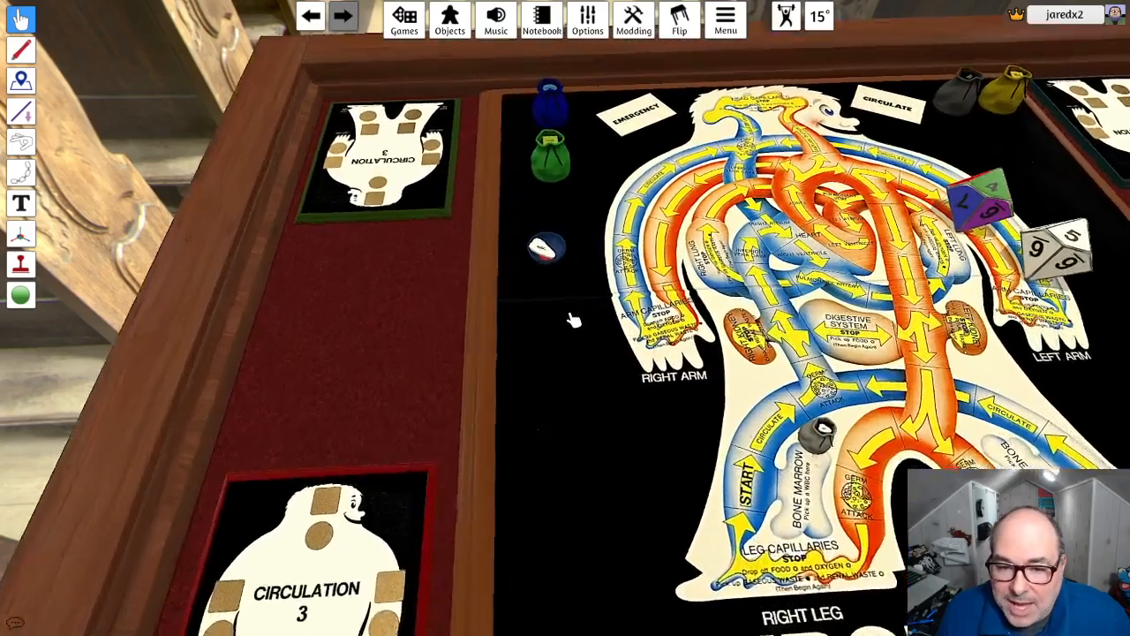
scroll(572, 319, "up", 3)
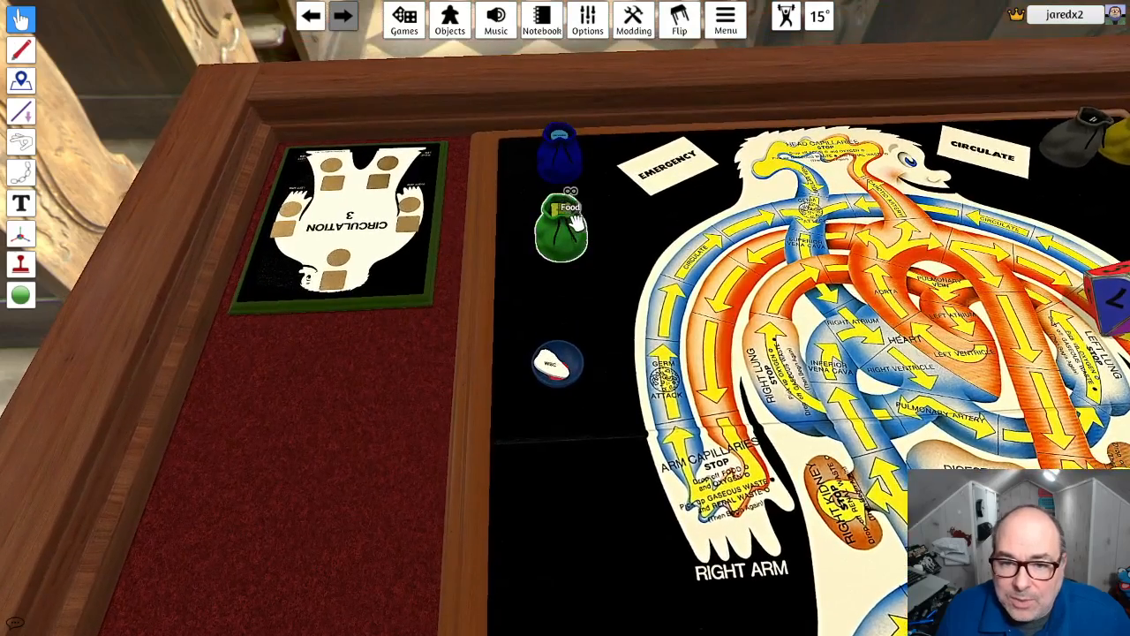
- Load the blue bowl with Food, Oxygen and Gaseous Waste tokens taken from their bags
left_click_drag(583, 267, 551, 362)
left_click_drag(573, 143, 563, 364)
left_click_drag(1073, 133, 554, 366)
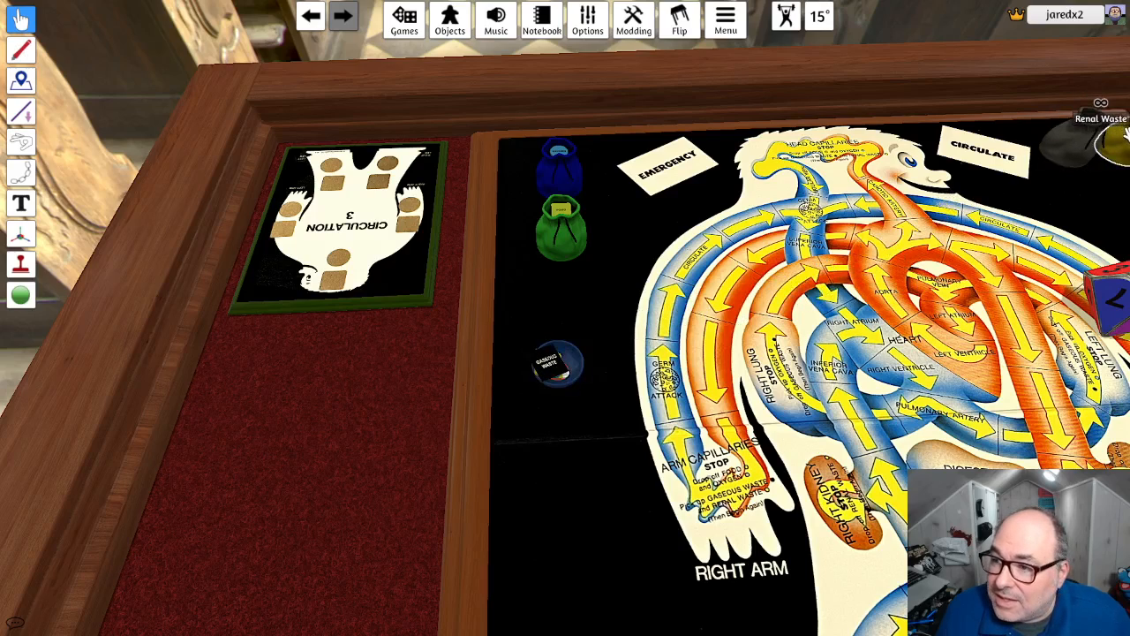
- Unload the waste, Oxygen and Food tokens from the blue bowl onto the black board area just below it
left_click_drag(755, 292, 561, 452)
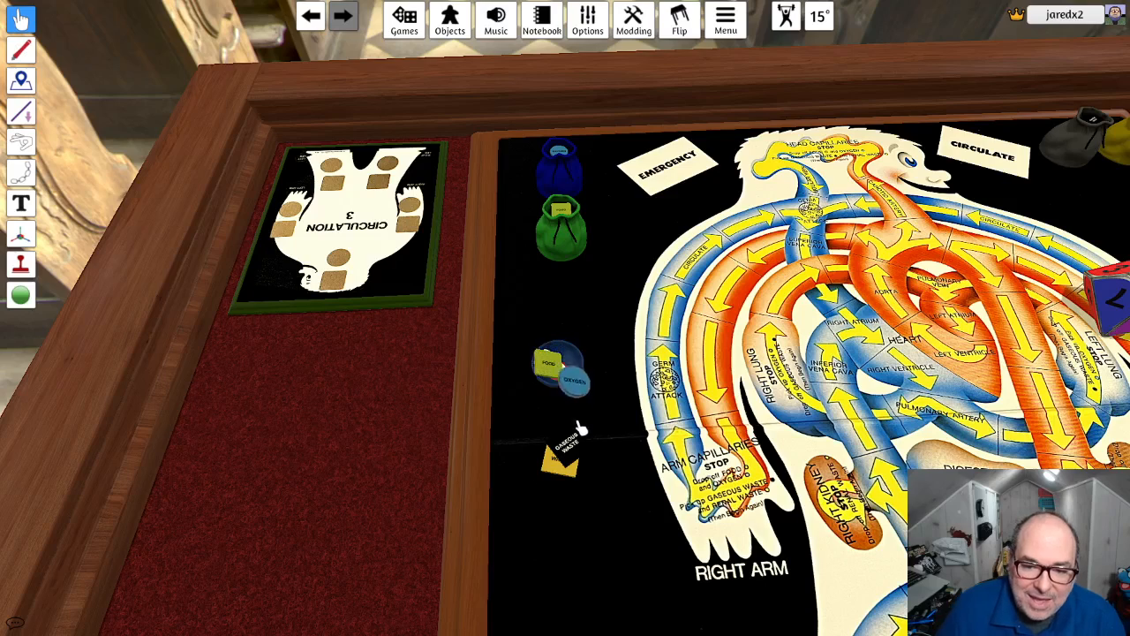
left_click_drag(559, 363, 572, 455)
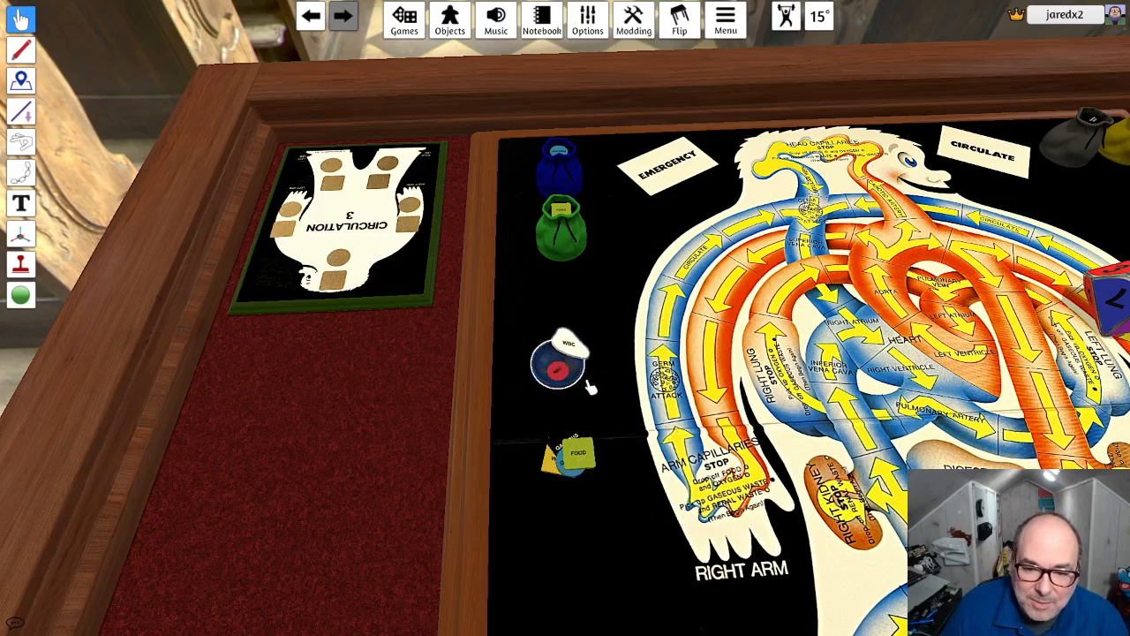
- Load the blue bowl with the Food, Oxygen, Gaseous Waste and Renal Waste tokens and try to carry them down the board
left_click_drag(590, 387, 569, 371)
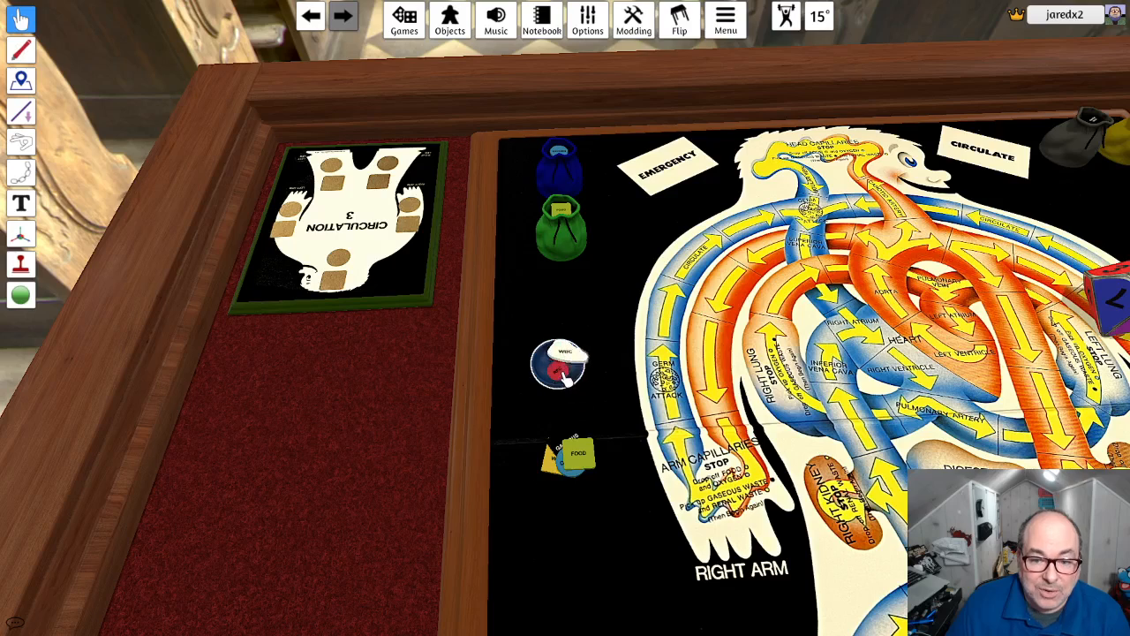
left_click_drag(582, 449, 567, 377)
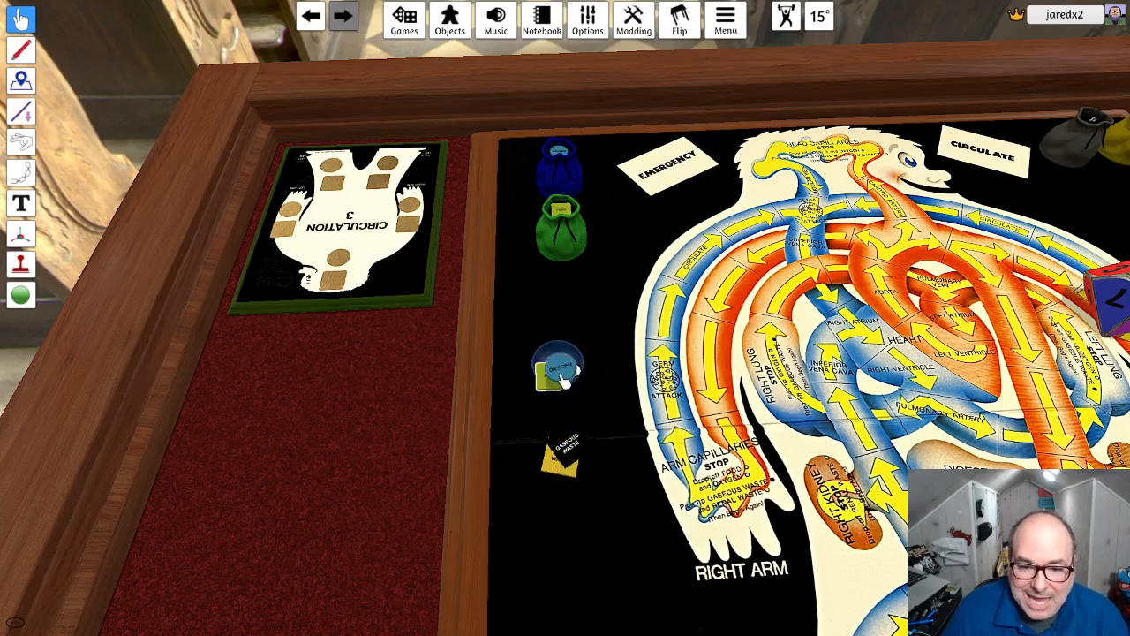
left_click_drag(576, 454, 565, 373)
left_click_drag(559, 449, 556, 389)
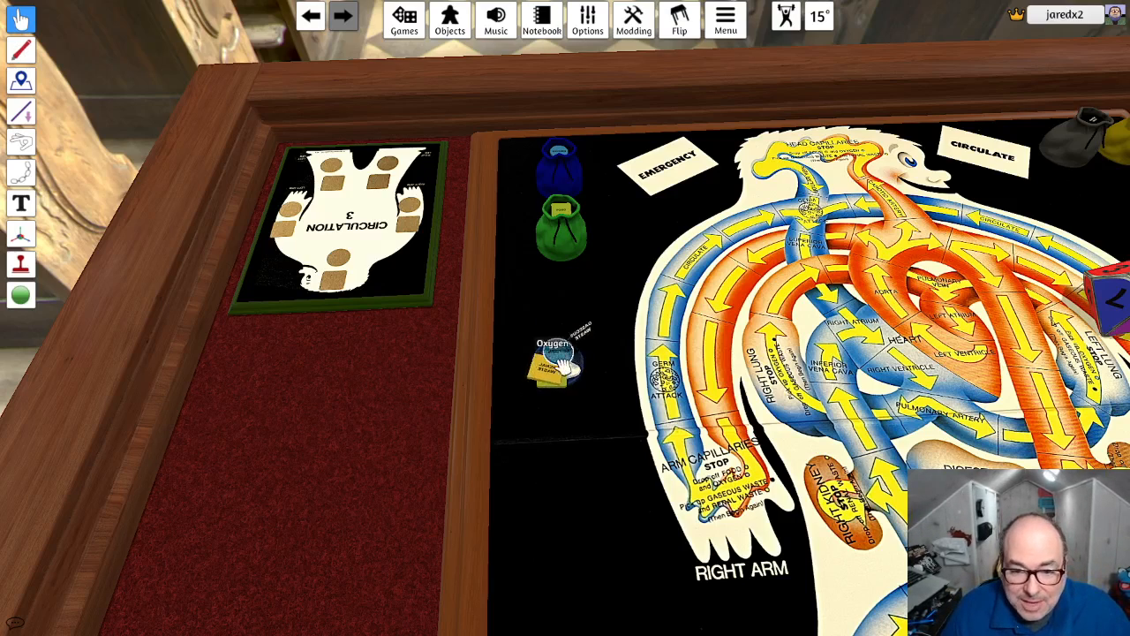
left_click_drag(578, 378, 582, 477)
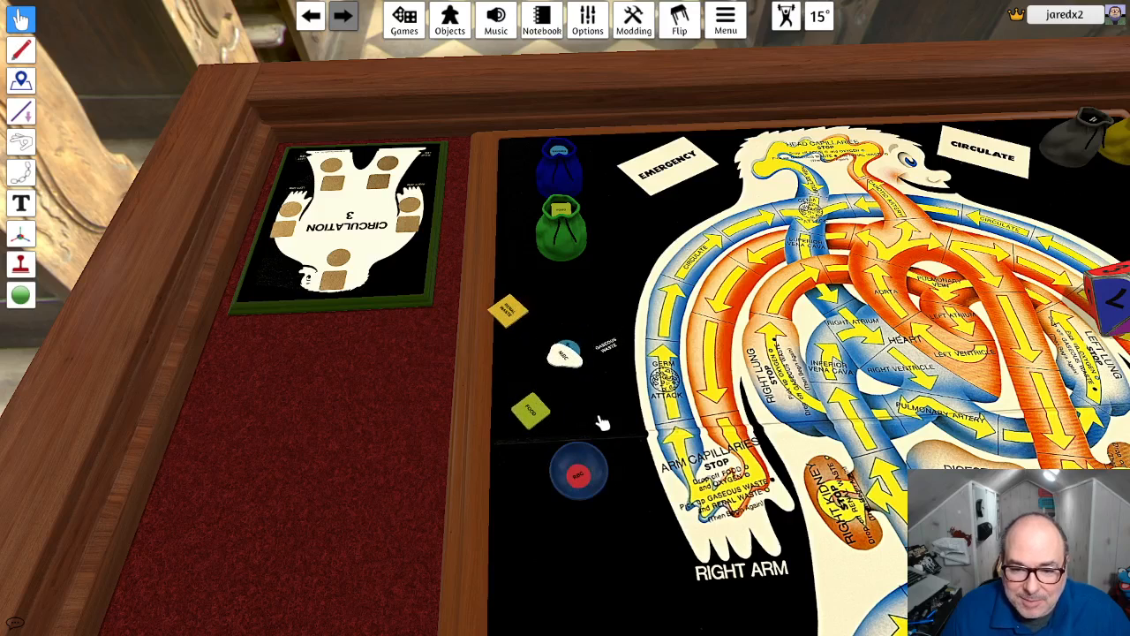
- Return the WBC to the blue bowl and clear the loose Renal Waste, Gaseous Waste, Oxygen and Food tokens off the board
left_click_drag(509, 311, 583, 468)
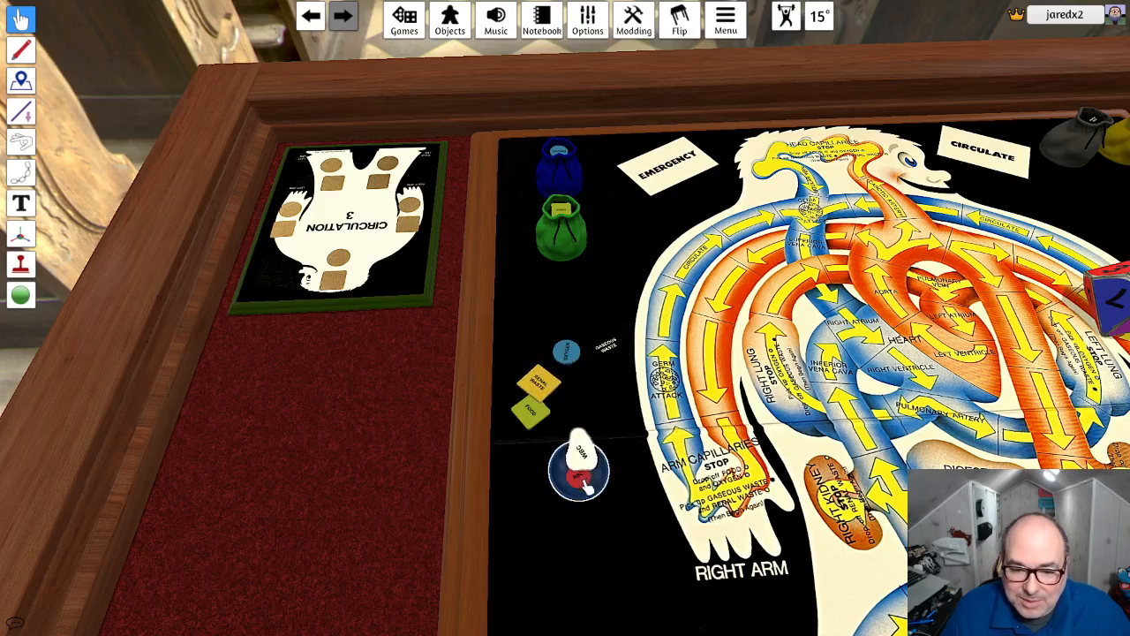
left_click_drag(606, 347, 579, 371)
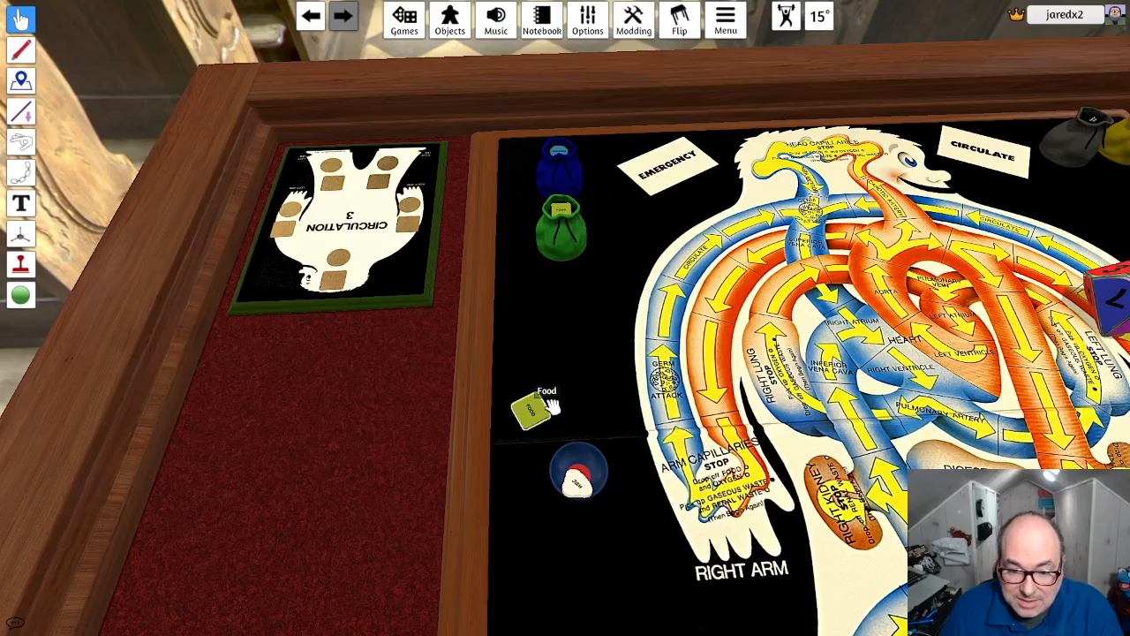
- Move the blue bowl to the black area beside the LEFT LEG, between the green and red bowls
scroll(548, 408, "down", 10)
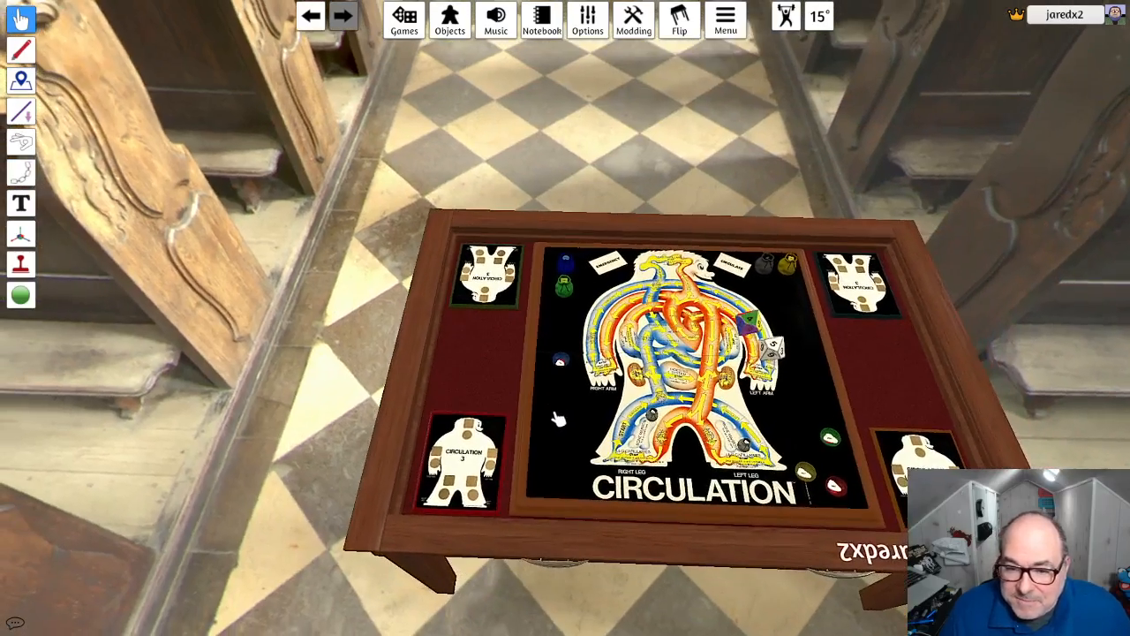
left_click_drag(570, 363, 836, 465)
scroll(836, 466, "up", 2)
middle_click_drag(865, 388, 777, 356)
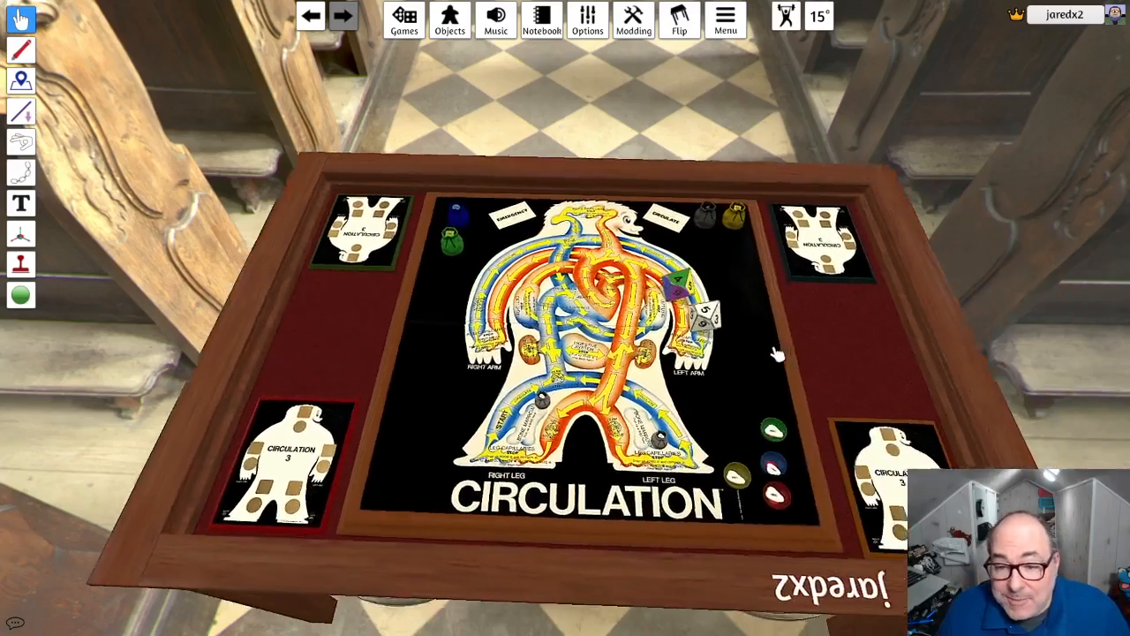
- Lock the Renal Waste and Gaseous Waste bags in place beside the CIRCULATE label
right_click_drag(774, 356, 737, 374)
scroll(739, 361, "up", 3)
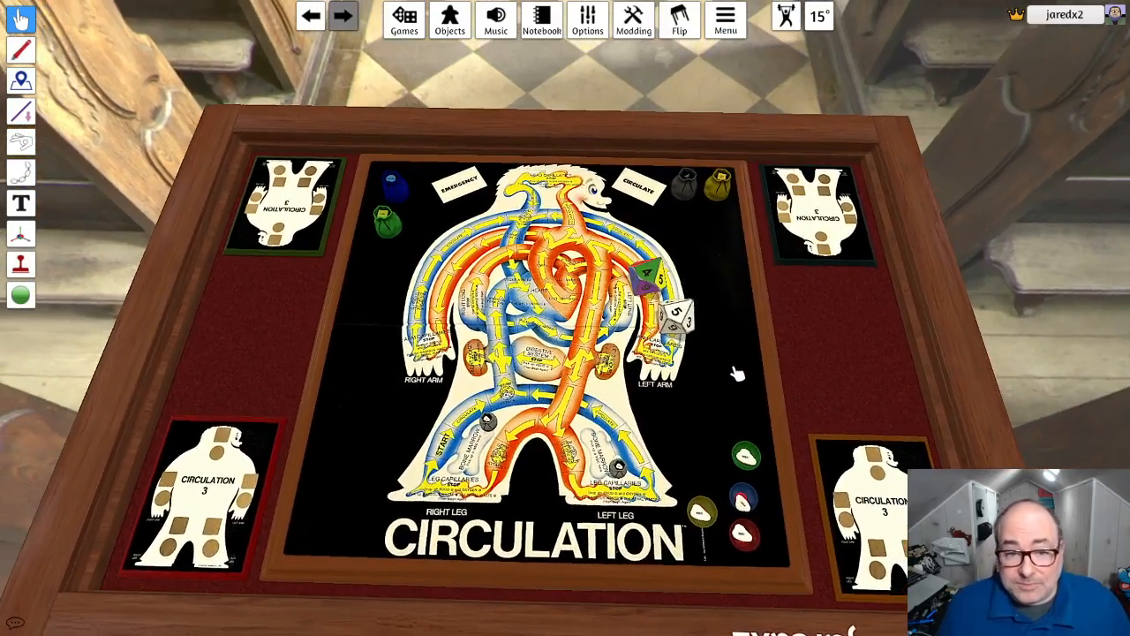
right_click(720, 191)
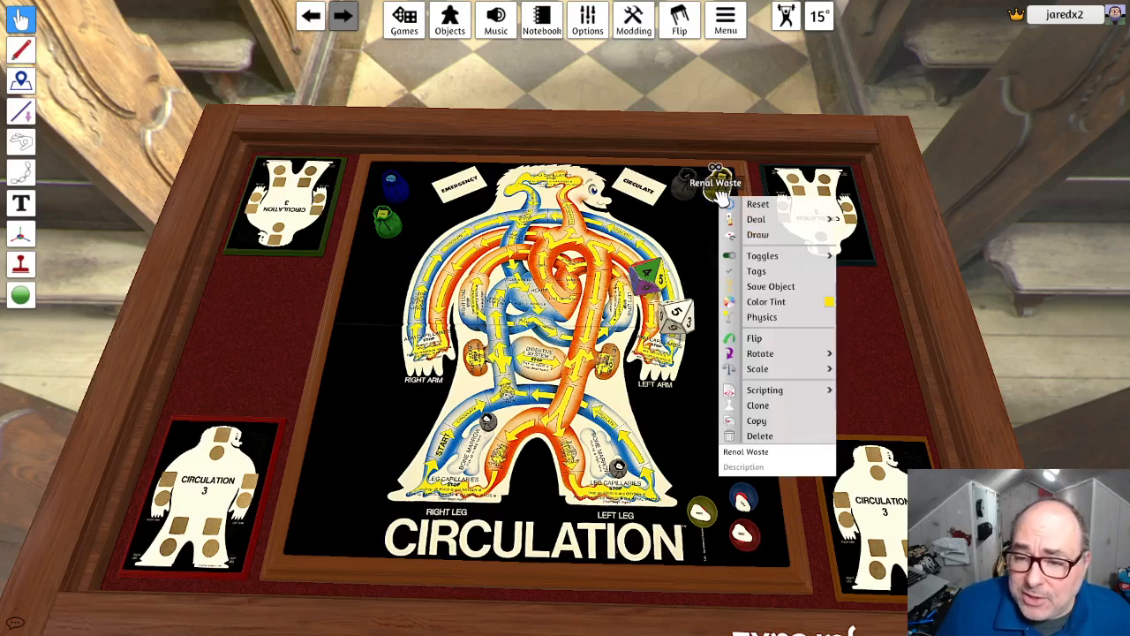
mouse_move(797, 253)
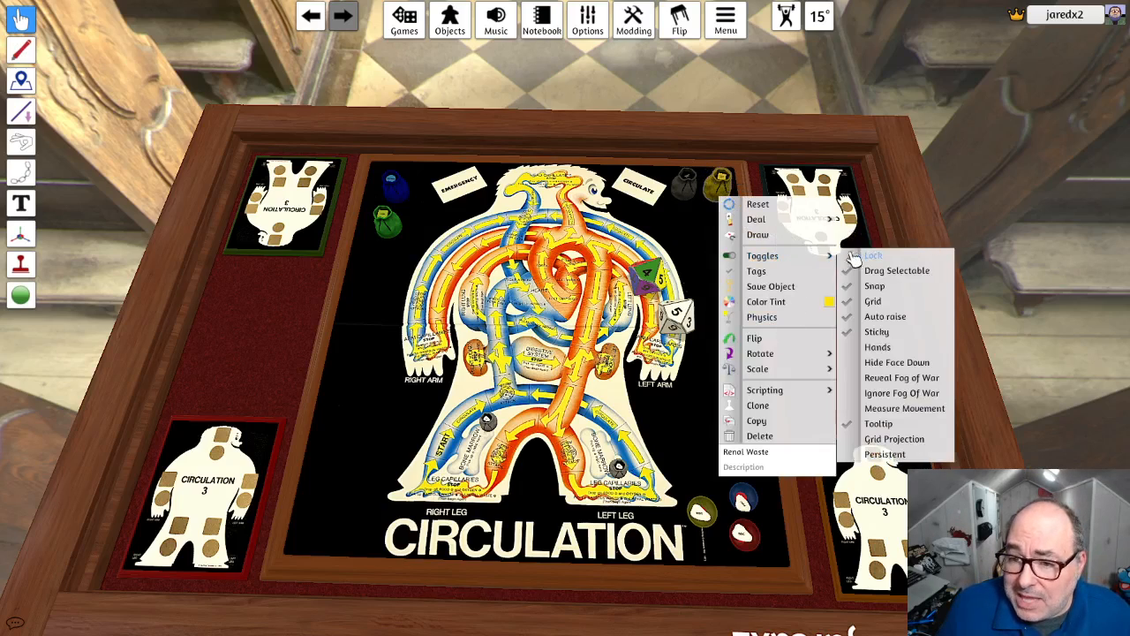
right_click(677, 188)
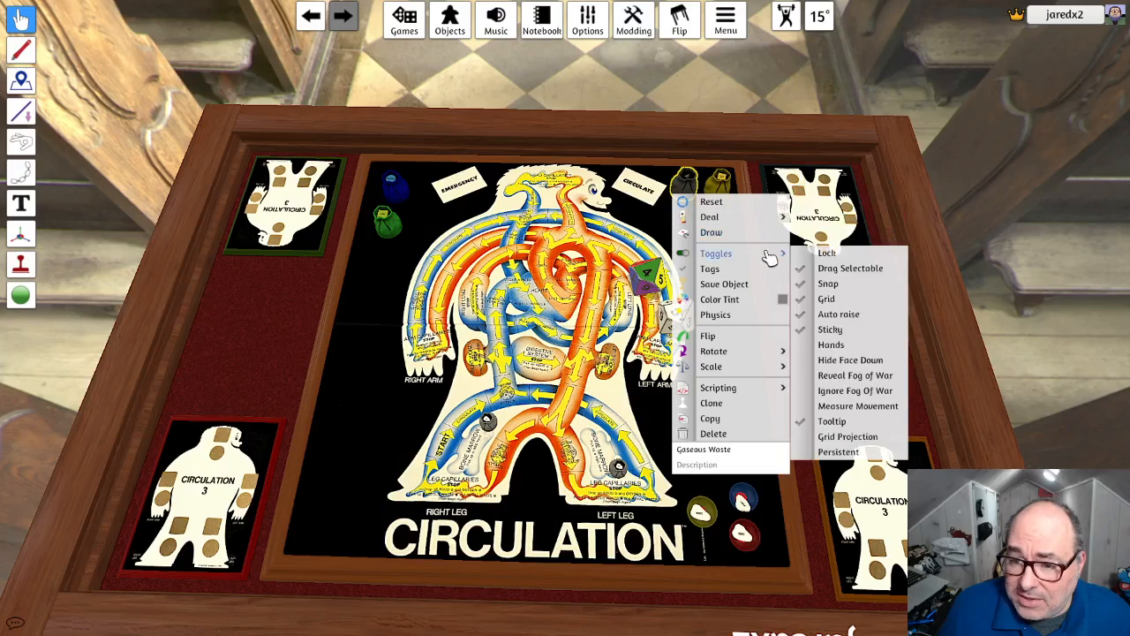
- Line up the Oxygen and Food bags side by side next to the EMERGENCY label and lock both in place
left_click(410, 193)
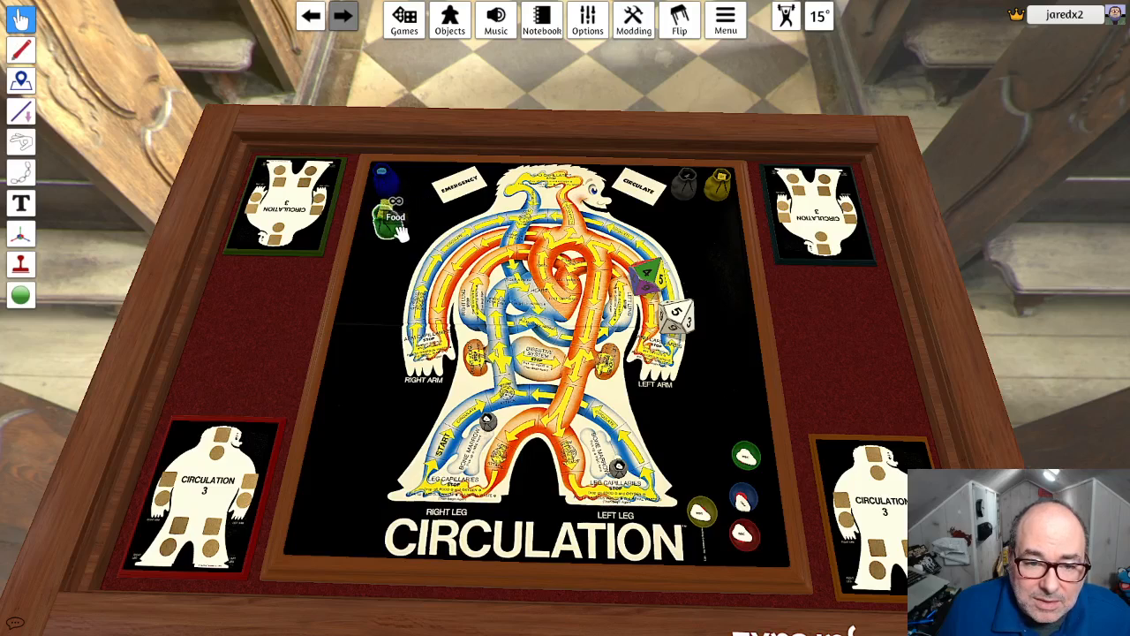
left_click_drag(394, 233, 421, 192)
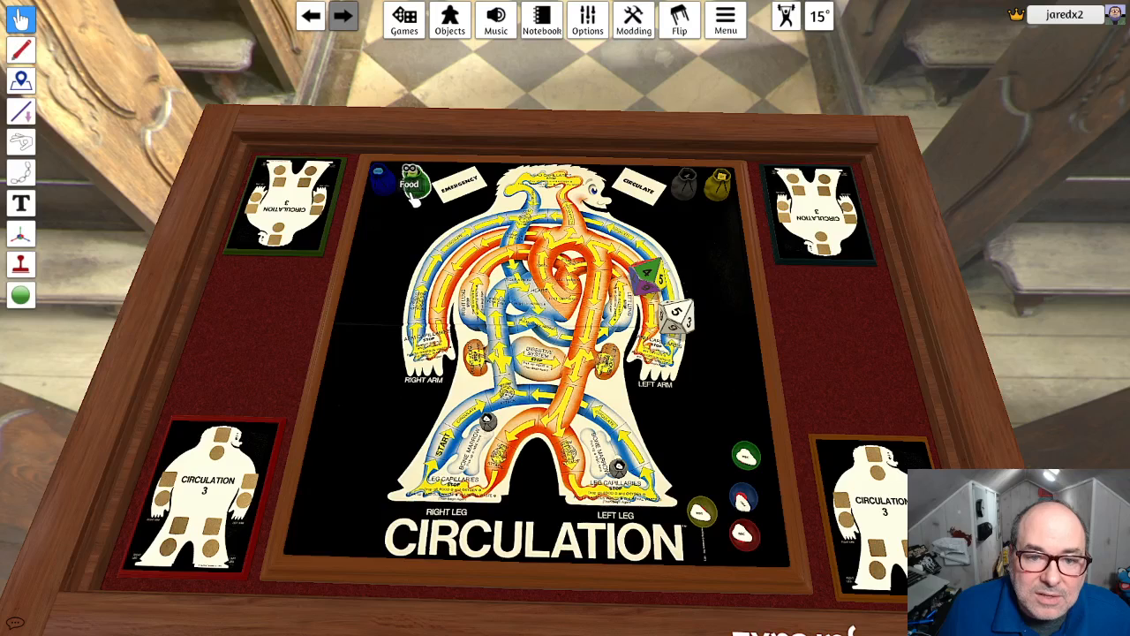
right_click(415, 191)
mouse_move(492, 219)
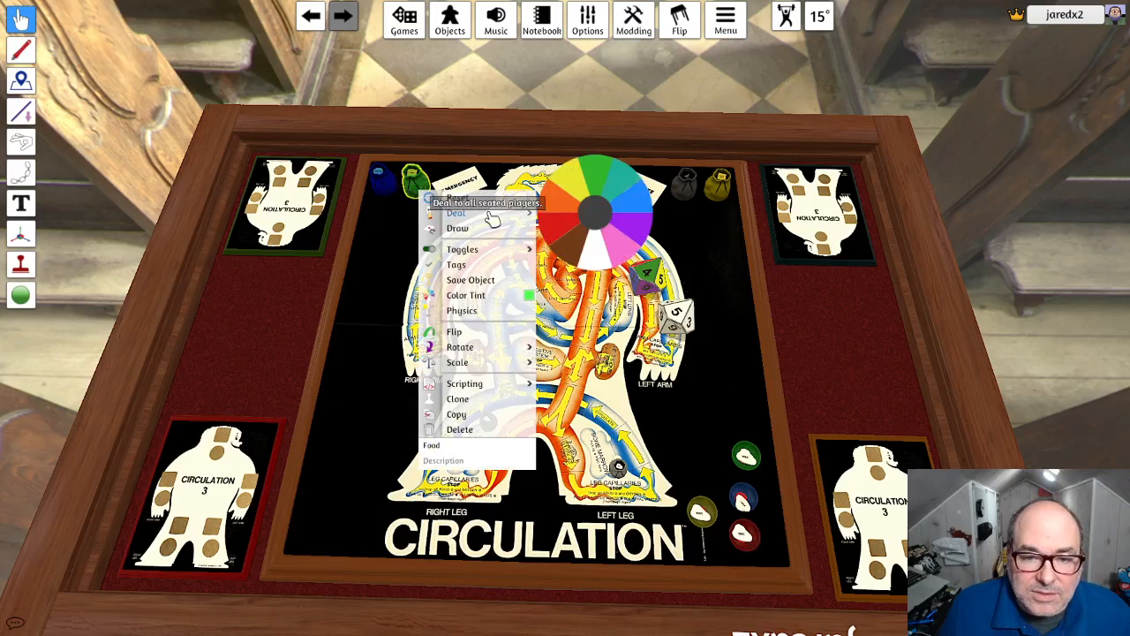
right_click_drag(386, 204, 403, 203)
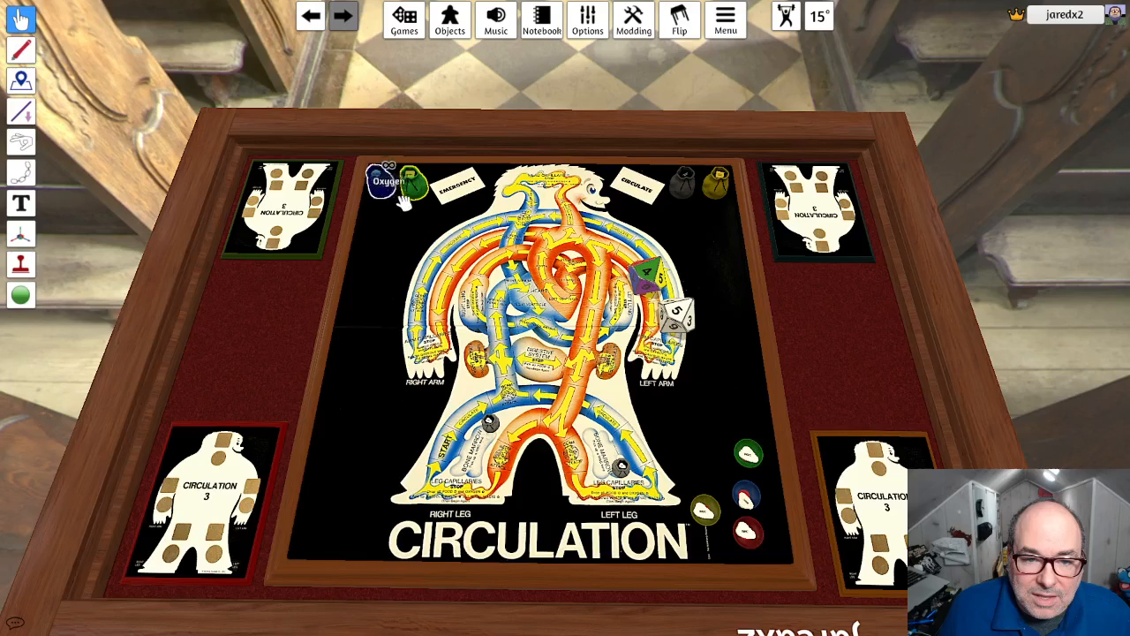
right_click(404, 203)
mouse_move(486, 257)
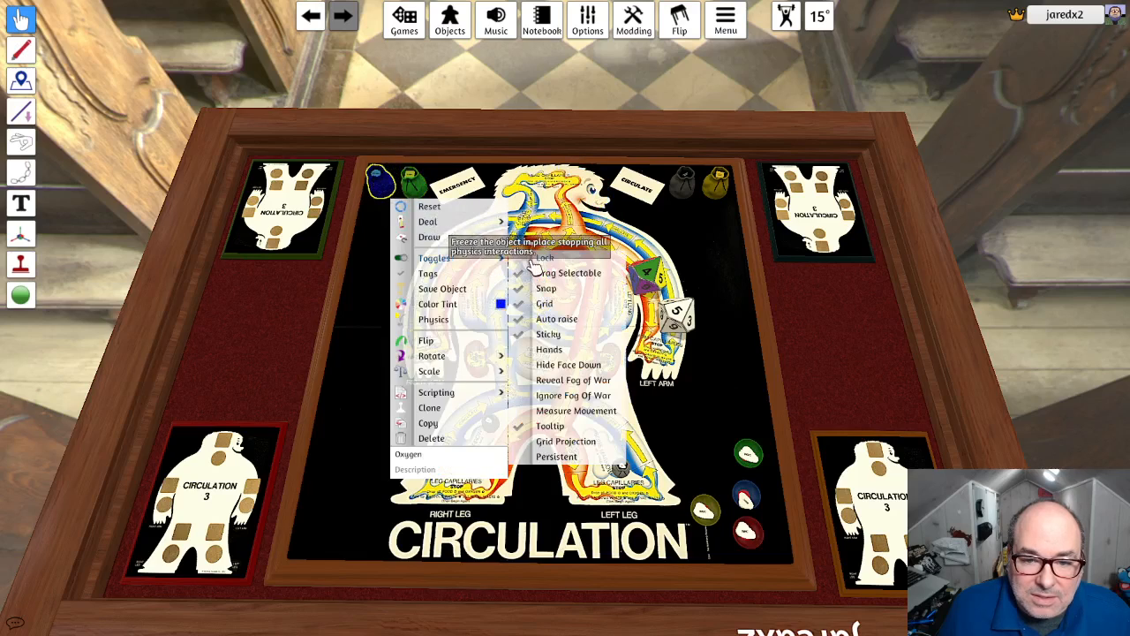
left_click(533, 258)
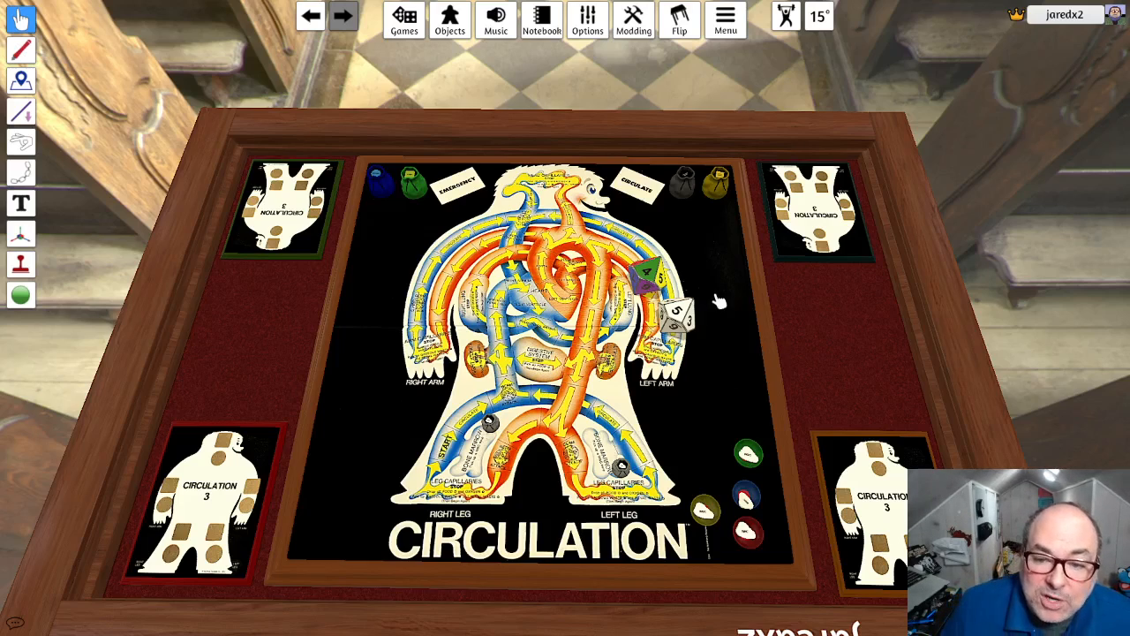
- Place the multicoloured die and the white Emergency die on the black area below the Renal Waste bag, and roll the Emergency die
left_click_drag(649, 278, 708, 237)
left_click_drag(680, 318, 712, 282)
mouse_move(717, 240)
left_mouse_down()
mouse_move(733, 197)
mouse_move(714, 235)
mouse_move(729, 262)
mouse_move(719, 244)
left_mouse_up()
left_click_drag(719, 318, 718, 265)
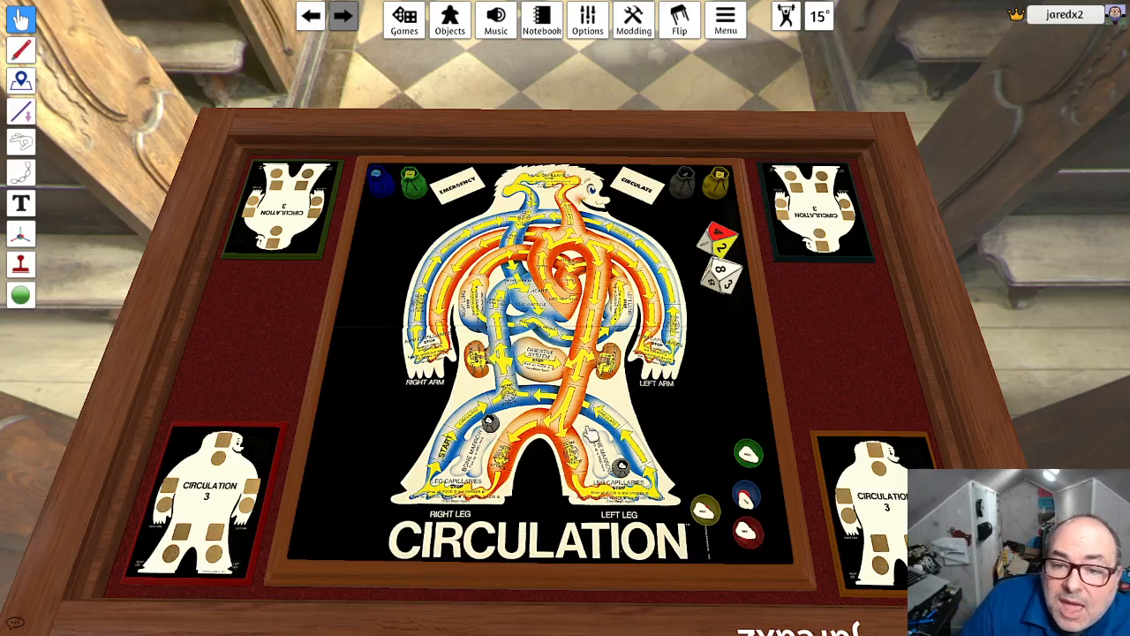
left_click_drag(725, 283, 725, 299)
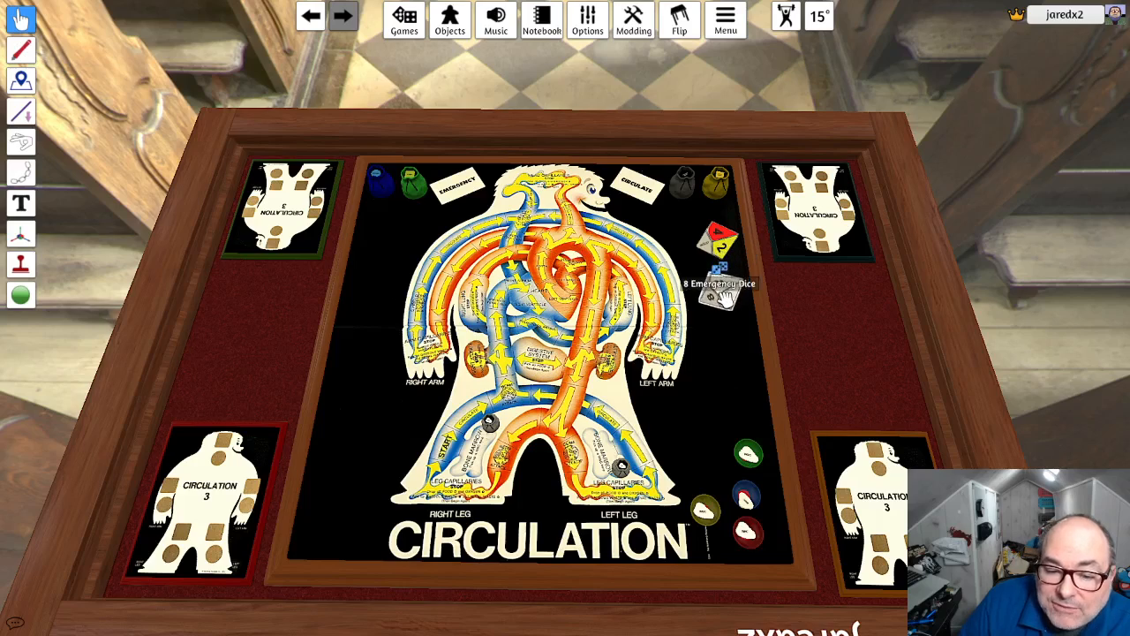
key("r")
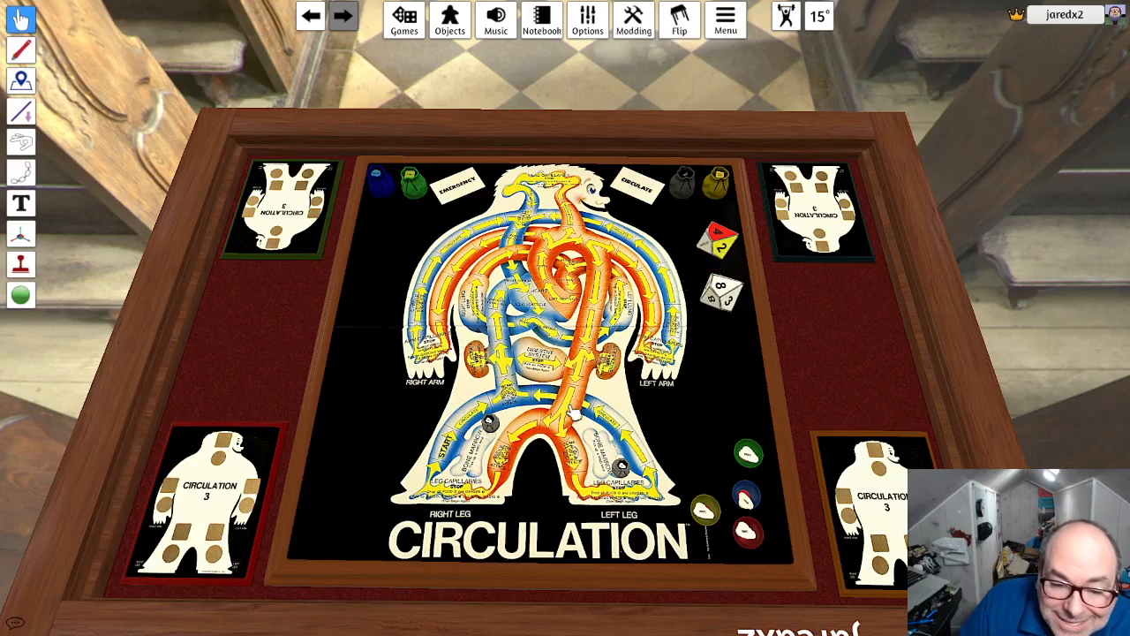